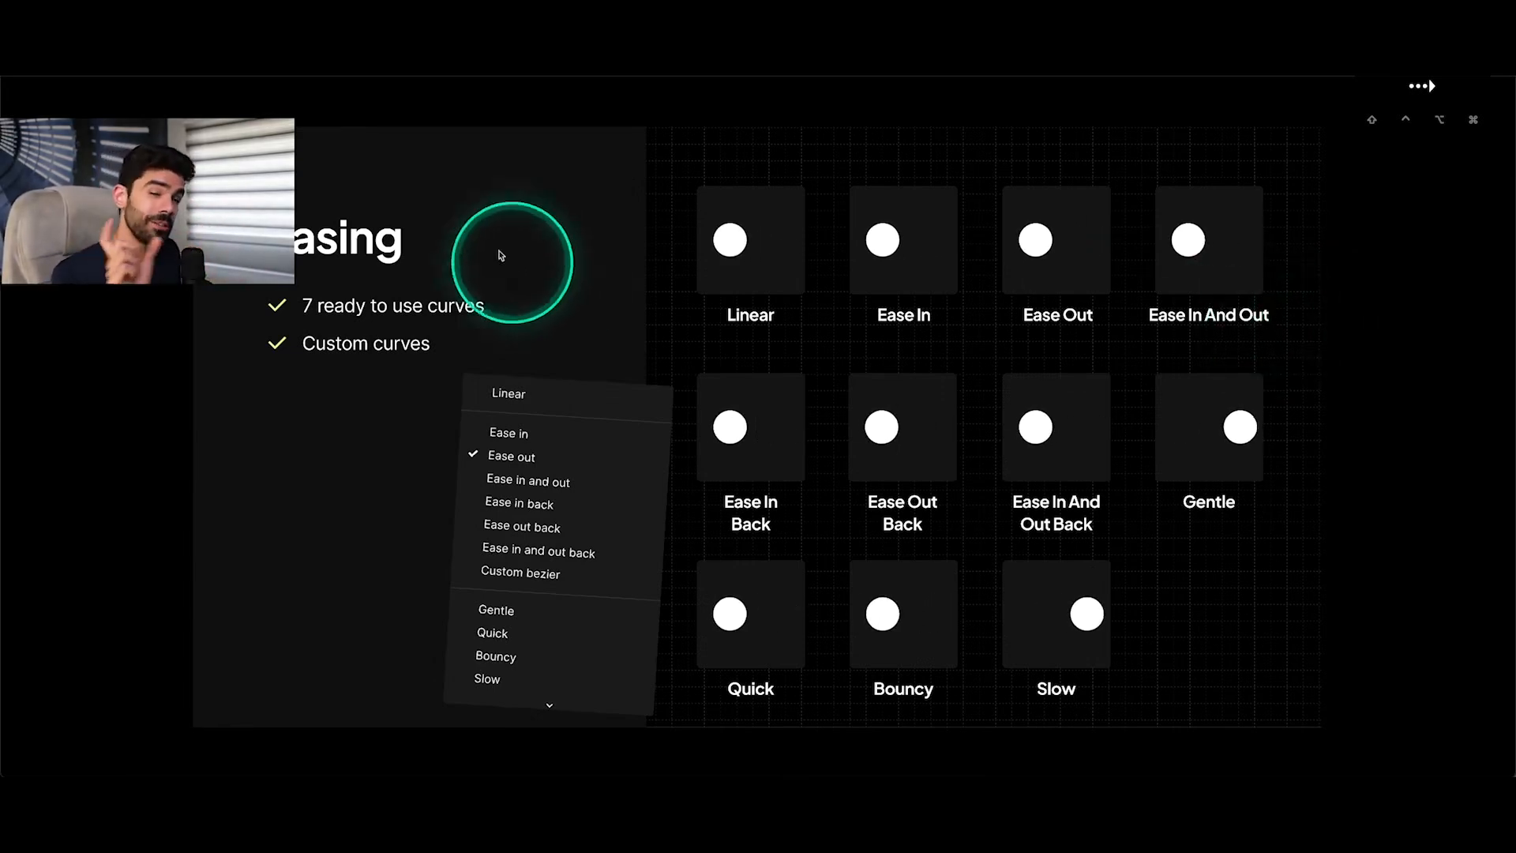
Leave the Easing presentation, close the inline preview and bring the State A and State B frames into view.
{"action": "key", "text": "Escape"}
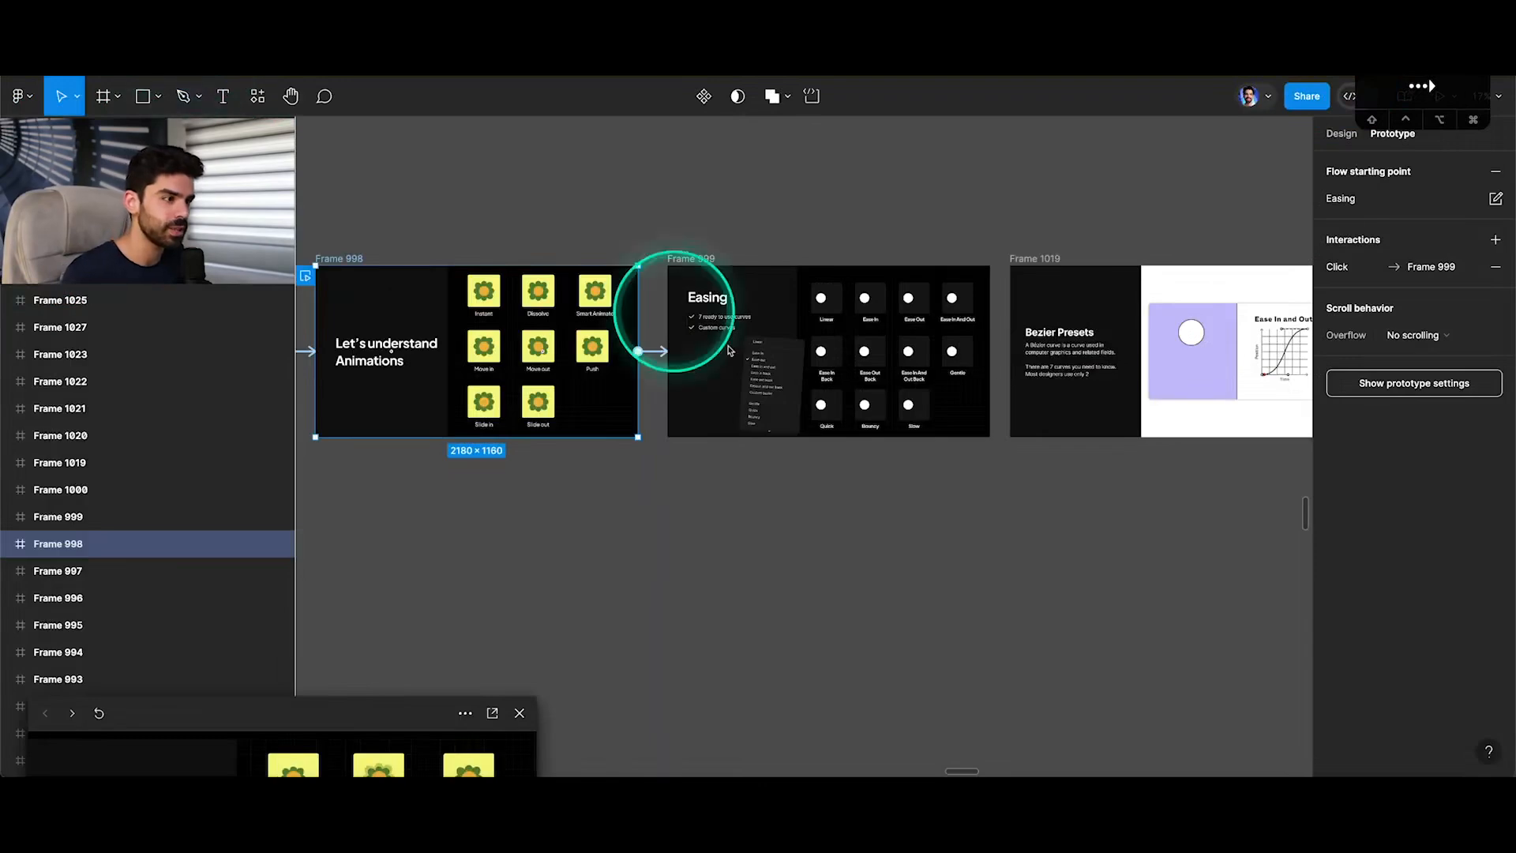
{"action": "scroll", "coordinate": [1001, 507], "scroll_direction": "down", "scroll_amount": 5}
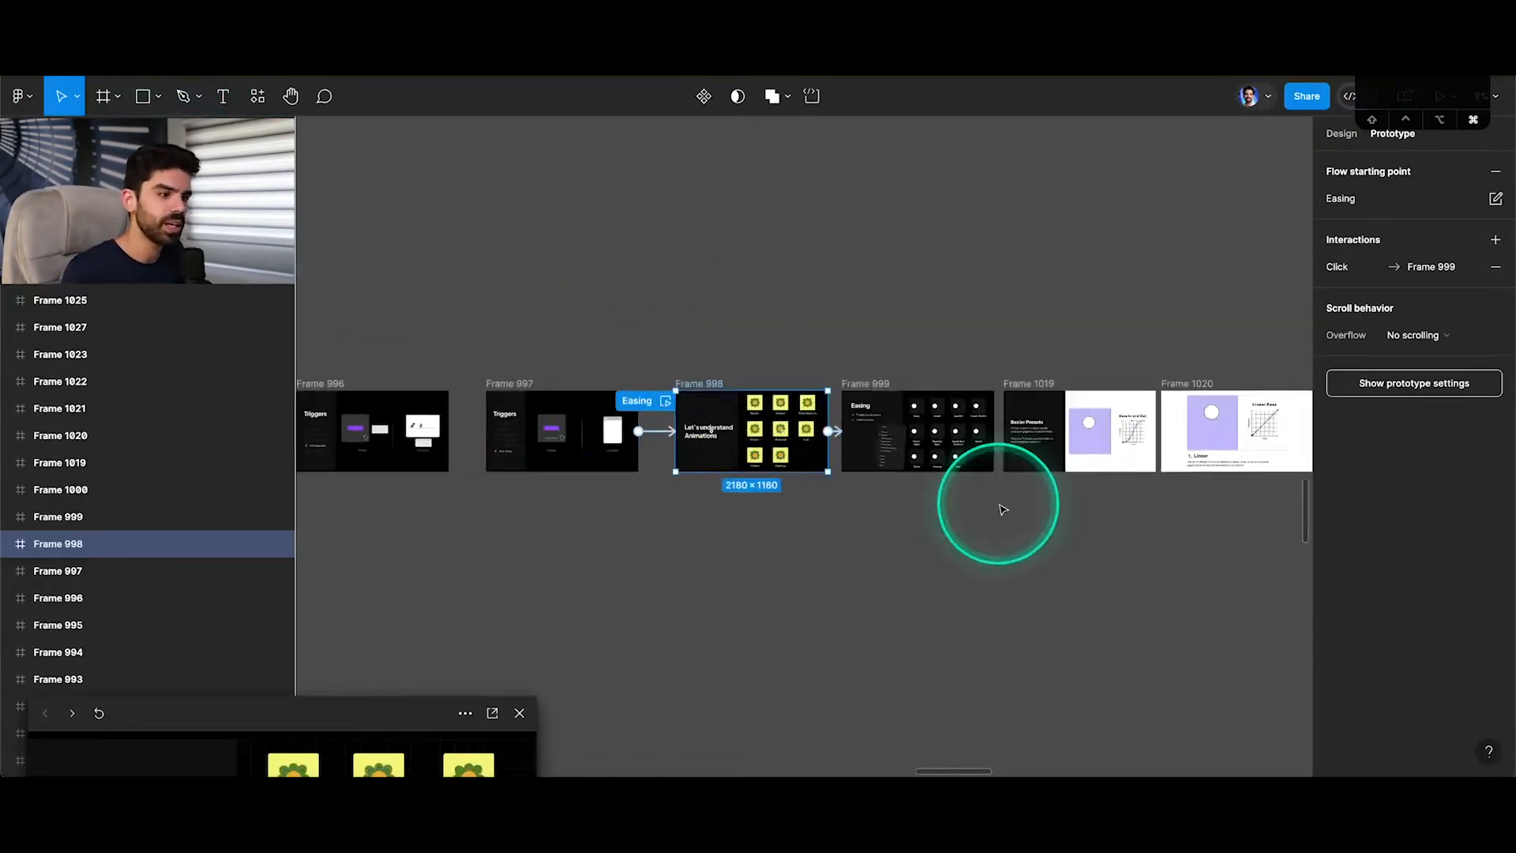
{"action": "left_click", "coordinate": [519, 713]}
{"action": "scroll", "coordinate": [677, 613], "scroll_direction": "down", "scroll_amount": 3}
{"action": "scroll", "coordinate": [676, 617], "scroll_direction": "left", "scroll_amount": 10}
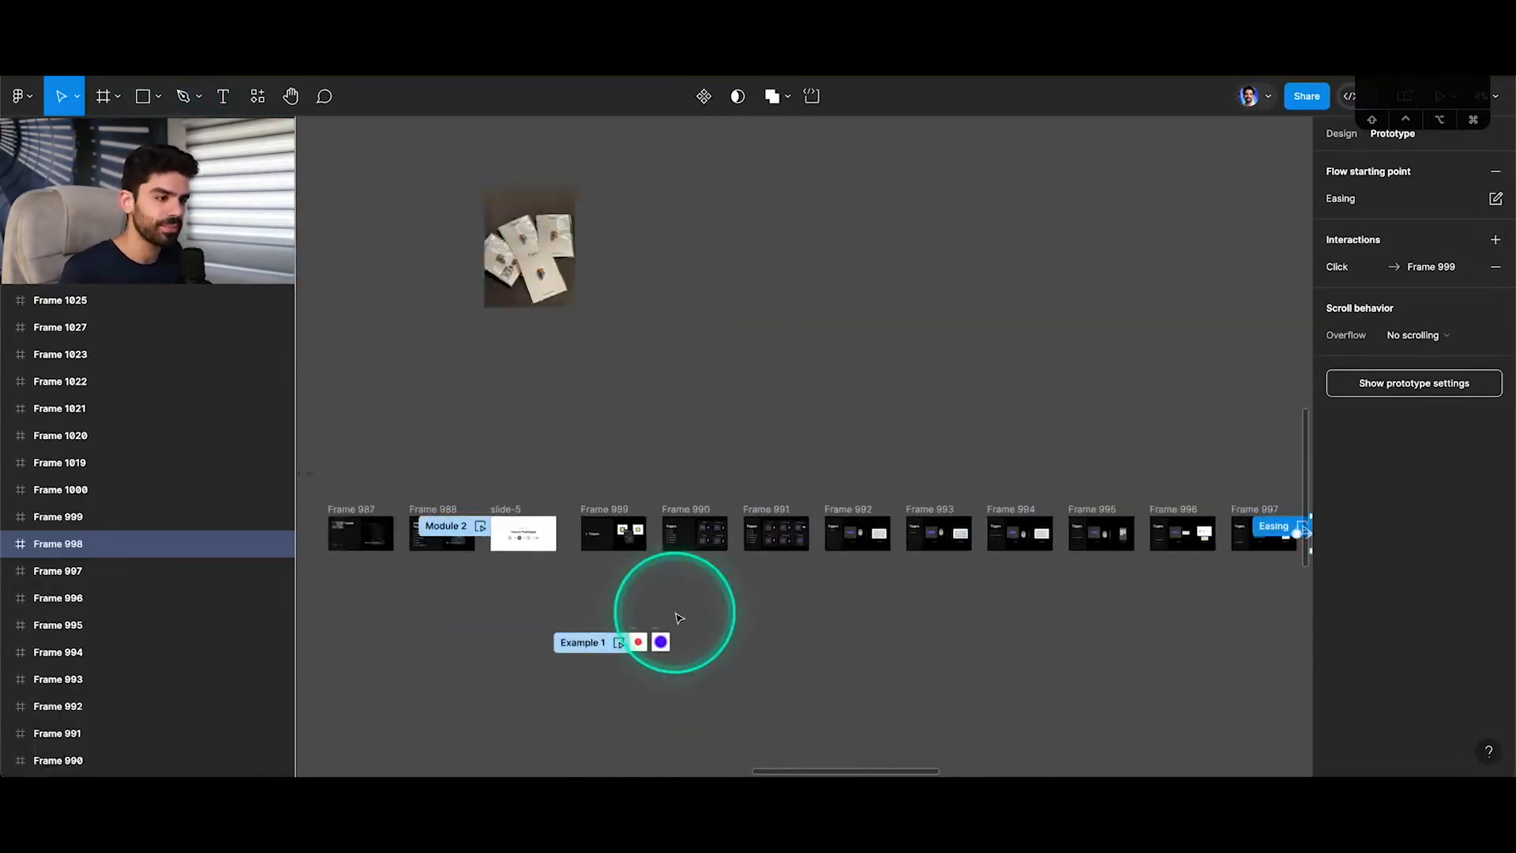
{"action": "scroll", "coordinate": [821, 667], "scroll_direction": "up", "scroll_amount": 6}
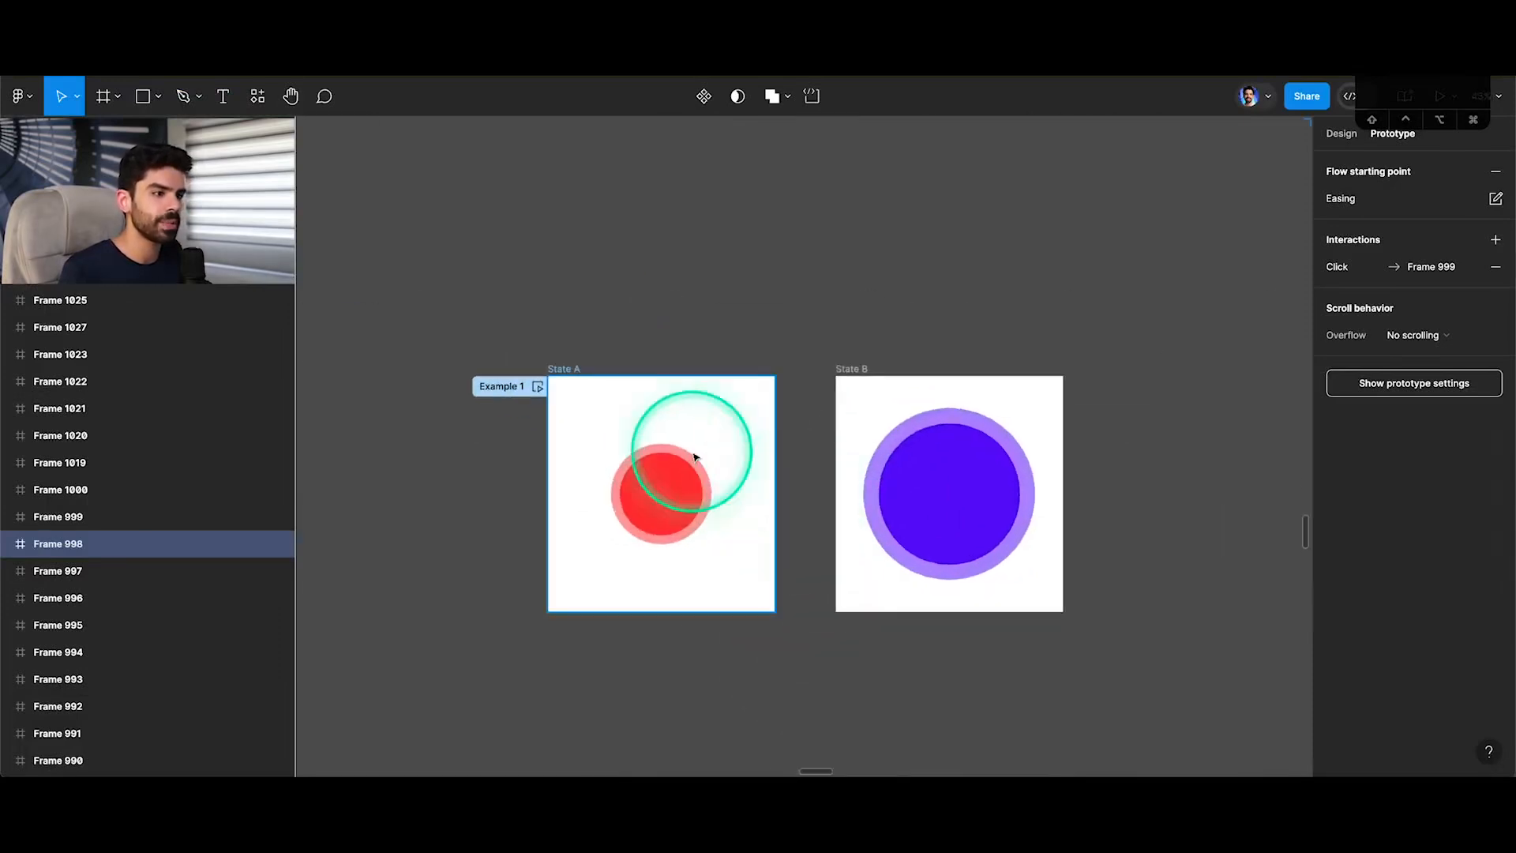
Select the Example 1 flow, dismiss its inline preview and open the Example 1 flow from the presentation's flow list.
{"action": "left_click", "coordinate": [537, 386]}
{"action": "left_click", "coordinate": [513, 712]}
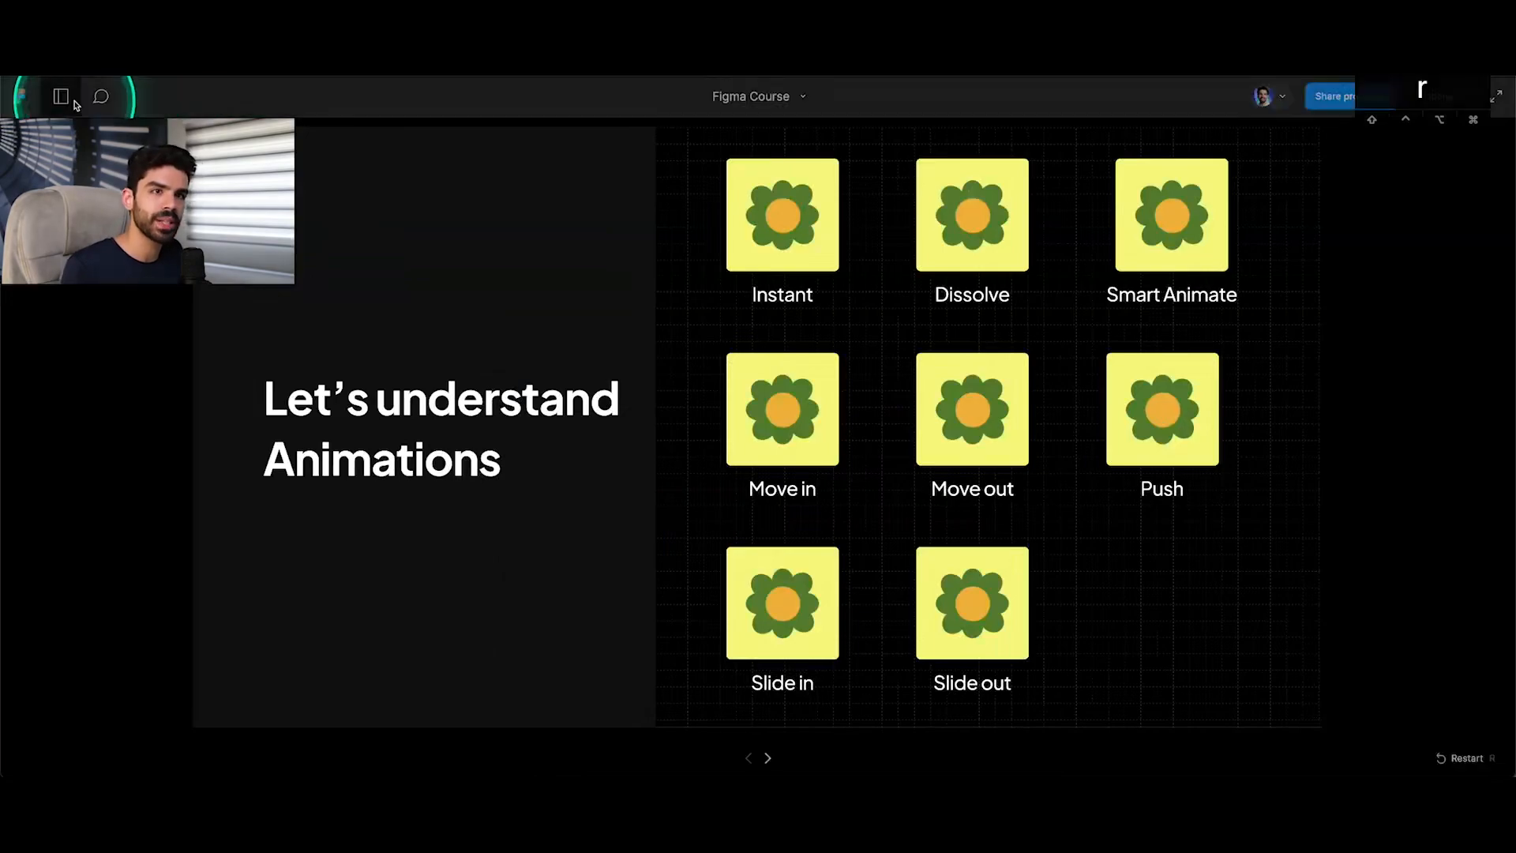
{"action": "left_click", "coordinate": [63, 98]}
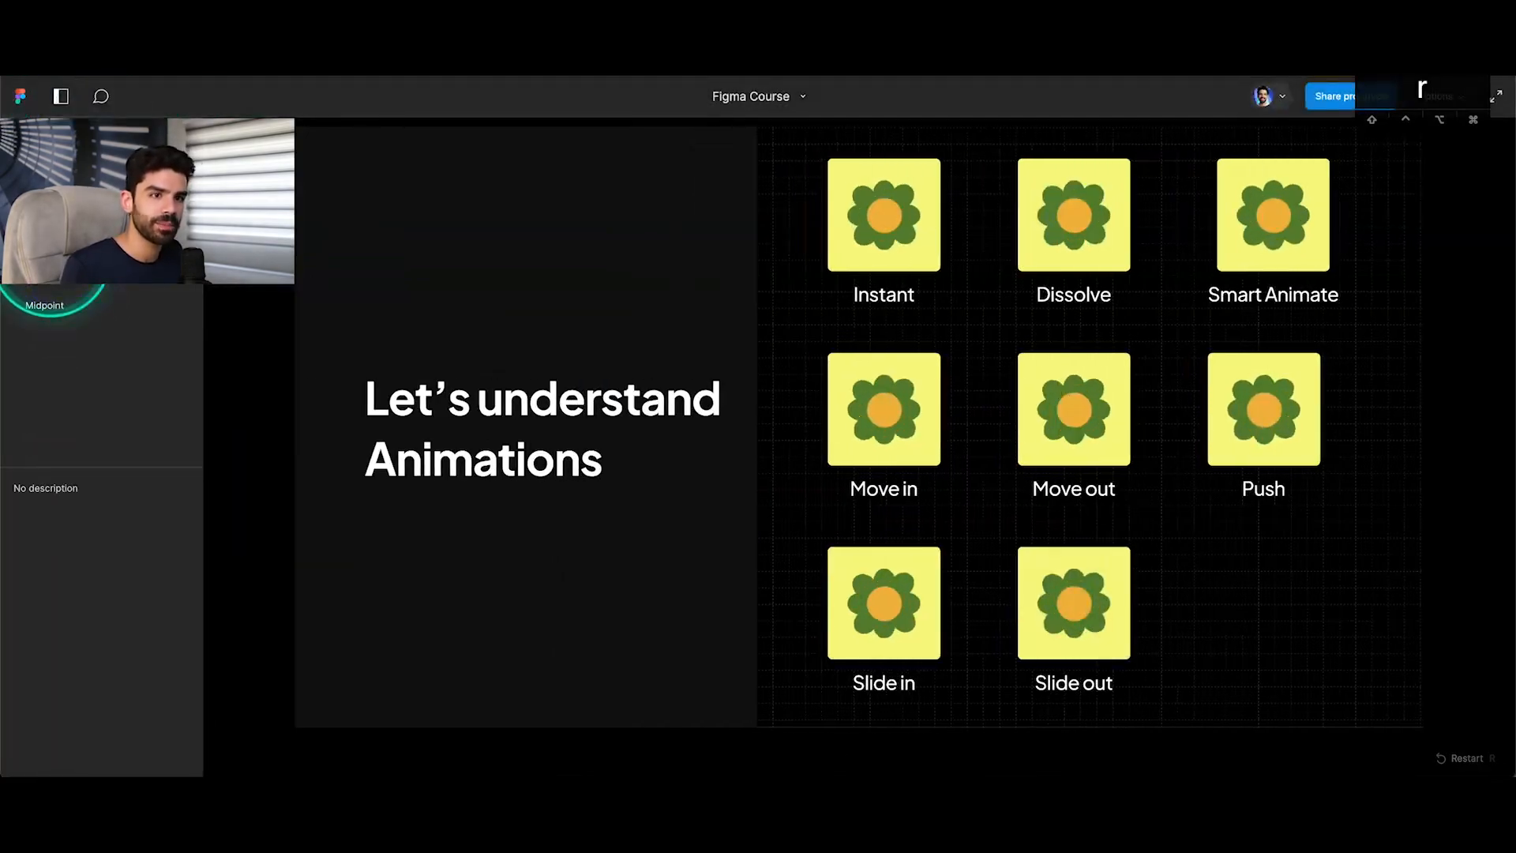
{"action": "left_click", "coordinate": [67, 282]}
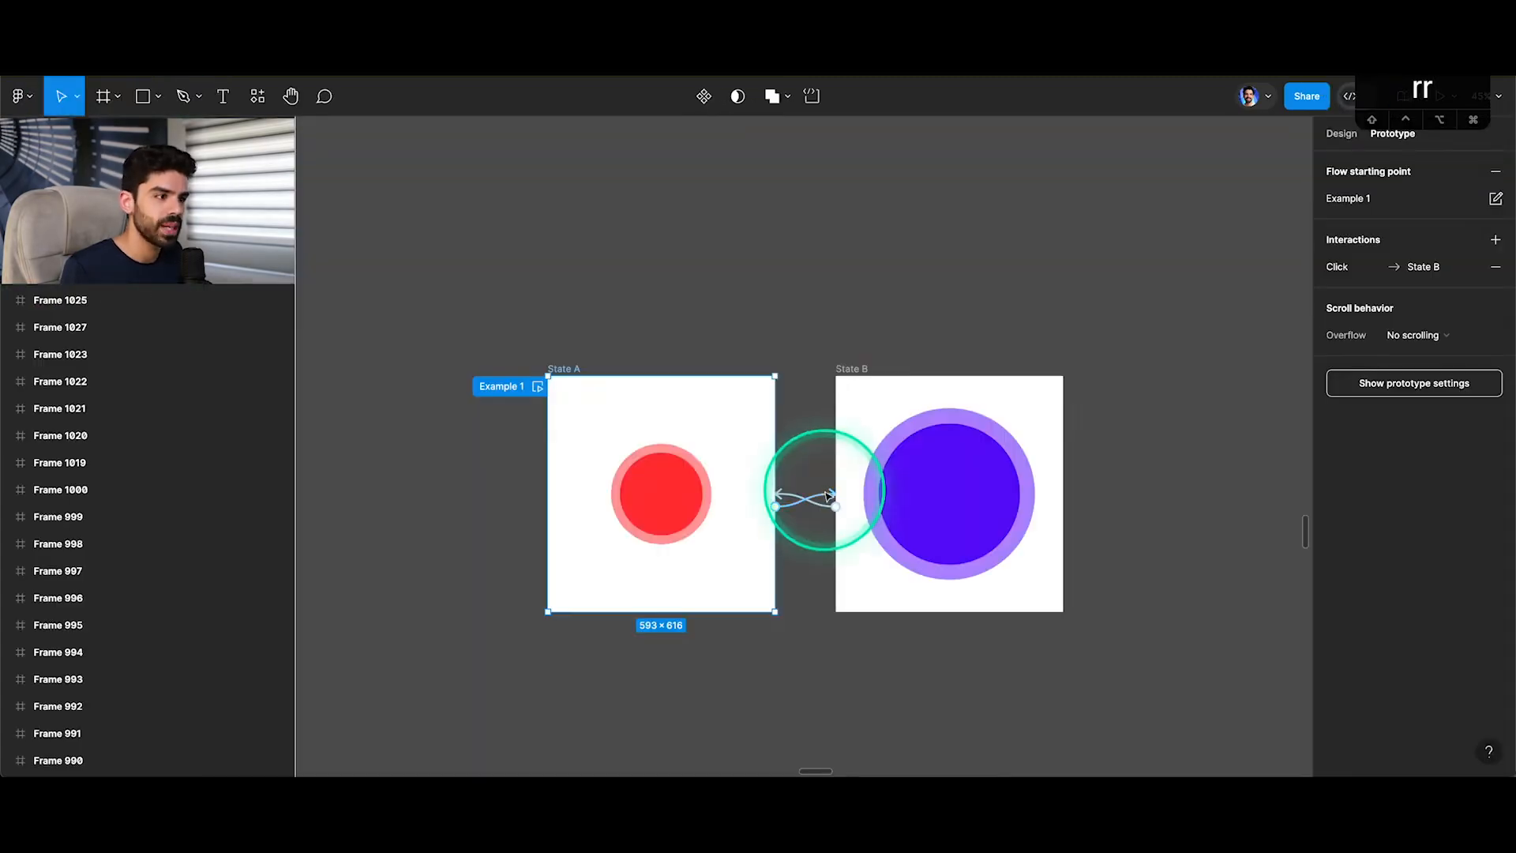
Set the animation of the click interaction from State A to State B to Dissolve.
{"action": "left_click", "coordinate": [809, 497]}
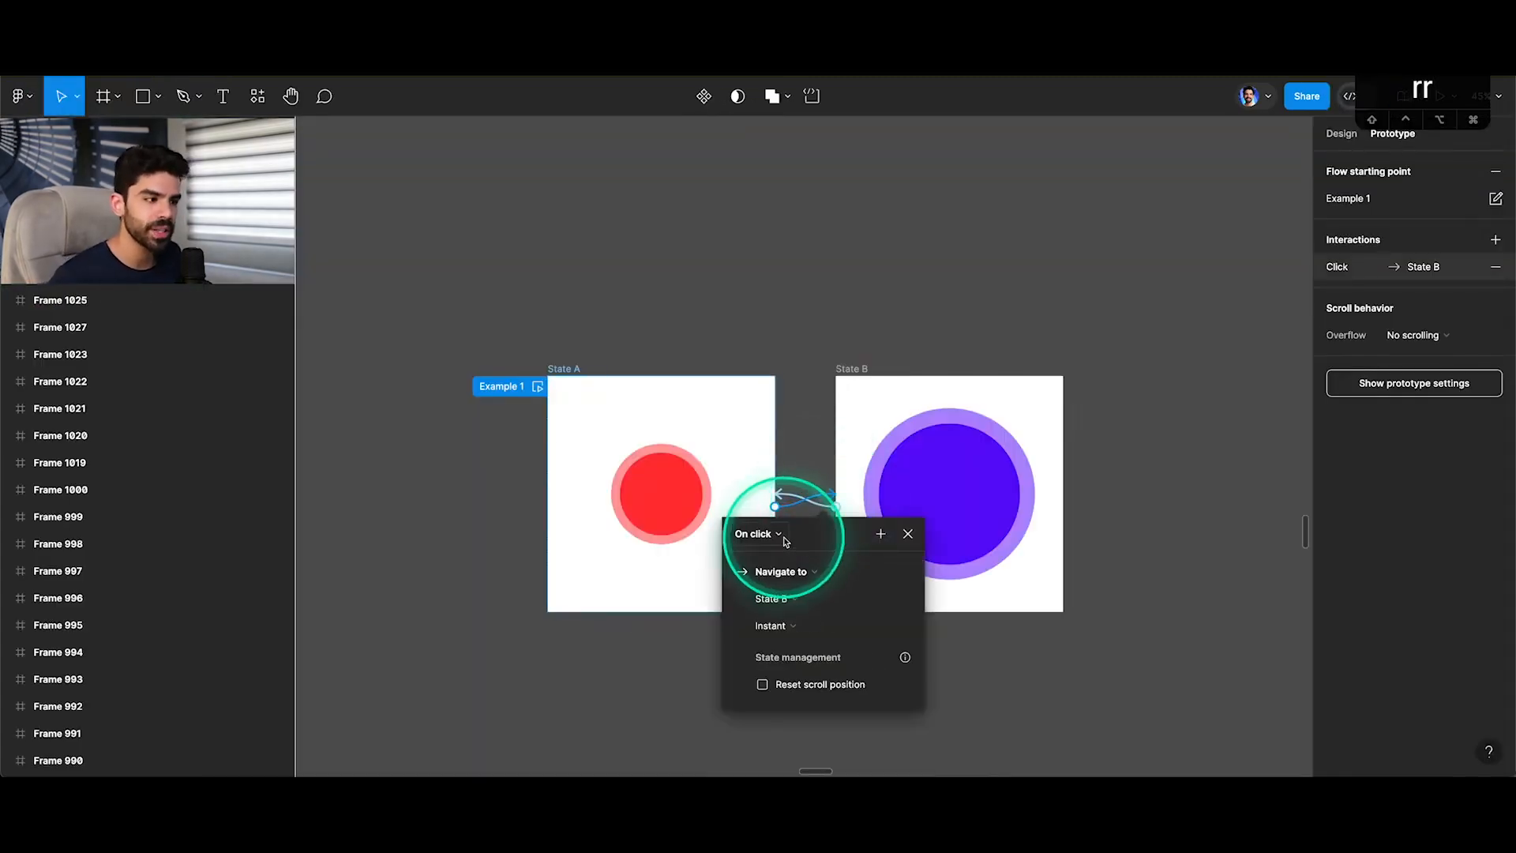
{"action": "left_click", "coordinate": [796, 626]}
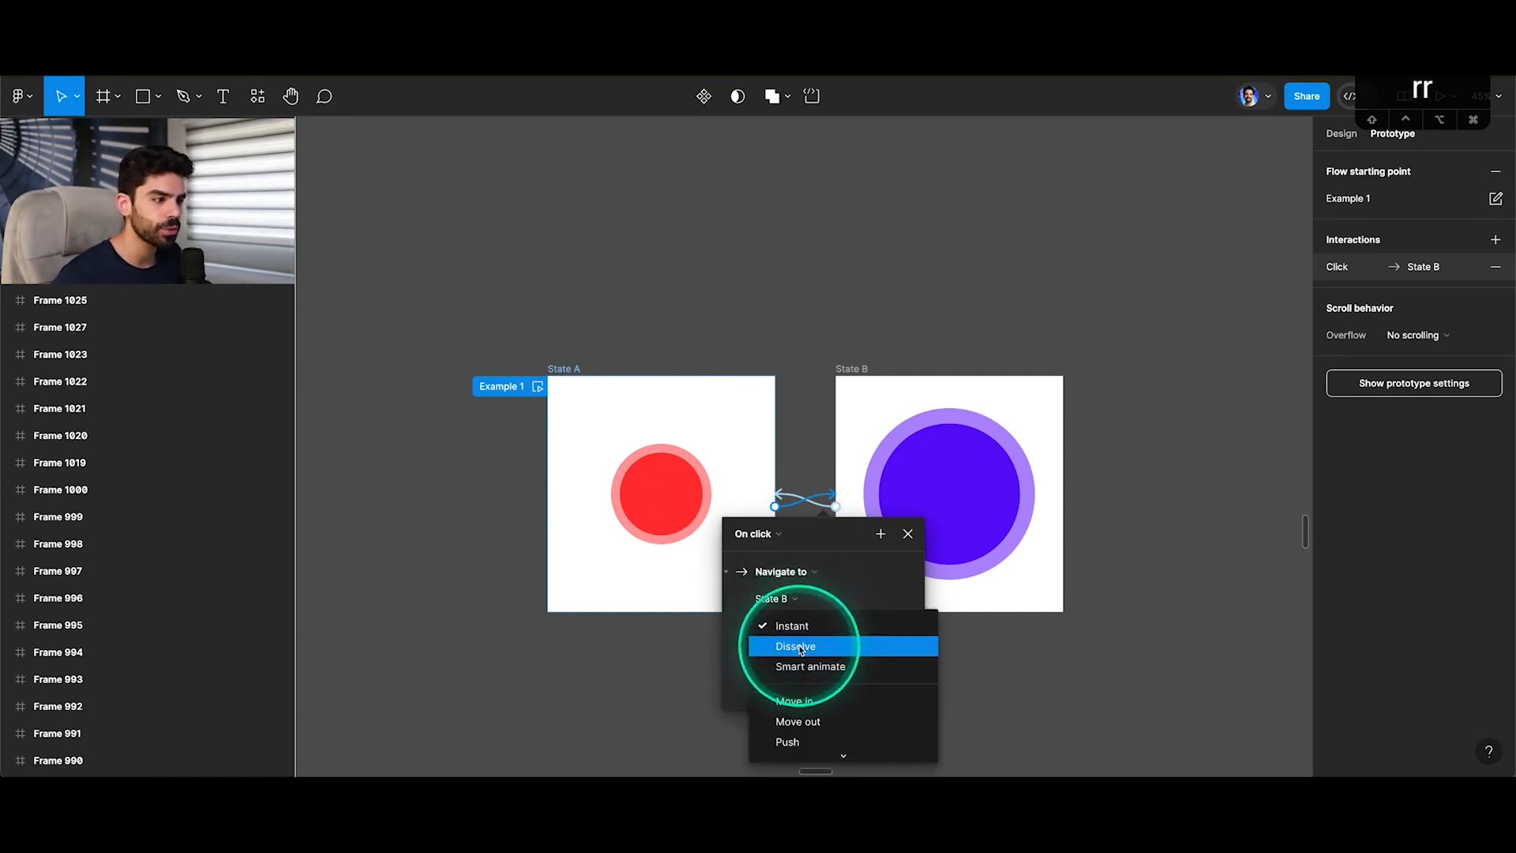
{"action": "left_click", "coordinate": [799, 647]}
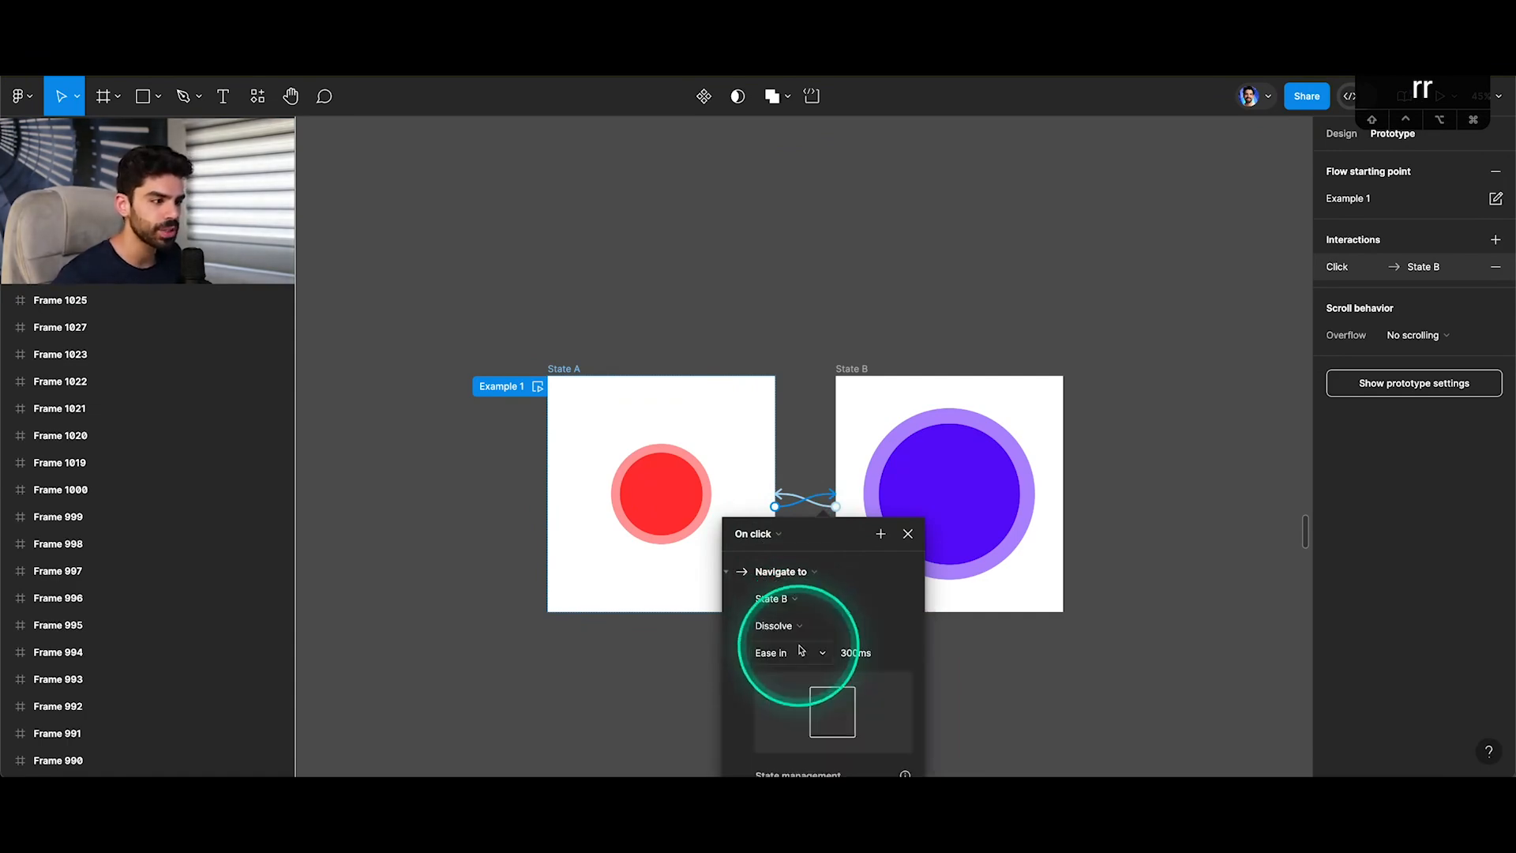
{"action": "left_click_drag", "start_coordinate": [813, 530], "coordinate": [810, 404]}
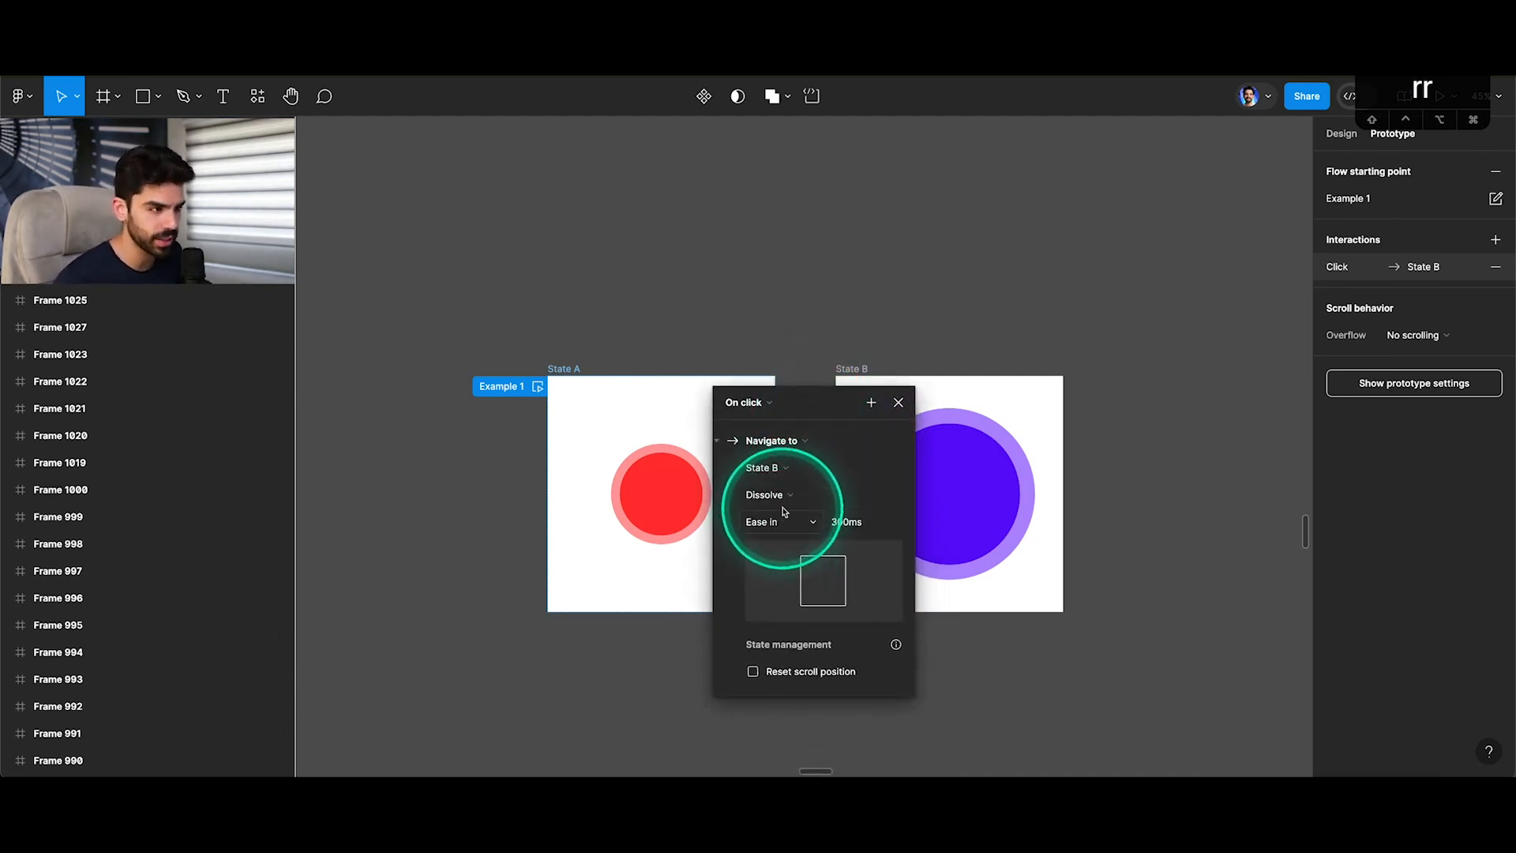
{"action": "left_click", "coordinate": [780, 494]}
{"action": "left_click", "coordinate": [788, 479]}
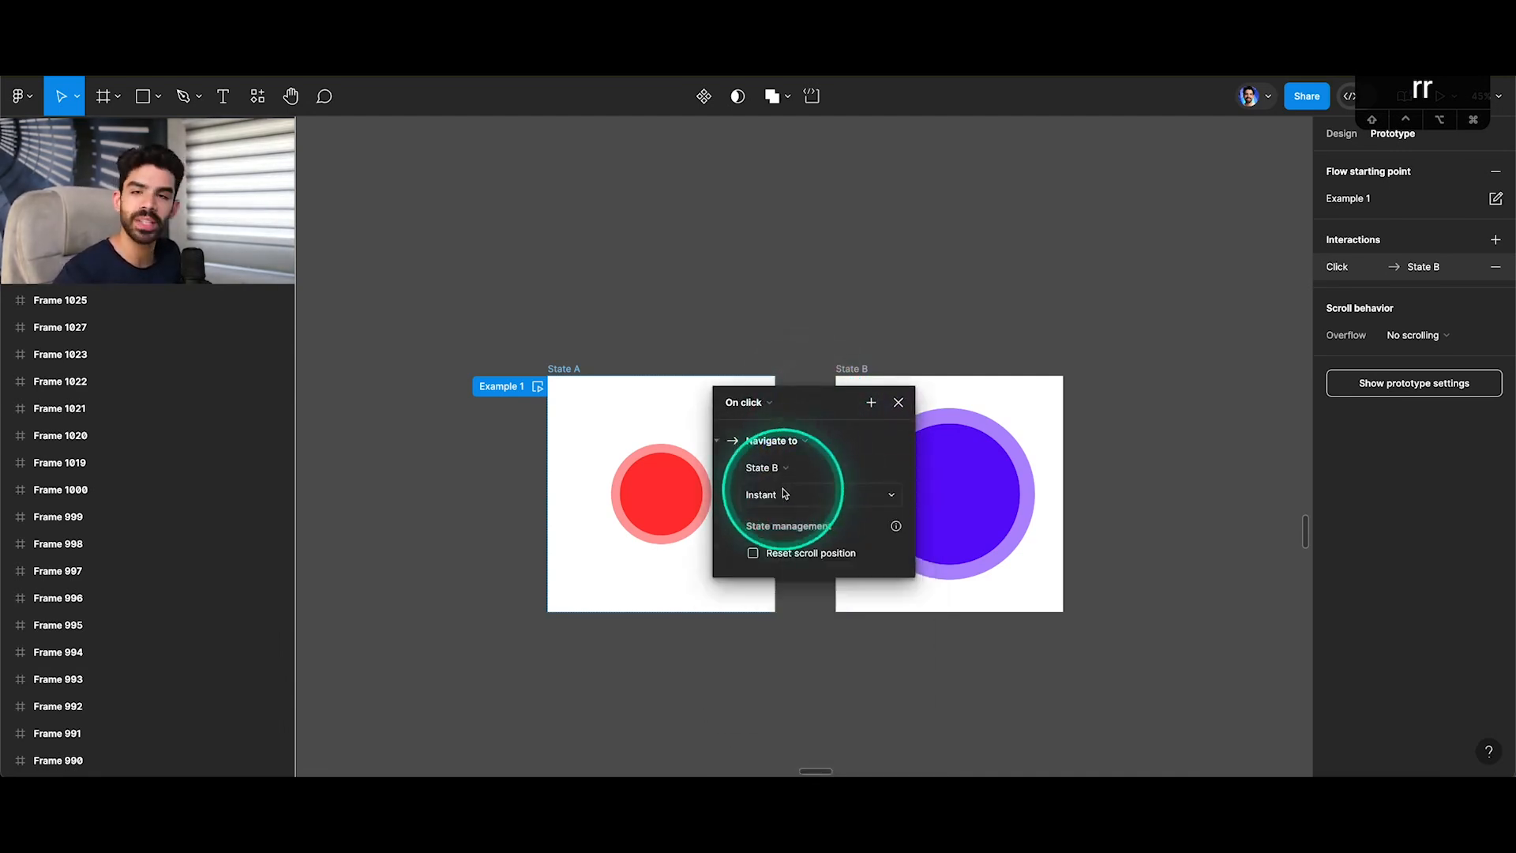
{"action": "left_click", "coordinate": [780, 495]}
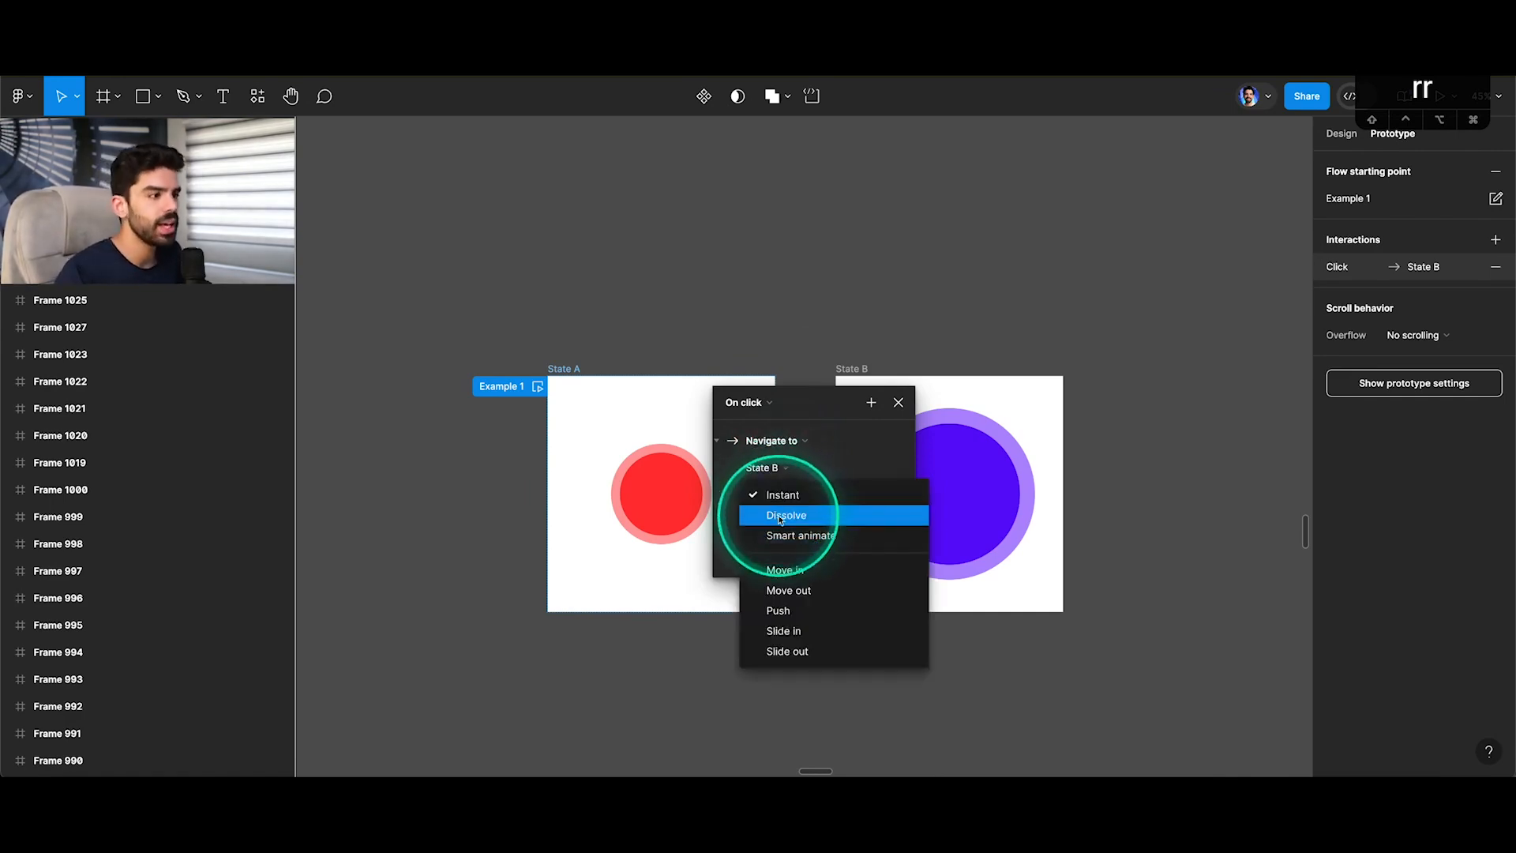
{"action": "left_click", "coordinate": [783, 511]}
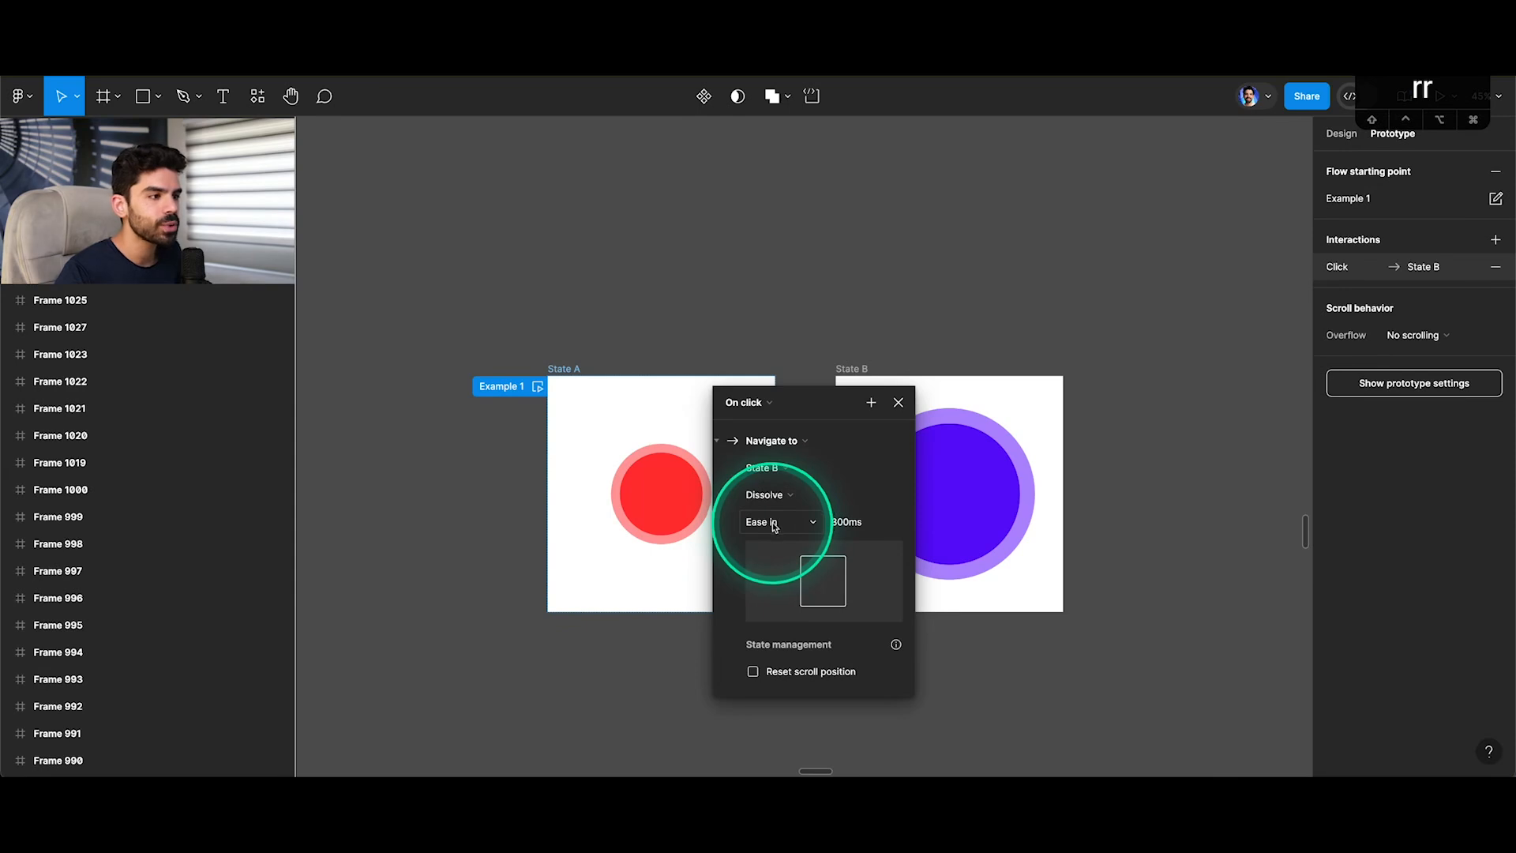
Set the Dissolve animation's easing to Ease out and close the interaction settings.
{"action": "left_click", "coordinate": [774, 524]}
{"action": "left_click", "coordinate": [775, 524]}
{"action": "left_click", "coordinate": [774, 524]}
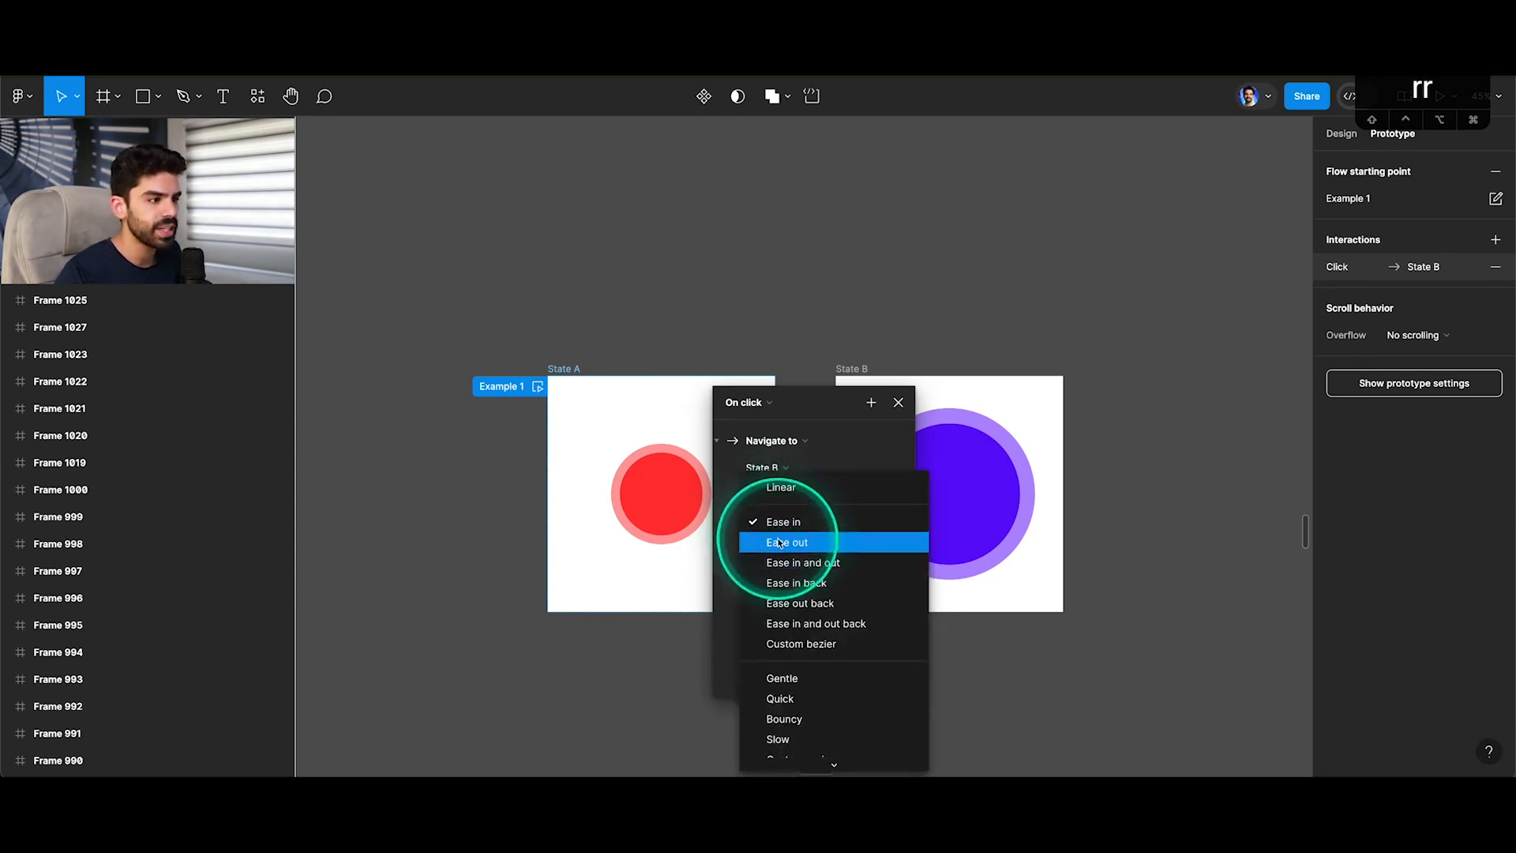
{"action": "left_click", "coordinate": [778, 543]}
{"action": "left_click", "coordinate": [898, 402]}
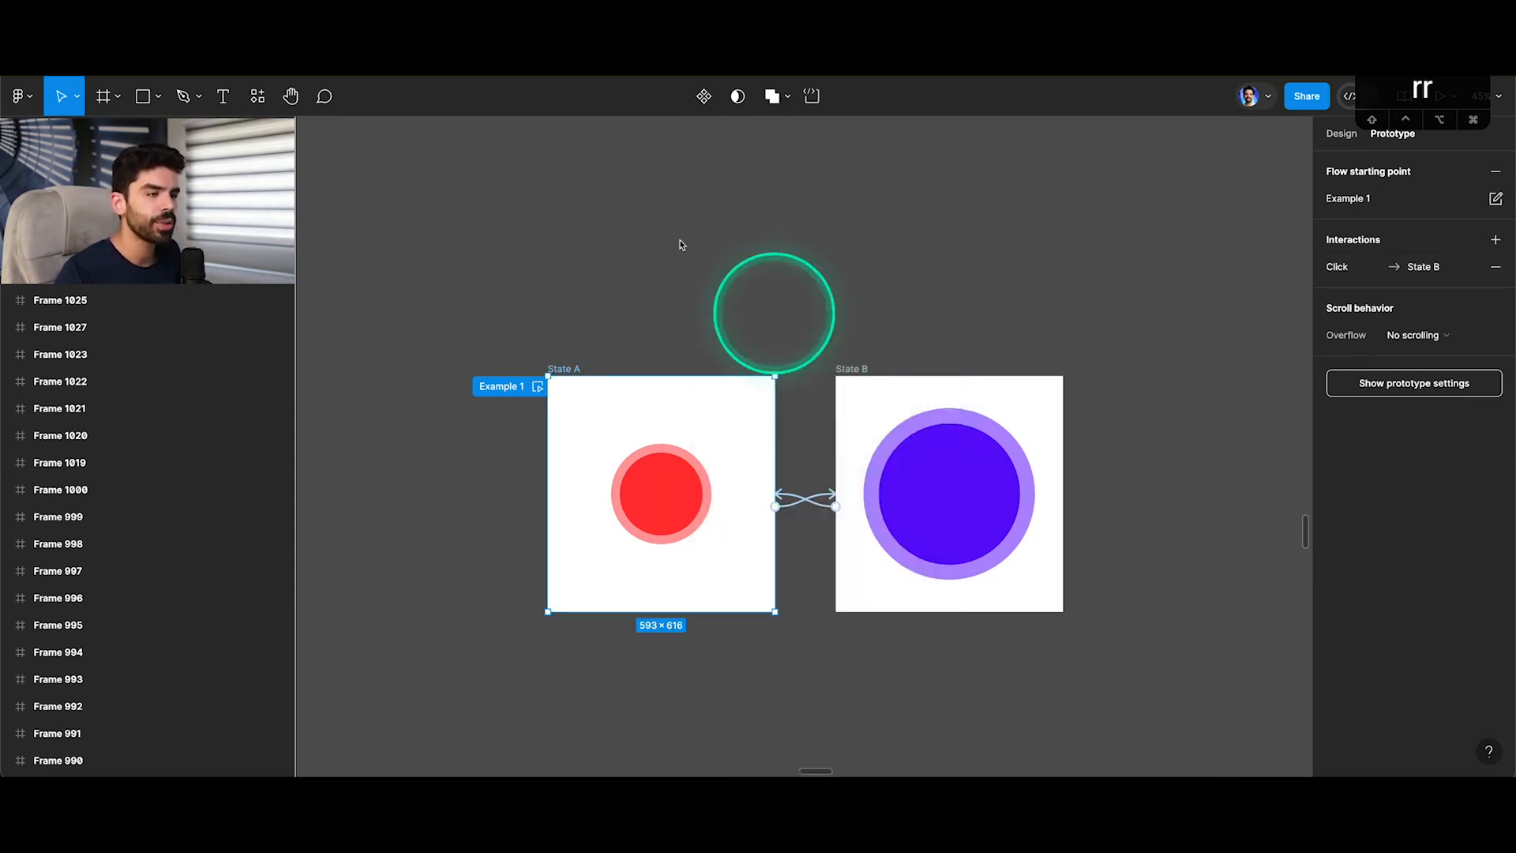
Play the Dissolve transition from State A to State B in the presentation and return to the design file.
{"action": "left_click", "coordinate": [308, 36]}
{"action": "left_click", "coordinate": [898, 381]}
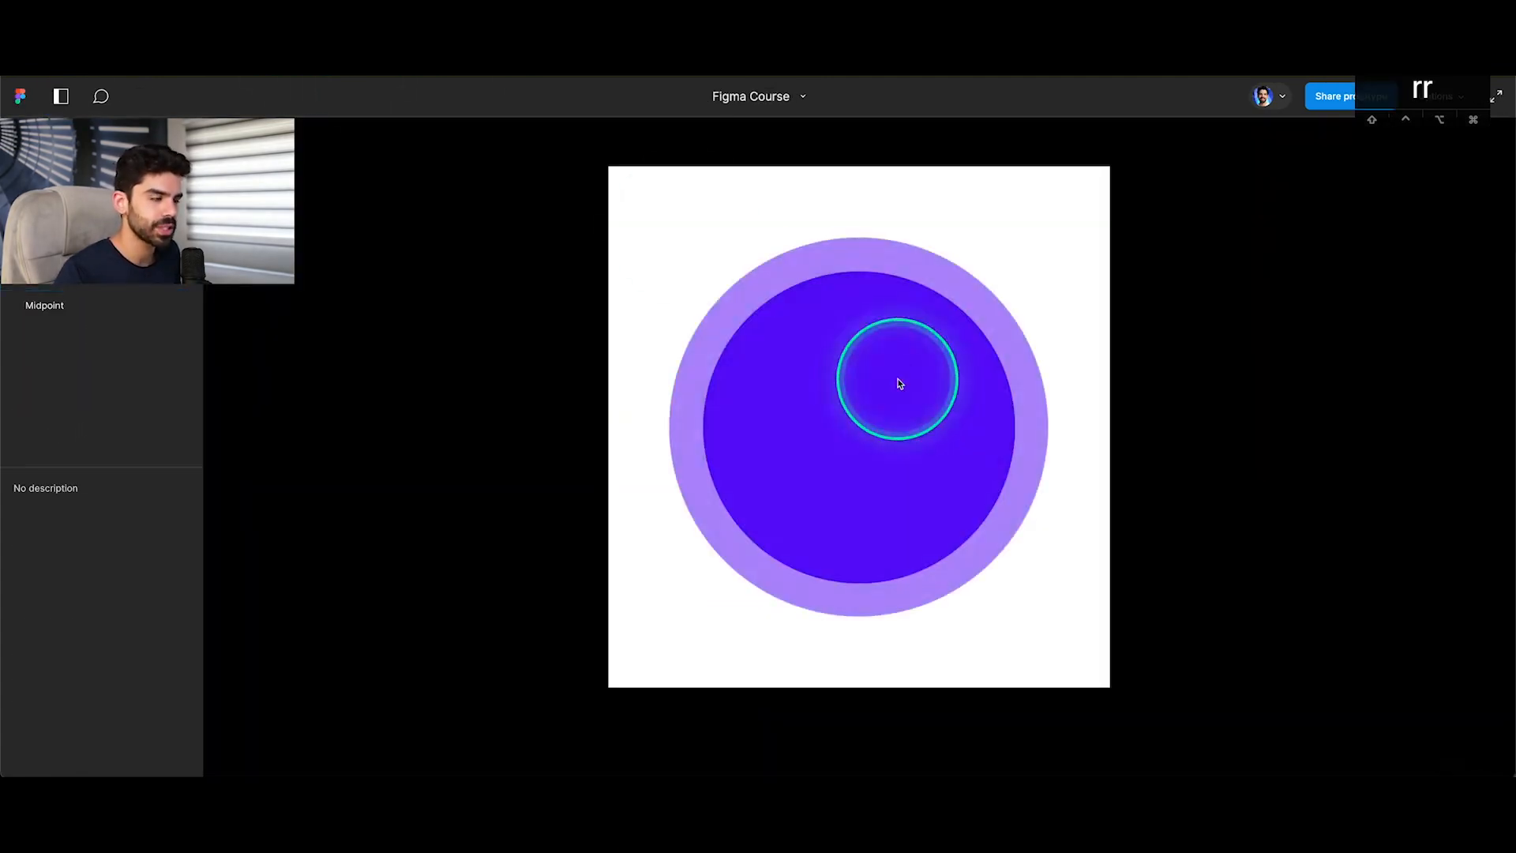
{"action": "left_click", "coordinate": [131, 31]}
Change the animation of the State A to State B interaction to Move in and close its settings.
{"action": "left_click", "coordinate": [817, 496]}
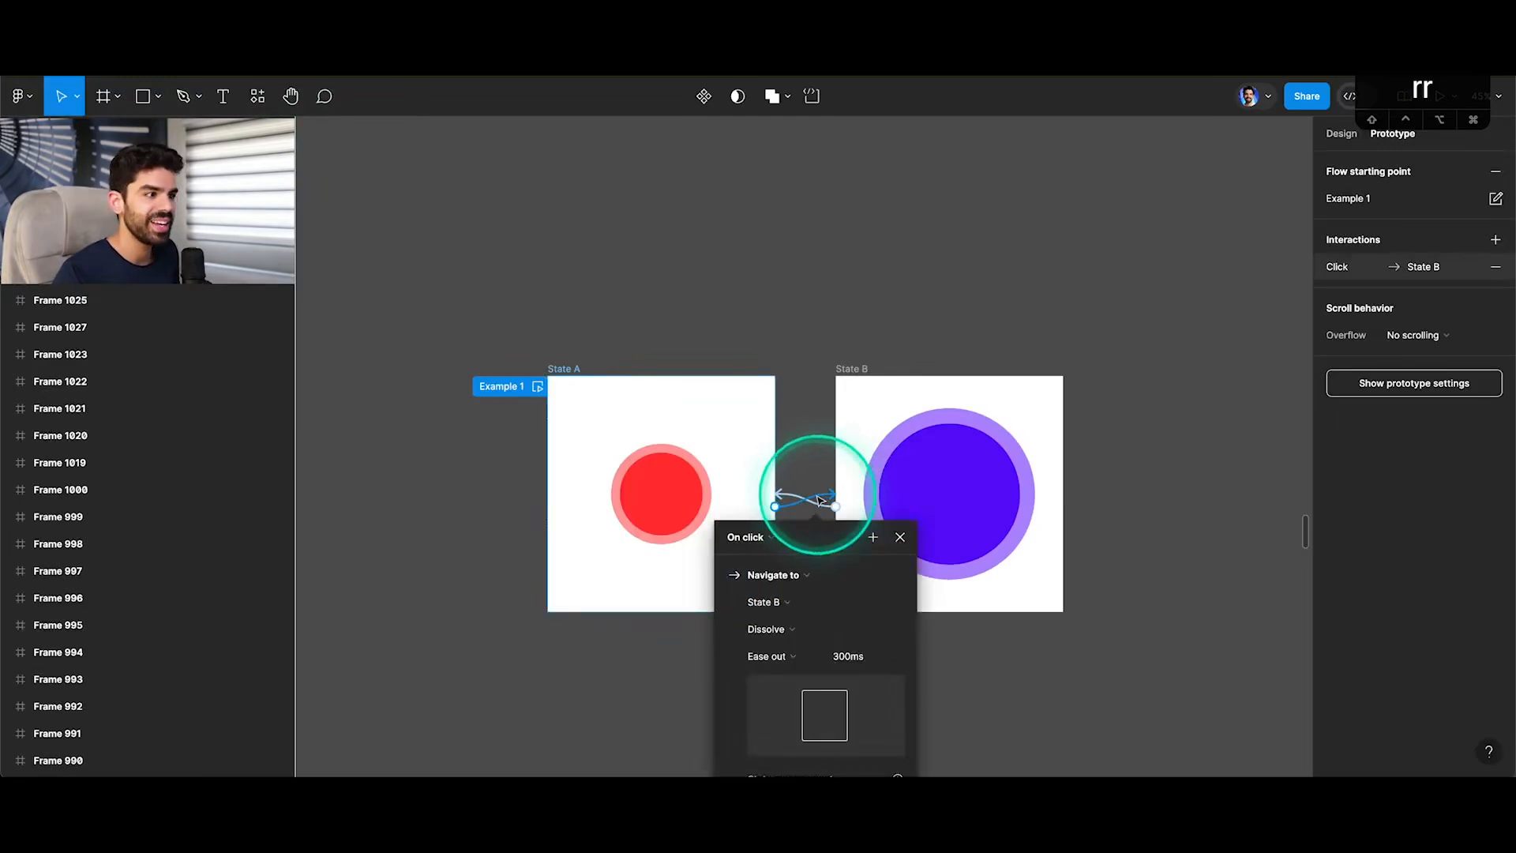
{"action": "left_click", "coordinate": [789, 628]}
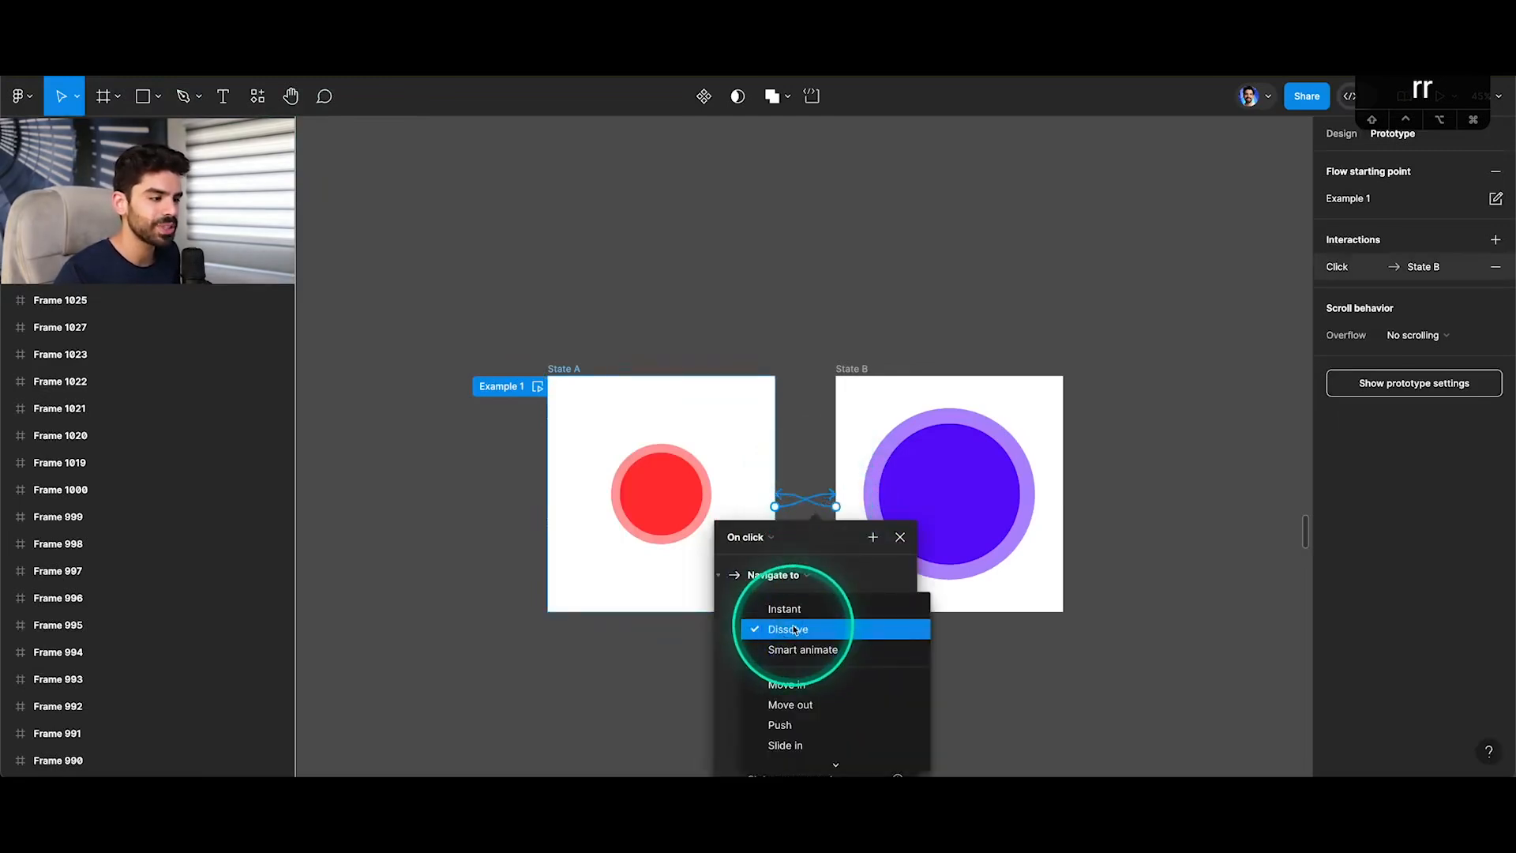
{"action": "left_click", "coordinate": [786, 684]}
{"action": "left_click_drag", "start_coordinate": [835, 533], "coordinate": [832, 387]}
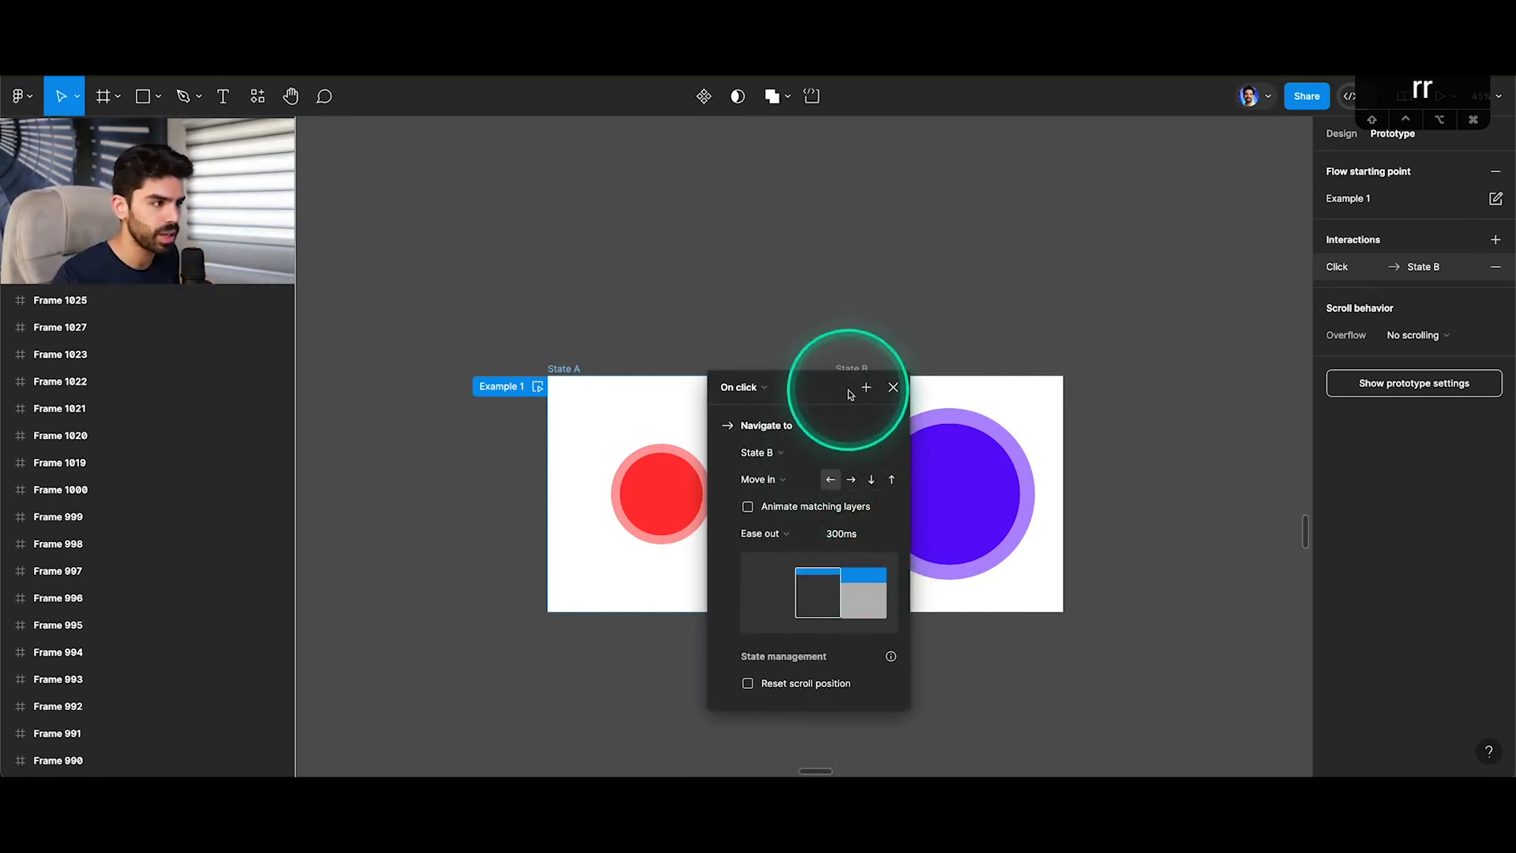
{"action": "left_click", "coordinate": [893, 386]}
Change the State B frame's background fill to dark purple 31183D.
{"action": "left_click", "coordinate": [858, 369]}
{"action": "left_click", "coordinate": [1341, 133]}
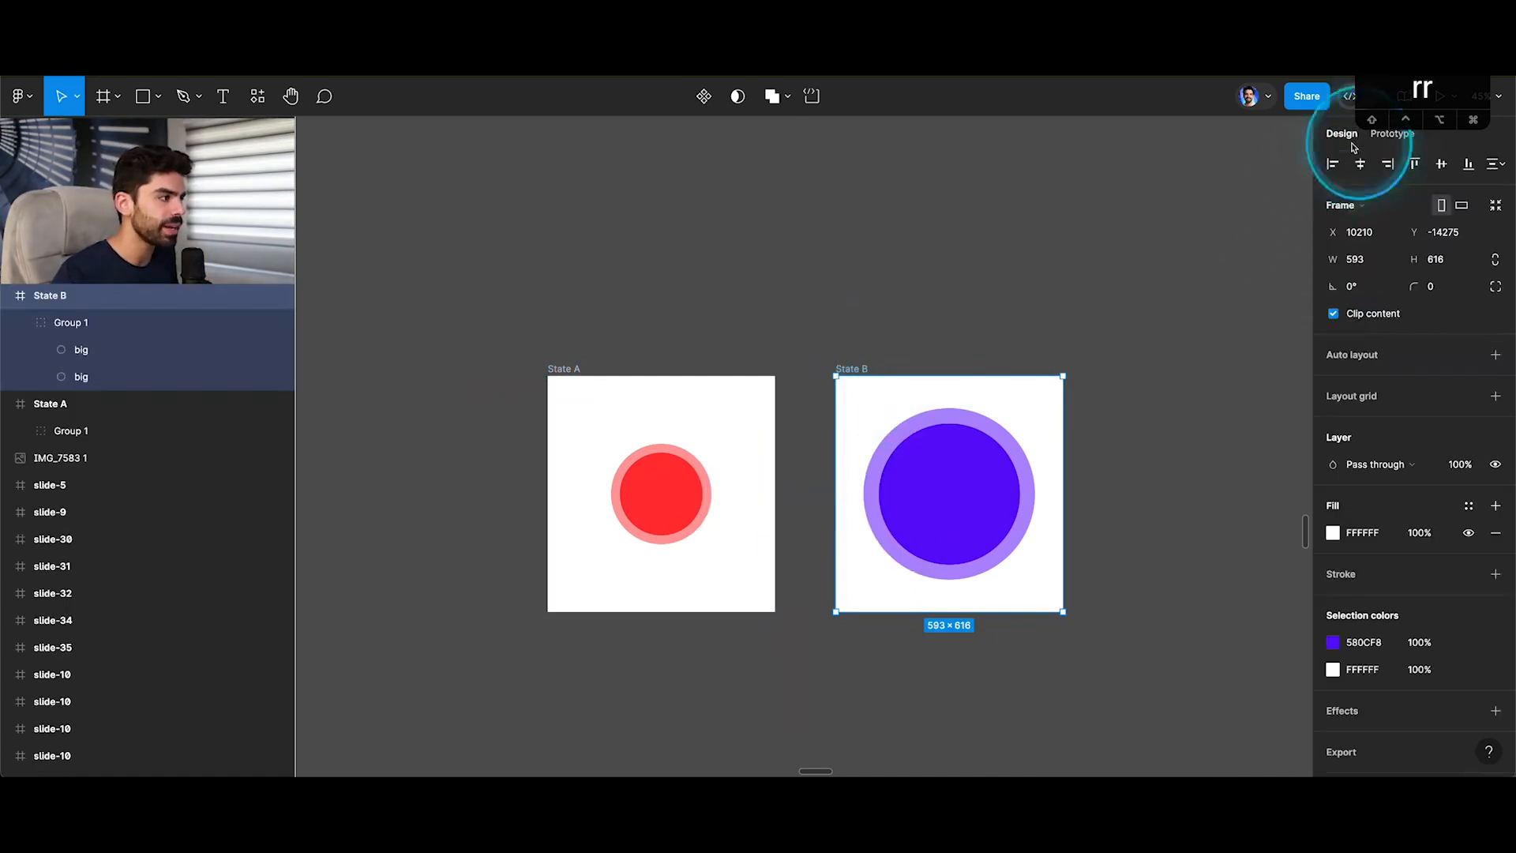
{"action": "left_click", "coordinate": [1333, 532]}
{"action": "left_click", "coordinate": [1179, 564]}
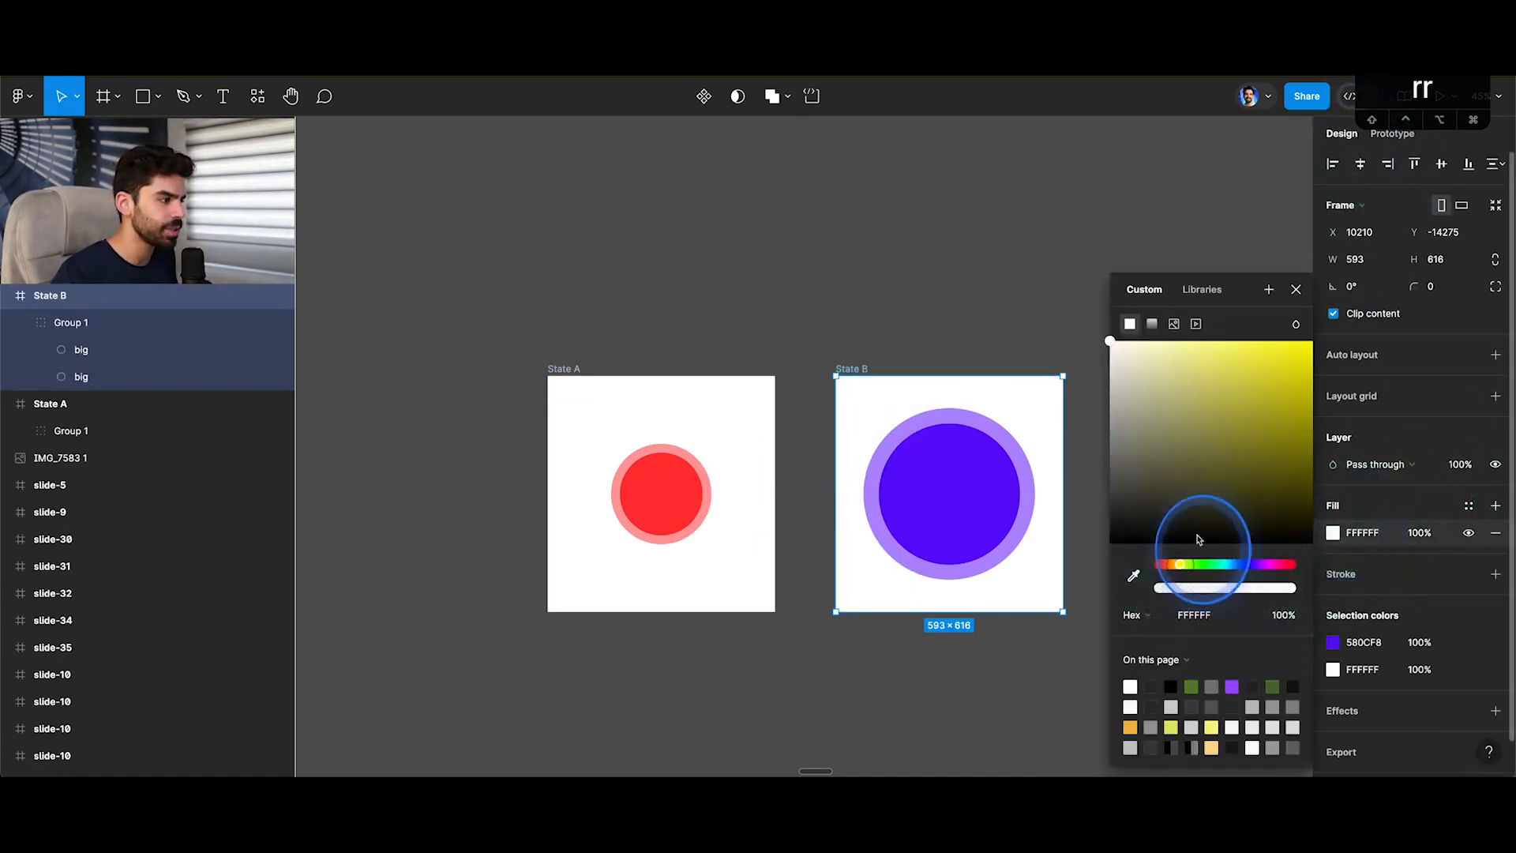
{"action": "left_click_drag", "start_coordinate": [1255, 390], "coordinate": [1320, 507]}
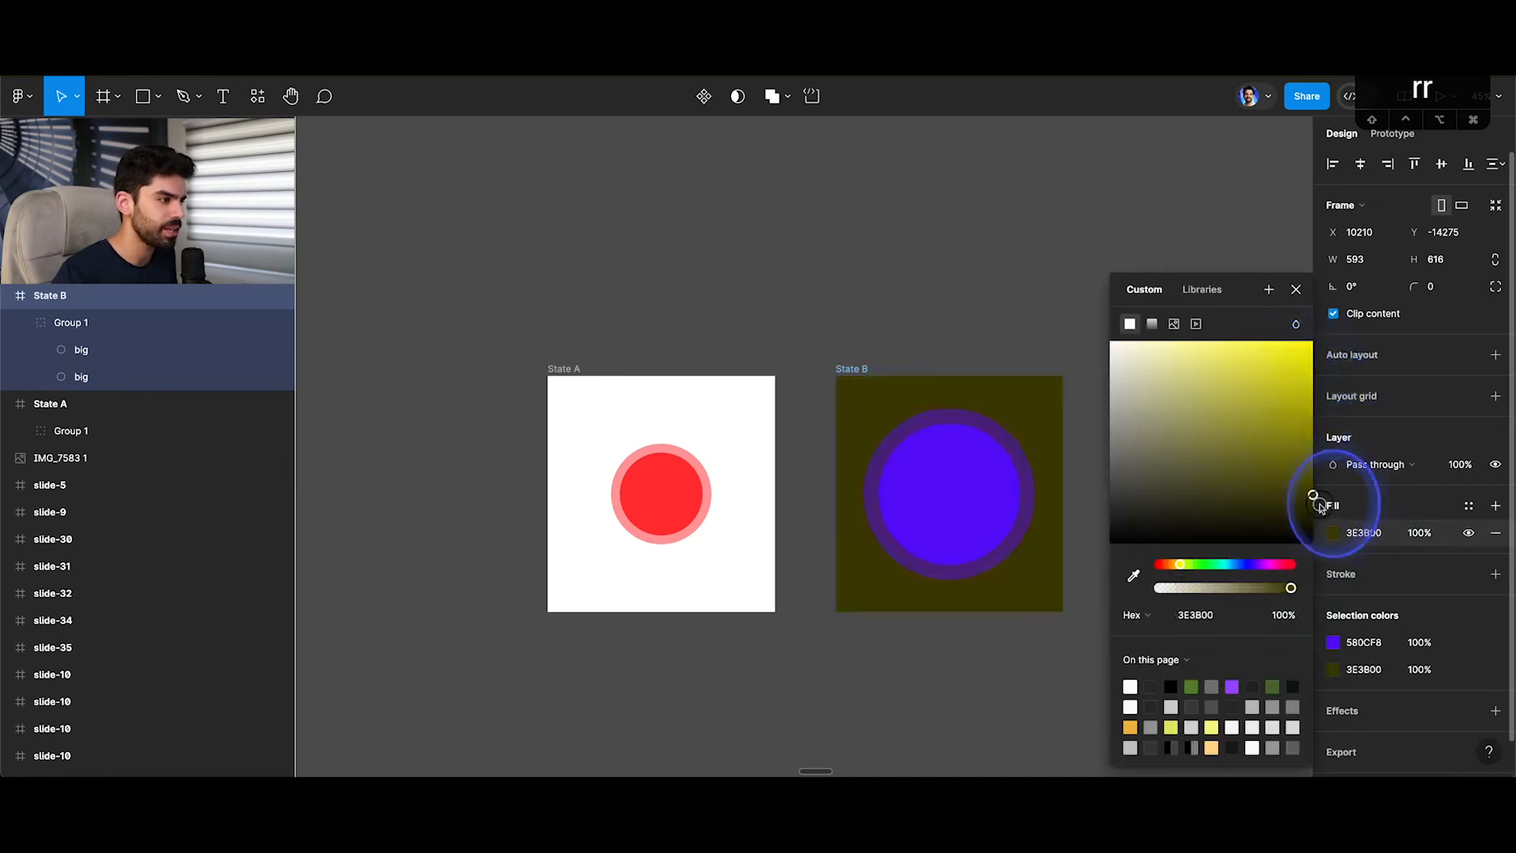
{"action": "left_click", "coordinate": [1290, 564]}
{"action": "left_click", "coordinate": [1273, 391]}
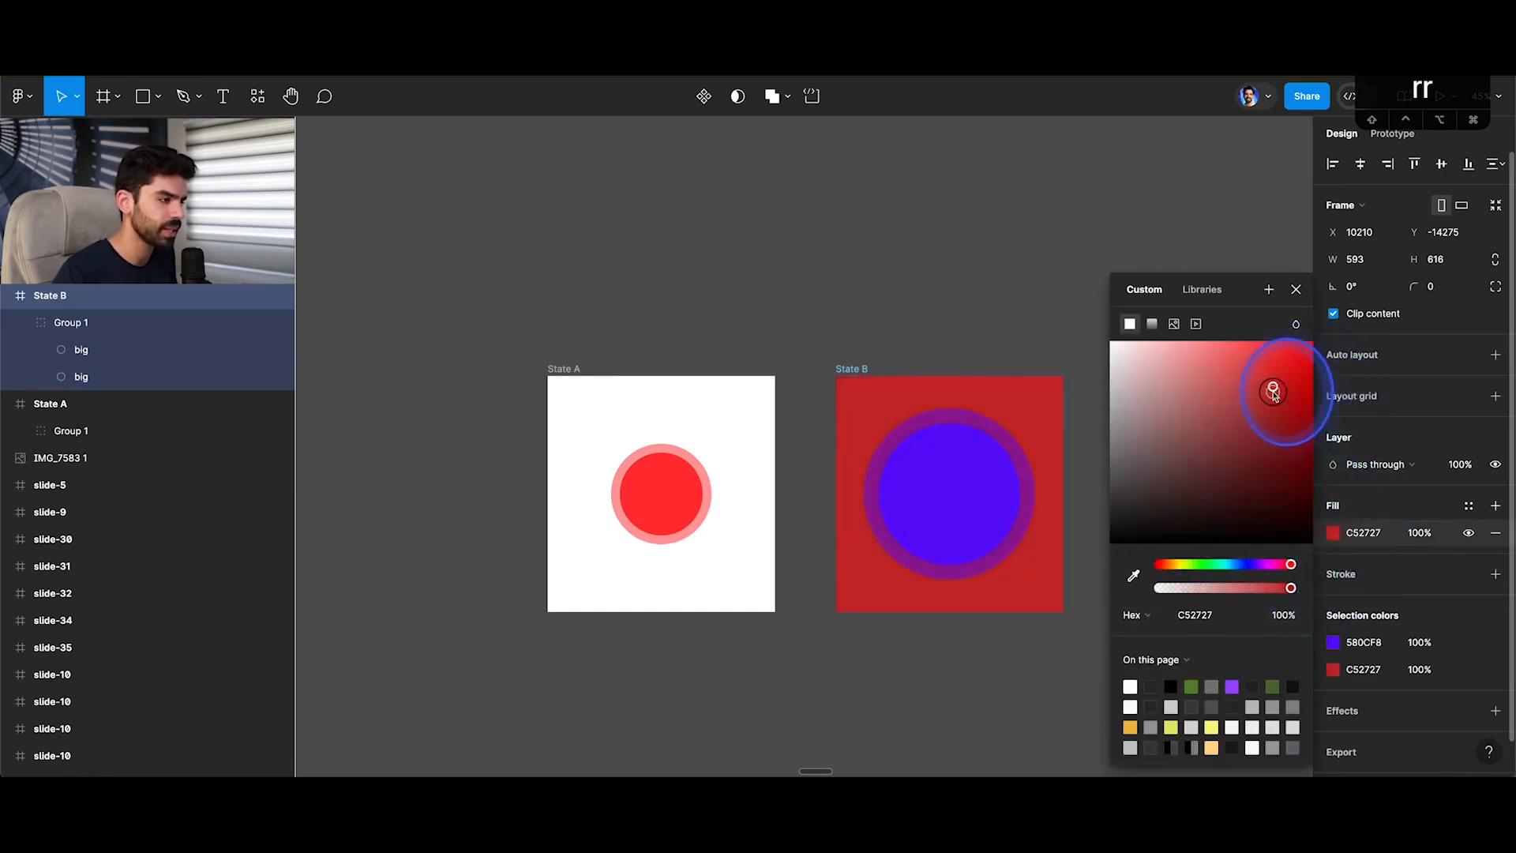
{"action": "left_click", "coordinate": [1262, 563]}
{"action": "left_click_drag", "start_coordinate": [1272, 409], "coordinate": [1244, 497]}
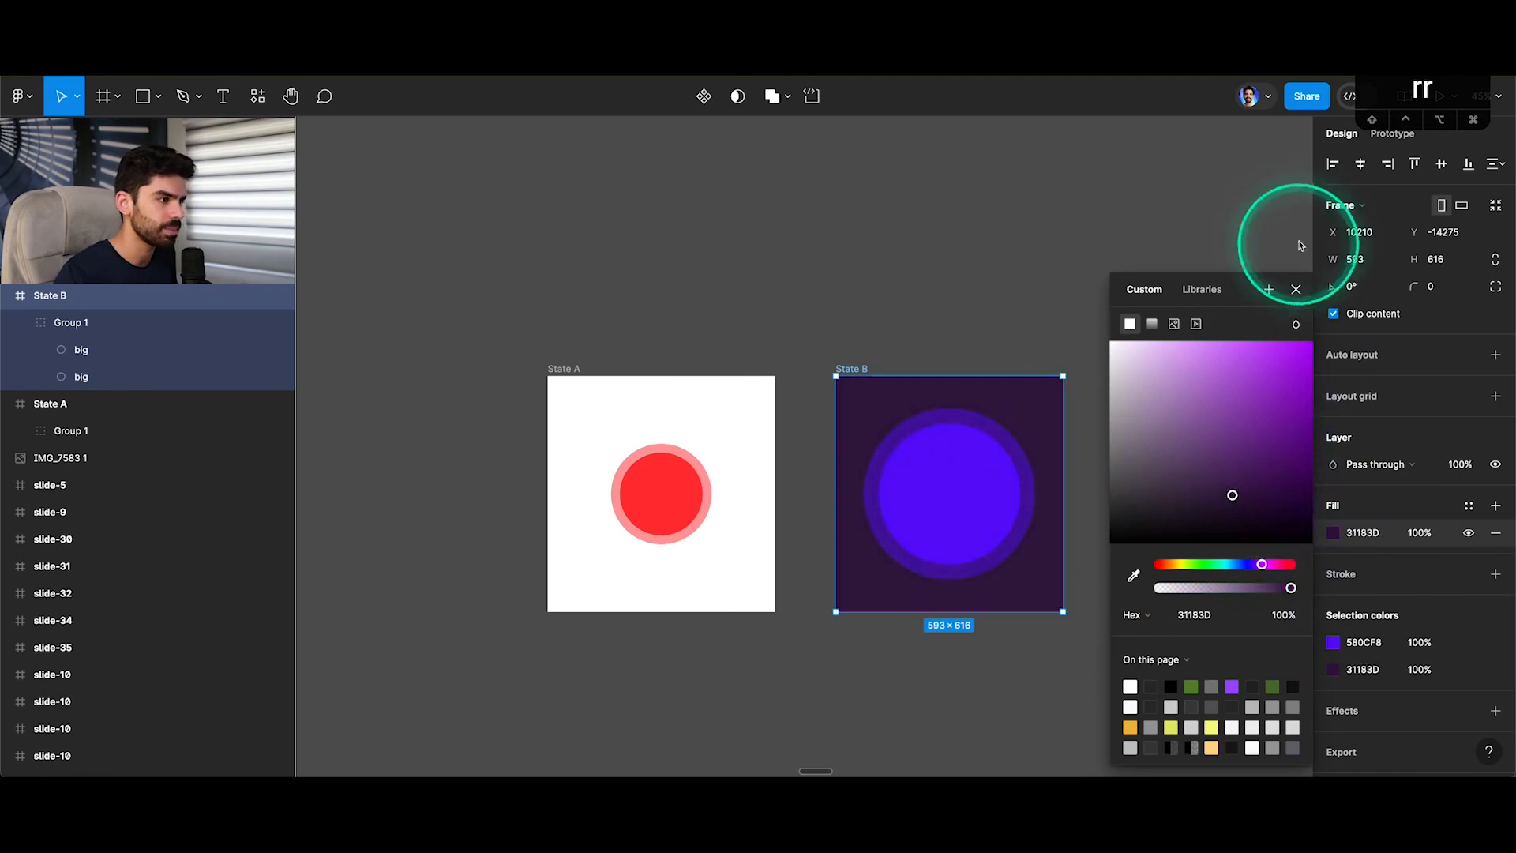
{"action": "left_click", "coordinate": [1295, 289]}
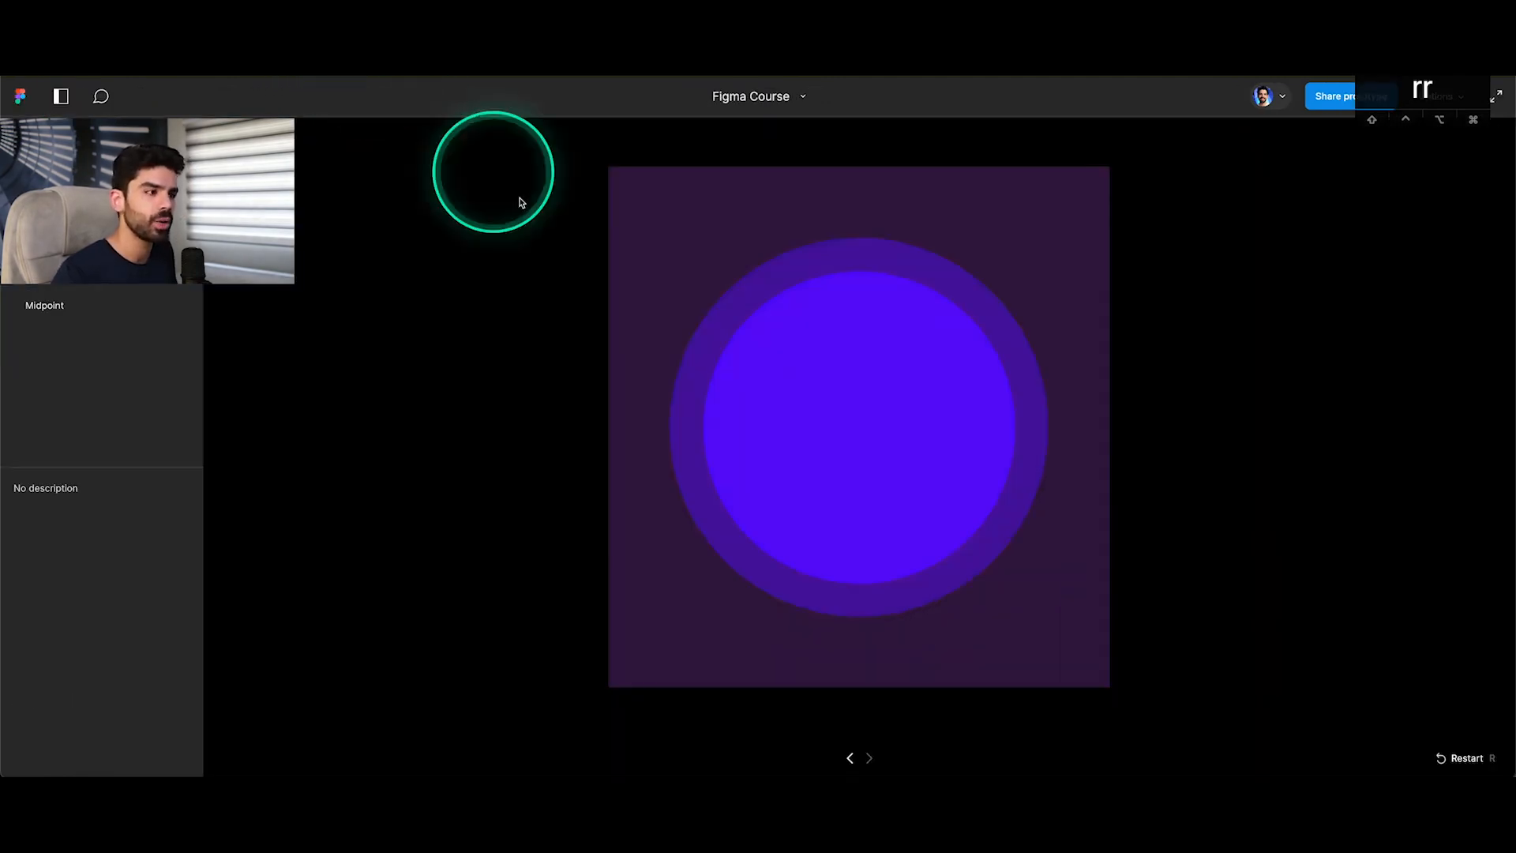
Restart the prototype, play the Move in transition from State A to State B, and return to the design file.
{"action": "key", "text": "r"}
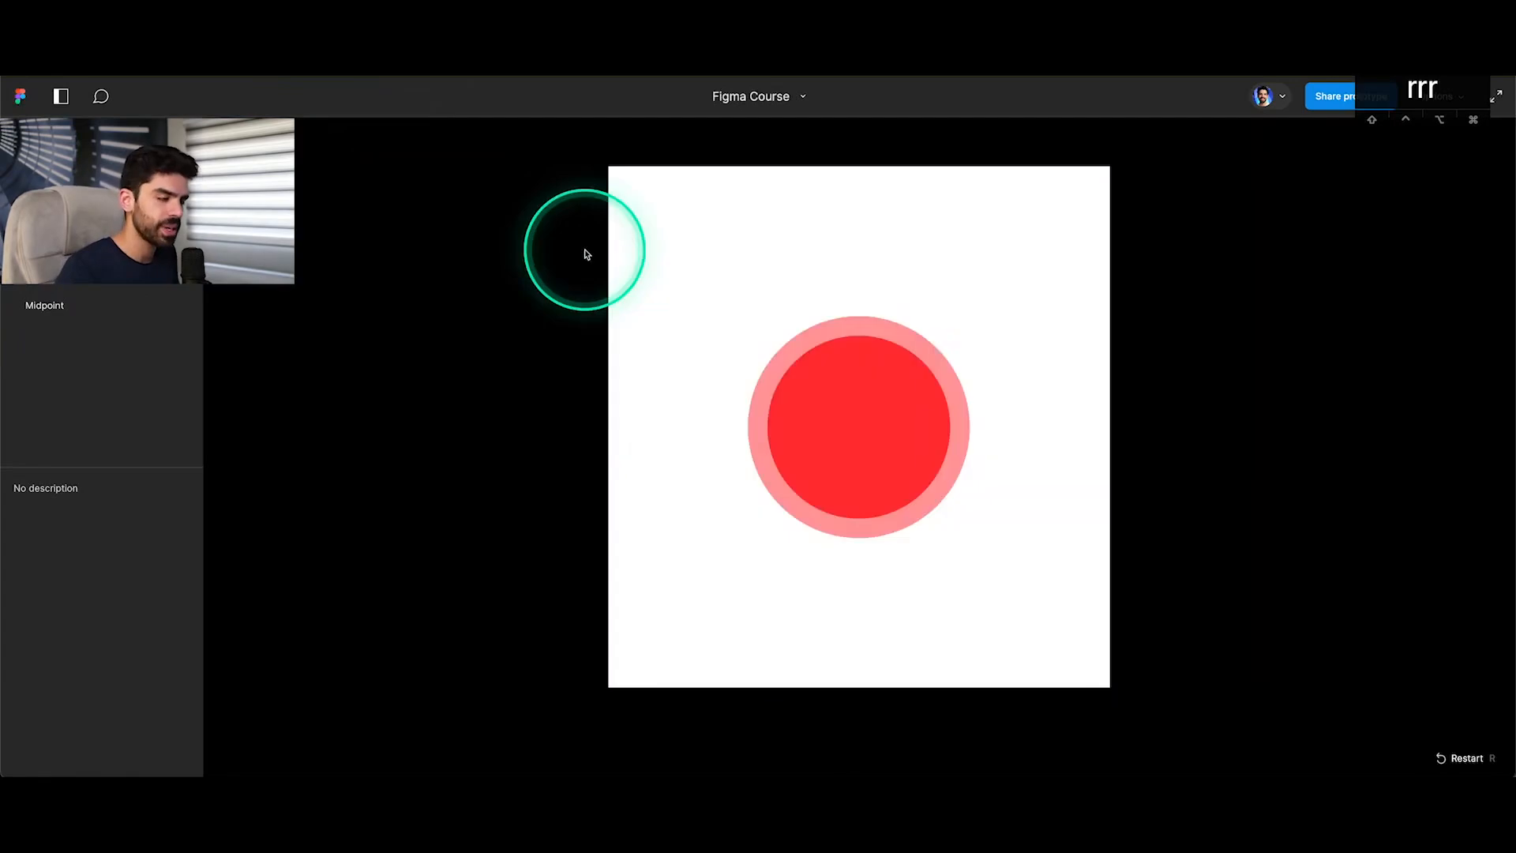
{"action": "left_click", "coordinate": [878, 444]}
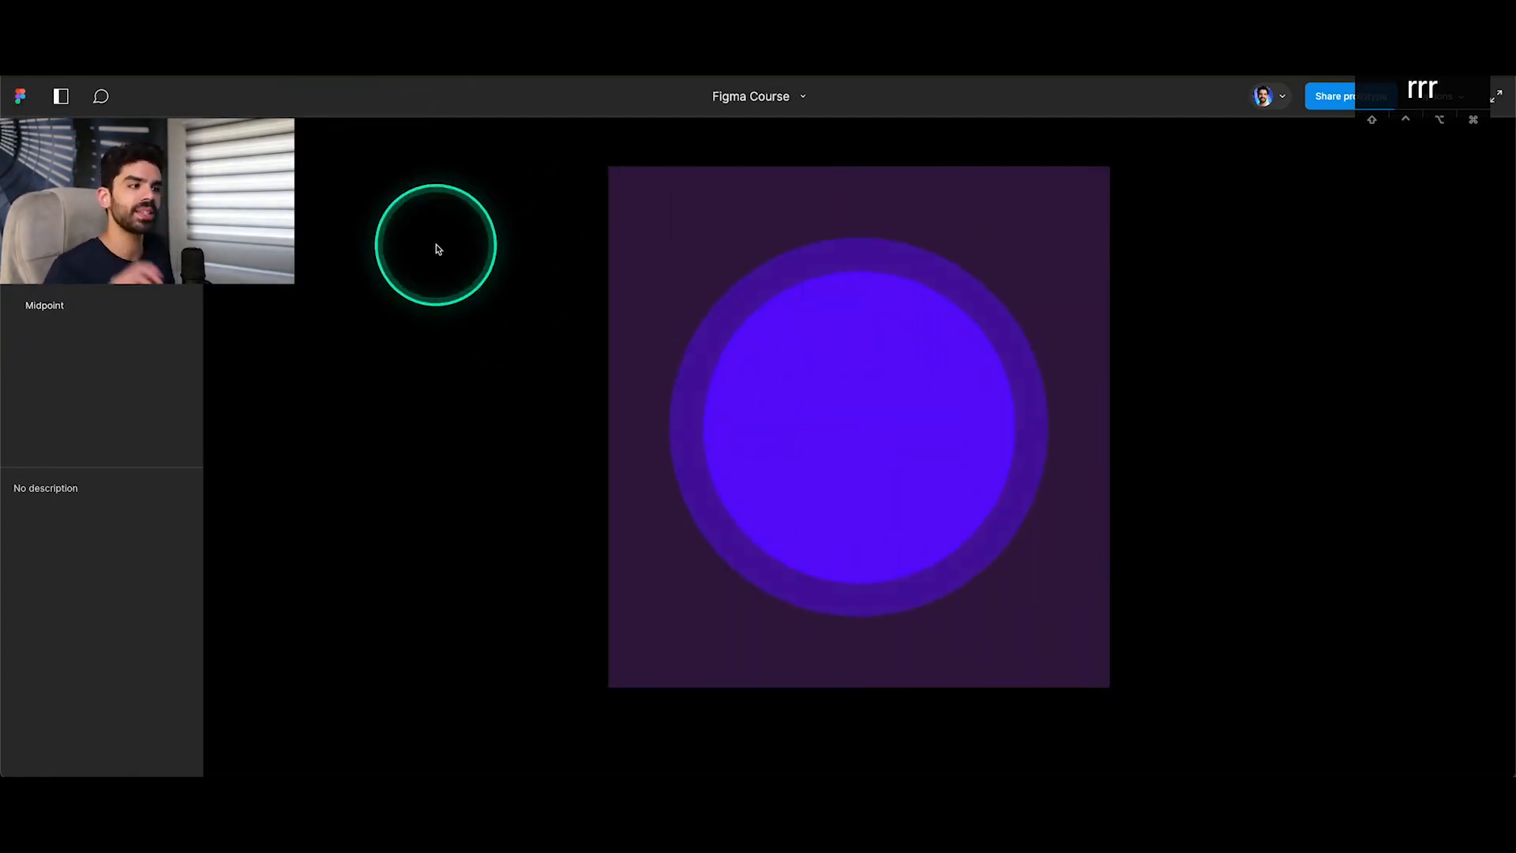
{"action": "left_click", "coordinate": [179, 53]}
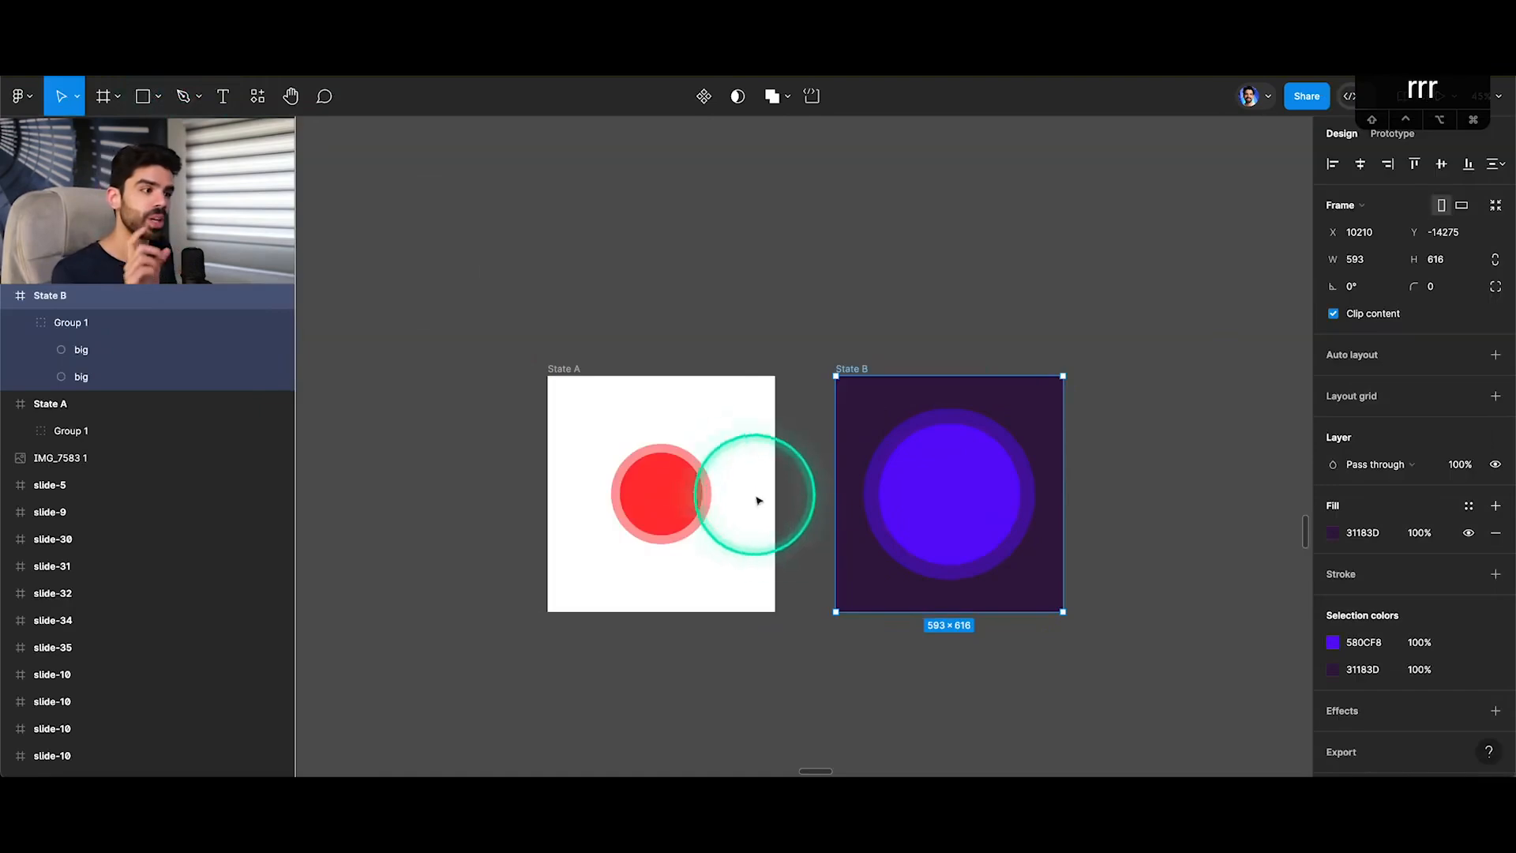
{"action": "left_click", "coordinate": [576, 368]}
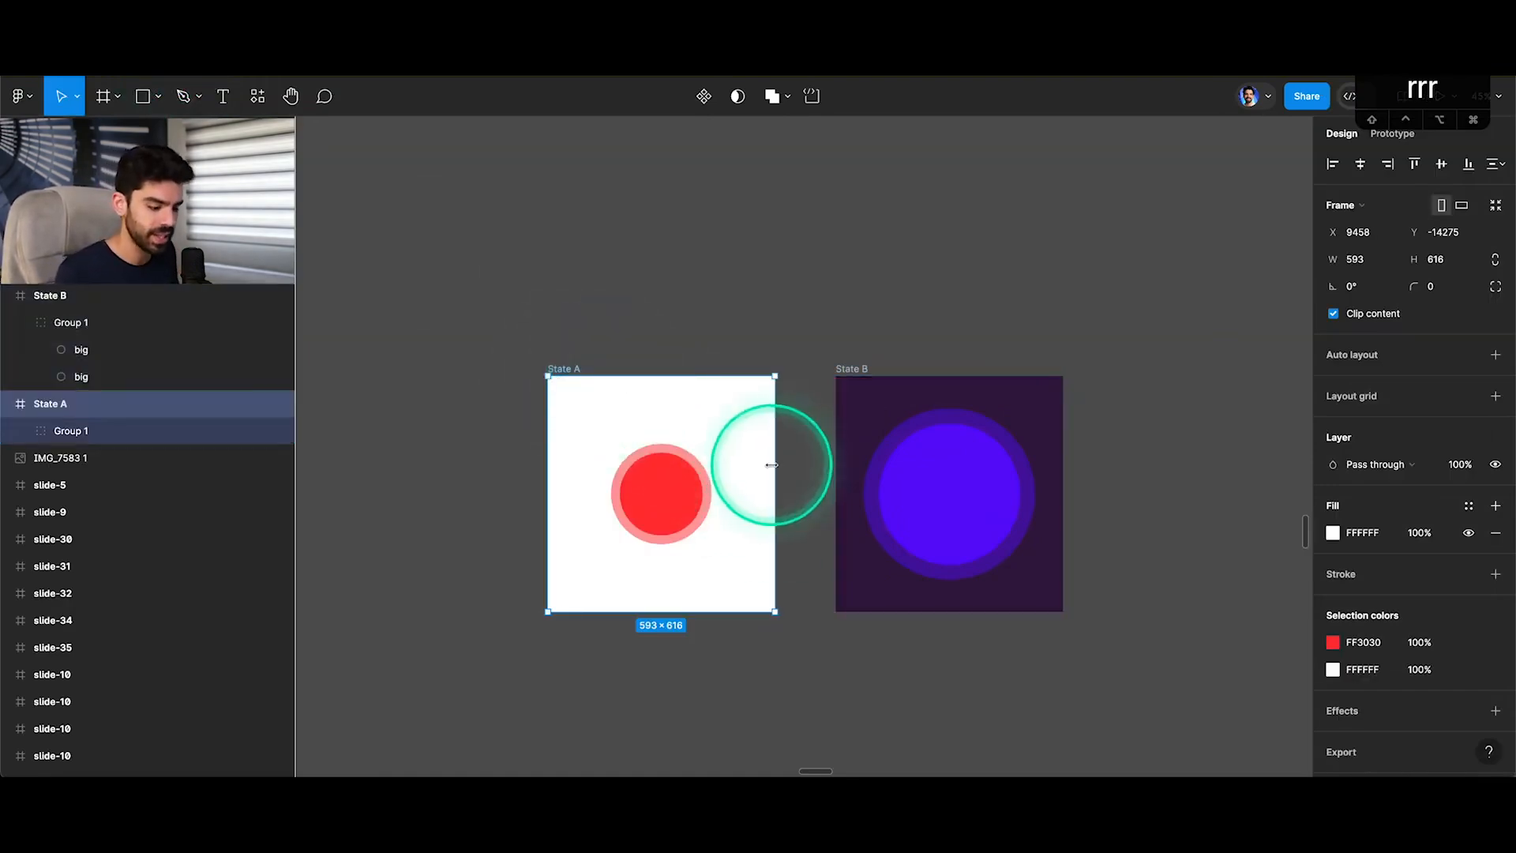
{"action": "key", "text": "super+r"}
{"action": "type", "text": "E"}
{"action": "left_click", "coordinate": [570, 356]}
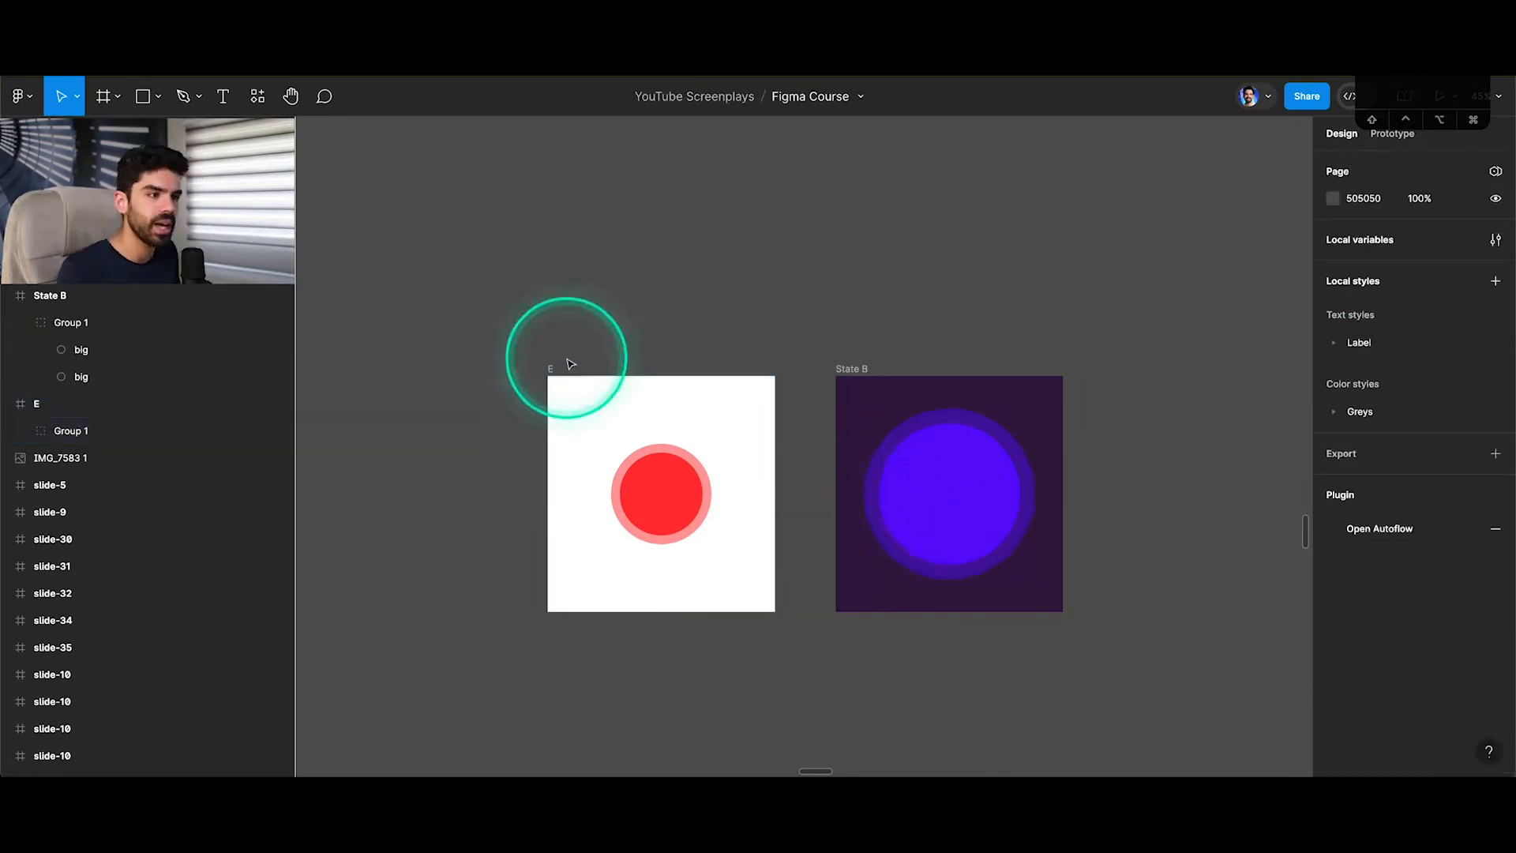
{"action": "left_click", "coordinate": [553, 368]}
{"action": "key", "text": "super+z"}
{"action": "key", "text": "super+z"}
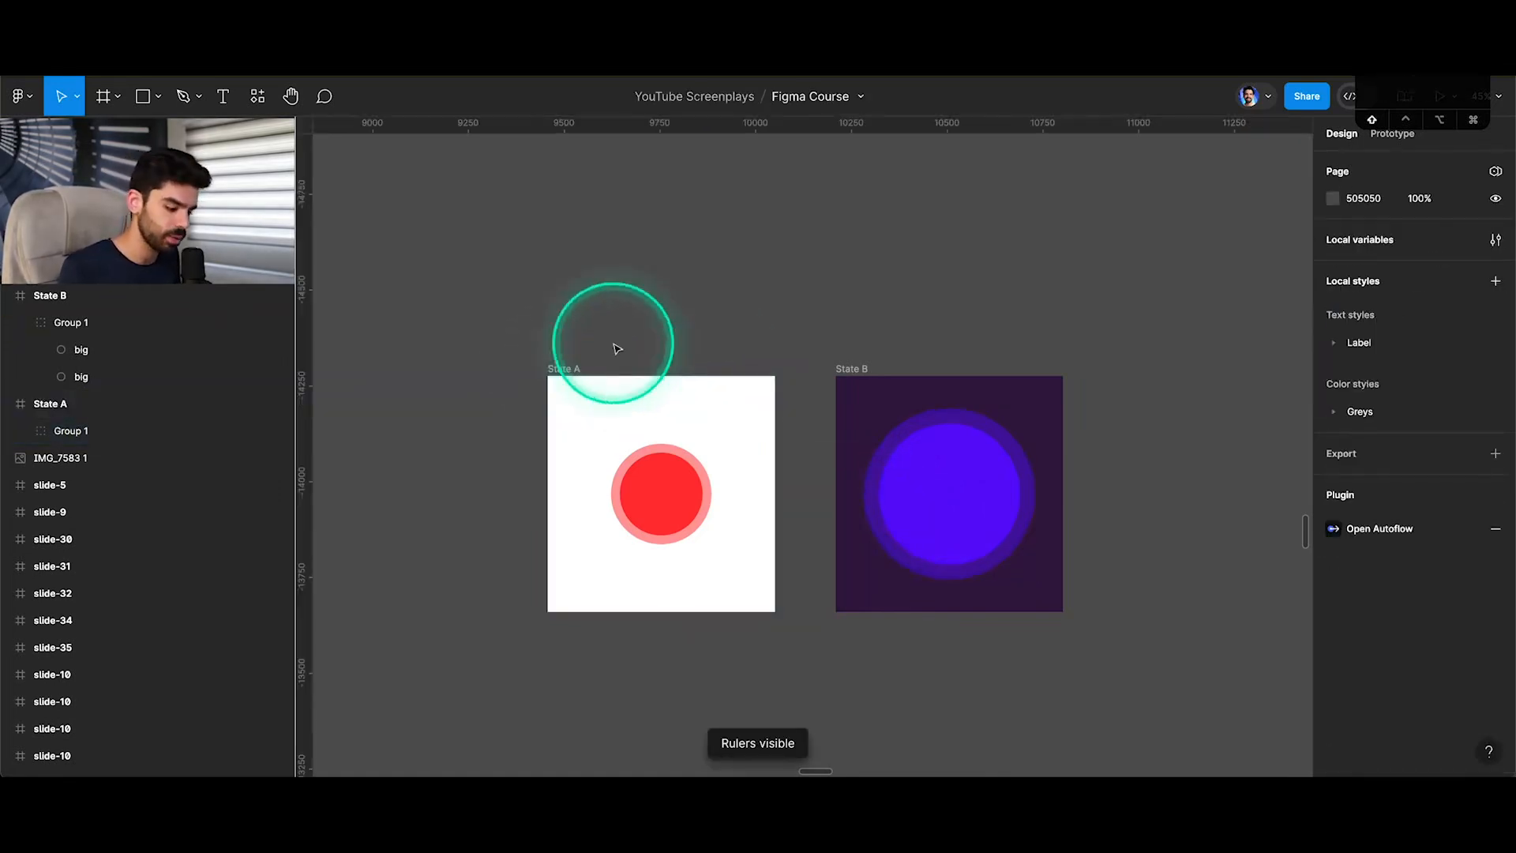
Set the State A to State B interaction's animation to Move out and play the transition between both states in the presentation.
{"action": "left_click_drag", "start_coordinate": [775, 506], "coordinate": [835, 506]}
{"action": "left_click", "coordinate": [826, 625]}
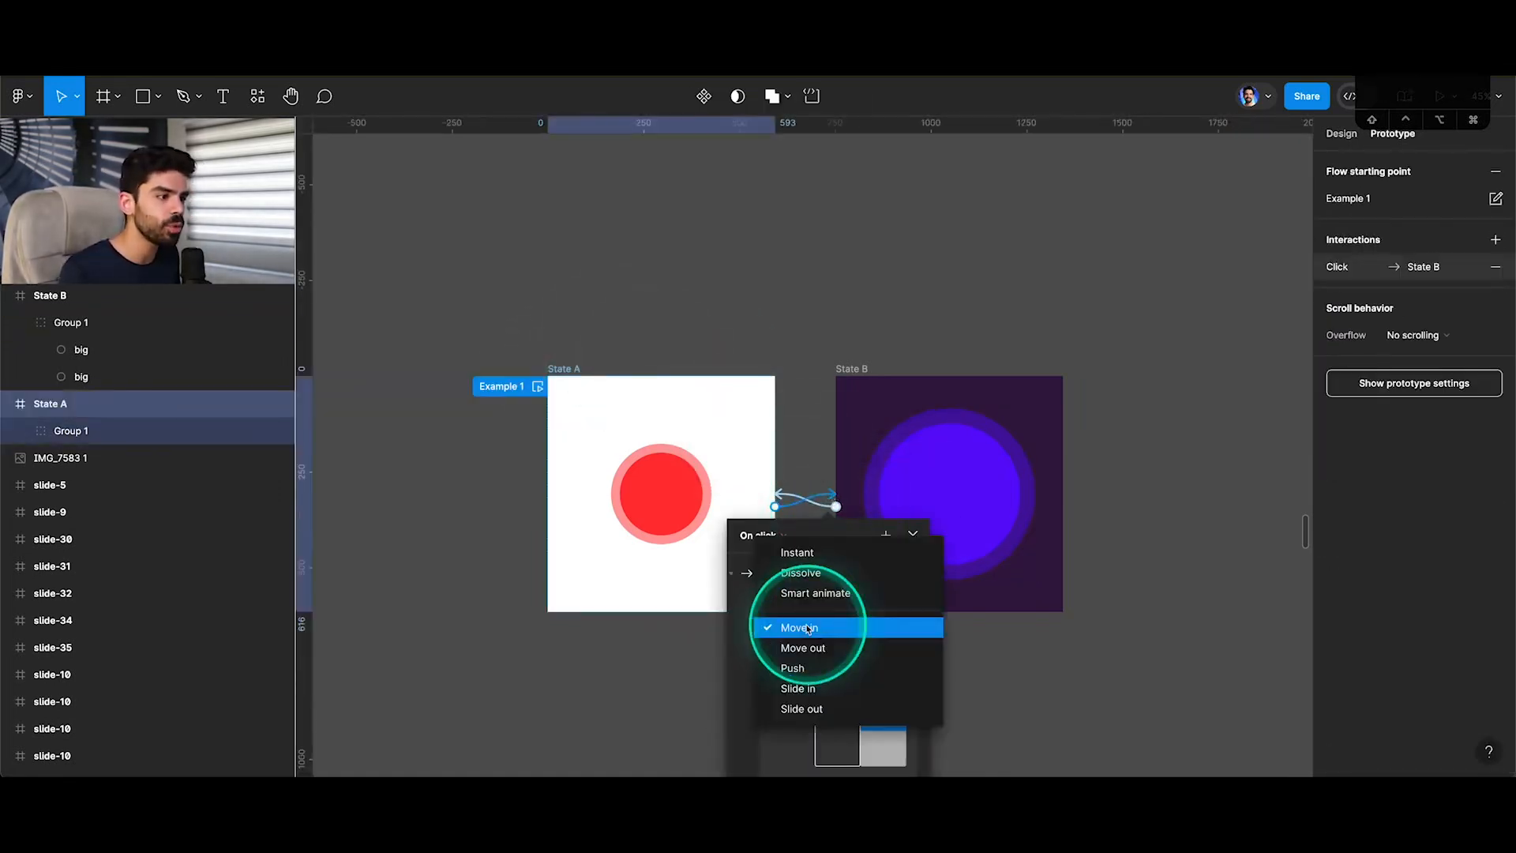
{"action": "left_click", "coordinate": [802, 647]}
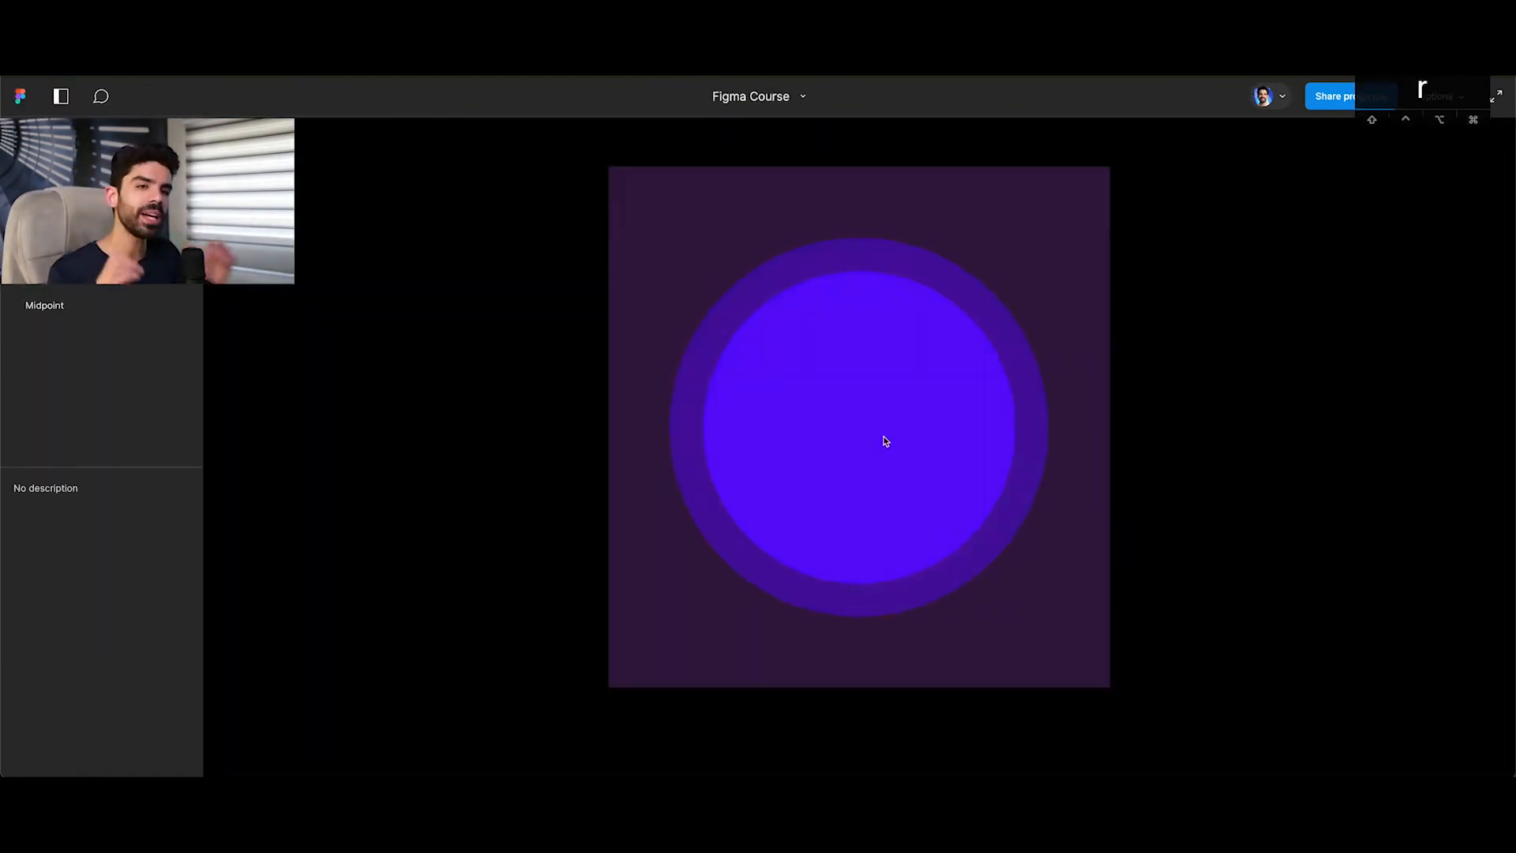
{"action": "left_click", "coordinate": [885, 440]}
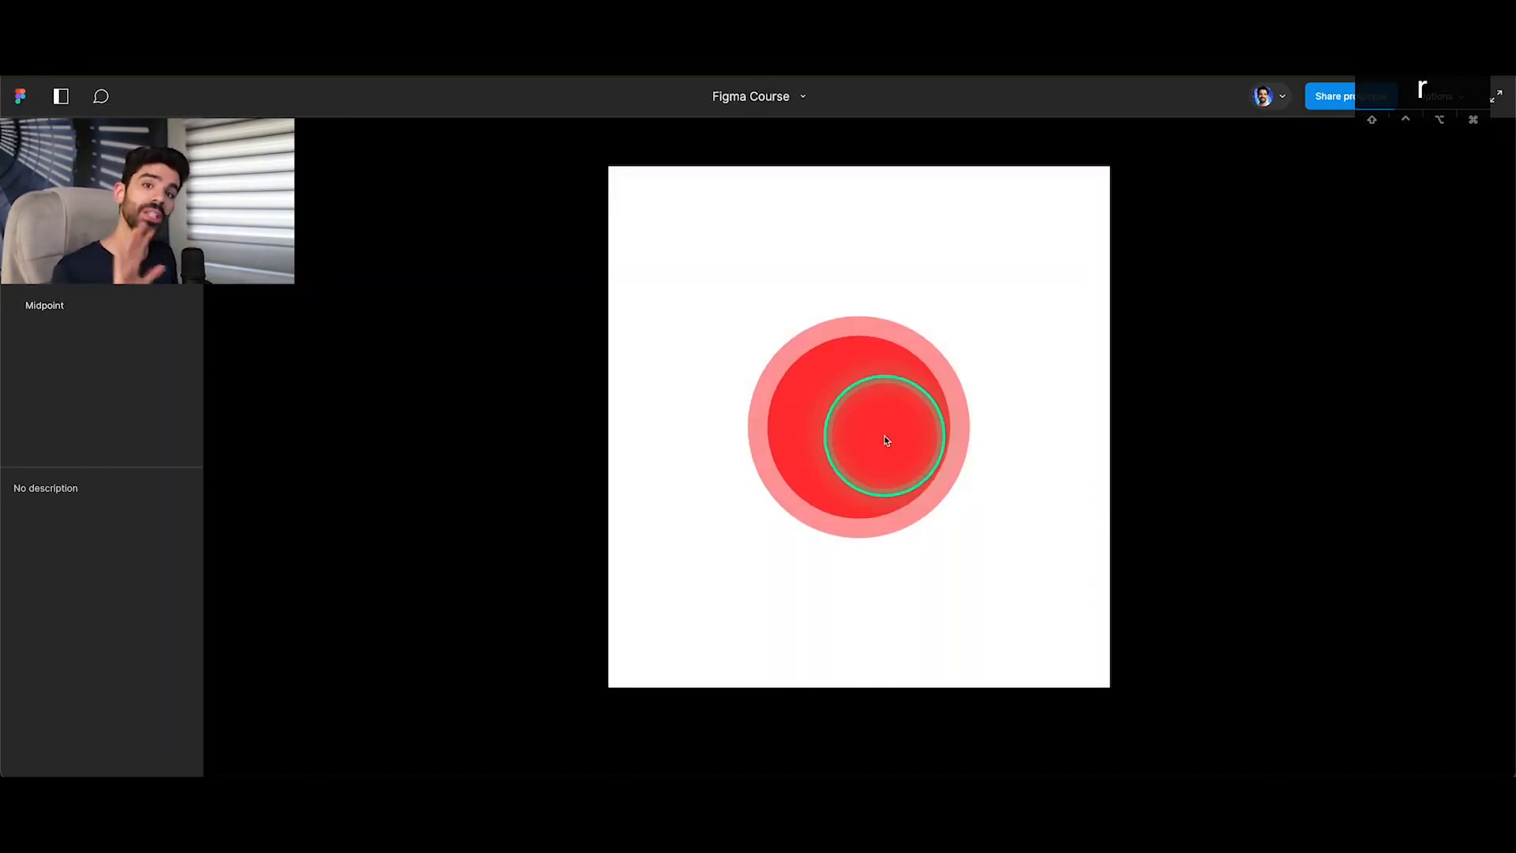
{"action": "left_click", "coordinate": [885, 441]}
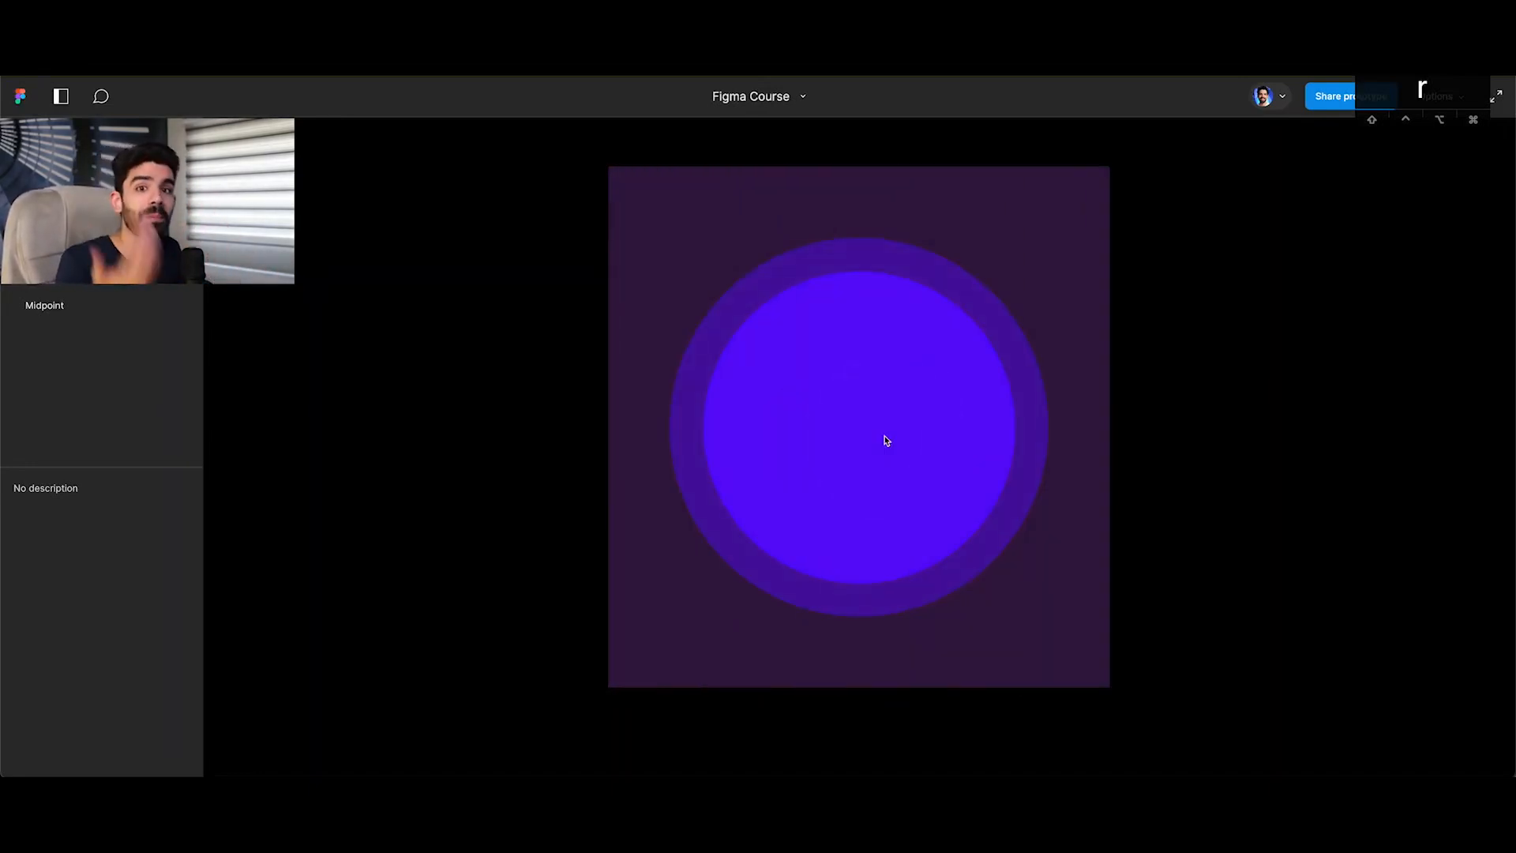
Return to the design file and set the State A to State B interaction's Move out direction to up.
{"action": "left_click", "coordinate": [231, 118]}
{"action": "left_click", "coordinate": [147, 40]}
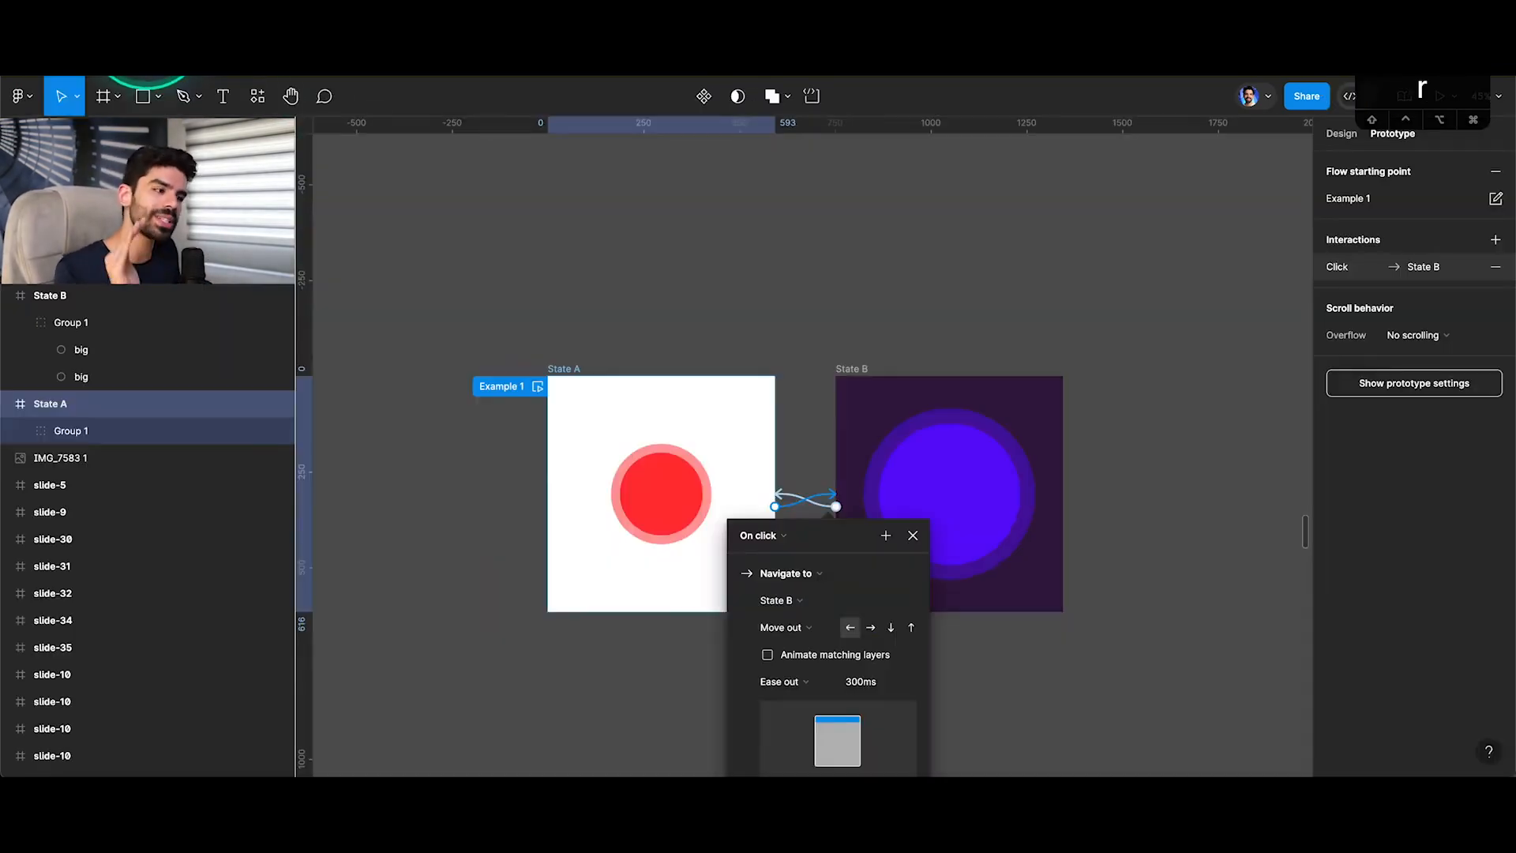
{"action": "left_click_drag", "start_coordinate": [823, 534], "coordinate": [821, 463]}
{"action": "left_click", "coordinate": [883, 512]}
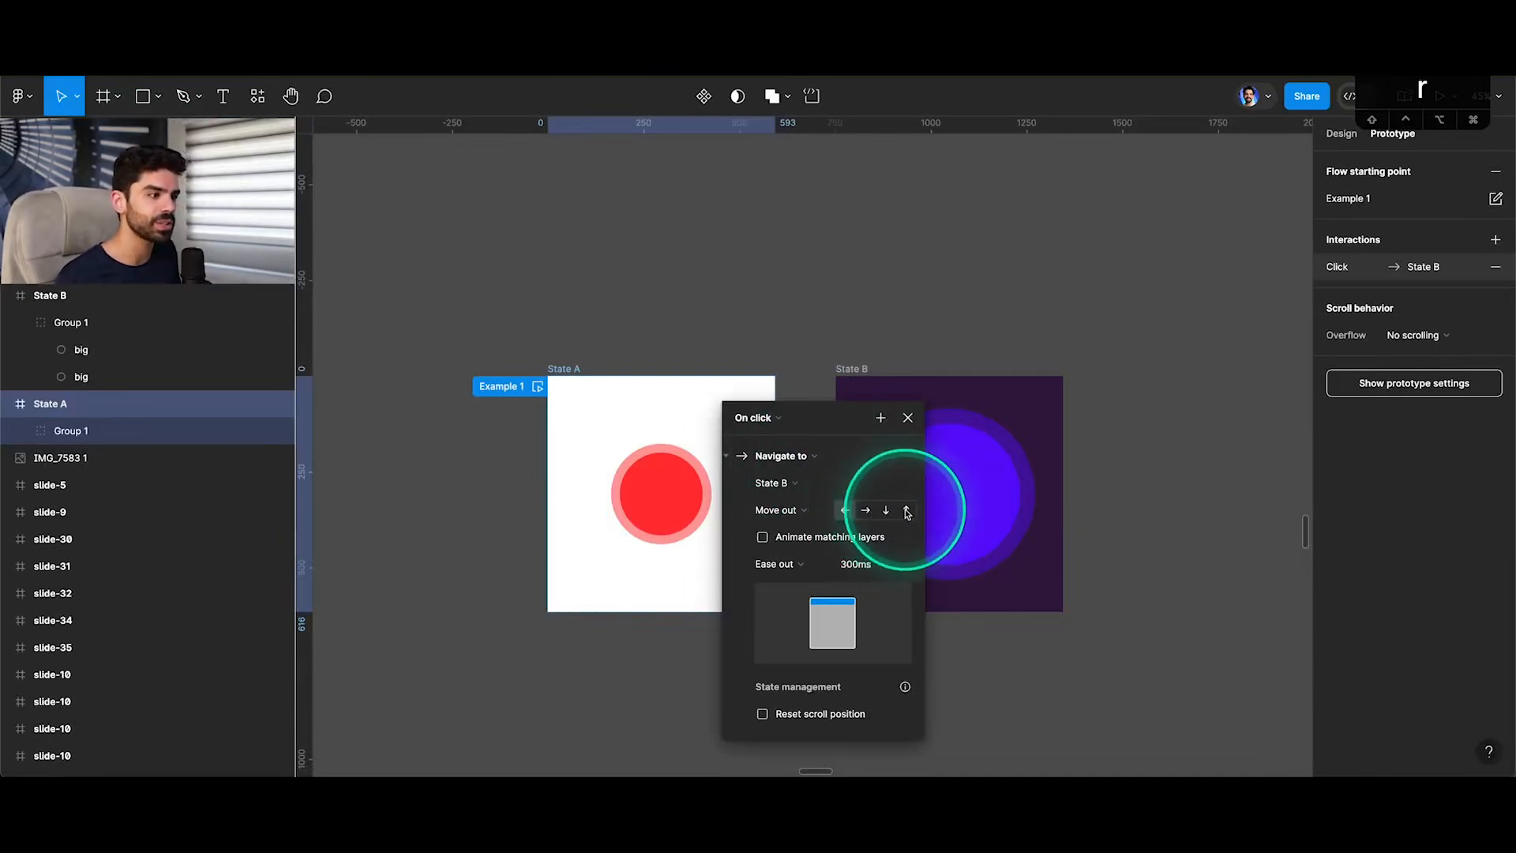
{"action": "left_click", "coordinate": [906, 509]}
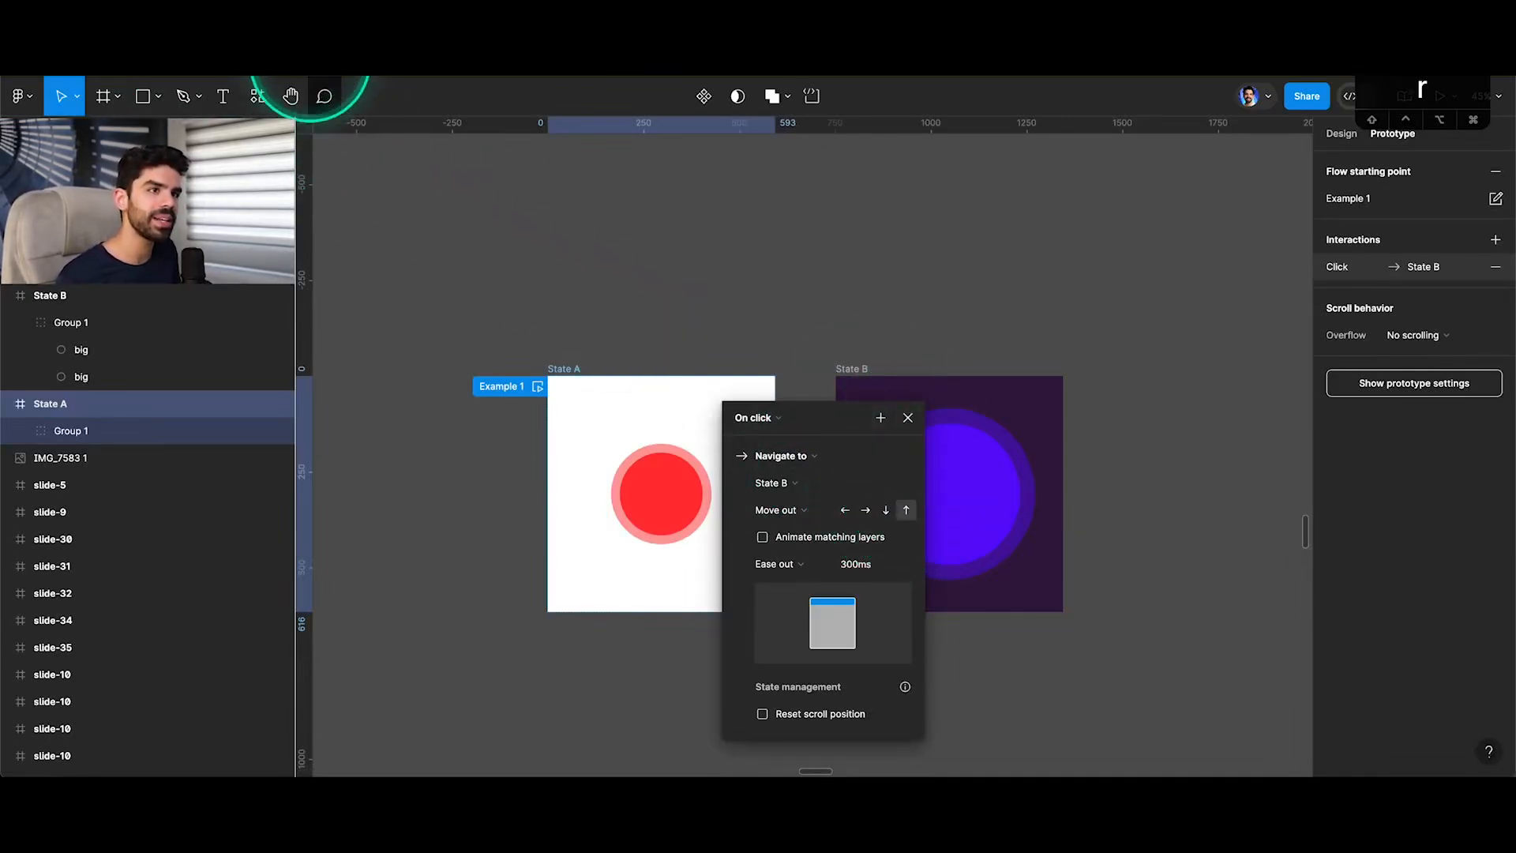
Restart the prototype, play the upward Move out transition between both states repeatedly, and return to the design file.
{"action": "key", "text": "r"}
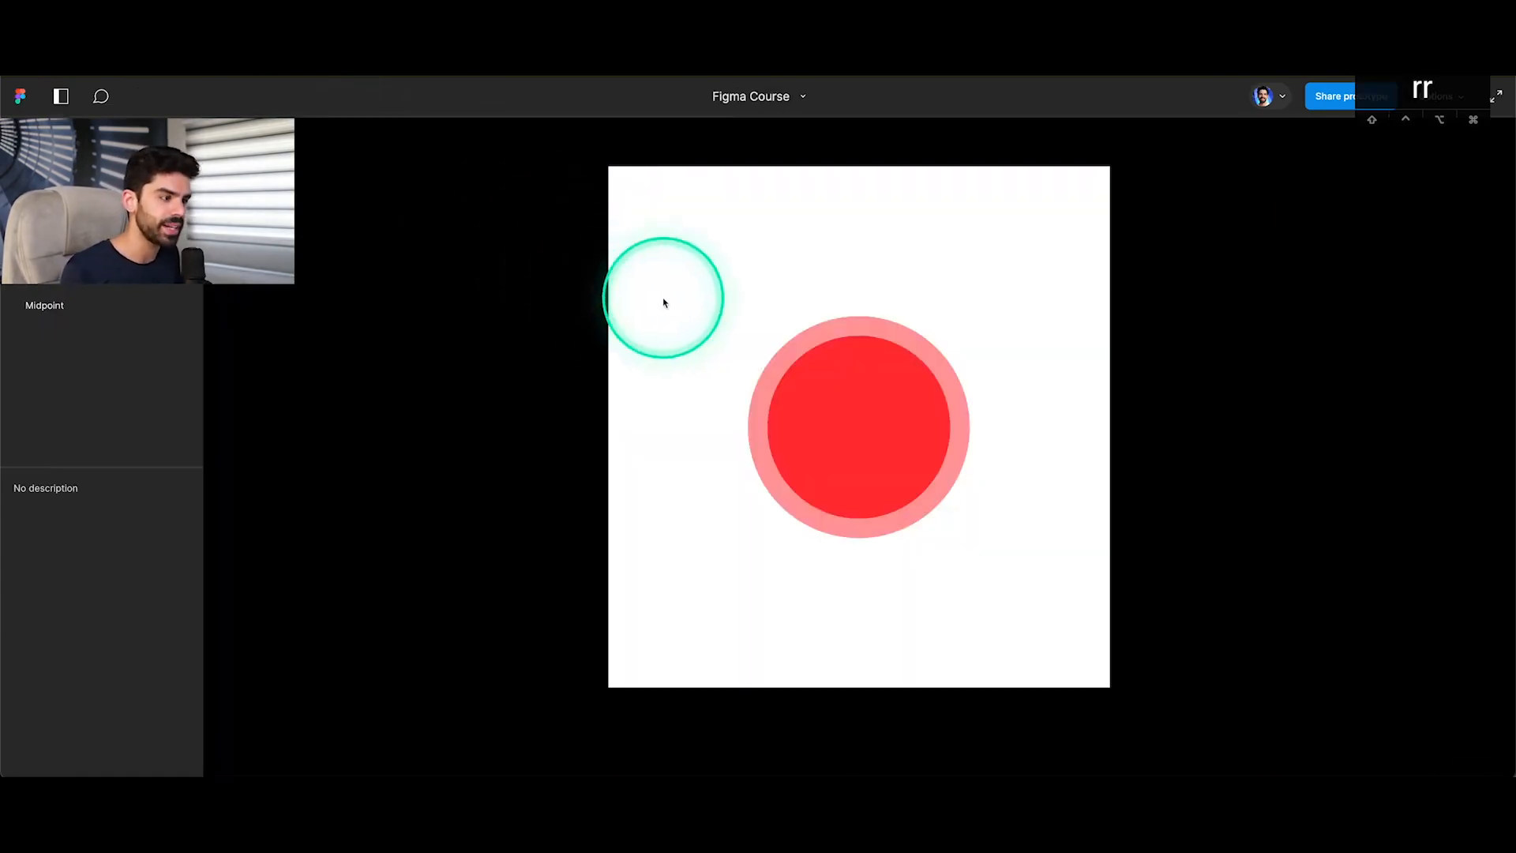
{"action": "key", "text": "Right"}
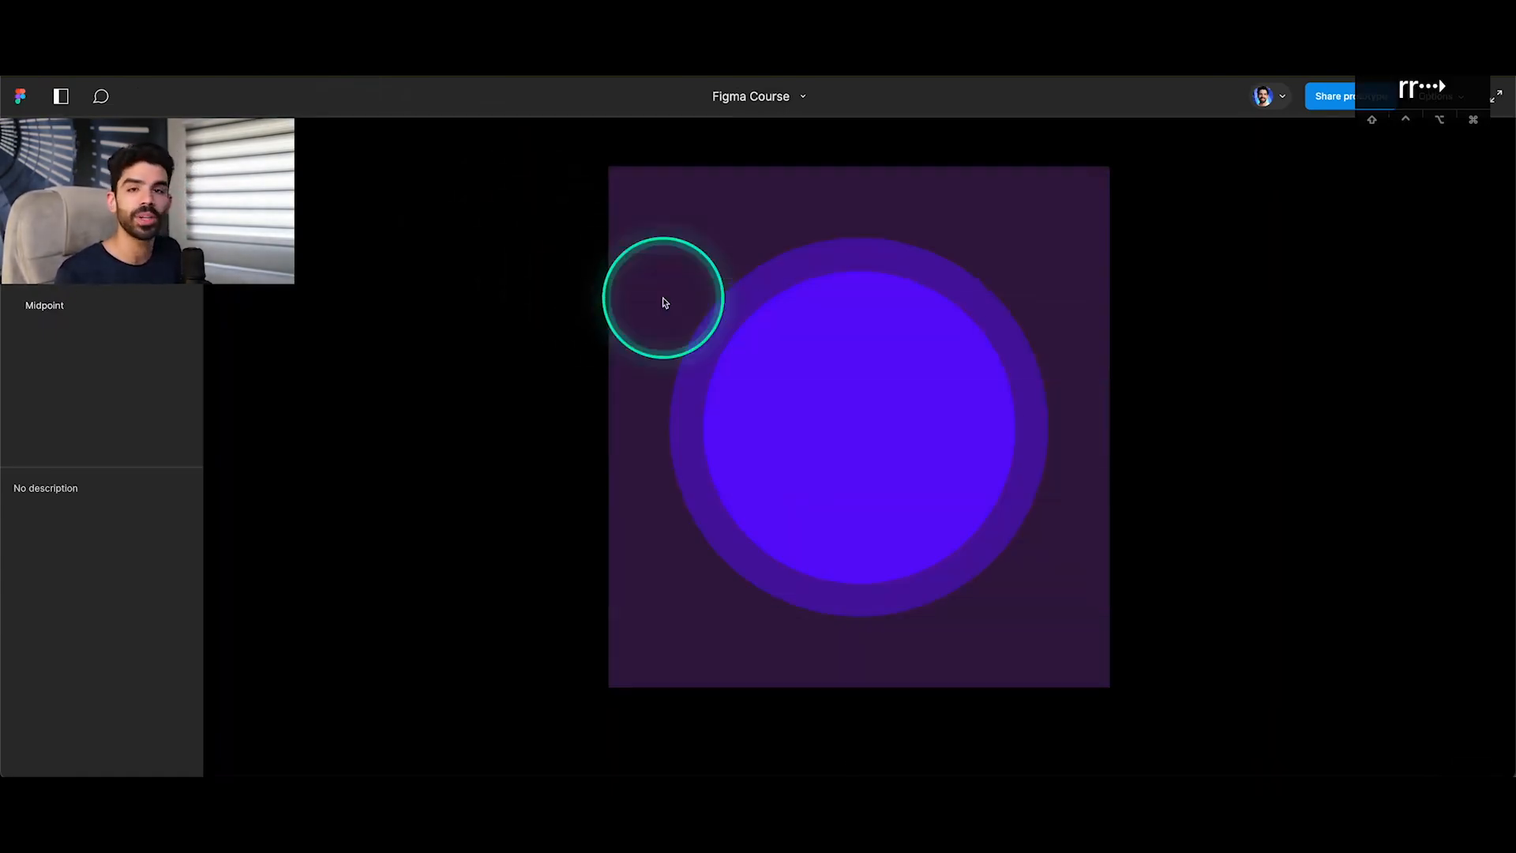
{"action": "key", "text": "Left"}
{"action": "key", "text": "Right"}
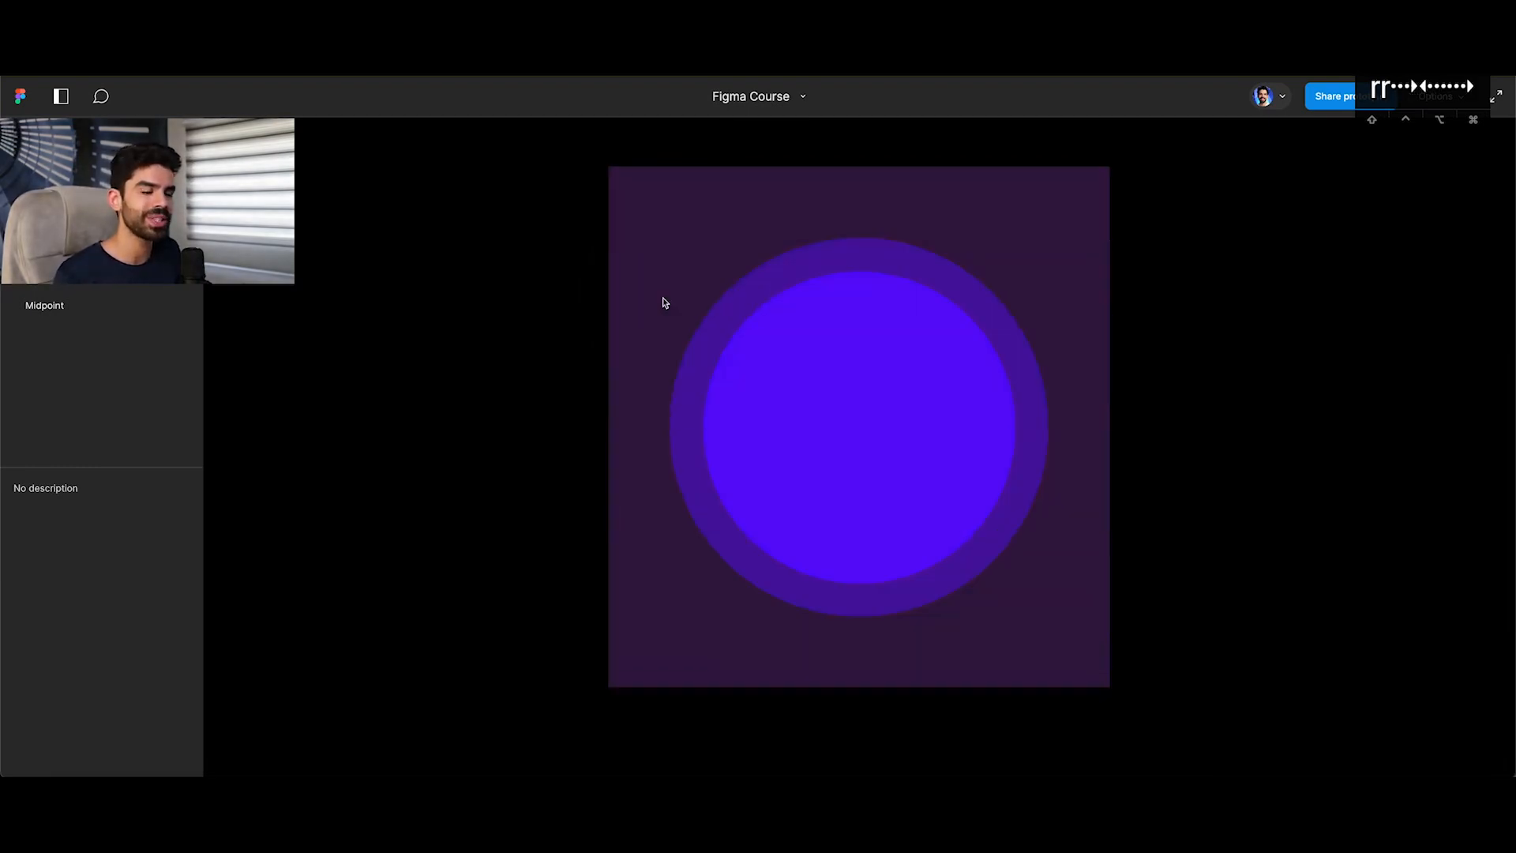
{"action": "key", "text": "Left"}
{"action": "key", "text": "Right"}
{"action": "key", "text": "Left"}
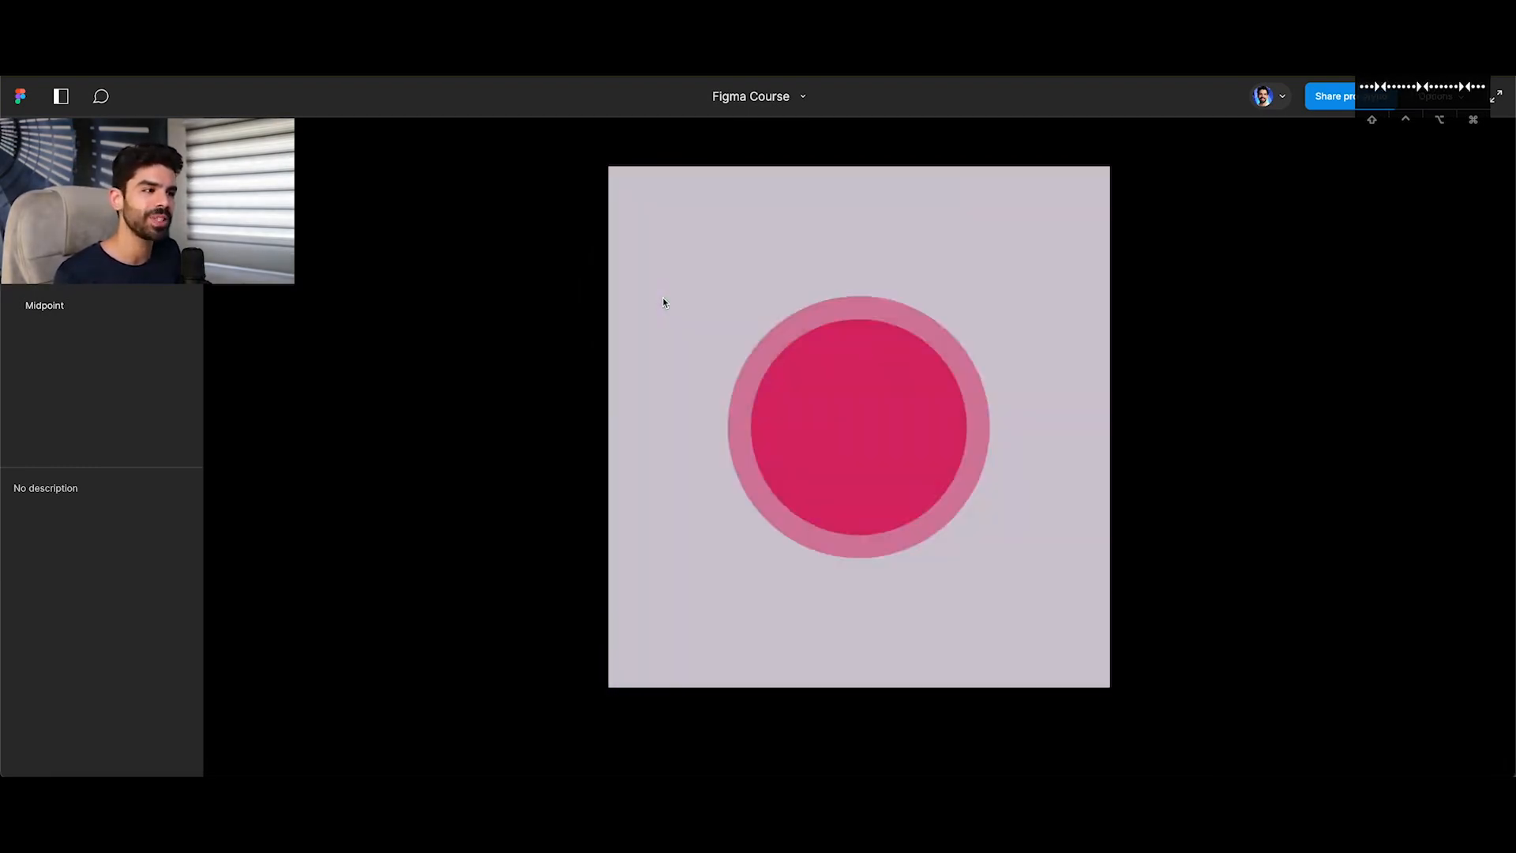
{"action": "key", "text": "Right"}
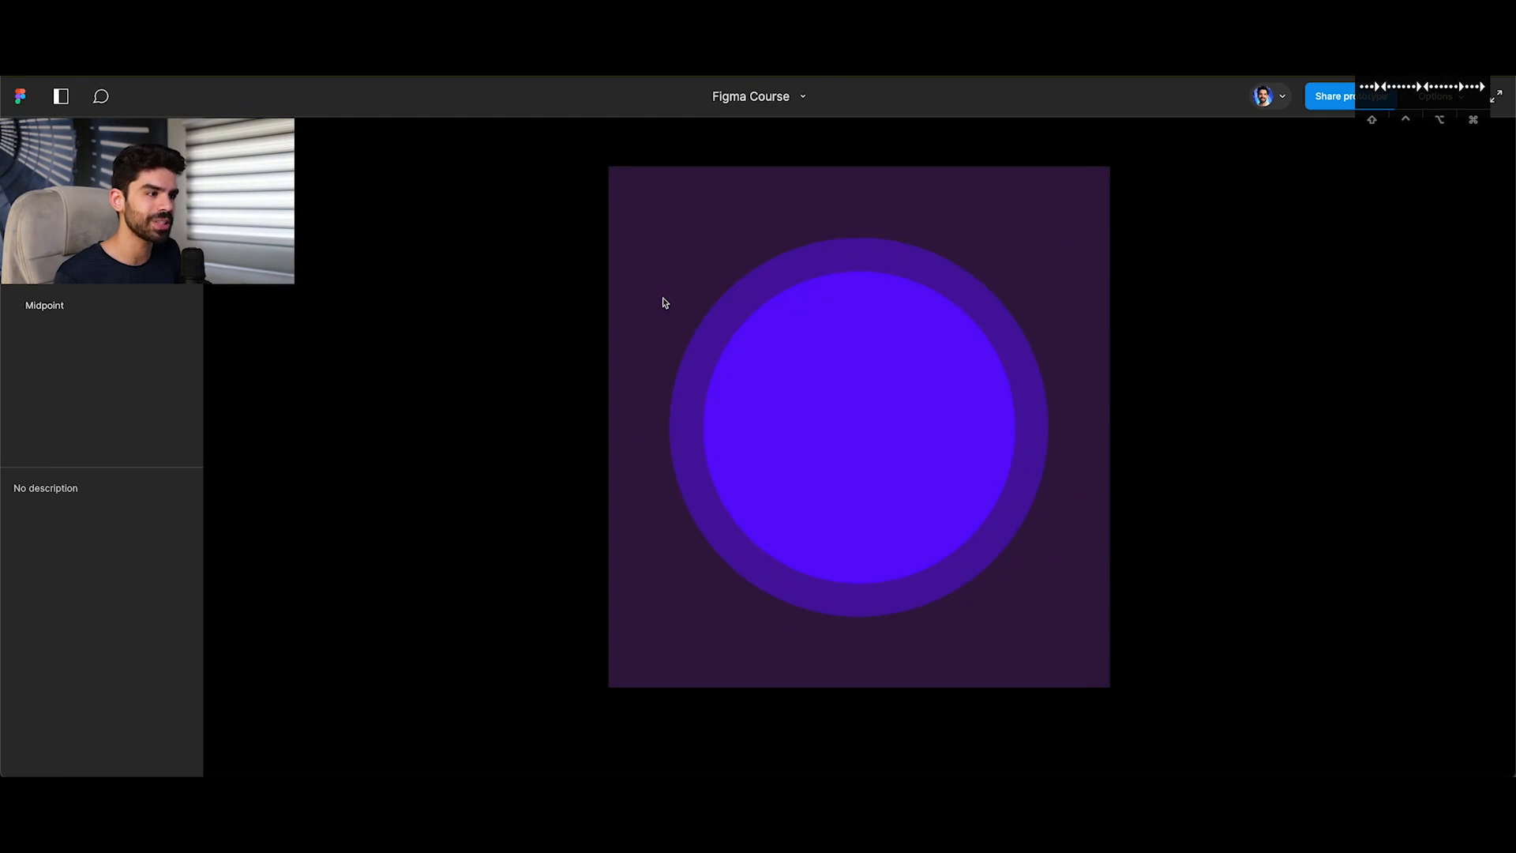
{"action": "key", "text": "Left"}
{"action": "left_click", "coordinate": [211, 51]}
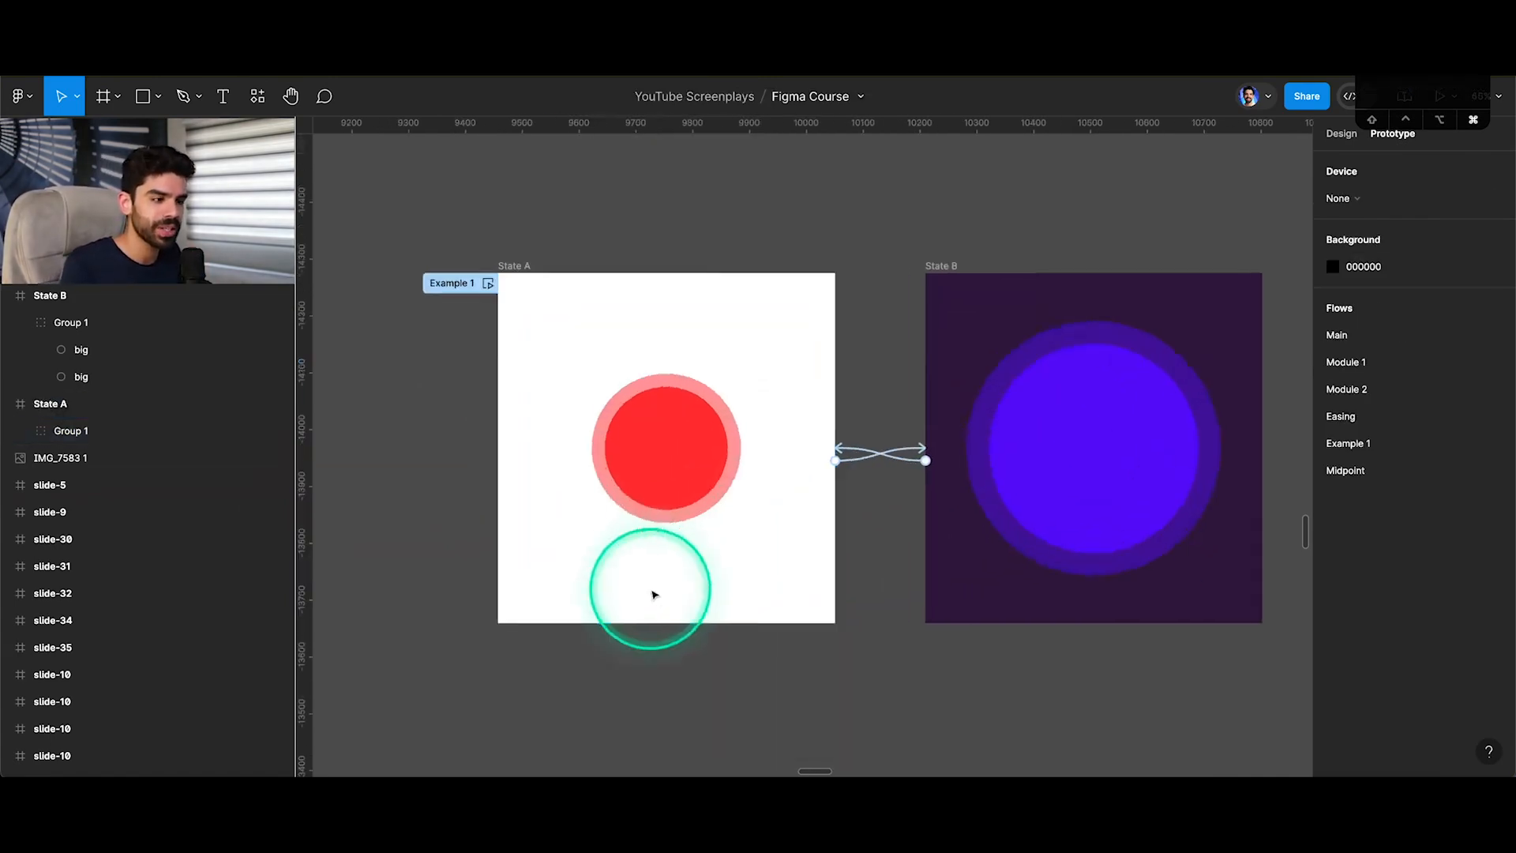
Draw a square of about 128 × 128 below the red circle in State A and rename it box.
{"action": "scroll", "coordinate": [653, 593], "scroll_direction": "up", "scroll_amount": 1}
{"action": "key", "text": "r"}
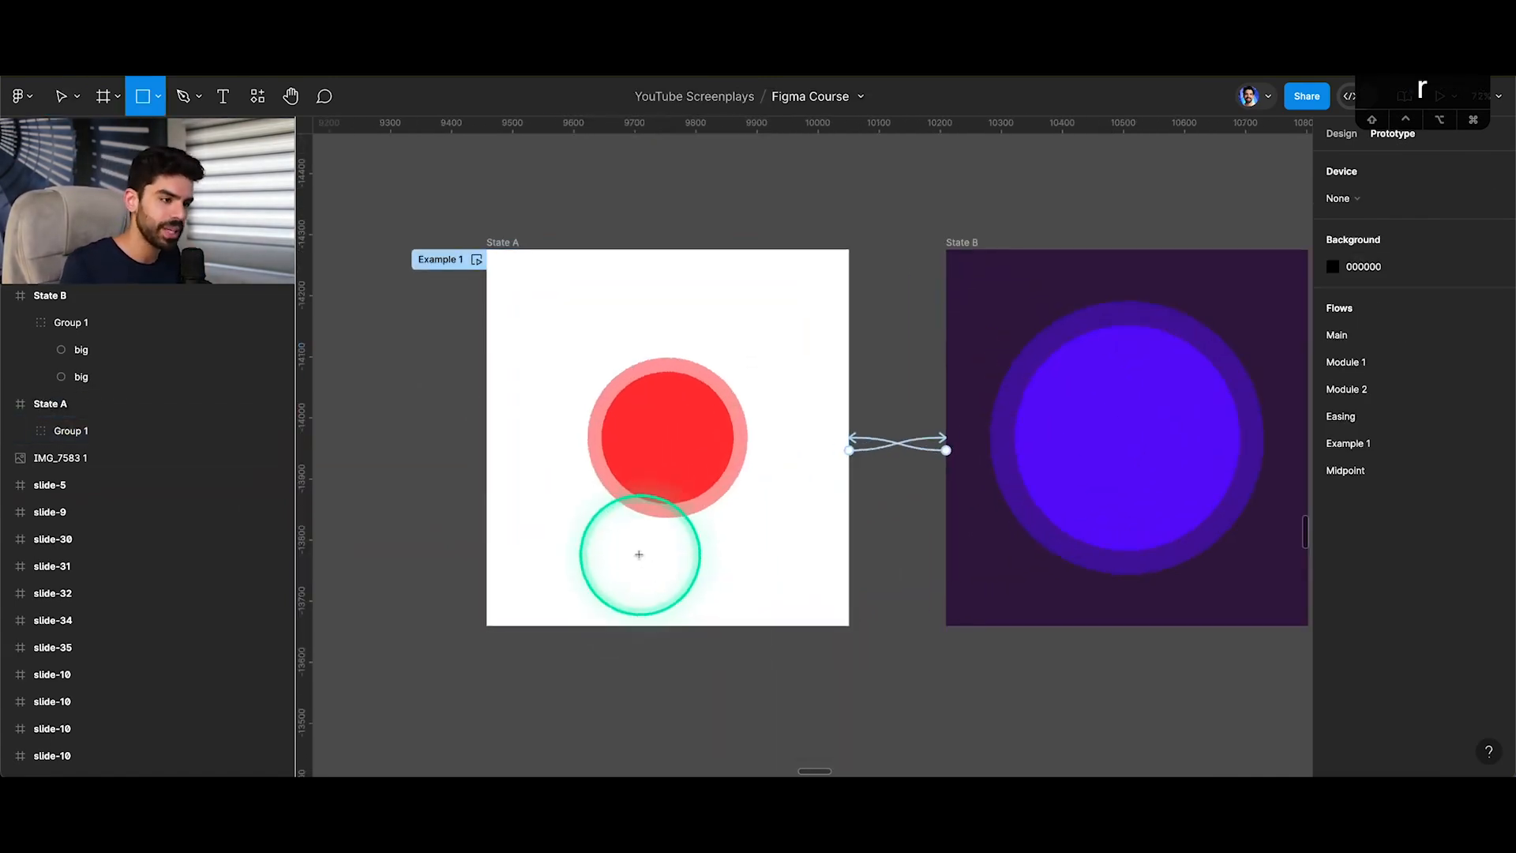
{"action": "mouse_move", "coordinate": [622, 541]}
{"action": "left_mouse_down"}
{"action": "mouse_move", "coordinate": [700, 586]}
{"action": "mouse_move", "coordinate": [696, 568]}
{"action": "left_mouse_up"}
{"action": "key", "text": "super+r"}
{"action": "key", "text": "Return"}
Copy the box into State B and shrink it to about 68 × 68 below the purple circle.
{"action": "key", "text": "super+c"}
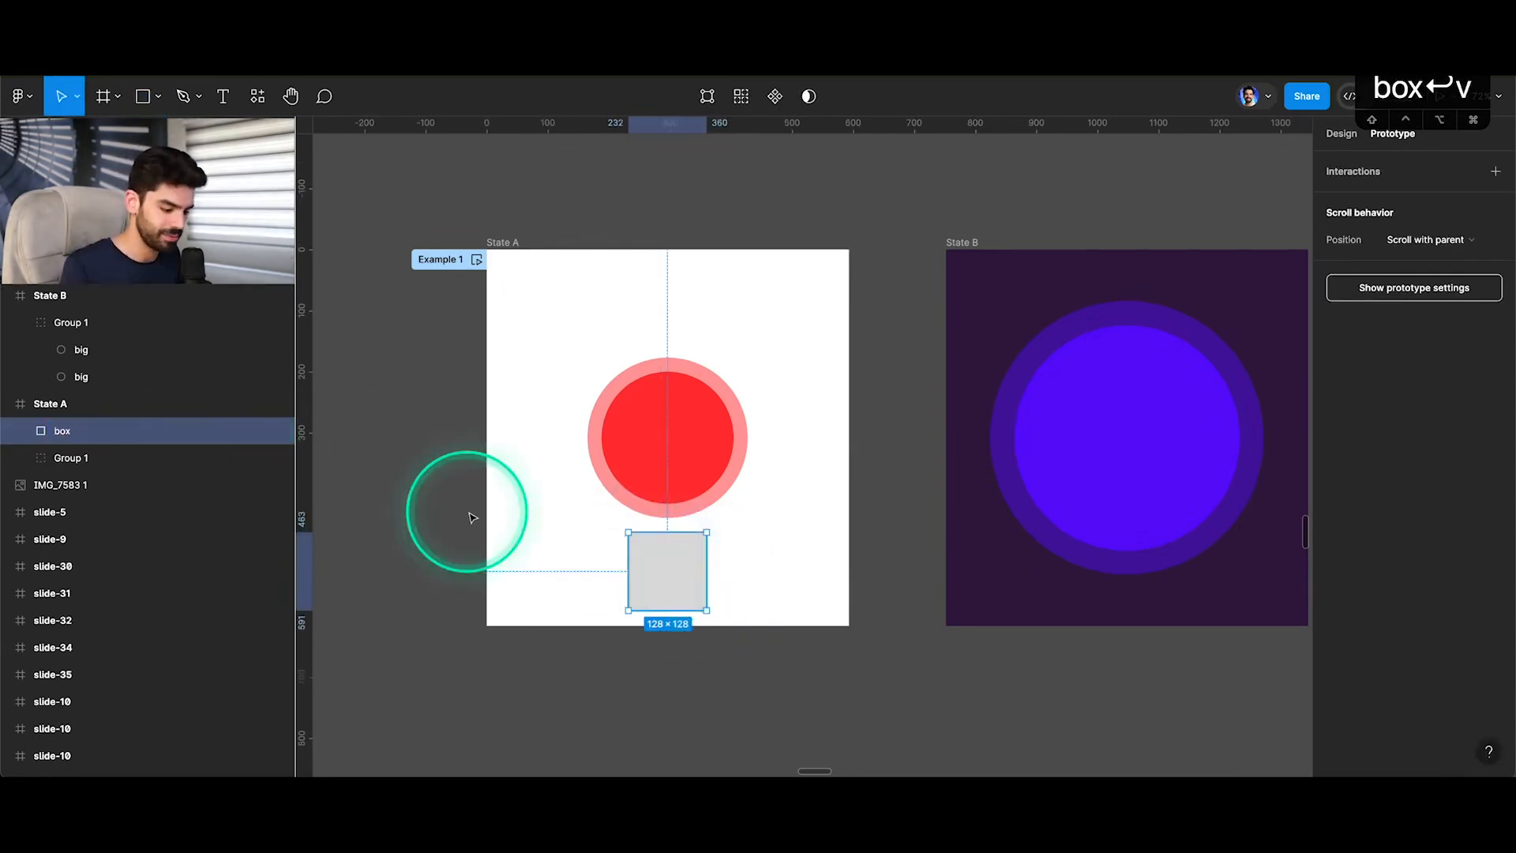
{"action": "left_click", "coordinate": [960, 242]}
{"action": "key", "text": "super+v"}
{"action": "left_click_drag", "start_coordinate": [1166, 532], "coordinate": [1131, 609]}
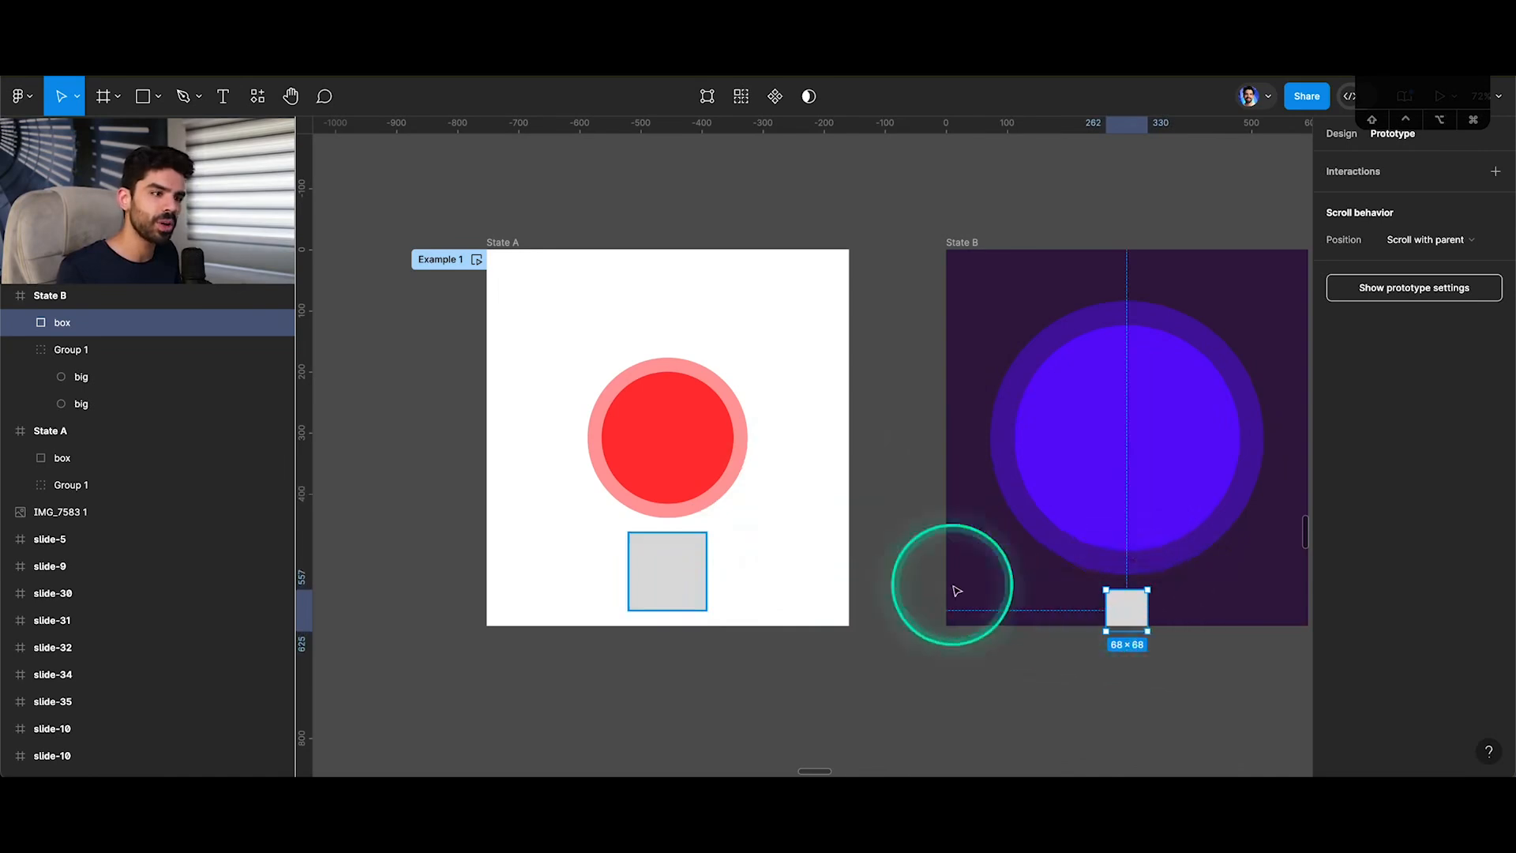
Play the transition between the states with the boxes in the prototype presentation and return to the design file.
{"action": "left_click", "coordinate": [695, 571]}
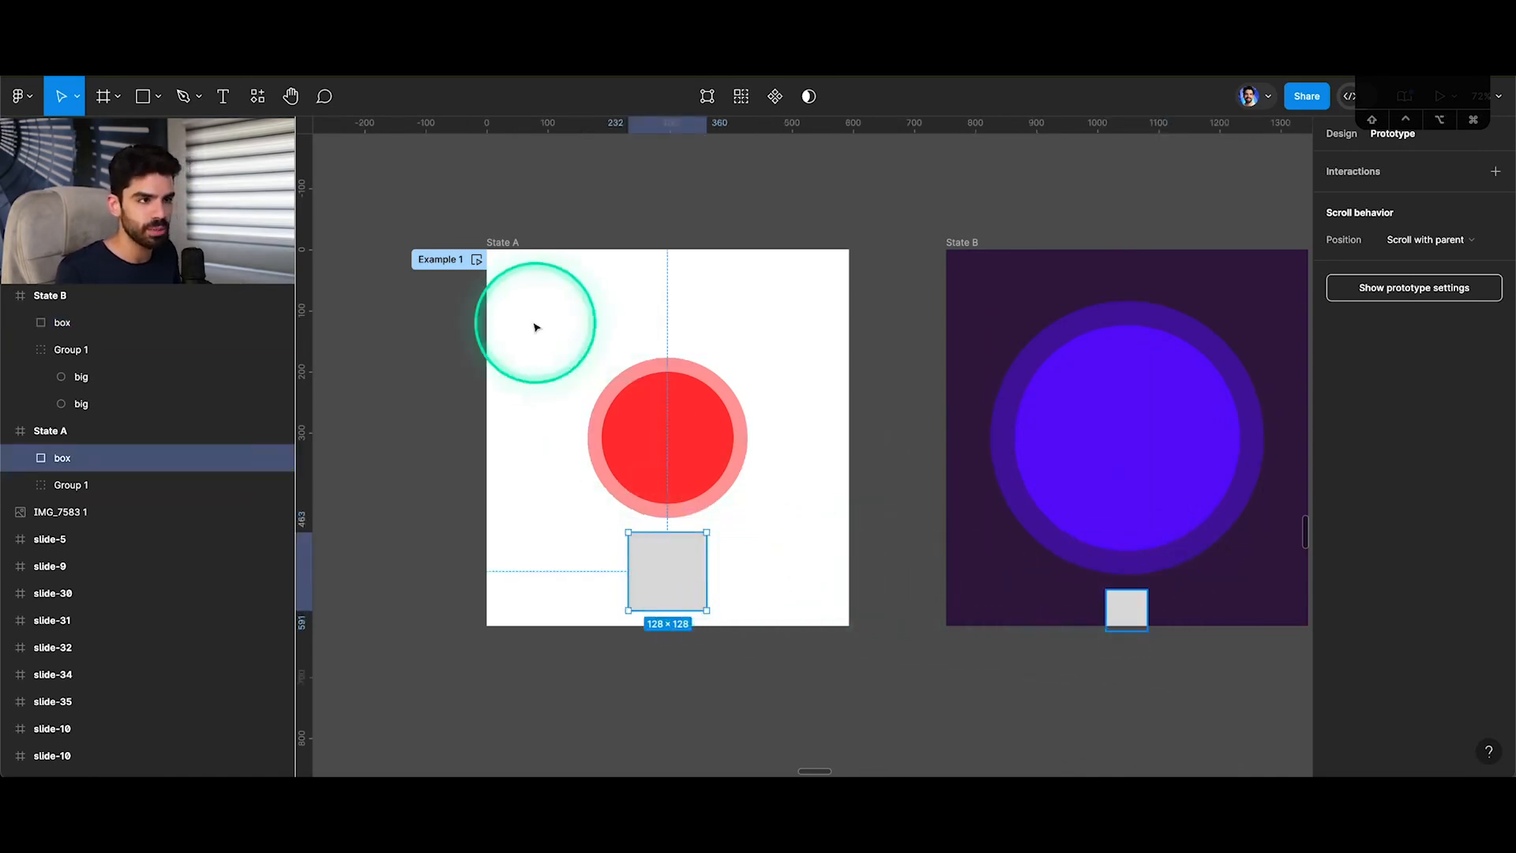
{"action": "key", "text": "super+alt+Return"}
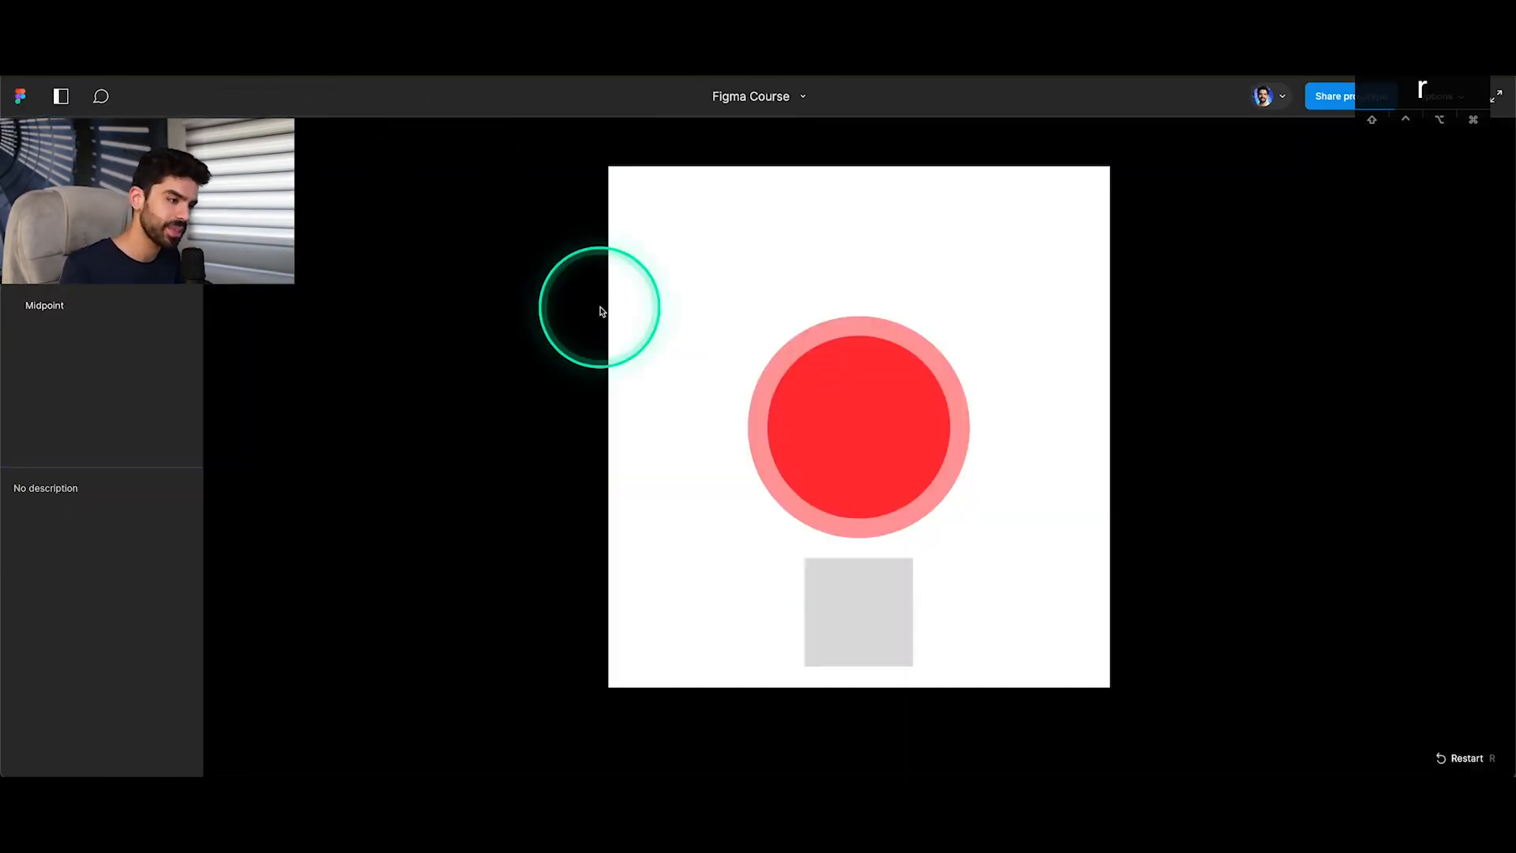
{"action": "left_click", "coordinate": [856, 428]}
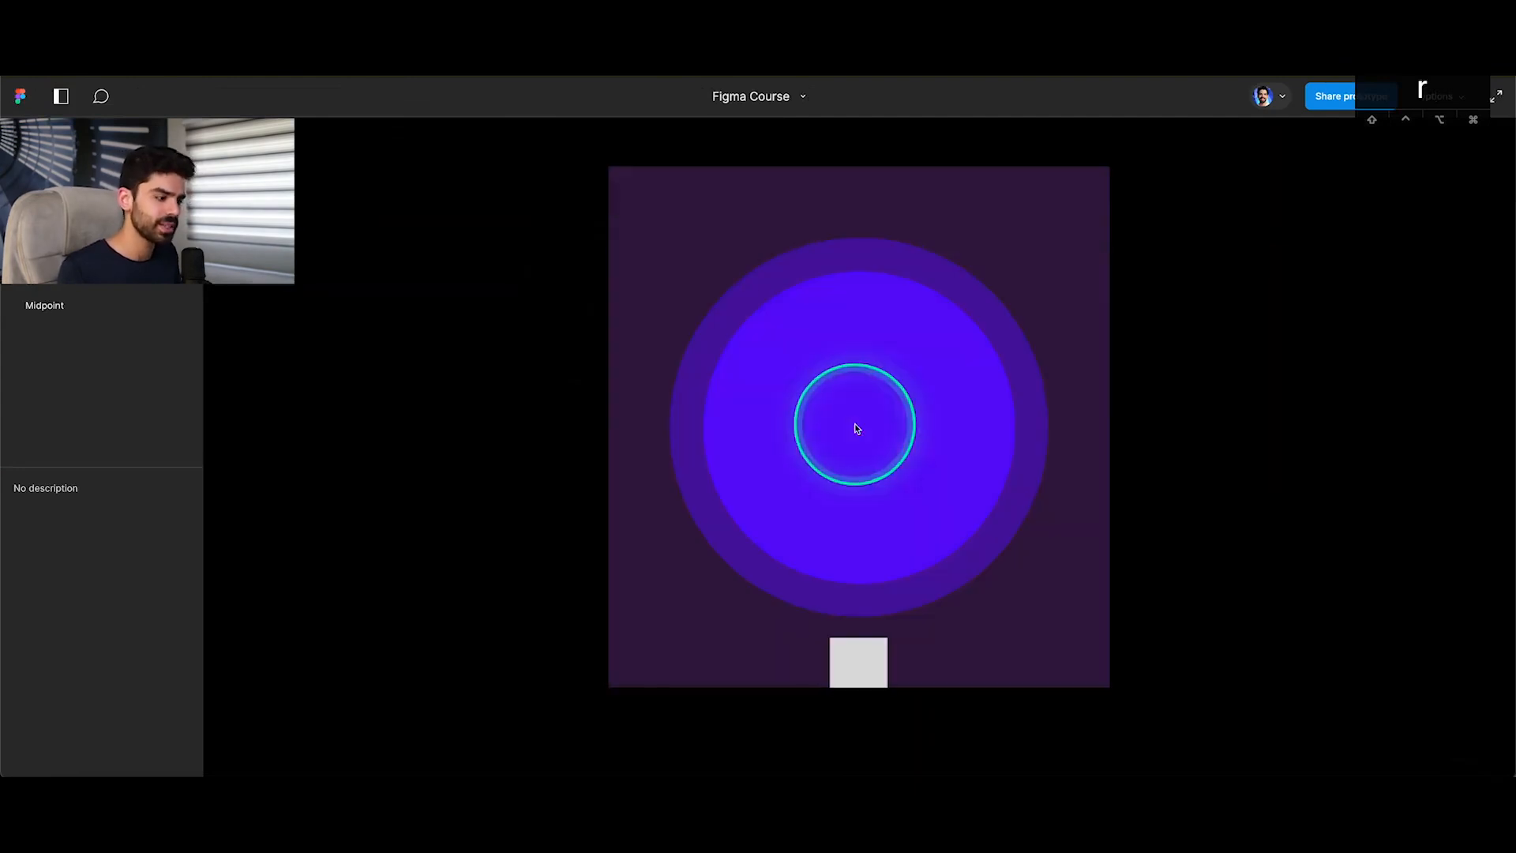
{"action": "left_click", "coordinate": [854, 426]}
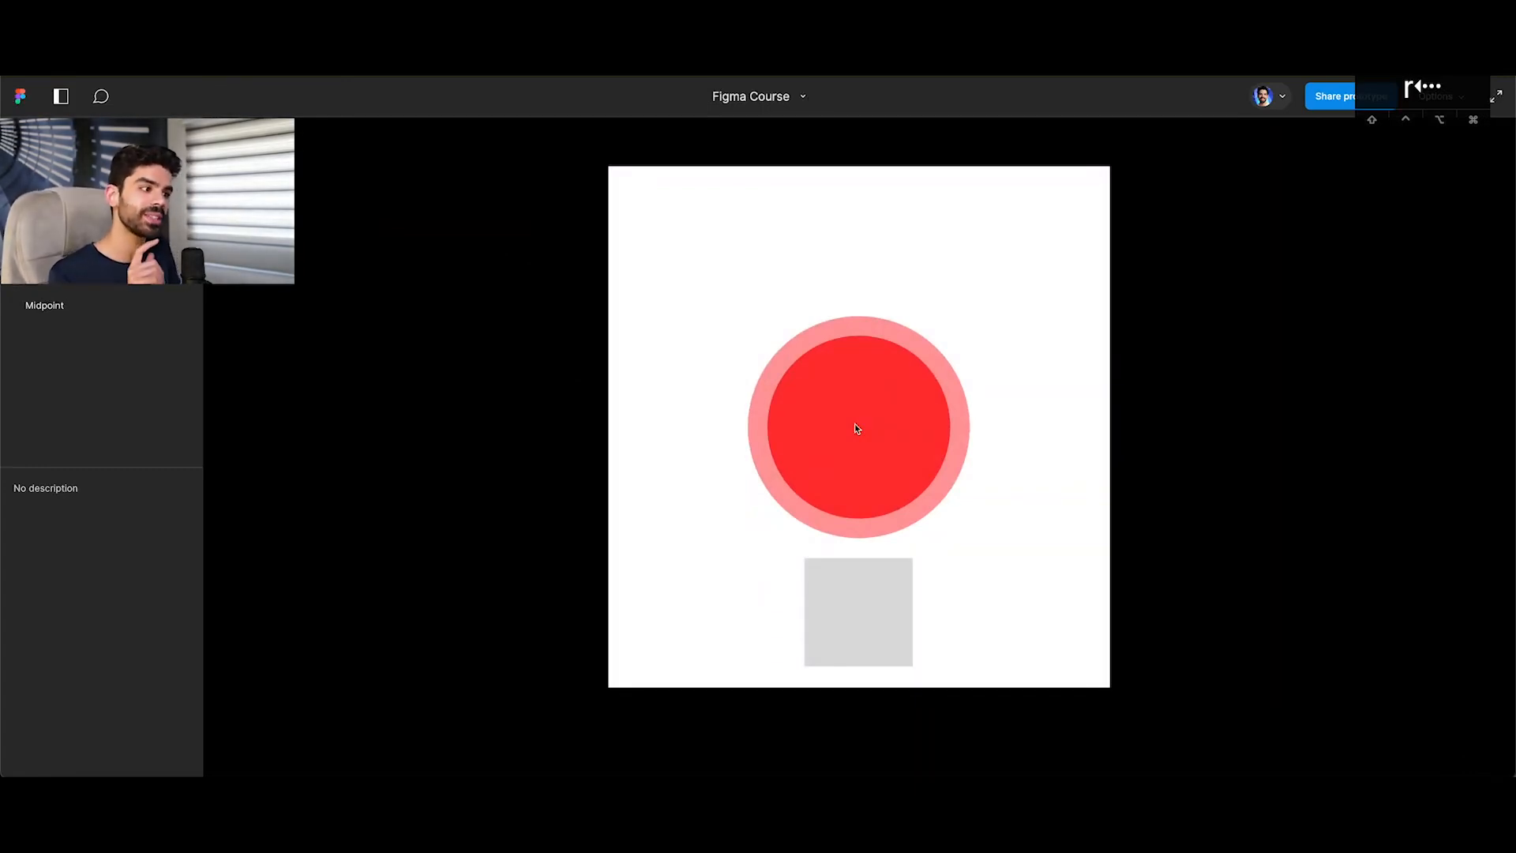
{"action": "left_click", "coordinate": [856, 427]}
{"action": "left_click", "coordinate": [856, 427]}
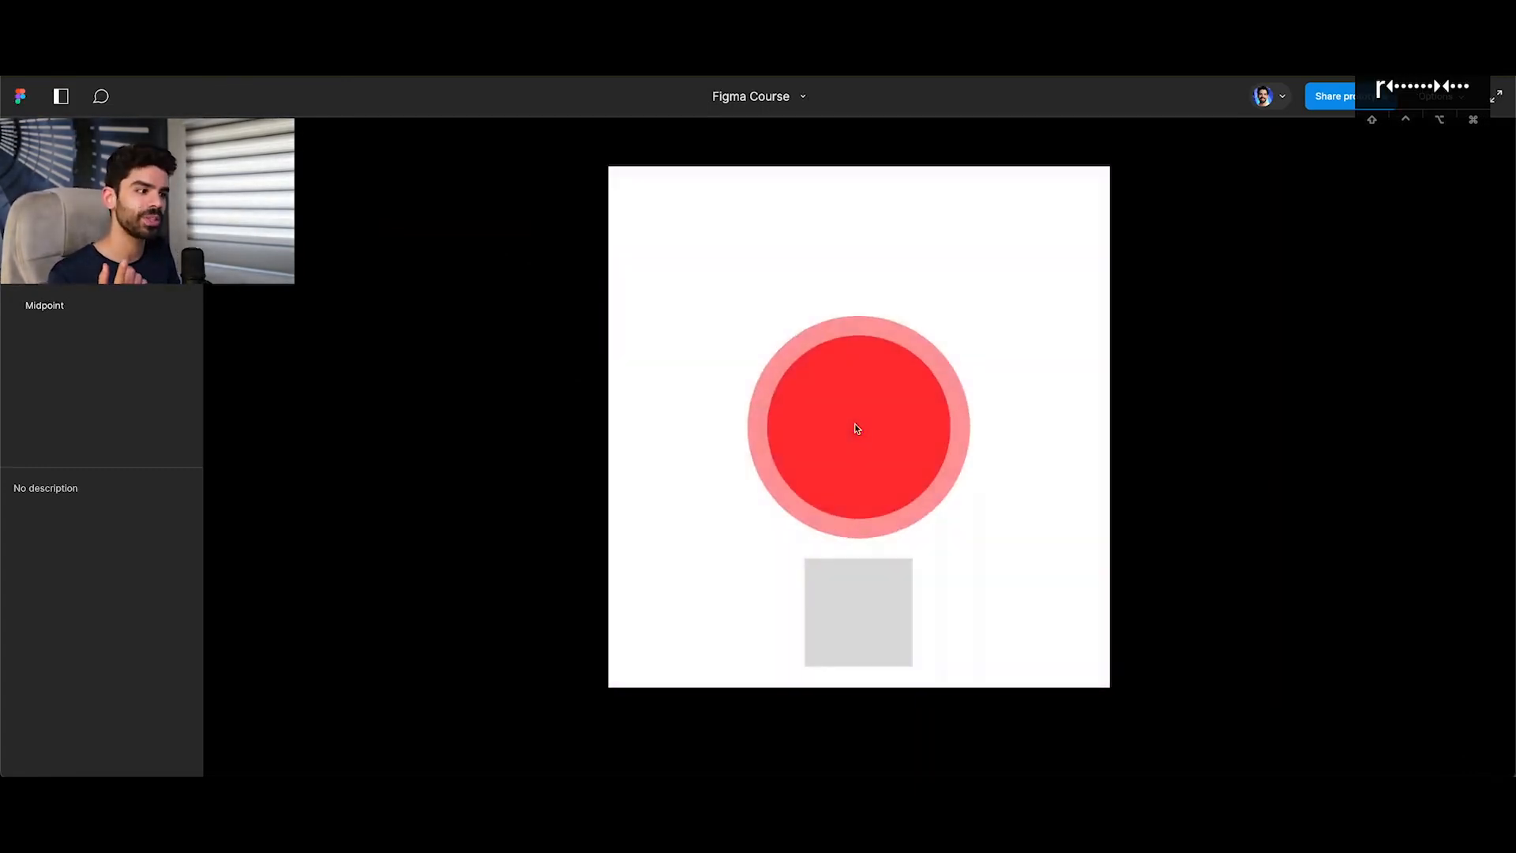
{"action": "left_click", "coordinate": [130, 38]}
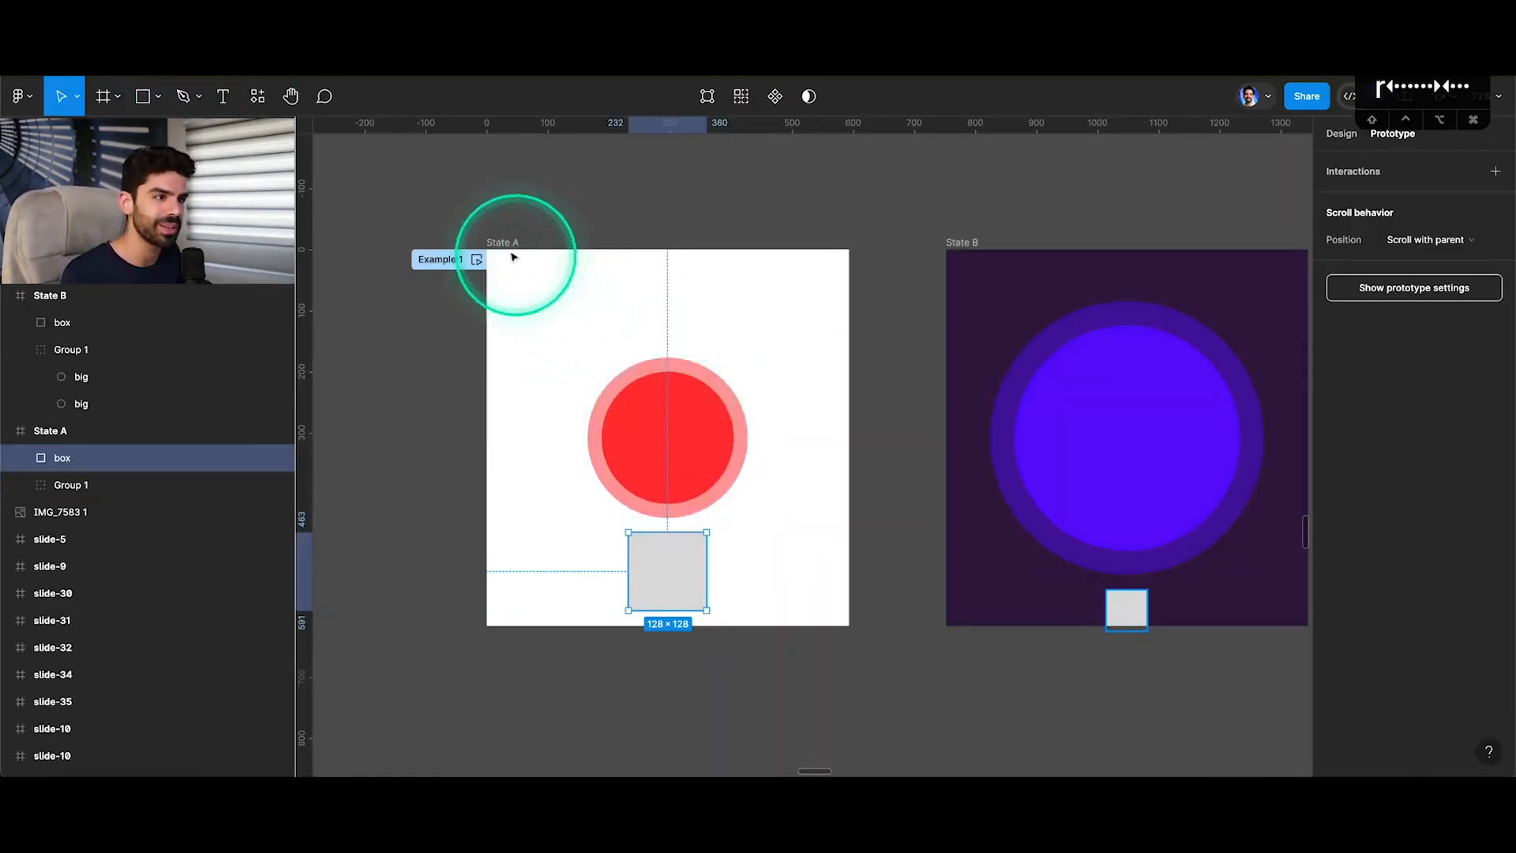
Turn on Animate matching layers for the State A to State B interaction and check the reverse interaction's settings.
{"action": "left_click", "coordinate": [512, 244]}
{"action": "left_click", "coordinate": [931, 443]}
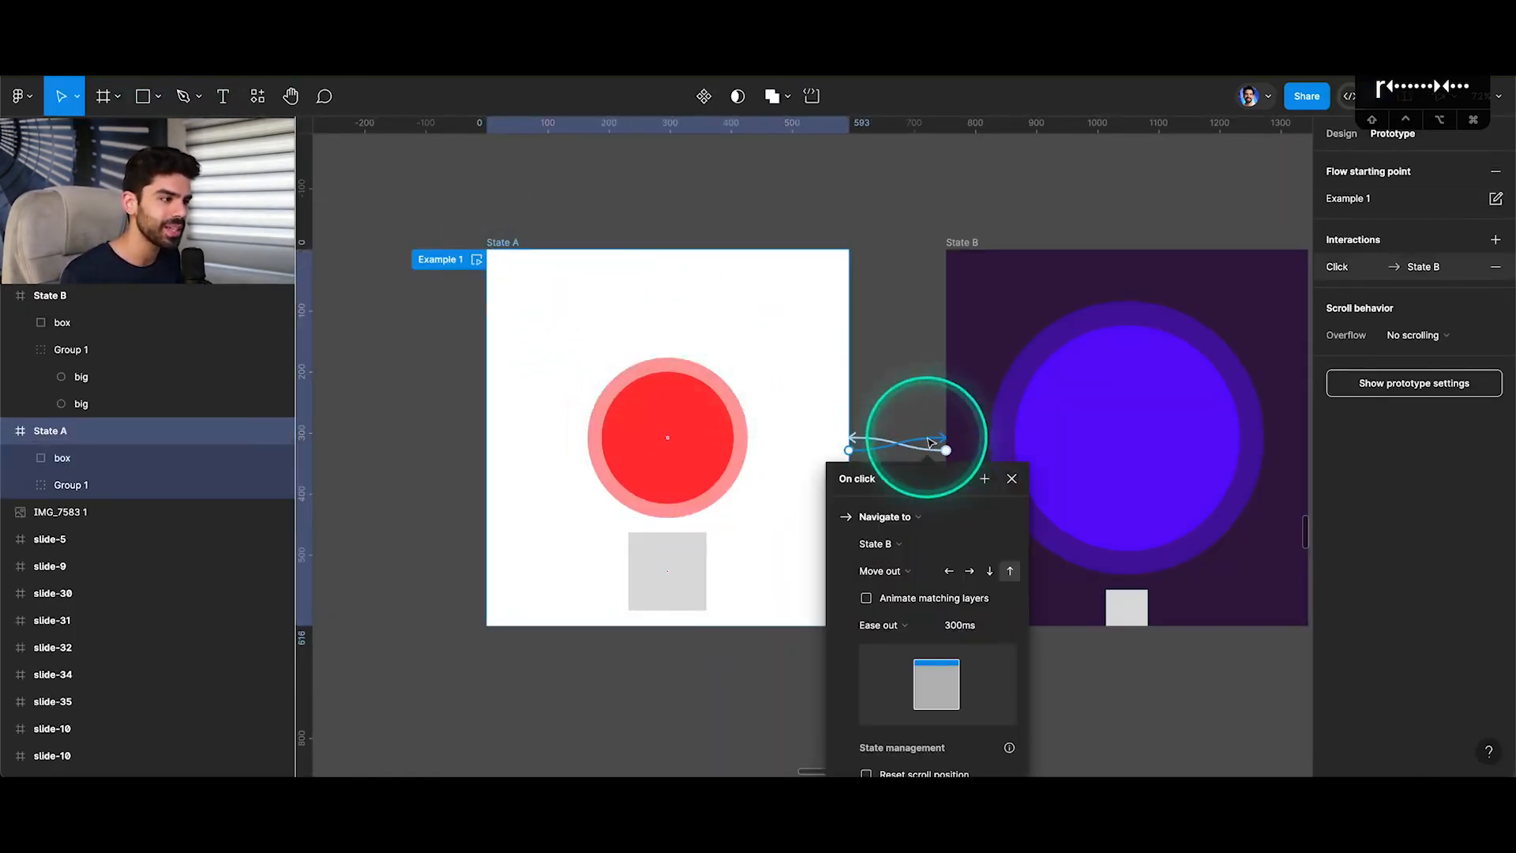
{"action": "left_click", "coordinate": [867, 599]}
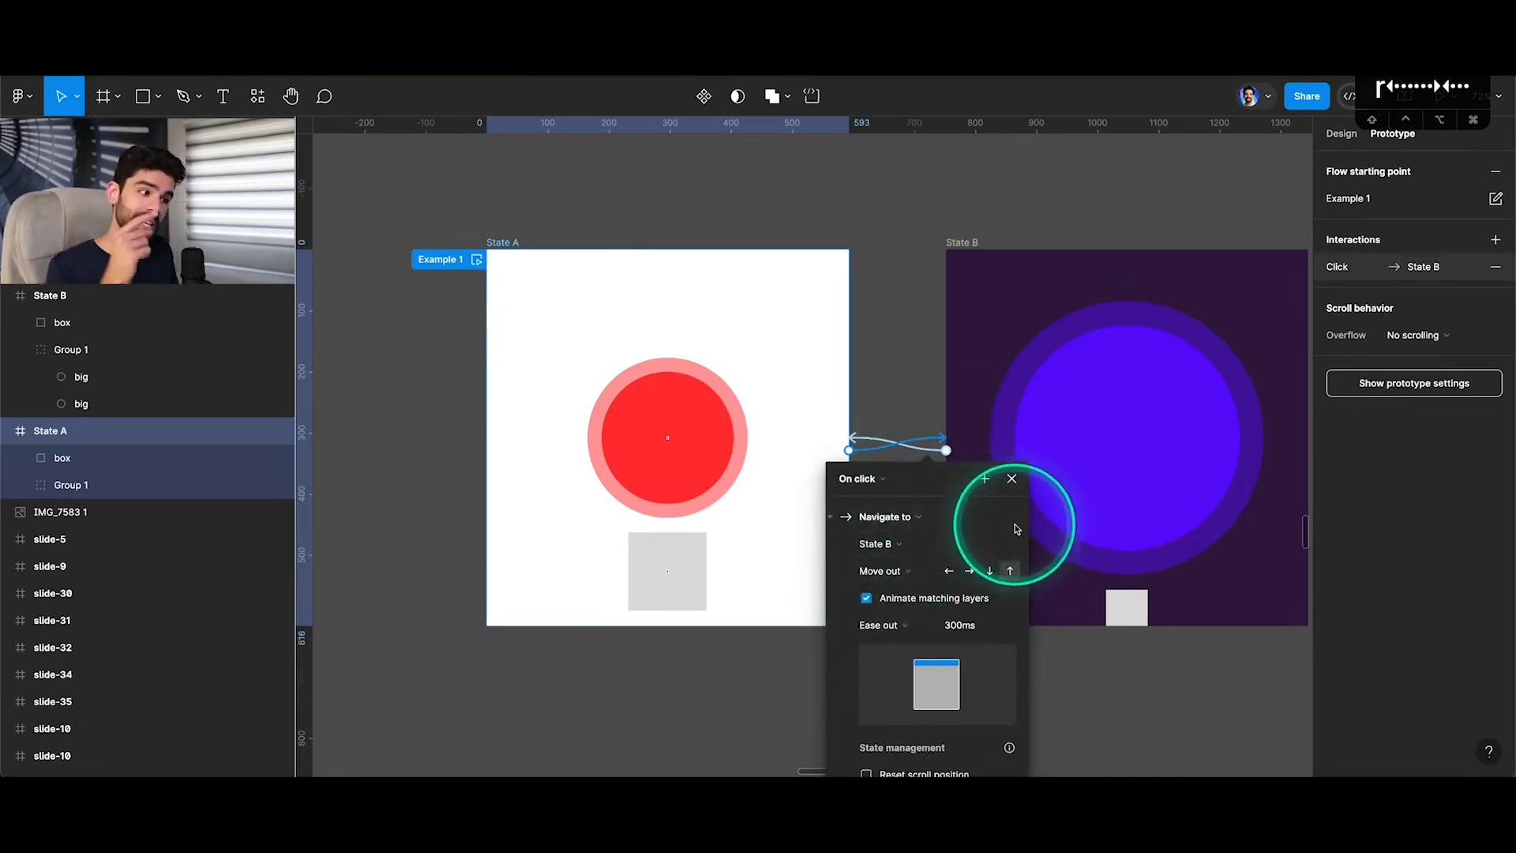
{"action": "left_click", "coordinate": [1011, 479]}
{"action": "left_click", "coordinate": [913, 450]}
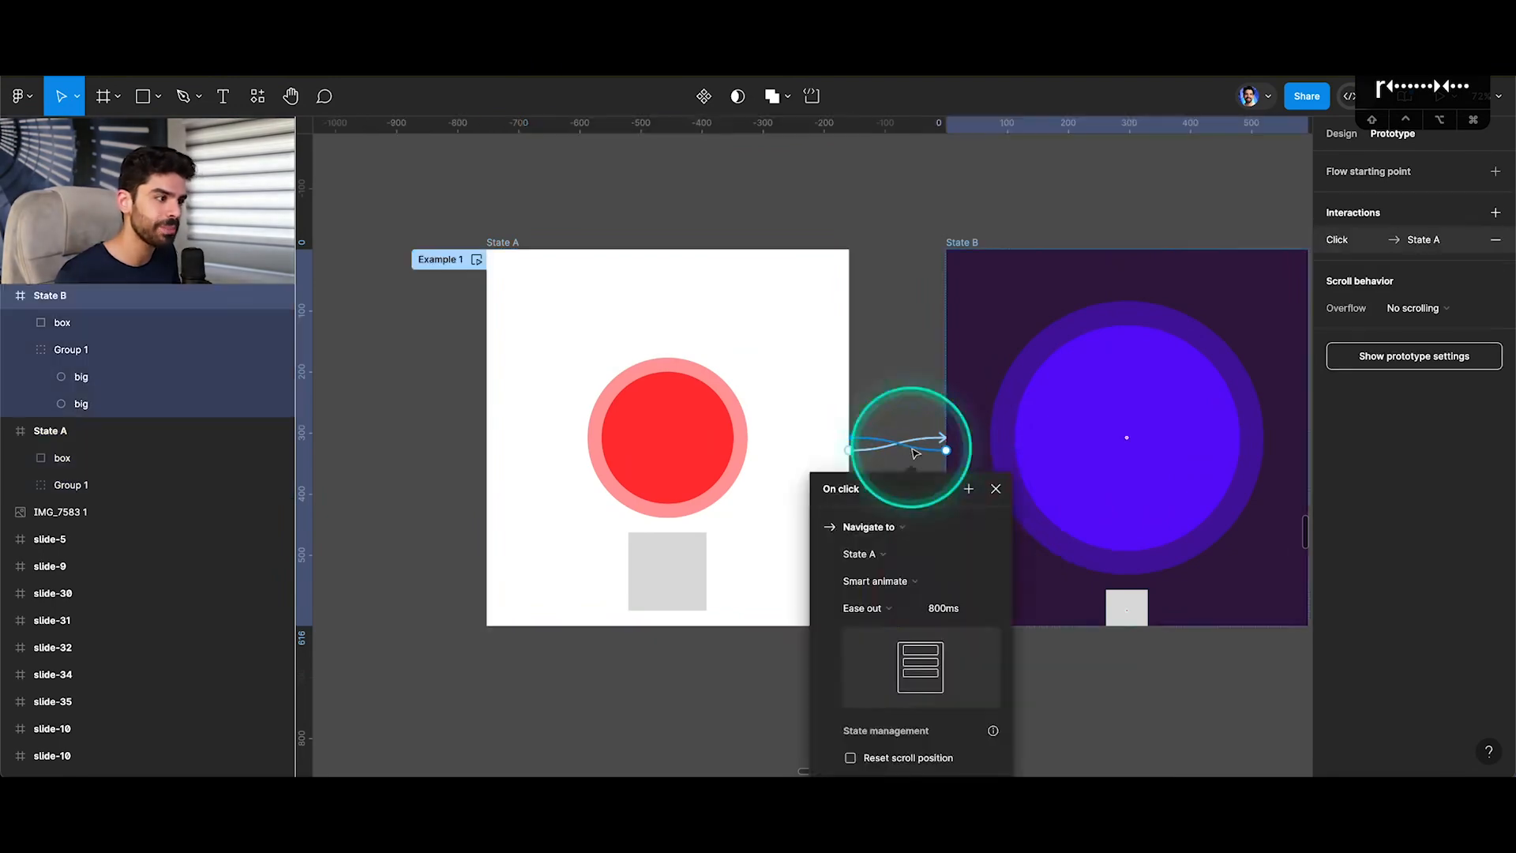
{"action": "left_click", "coordinate": [996, 491]}
Preview the prototype with matching layers animated, then review the State A interaction's settings and its circle group.
{"action": "key", "text": "super+alt+Return"}
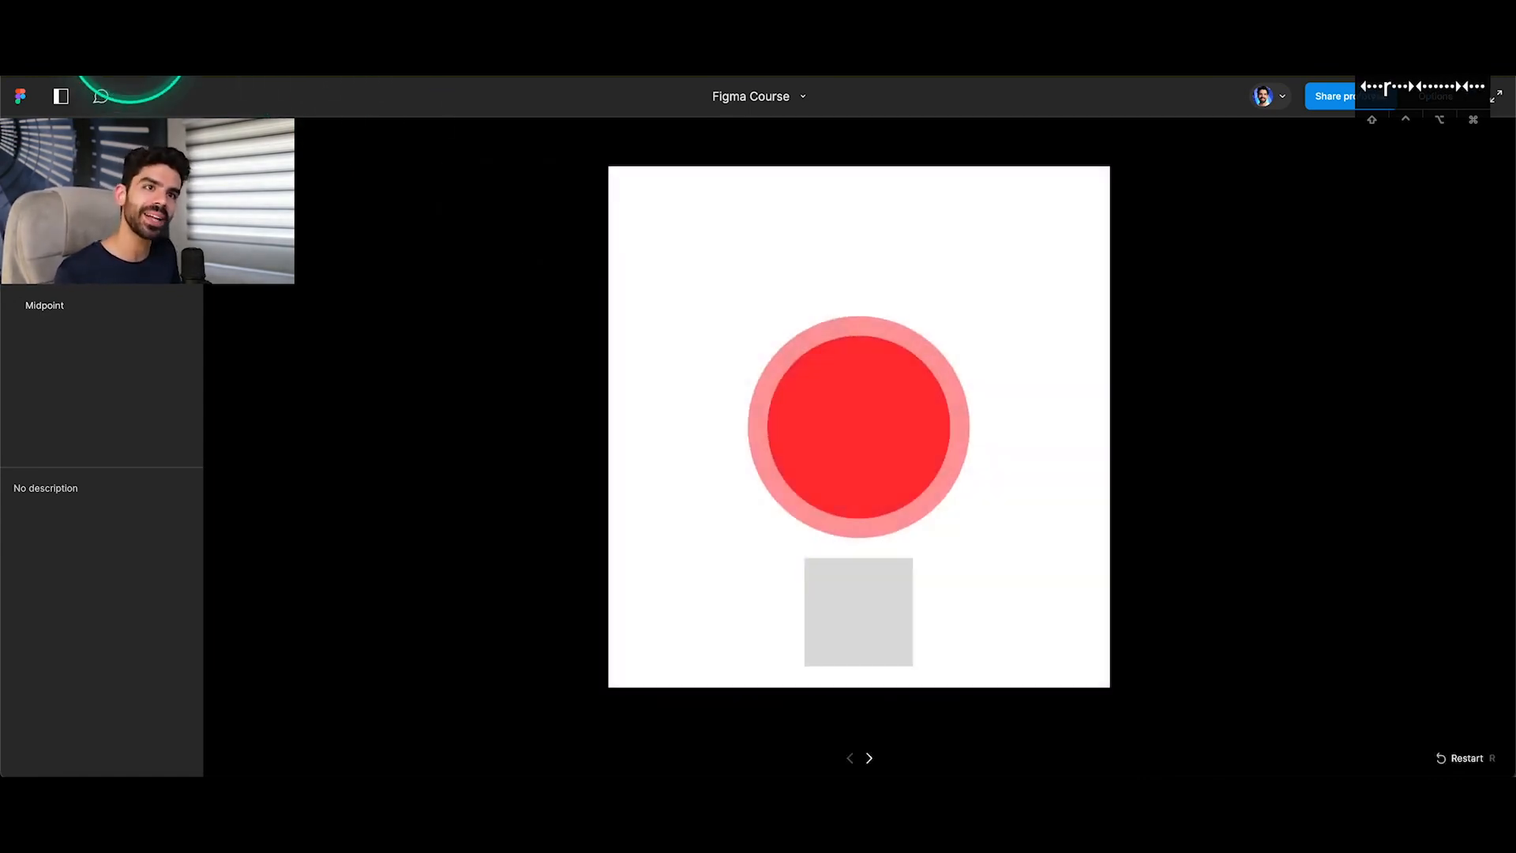
{"action": "key", "text": "Escape"}
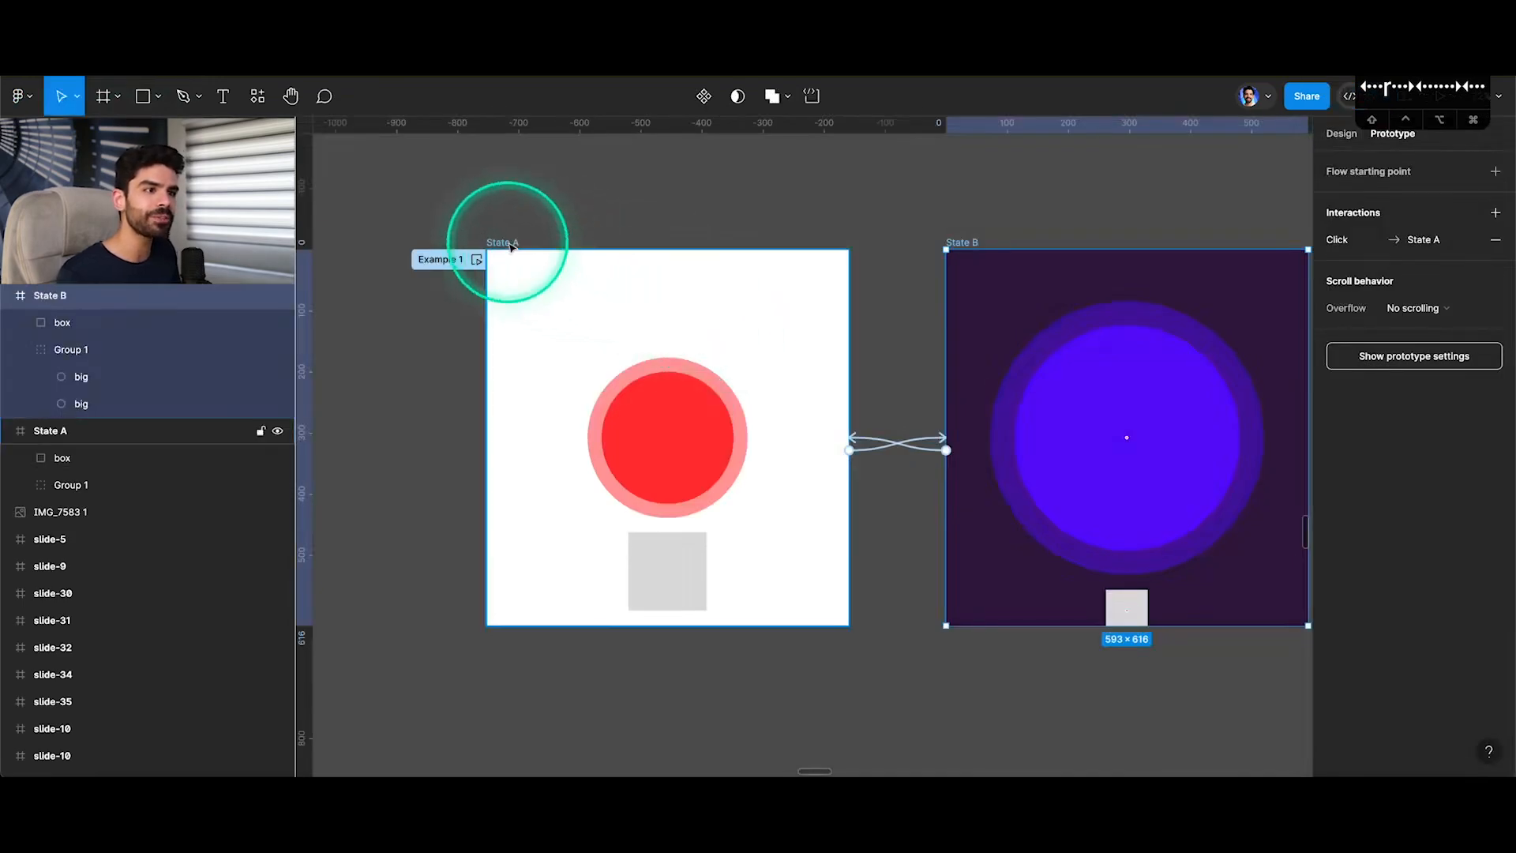
{"action": "left_click", "coordinate": [943, 443]}
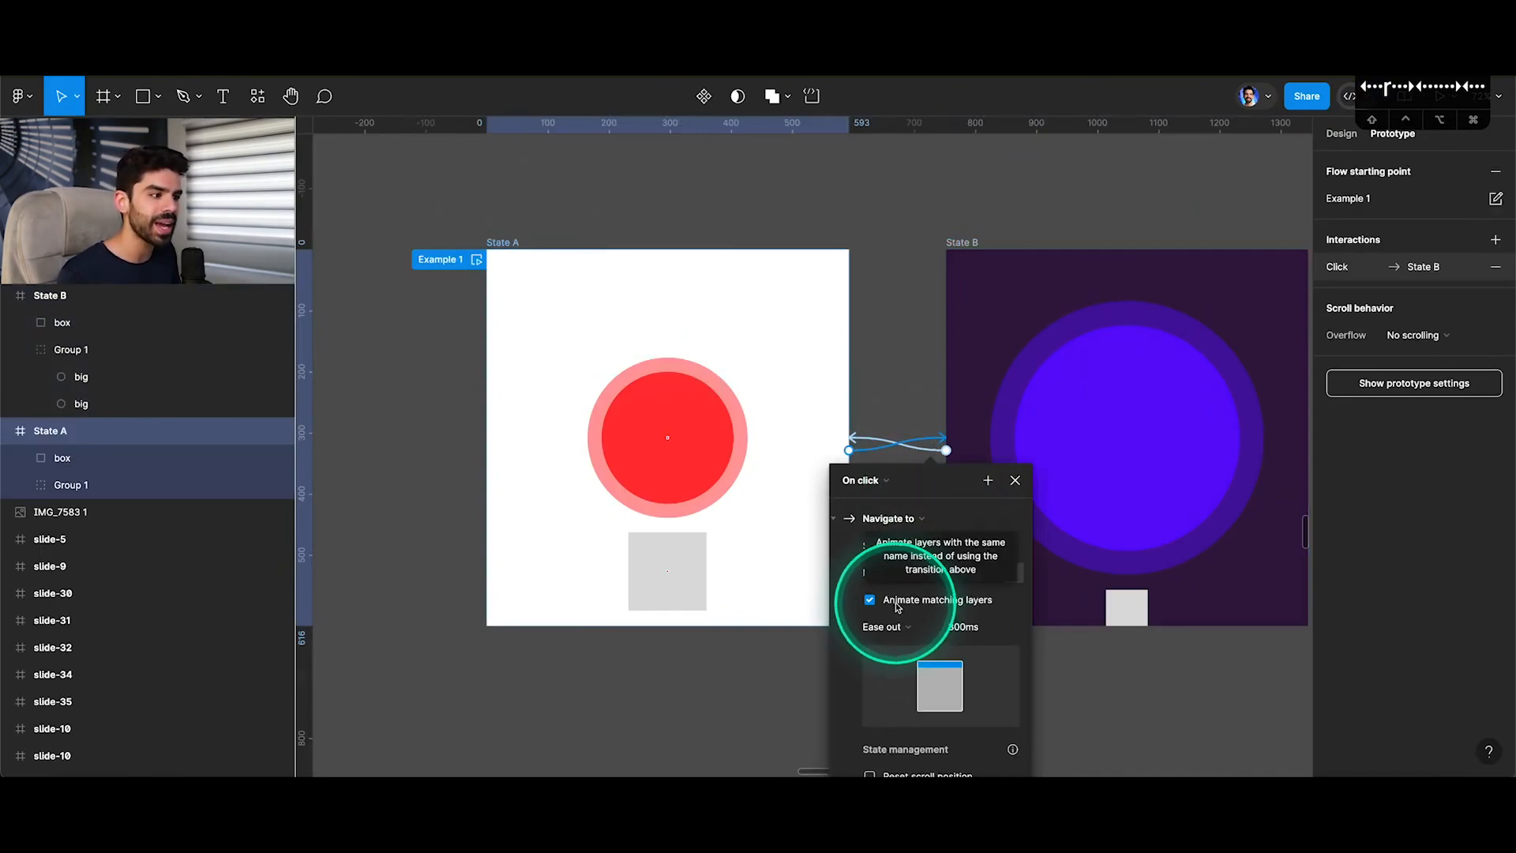
{"action": "left_click", "coordinate": [732, 434]}
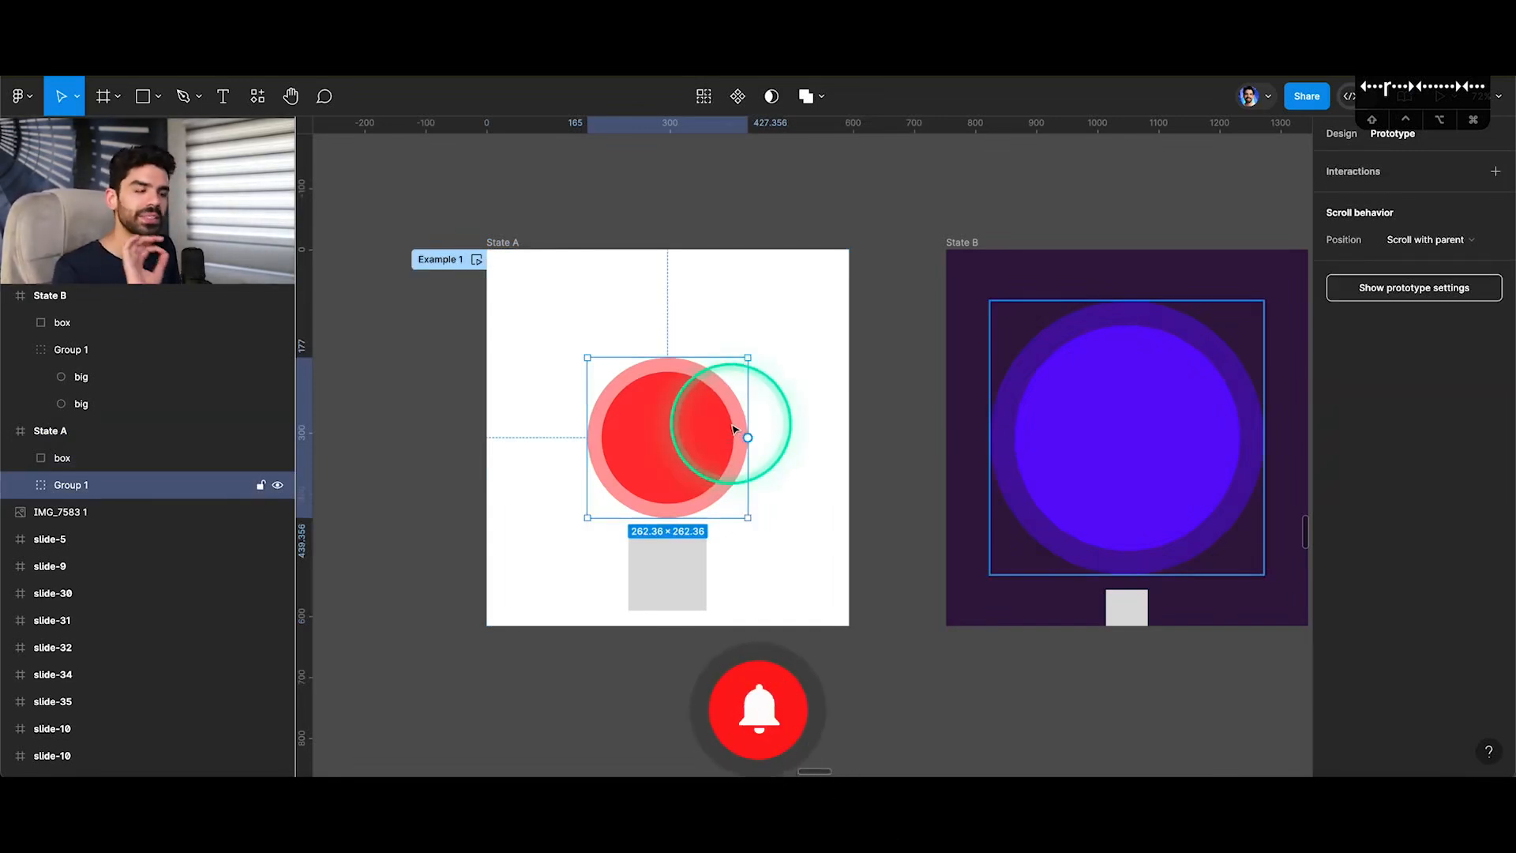
Delete the box from both the State A and State B frames.
{"action": "left_click", "coordinate": [669, 588]}
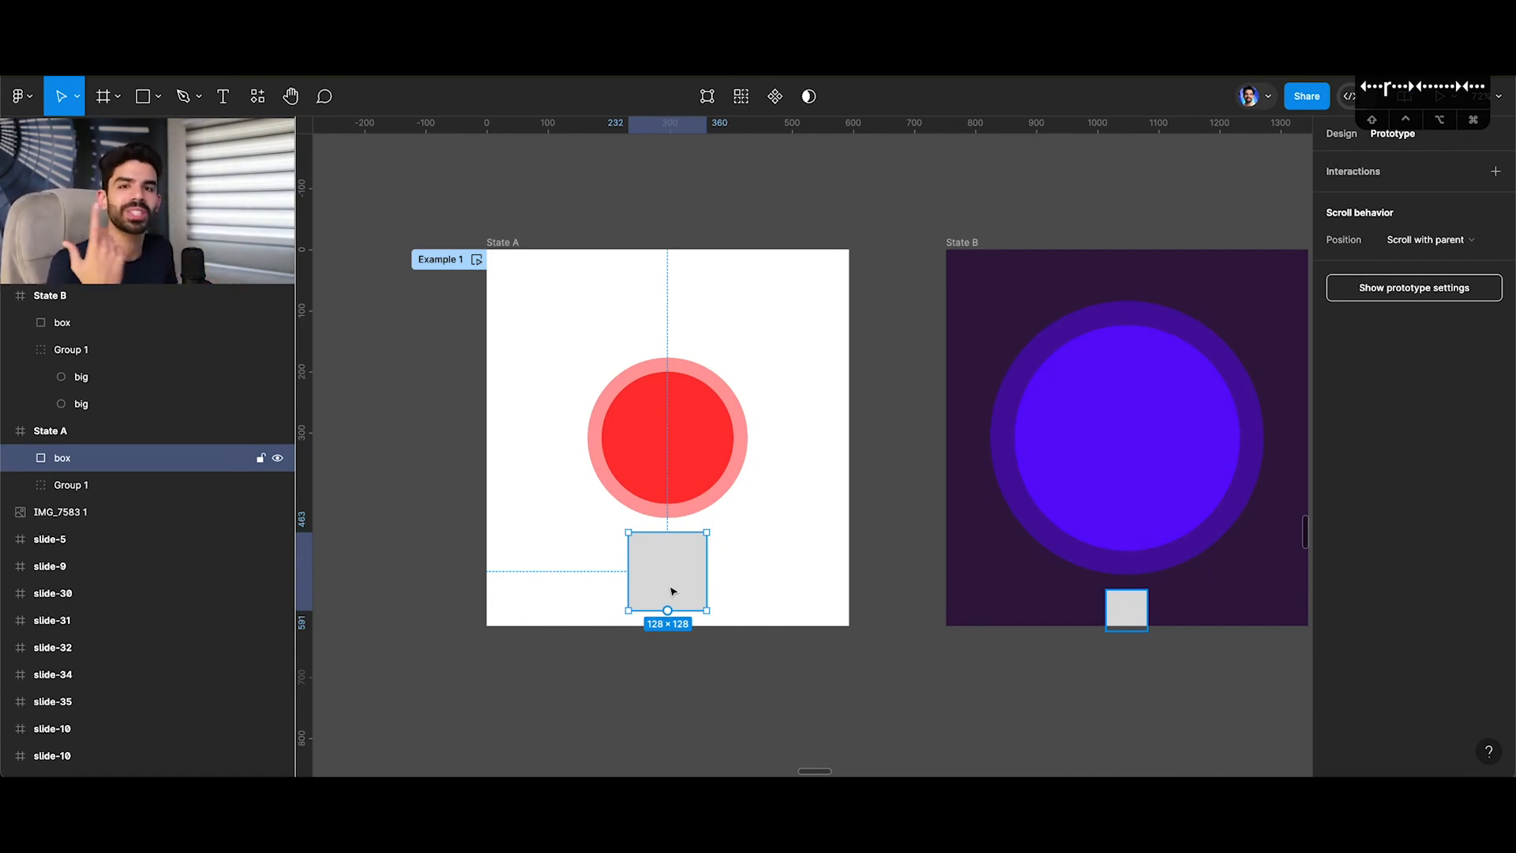
{"action": "key", "text": "BackSpace"}
{"action": "left_click", "coordinate": [1113, 593]}
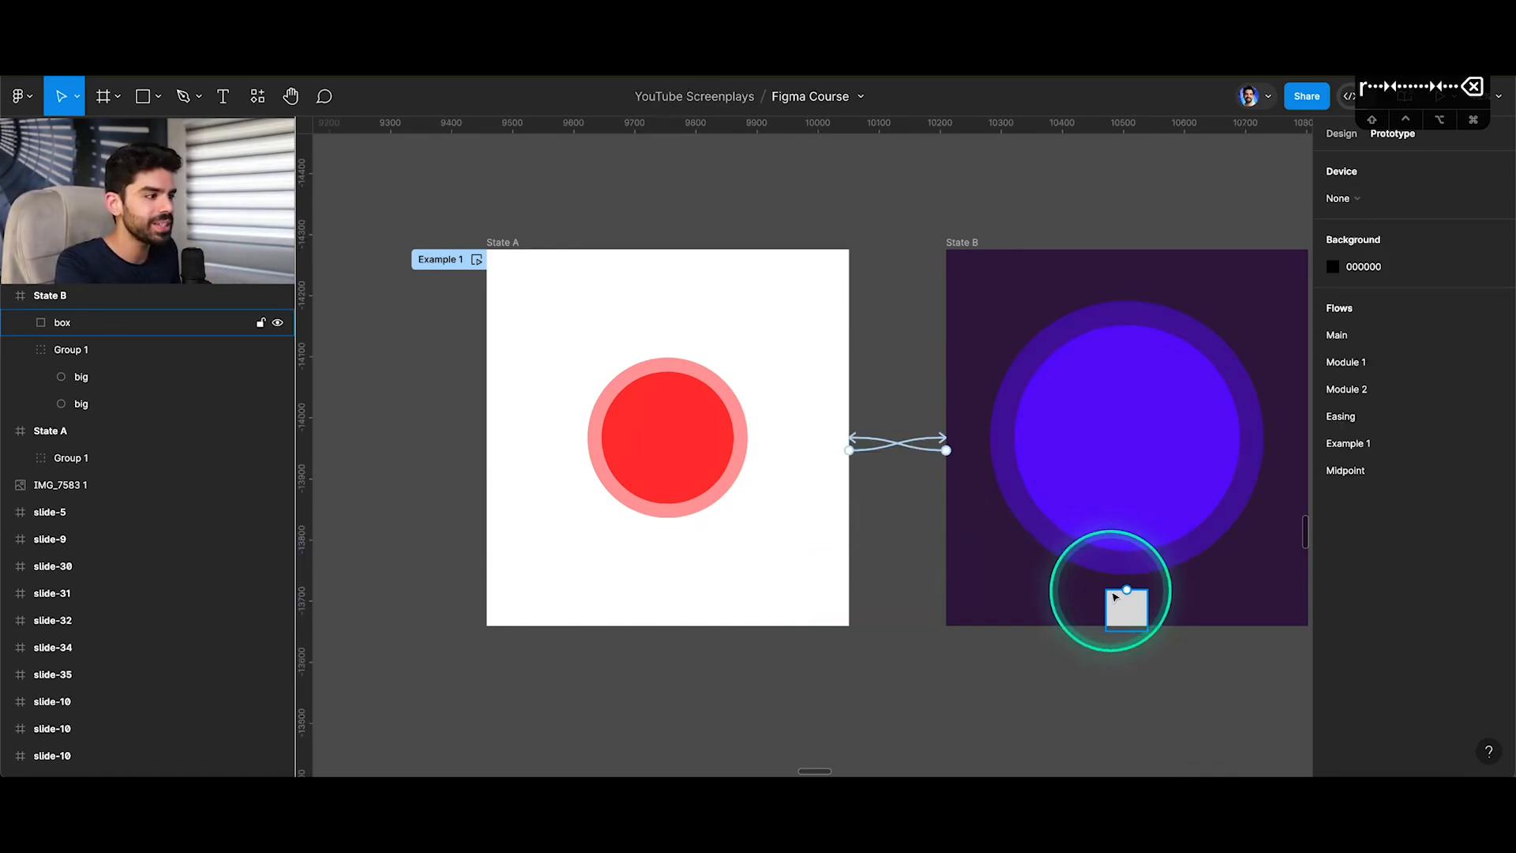
{"action": "key", "text": "BackSpace"}
Change the State A to State B interaction's animation to Push with the left direction and close its settings.
{"action": "left_click", "coordinate": [909, 442]}
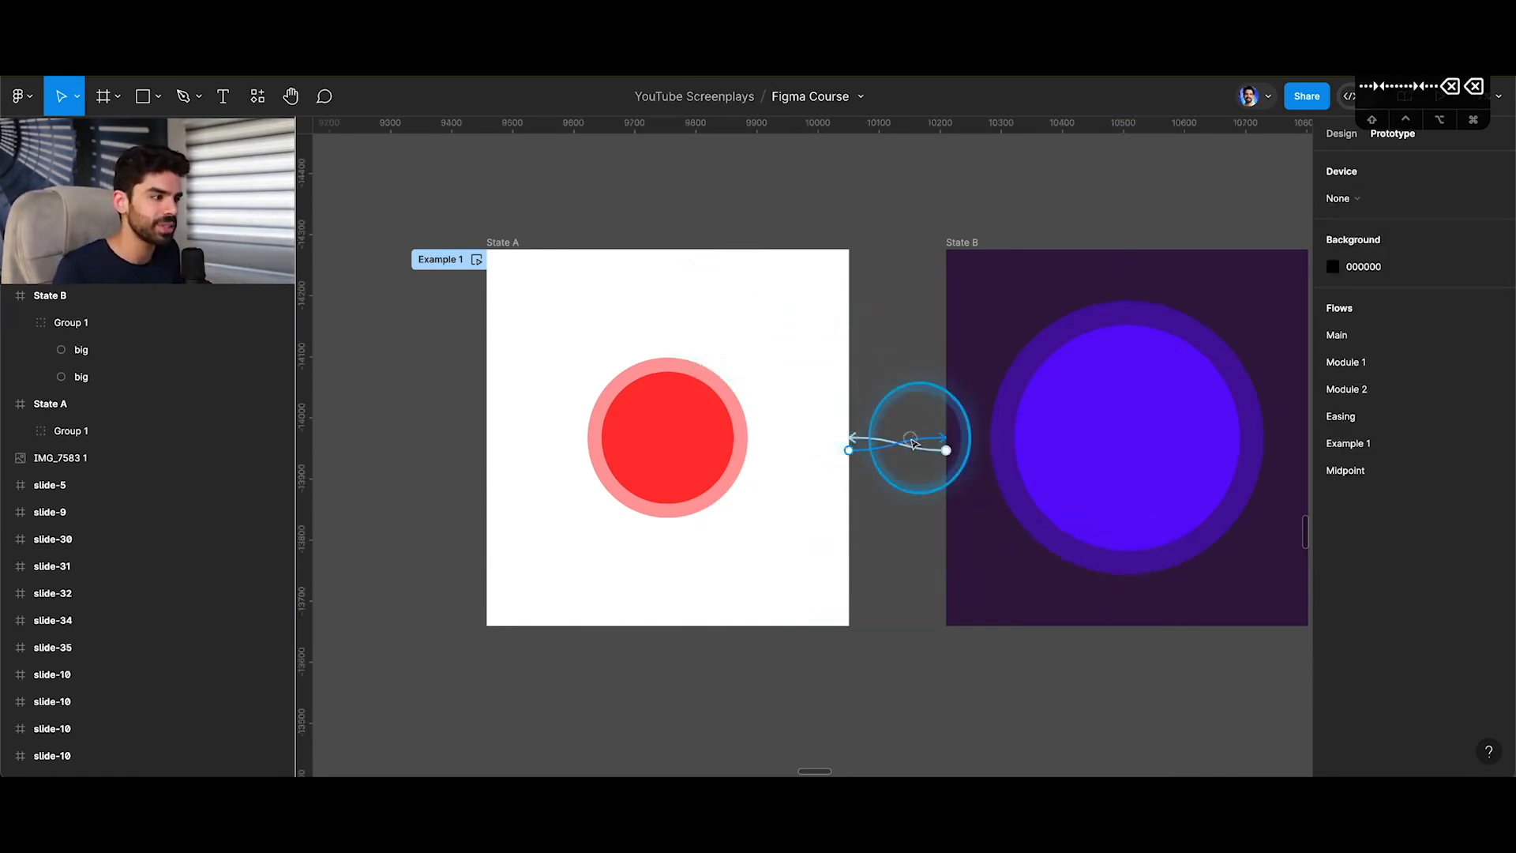
{"action": "left_click", "coordinate": [894, 564]}
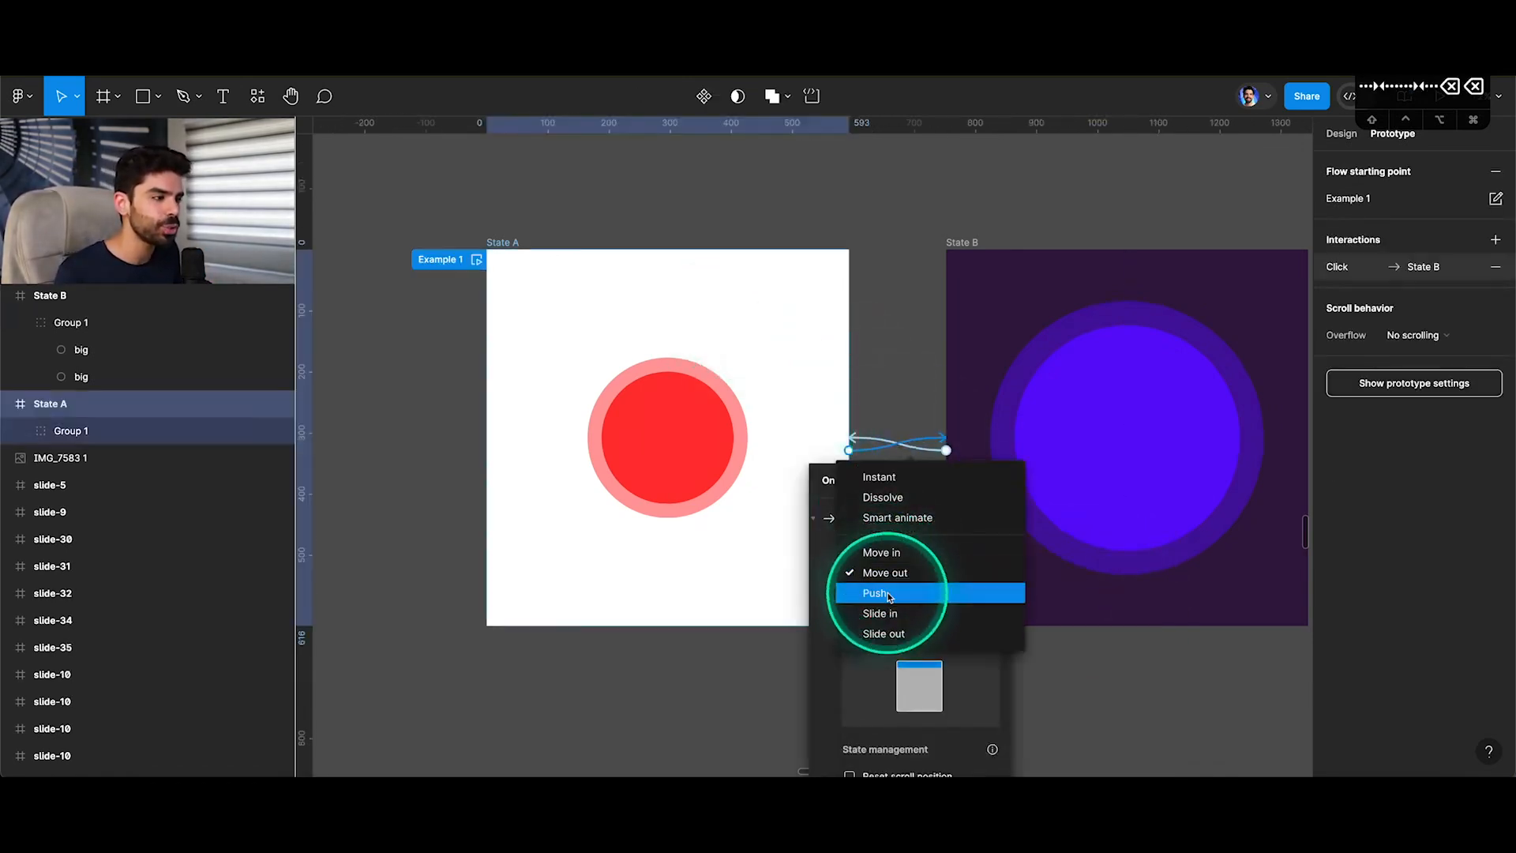
{"action": "left_click", "coordinate": [888, 594]}
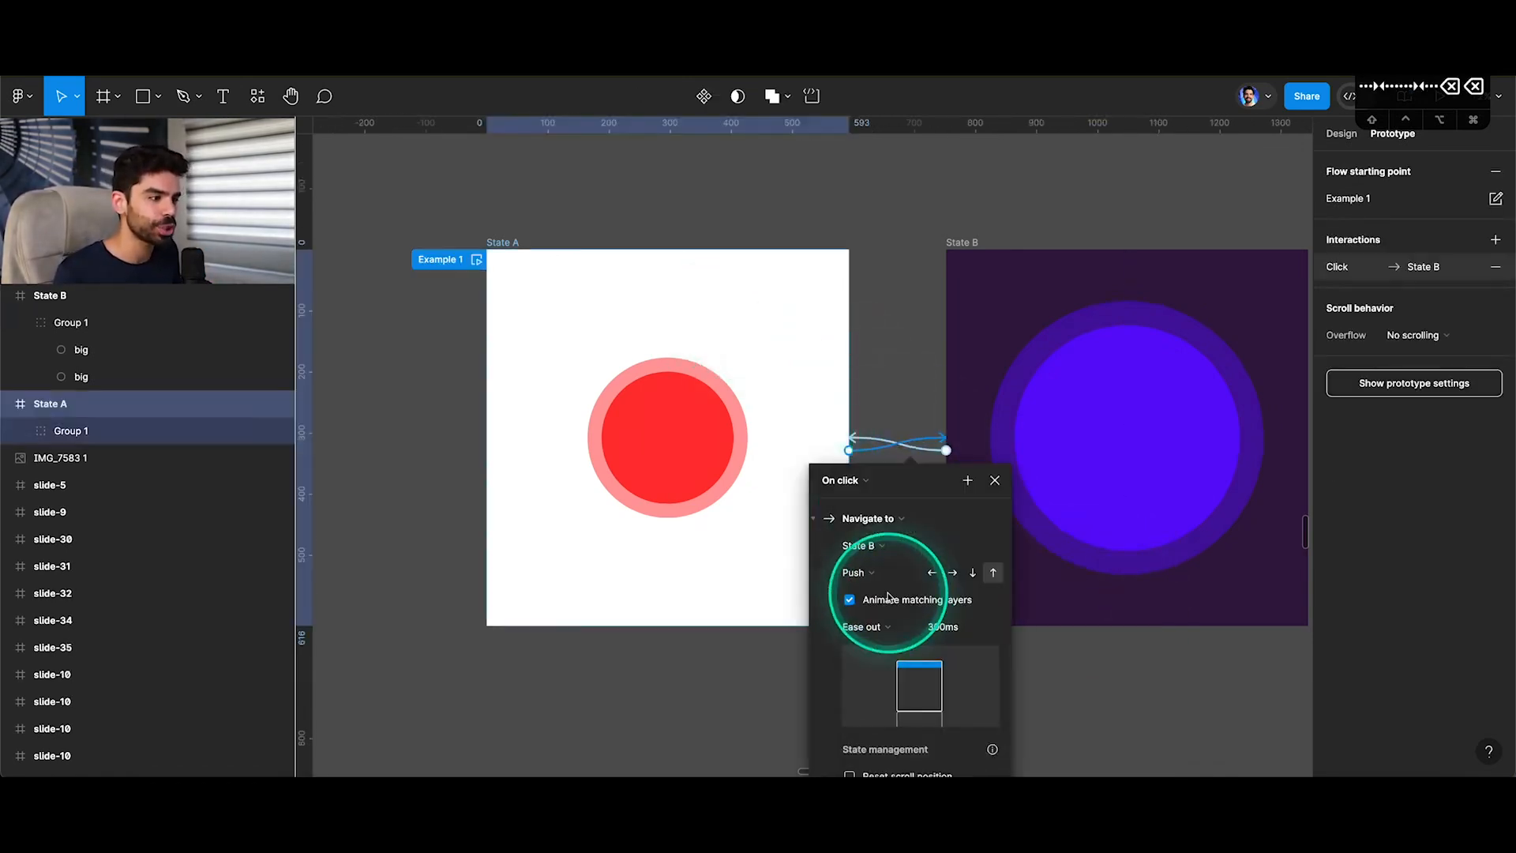
{"action": "left_click", "coordinate": [933, 573]}
{"action": "left_click", "coordinate": [999, 485]}
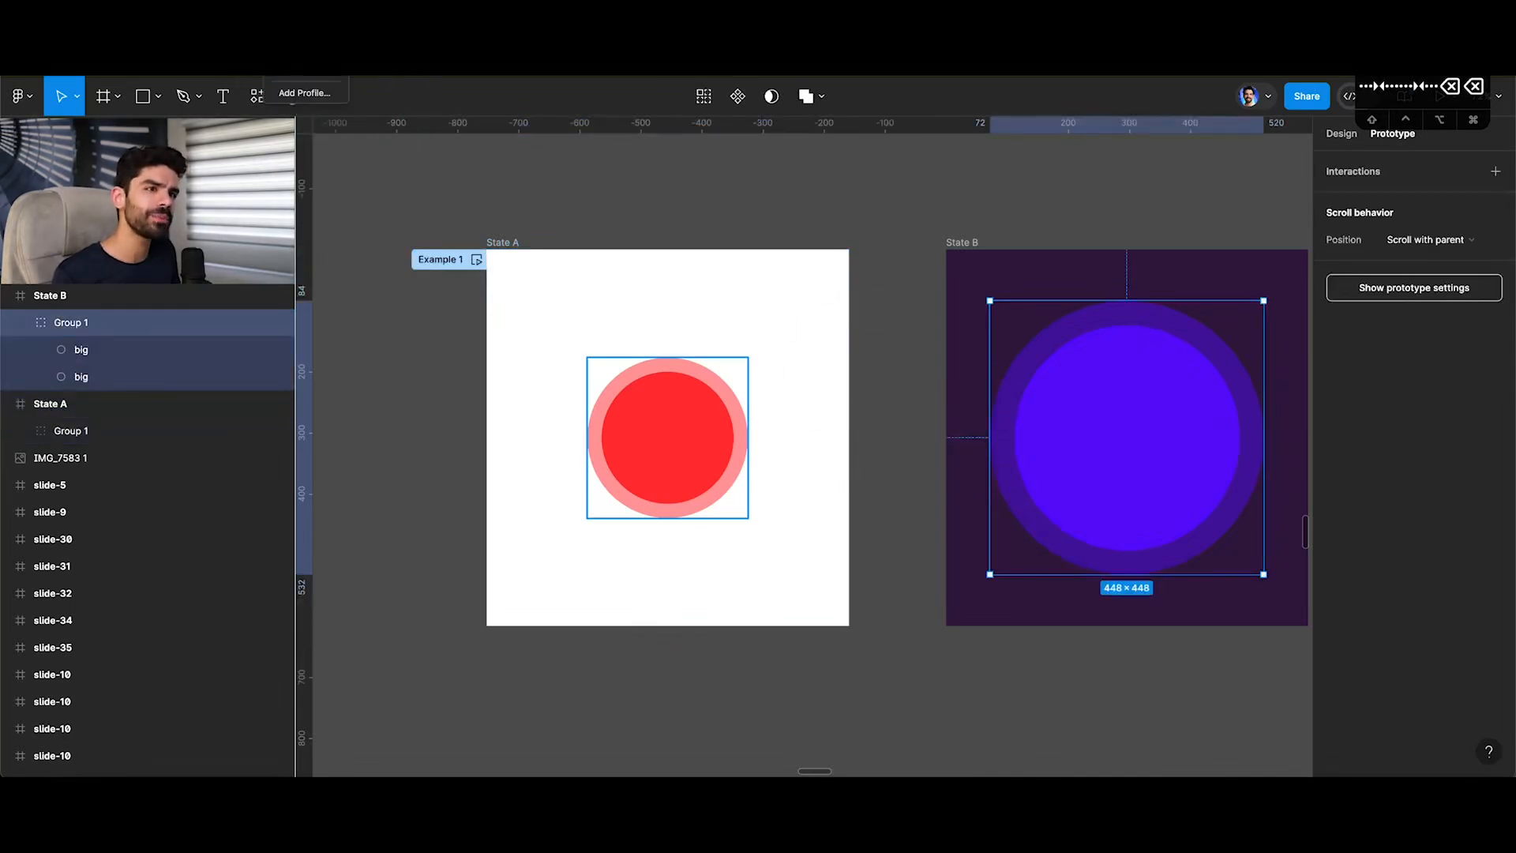
Change the State B to State A interaction's animation to Push and close its settings.
{"action": "left_click", "coordinate": [503, 241]}
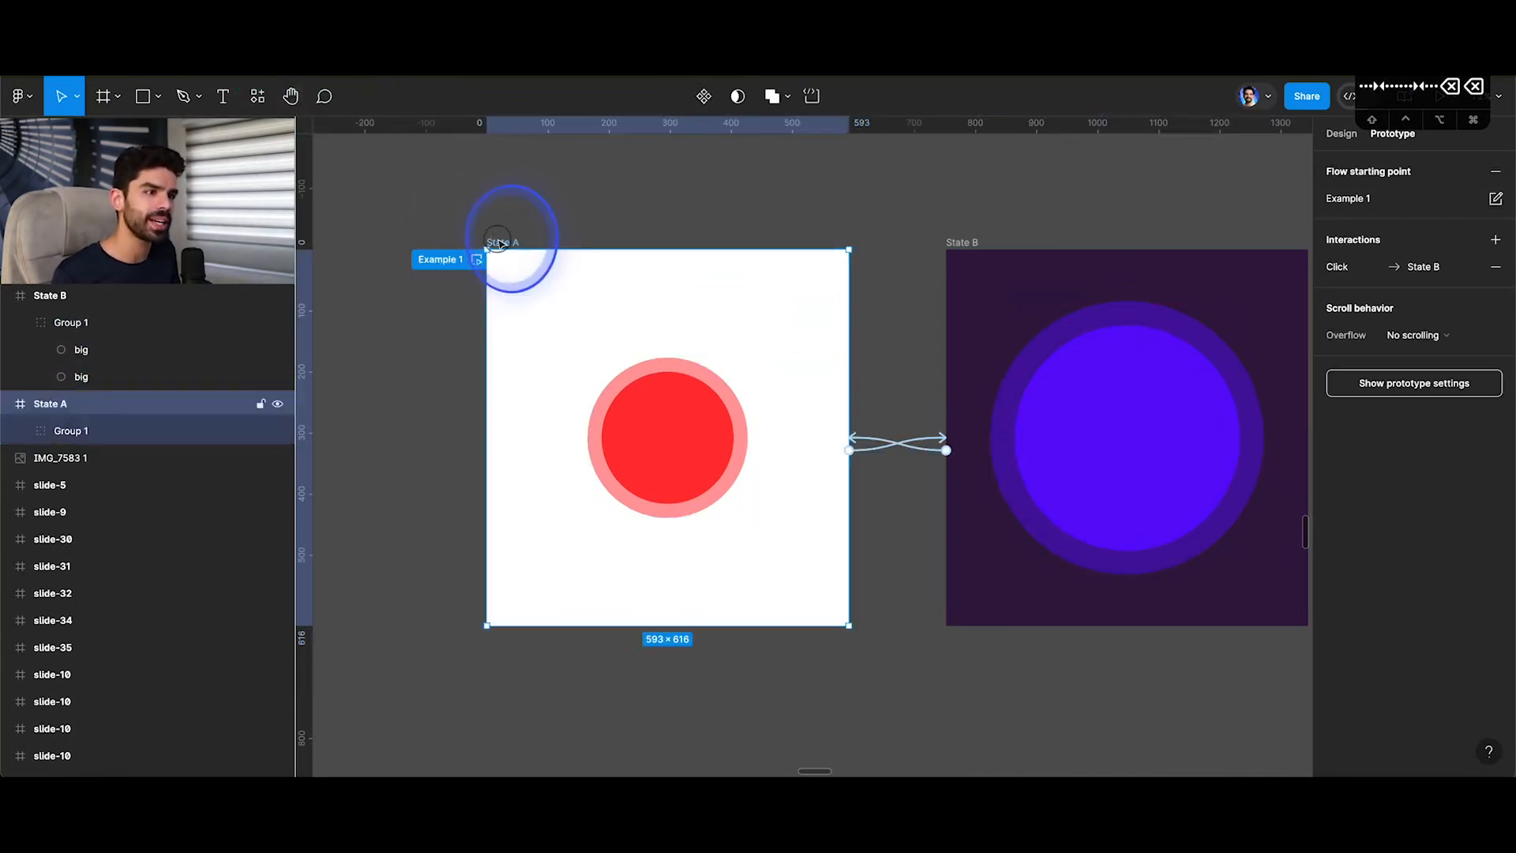
{"action": "left_click", "coordinate": [933, 451]}
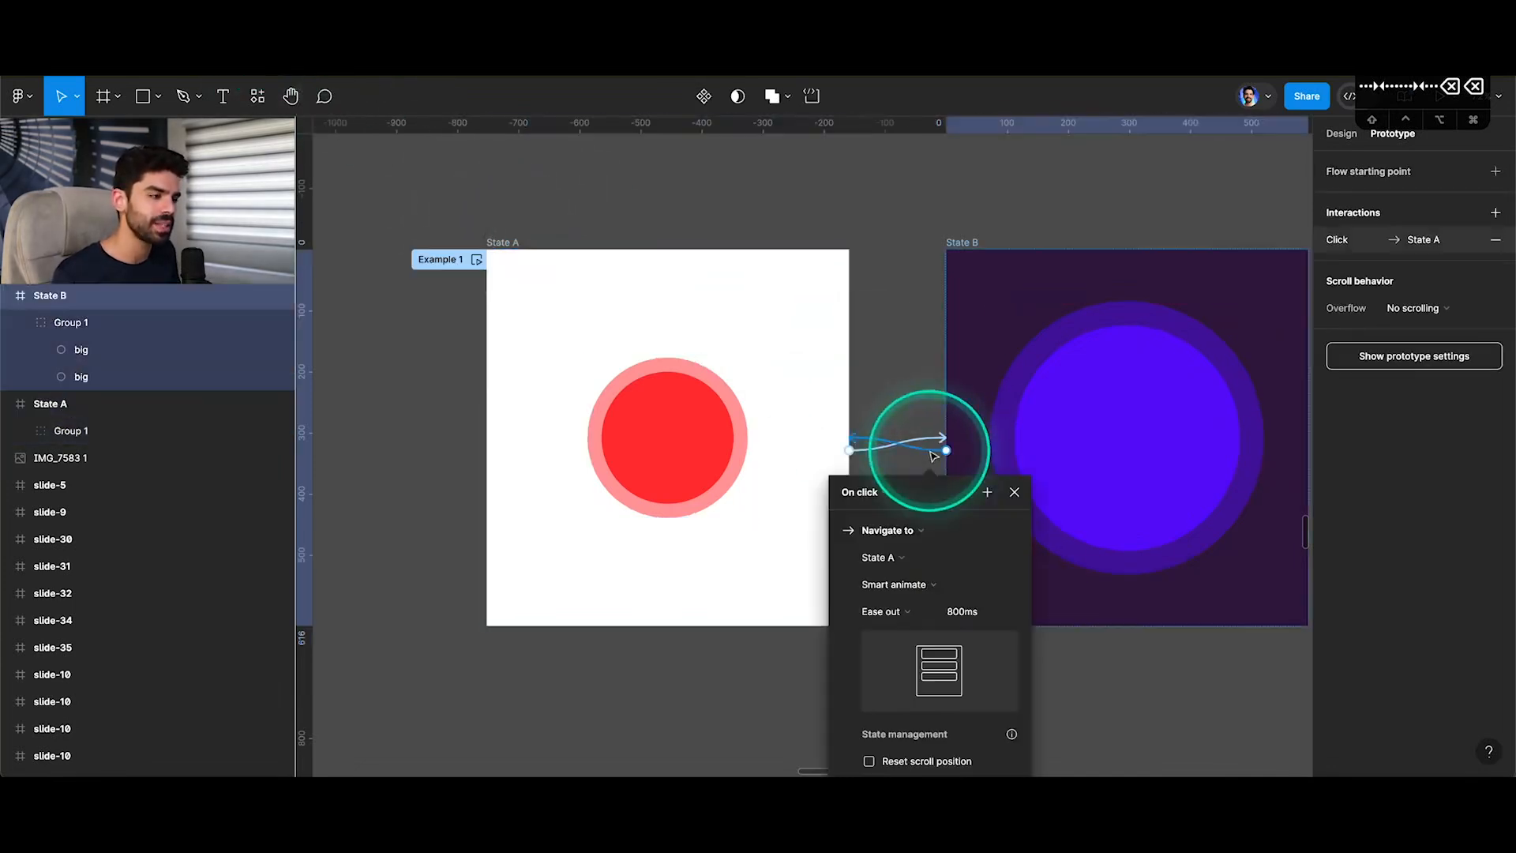
{"action": "left_click", "coordinate": [904, 590]}
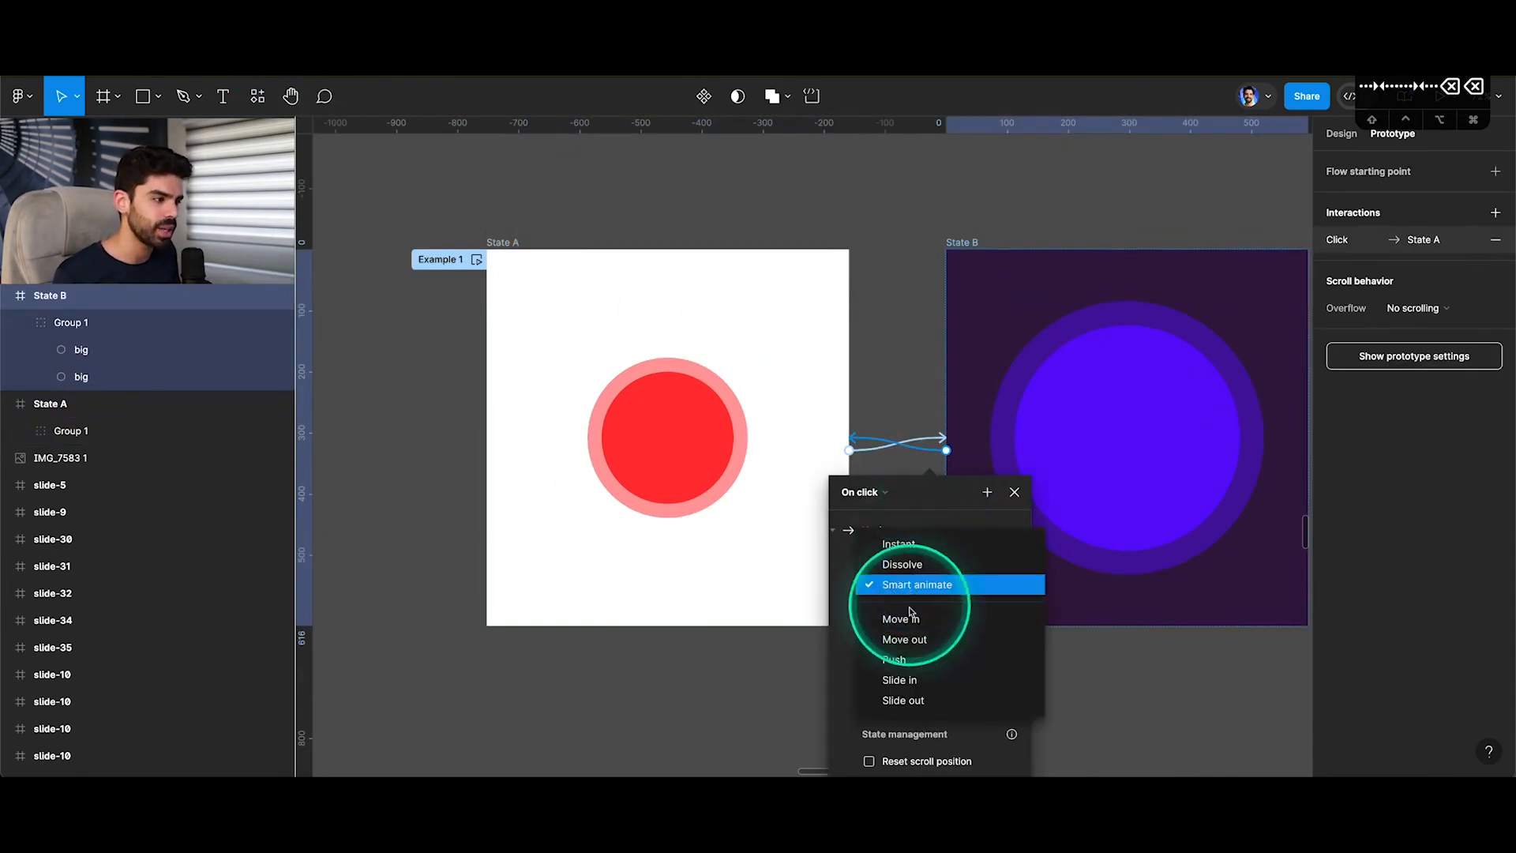
{"action": "left_click", "coordinate": [894, 659]}
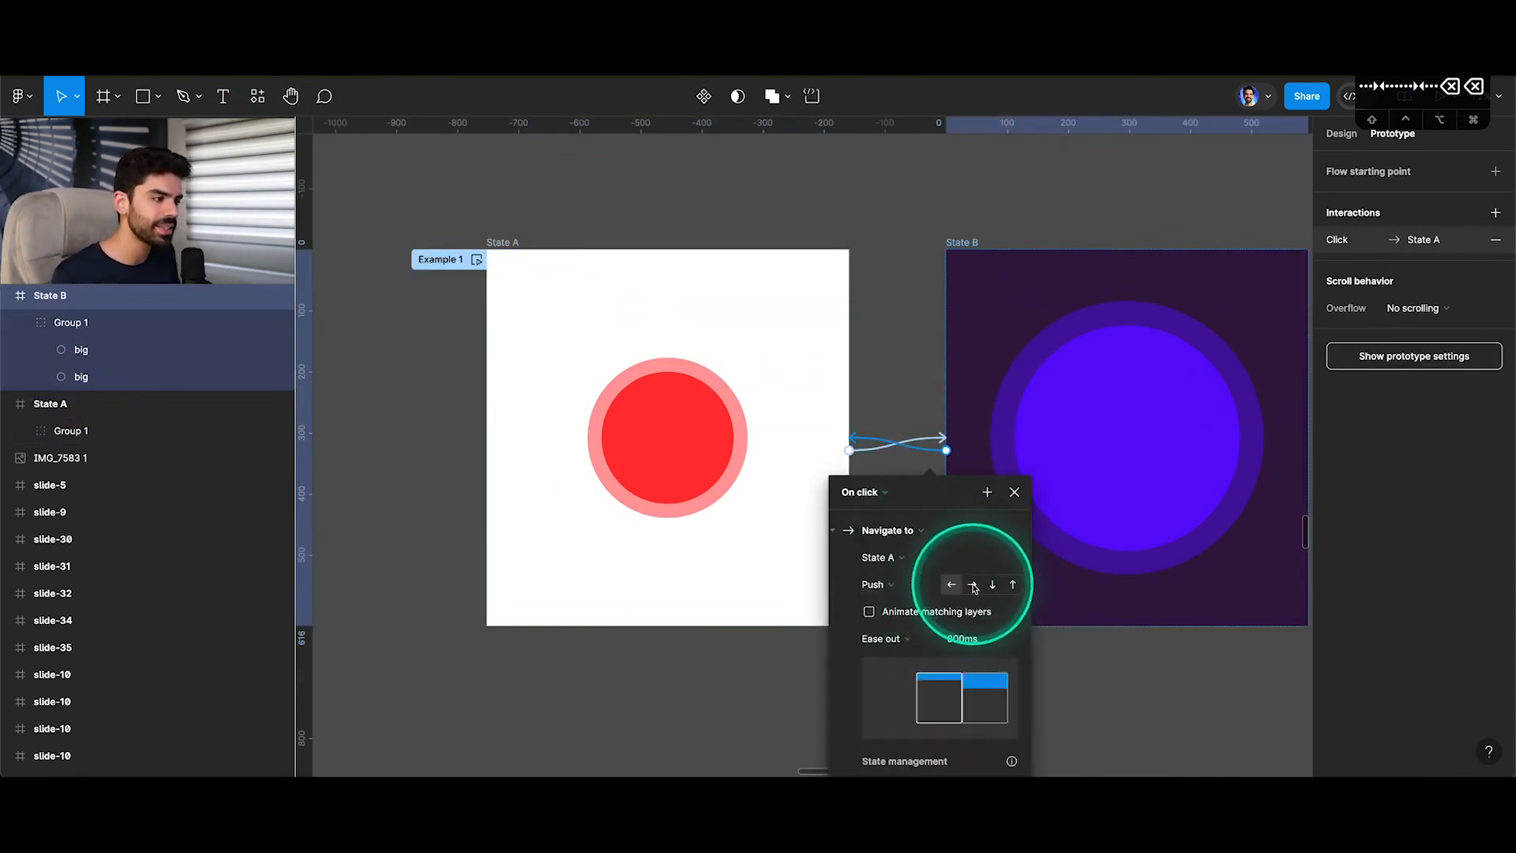
{"action": "left_click", "coordinate": [1014, 494]}
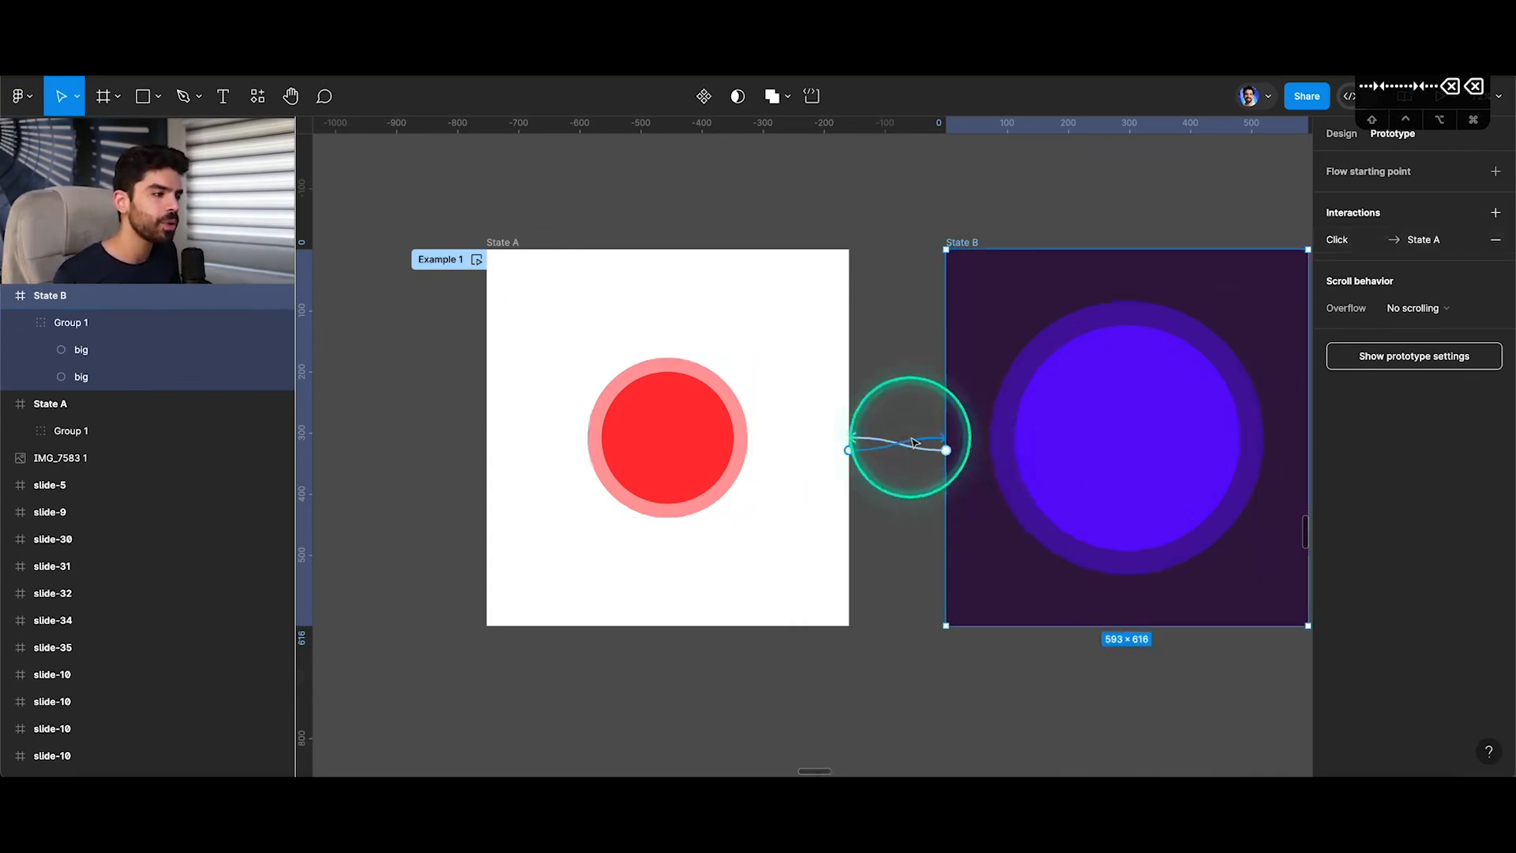
Review the Push settings of the State A to State B interaction and of the State B to State A interaction.
{"action": "left_click", "coordinate": [913, 443]}
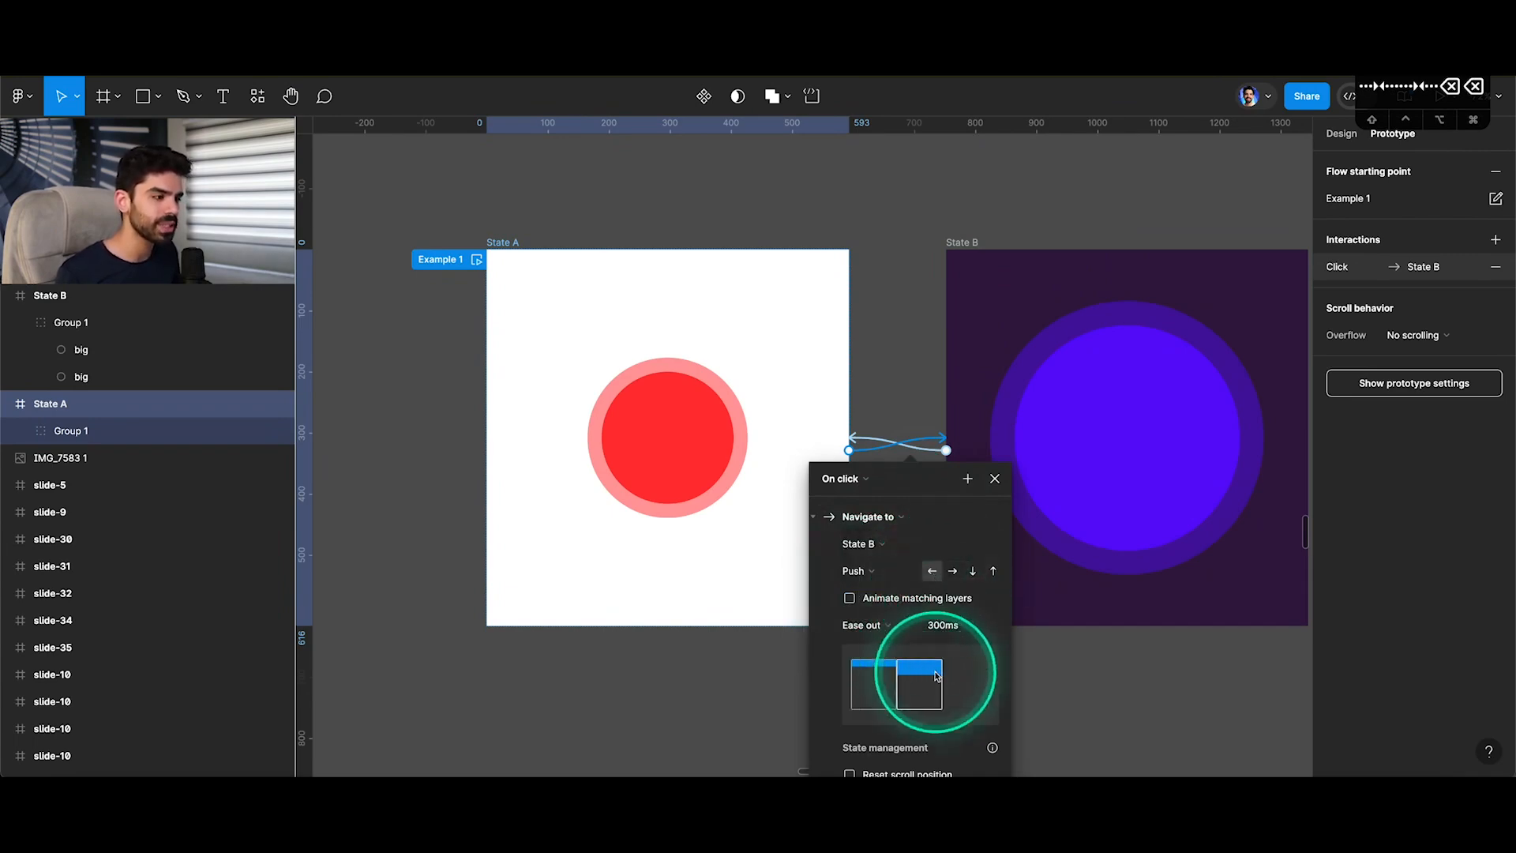
{"action": "left_click", "coordinate": [994, 479]}
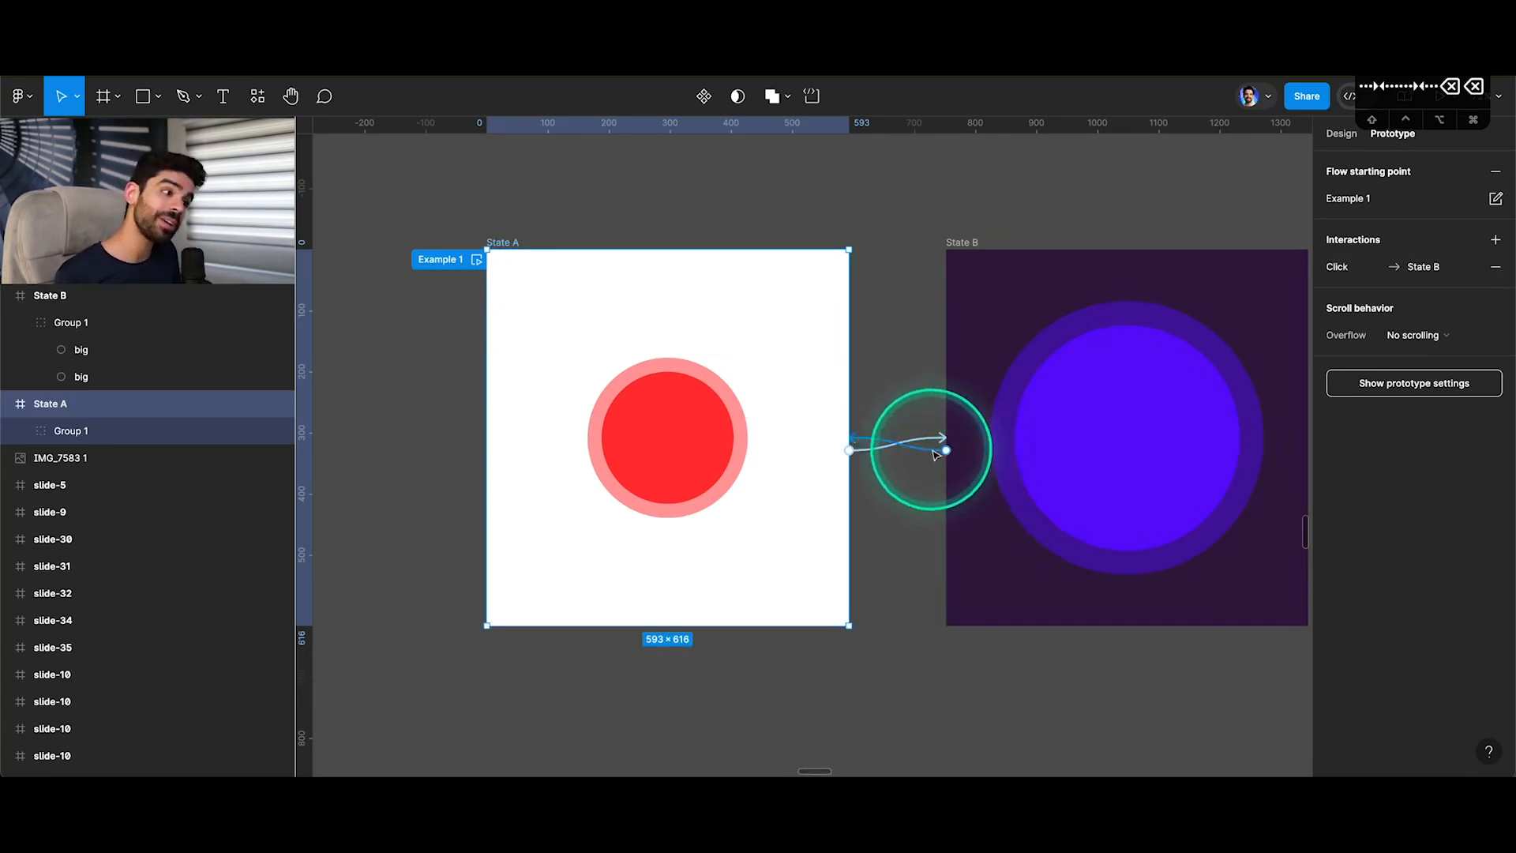
{"action": "left_click", "coordinate": [935, 452]}
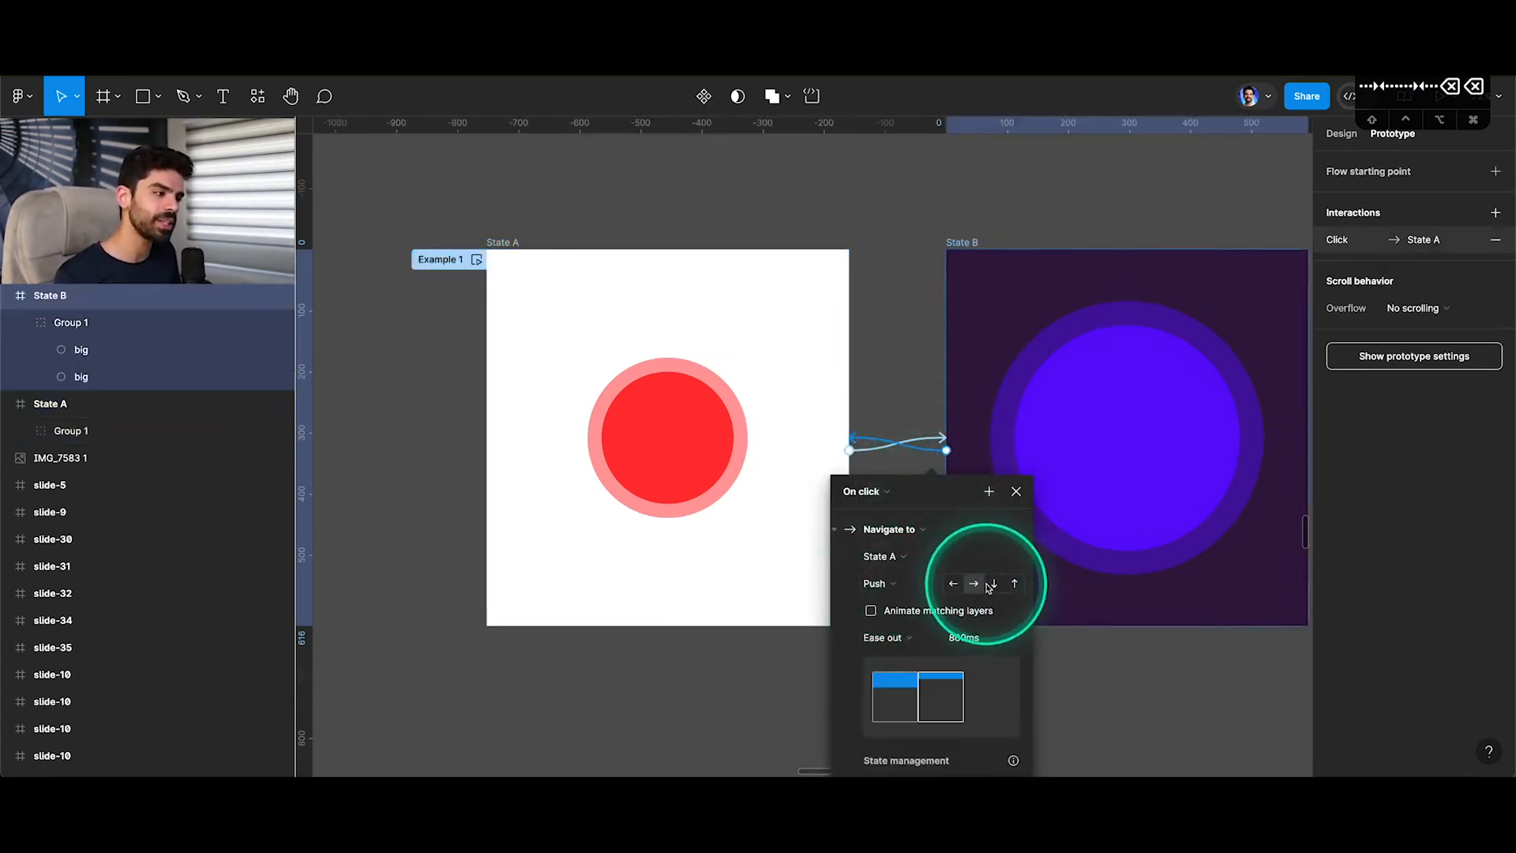
{"action": "left_click", "coordinate": [1012, 500]}
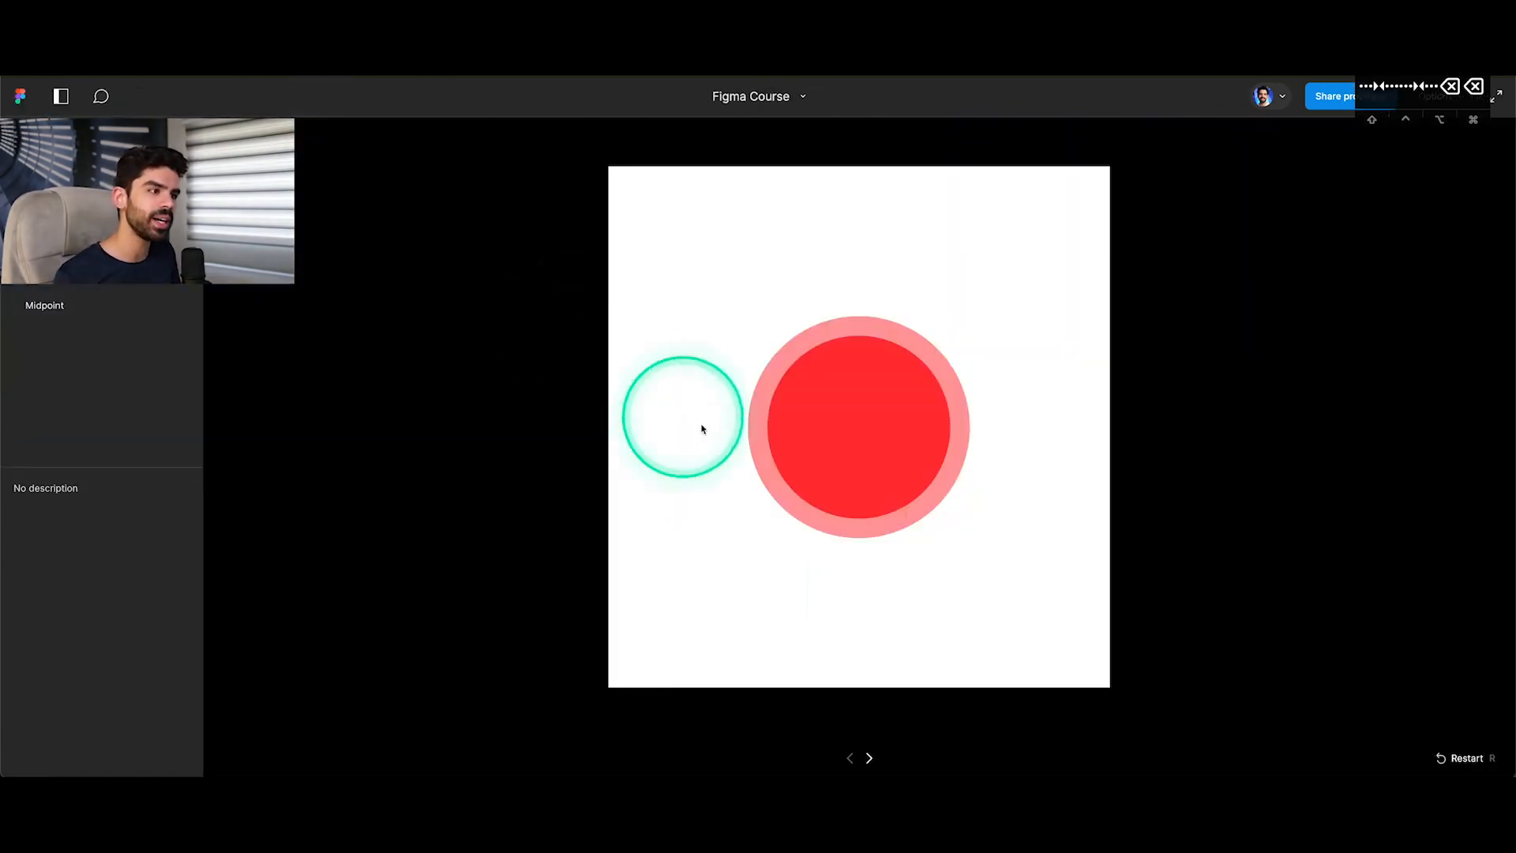
Preview the Push transition back and forth between the two states, and return to the design file.
{"action": "left_click", "coordinate": [802, 447]}
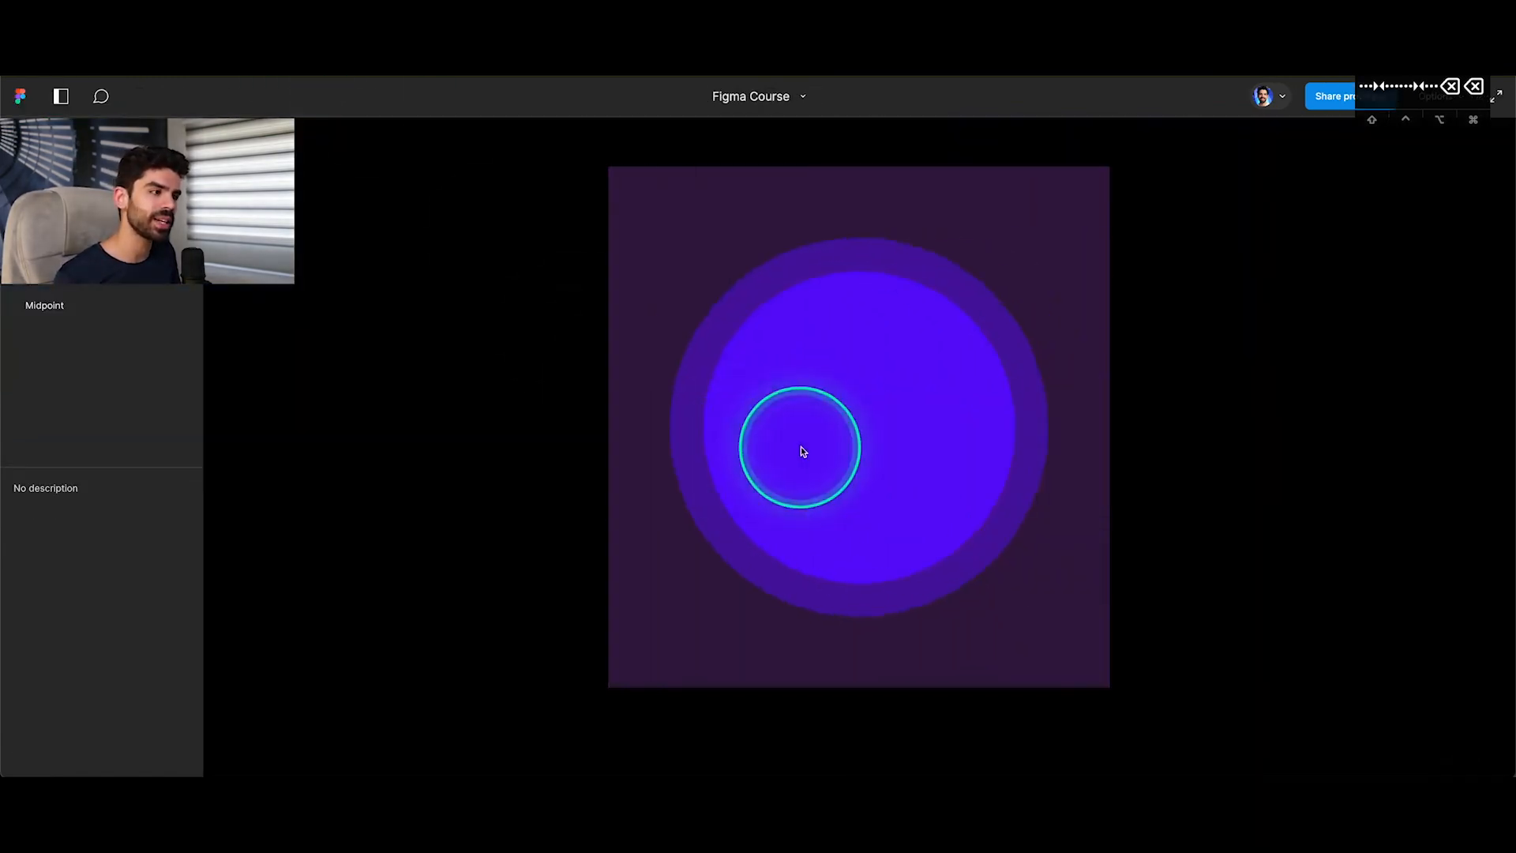
{"action": "left_click", "coordinate": [802, 450]}
{"action": "left_click", "coordinate": [802, 448]}
{"action": "left_click", "coordinate": [802, 447]}
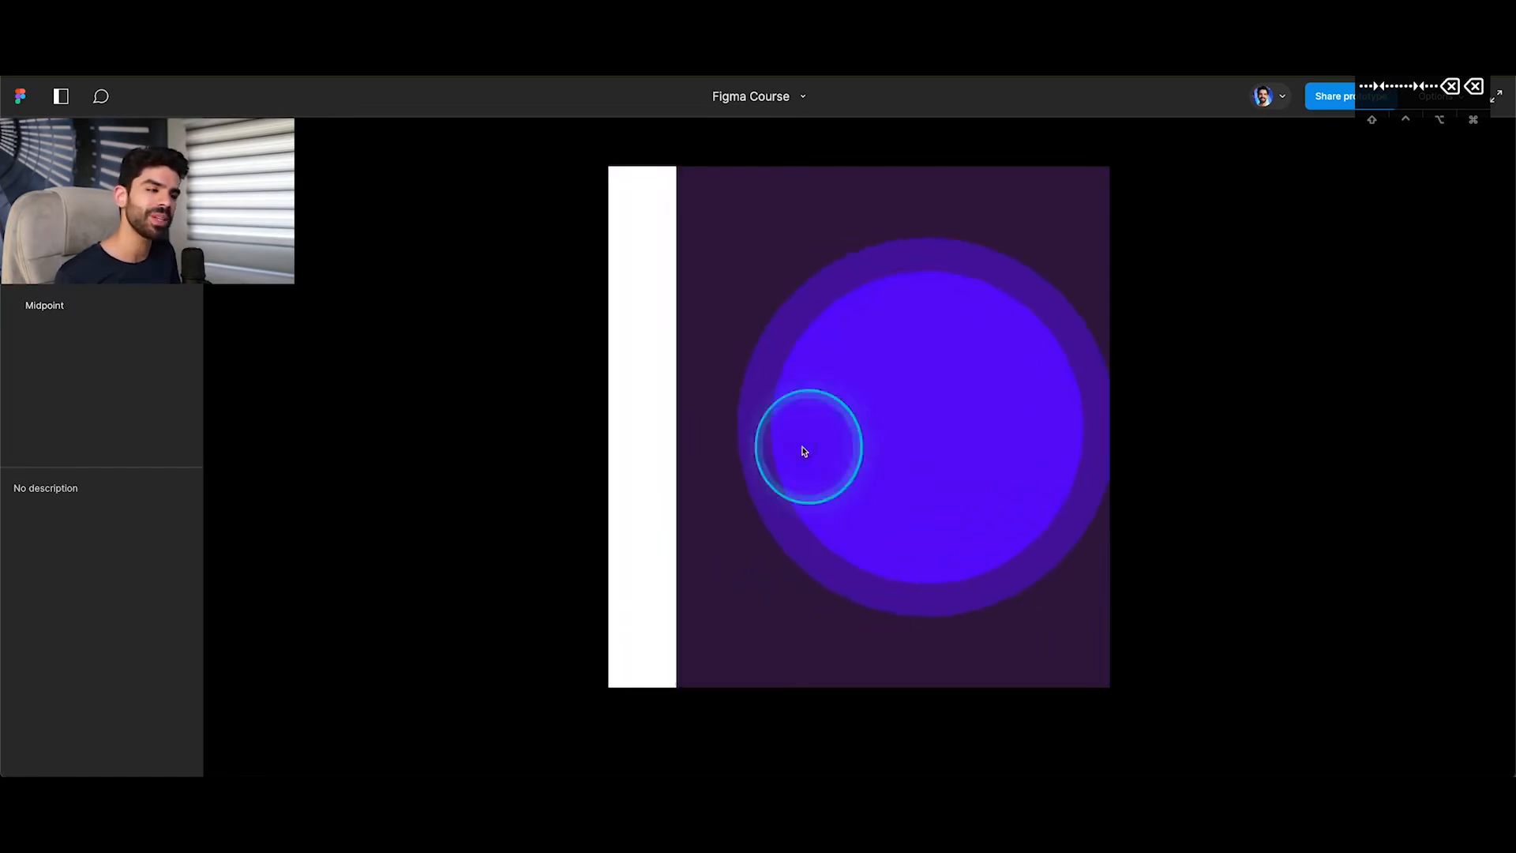
{"action": "left_click", "coordinate": [802, 447]}
{"action": "left_click", "coordinate": [802, 450]}
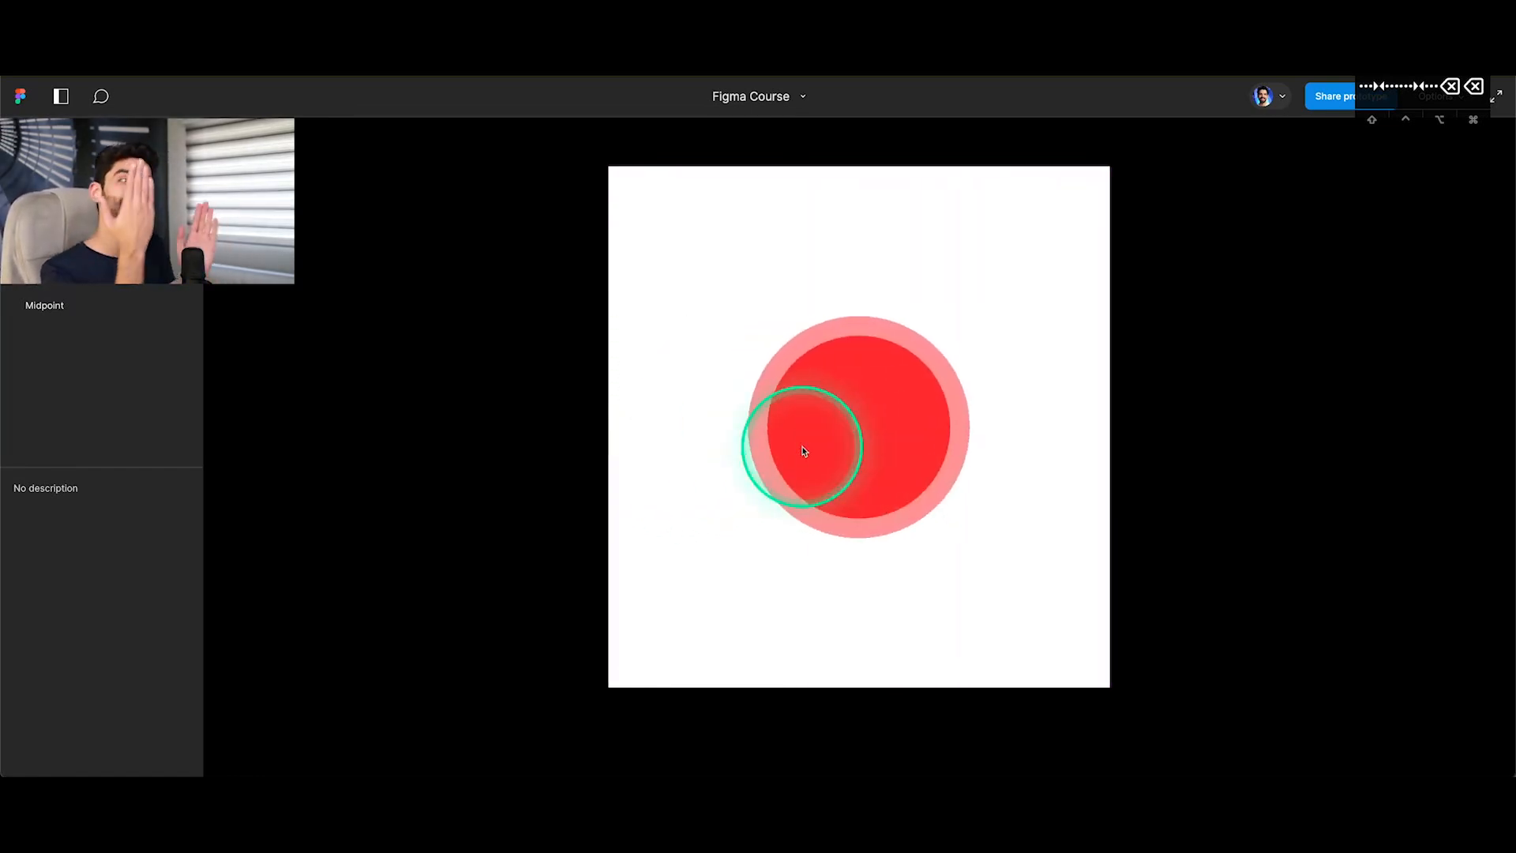
{"action": "left_click", "coordinate": [182, 41]}
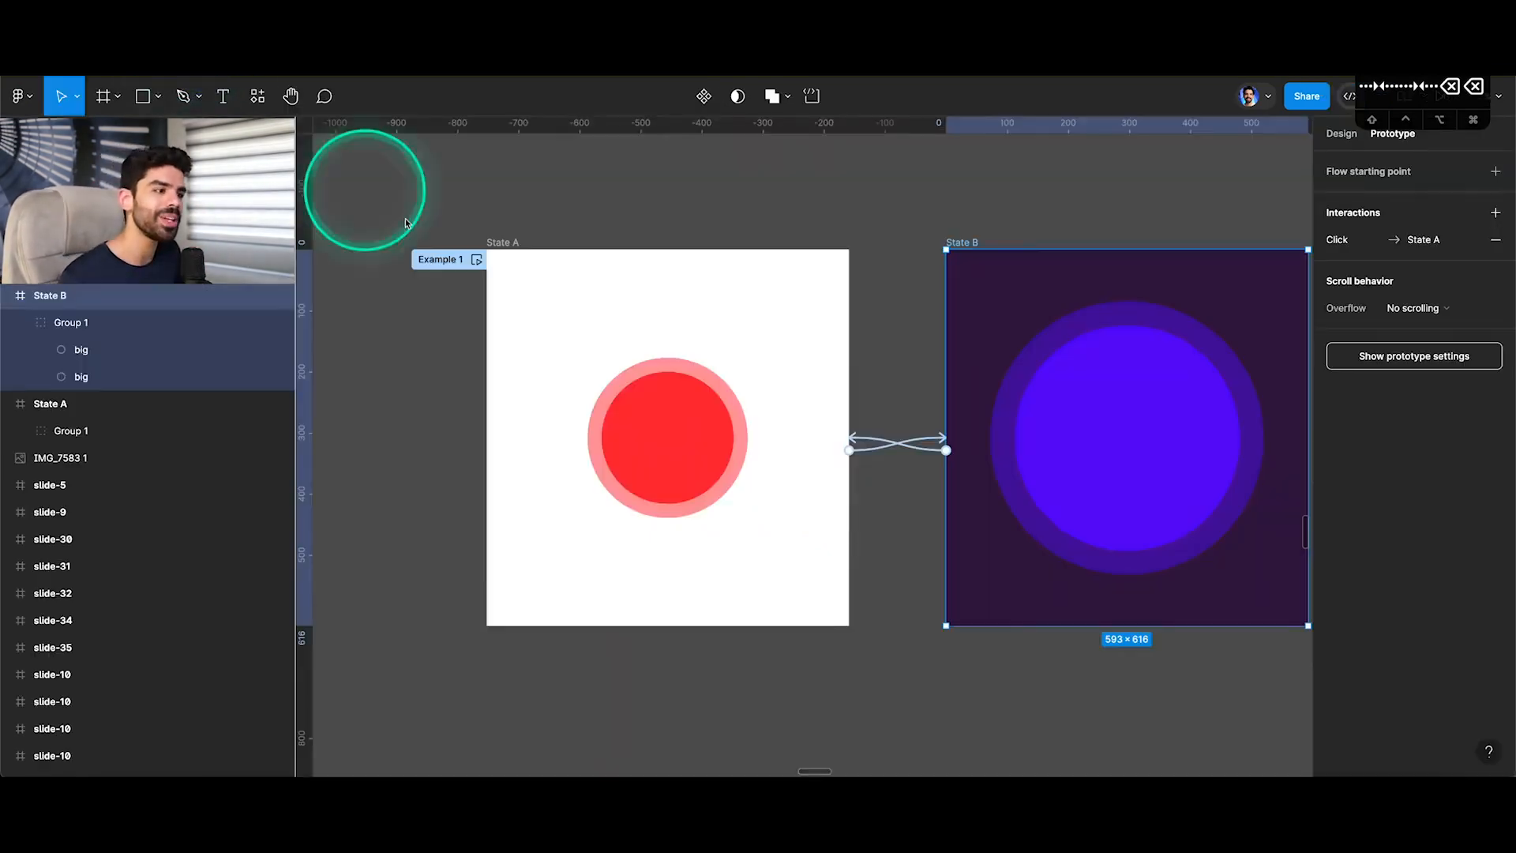
Change the State A to State B interaction's animation to Slide in and close its settings.
{"action": "left_click", "coordinate": [929, 437]}
{"action": "left_click", "coordinate": [876, 569]}
{"action": "left_click", "coordinate": [907, 596]}
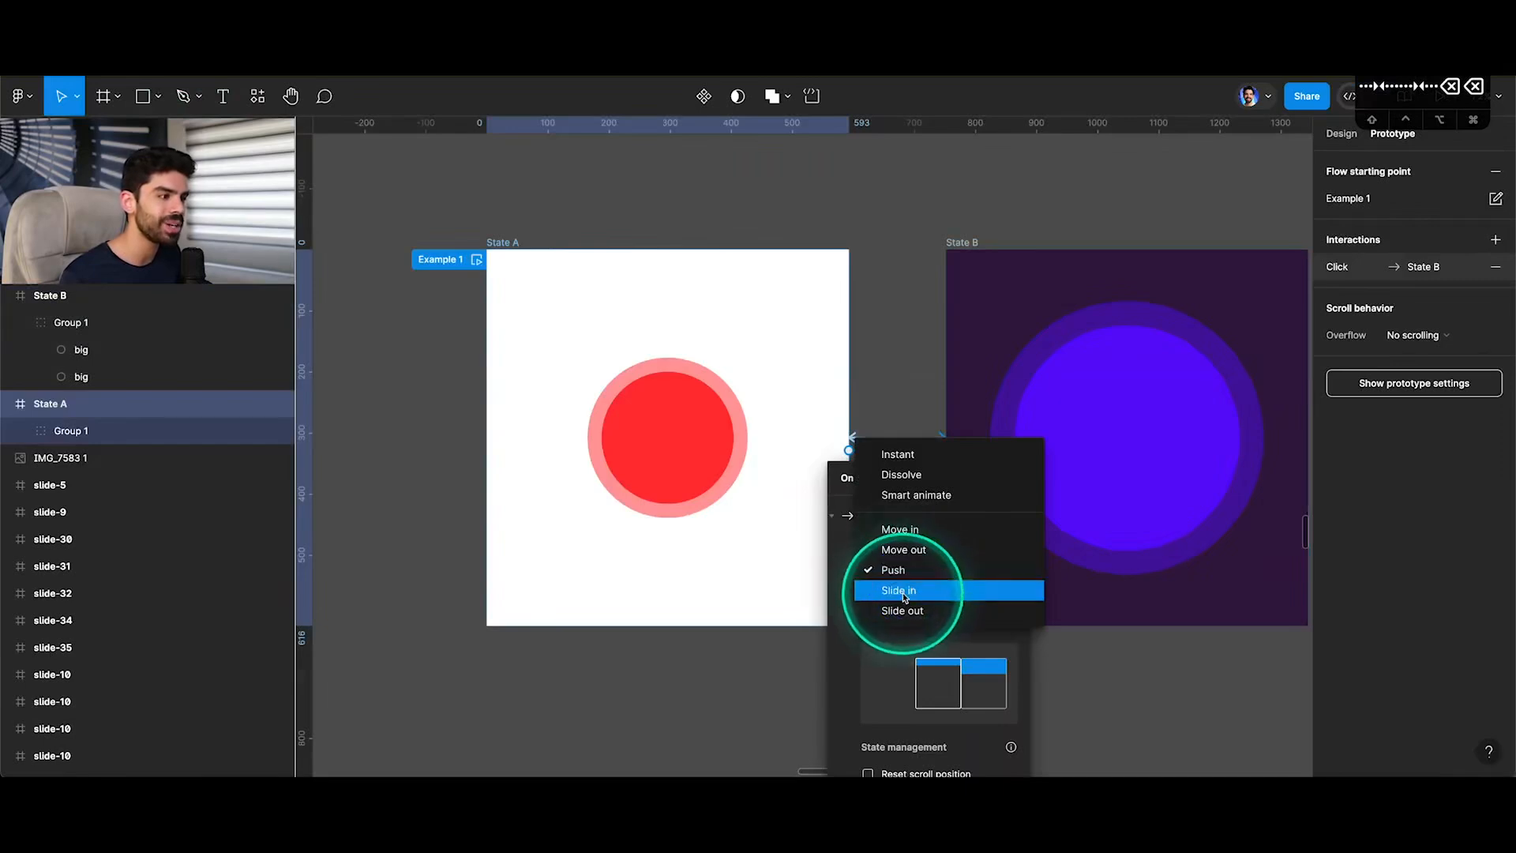
{"action": "left_click", "coordinate": [1012, 477]}
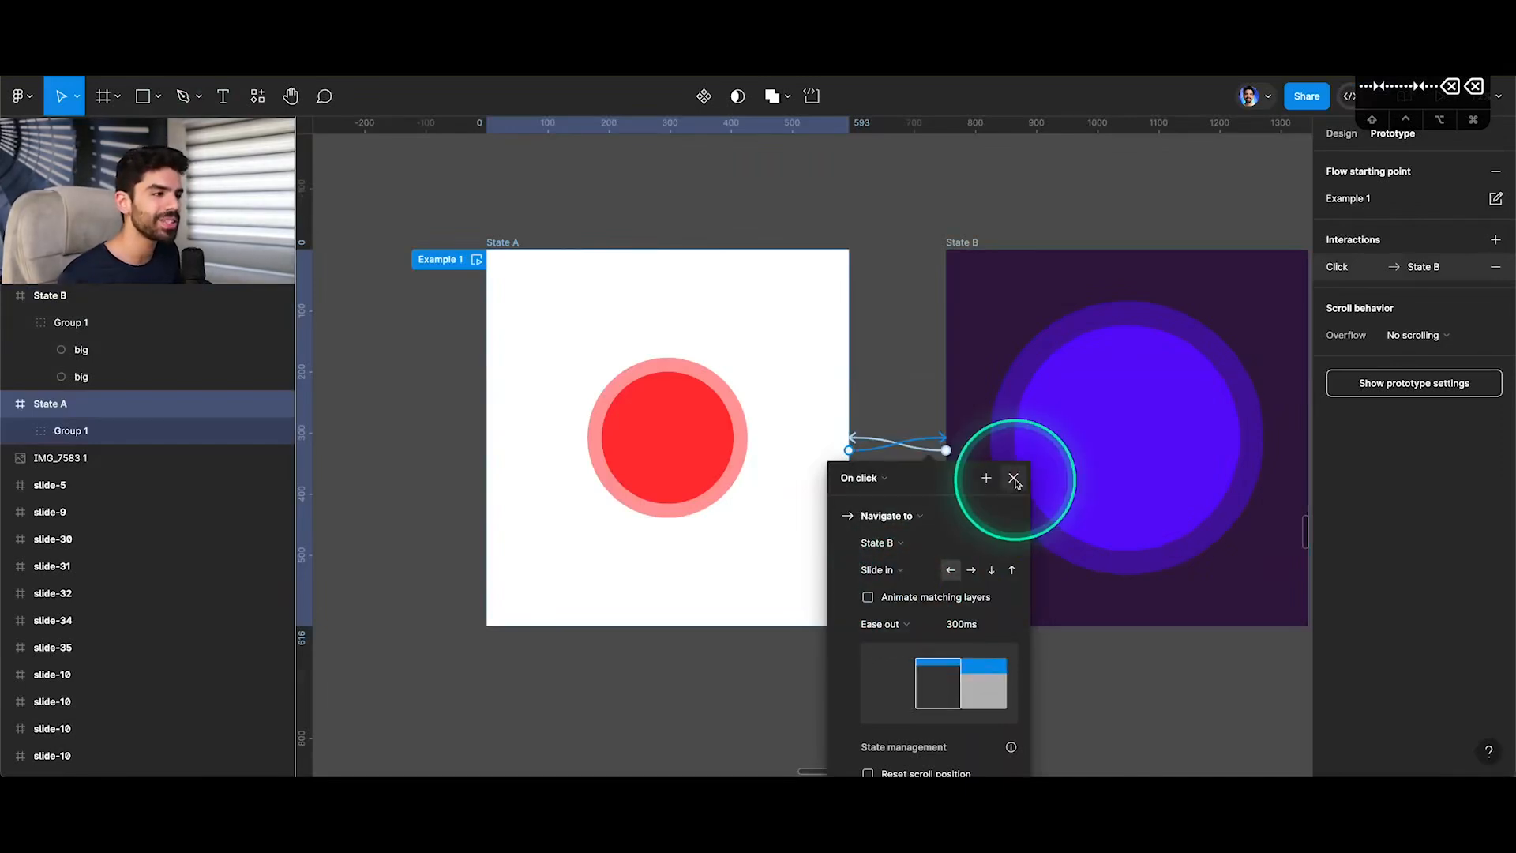
Change the State B to State A interaction's animation to Slide out with a 300 ms duration and close its settings.
{"action": "left_click", "coordinate": [926, 448]}
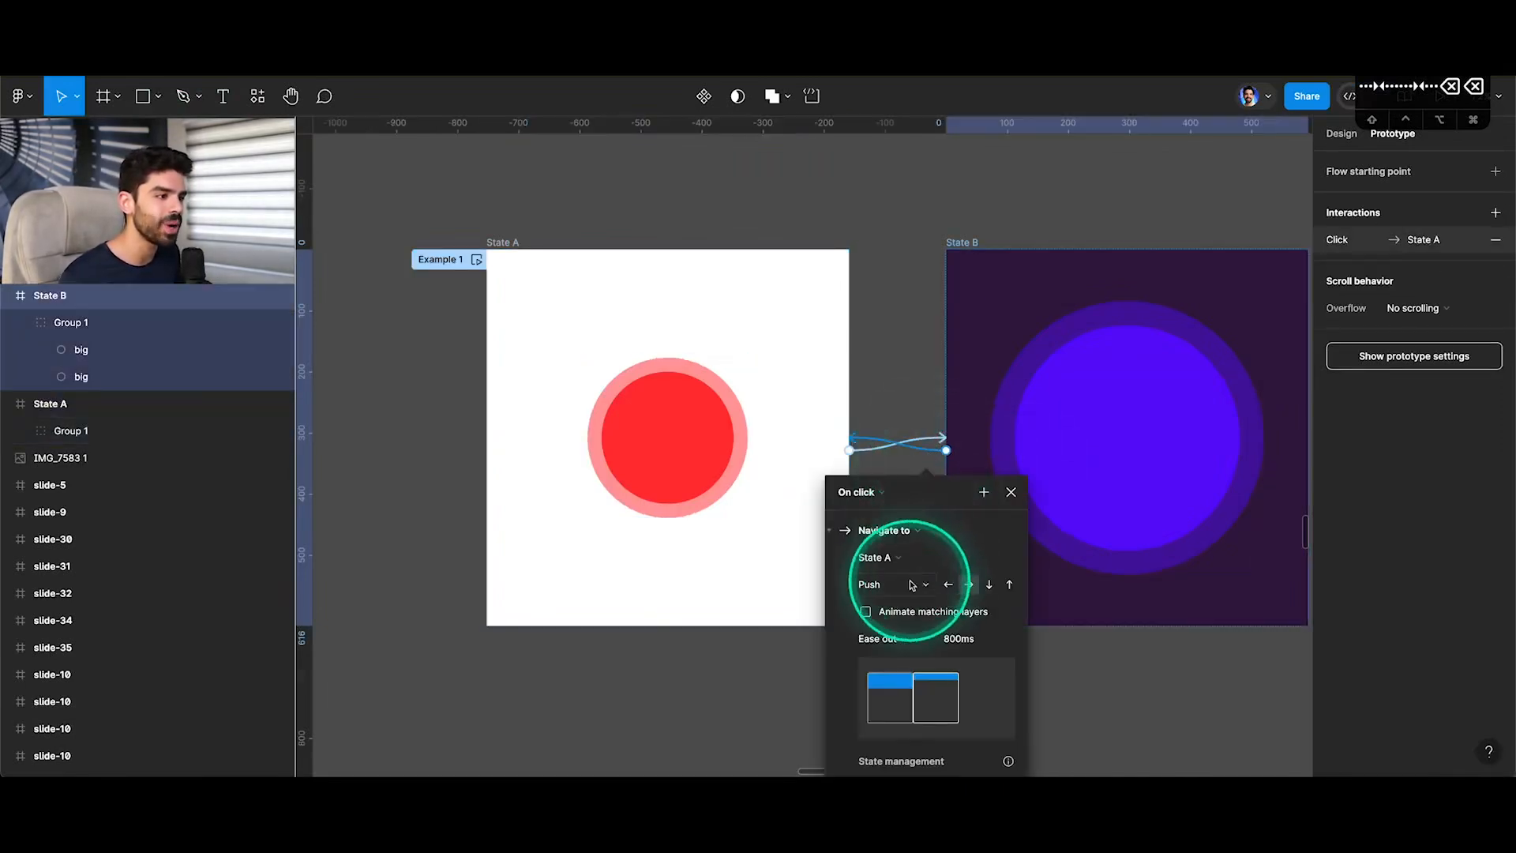
{"action": "left_click", "coordinate": [907, 584]}
{"action": "left_click", "coordinate": [907, 622]}
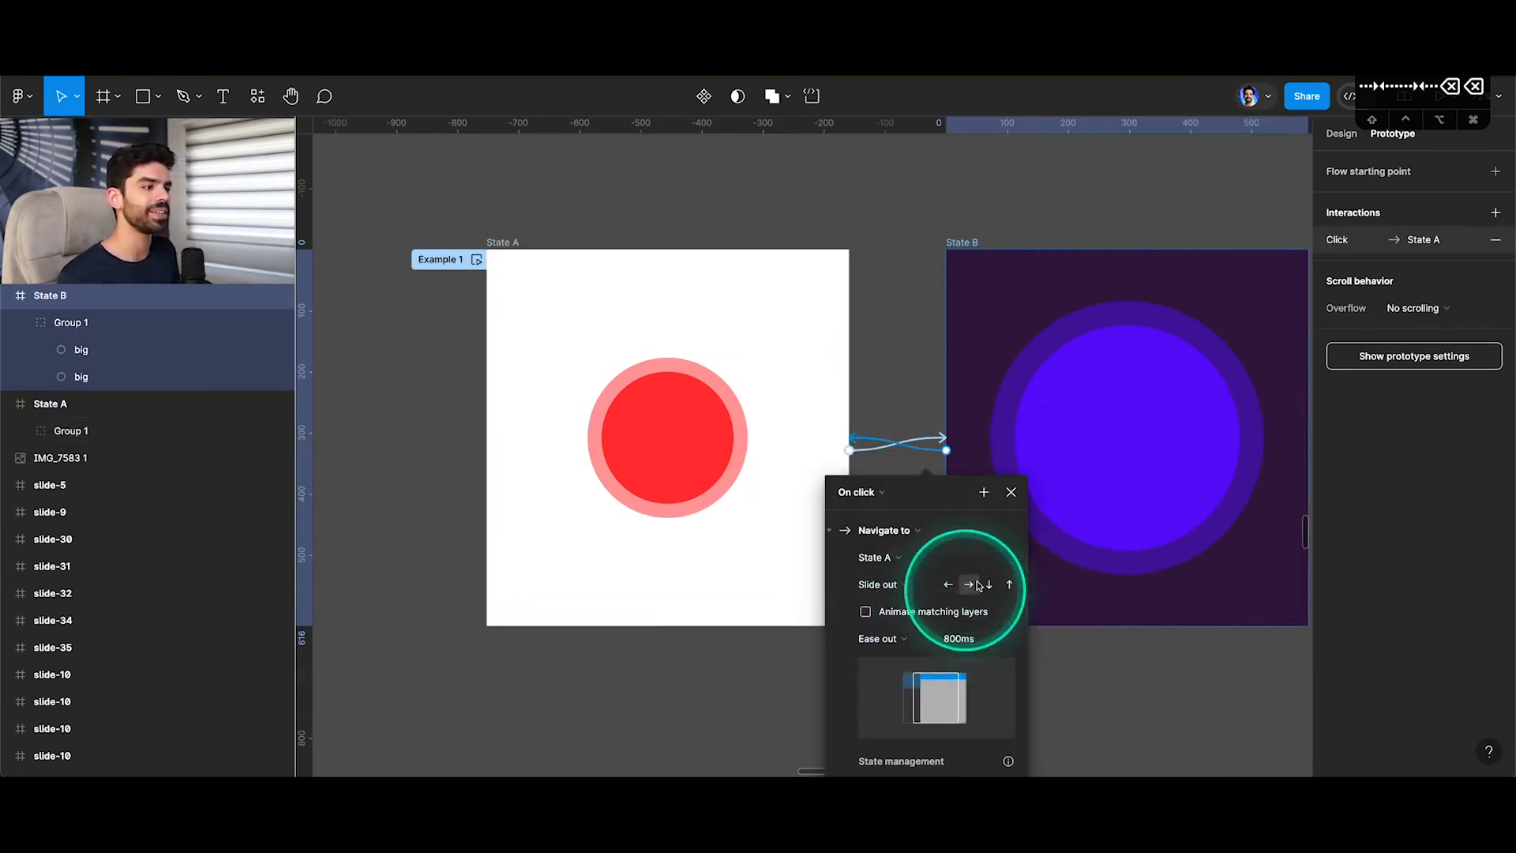
{"action": "left_click_drag", "start_coordinate": [961, 638], "coordinate": [937, 635]}
{"action": "type", "text": "300"}
{"action": "scroll", "coordinate": [940, 626], "scroll_direction": "up", "scroll_amount": 3}
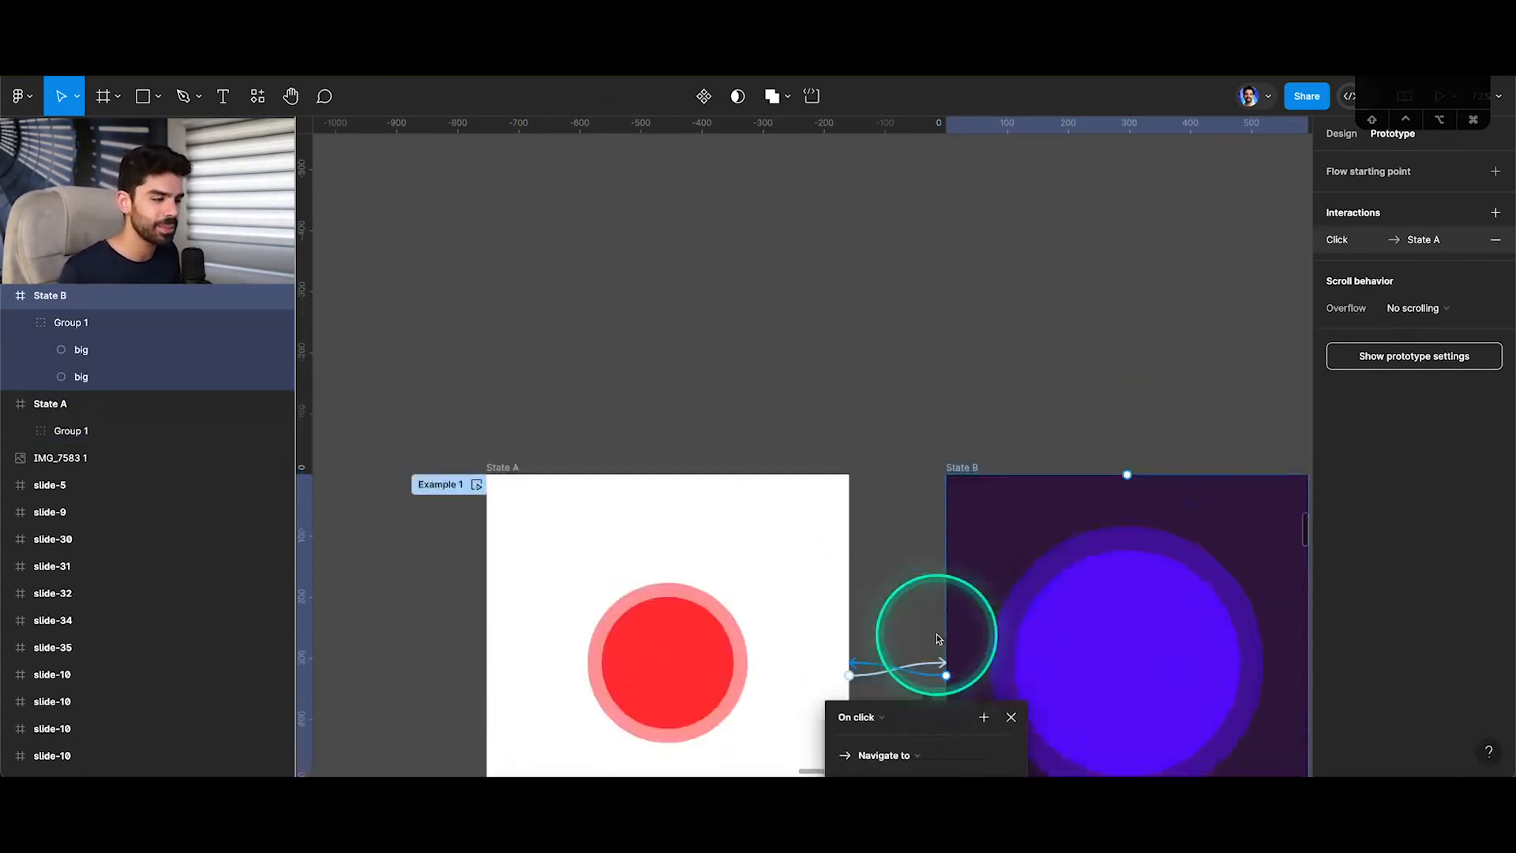
{"action": "scroll", "coordinate": [972, 567], "scroll_direction": "down", "scroll_amount": 3}
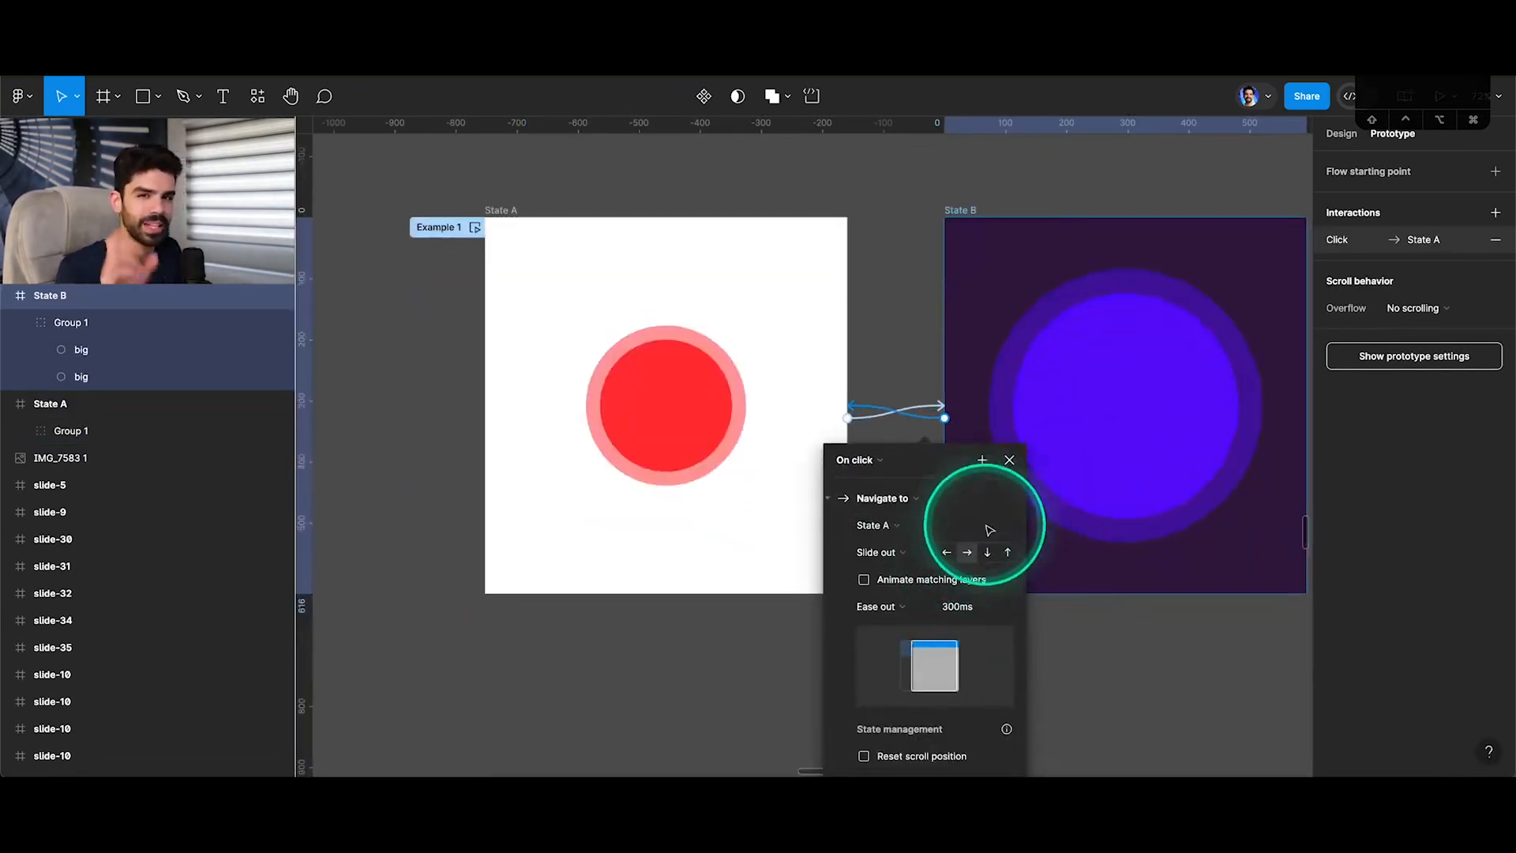
{"action": "left_click", "coordinate": [1010, 458]}
Preview the Slide in and Slide out transitions in the prototype, and return to the design file.
{"action": "left_click", "coordinate": [324, 30]}
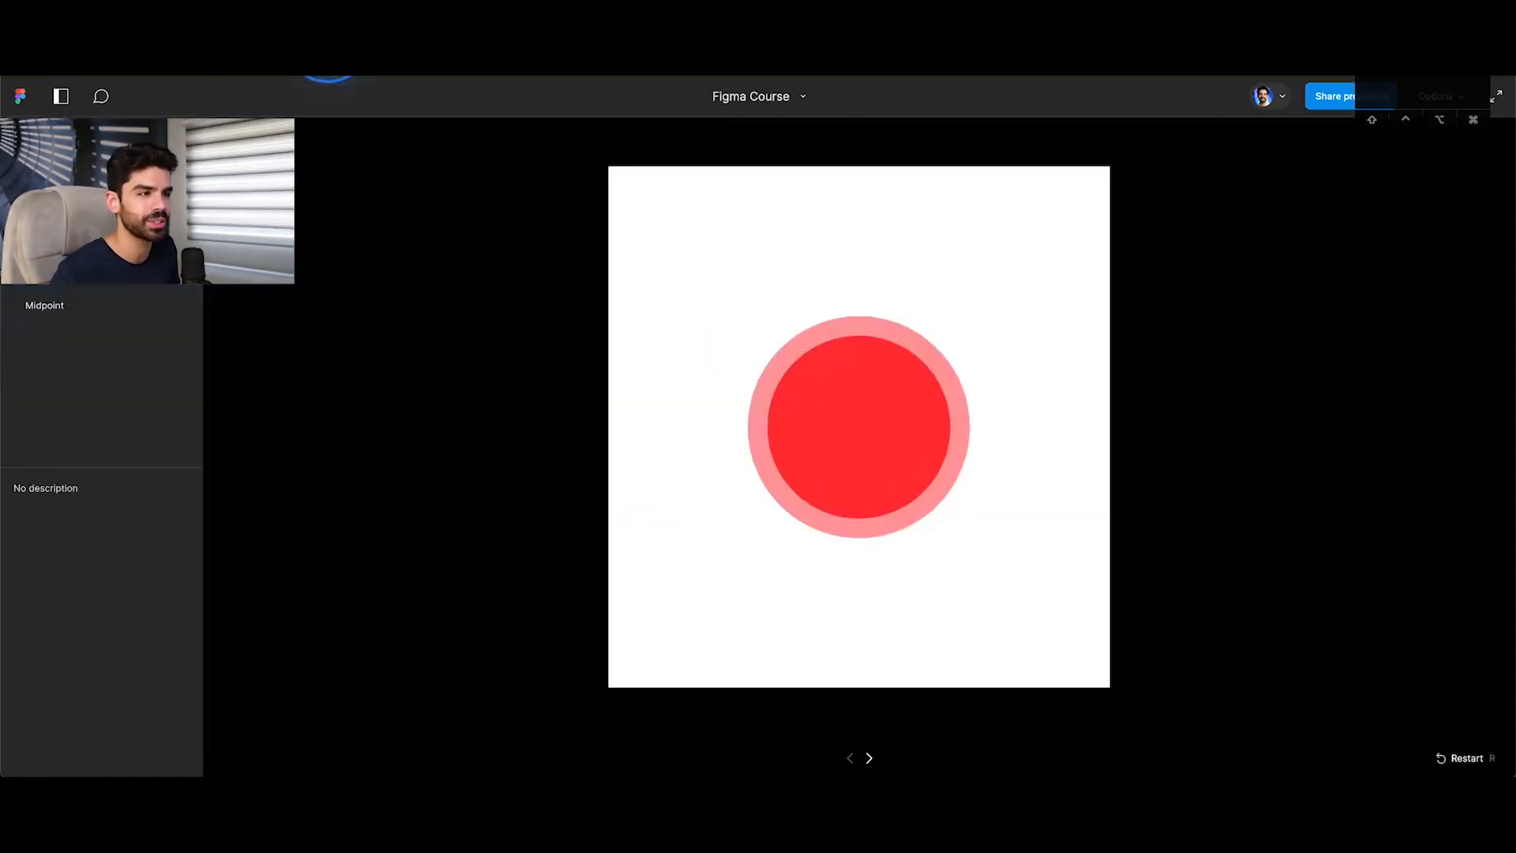
{"action": "left_click", "coordinate": [1002, 420]}
{"action": "left_click", "coordinate": [998, 418]}
{"action": "left_click", "coordinate": [995, 415]}
{"action": "left_click", "coordinate": [996, 416]}
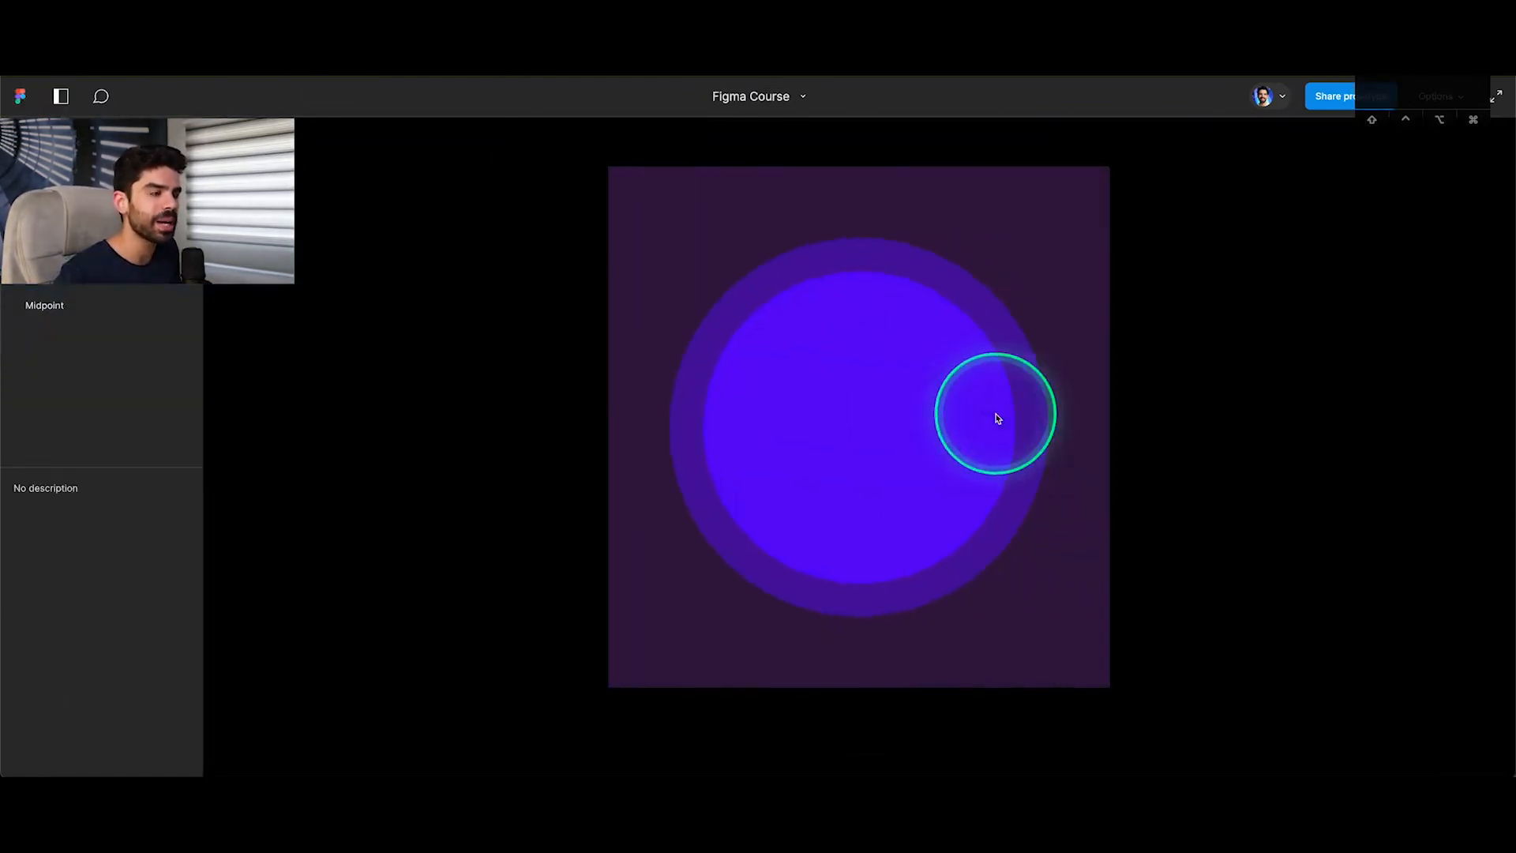
{"action": "left_click", "coordinate": [940, 386]}
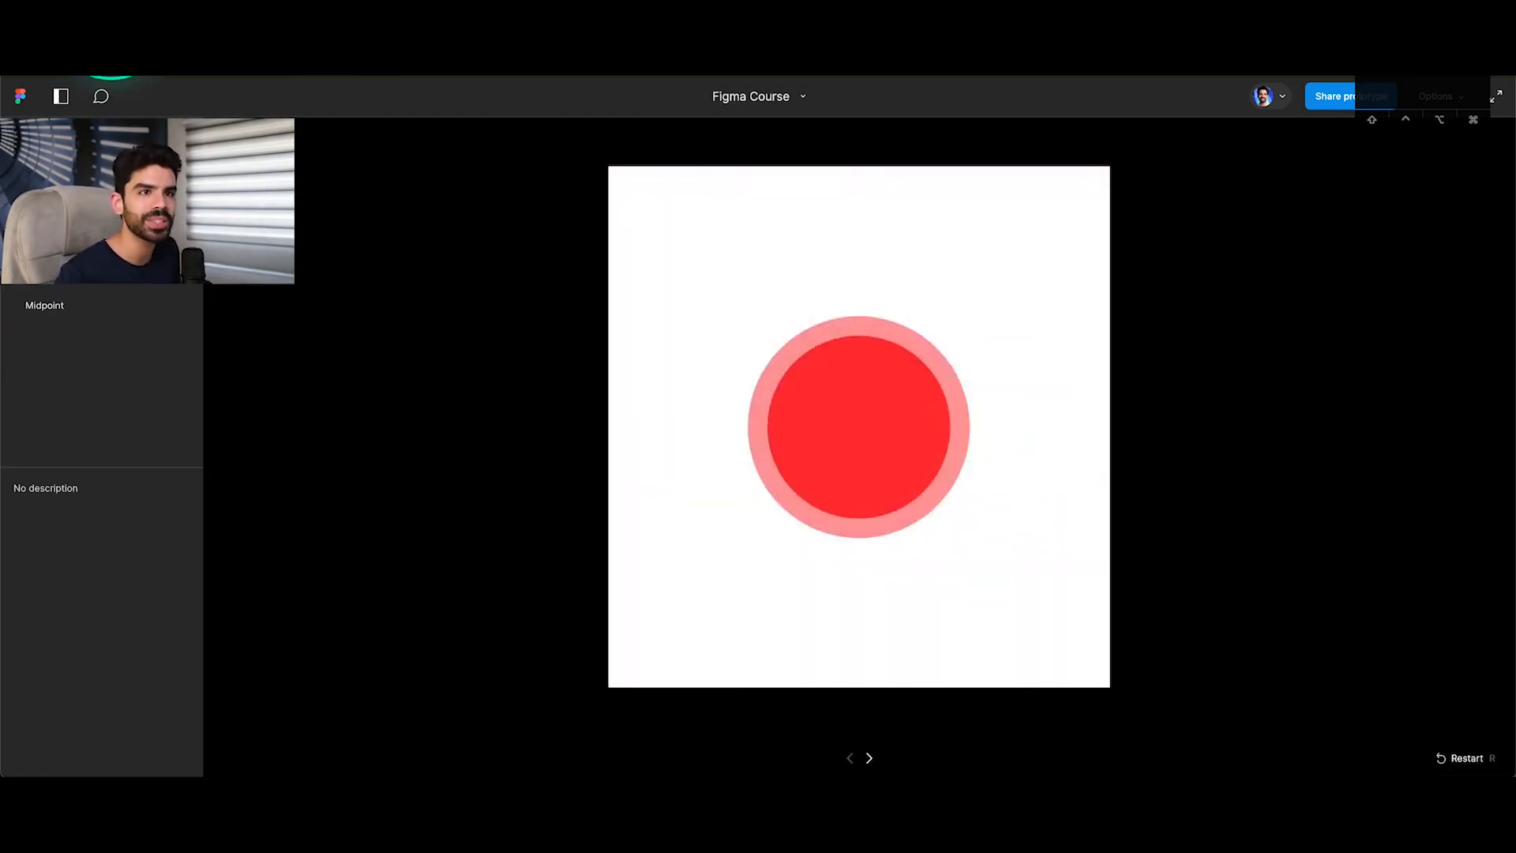
{"action": "left_click", "coordinate": [110, 19]}
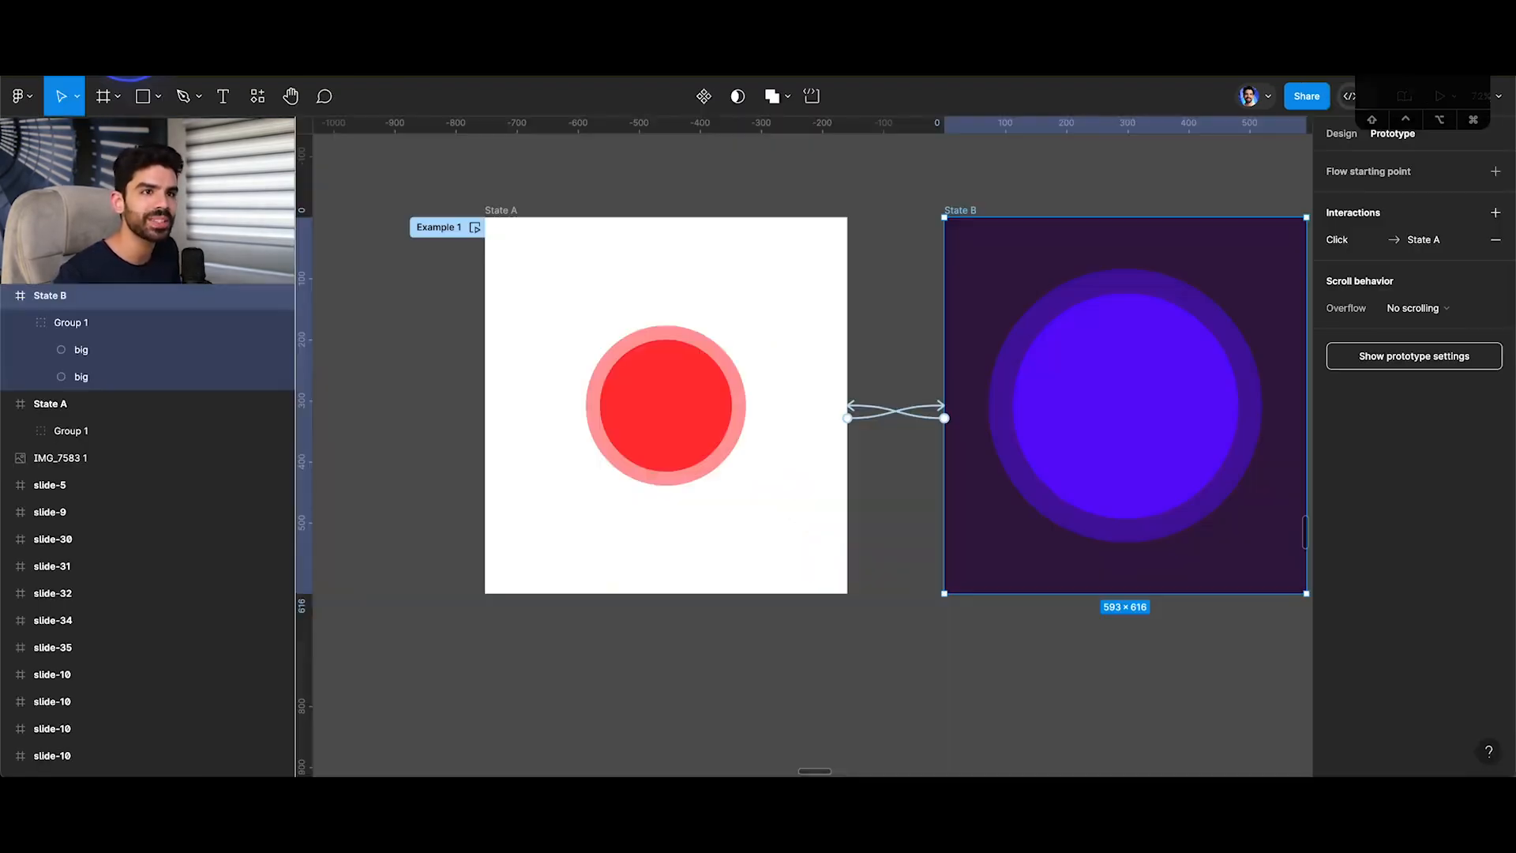
Set the State A to State B interaction's duration to 1000 ms and close its settings.
{"action": "left_click", "coordinate": [937, 416]}
{"action": "left_click", "coordinate": [965, 595]}
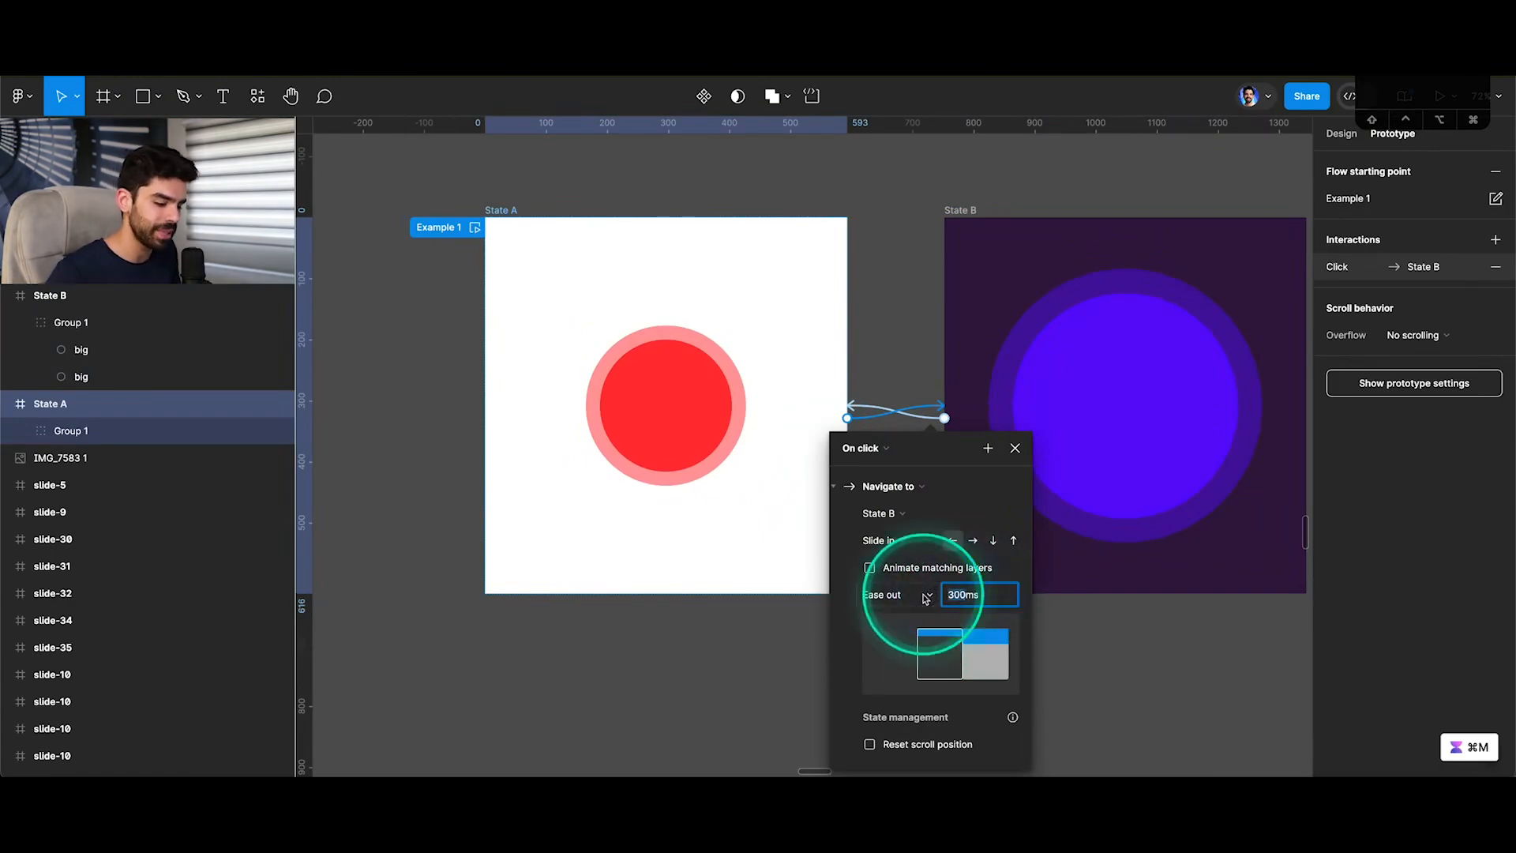
{"action": "left_click", "coordinate": [1015, 447]}
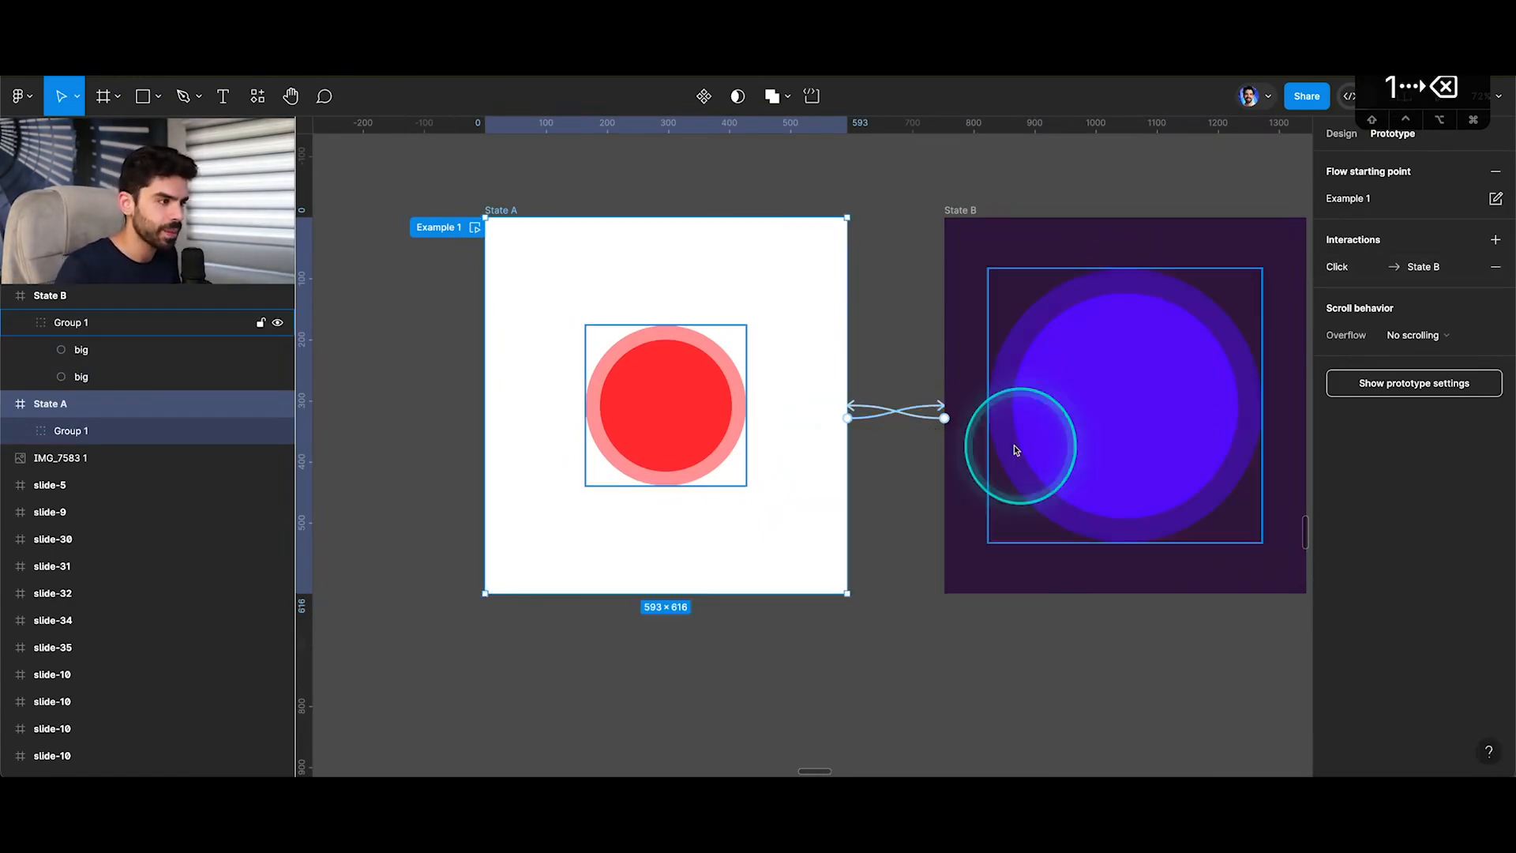
Set the State B to State A interaction's duration to 1s.
{"action": "left_click", "coordinate": [925, 416]}
{"action": "left_click_drag", "start_coordinate": [965, 603], "coordinate": [924, 600]}
{"action": "type", "text": "1s"}
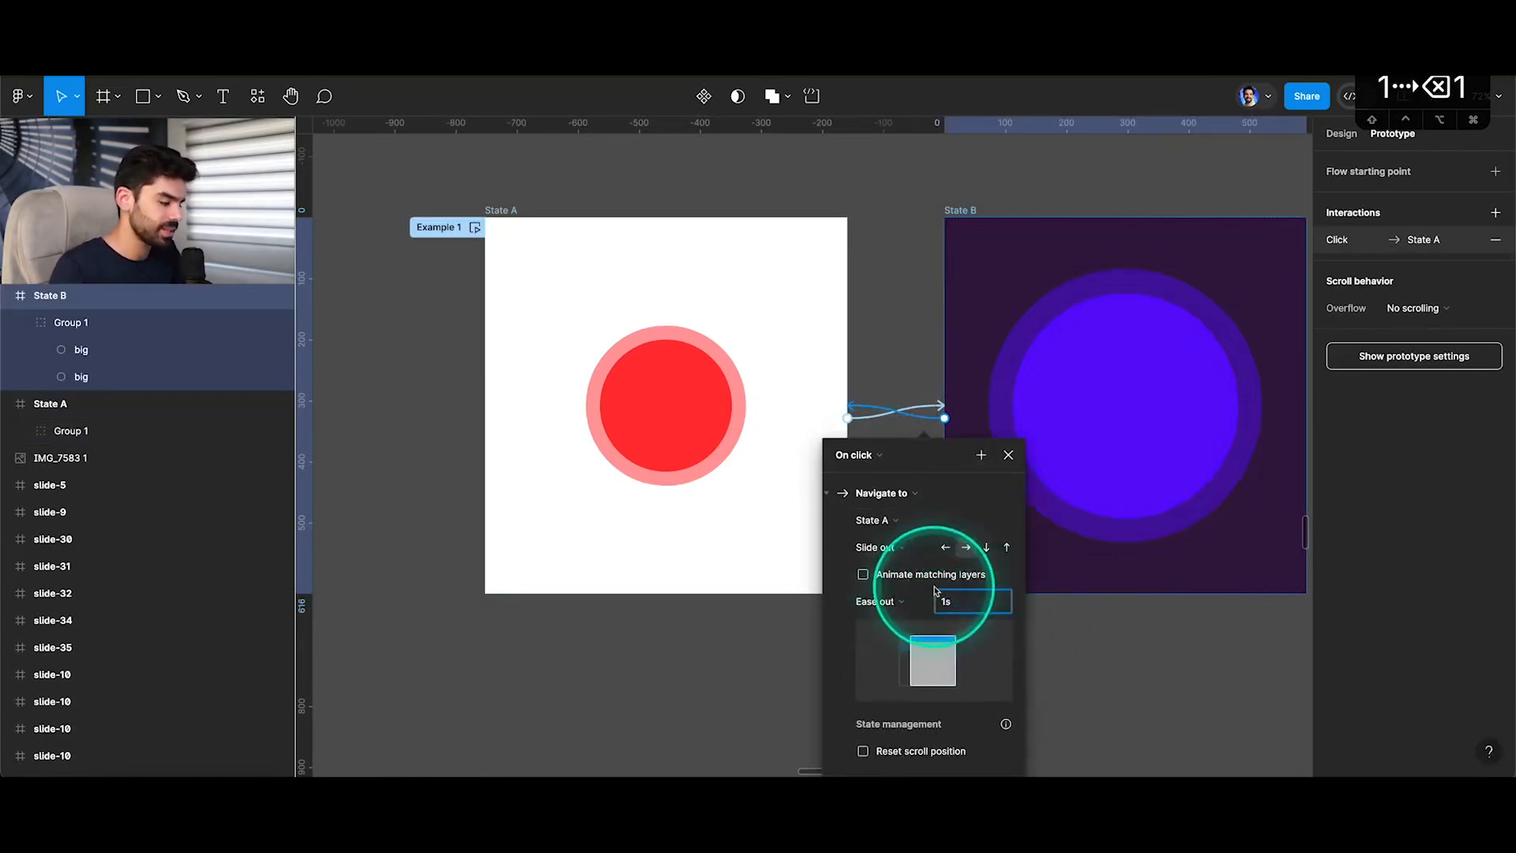
{"action": "key", "text": "Return"}
Preview the slowed-down slide transitions between the two states, and return to the design file.
{"action": "left_click", "coordinate": [324, 32]}
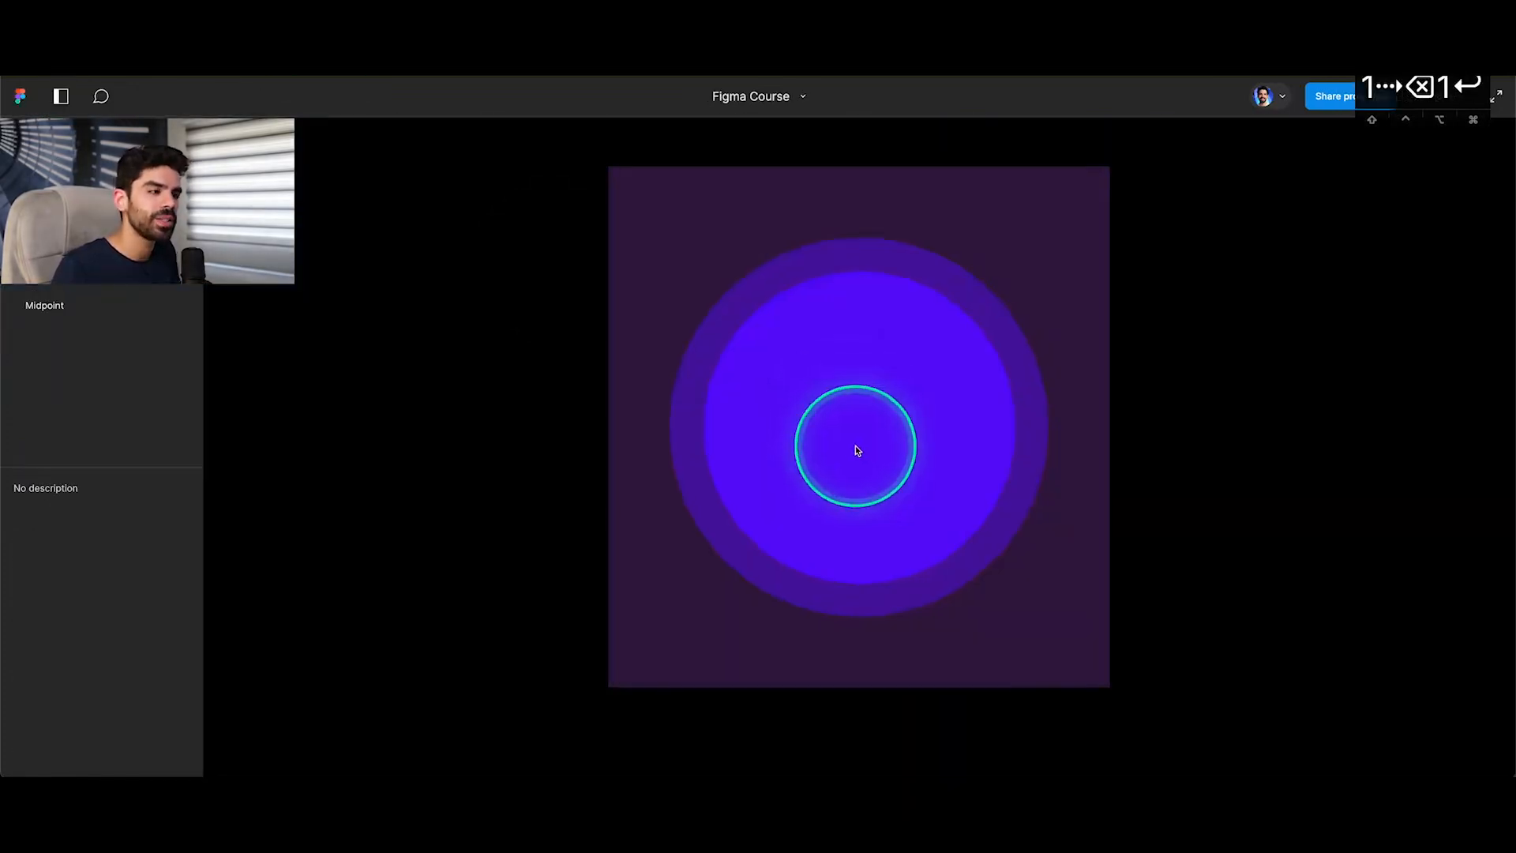
{"action": "left_click", "coordinate": [856, 447]}
{"action": "left_click", "coordinate": [856, 447]}
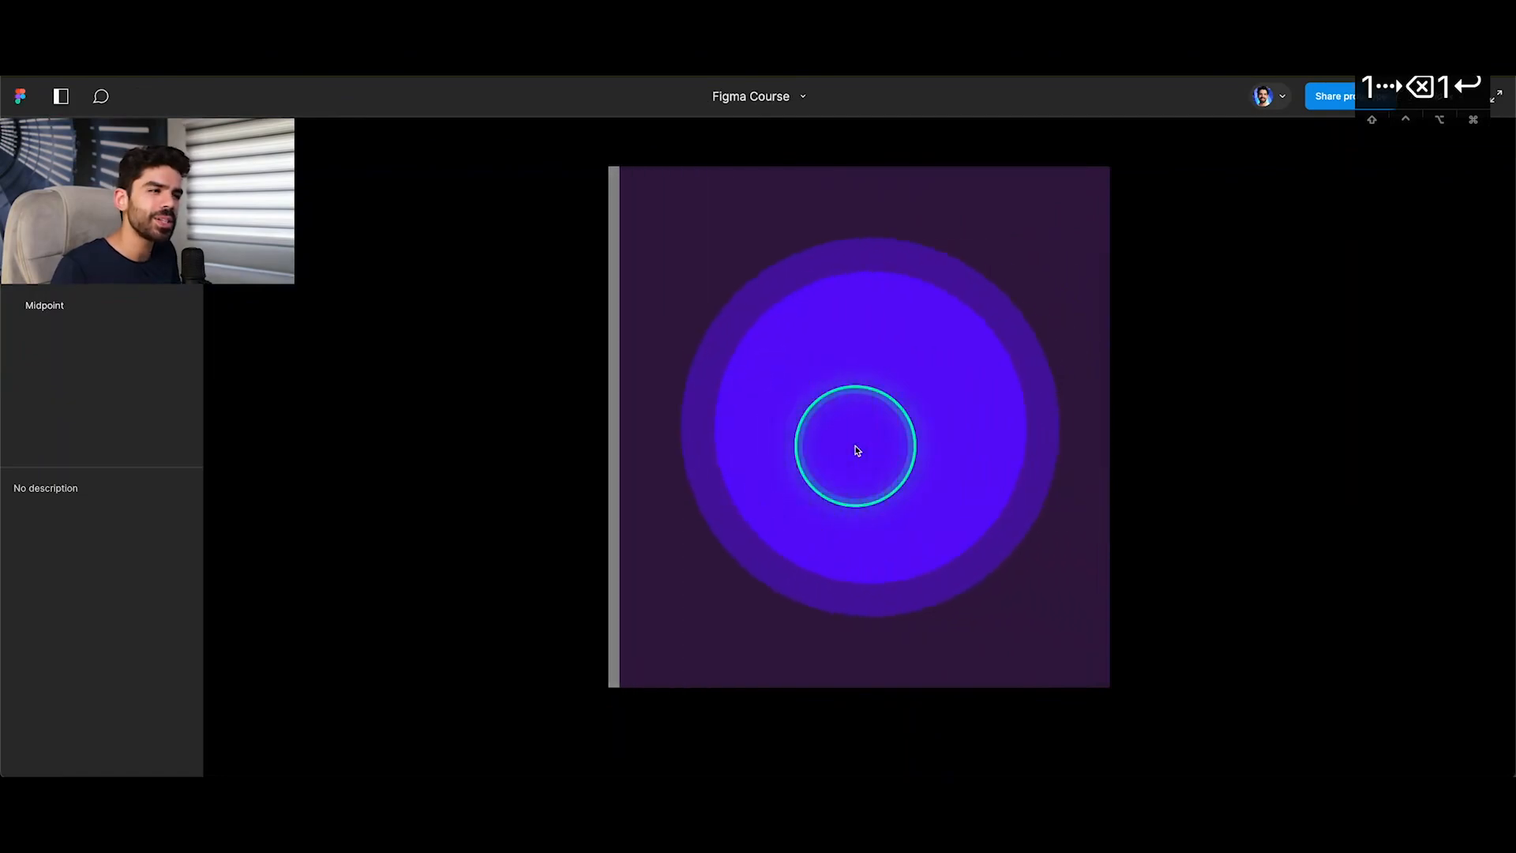
{"action": "left_click", "coordinate": [855, 448]}
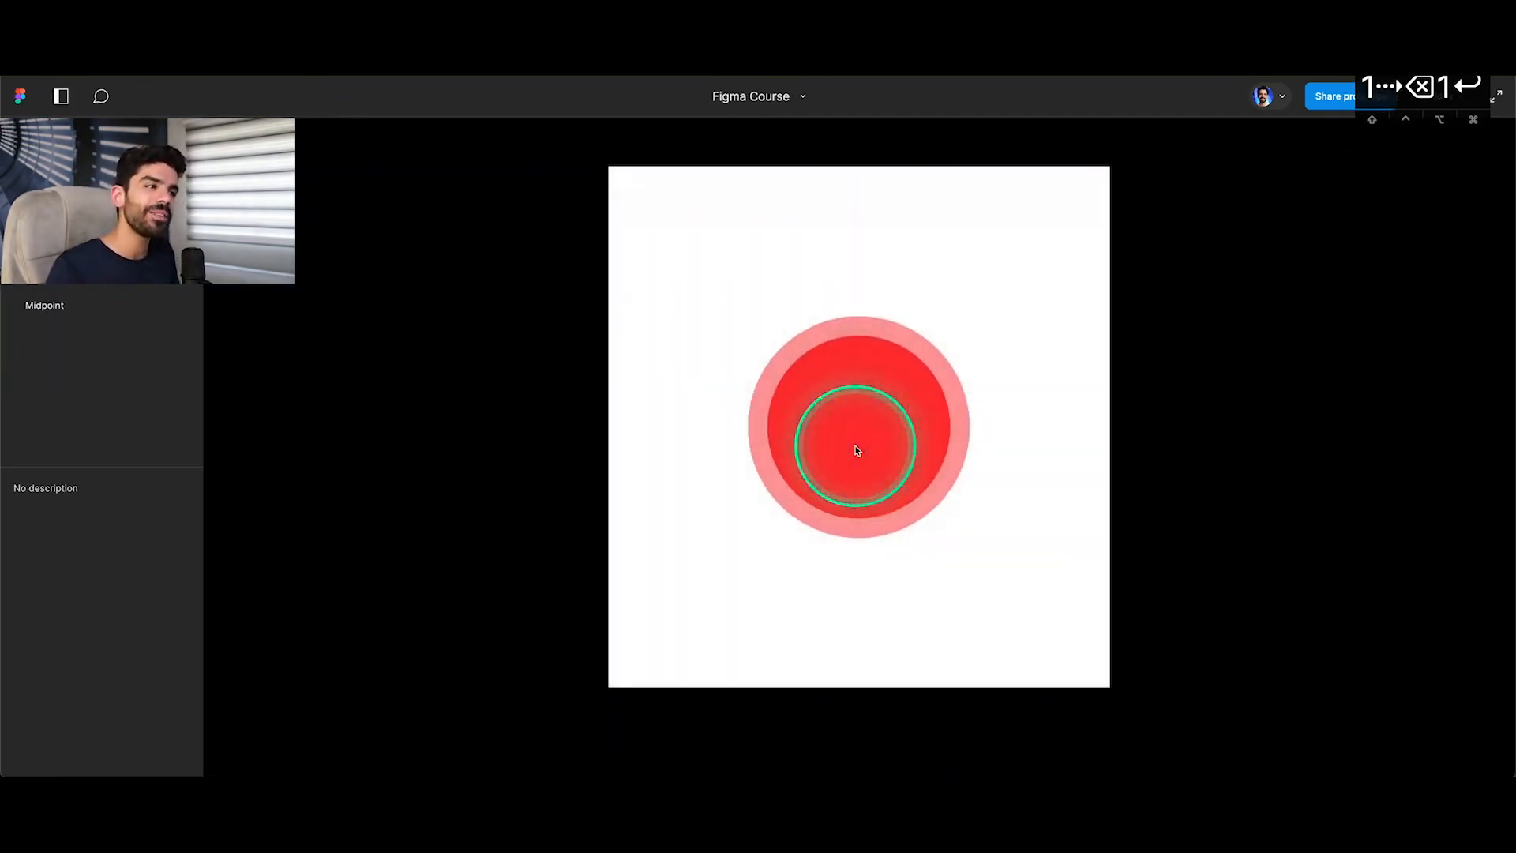
{"action": "left_click", "coordinate": [857, 450]}
{"action": "left_click", "coordinate": [857, 447]}
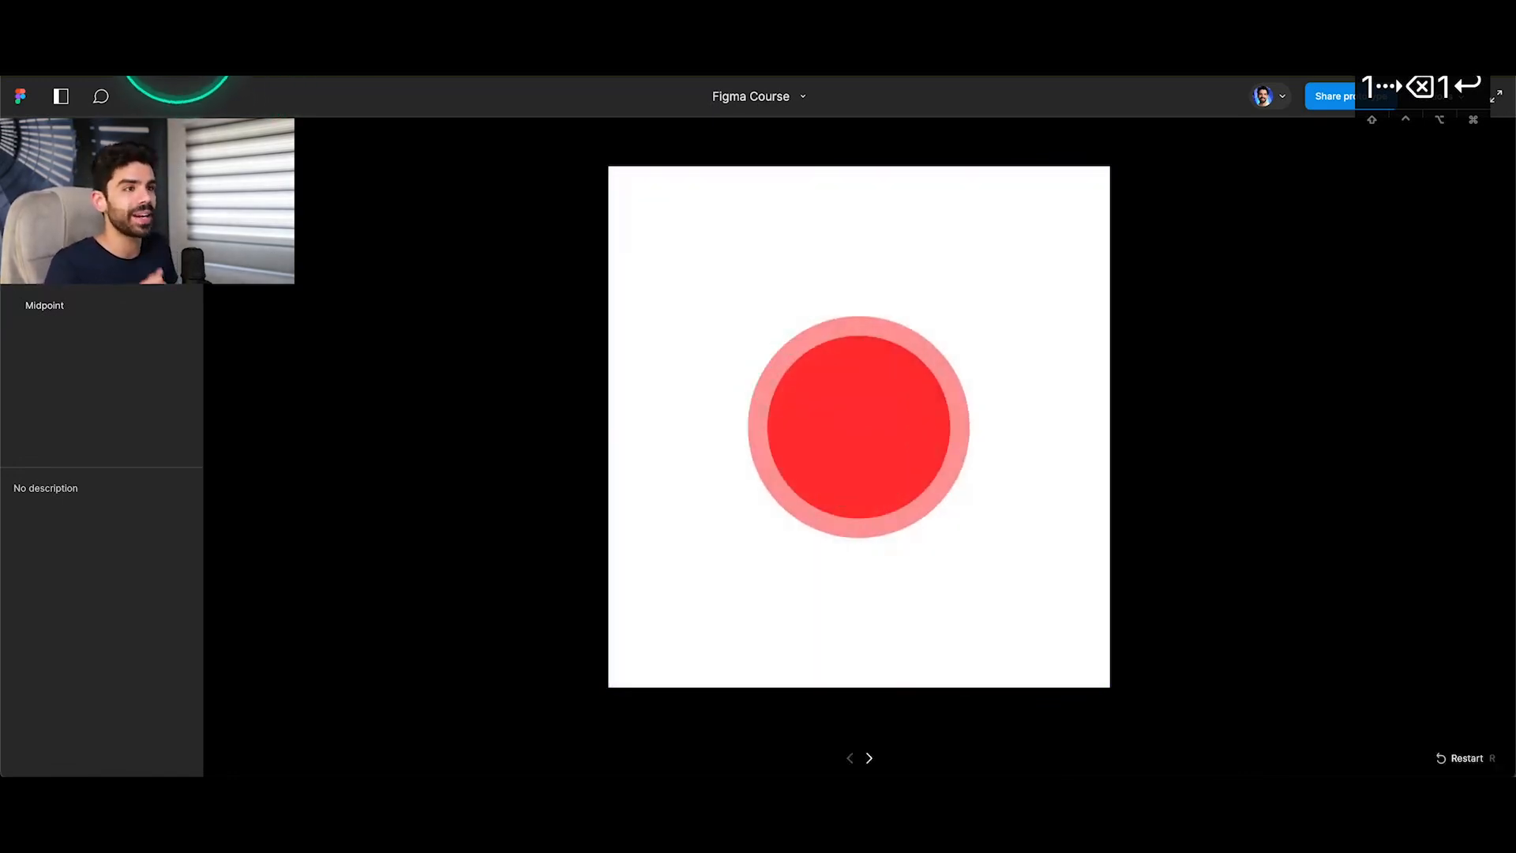
{"action": "left_click", "coordinate": [178, 47]}
Review the easing options available for the State A to State B interaction and close its settings without choosing another.
{"action": "left_click", "coordinate": [506, 210]}
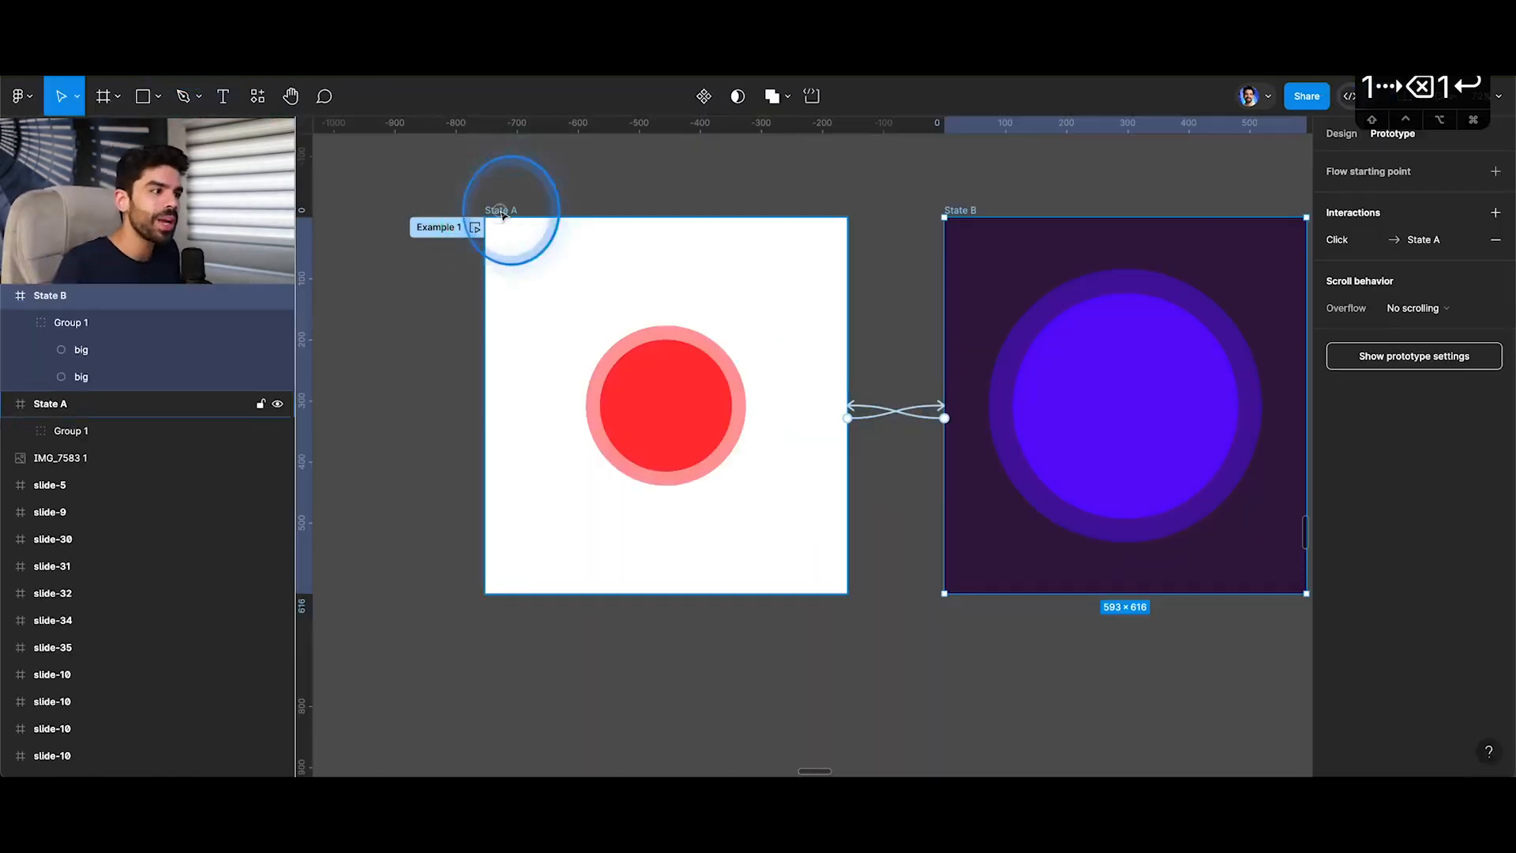
{"action": "left_click", "coordinate": [936, 410]}
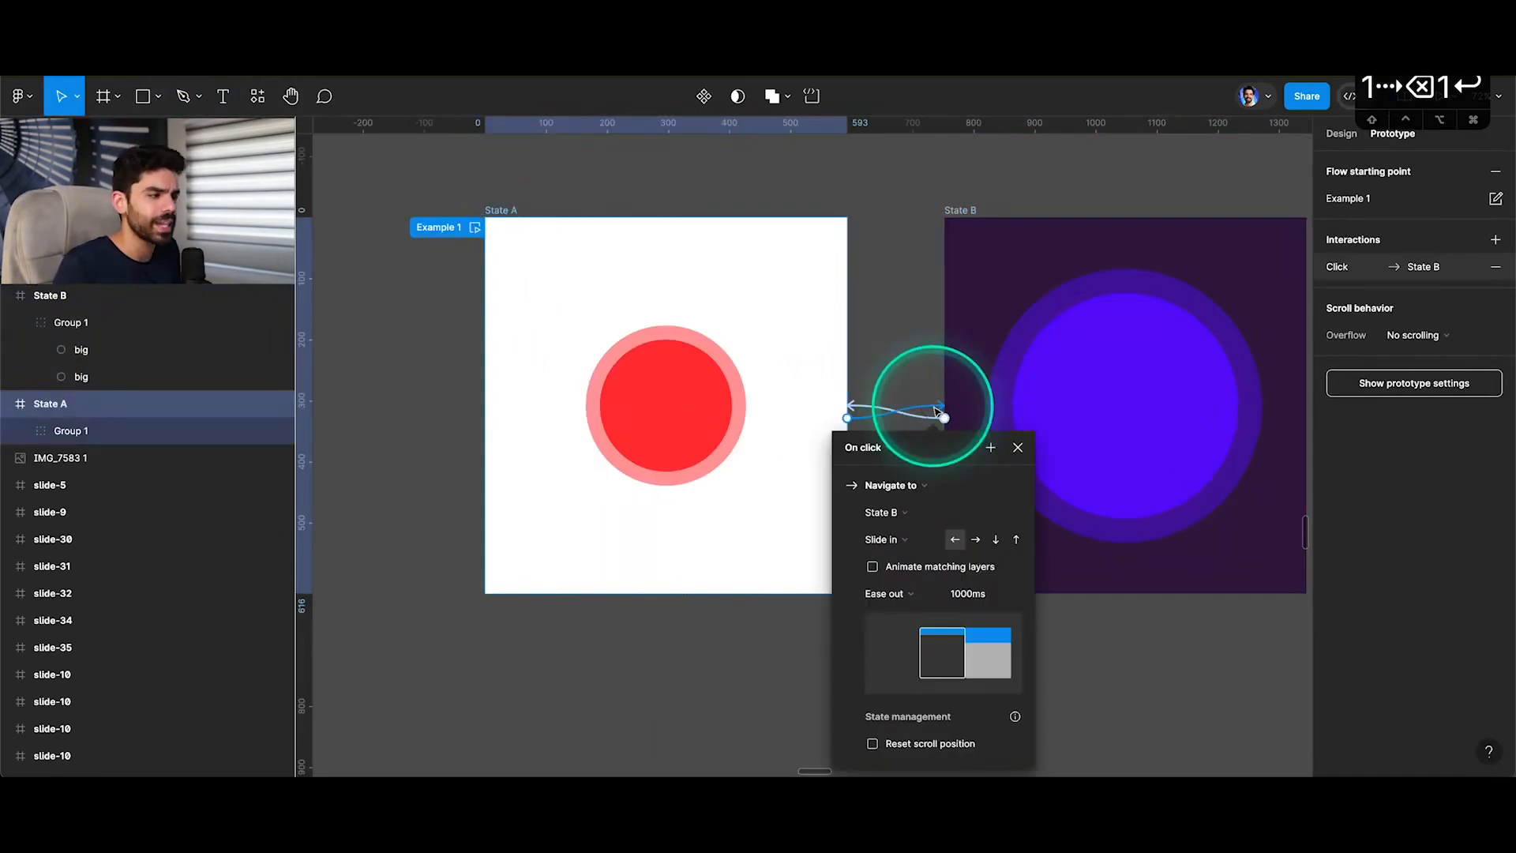
{"action": "left_click", "coordinate": [903, 598]}
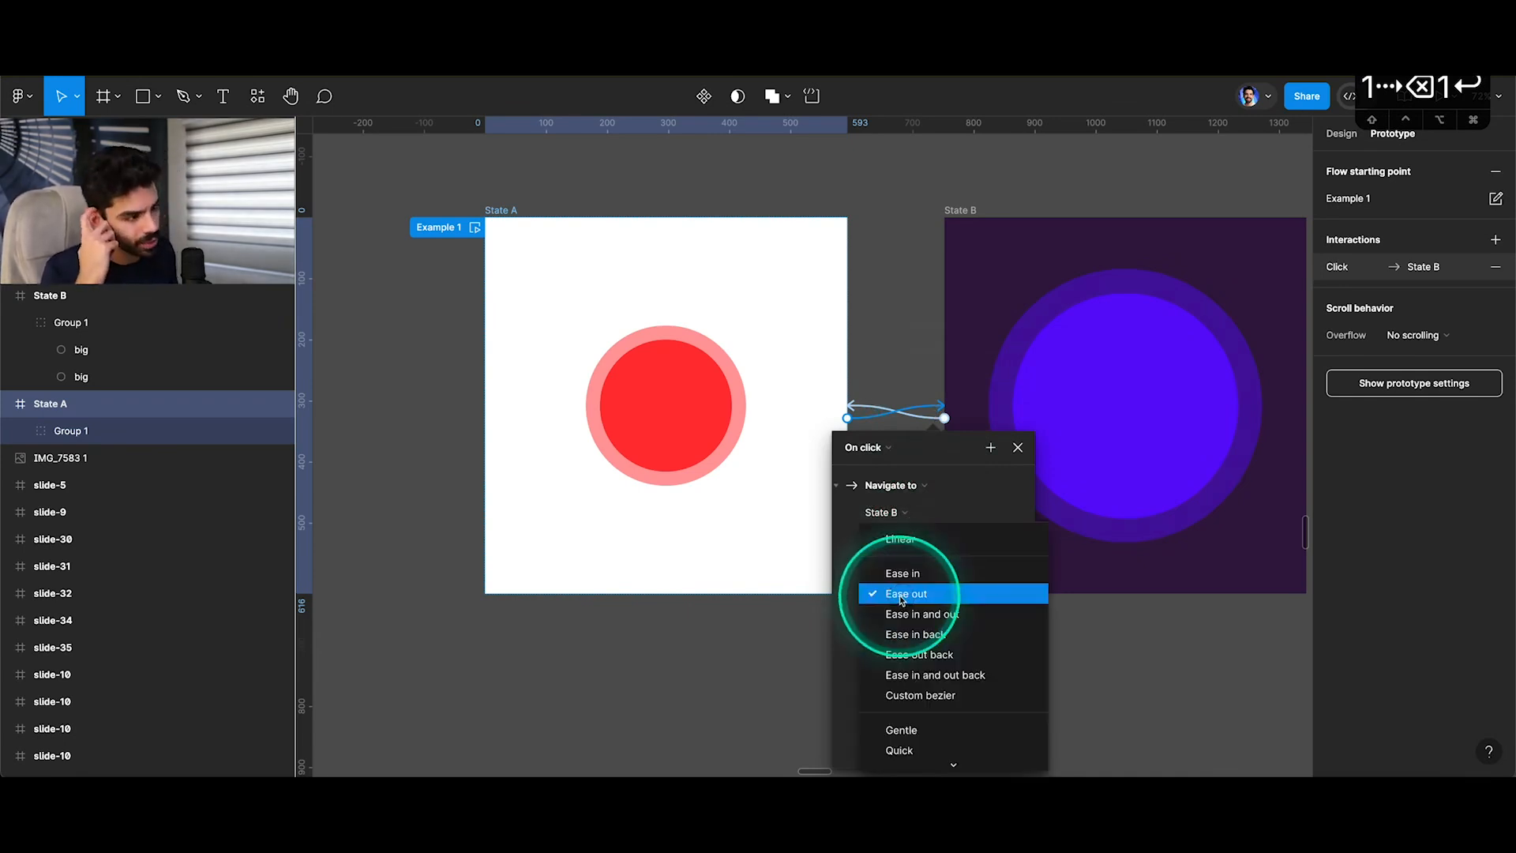
{"action": "left_click", "coordinate": [1017, 448]}
{"action": "left_click", "coordinate": [1017, 448]}
Add a flow starting point named Bezeier2 to Frame 1019, the Bezier Presets slide.
{"action": "scroll", "coordinate": [905, 457], "scroll_direction": "down", "scroll_amount": 2}
{"action": "scroll", "coordinate": [904, 454], "scroll_direction": "down", "scroll_amount": 4}
{"action": "scroll", "coordinate": [905, 452], "scroll_direction": "right", "scroll_amount": 5}
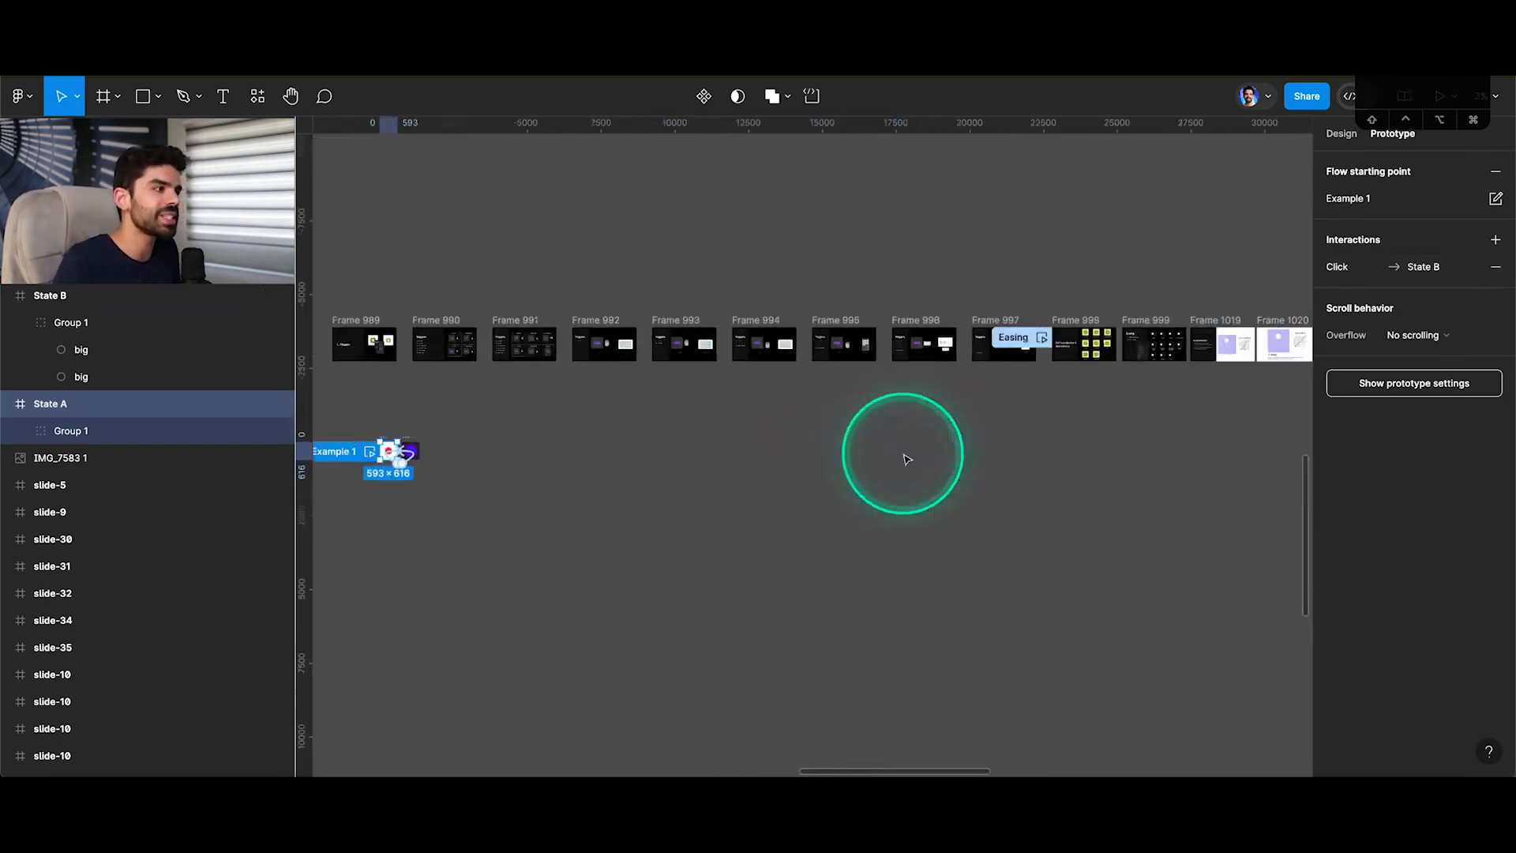
{"action": "scroll", "coordinate": [839, 348], "scroll_direction": "up", "scroll_amount": 3}
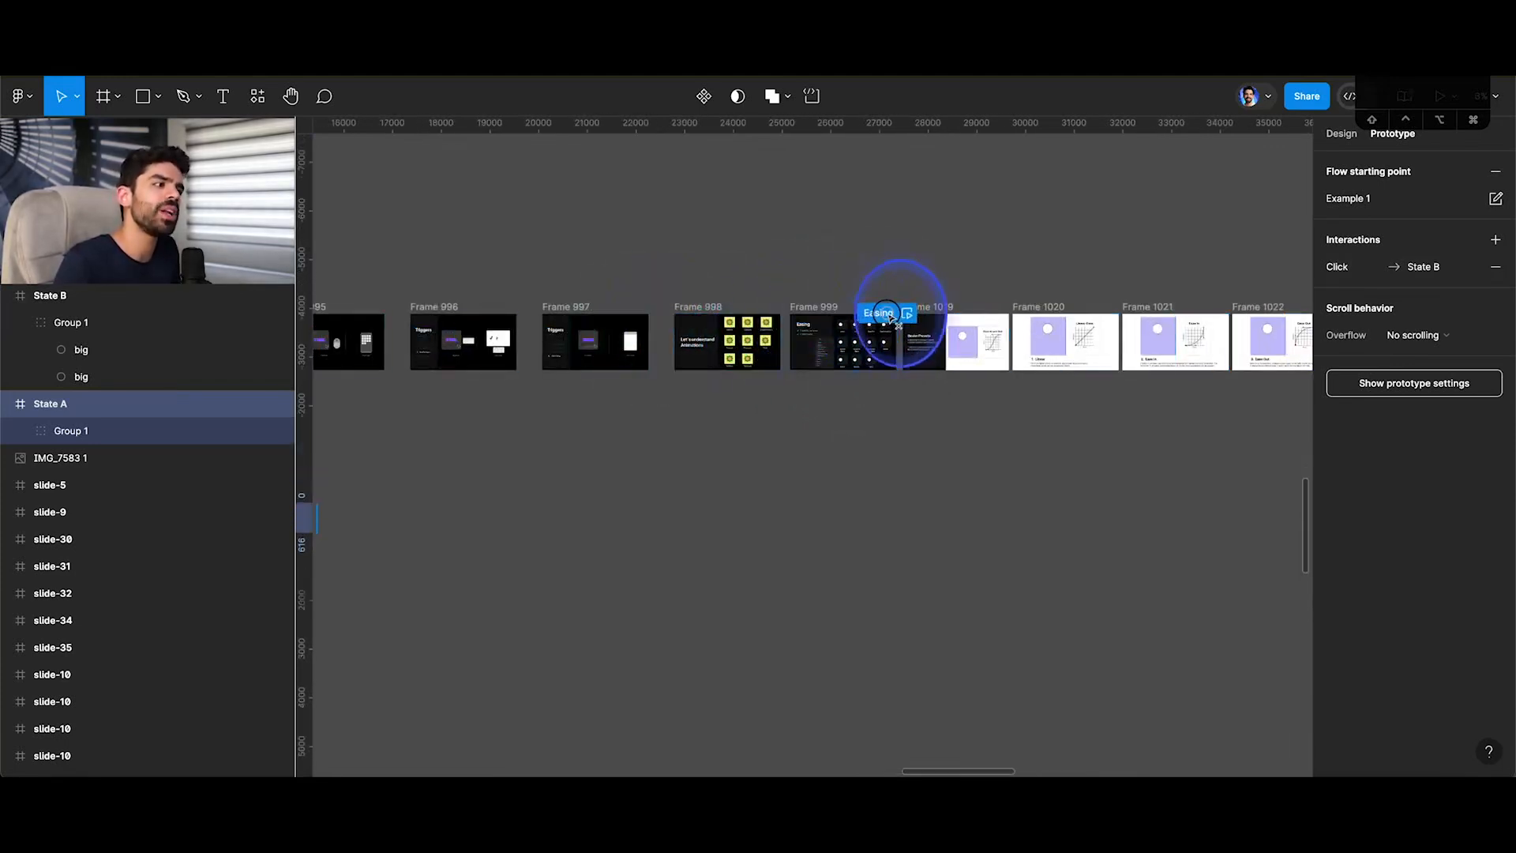
{"action": "left_click", "coordinate": [945, 308]}
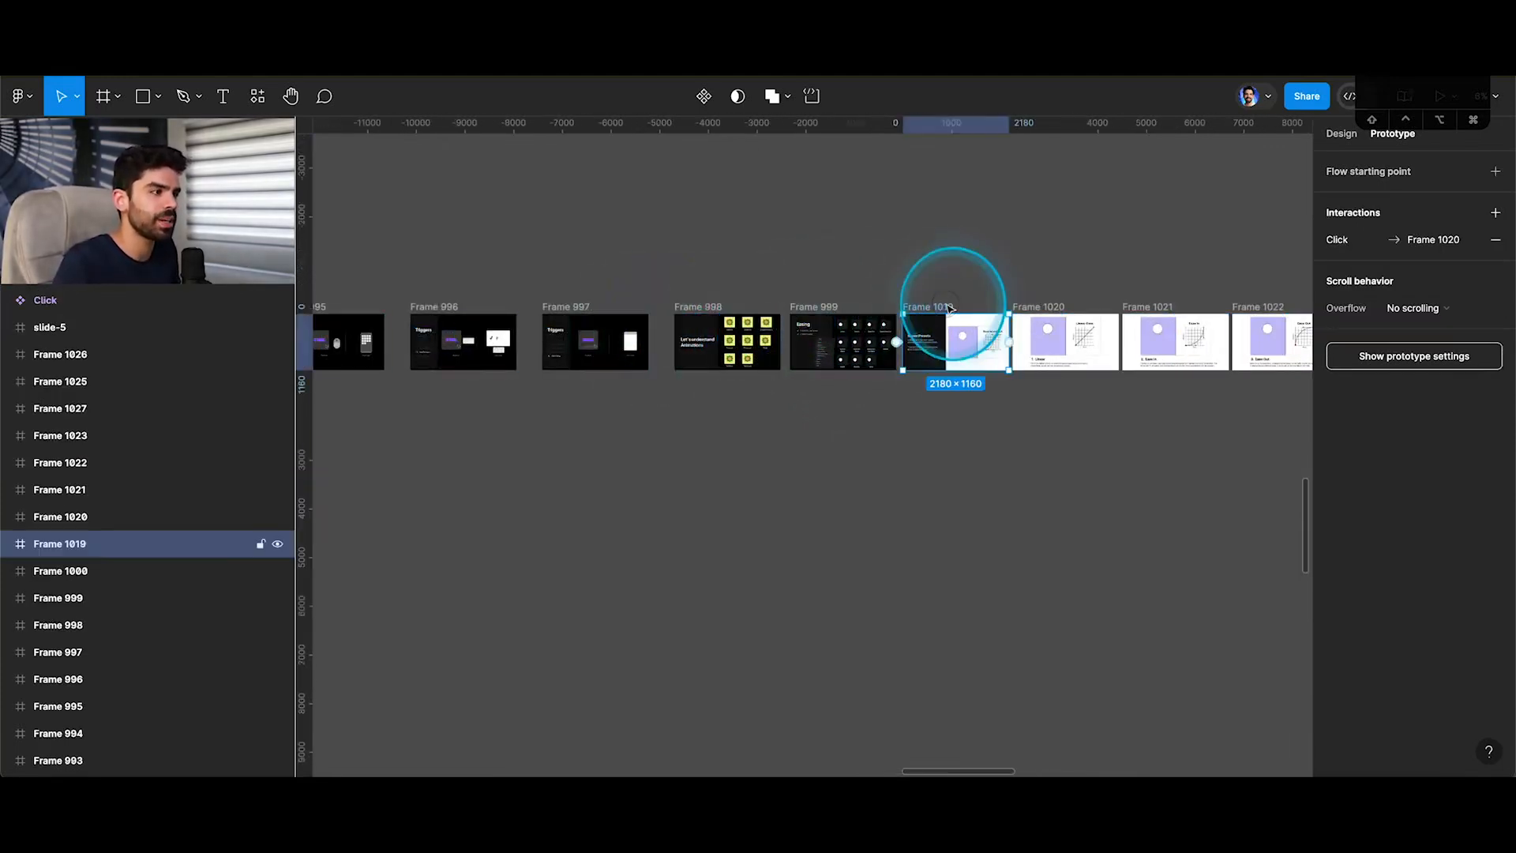
{"action": "left_click", "coordinate": [1135, 232]}
{"action": "key", "text": "shift+e"}
{"action": "key", "text": "shift+e"}
{"action": "key", "text": "shift+e"}
{"action": "scroll", "coordinate": [936, 300], "scroll_direction": "down", "scroll_amount": 3}
{"action": "left_click", "coordinate": [936, 300]}
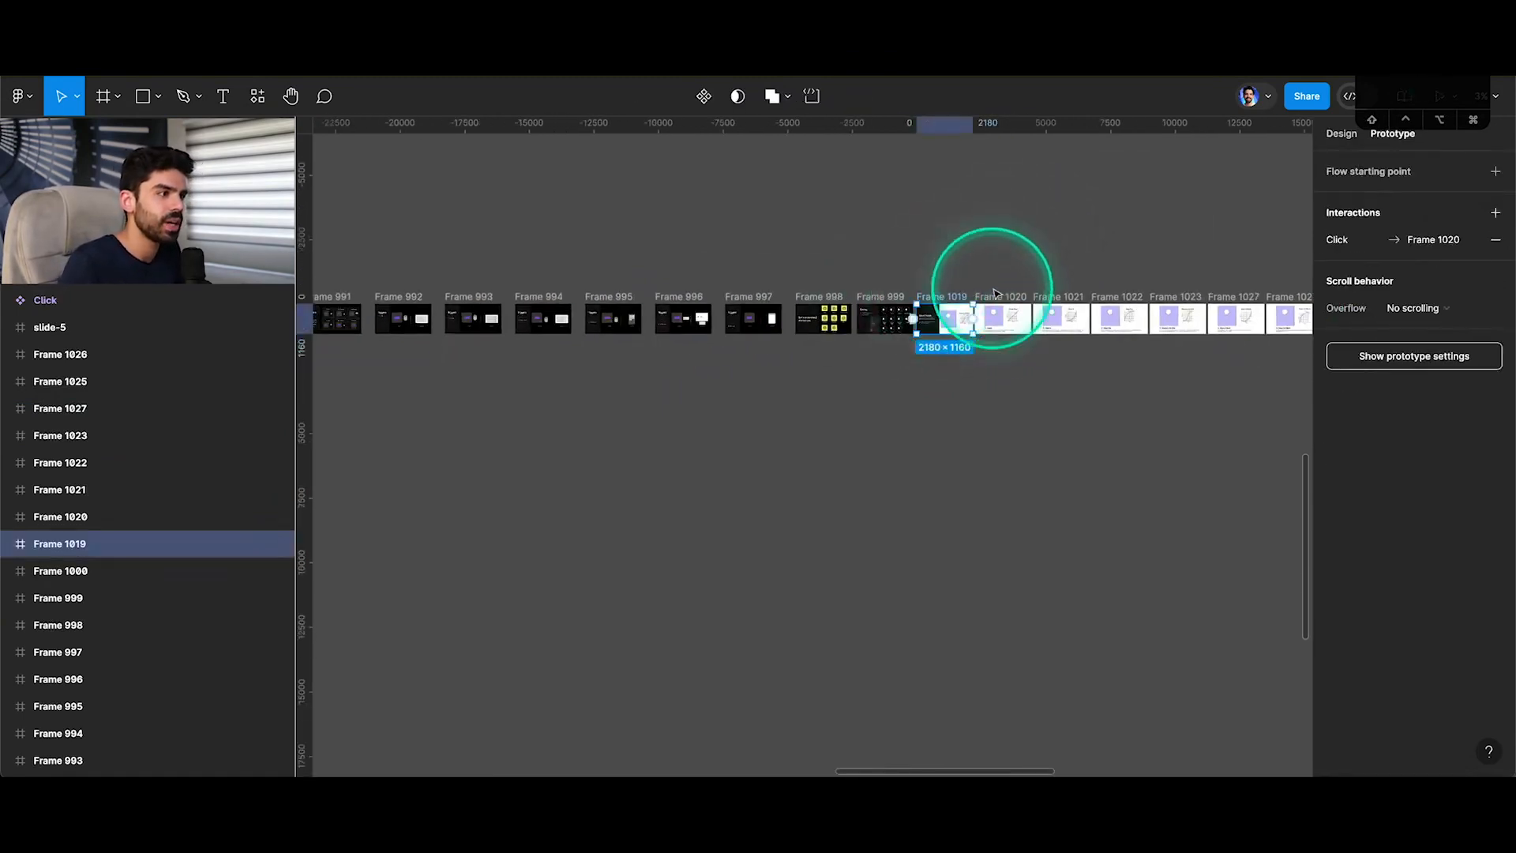
{"action": "scroll", "coordinate": [964, 298], "scroll_direction": "up", "scroll_amount": 5}
{"action": "left_click", "coordinate": [1495, 171]}
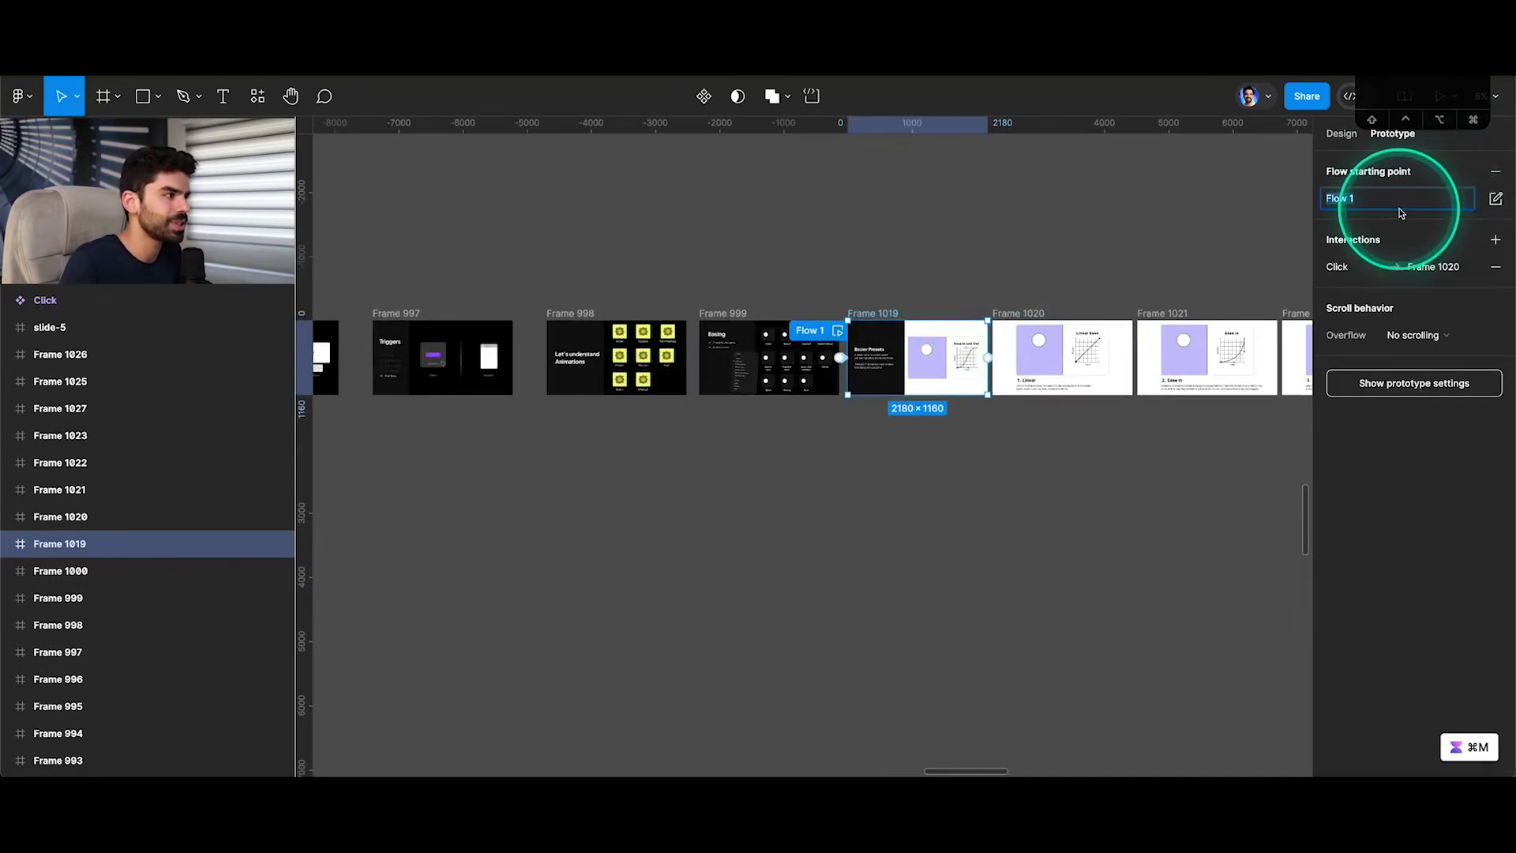
{"action": "key", "text": "Return"}
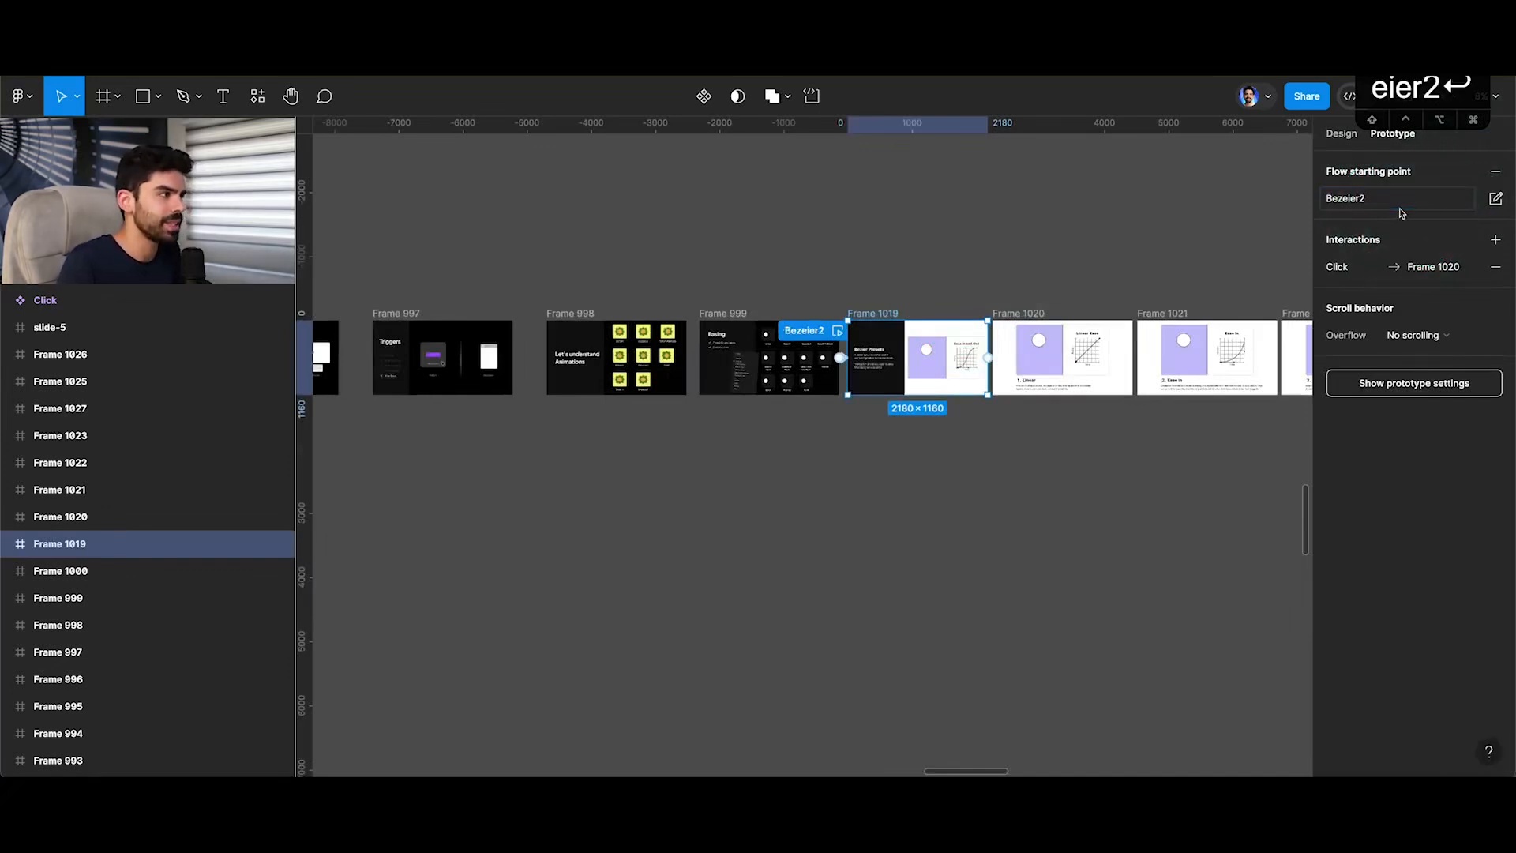
Switch to the prototype preview and run the Bezeier2 flow to present the Bezier Presets slide.
{"action": "left_click", "coordinate": [267, 30]}
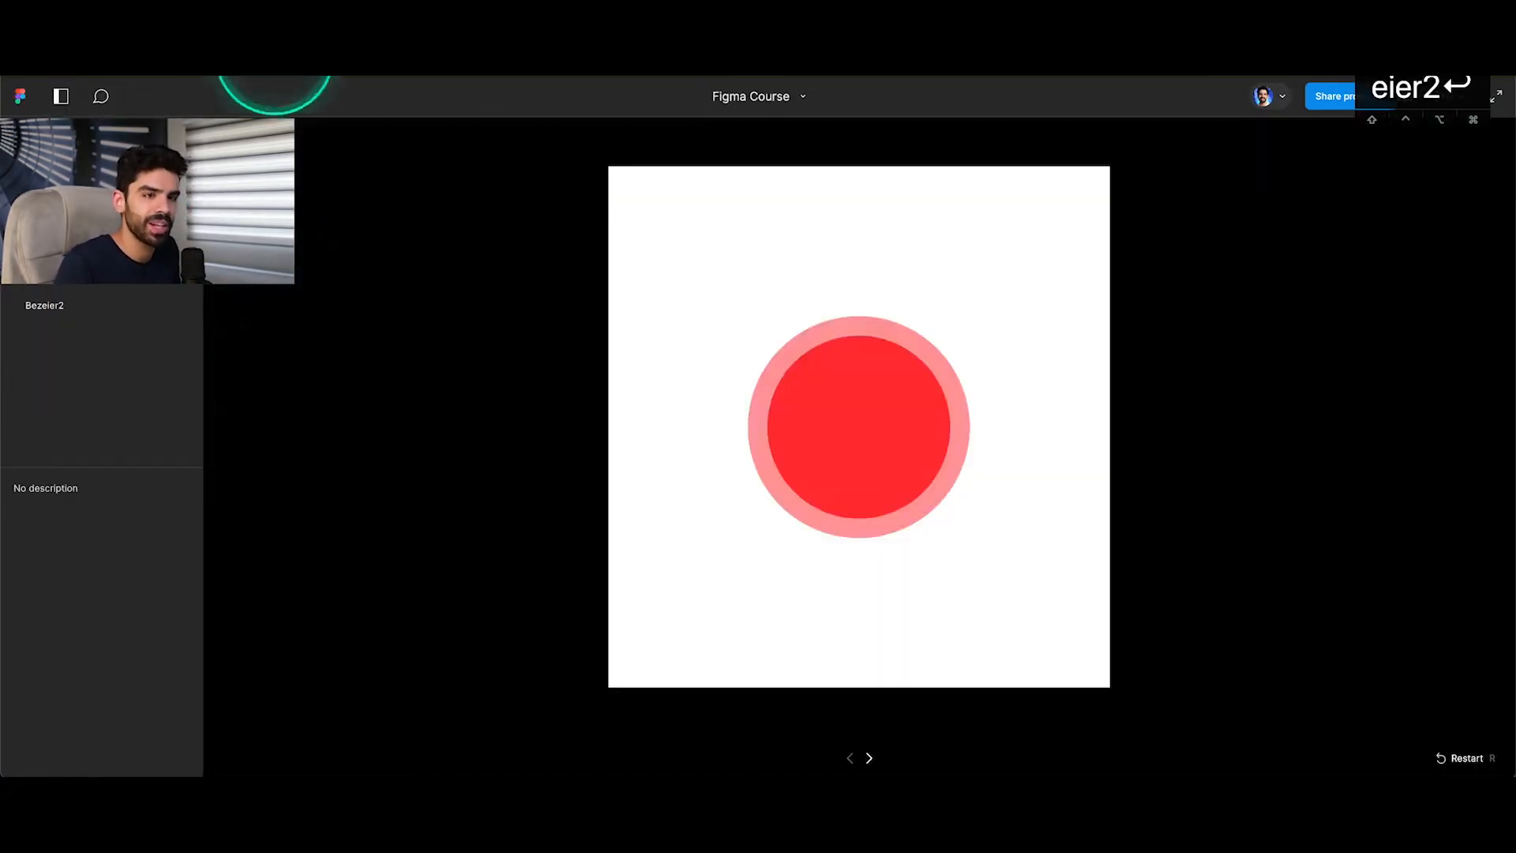
{"action": "left_click", "coordinate": [78, 305]}
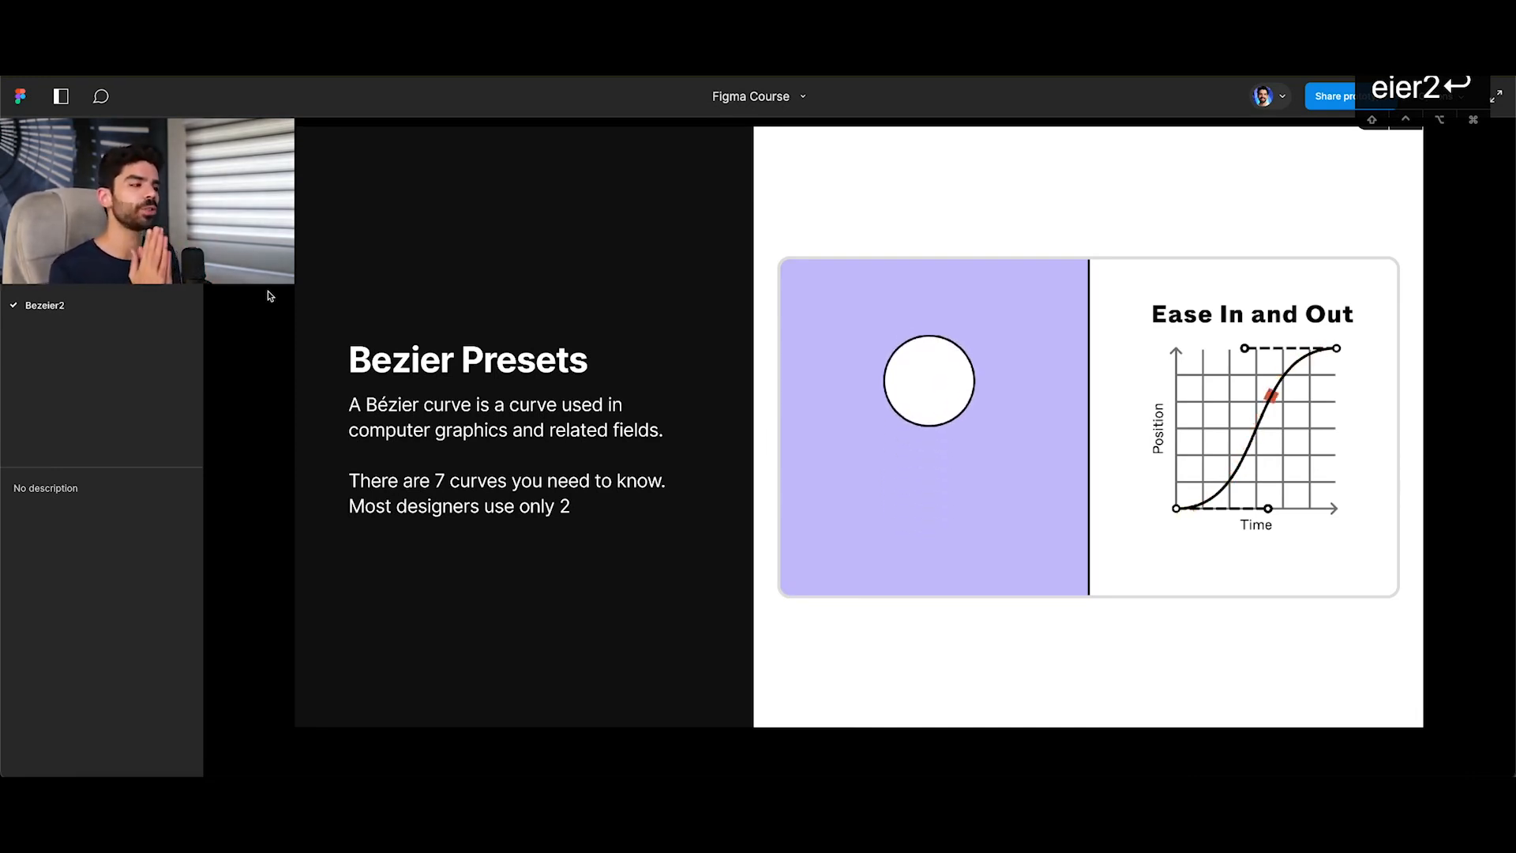
{"action": "left_click", "coordinate": [908, 467]}
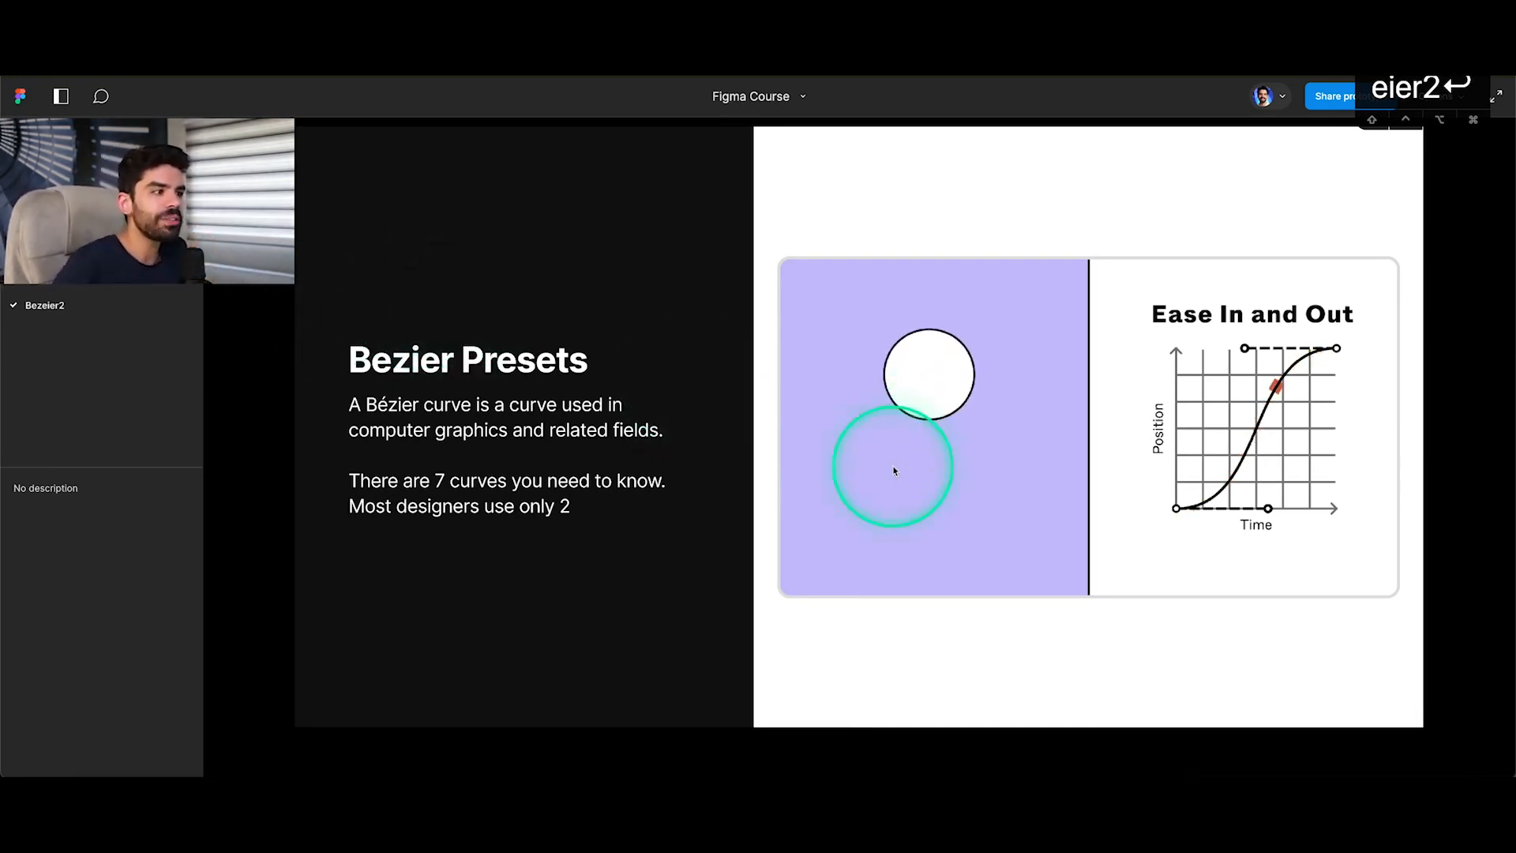
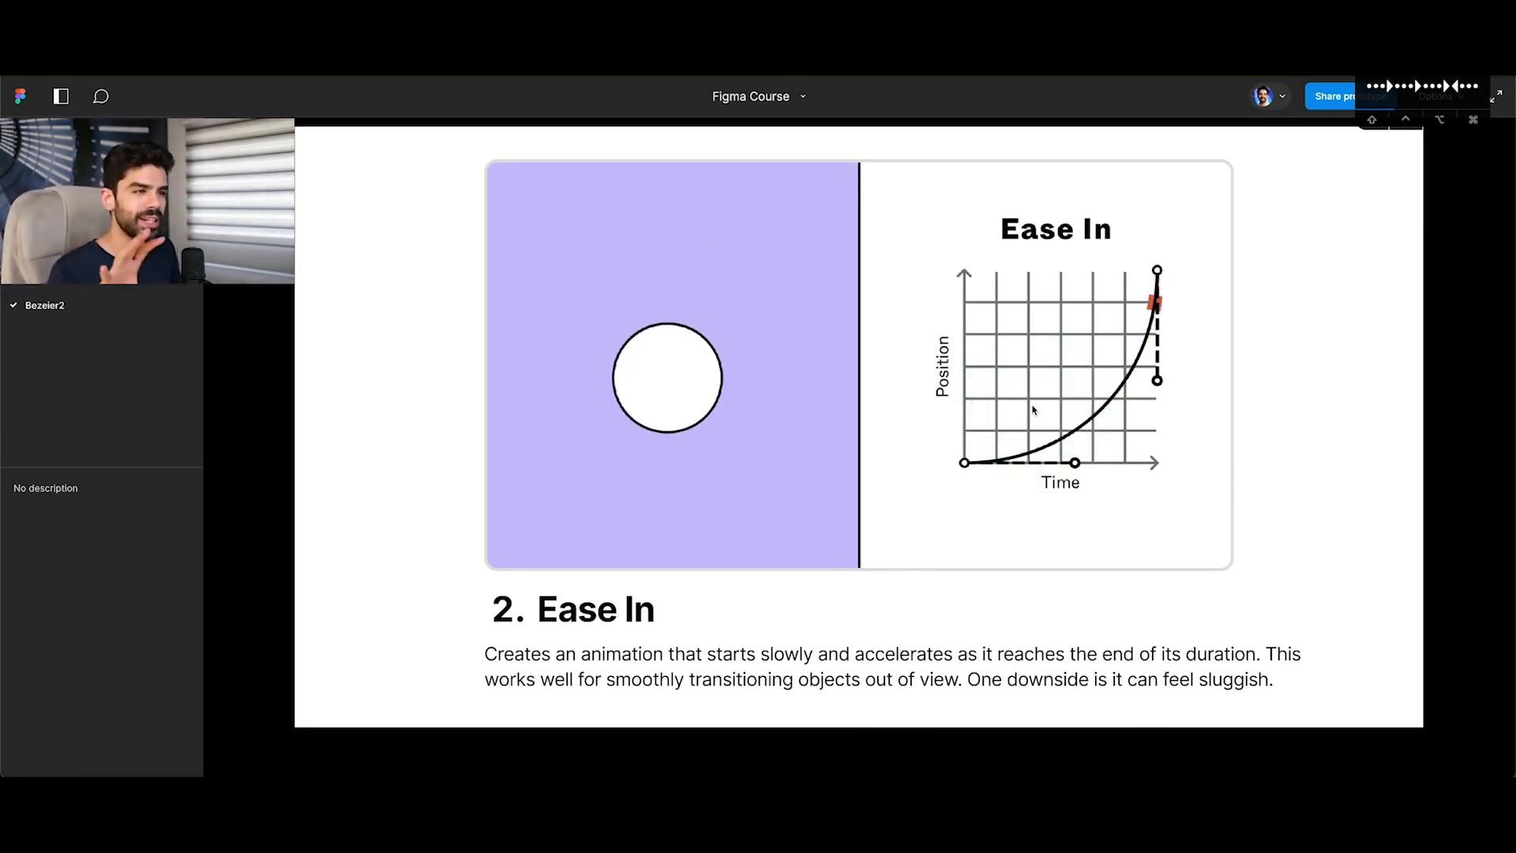
Advance the presentation through the Ease Out and Ease In And Out slides to the Ease In Back slide, tracing the curves.
{"action": "key", "text": "Right"}
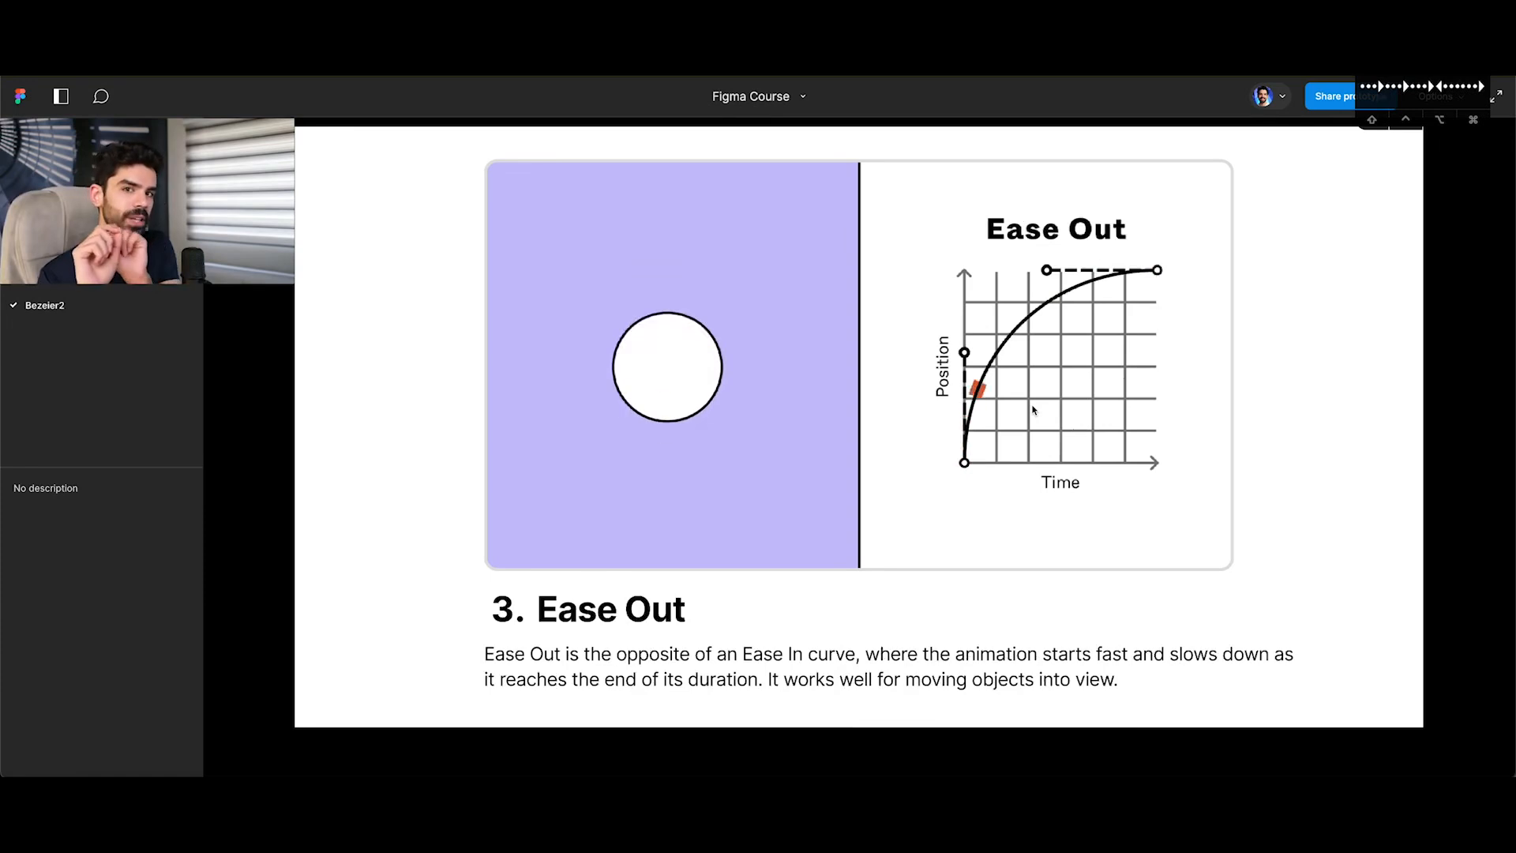
{"action": "mouse_move", "coordinate": [984, 475]}
{"action": "left_mouse_down"}
{"action": "mouse_move", "coordinate": [966, 463]}
{"action": "mouse_move", "coordinate": [1056, 469]}
{"action": "mouse_move", "coordinate": [966, 463]}
{"action": "mouse_move", "coordinate": [965, 379]}
{"action": "mouse_move", "coordinate": [986, 381]}
{"action": "mouse_move", "coordinate": [1149, 277]}
{"action": "left_mouse_up"}
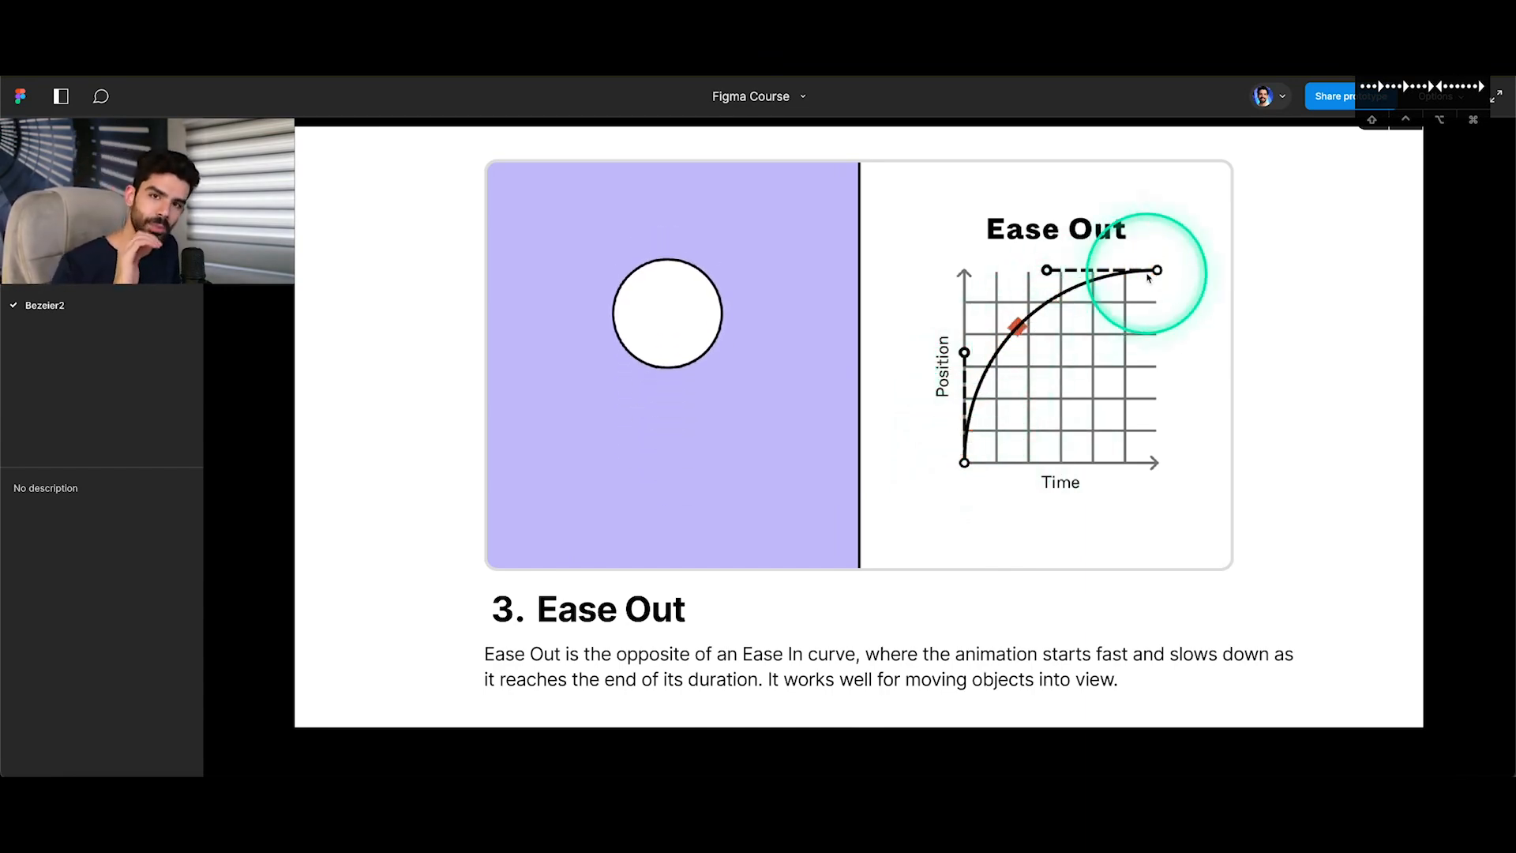
{"action": "key", "text": "Right"}
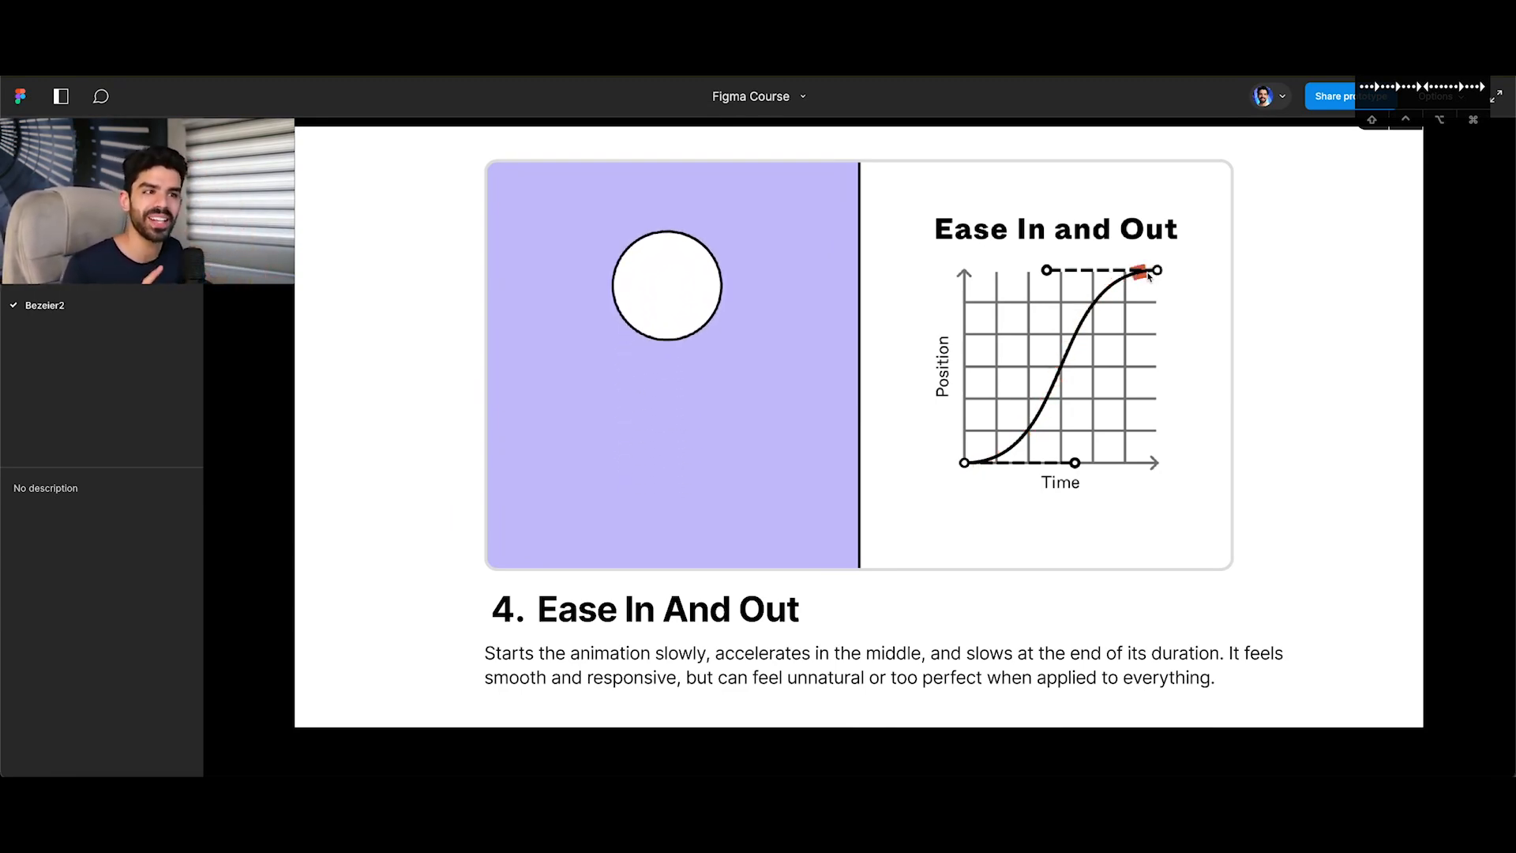
{"action": "left_click", "coordinate": [964, 326]}
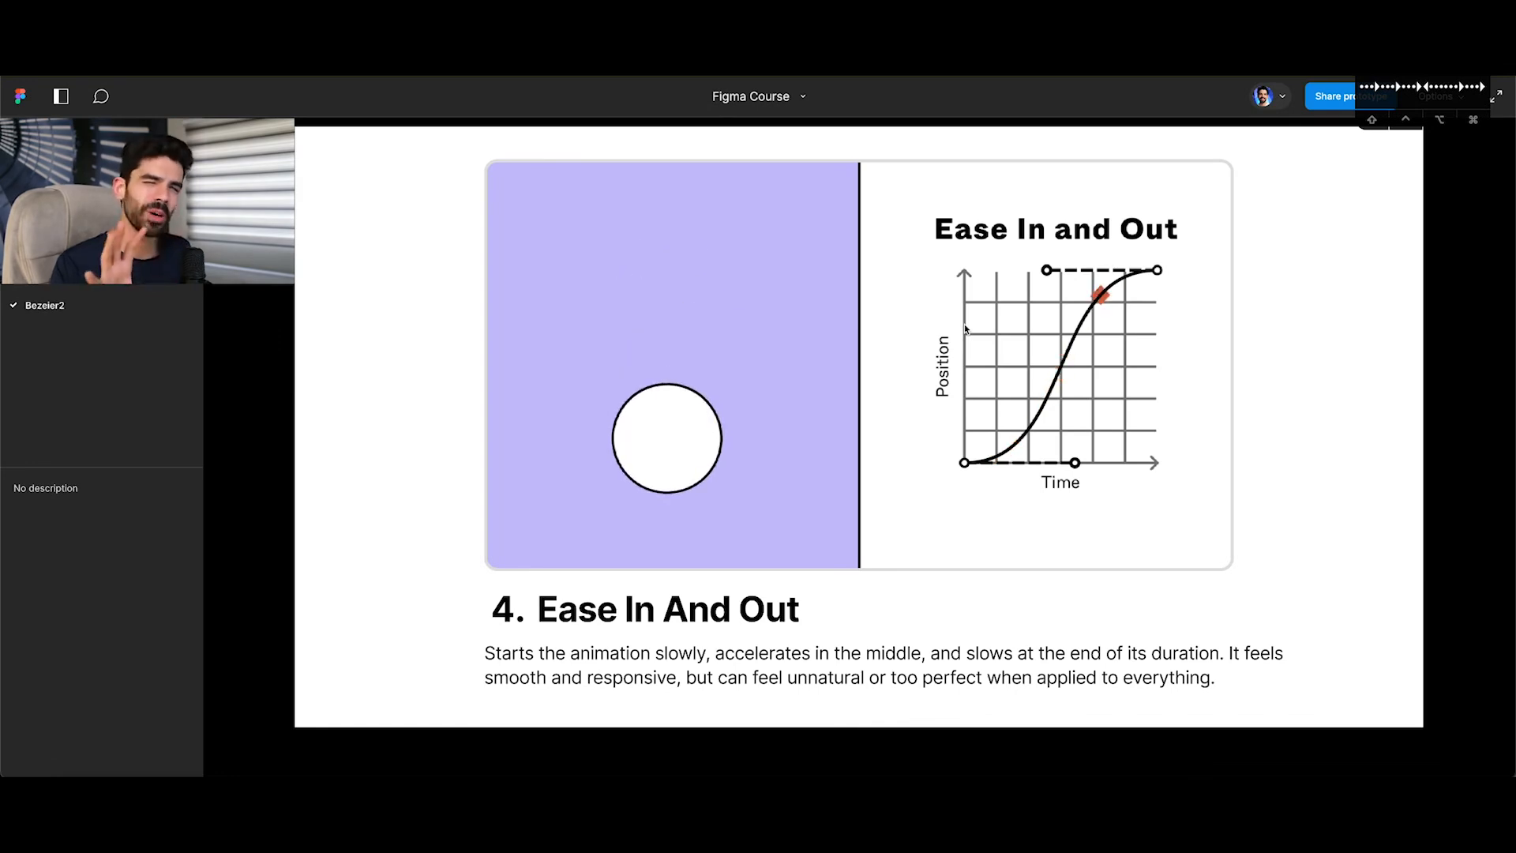
{"action": "key", "text": "Right"}
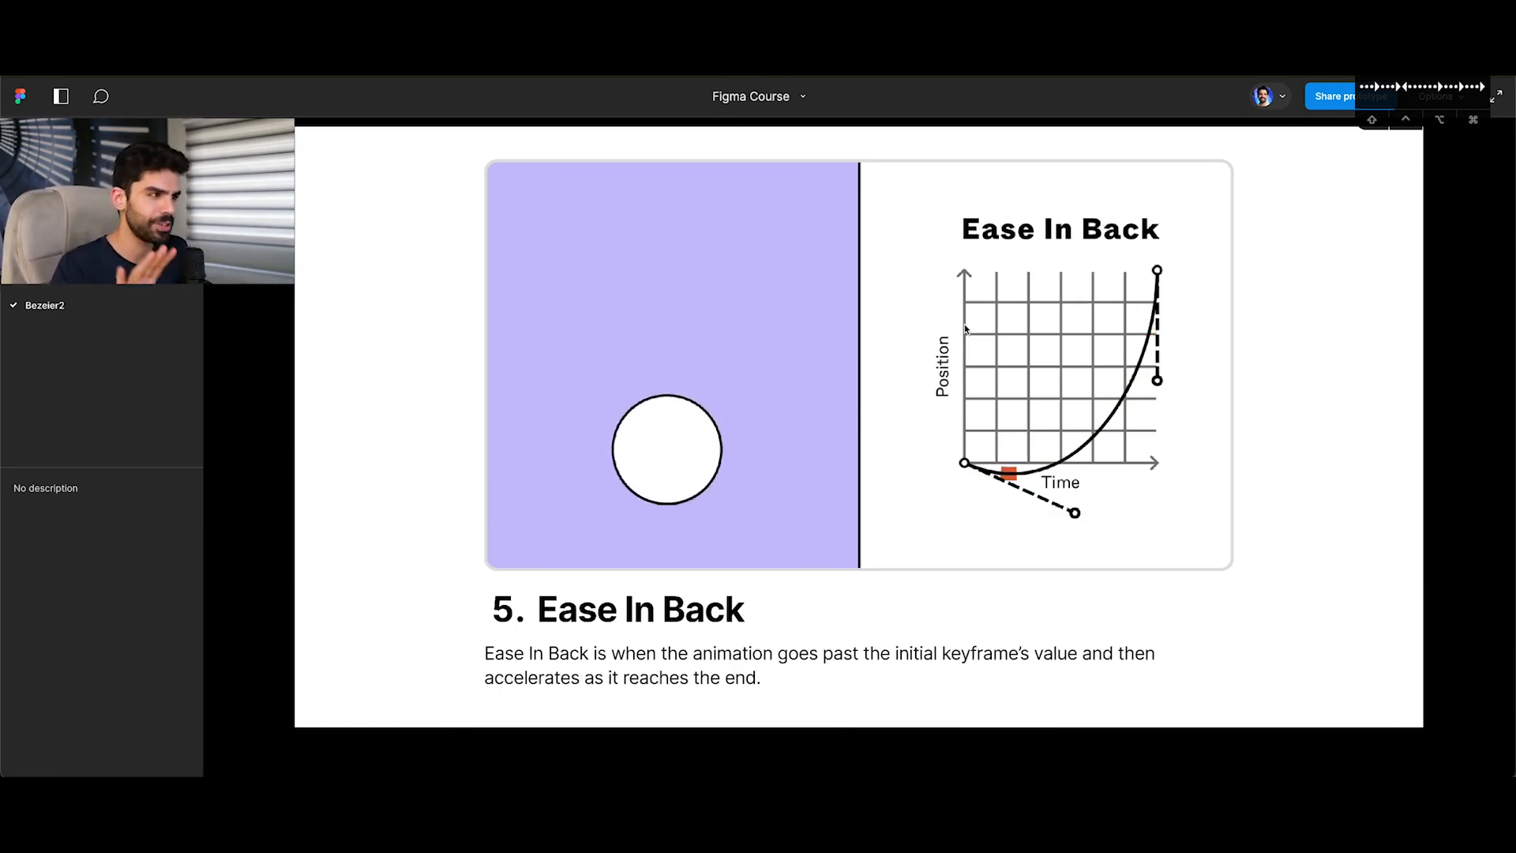
Compare the Ease In Back and Ease Out Back slides, and advance through Ease In And Out Back to the slides beyond it.
{"action": "key", "text": "Right"}
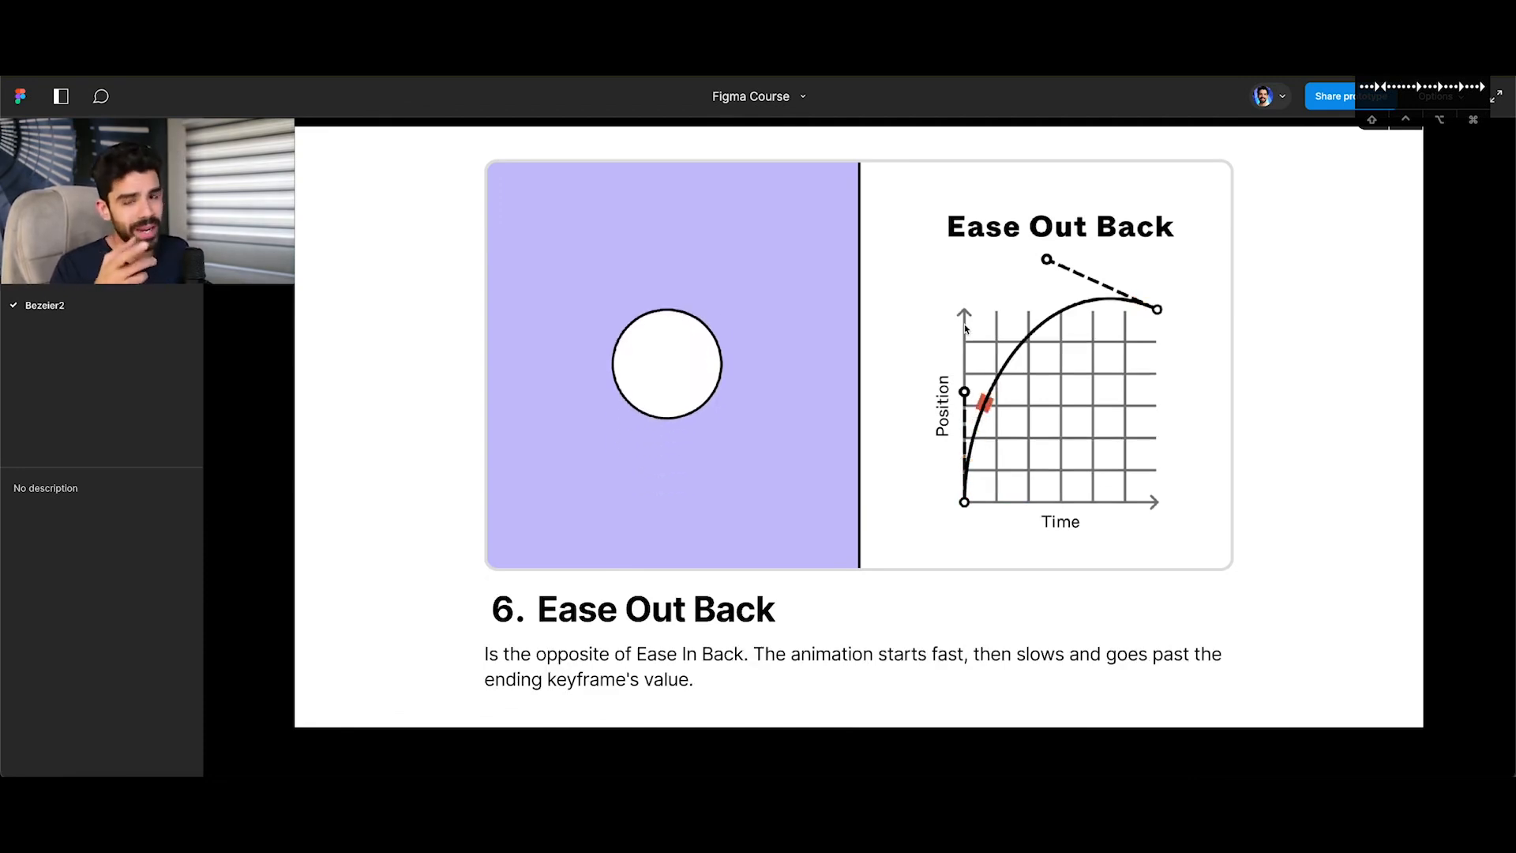
{"action": "key", "text": "Left"}
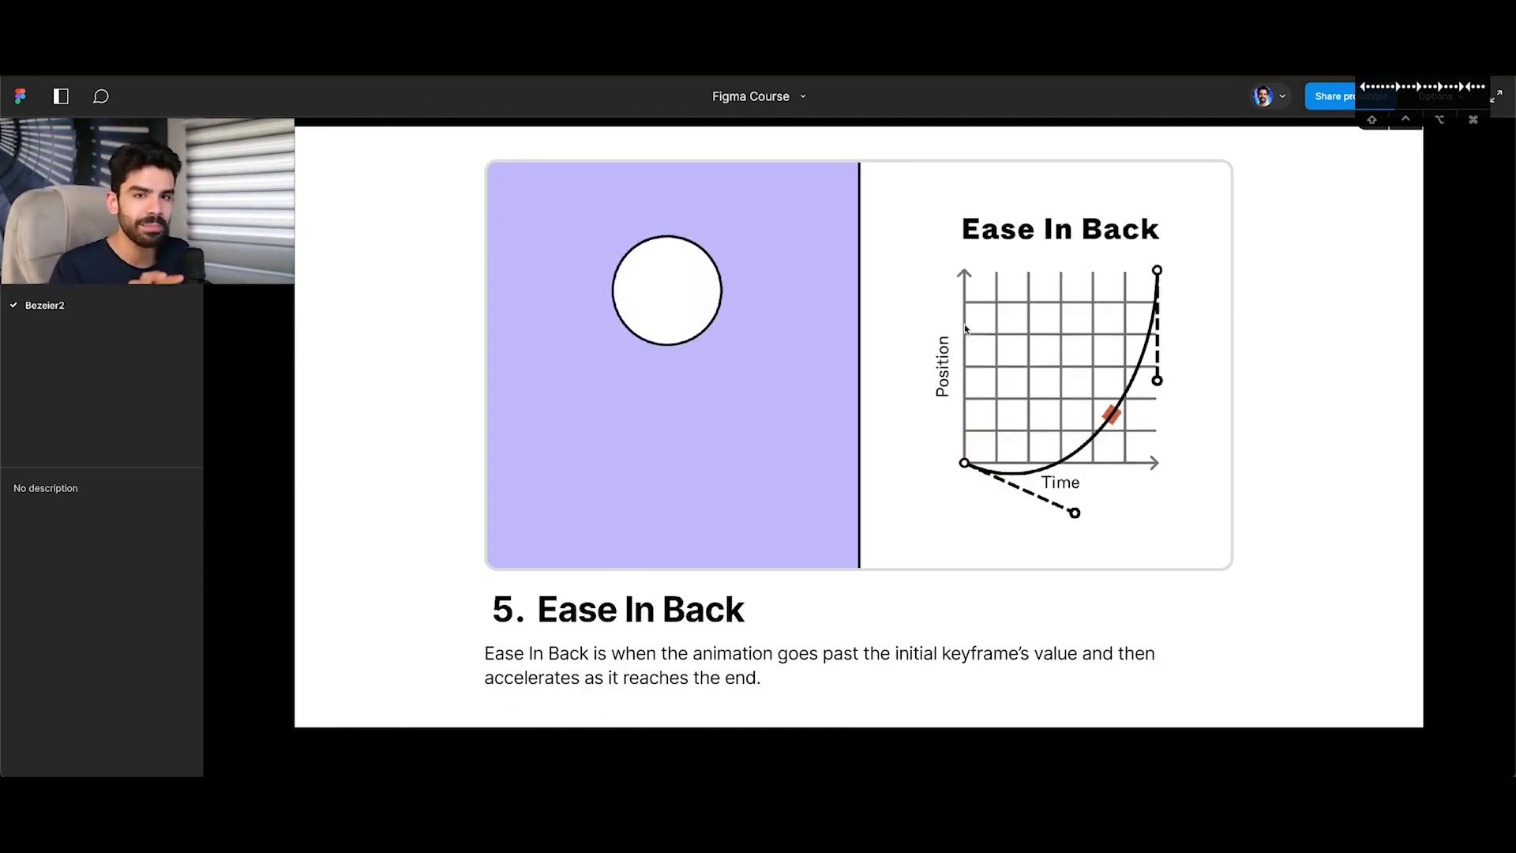
{"action": "key", "text": "Right"}
{"action": "key", "text": "Left"}
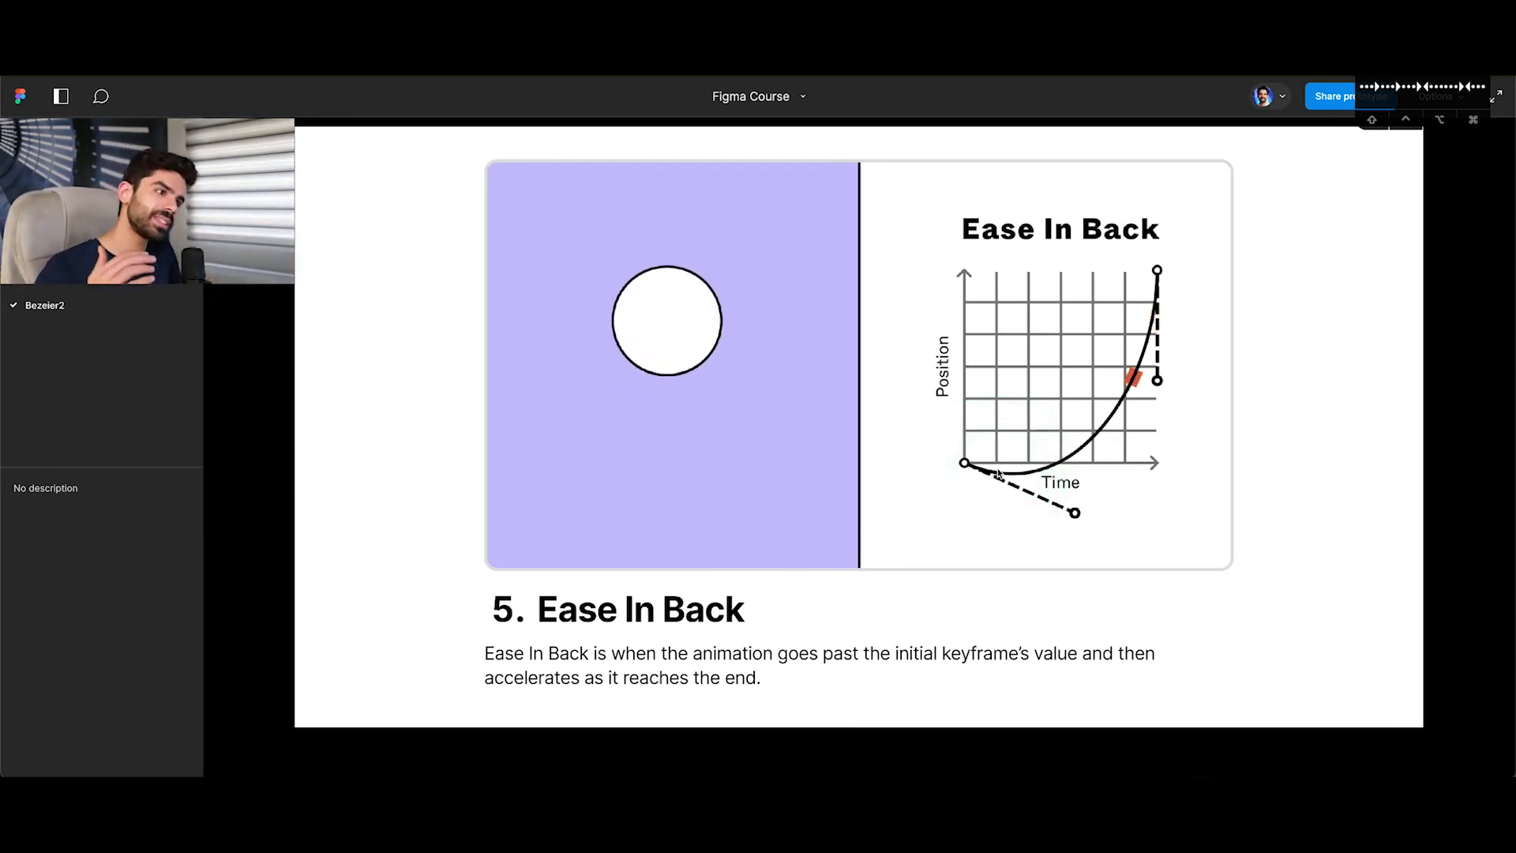
{"action": "key", "text": "Right"}
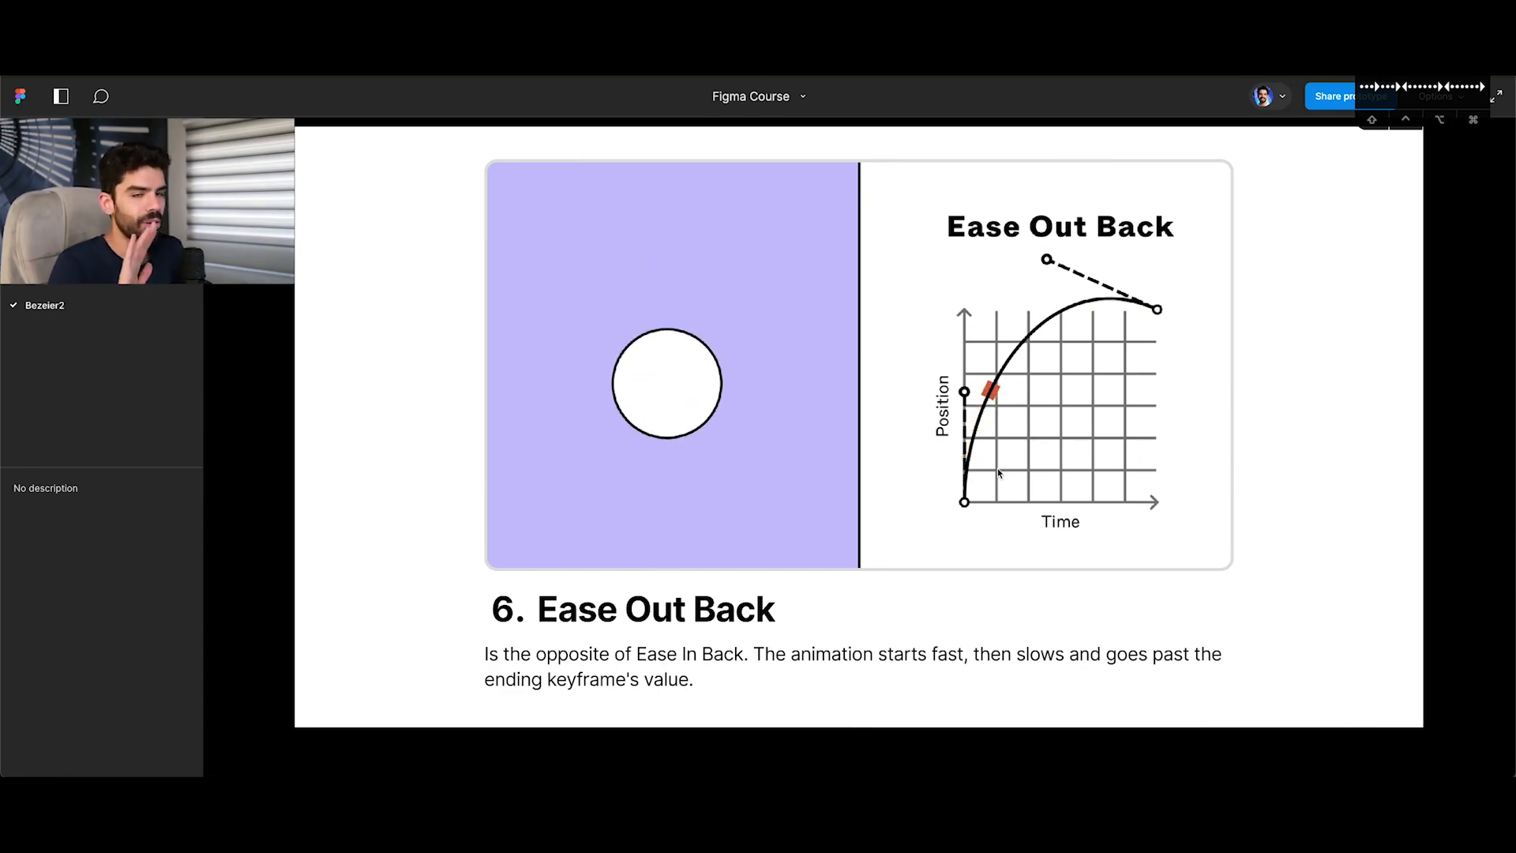
{"action": "key", "text": "Right"}
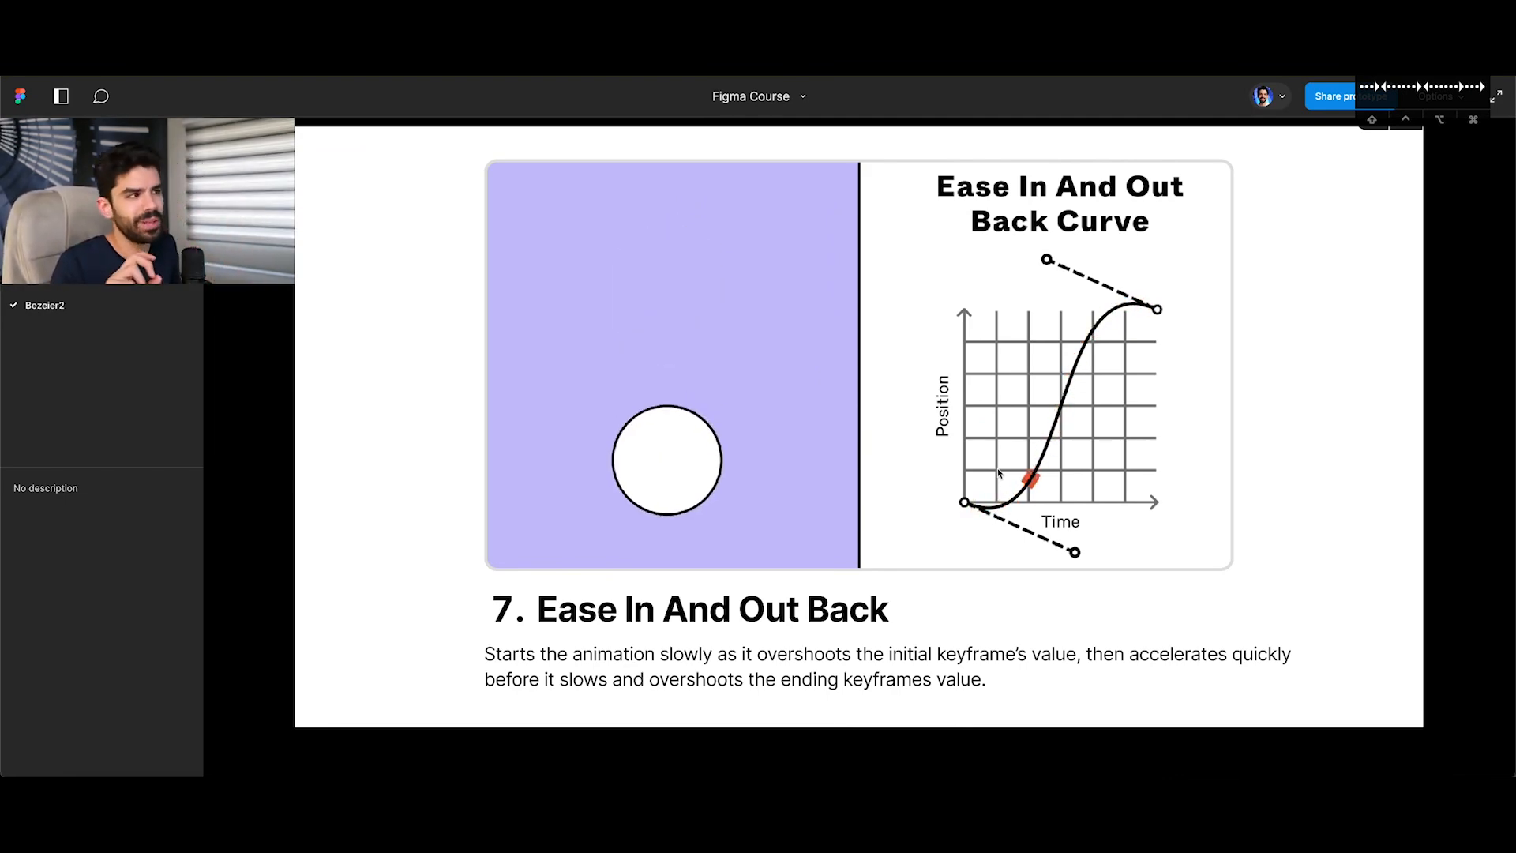
{"action": "key", "text": "Right"}
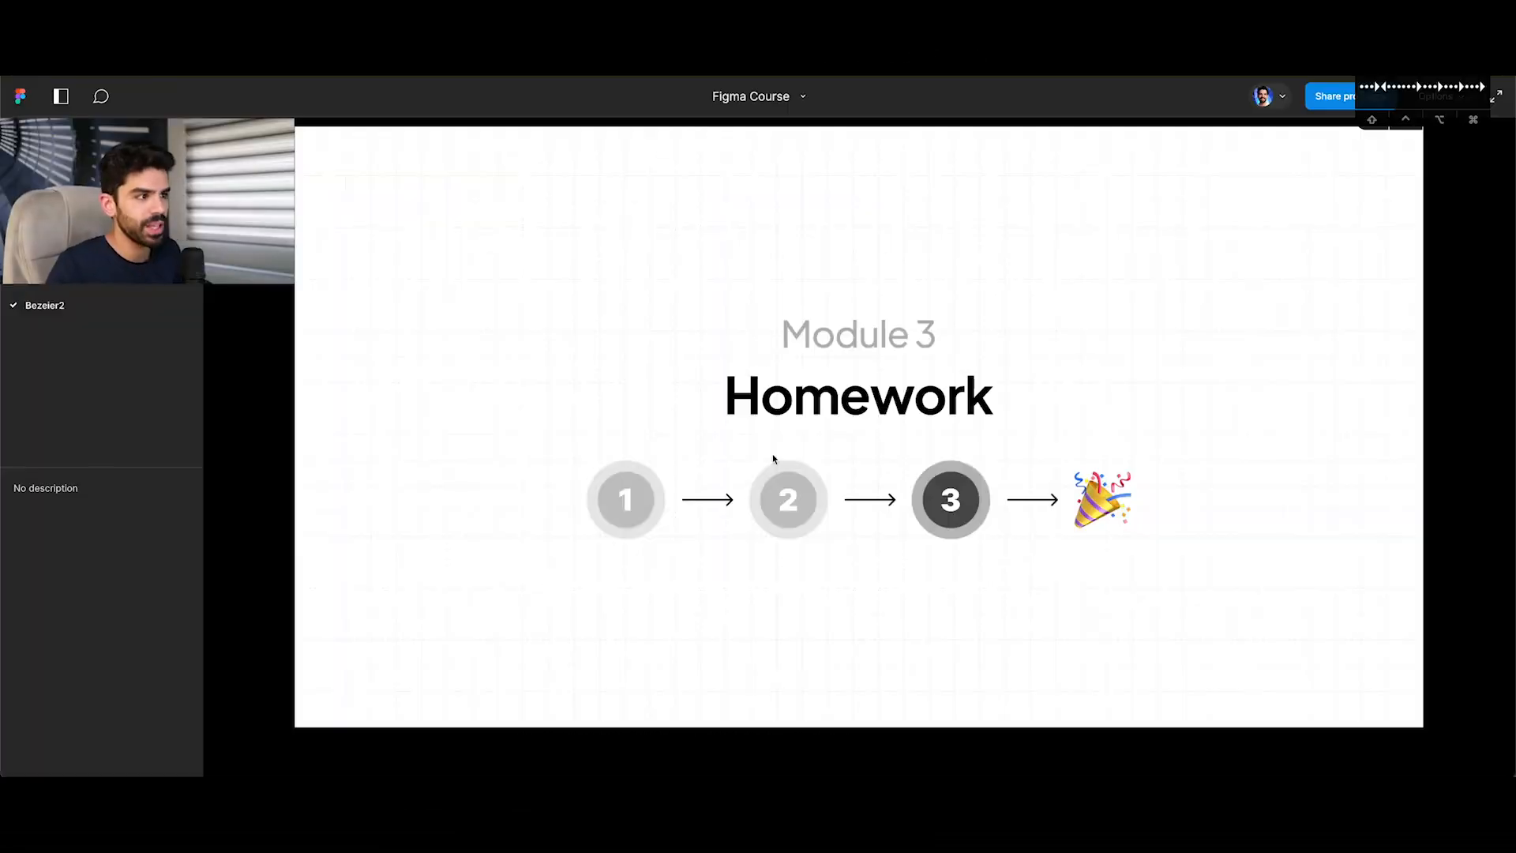
Return to the design file and place a copy of slide-6's Frame 913 navigation menu on the empty canvas below the slide.
{"action": "left_click", "coordinate": [700, 411]}
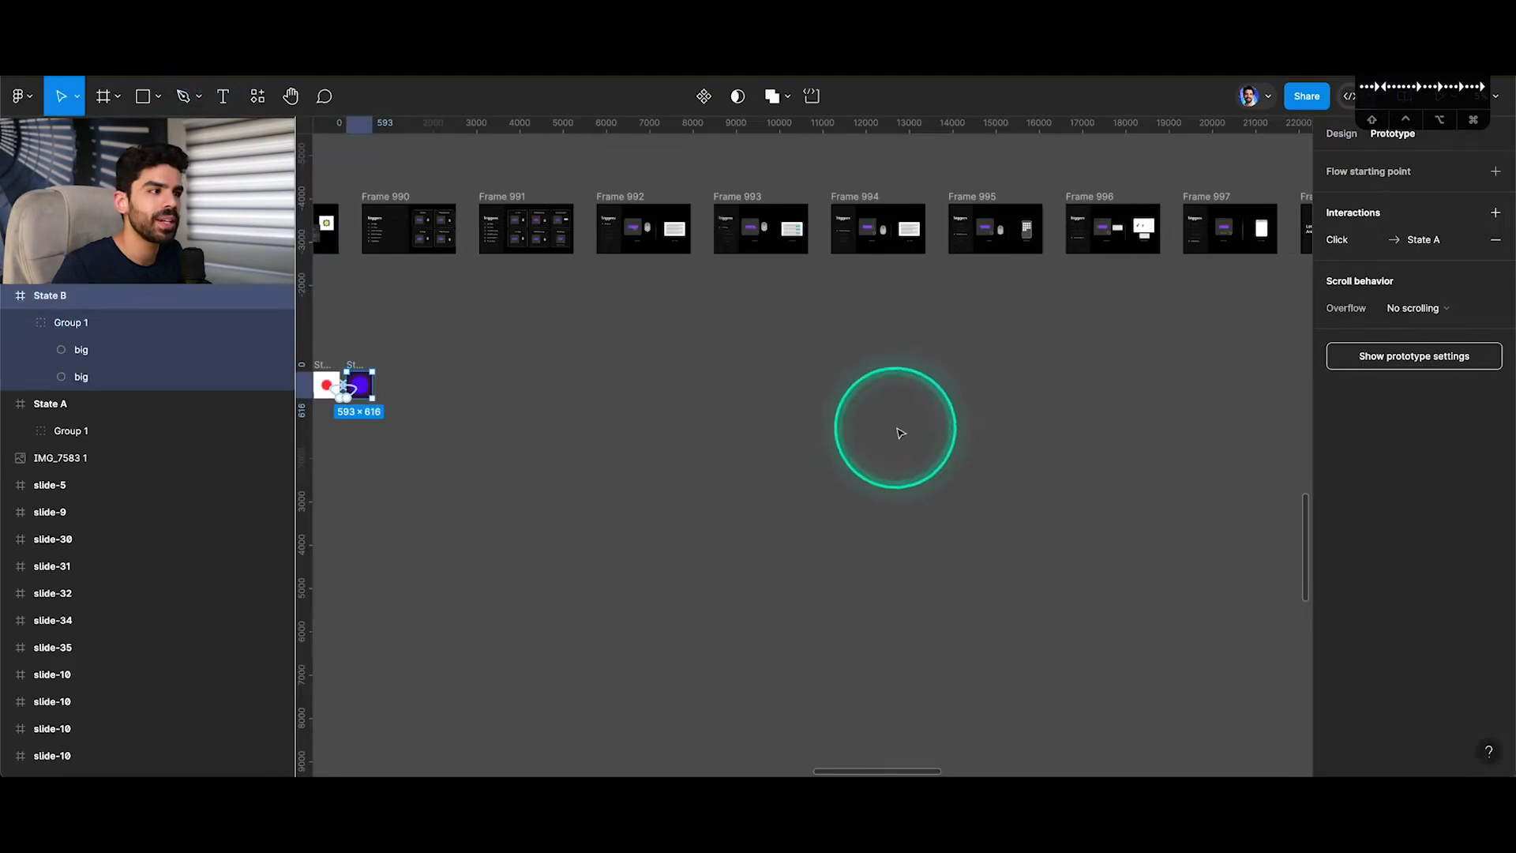
{"action": "scroll", "coordinate": [897, 426], "scroll_direction": "down", "scroll_amount": 5}
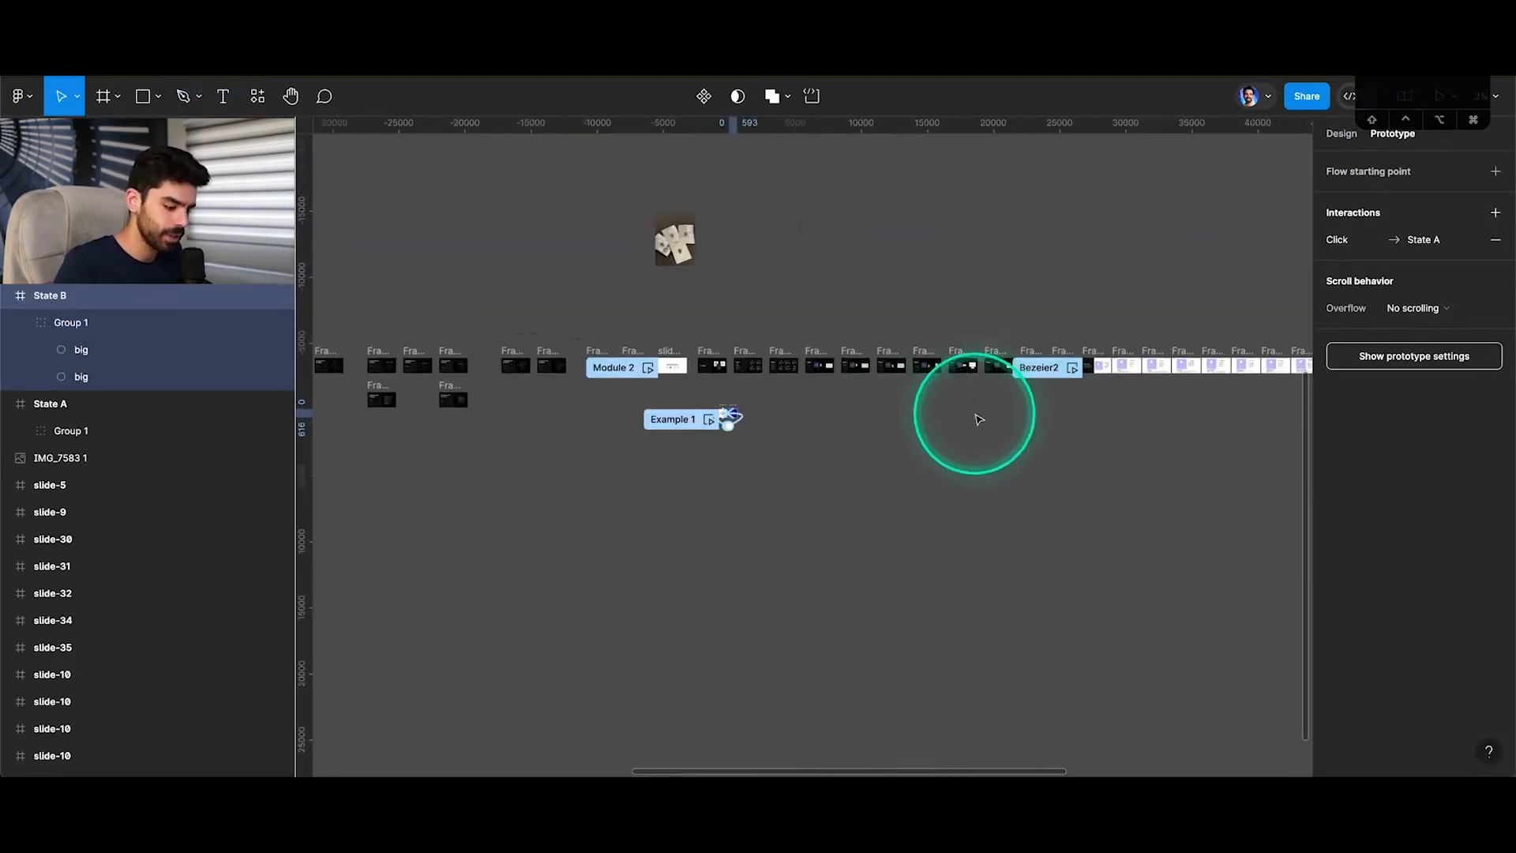
{"action": "key", "text": "v"}
{"action": "scroll", "coordinate": [979, 418], "scroll_direction": "left", "scroll_amount": 10}
{"action": "scroll", "coordinate": [742, 399], "scroll_direction": "up", "scroll_amount": 3}
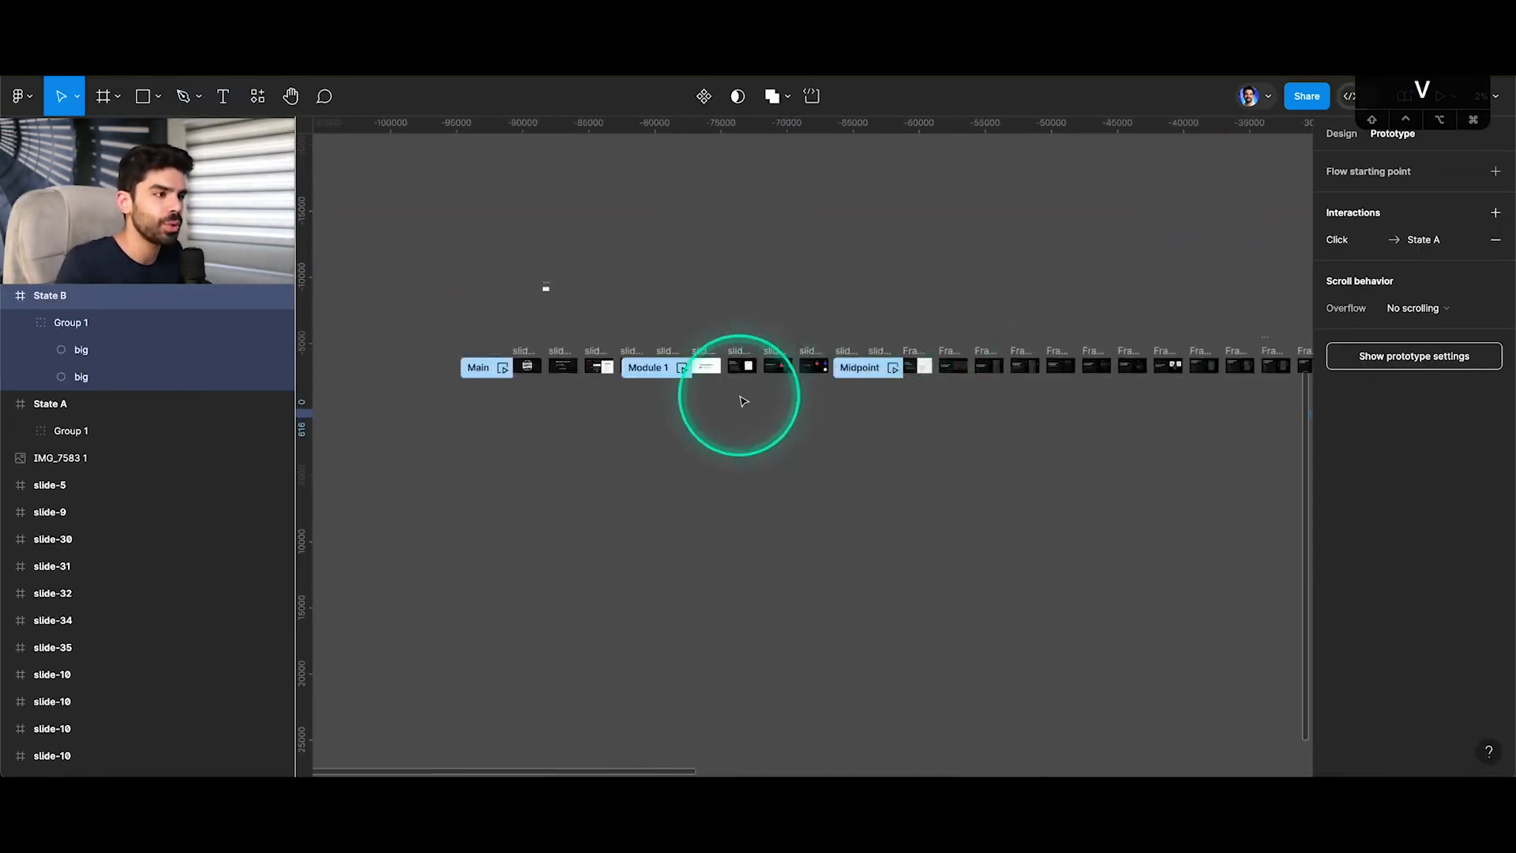
{"action": "scroll", "coordinate": [742, 394], "scroll_direction": "up", "scroll_amount": 10}
{"action": "left_click", "coordinate": [728, 361]}
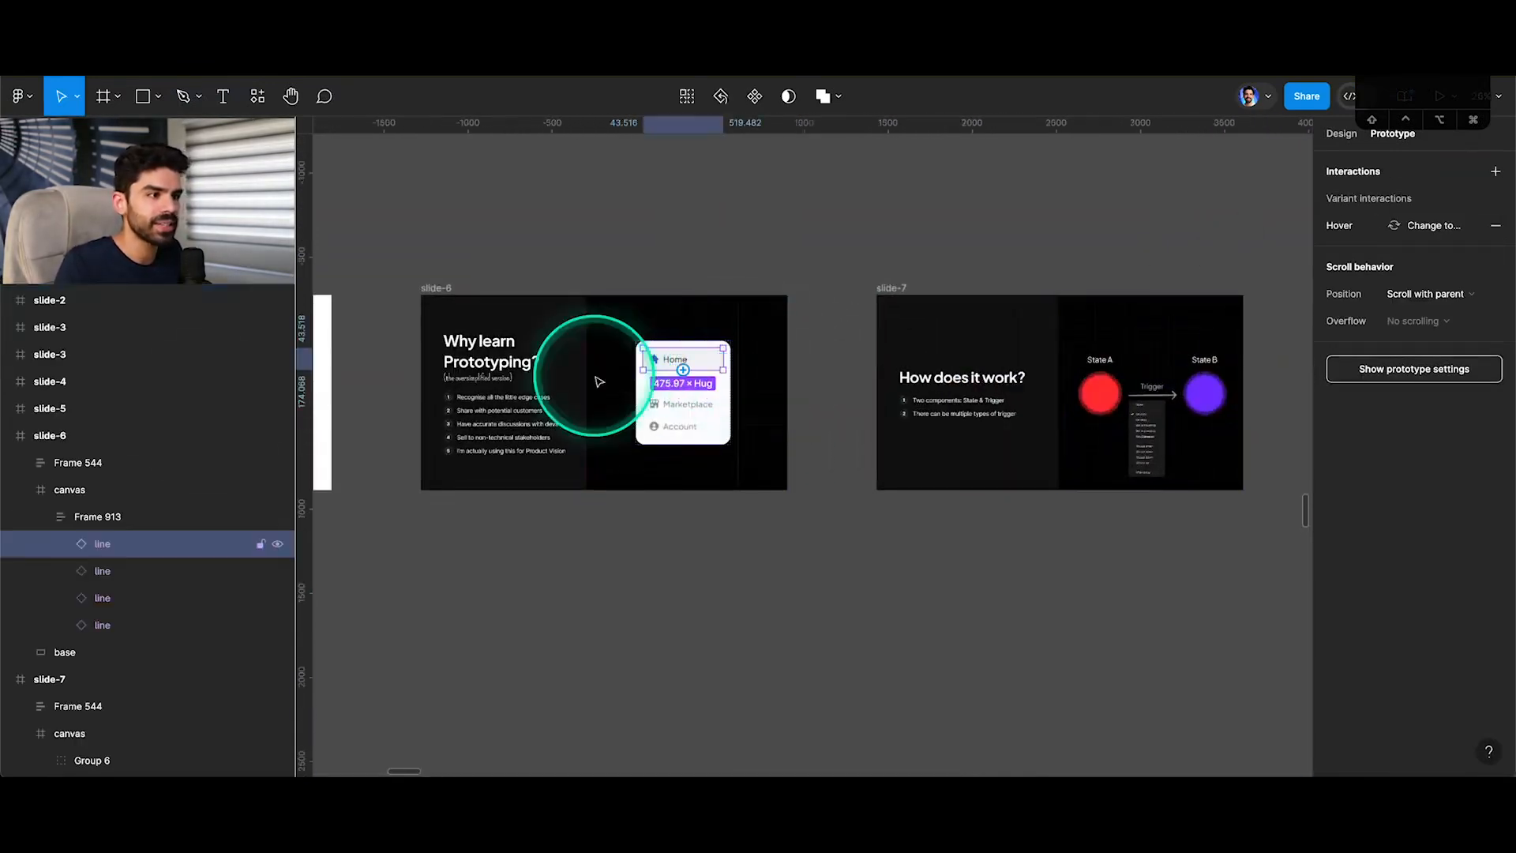
{"action": "left_click", "coordinate": [203, 513]}
{"action": "left_click_drag", "start_coordinate": [677, 372], "coordinate": [707, 664]}
{"action": "scroll", "coordinate": [713, 552], "scroll_direction": "down", "scroll_amount": 3}
{"action": "scroll", "coordinate": [719, 548], "scroll_direction": "up", "scroll_amount": 4}
{"action": "scroll", "coordinate": [720, 552], "scroll_direction": "up", "scroll_amount": 3}
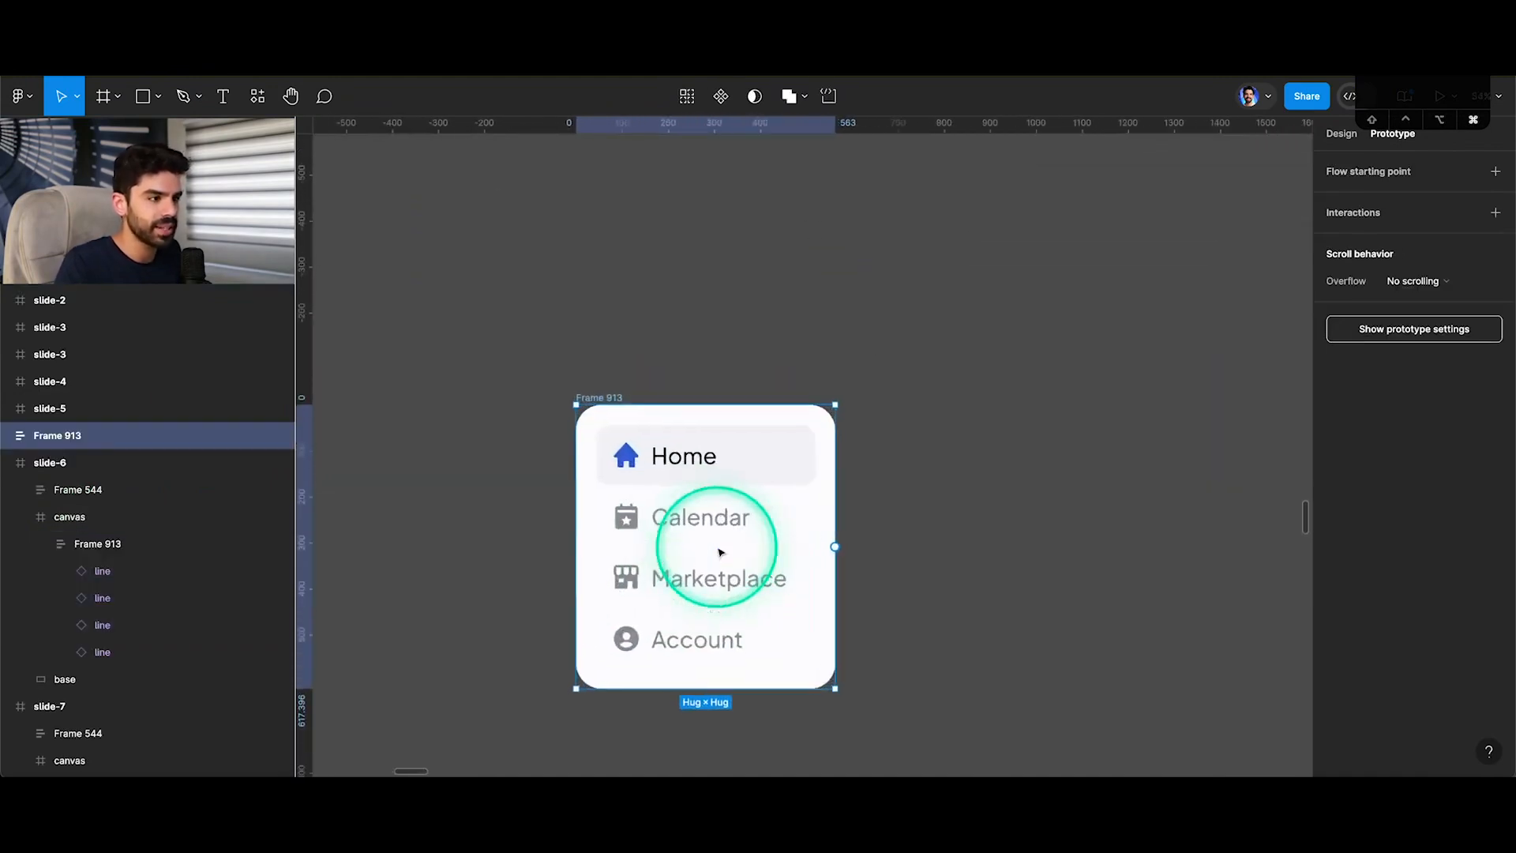
Draw a frame about 1265 × 1207 around the copied Frame 913 menu.
{"action": "scroll", "coordinate": [727, 541], "scroll_direction": "down", "scroll_amount": 2}
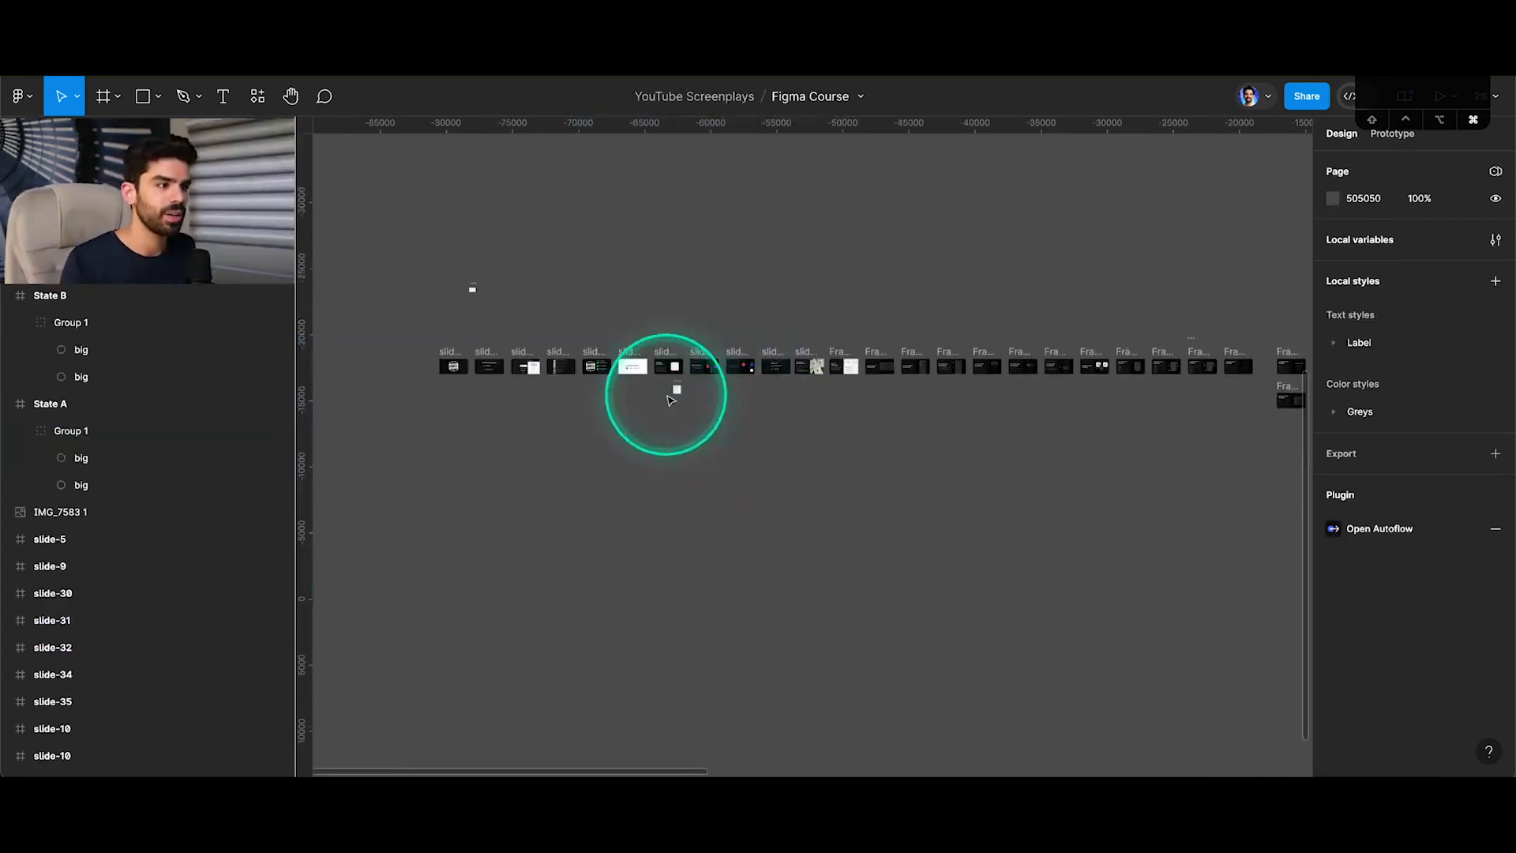
{"action": "scroll", "coordinate": [675, 397], "scroll_direction": "up", "scroll_amount": 5}
{"action": "scroll", "coordinate": [673, 406], "scroll_direction": "up", "scroll_amount": 4}
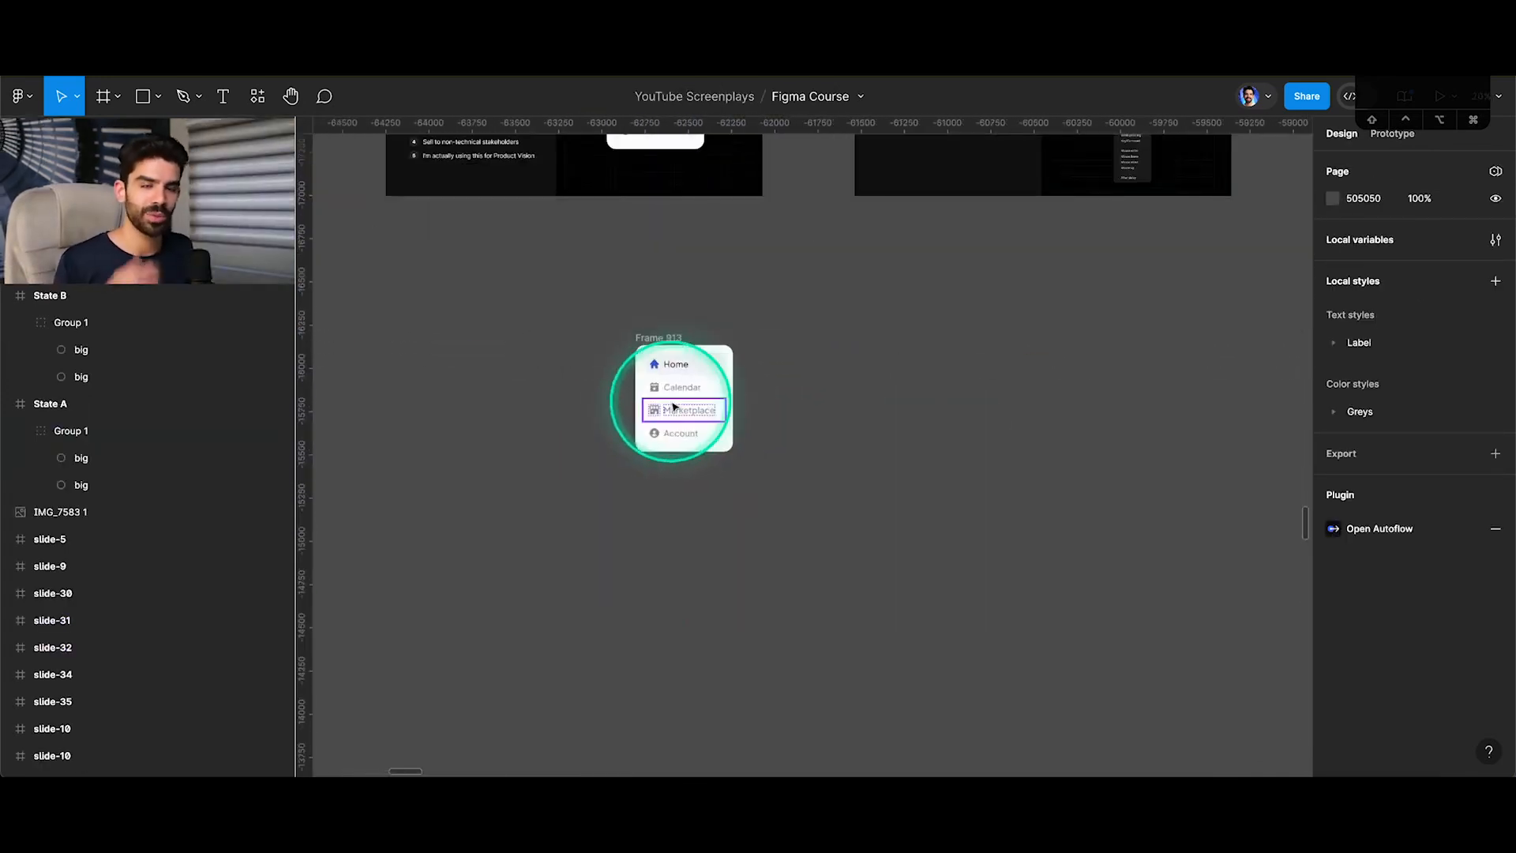
{"action": "scroll", "coordinate": [671, 390], "scroll_direction": "up", "scroll_amount": 2}
{"action": "scroll", "coordinate": [679, 344], "scroll_direction": "up", "scroll_amount": 3}
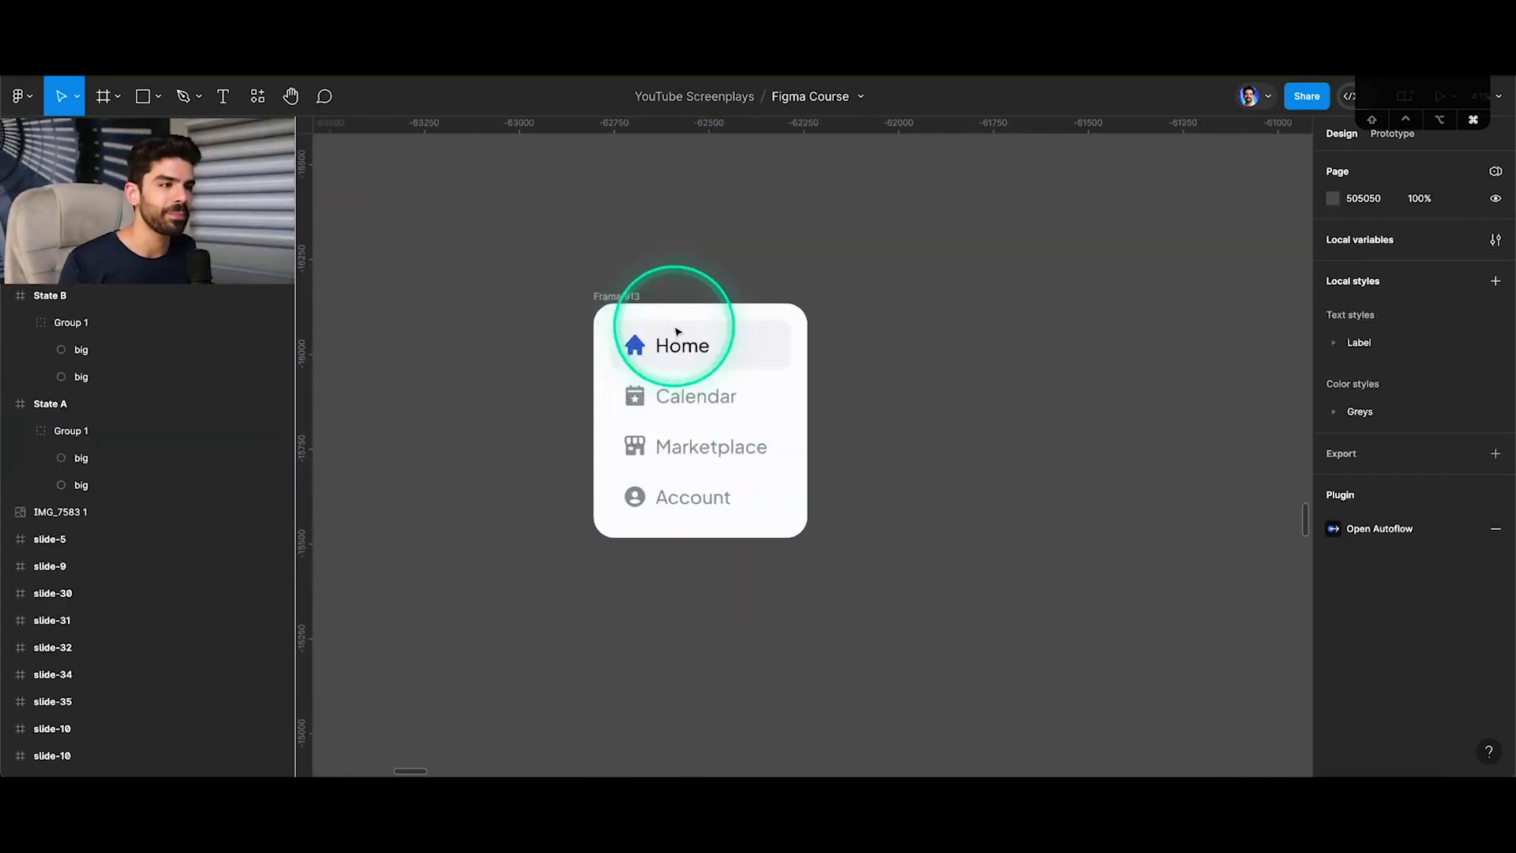
{"action": "left_click", "coordinate": [590, 286]}
{"action": "scroll", "coordinate": [588, 280], "scroll_direction": "down", "scroll_amount": 5}
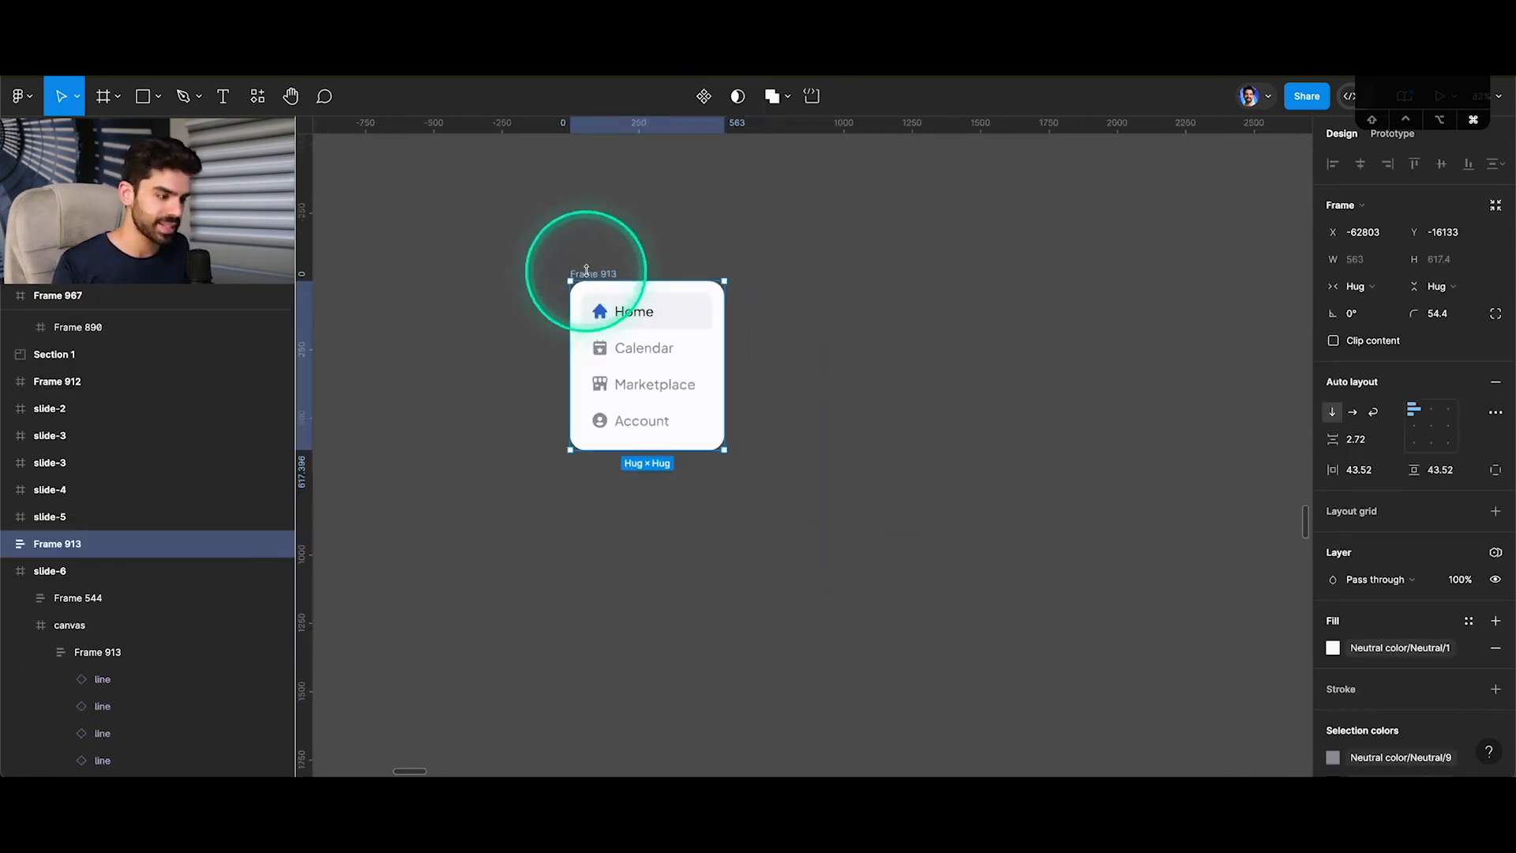
{"action": "key", "text": "f"}
{"action": "left_click_drag", "start_coordinate": [505, 235], "coordinate": [850, 566]}
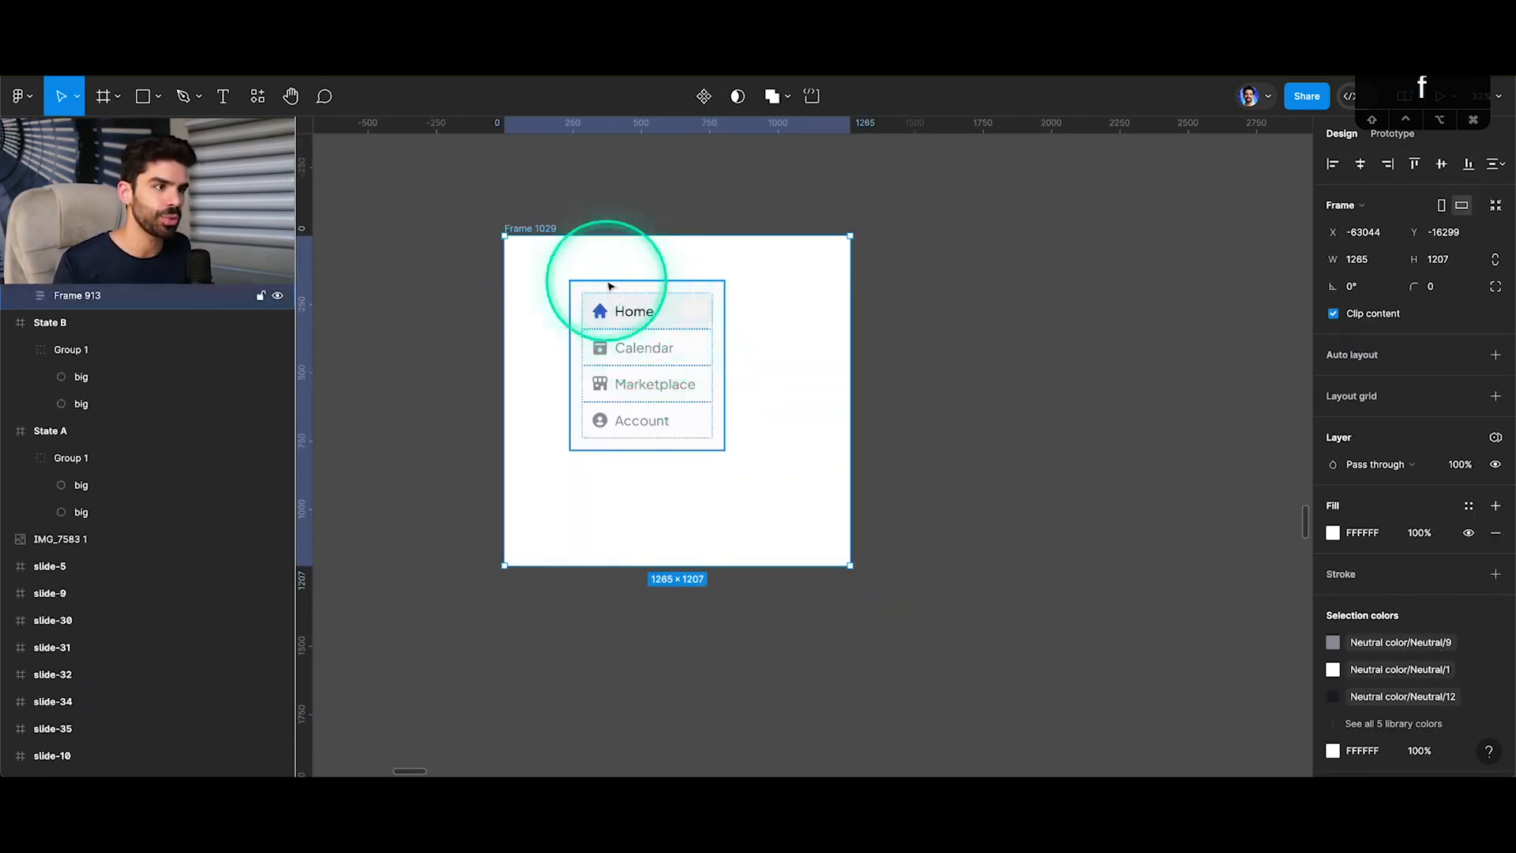
Centre the Frame 913 menu horizontally and vertically inside its new parent frame.
{"action": "left_click", "coordinate": [609, 275]}
{"action": "left_click", "coordinate": [609, 304]}
{"action": "key", "text": "alt+v"}
{"action": "key", "text": "alt+h"}
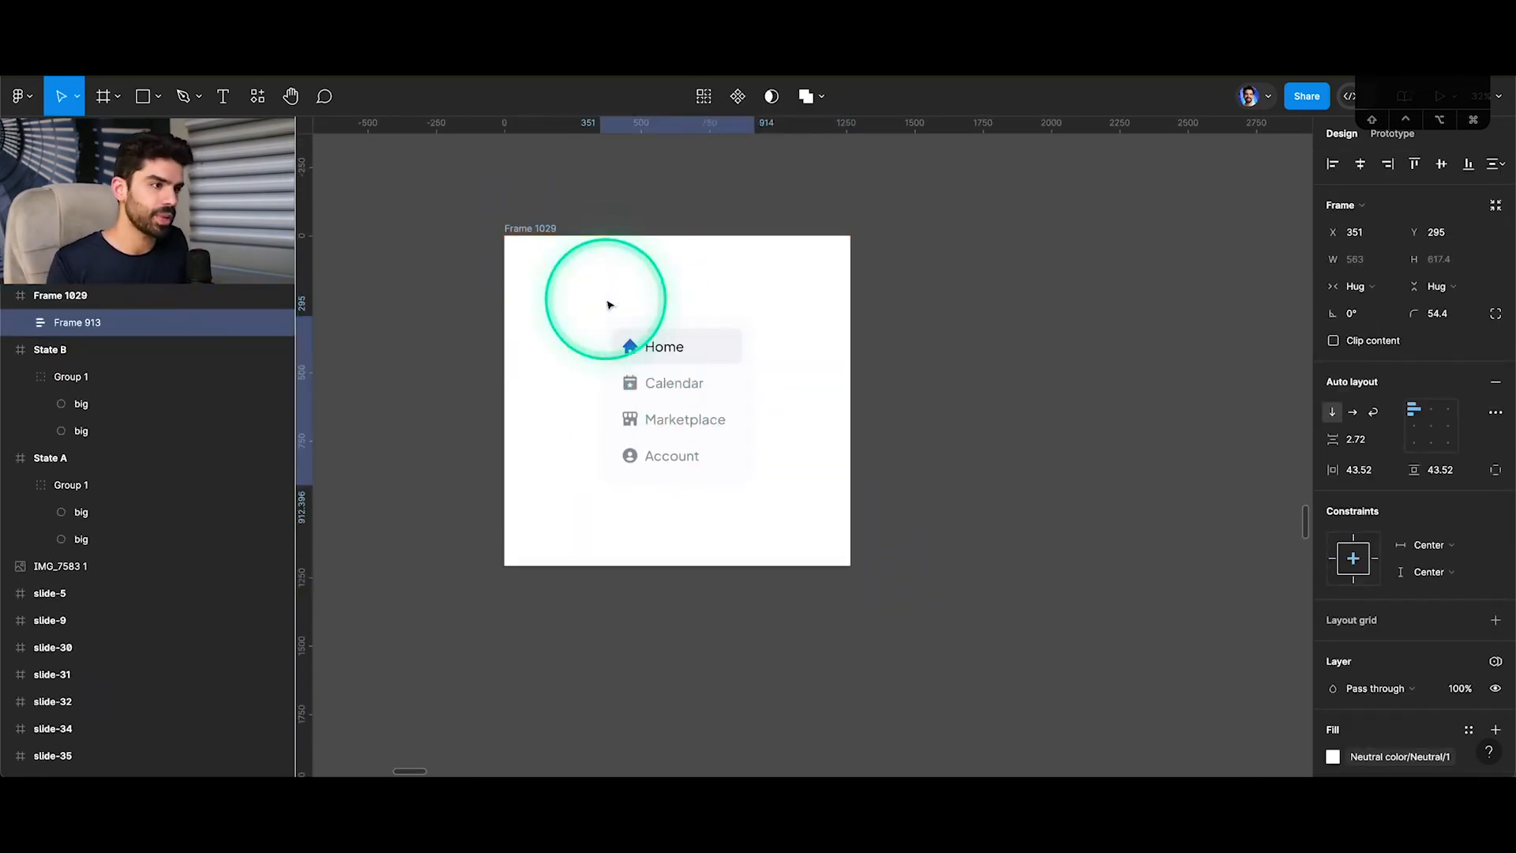
Add a flow starting point named Experiment1 to Frame 1029.
{"action": "left_click", "coordinate": [541, 228]}
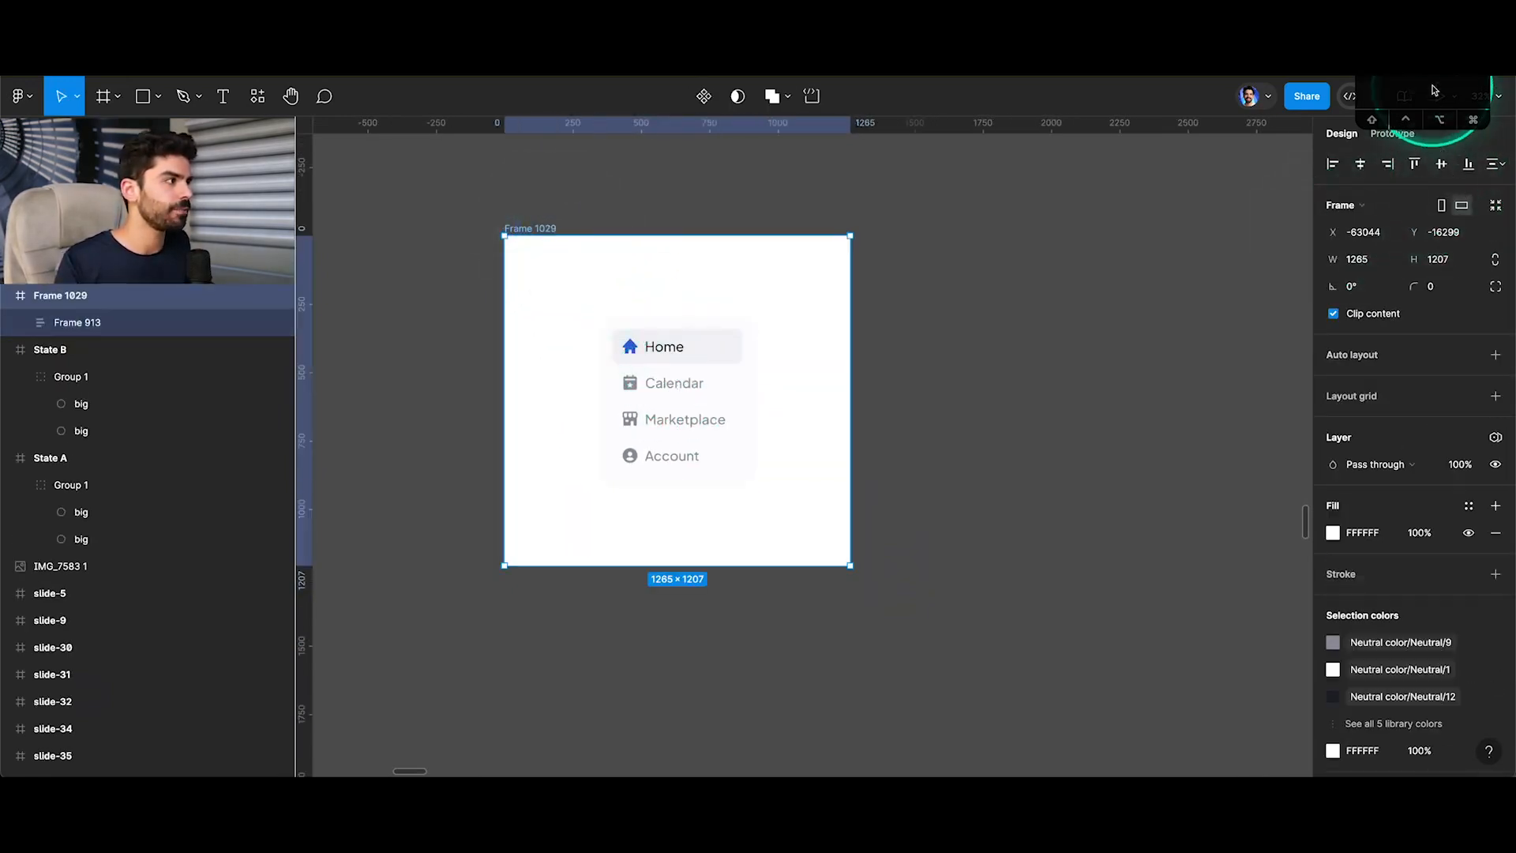
{"action": "key", "text": "shift+e"}
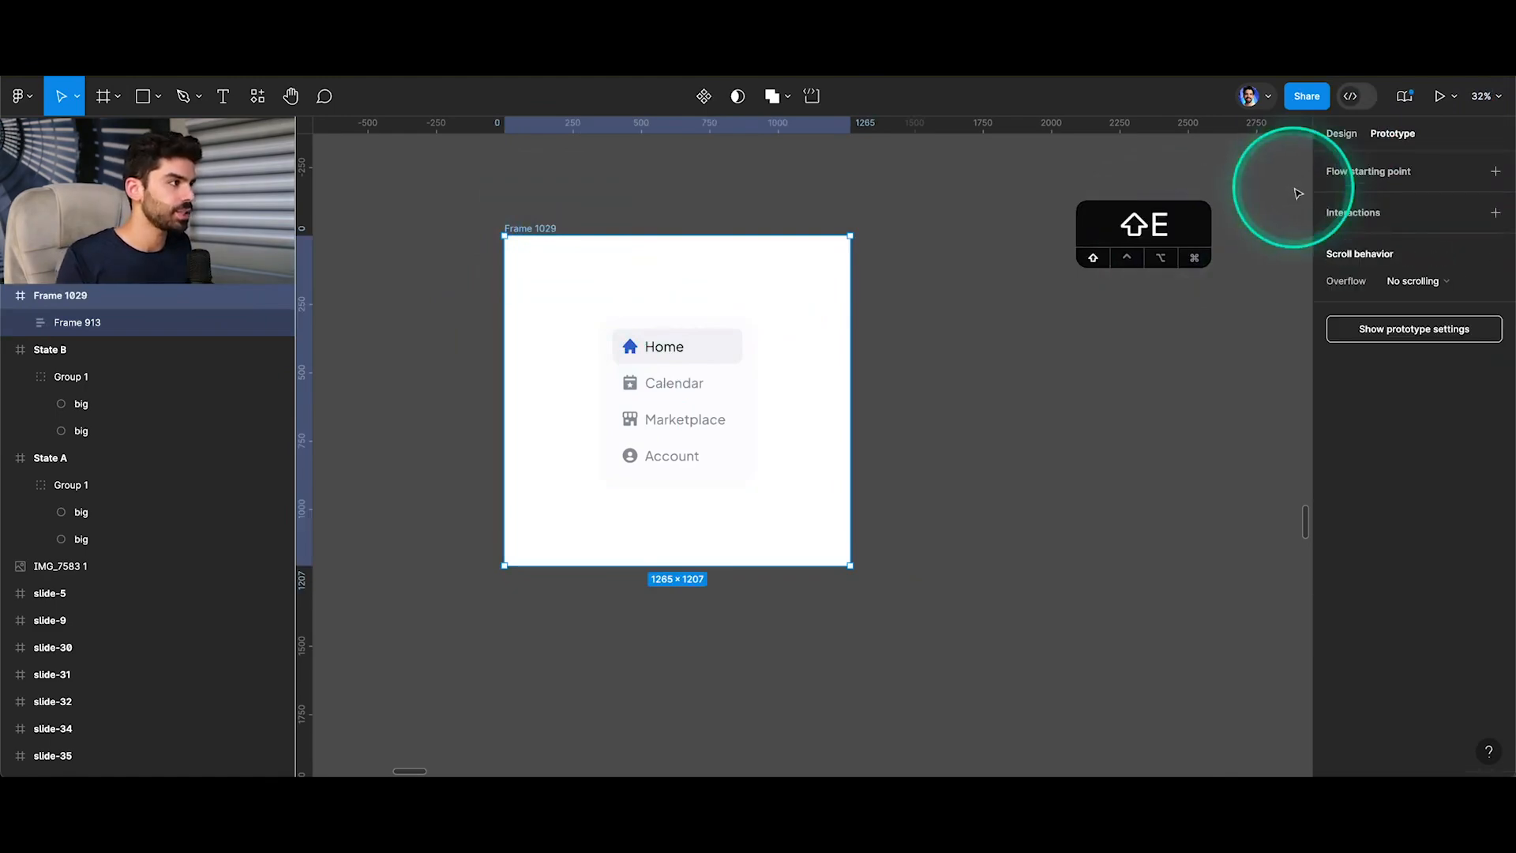
{"action": "left_click", "coordinate": [1494, 172]}
{"action": "double_click", "coordinate": [1421, 199]}
{"action": "type", "text": "Experiment1"}
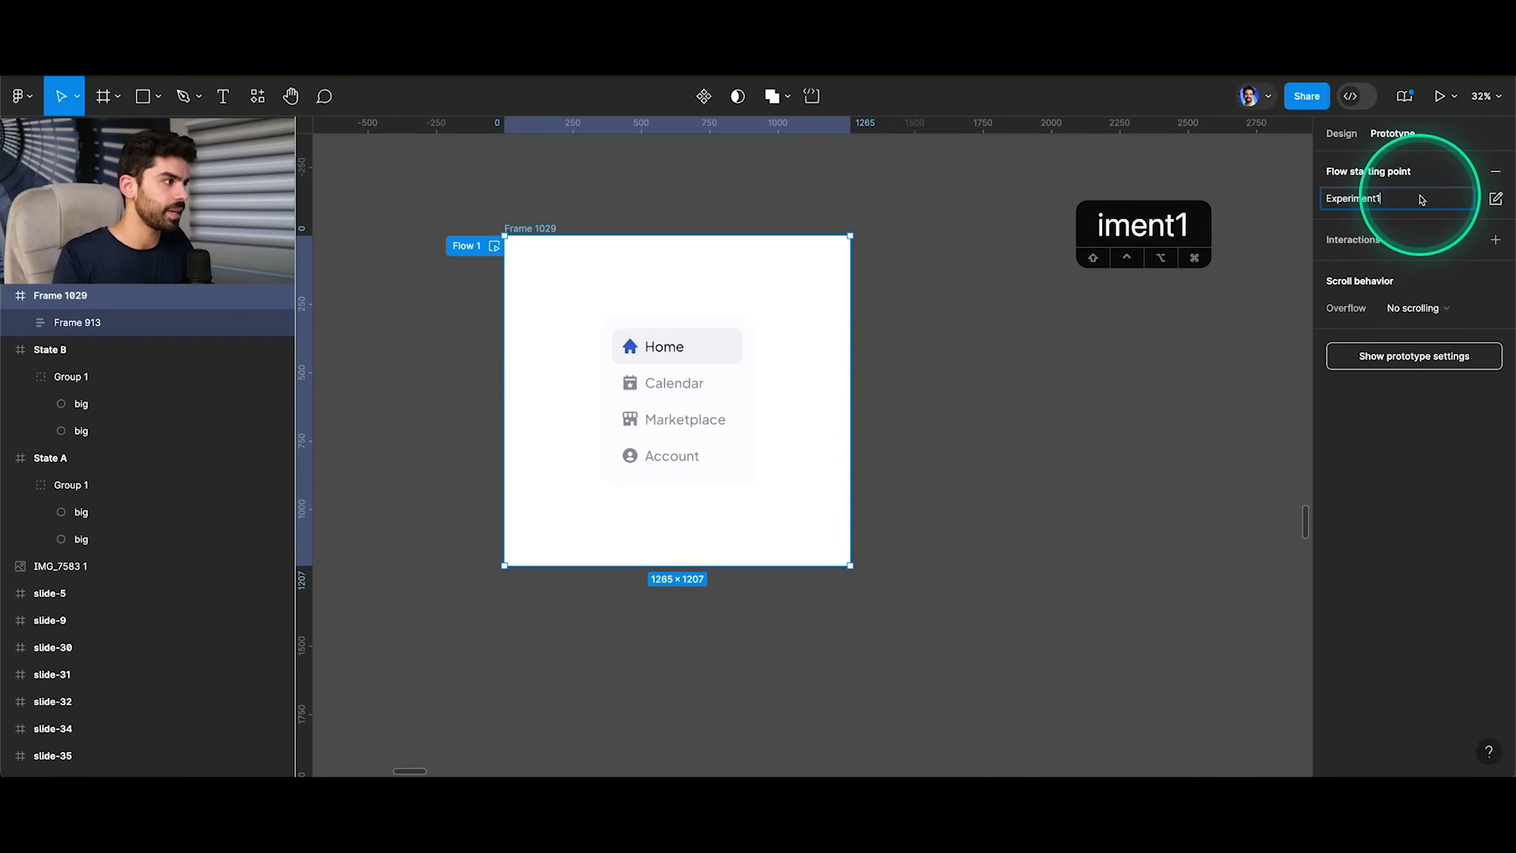
{"action": "key", "text": "Return"}
Run the Experiment1 flow in the prototype preview, test the menu items' hover effects, and return to the design file.
{"action": "left_click", "coordinate": [286, 49]}
{"action": "left_click", "coordinate": [119, 328]}
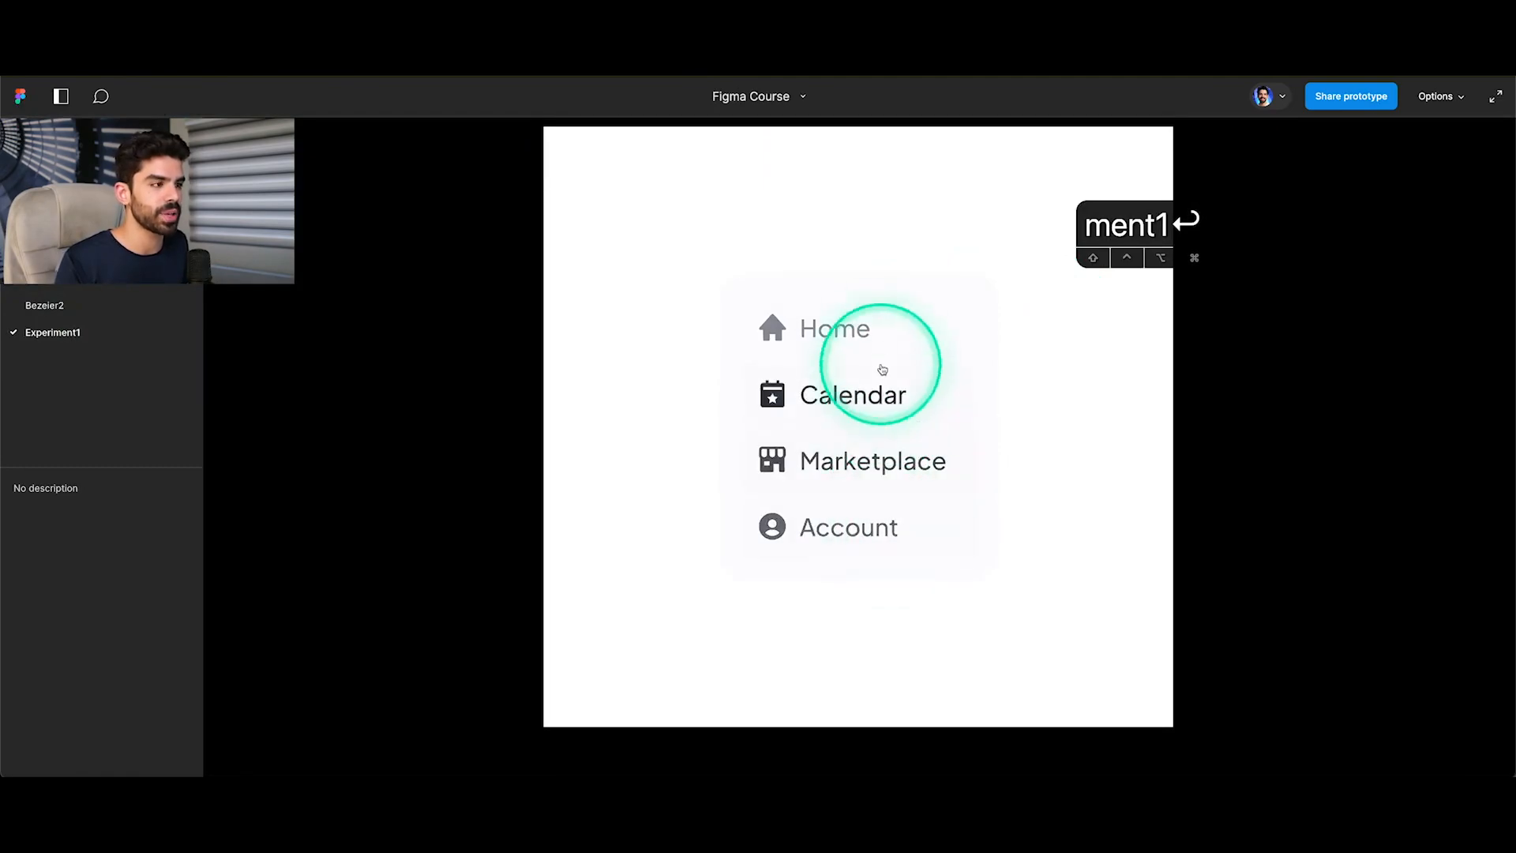
{"action": "left_click", "coordinate": [879, 341]}
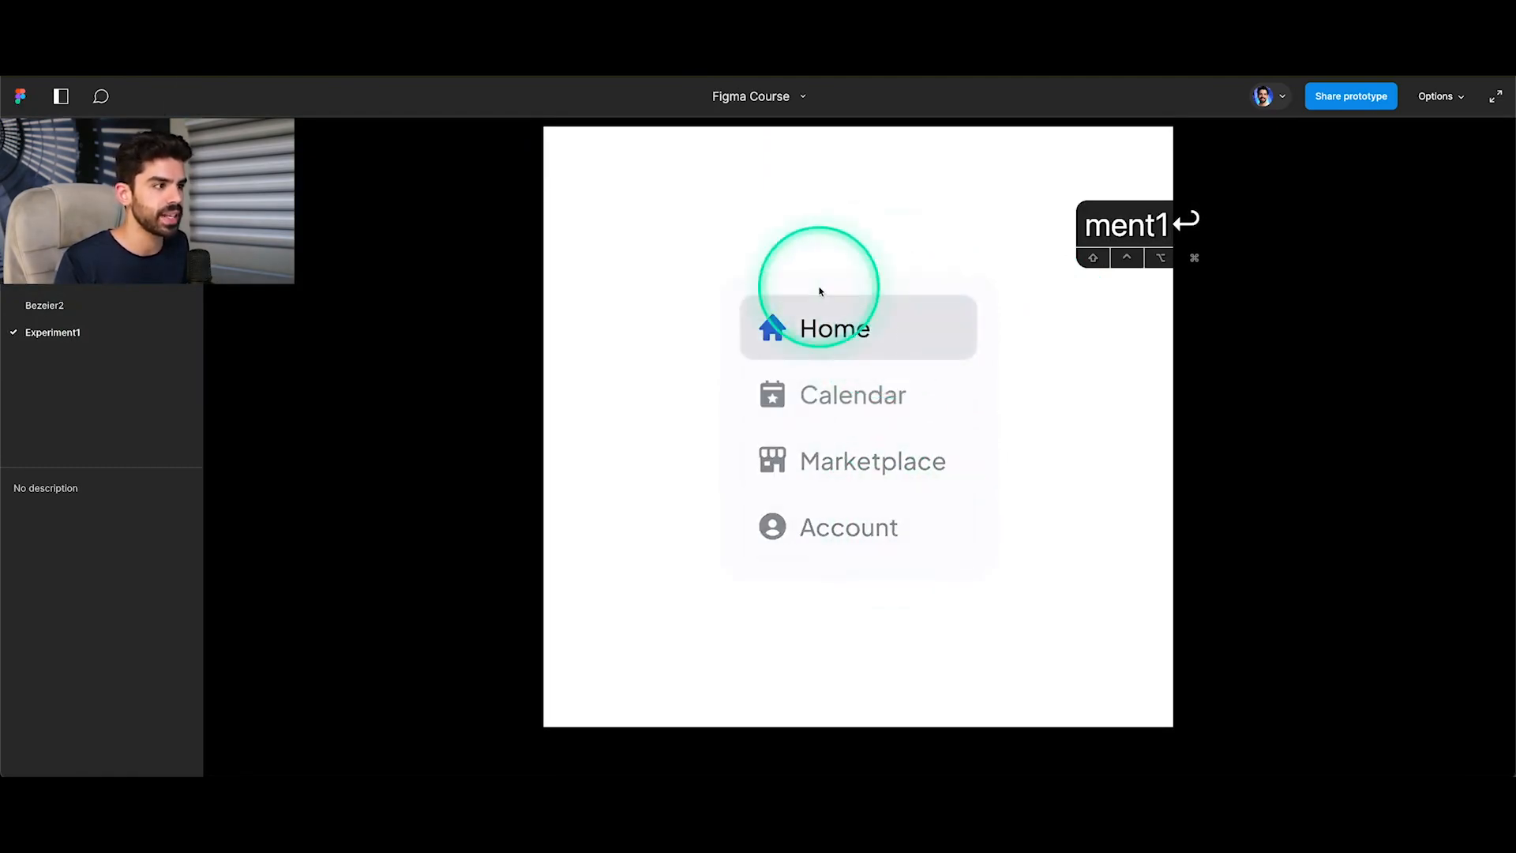
{"action": "left_click", "coordinate": [146, 41]}
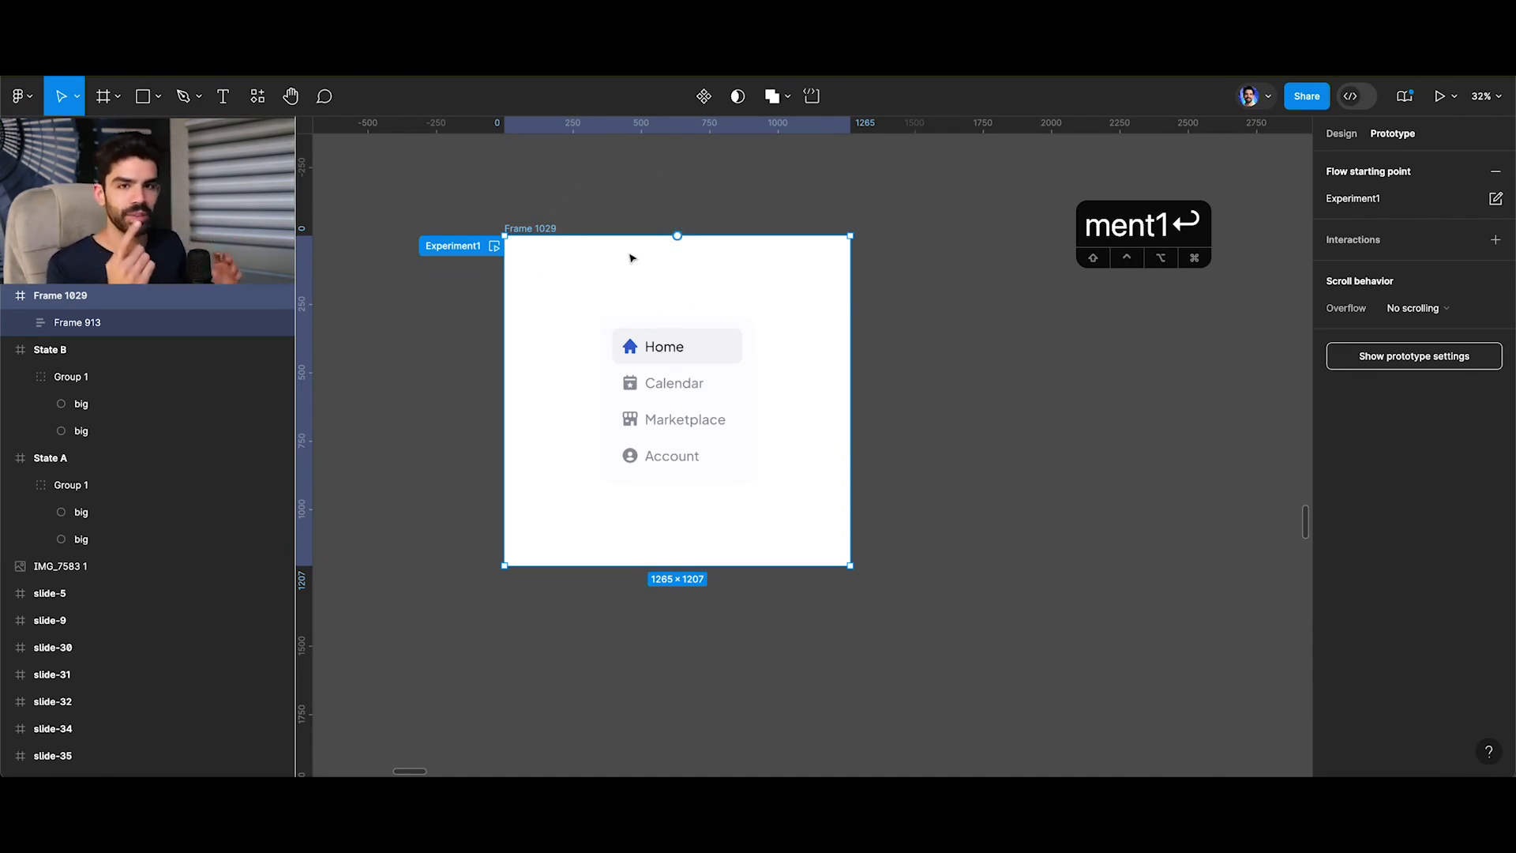
{"action": "key", "text": "v"}
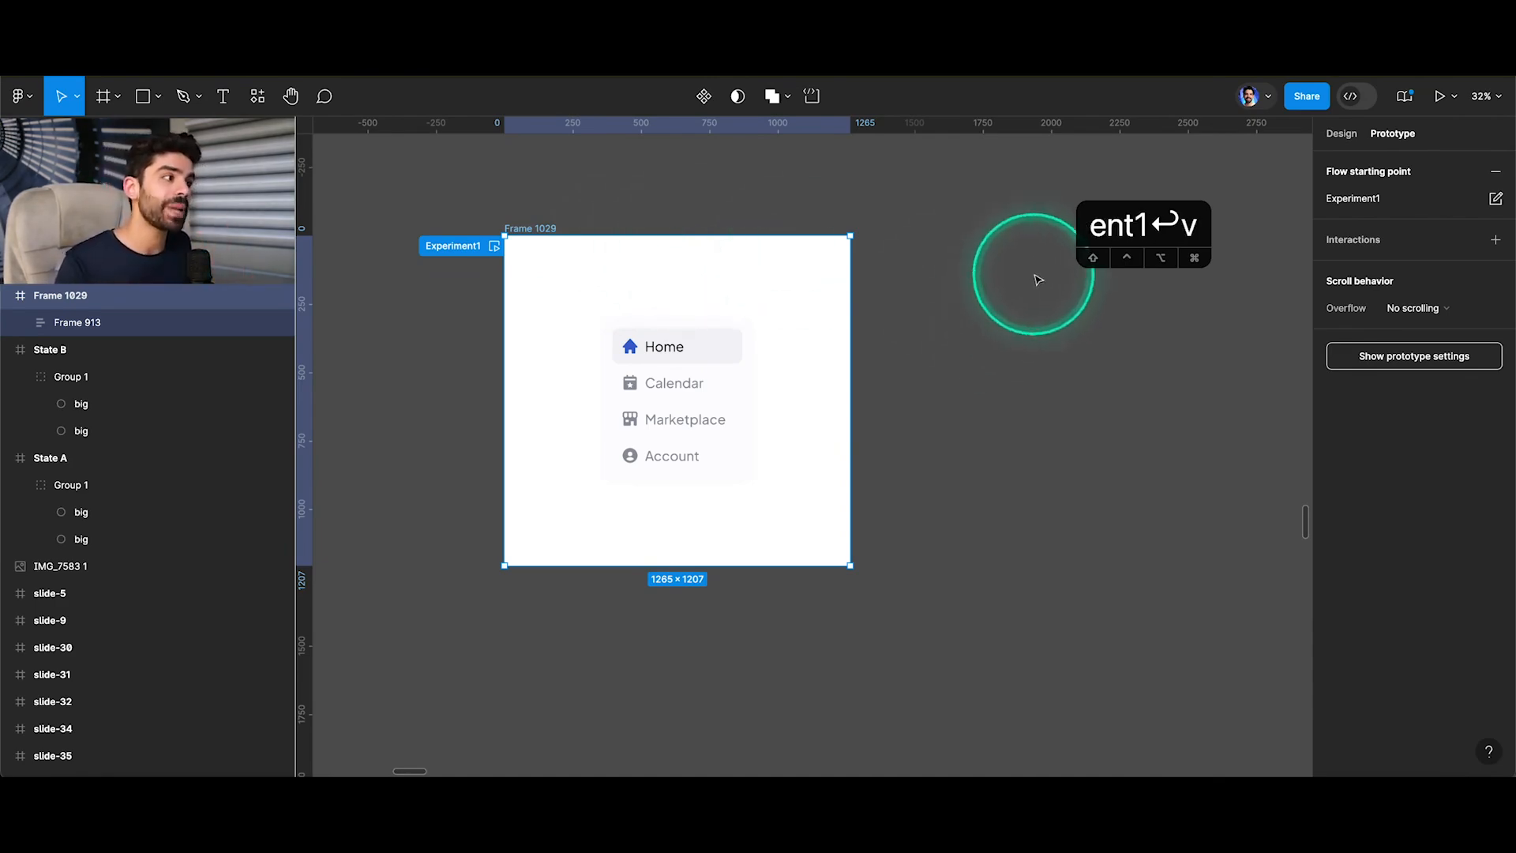
{"action": "left_click_drag", "start_coordinate": [1136, 211], "coordinate": [1218, 161]}
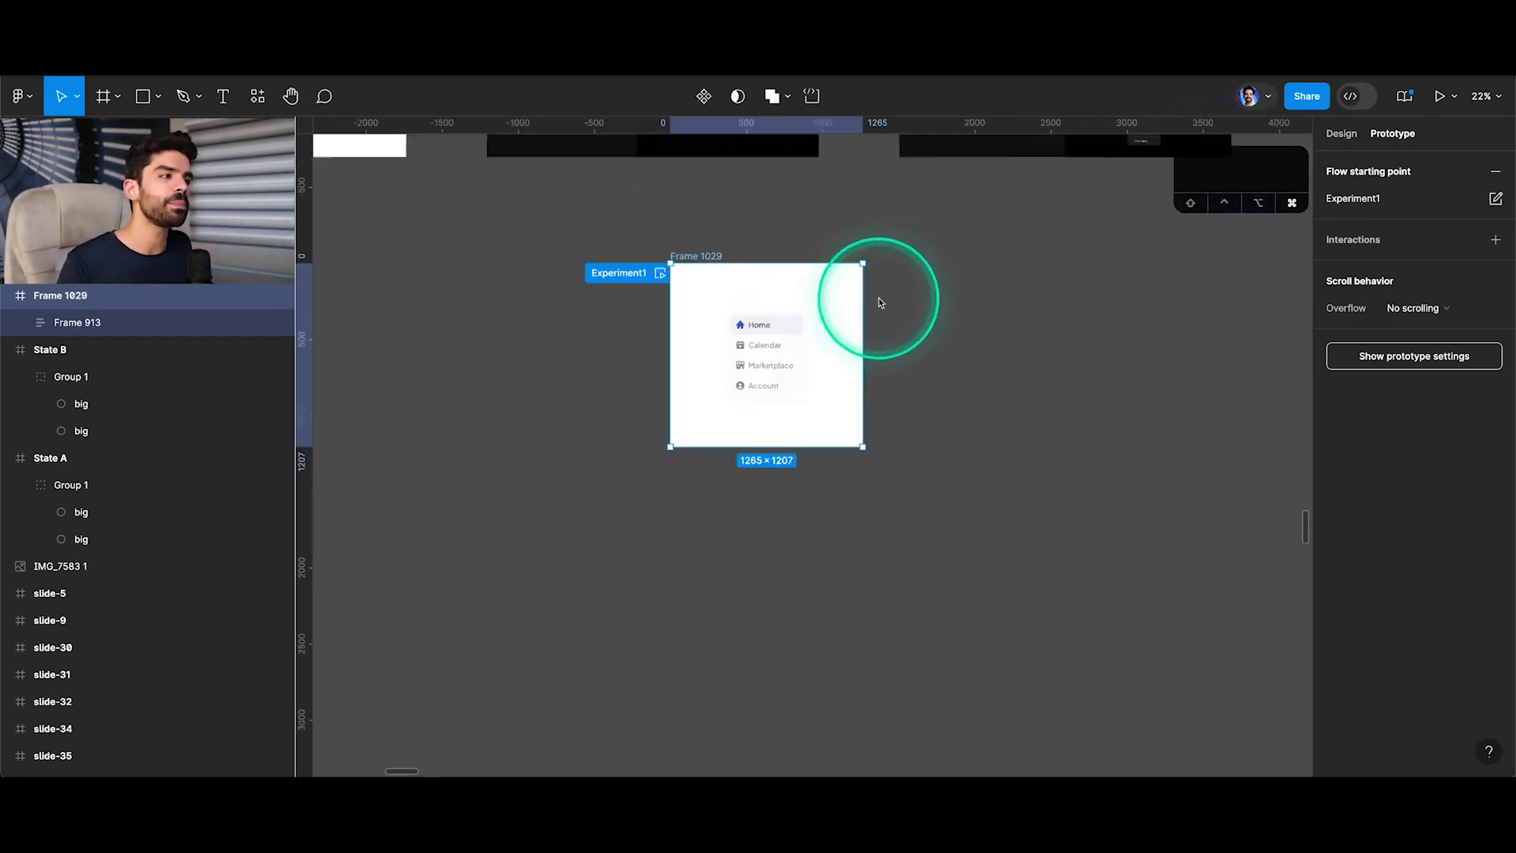
{"action": "scroll", "coordinate": [876, 316], "scroll_direction": "down", "scroll_amount": 10}
{"action": "scroll", "coordinate": [874, 336], "scroll_direction": "up", "scroll_amount": 10}
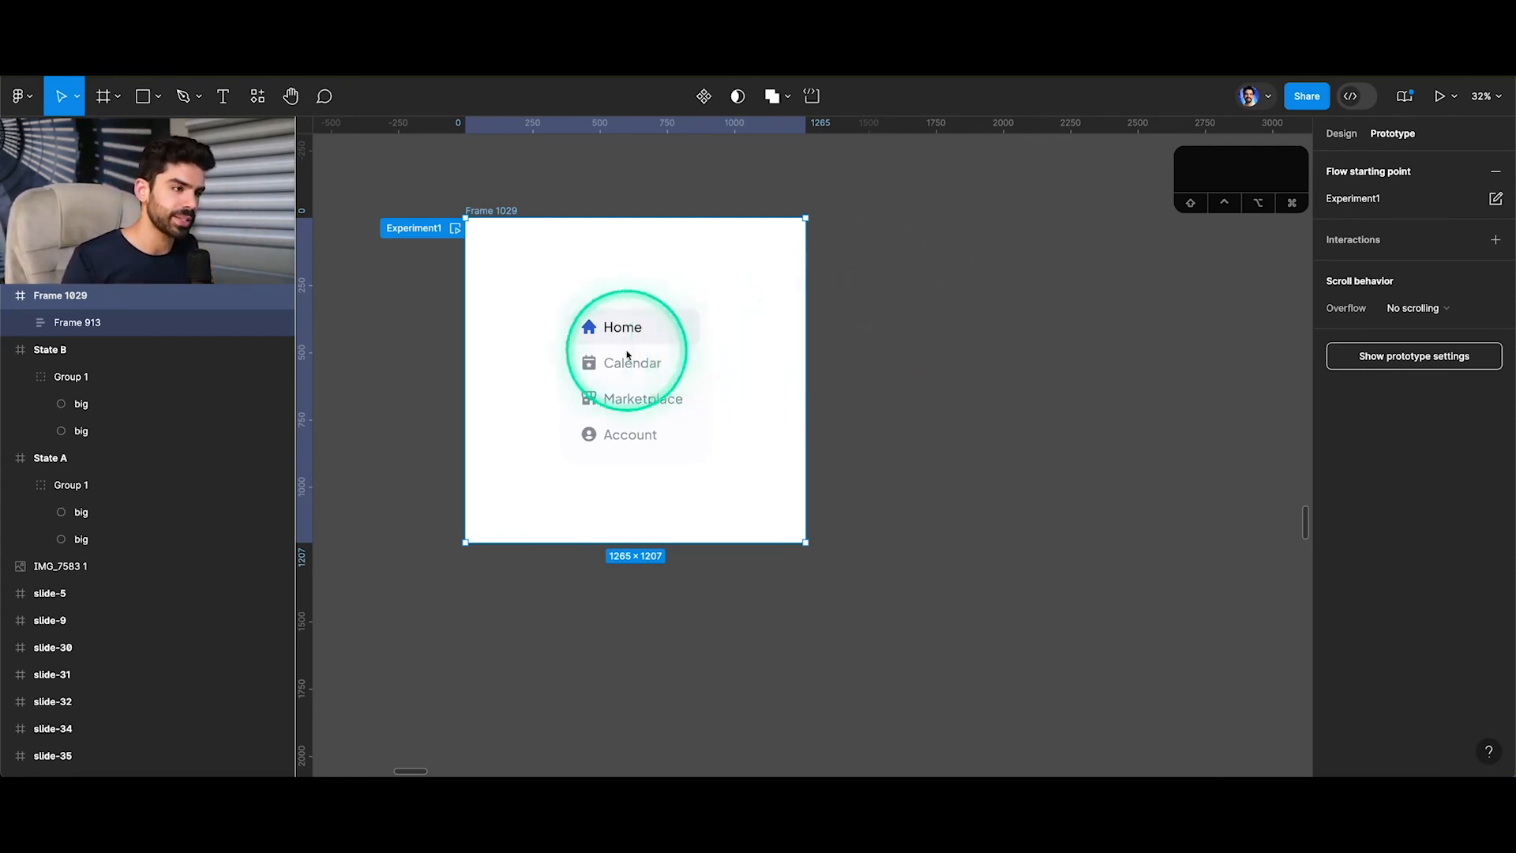
Add a text layer reading Home on the empty canvas beside Frame 1029 and show its design properties.
{"action": "scroll", "coordinate": [896, 288], "scroll_direction": "right", "scroll_amount": 4}
{"action": "key", "text": "t"}
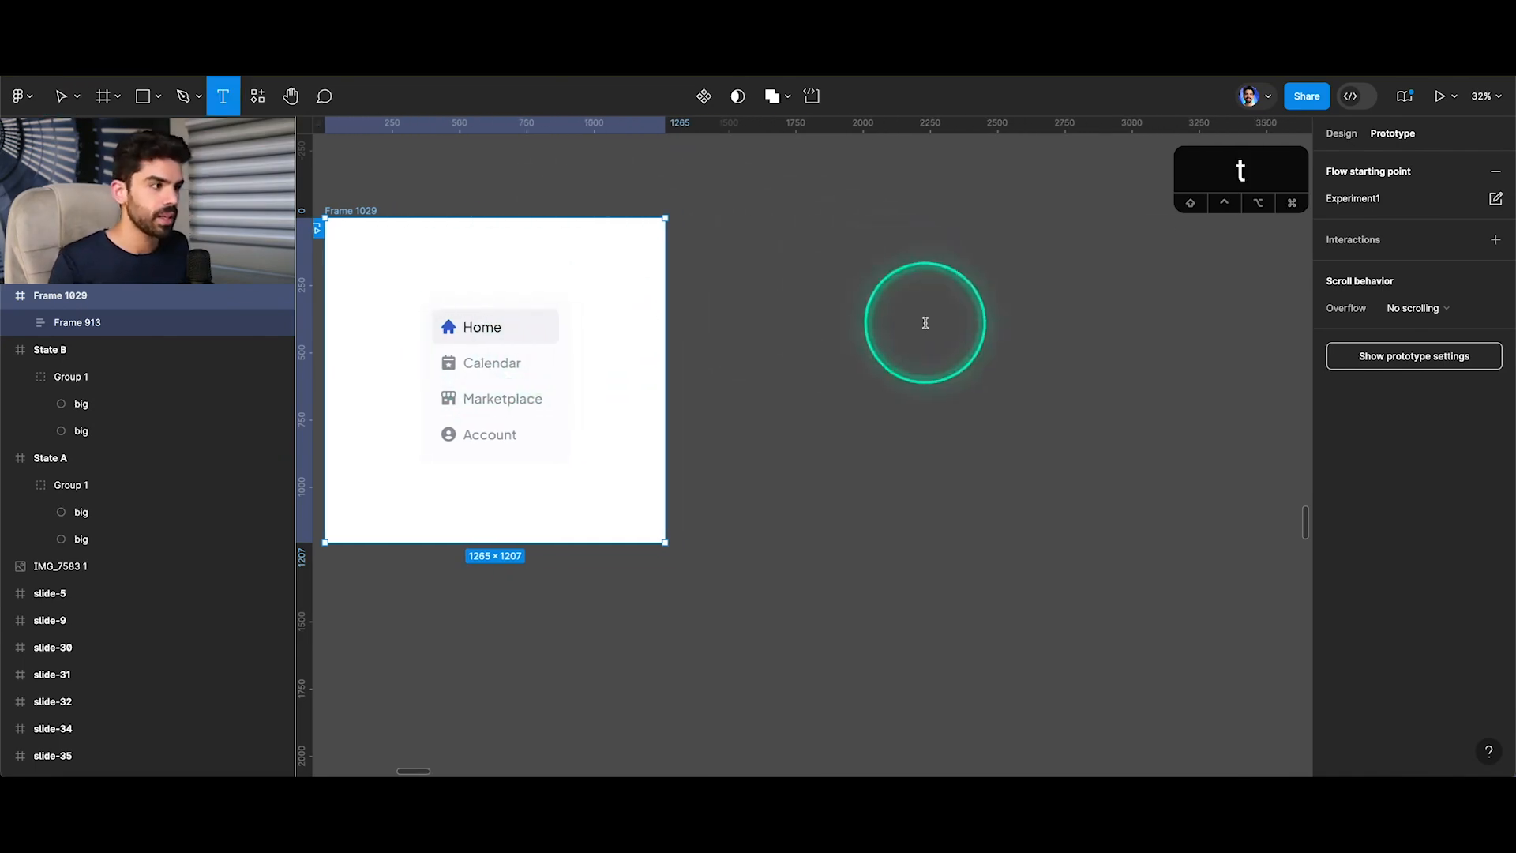
{"action": "left_click", "coordinate": [929, 328]}
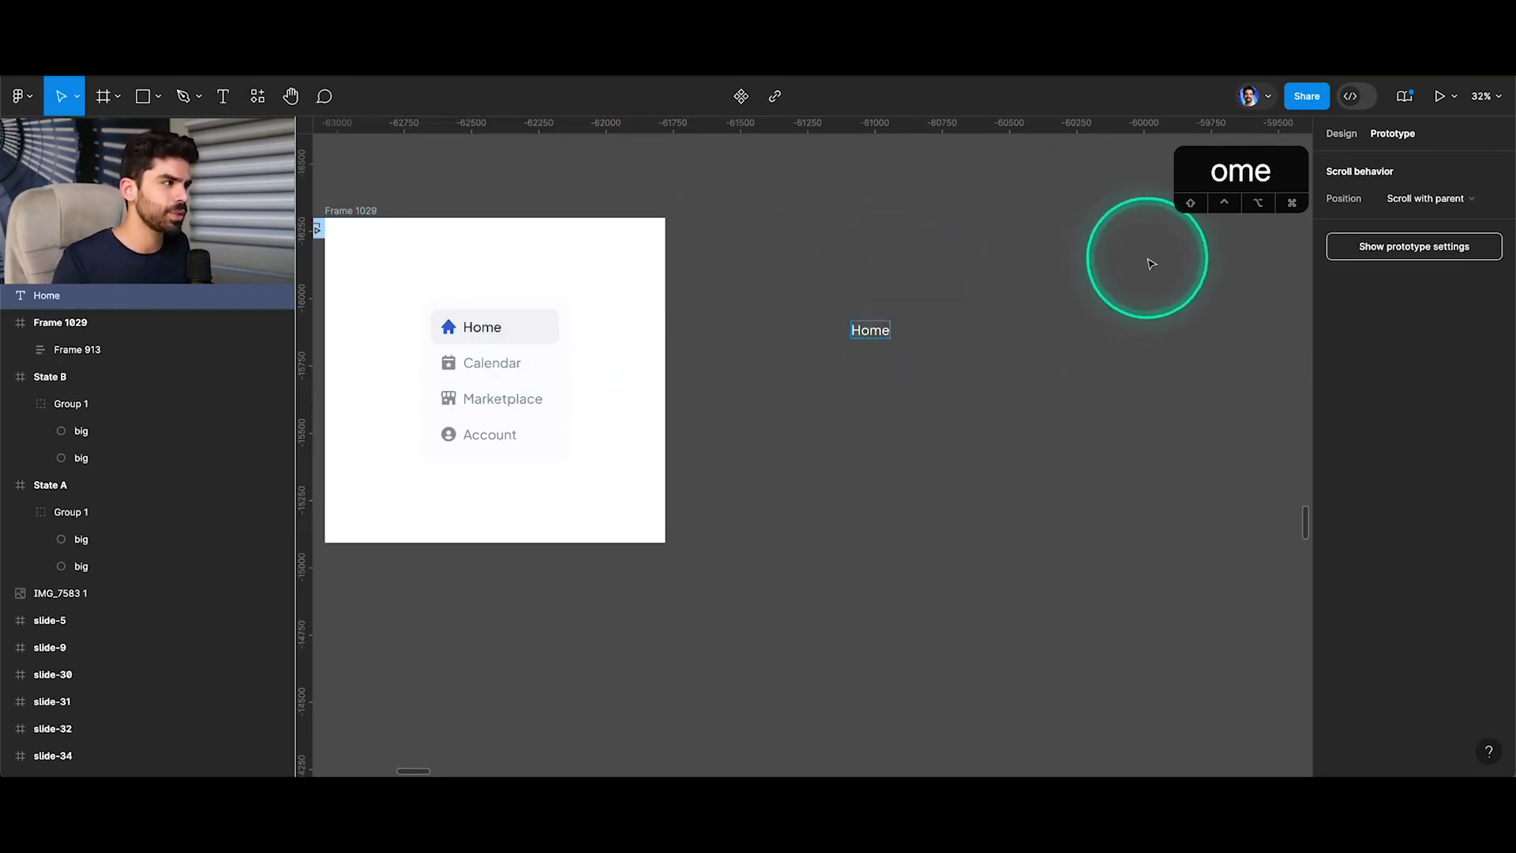
{"action": "key", "text": "Escape"}
{"action": "left_click", "coordinate": [1341, 133]}
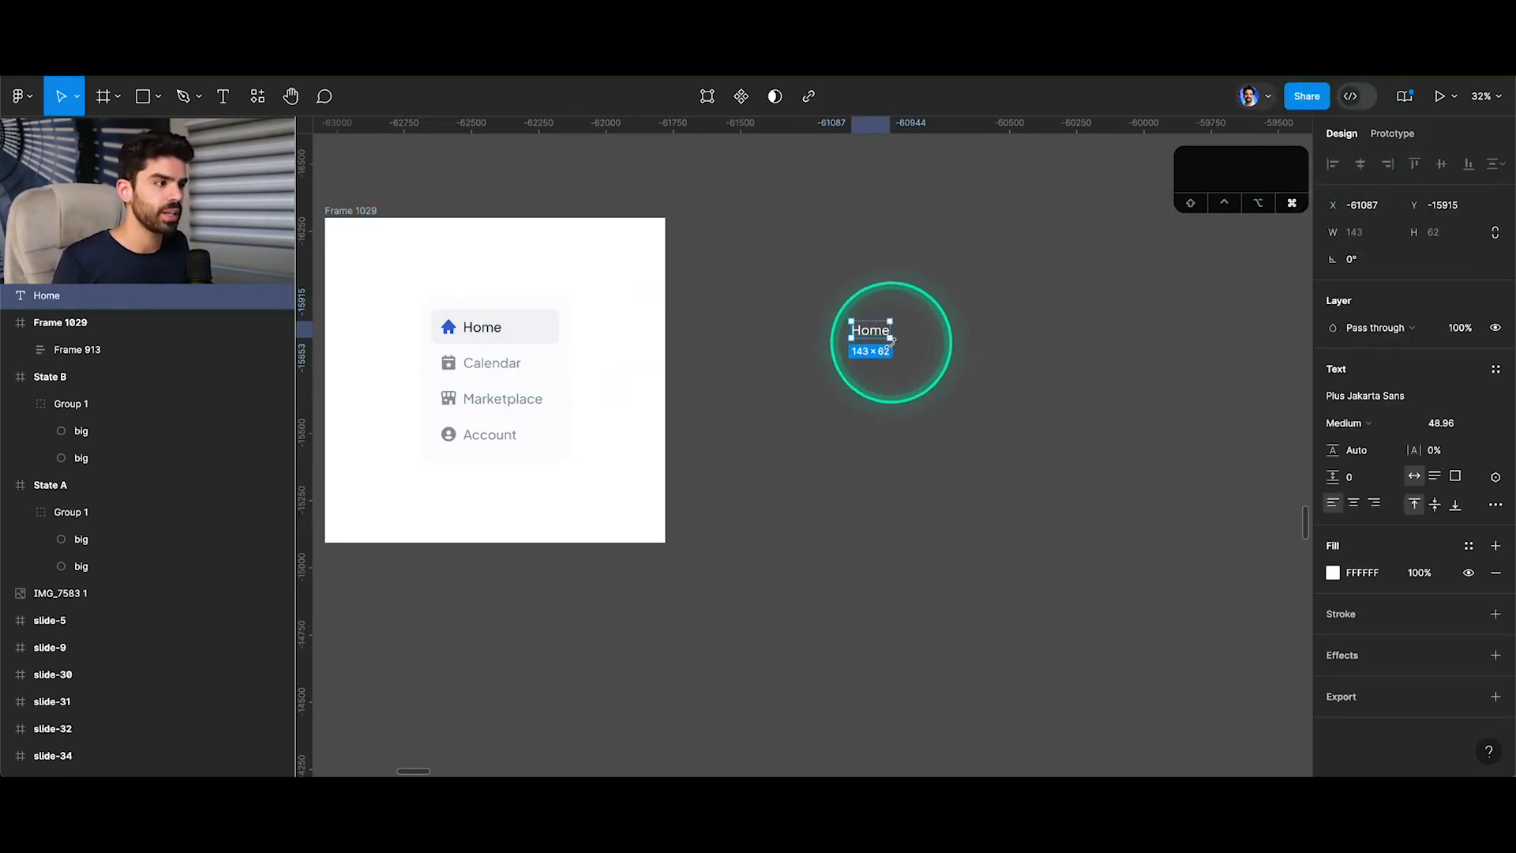
Insert the bxs-home icon from the component library just beside the Home text on the canvas.
{"action": "scroll", "coordinate": [870, 339], "scroll_direction": "up", "scroll_amount": 5}
{"action": "left_click", "coordinate": [1009, 327]}
{"action": "key", "text": "shift+i"}
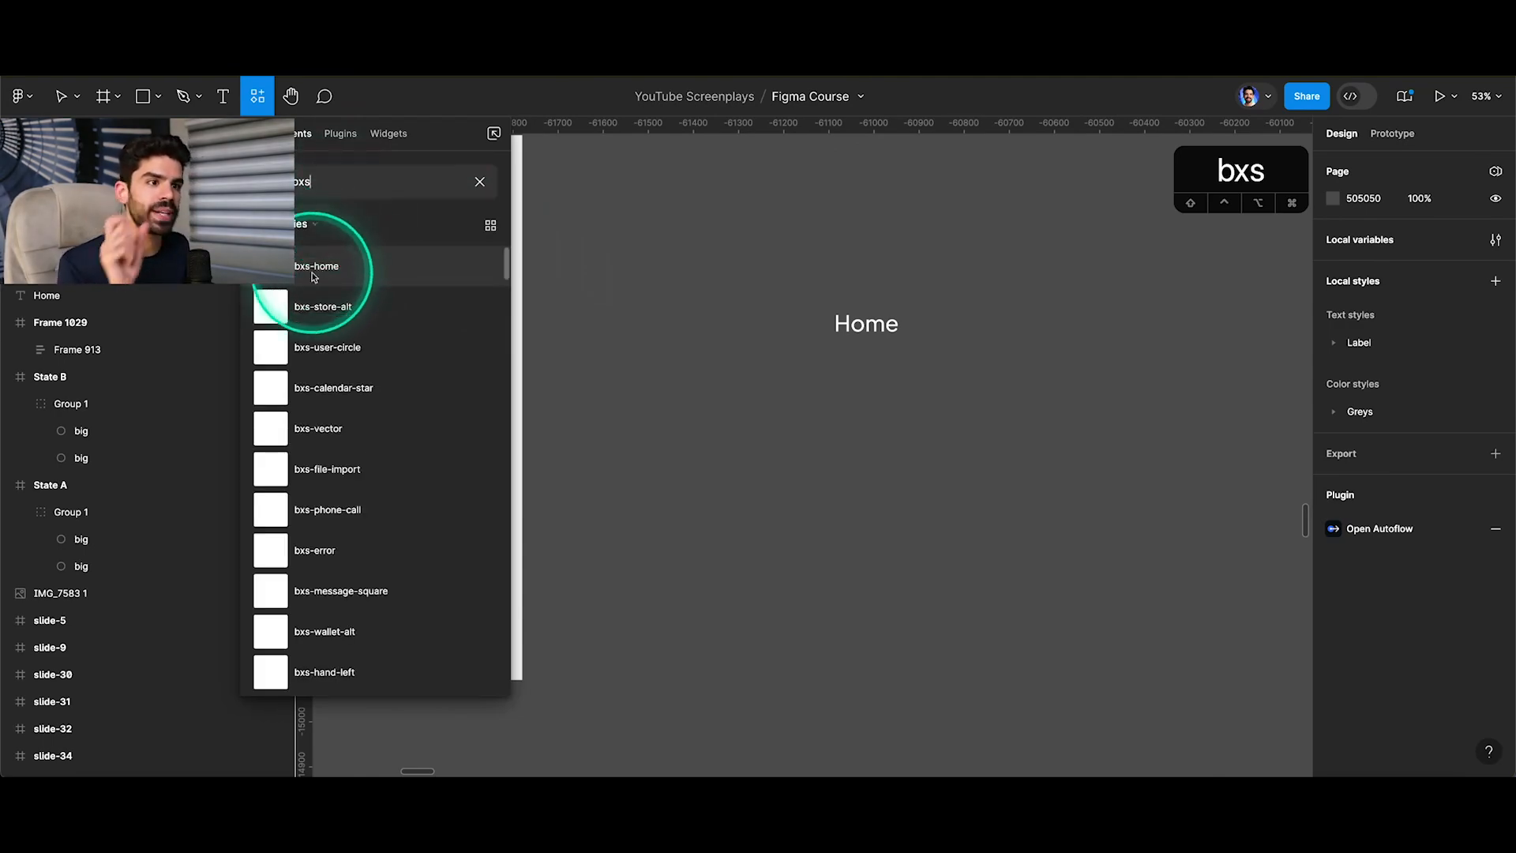
{"action": "left_click_drag", "start_coordinate": [312, 278], "coordinate": [641, 293]}
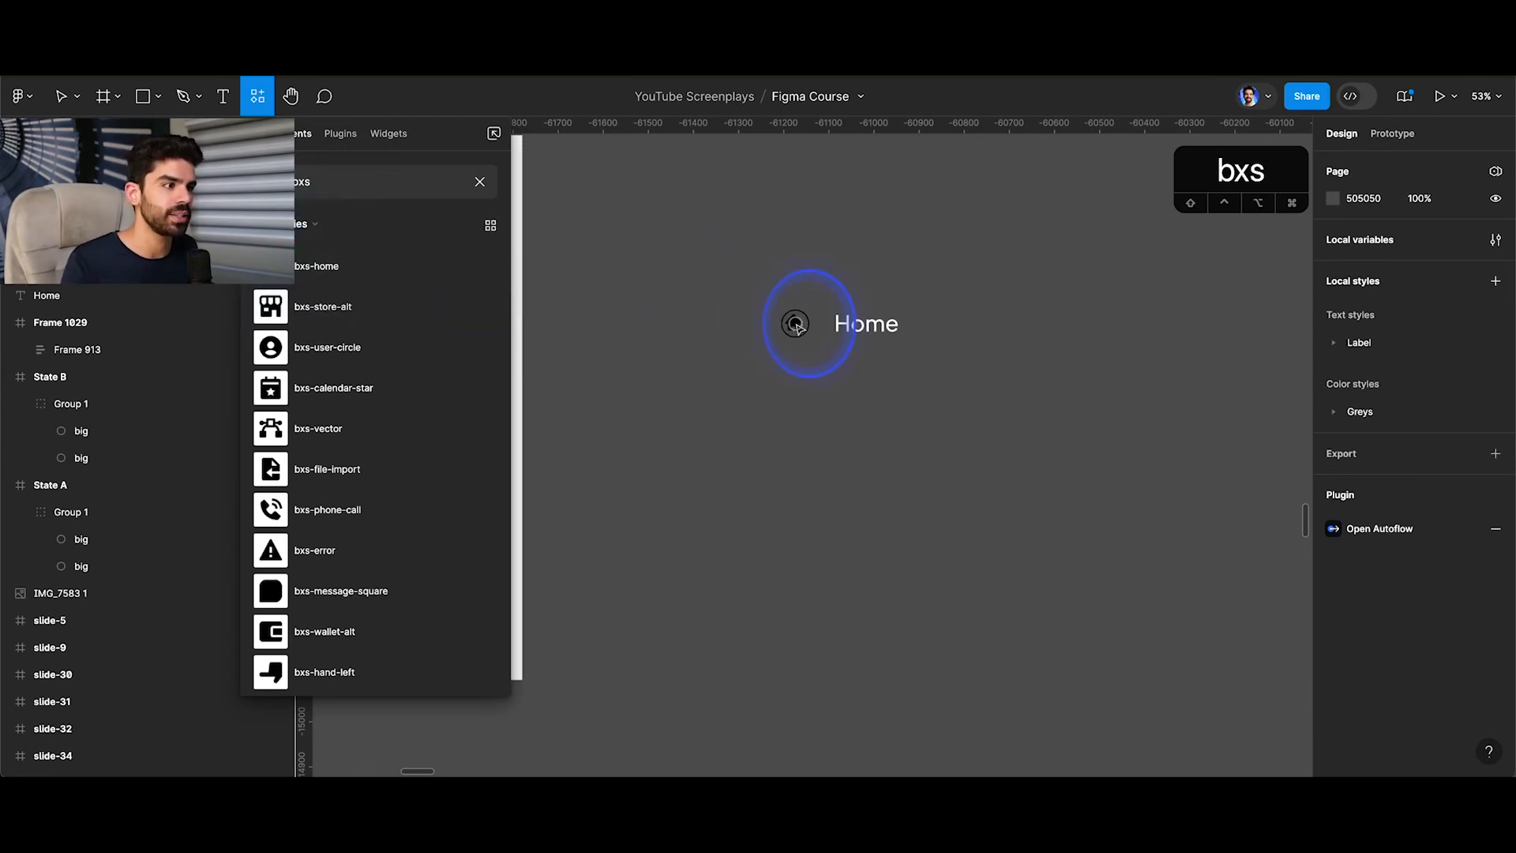
{"action": "left_click_drag", "start_coordinate": [796, 326], "coordinate": [798, 327]}
Enlarge the bxs-home icon to 44 × 44 and move the Home text closer beside it.
{"action": "scroll", "coordinate": [805, 326], "scroll_direction": "up", "scroll_amount": 5}
{"action": "left_click", "coordinate": [963, 319]}
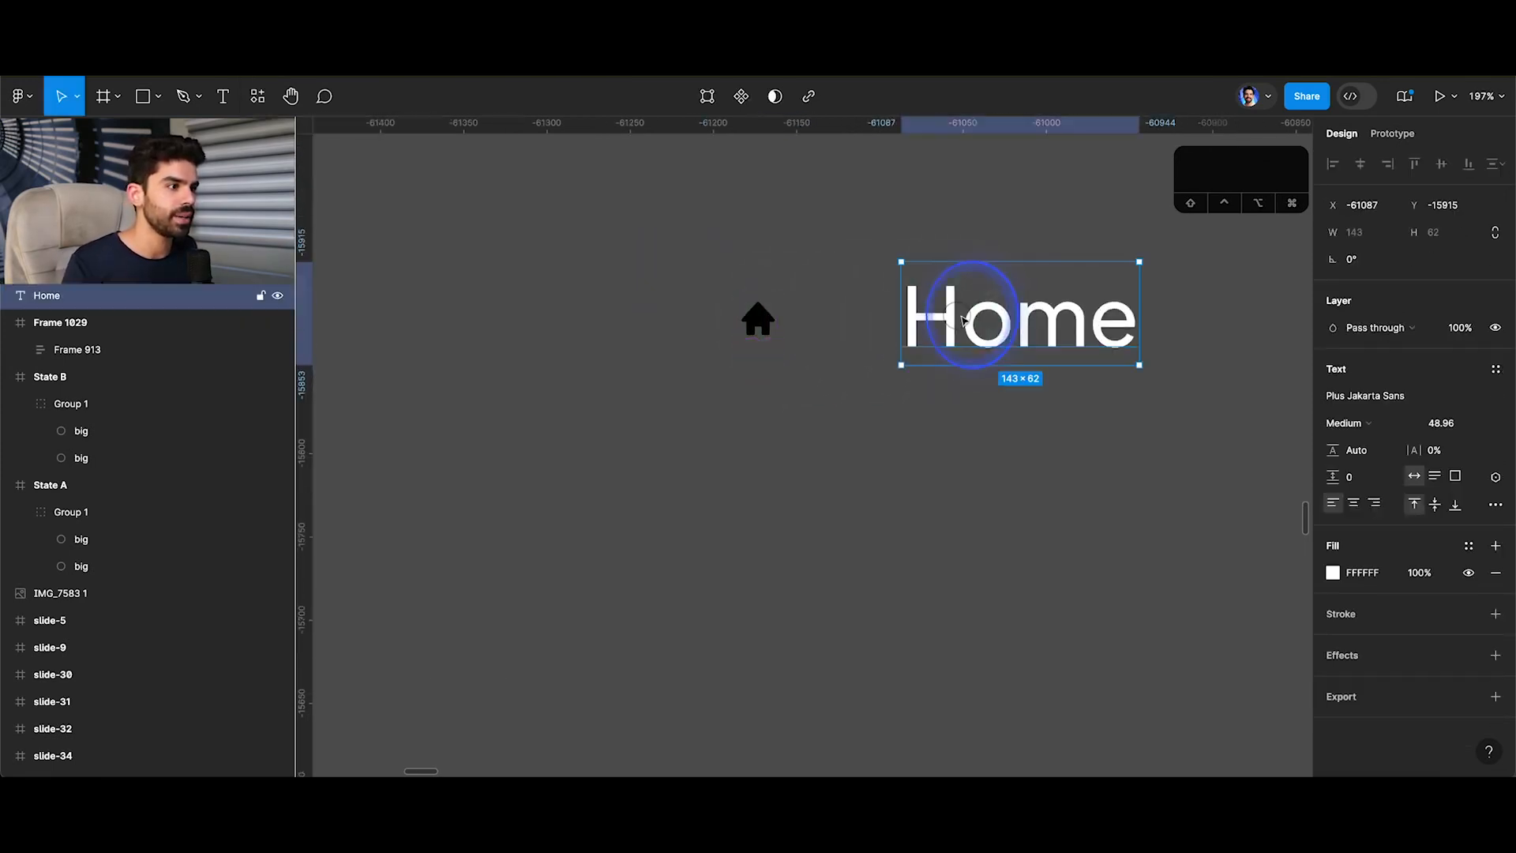
{"action": "left_click", "coordinate": [758, 320]}
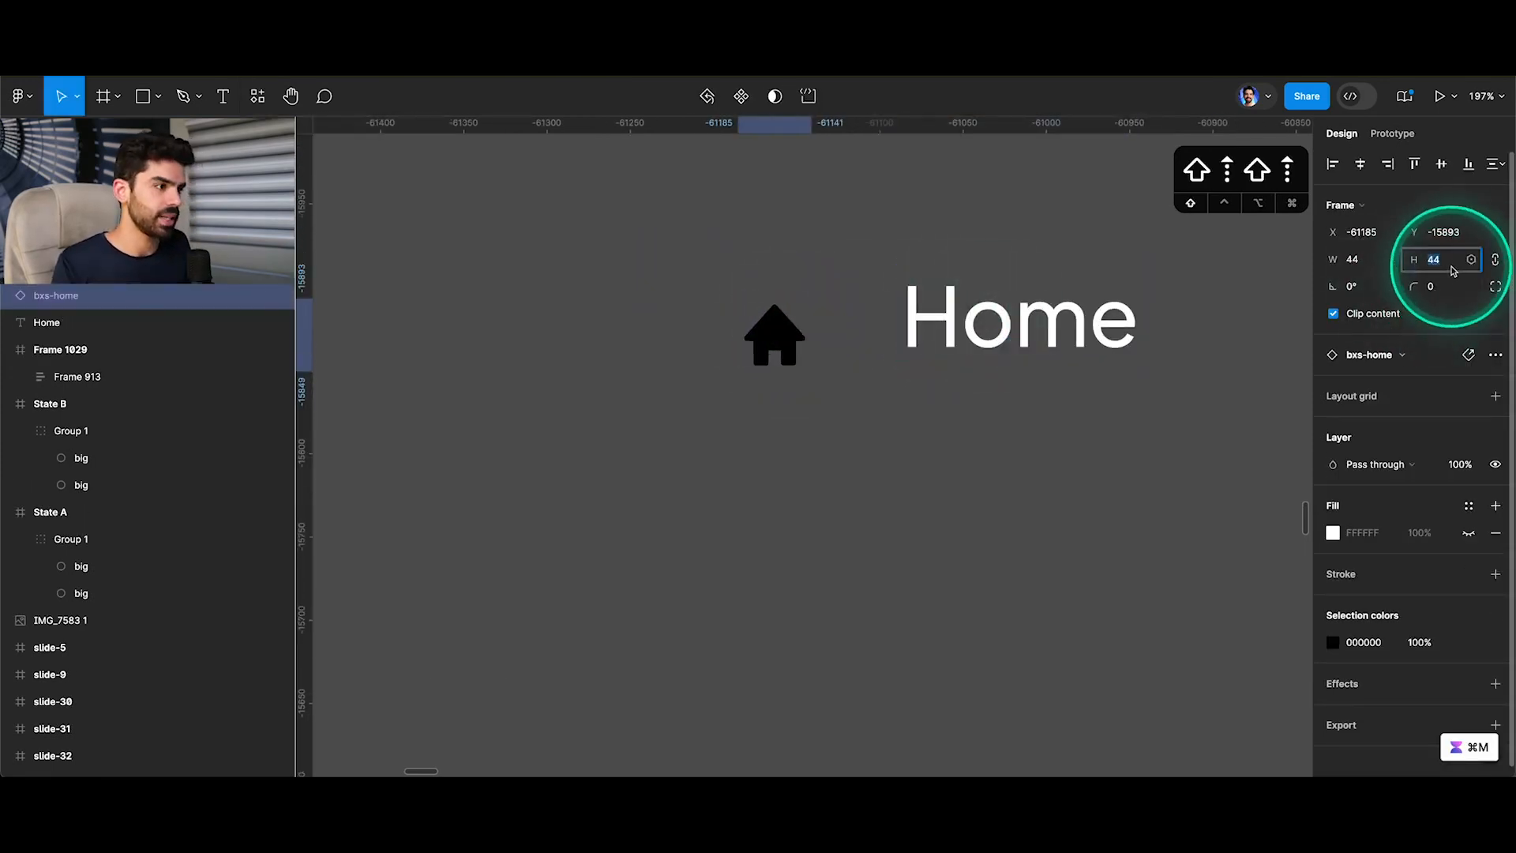
{"action": "left_click", "coordinate": [939, 339]}
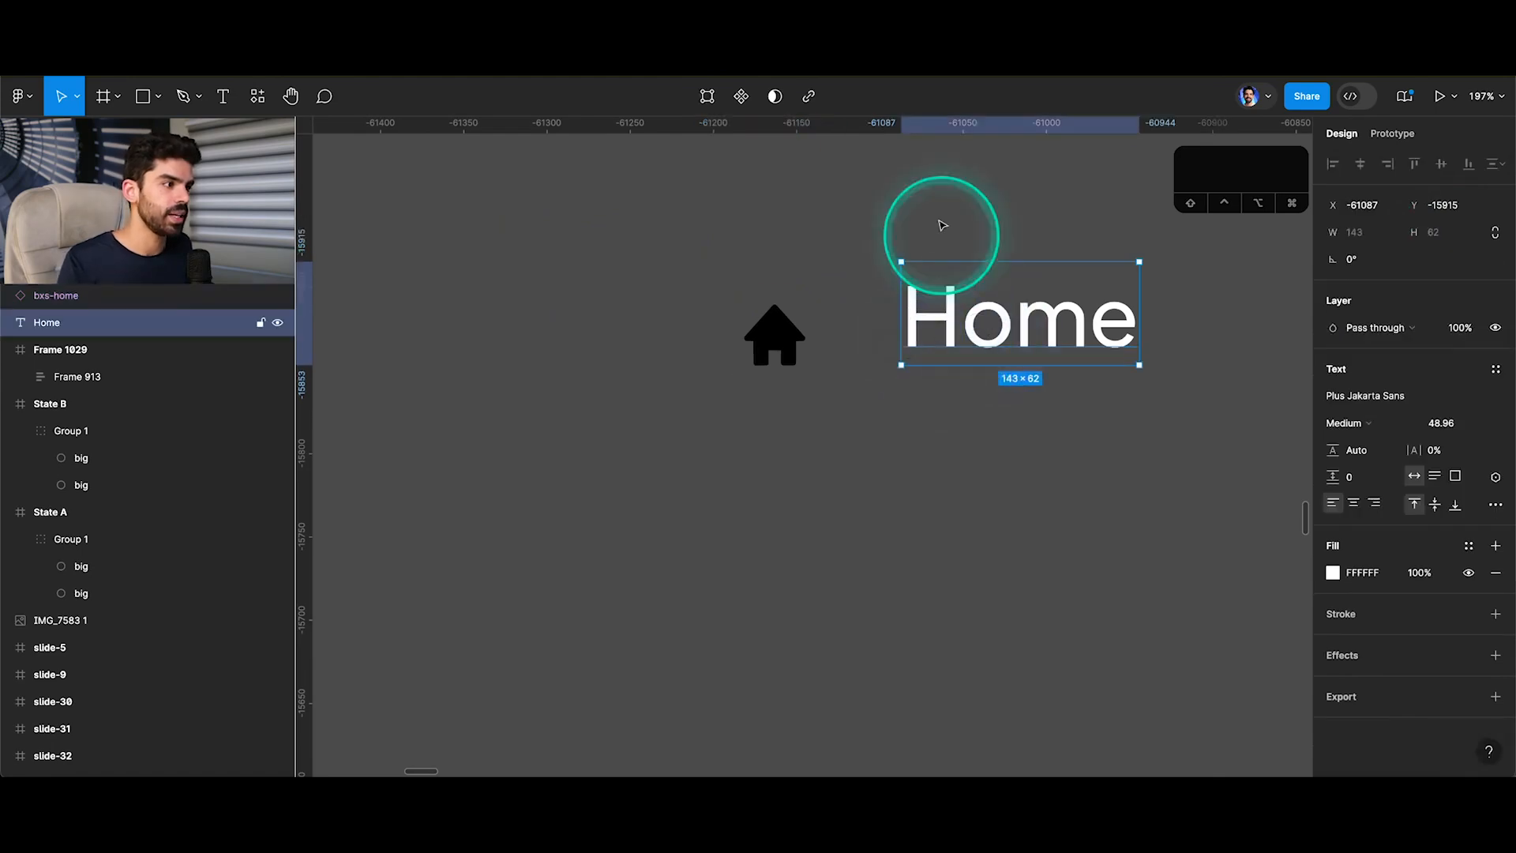
{"action": "left_click", "coordinate": [941, 225]}
{"action": "left_click_drag", "start_coordinate": [963, 310], "coordinate": [906, 331]}
Recolour the bxs-home icon to white, FFFFFF.
{"action": "left_click", "coordinate": [774, 335]}
{"action": "left_click", "coordinate": [1362, 644]}
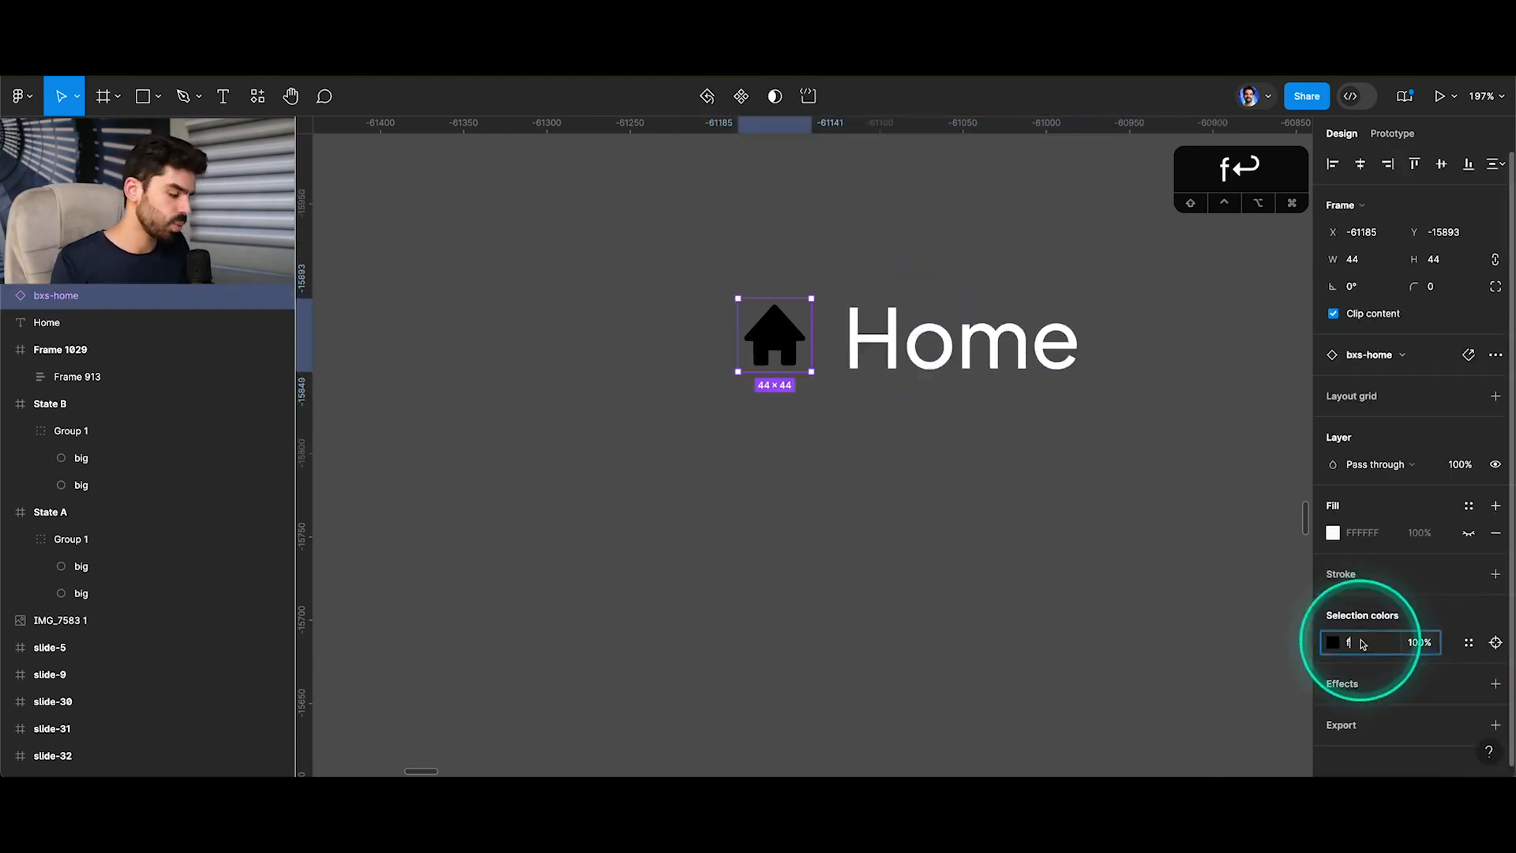
{"action": "type", "text": "f"}
{"action": "key", "text": "Return"}
Apply the grey-1 colour variable to the fill of both the home icon's vector and the Home text.
{"action": "left_click", "coordinate": [1103, 539]}
{"action": "left_click", "coordinate": [784, 346], "text": "super"}
{"action": "left_click", "coordinate": [919, 347], "text": "shift+super"}
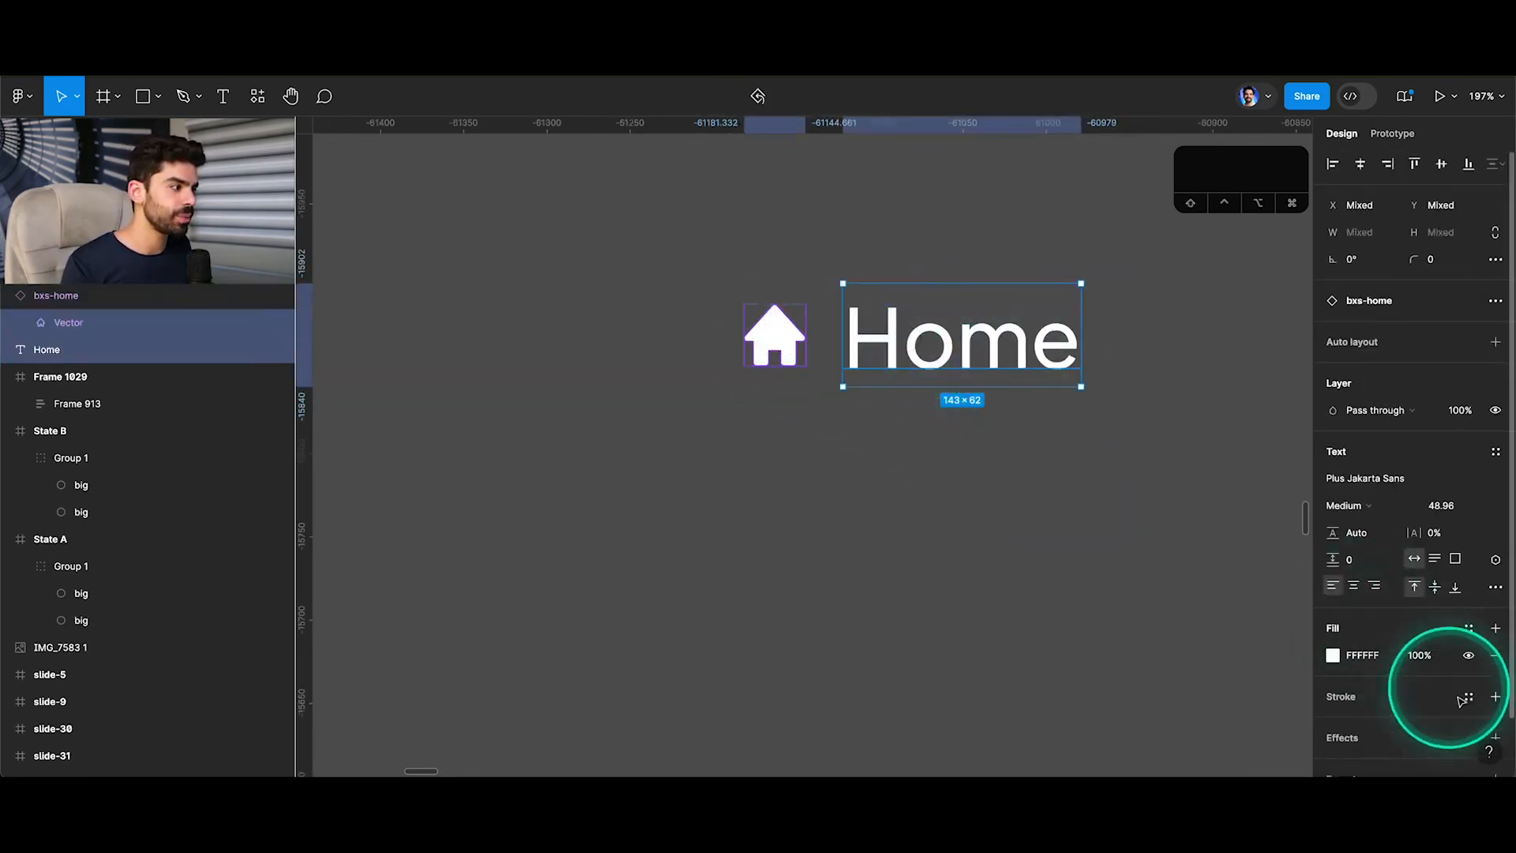
{"action": "left_click", "coordinate": [1468, 629]}
{"action": "scroll", "coordinate": [1187, 680], "scroll_direction": "down", "scroll_amount": 1}
{"action": "left_click", "coordinate": [1187, 680]}
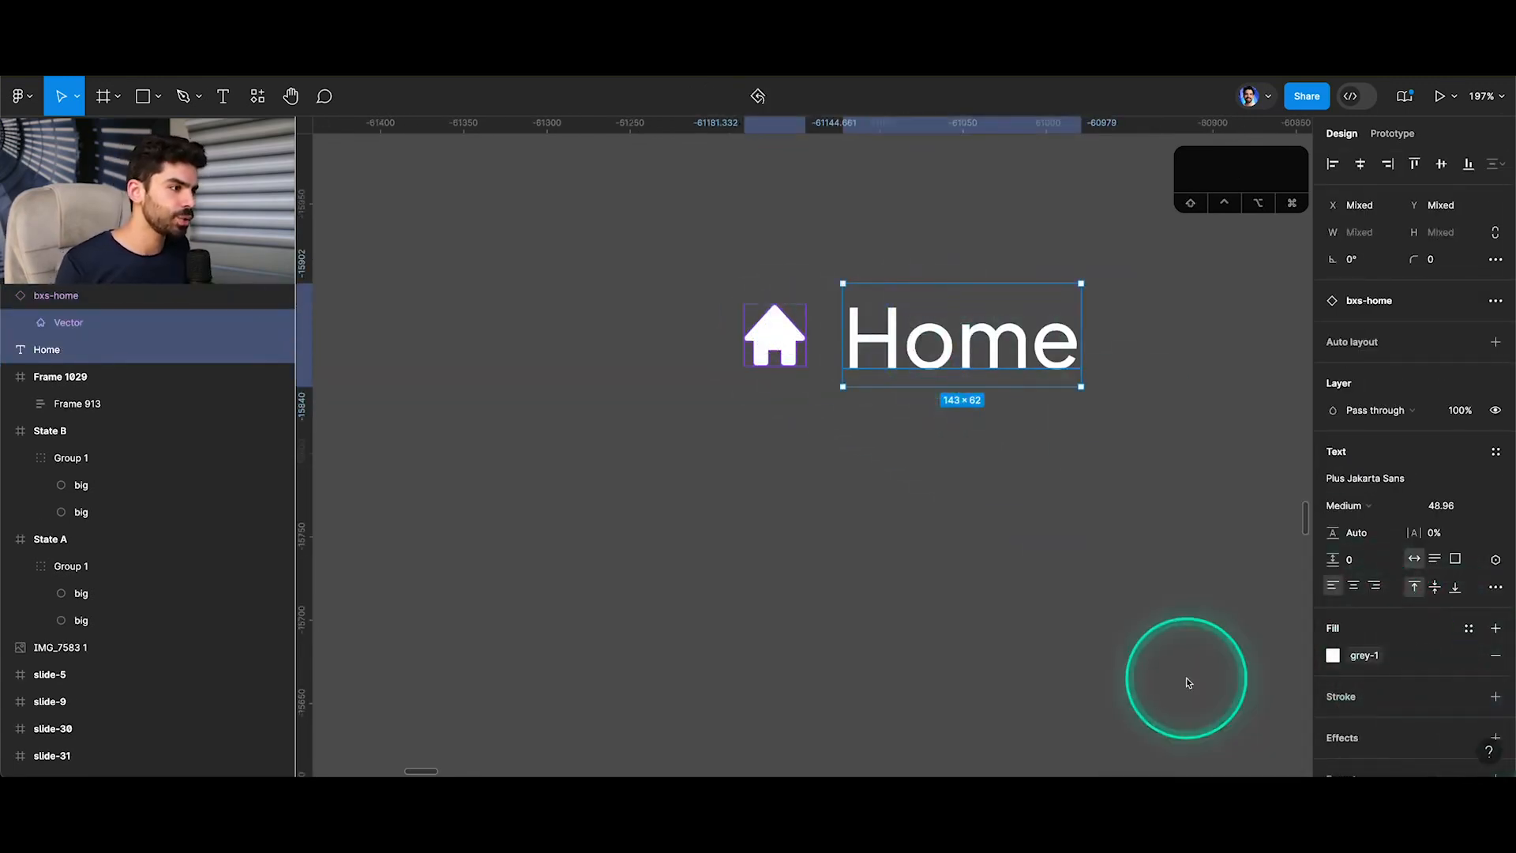
Wrap the home icon and Home text in a horizontal auto layout frame and name it tab.
{"action": "left_click", "coordinate": [1167, 647]}
{"action": "left_click", "coordinate": [772, 341]}
{"action": "left_click", "coordinate": [878, 341], "text": "shift"}
{"action": "key", "text": "shift+a"}
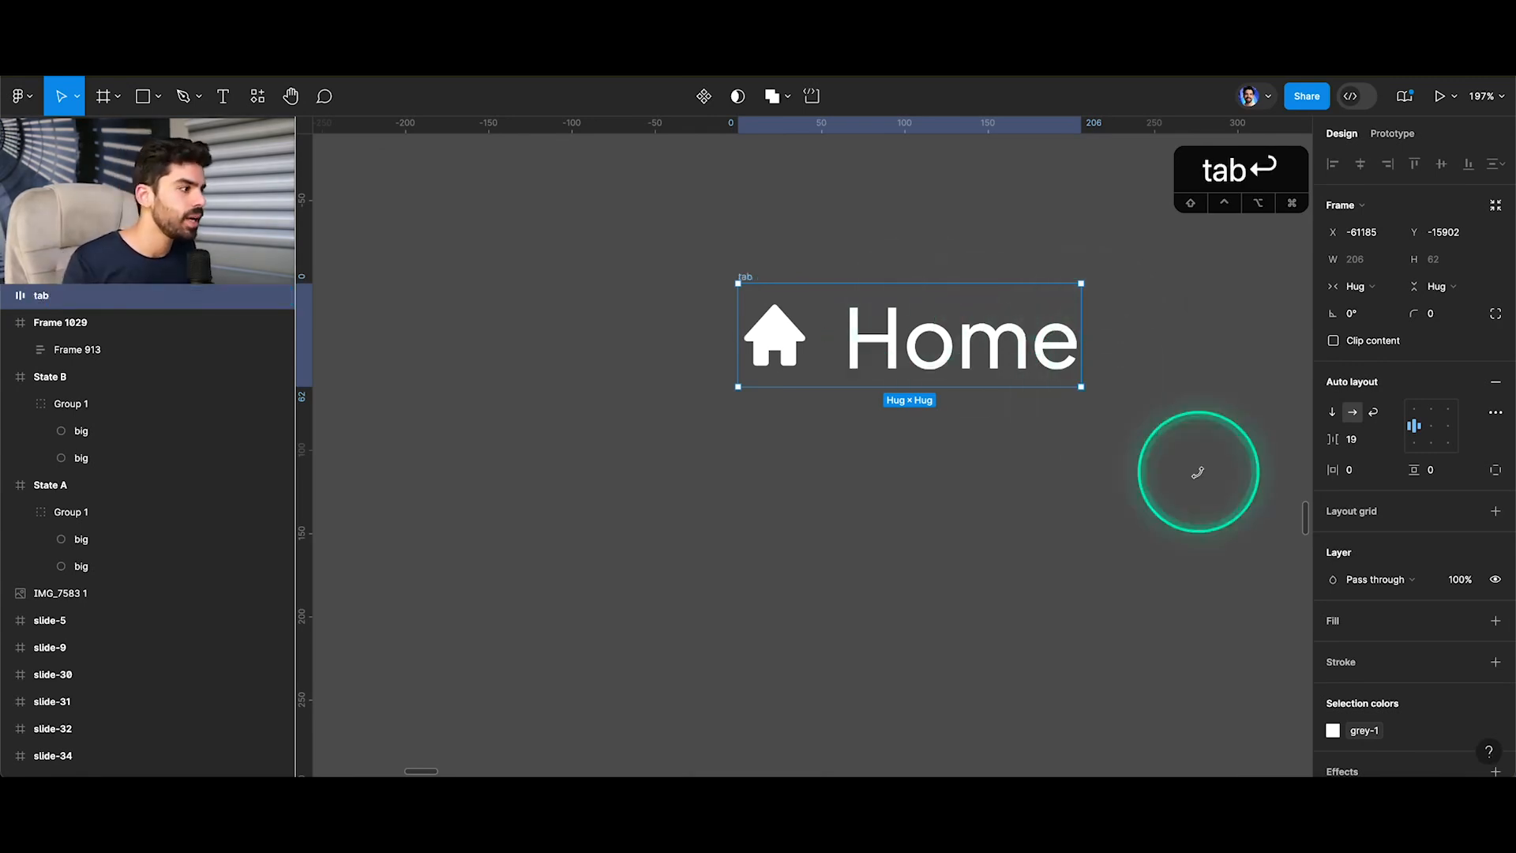
Add a fill to the tab frame using the grey-1 colour variable.
{"action": "left_click", "coordinate": [1493, 623]}
{"action": "left_click", "coordinate": [1468, 621]}
{"action": "type", "text": "gre"}
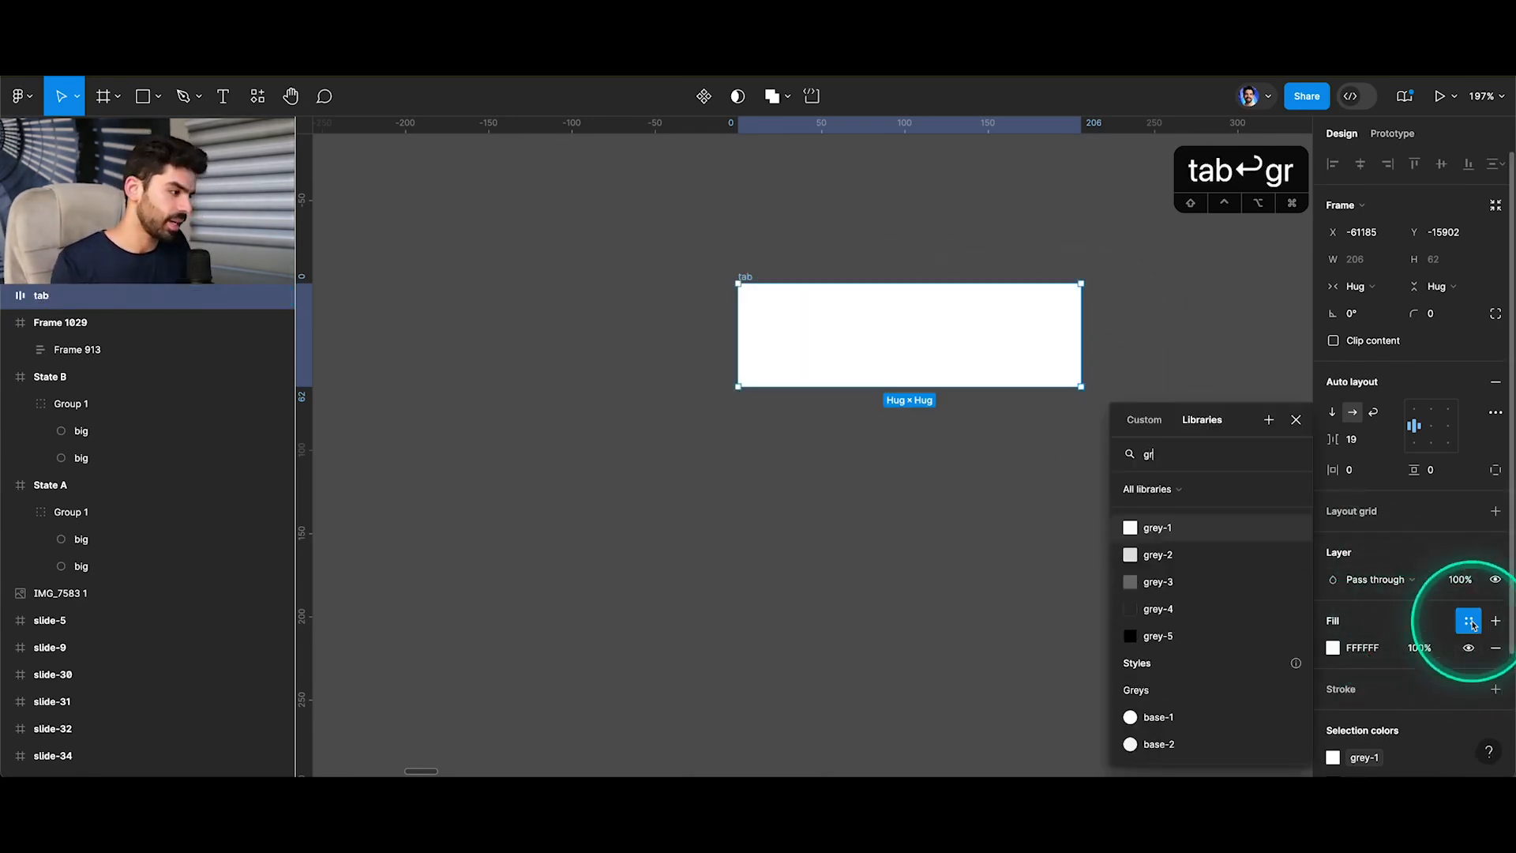
{"action": "left_click", "coordinate": [1216, 534]}
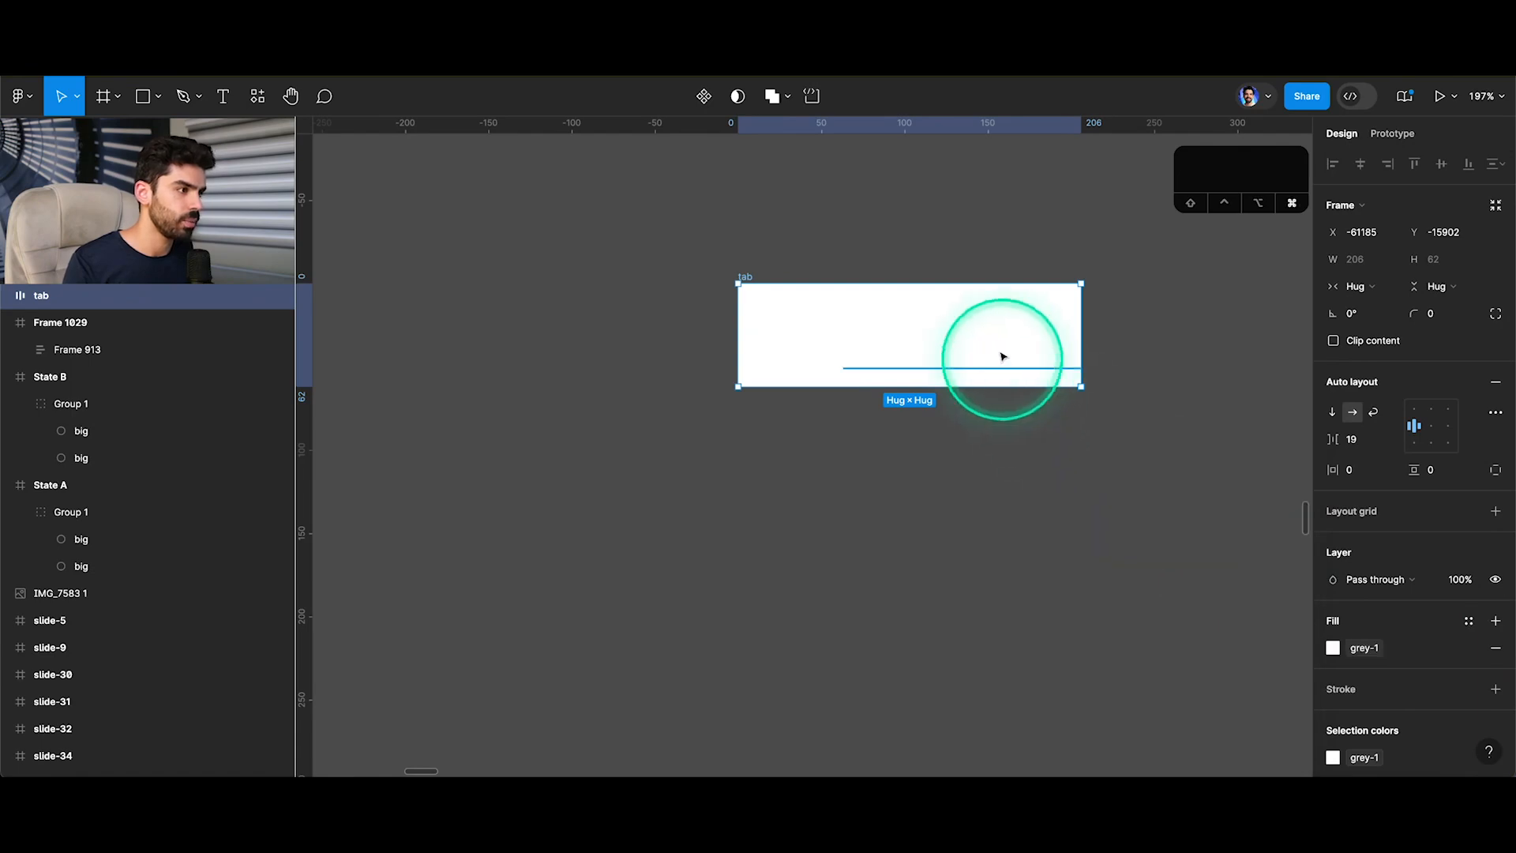
Change the colour of the home icon and Home text inside the tab frame to grey-3.
{"action": "left_click", "coordinate": [1001, 352]}
{"action": "left_click", "coordinate": [798, 342], "text": "shift"}
{"action": "scroll", "coordinate": [1375, 656], "scroll_direction": "down", "scroll_amount": 1}
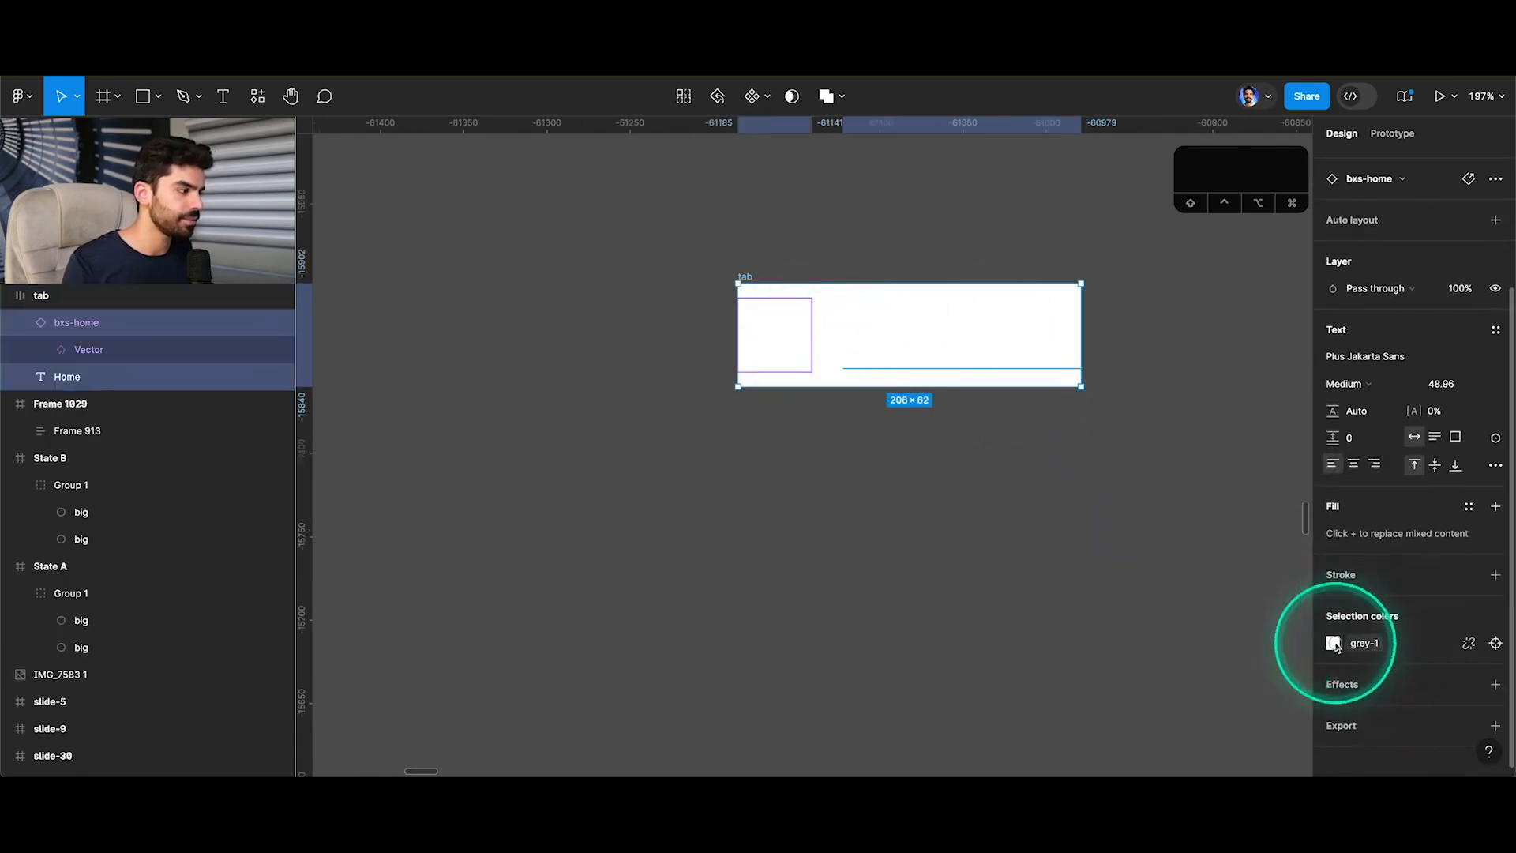
{"action": "left_click", "coordinate": [1335, 644]}
{"action": "left_click", "coordinate": [1187, 710]}
{"action": "left_click", "coordinate": [1104, 559]}
Set the tab frame's auto layout padding to 20 on all sides.
{"action": "left_click", "coordinate": [744, 277]}
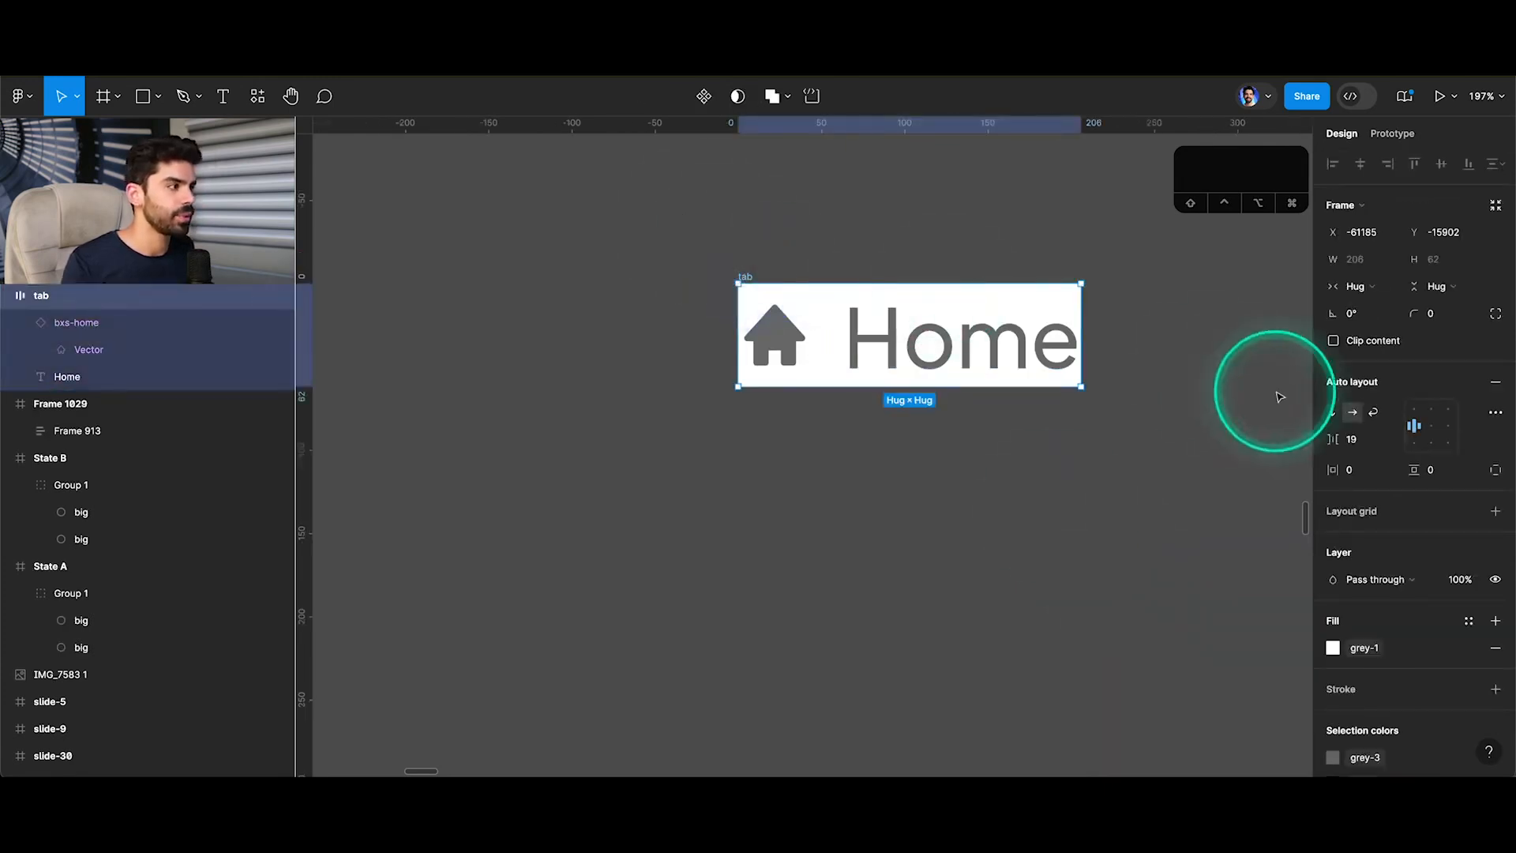
{"action": "key", "text": "shift+Up"}
{"action": "key", "text": "shift+Up"}
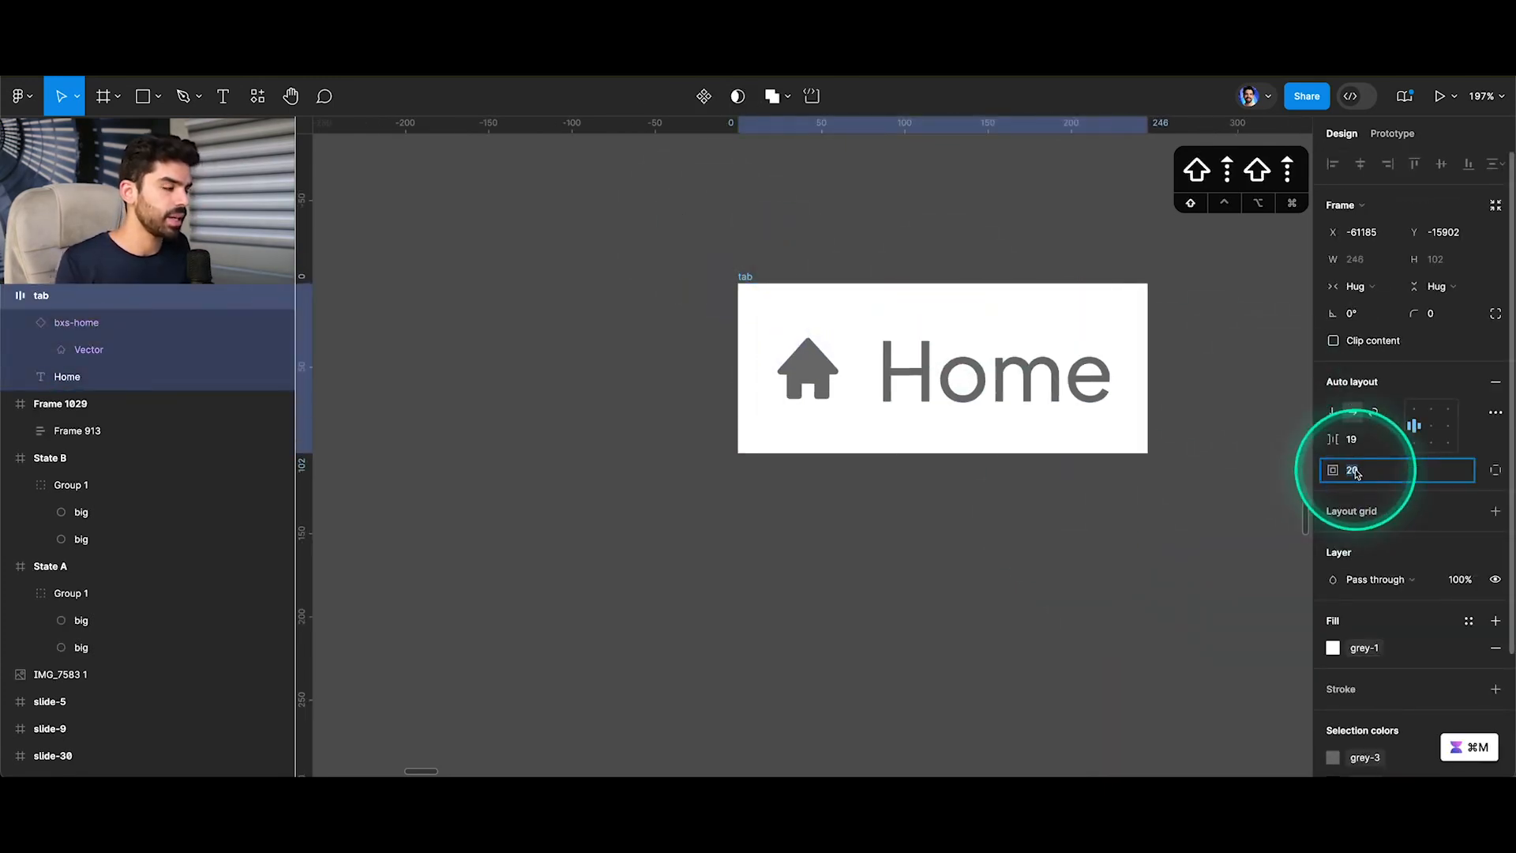
{"action": "left_click", "coordinate": [1051, 514]}
{"action": "left_click", "coordinate": [745, 275]}
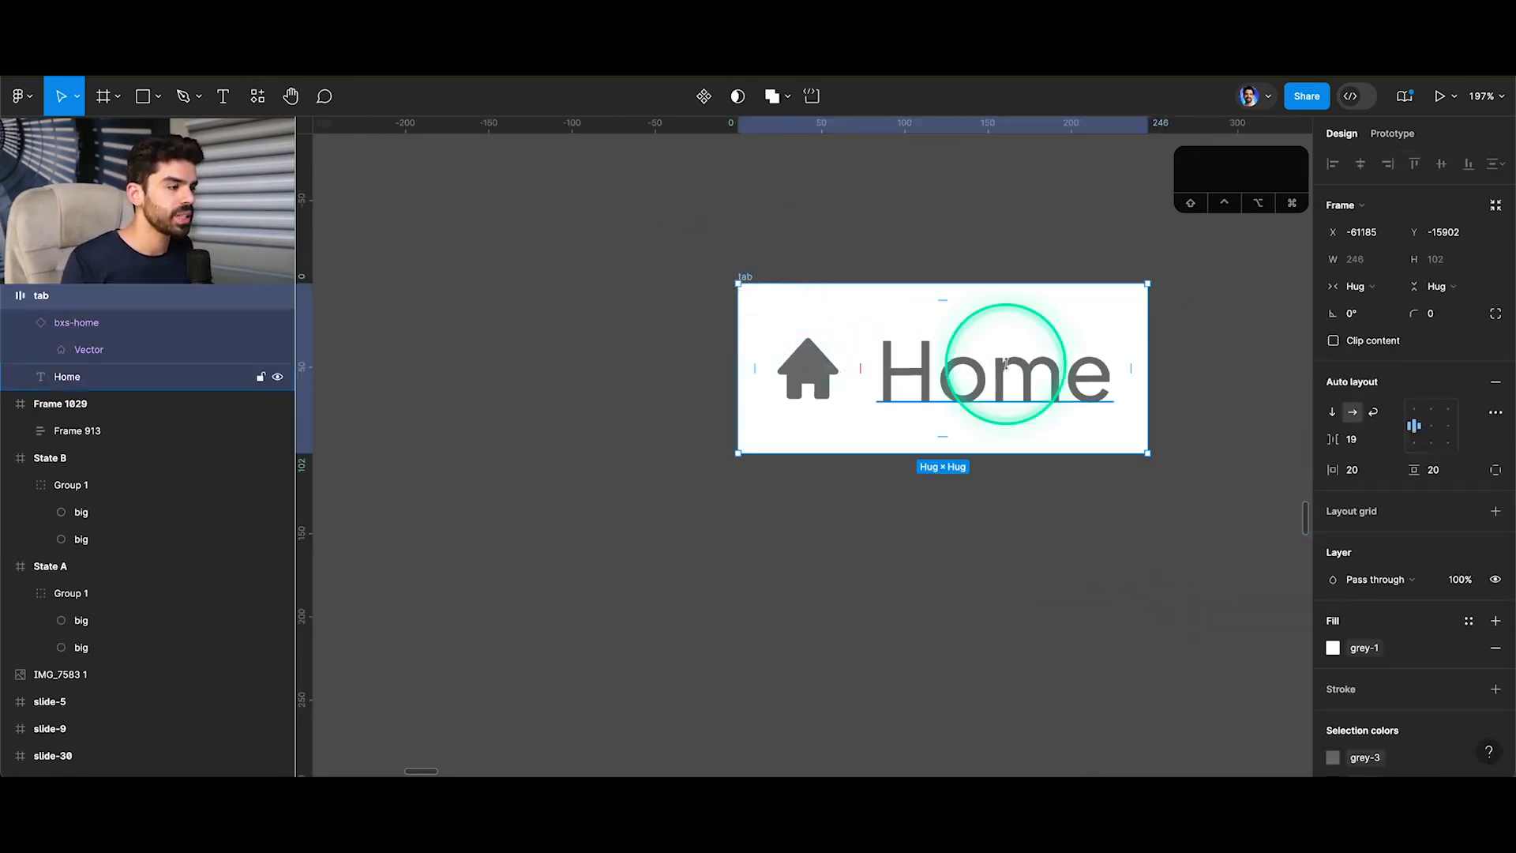
Set the tab frame's horizontal padding to 30 and its corner radius to 15.
{"action": "left_click", "coordinate": [1356, 473]}
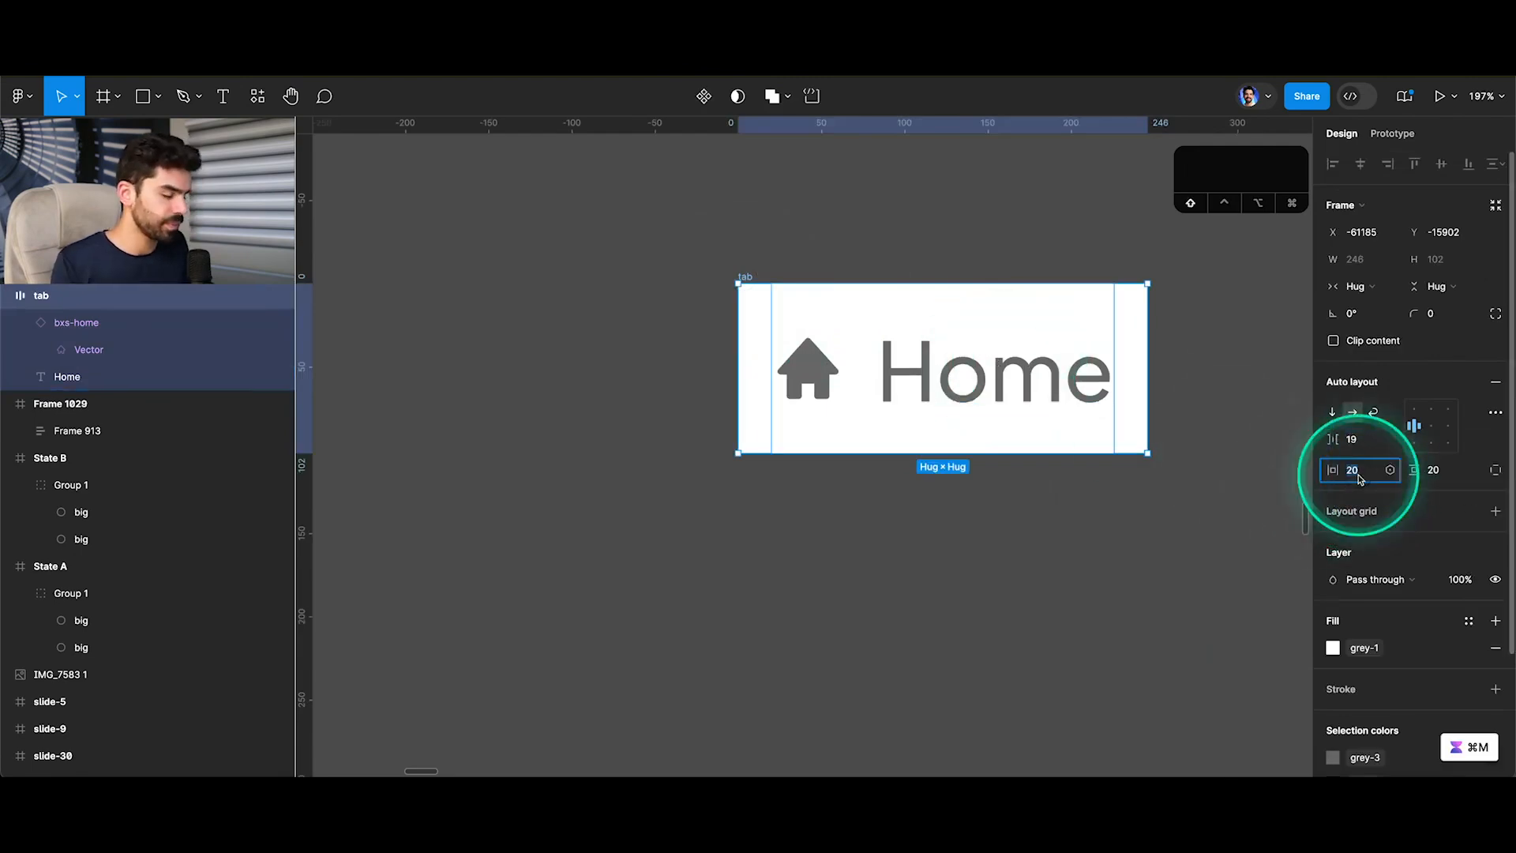
{"action": "key", "text": "shift+Up"}
{"action": "key", "text": "shift+Up"}
{"action": "key", "text": "shift+Down"}
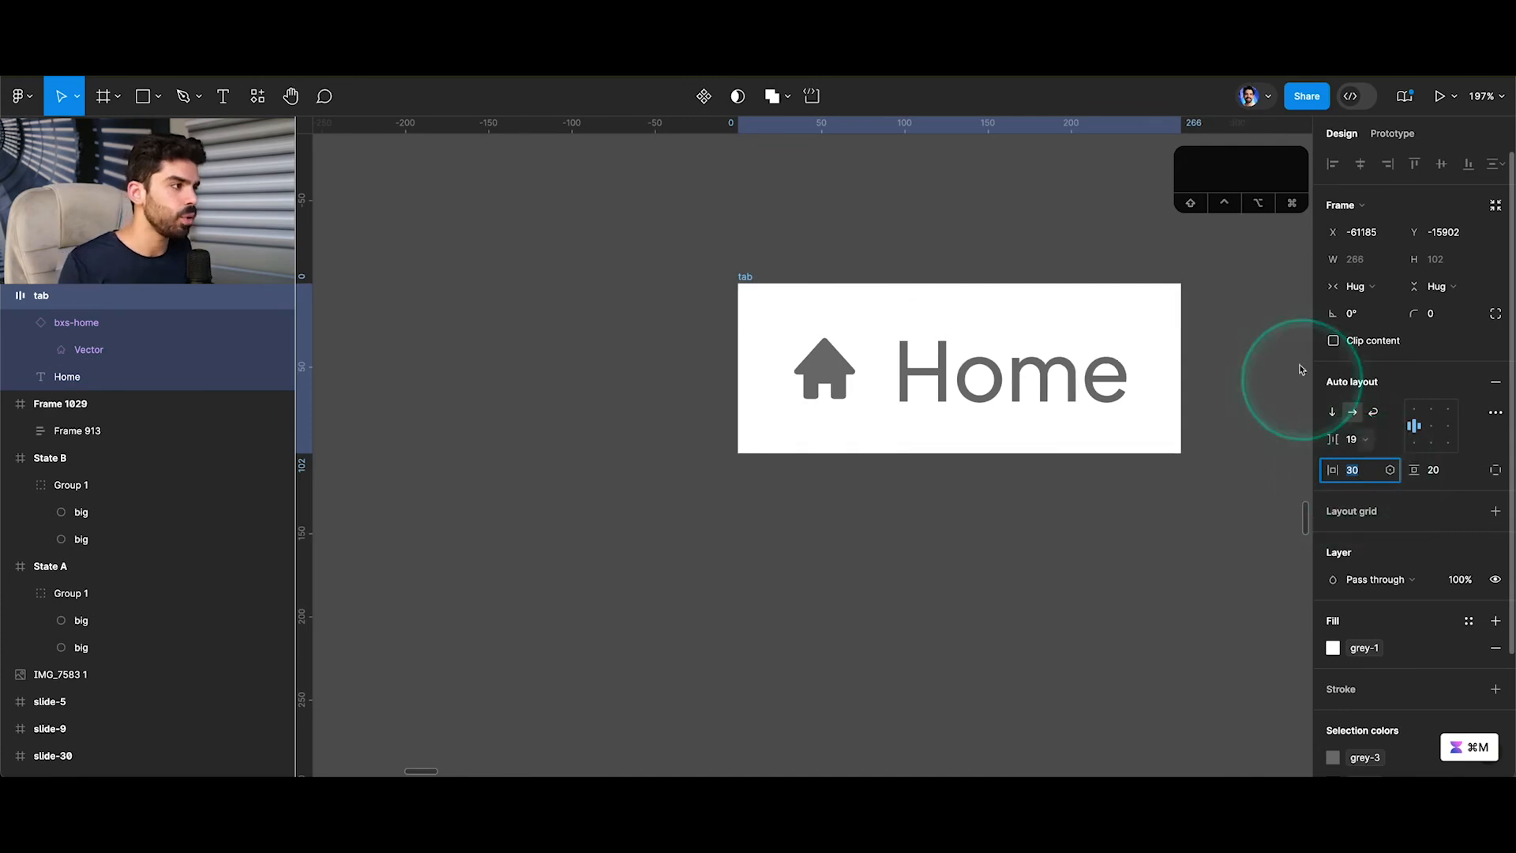
{"action": "left_click", "coordinate": [1455, 316]}
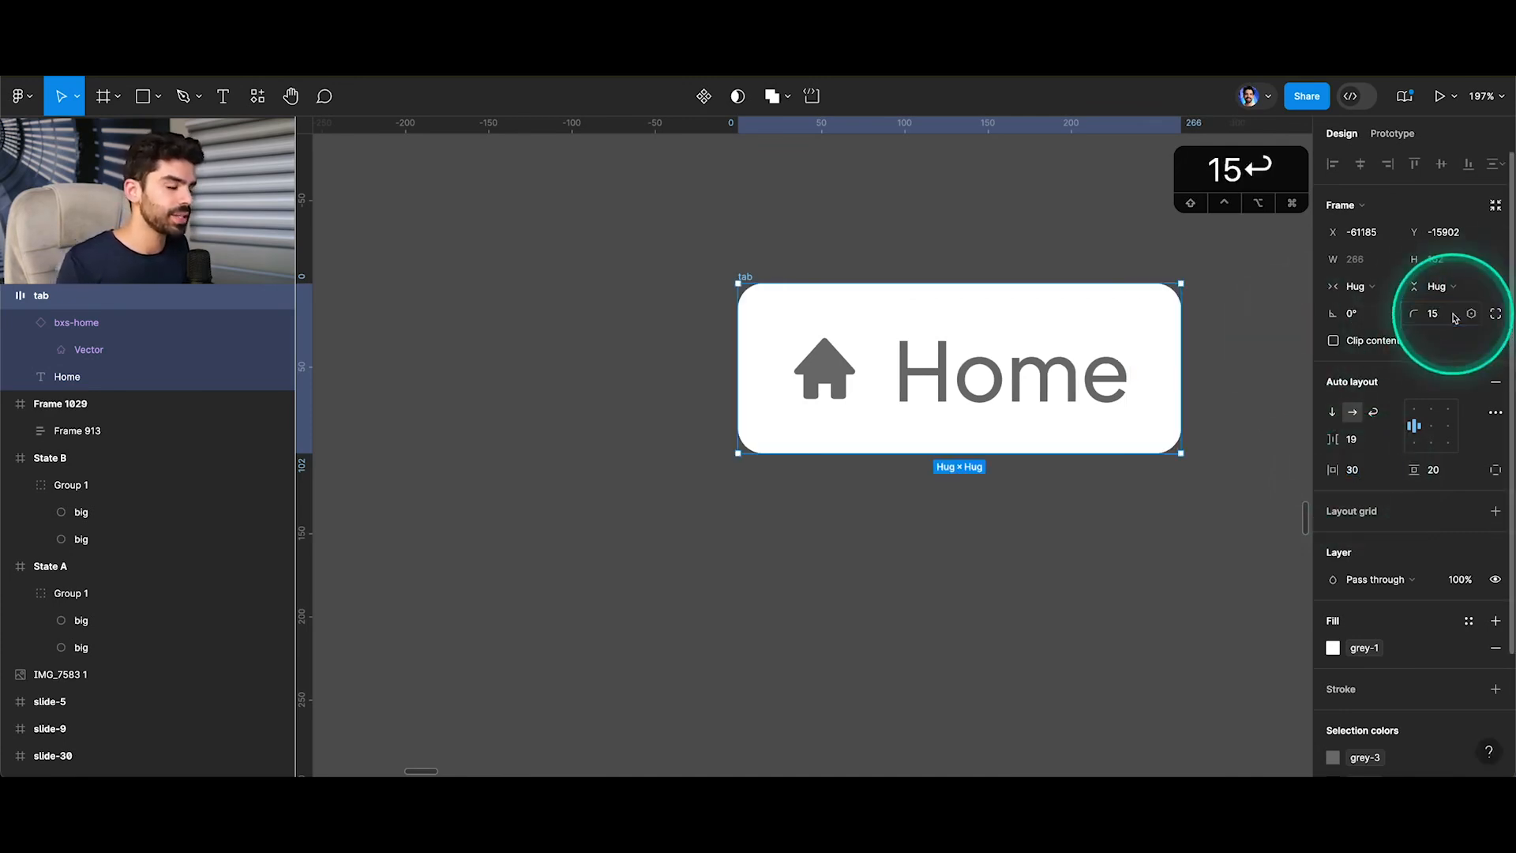
{"action": "left_click", "coordinate": [887, 249]}
Move the tab frame nearer to Frame 1029 and turn it into a component.
{"action": "scroll", "coordinate": [887, 248], "scroll_direction": "down", "scroll_amount": 5}
{"action": "left_click", "coordinate": [813, 262]}
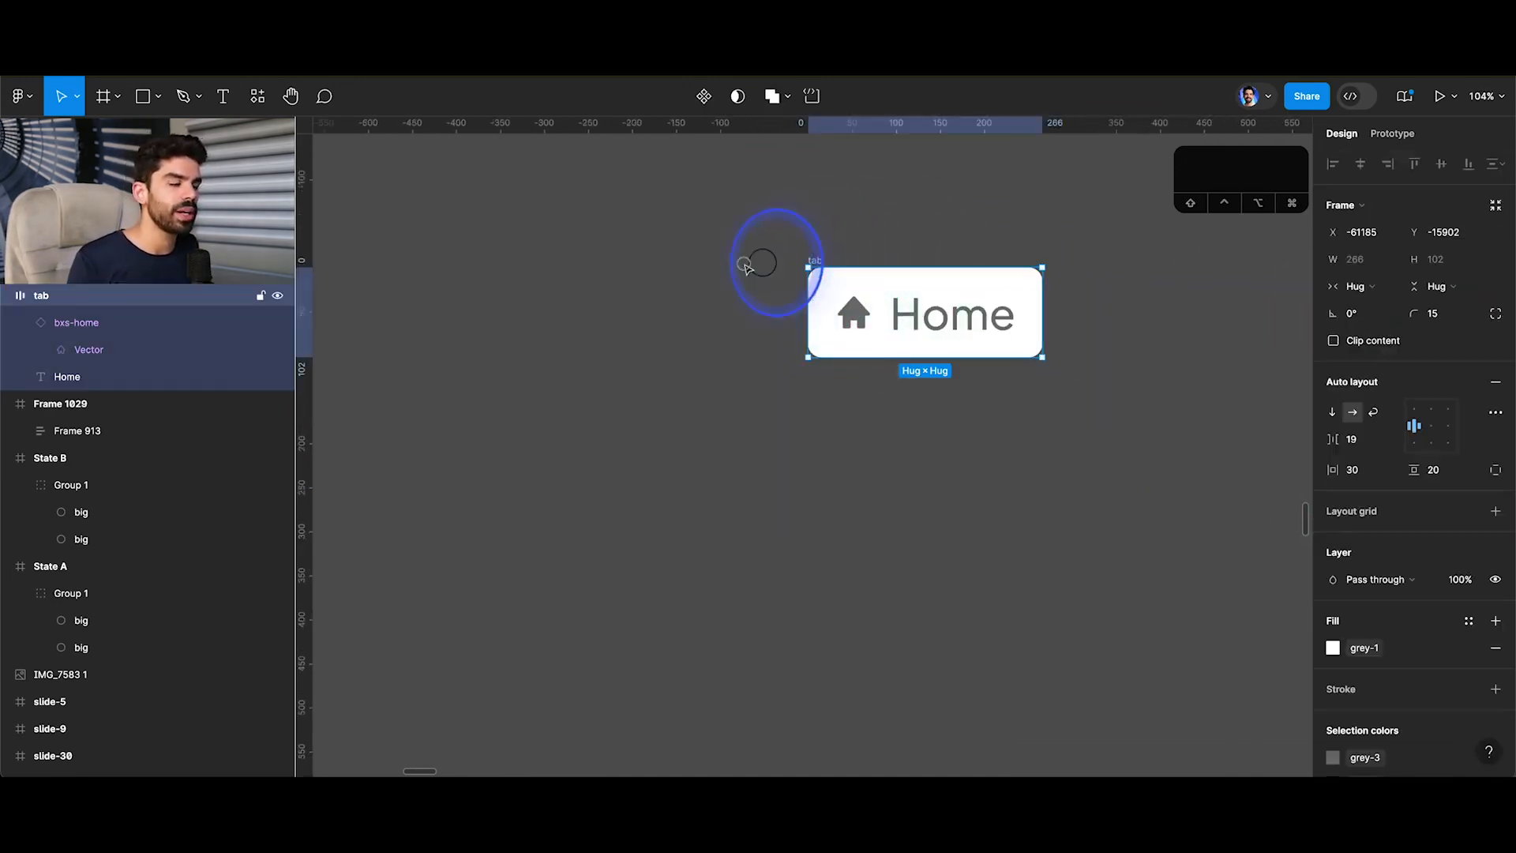
{"action": "left_click_drag", "start_coordinate": [745, 264], "coordinate": [624, 271]}
{"action": "left_click", "coordinate": [765, 331]}
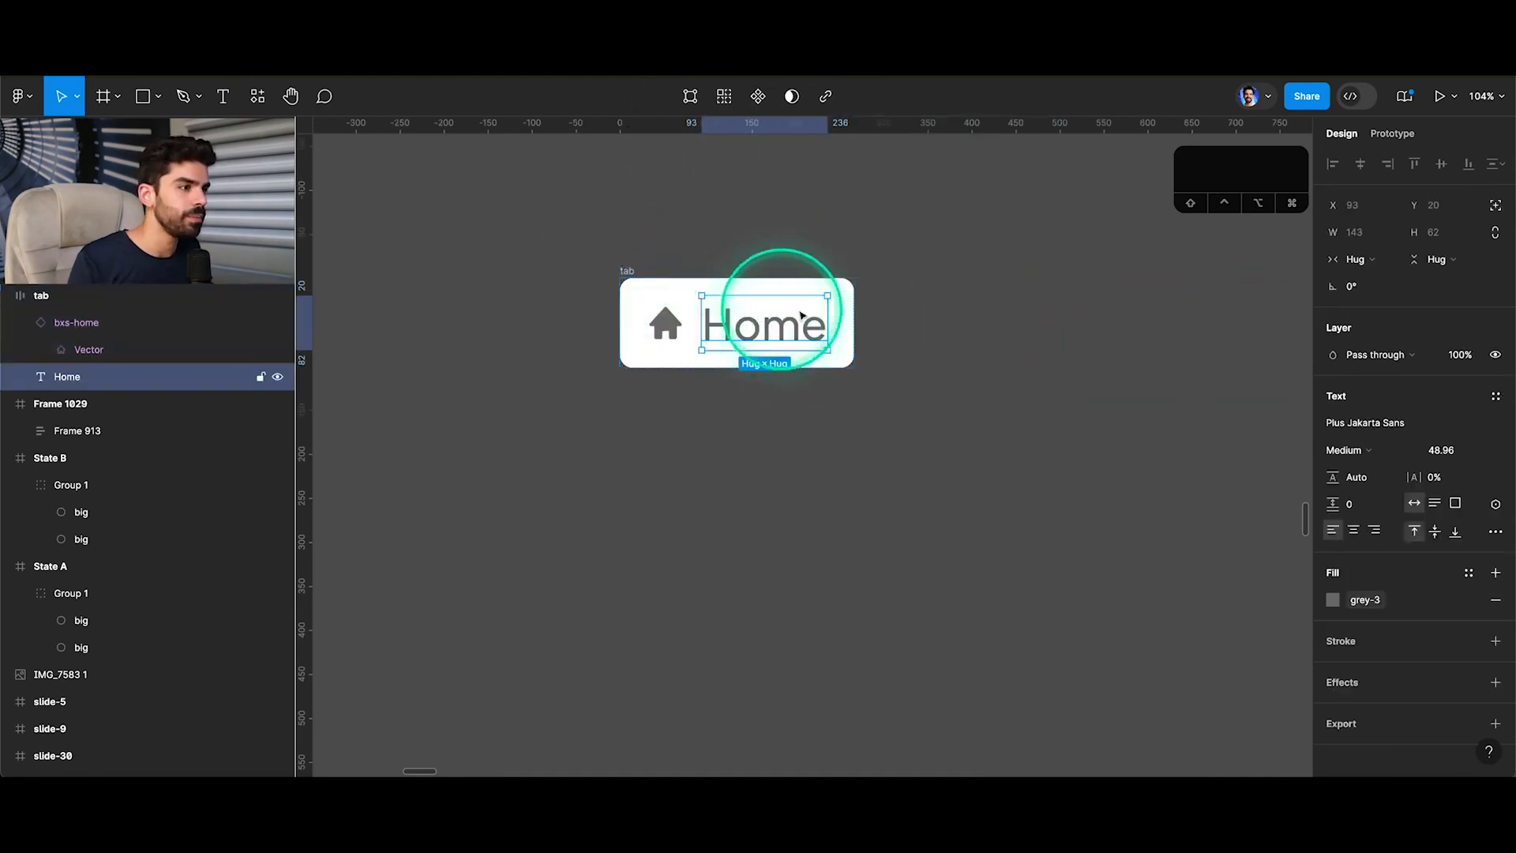
{"action": "left_click", "coordinate": [623, 270]}
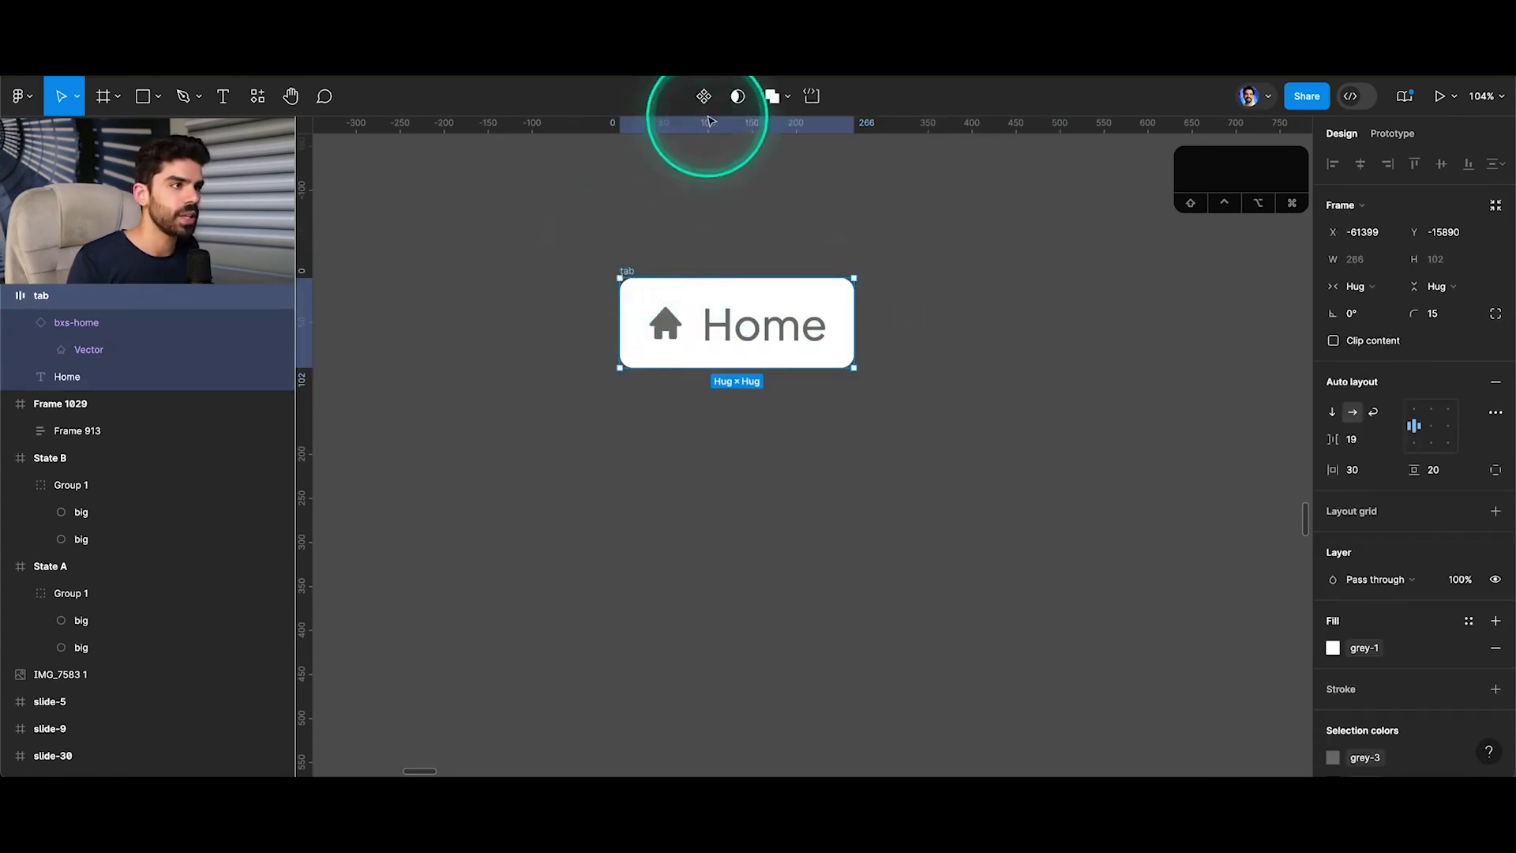
{"action": "left_click", "coordinate": [699, 101]}
Create a text component property named Text from the Home label, with the value Home.
{"action": "left_click", "coordinate": [770, 322]}
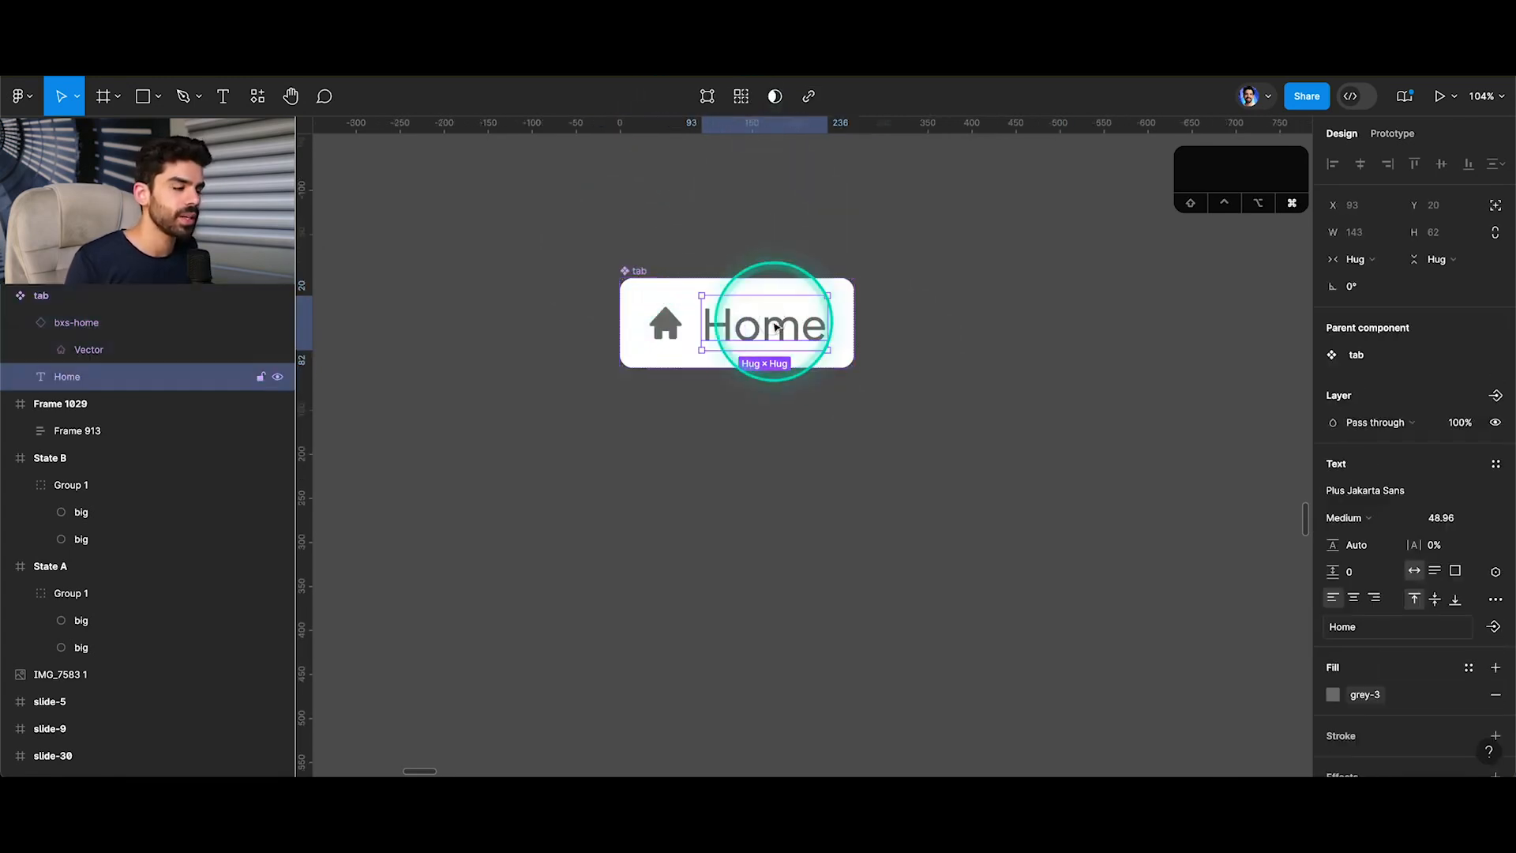
{"action": "left_click", "coordinate": [1494, 624]}
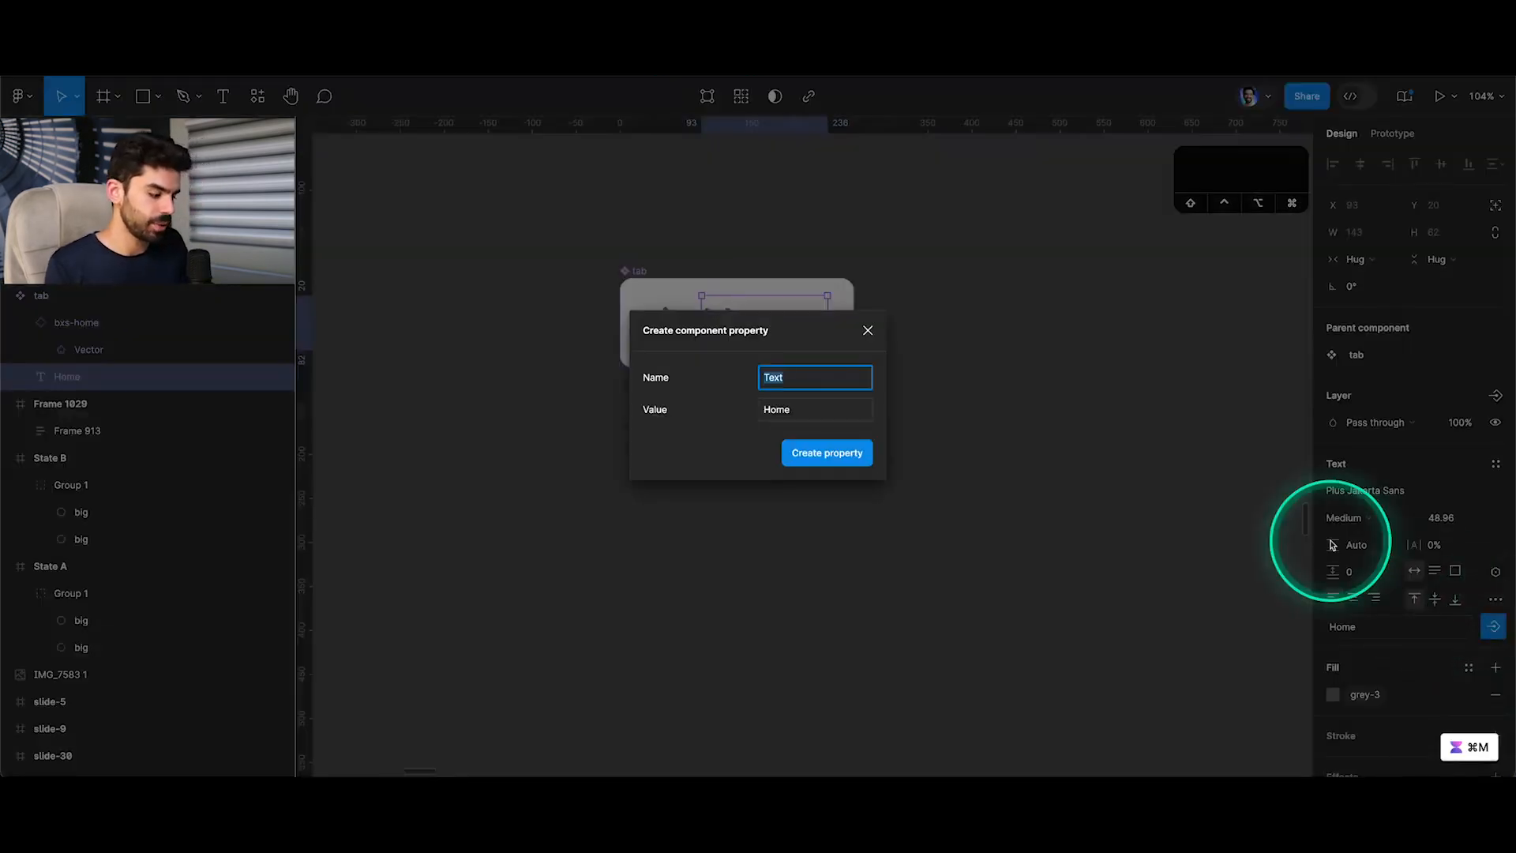
{"action": "key", "text": "Return"}
Create an instance swap property named Icon for the bxs-home icon in the tab component.
{"action": "left_click", "coordinate": [664, 322]}
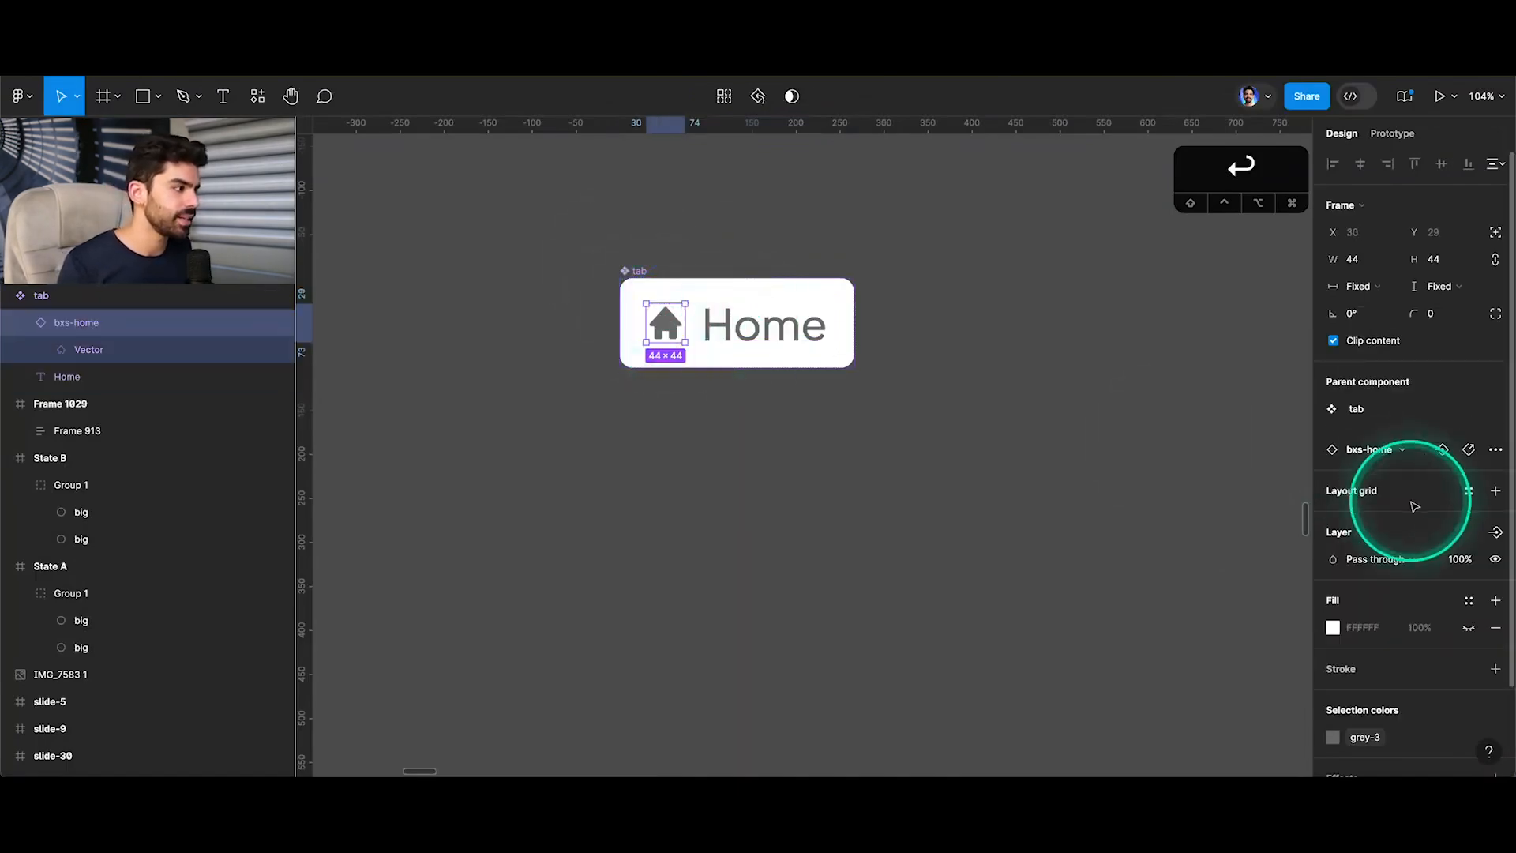
{"action": "left_click", "coordinate": [1442, 449]}
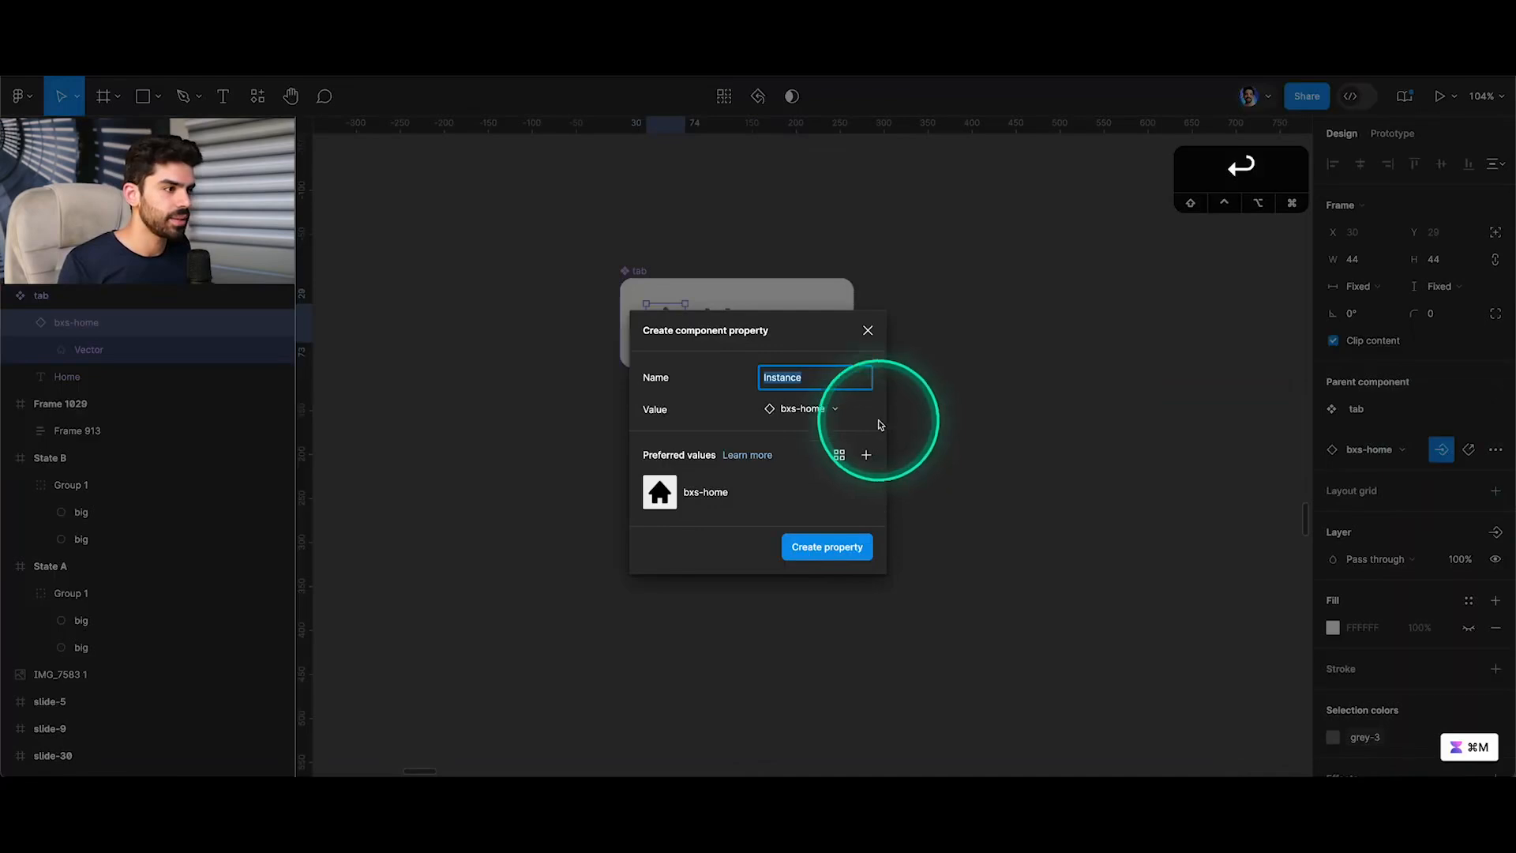
{"action": "type", "text": "Icon"}
{"action": "key", "text": "Return"}
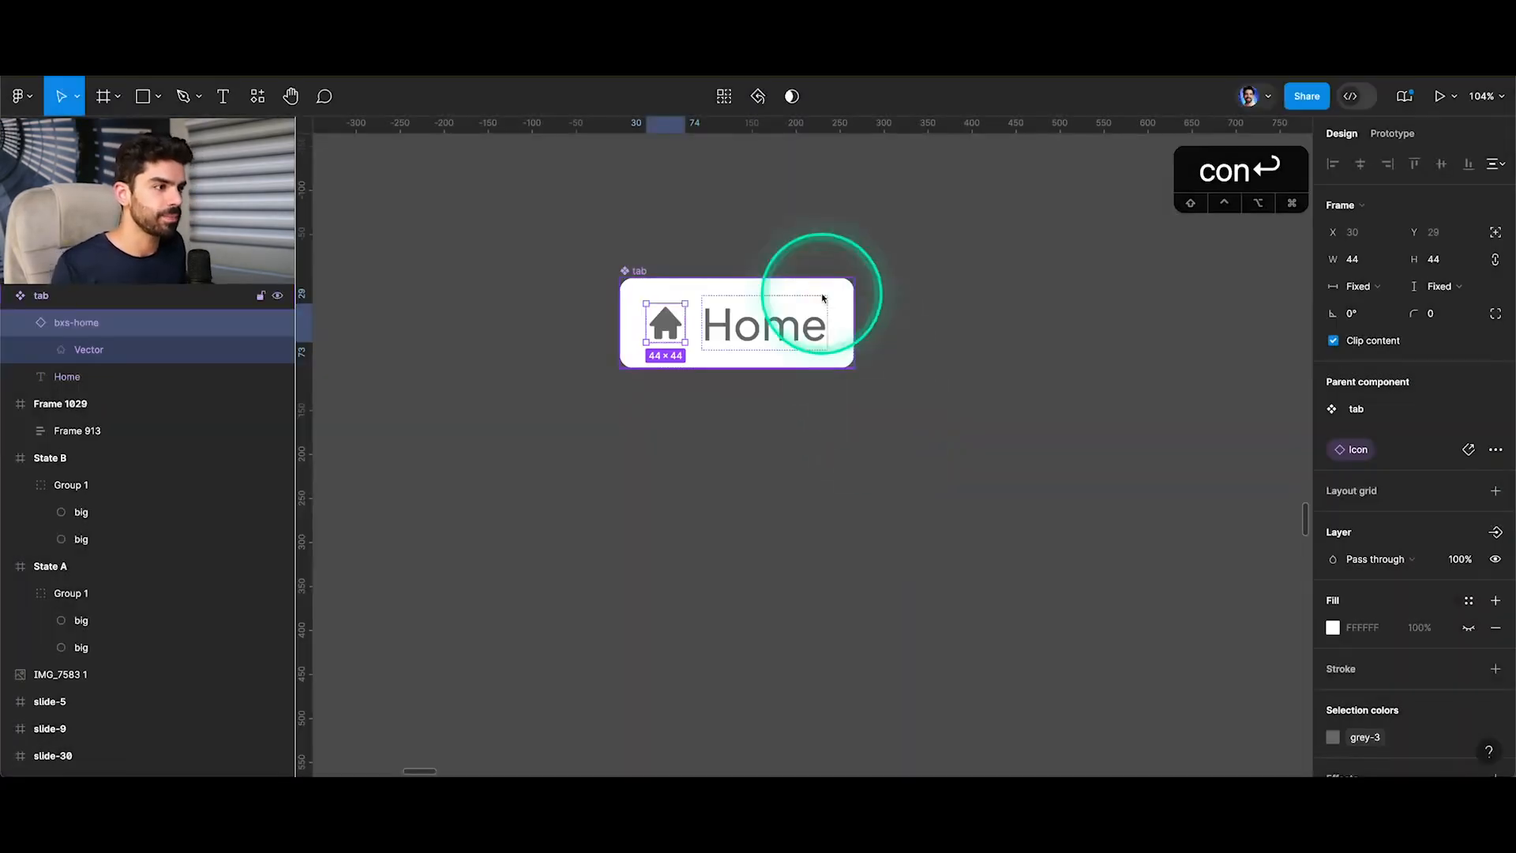
Place an instance of the tab component below the original and swap its icon to bxs-hot.
{"action": "left_click", "coordinate": [821, 229]}
{"action": "left_click_drag", "start_coordinate": [751, 330], "coordinate": [744, 511]}
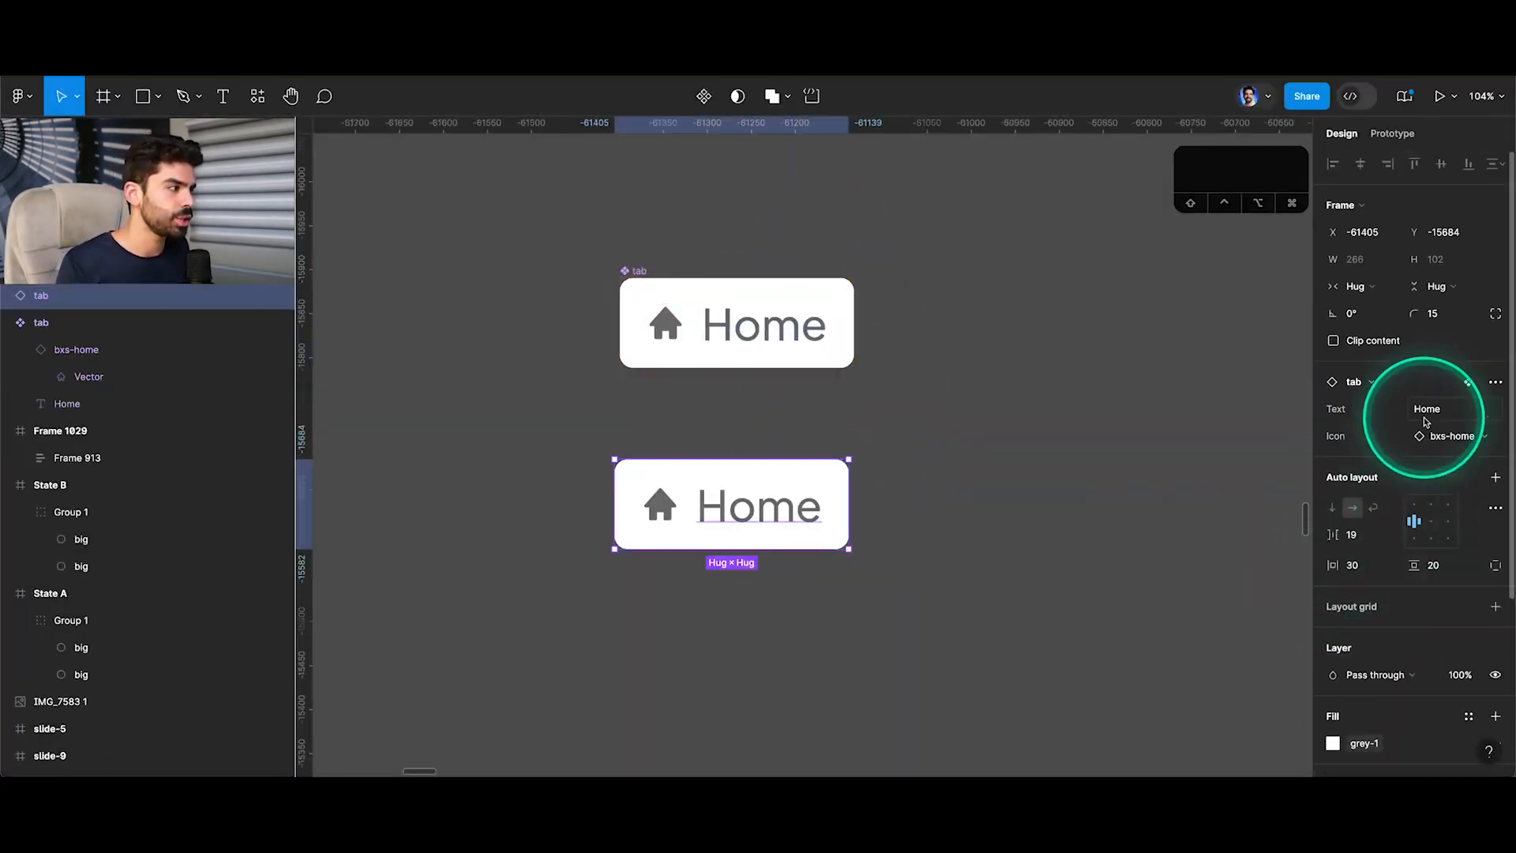
{"action": "left_click", "coordinate": [1450, 436]}
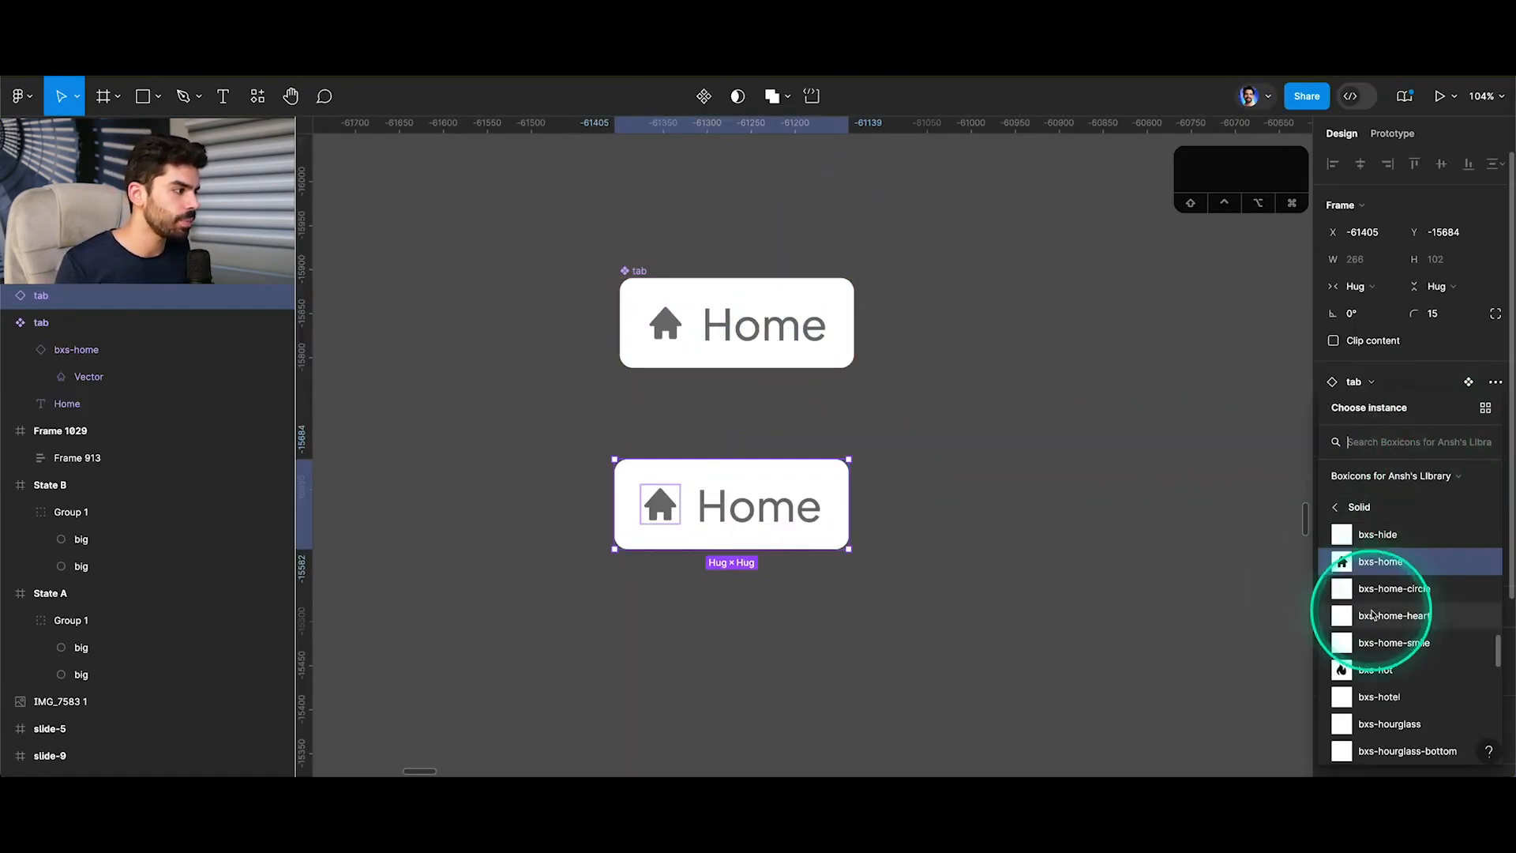
{"action": "left_click", "coordinate": [1375, 670]}
Move the instance further down, then place a detached copy of tab below the original and make it a component.
{"action": "left_click", "coordinate": [971, 450]}
{"action": "left_click_drag", "start_coordinate": [686, 518], "coordinate": [691, 666]}
{"action": "left_click_drag", "start_coordinate": [717, 314], "coordinate": [711, 384]}
{"action": "left_click", "coordinate": [704, 95]}
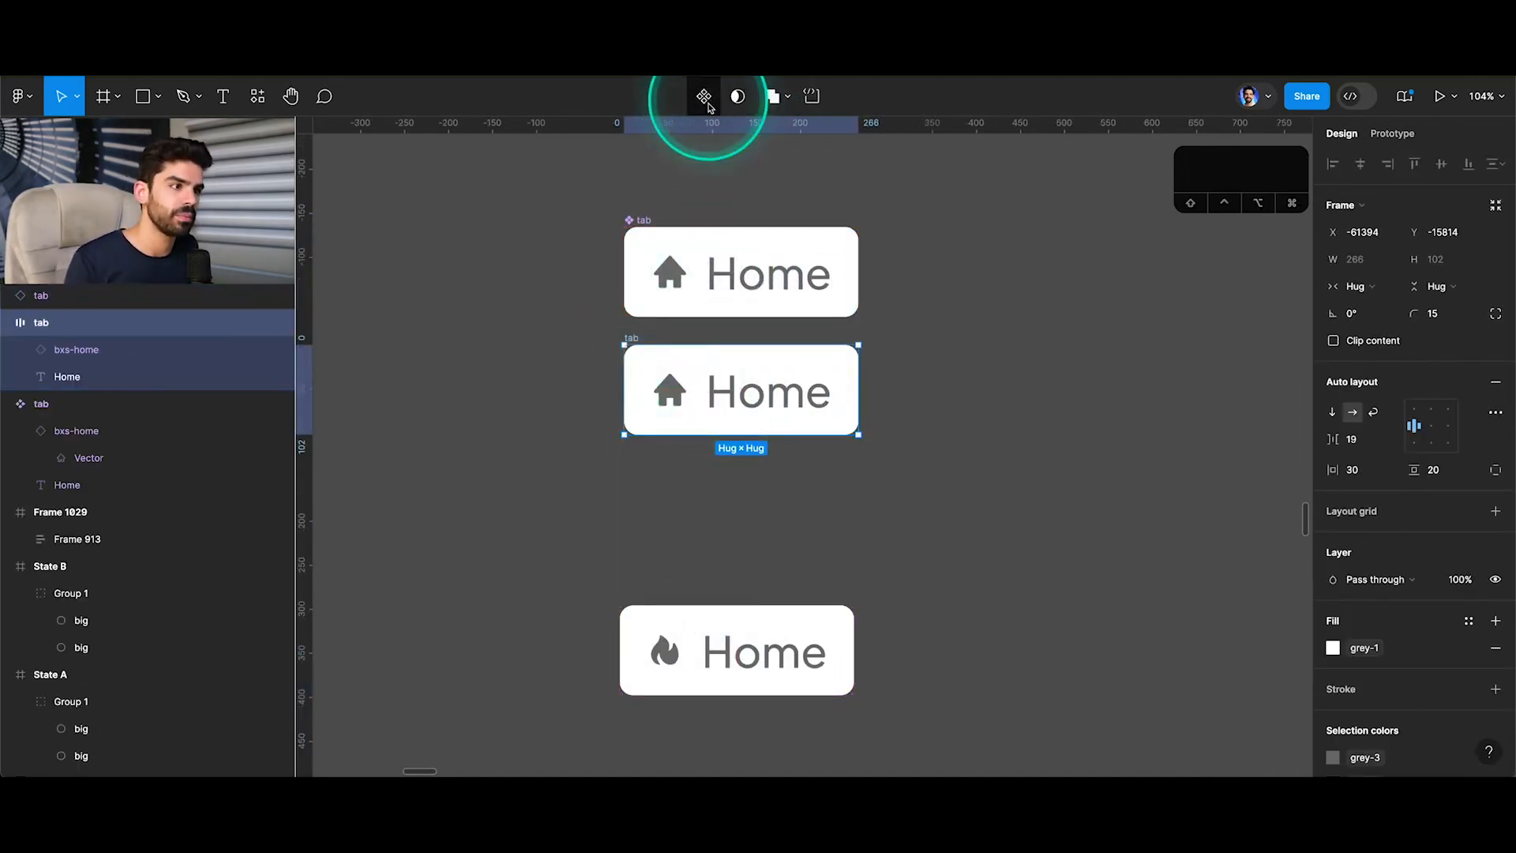
Change the lower tab component's background fill to the grey-2 variable.
{"action": "scroll", "coordinate": [726, 380], "scroll_direction": "up", "scroll_amount": 5}
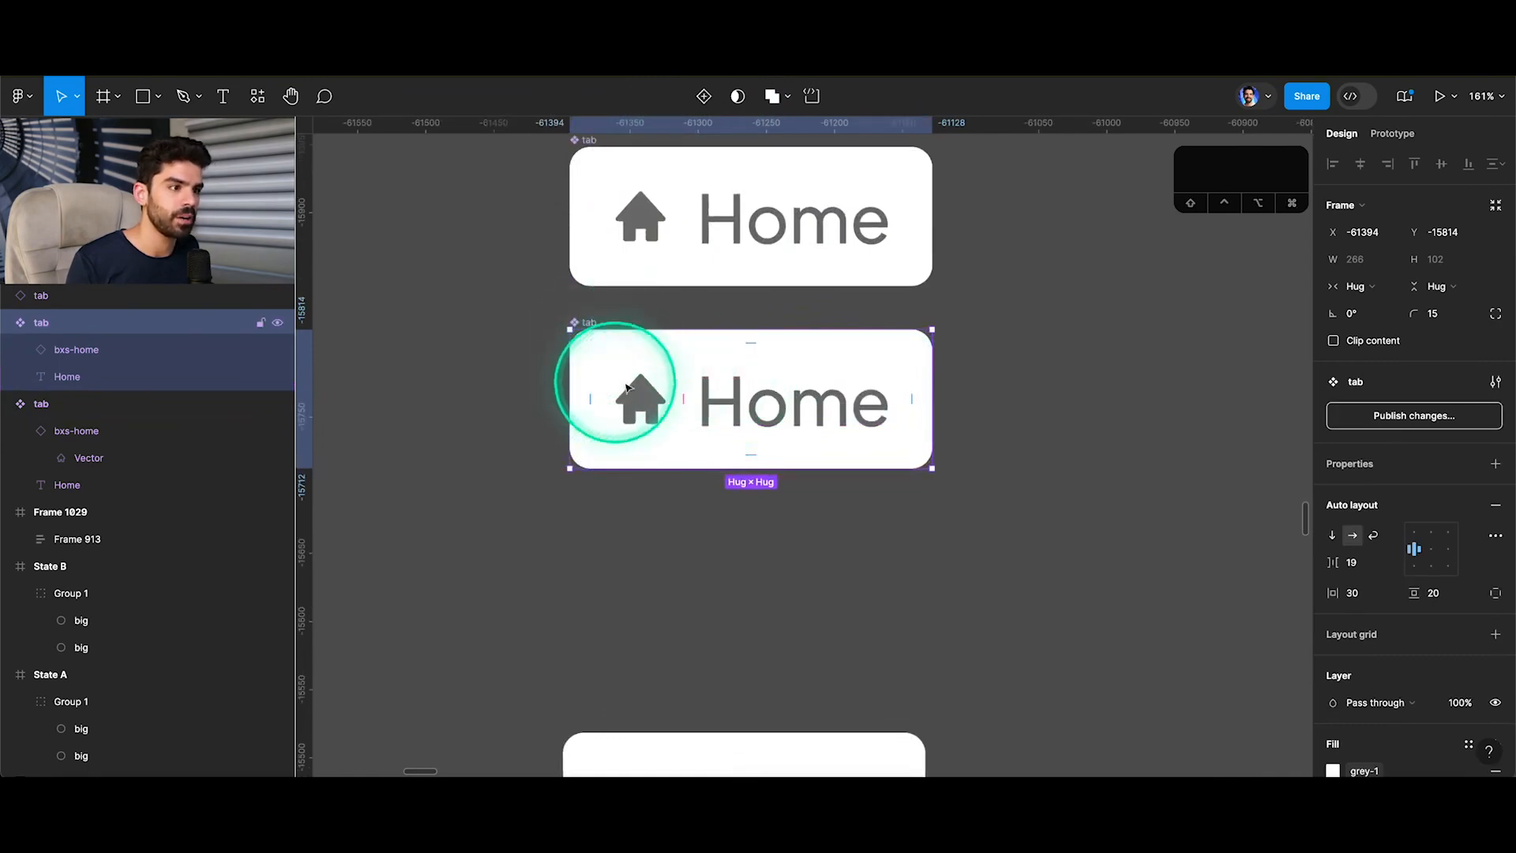
{"action": "left_click", "coordinate": [991, 333]}
{"action": "left_click", "coordinate": [913, 356]}
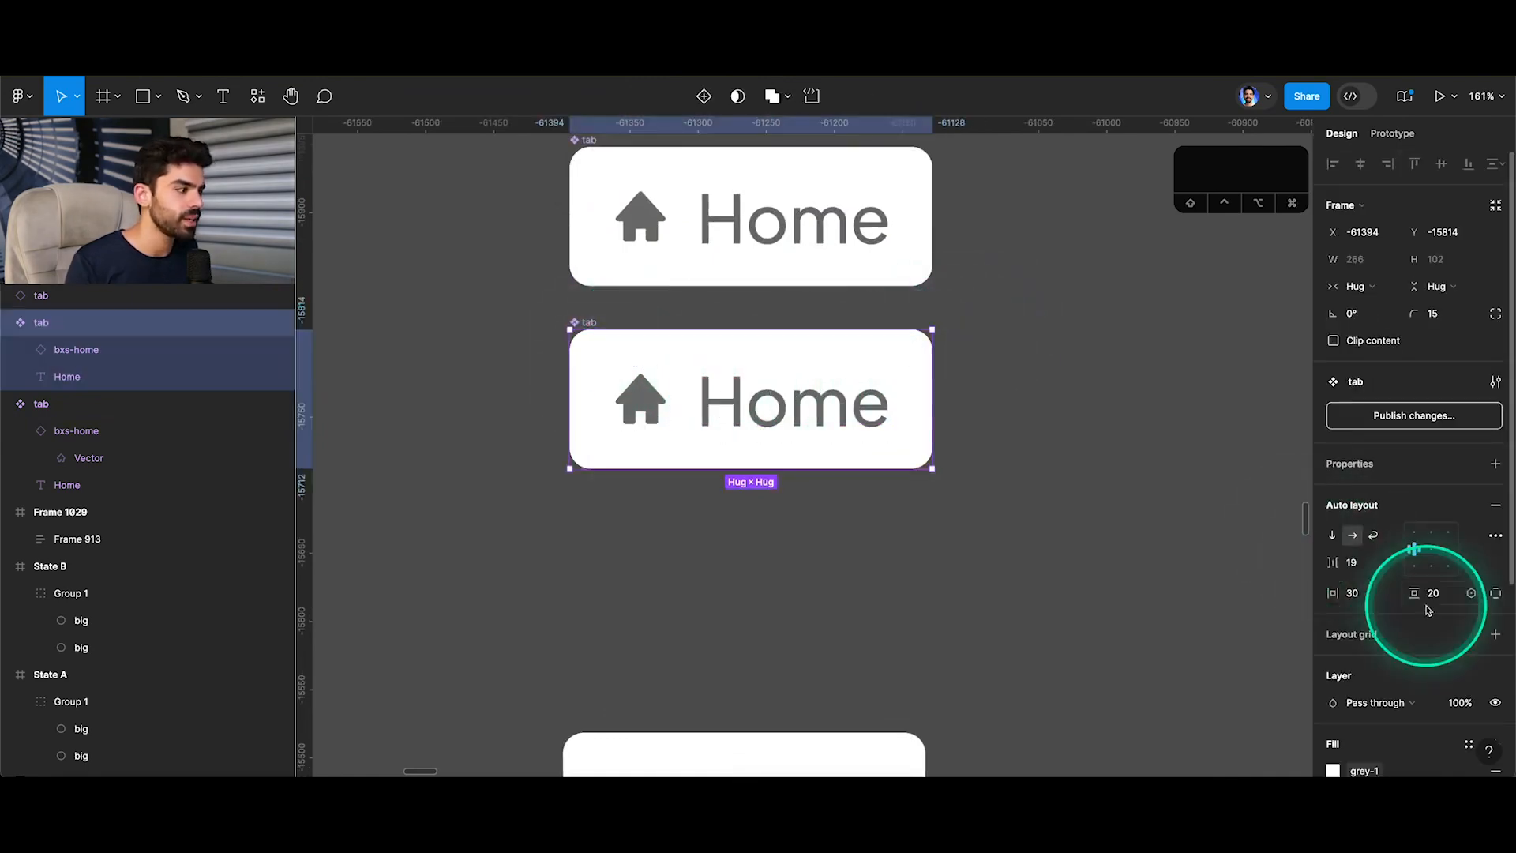
{"action": "scroll", "coordinate": [1421, 600], "scroll_direction": "down", "scroll_amount": 4}
{"action": "left_click", "coordinate": [1334, 570]}
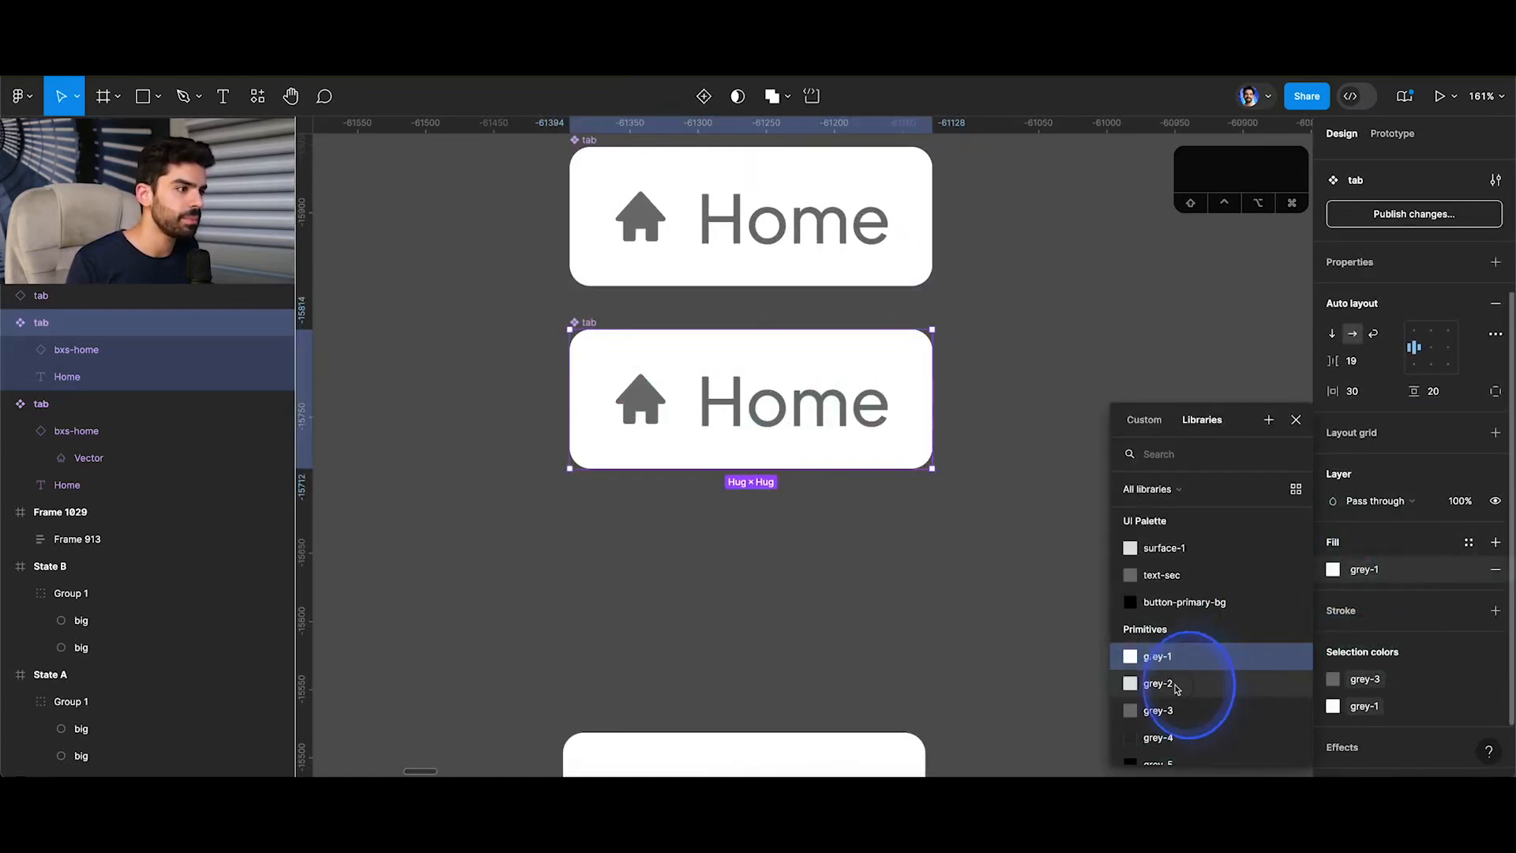
{"action": "left_click", "coordinate": [1175, 685]}
{"action": "left_click", "coordinate": [1068, 567]}
Apply the grey-5 variable to the icon and Home text of the lower tab component.
{"action": "left_click", "coordinate": [797, 410]}
{"action": "left_click", "coordinate": [636, 387], "text": "shift"}
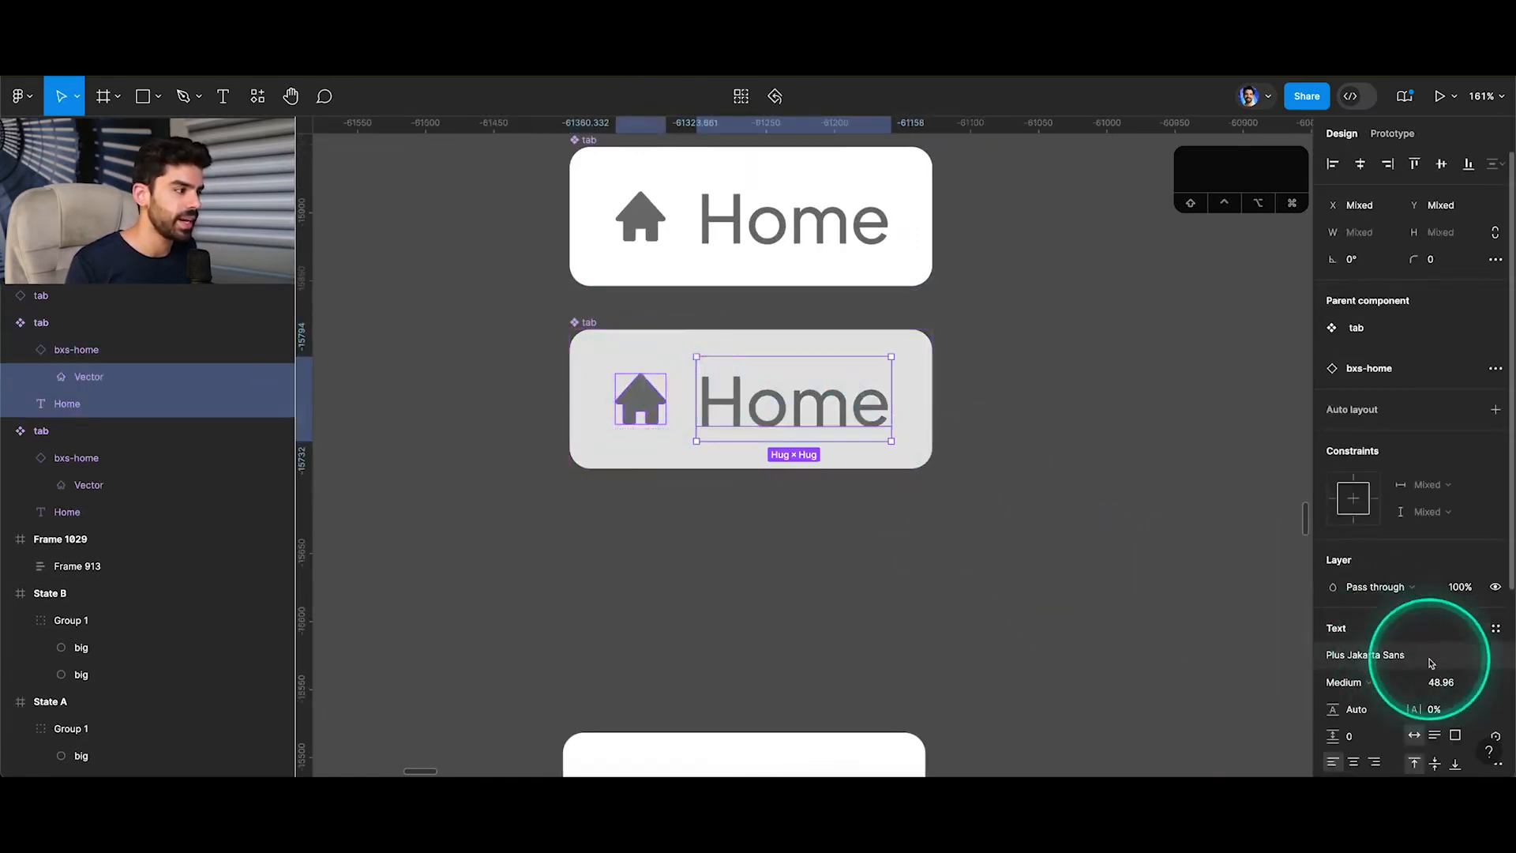
{"action": "scroll", "coordinate": [1389, 643], "scroll_direction": "down", "scroll_amount": 3}
{"action": "left_click", "coordinate": [1329, 598]}
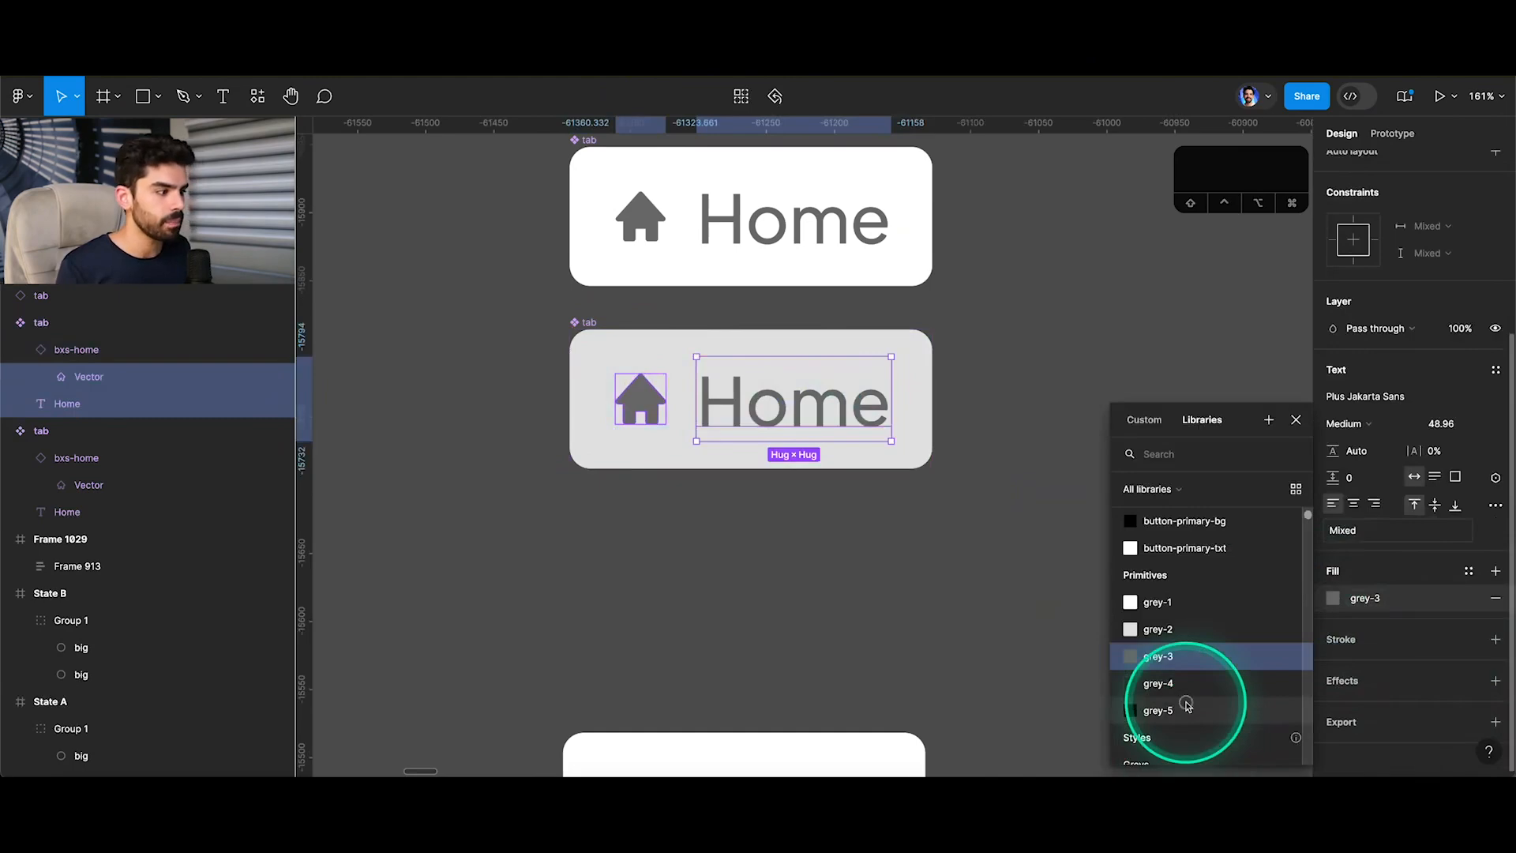
{"action": "left_click", "coordinate": [1180, 705]}
{"action": "left_click", "coordinate": [1091, 595]}
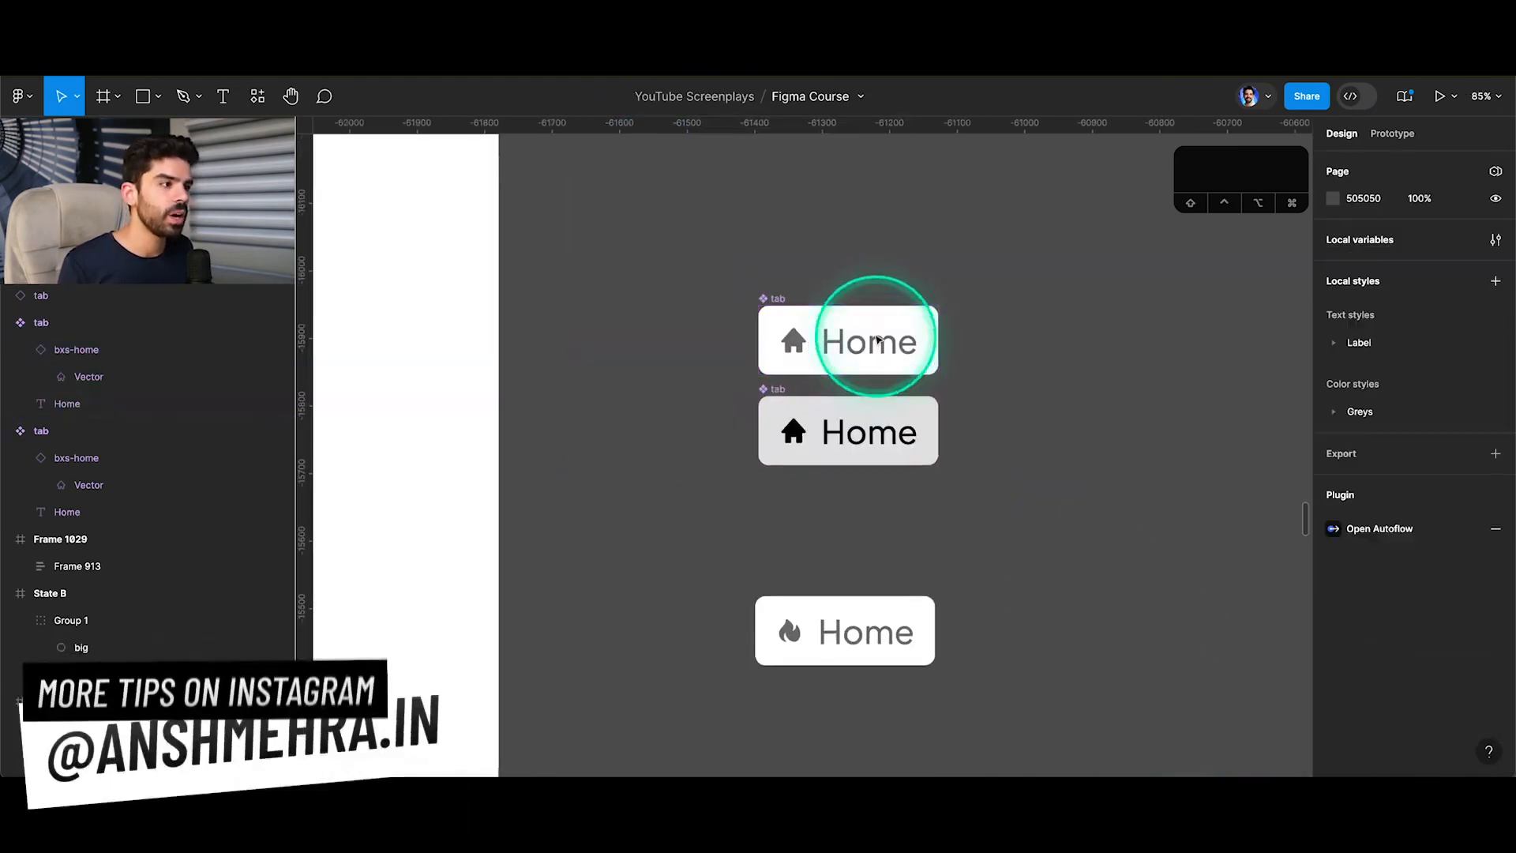
Combine the white tab component and the grey tab component into one component set as variants.
{"action": "left_click", "coordinate": [877, 339]}
{"action": "left_click", "coordinate": [869, 403], "text": "shift"}
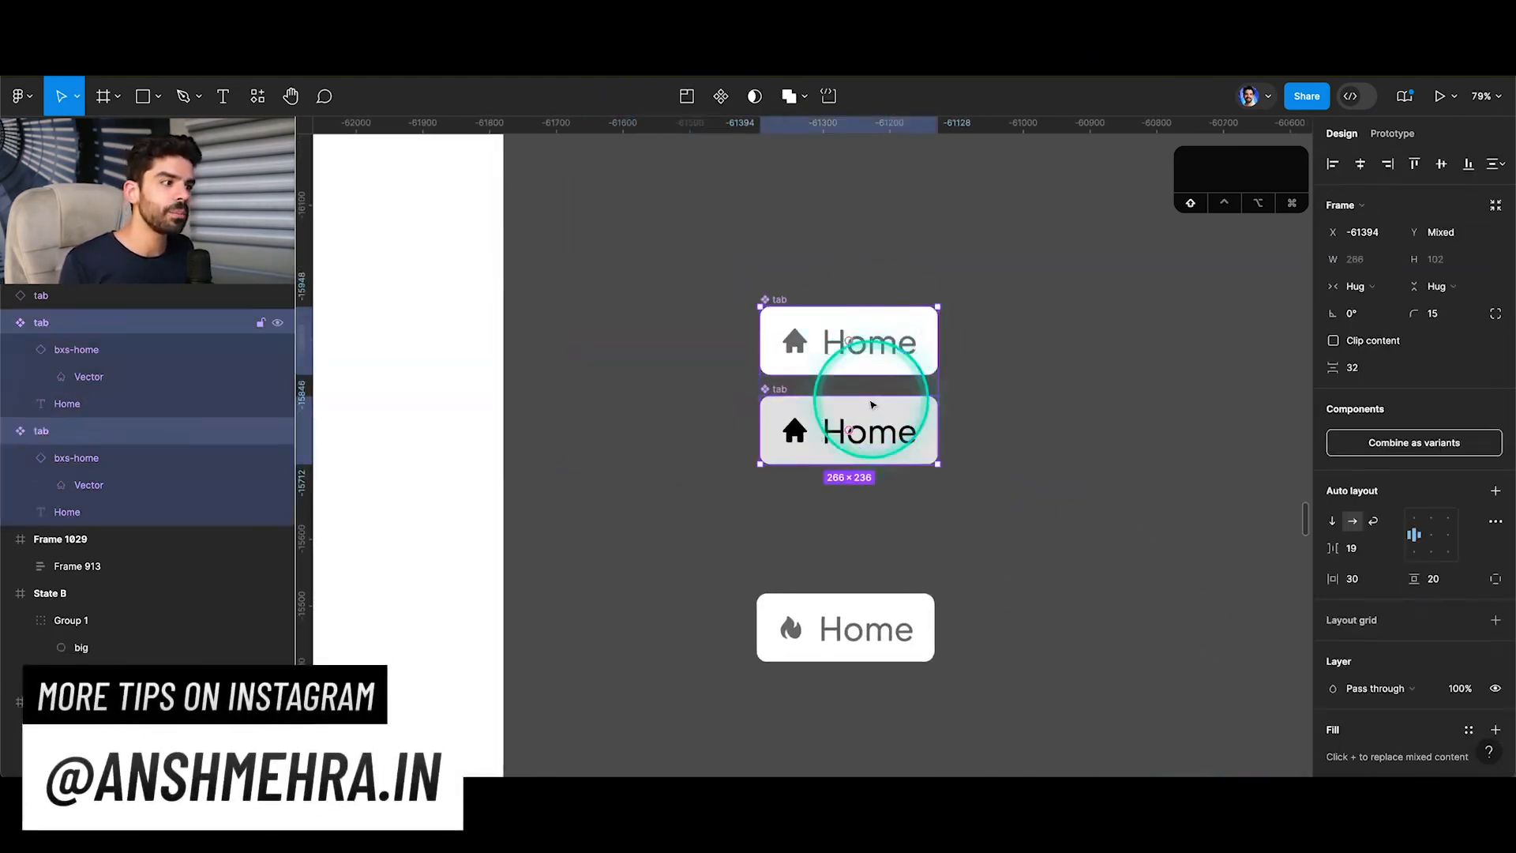
{"action": "left_click", "coordinate": [1375, 441]}
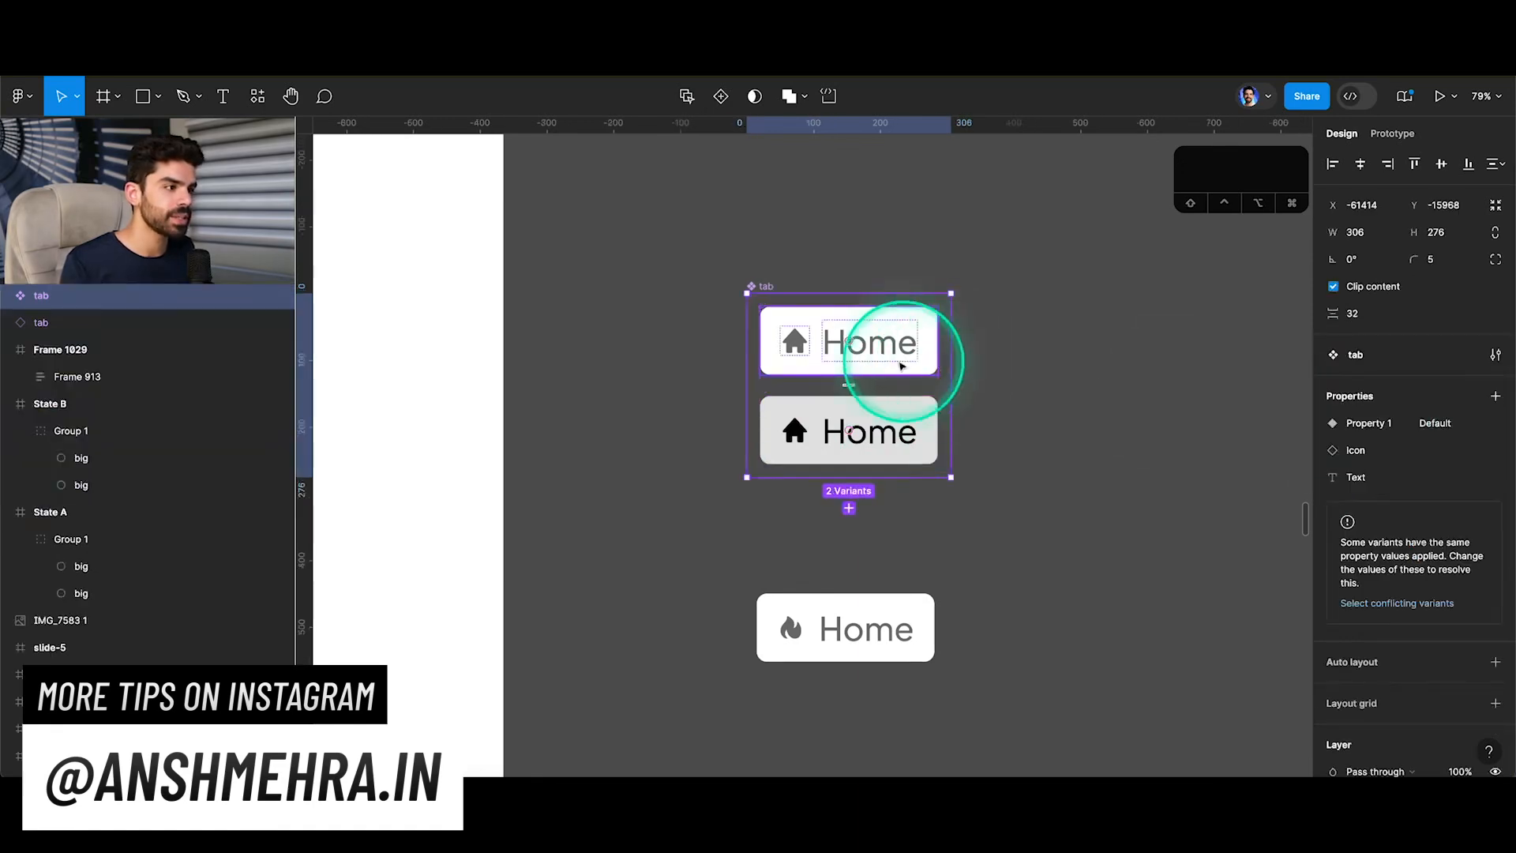
Add a prototype interaction on the white variant that changes it to the grey variant while hovering.
{"action": "scroll", "coordinate": [900, 352], "scroll_direction": "up", "scroll_amount": 2}
{"action": "left_click", "coordinate": [907, 338]}
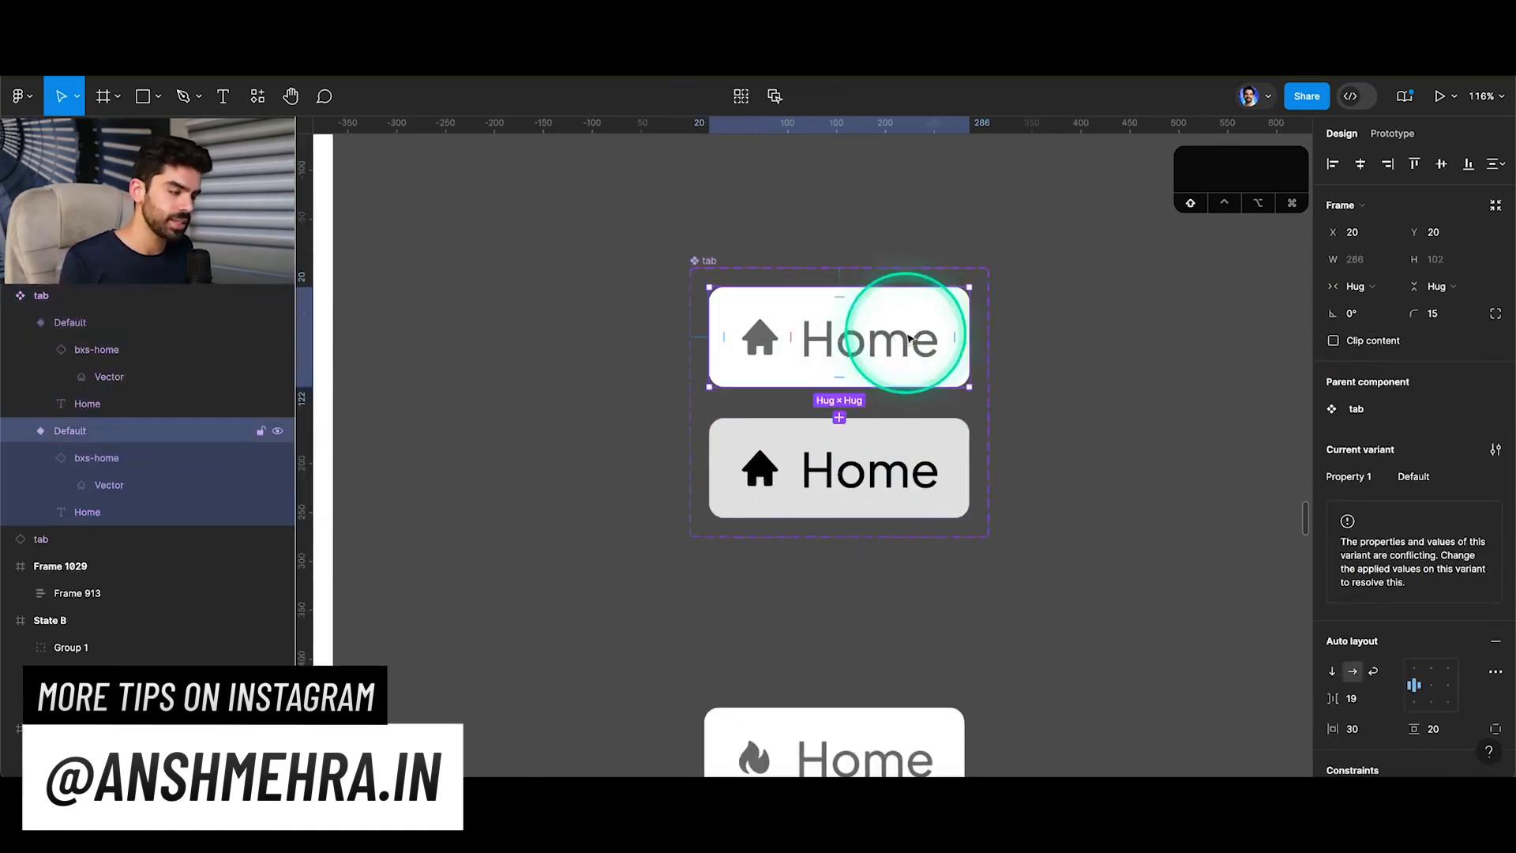
{"action": "key", "text": "shift+e"}
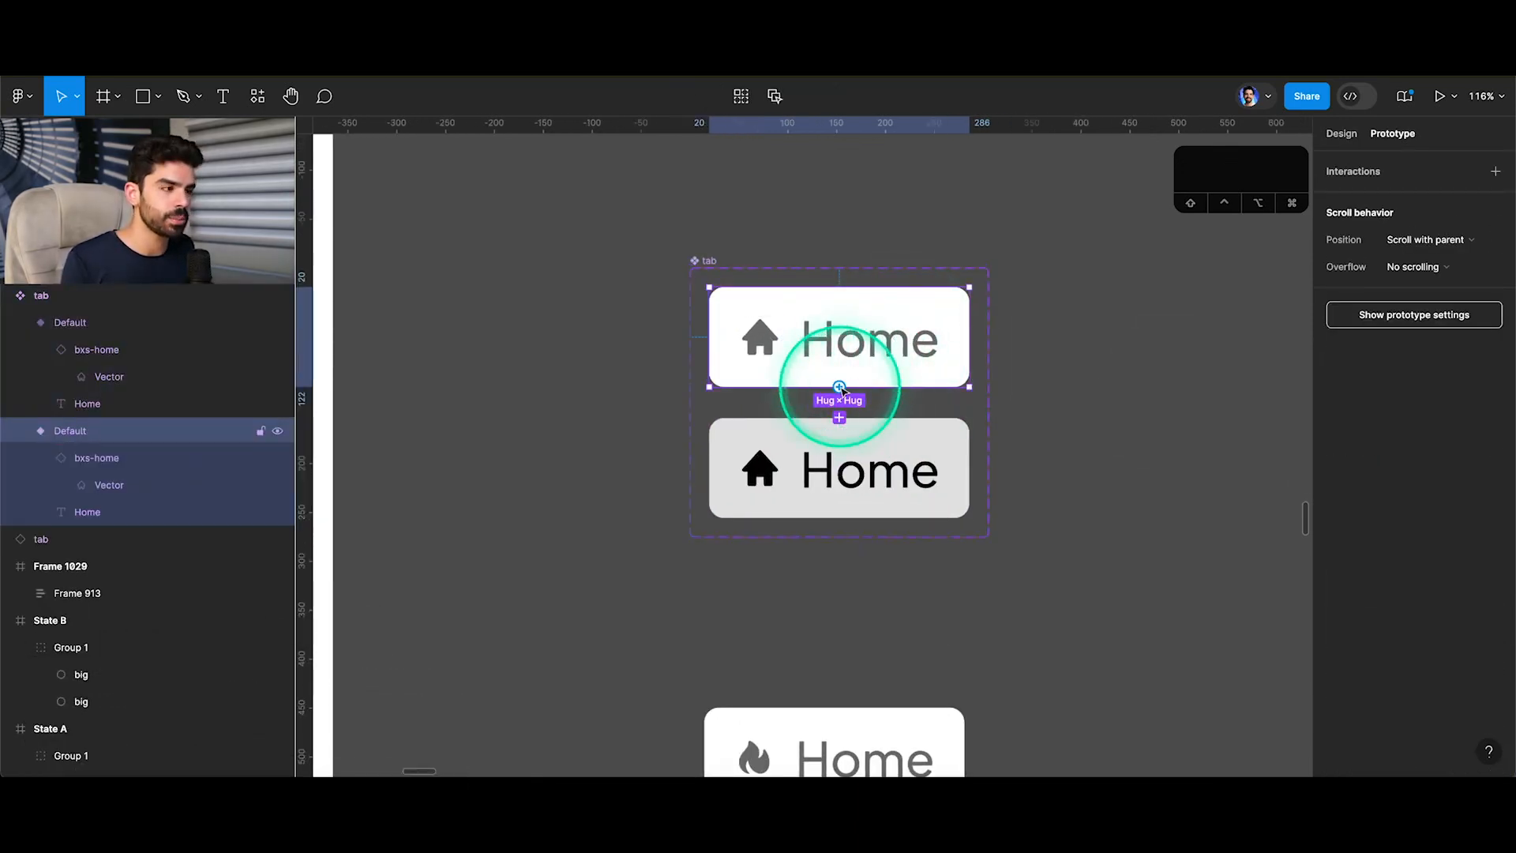
{"action": "left_click_drag", "start_coordinate": [841, 390], "coordinate": [842, 437]}
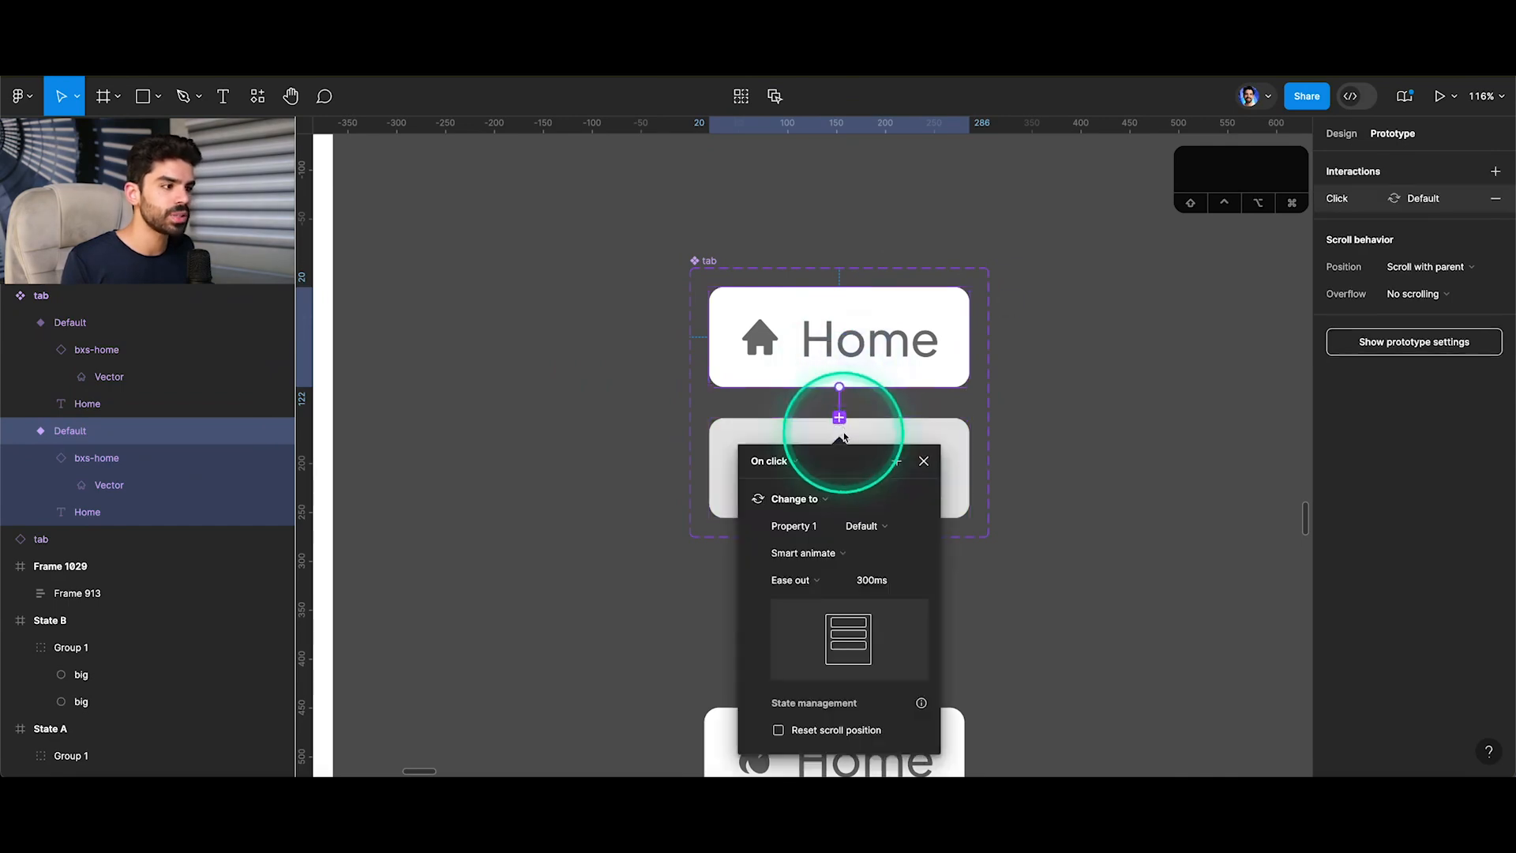
{"action": "left_click", "coordinate": [792, 464]}
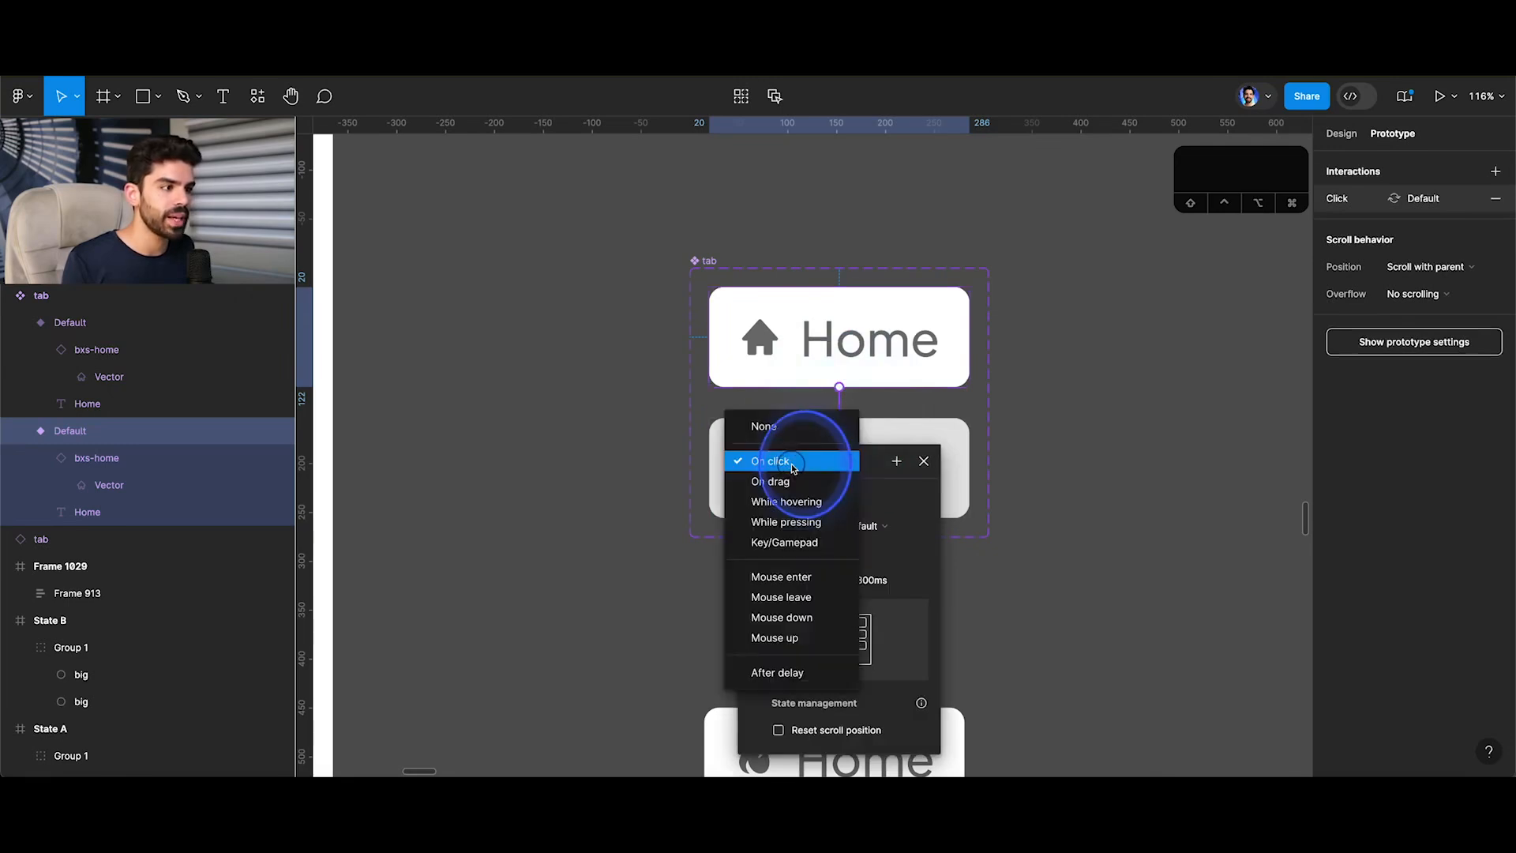
{"action": "left_click", "coordinate": [789, 502]}
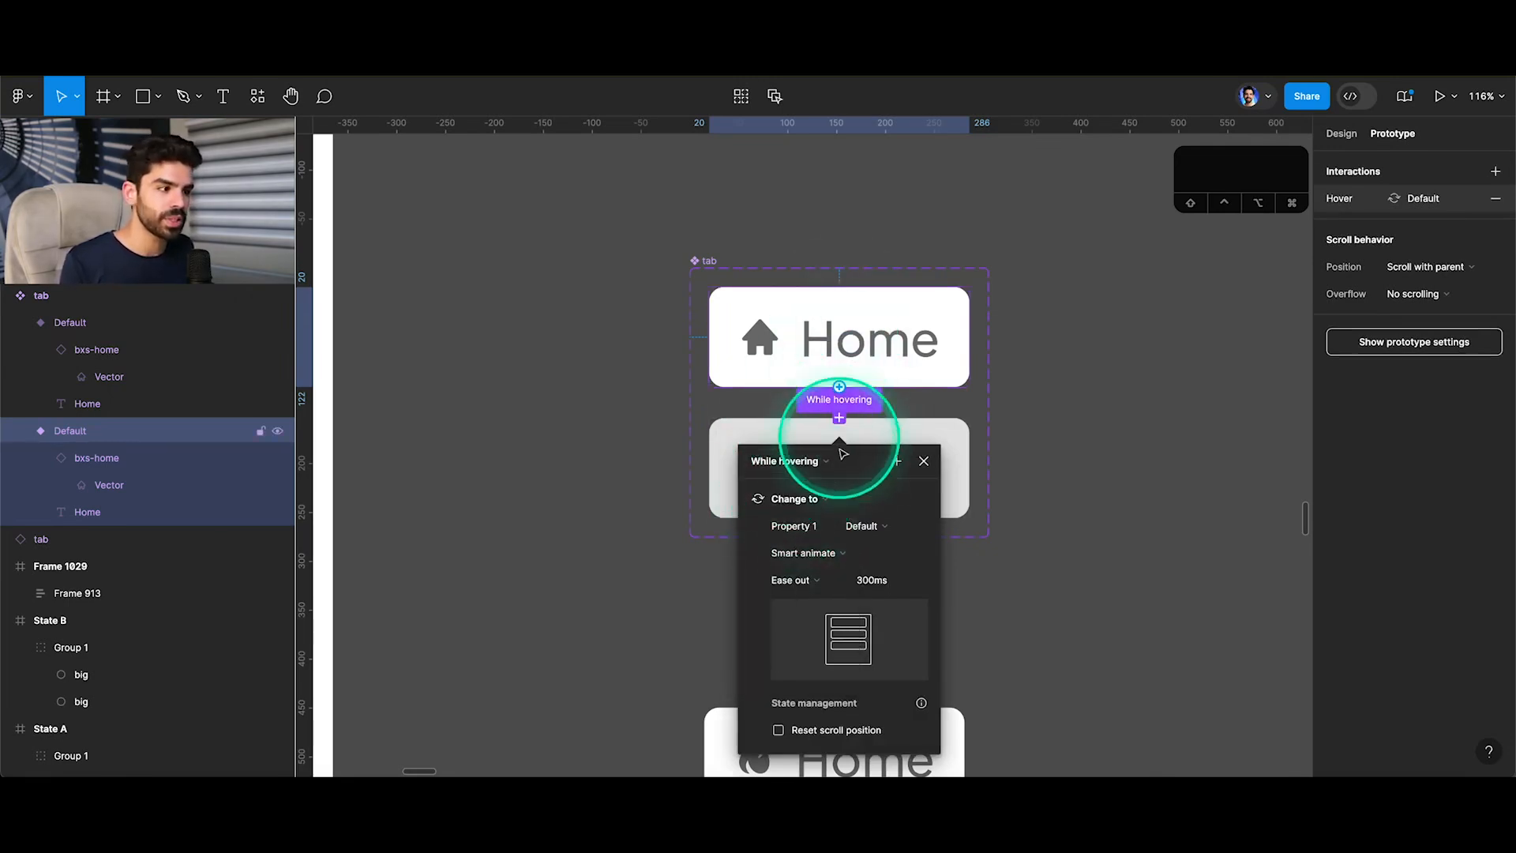
Rename the tab component set's variant property Property 1 to hover.
{"action": "left_click", "coordinate": [703, 262]}
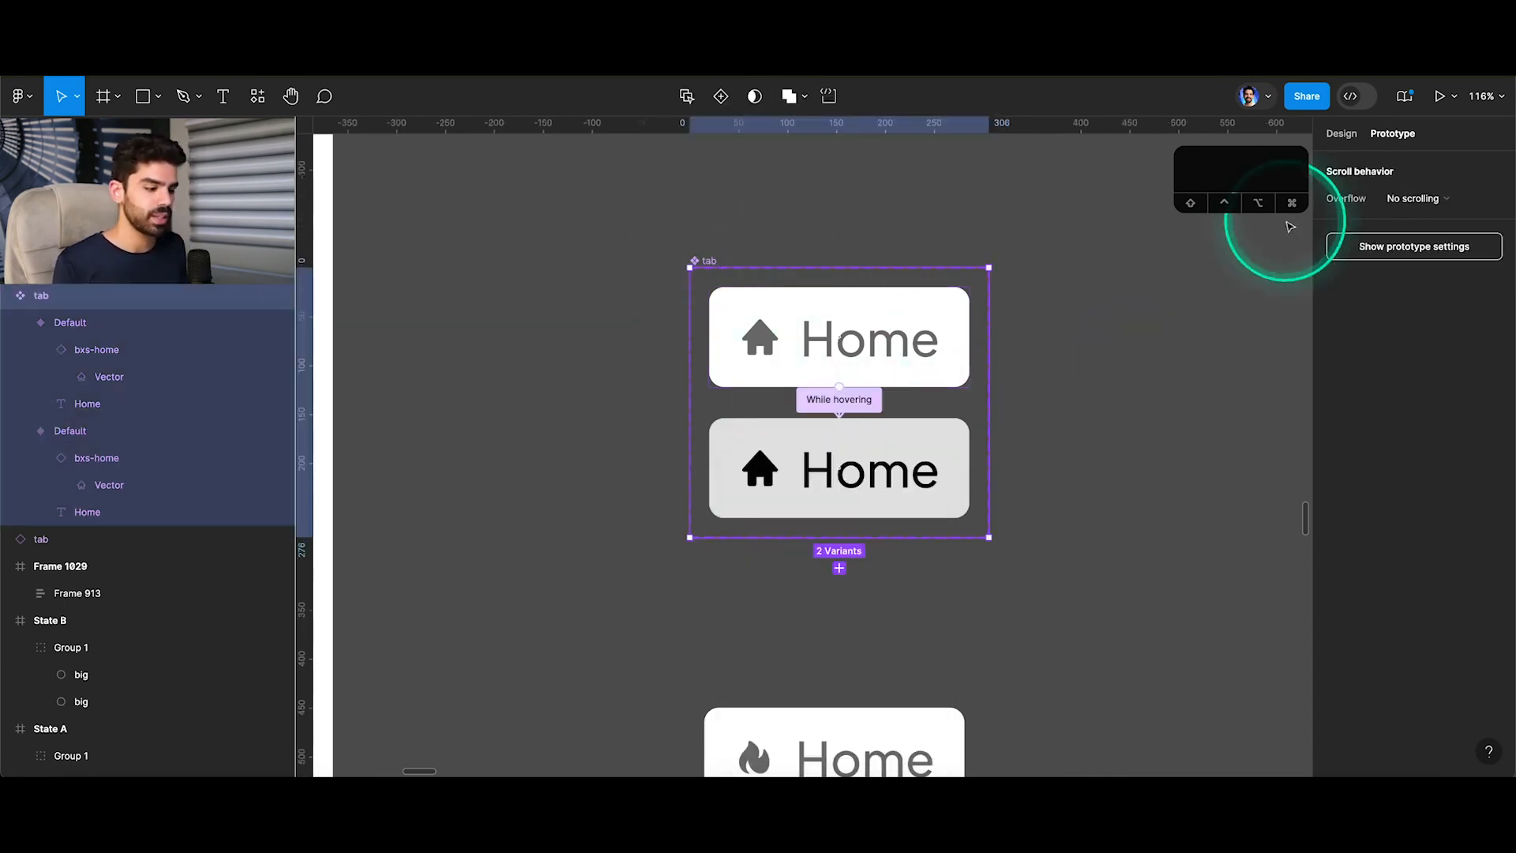
{"action": "key", "text": "shift+e"}
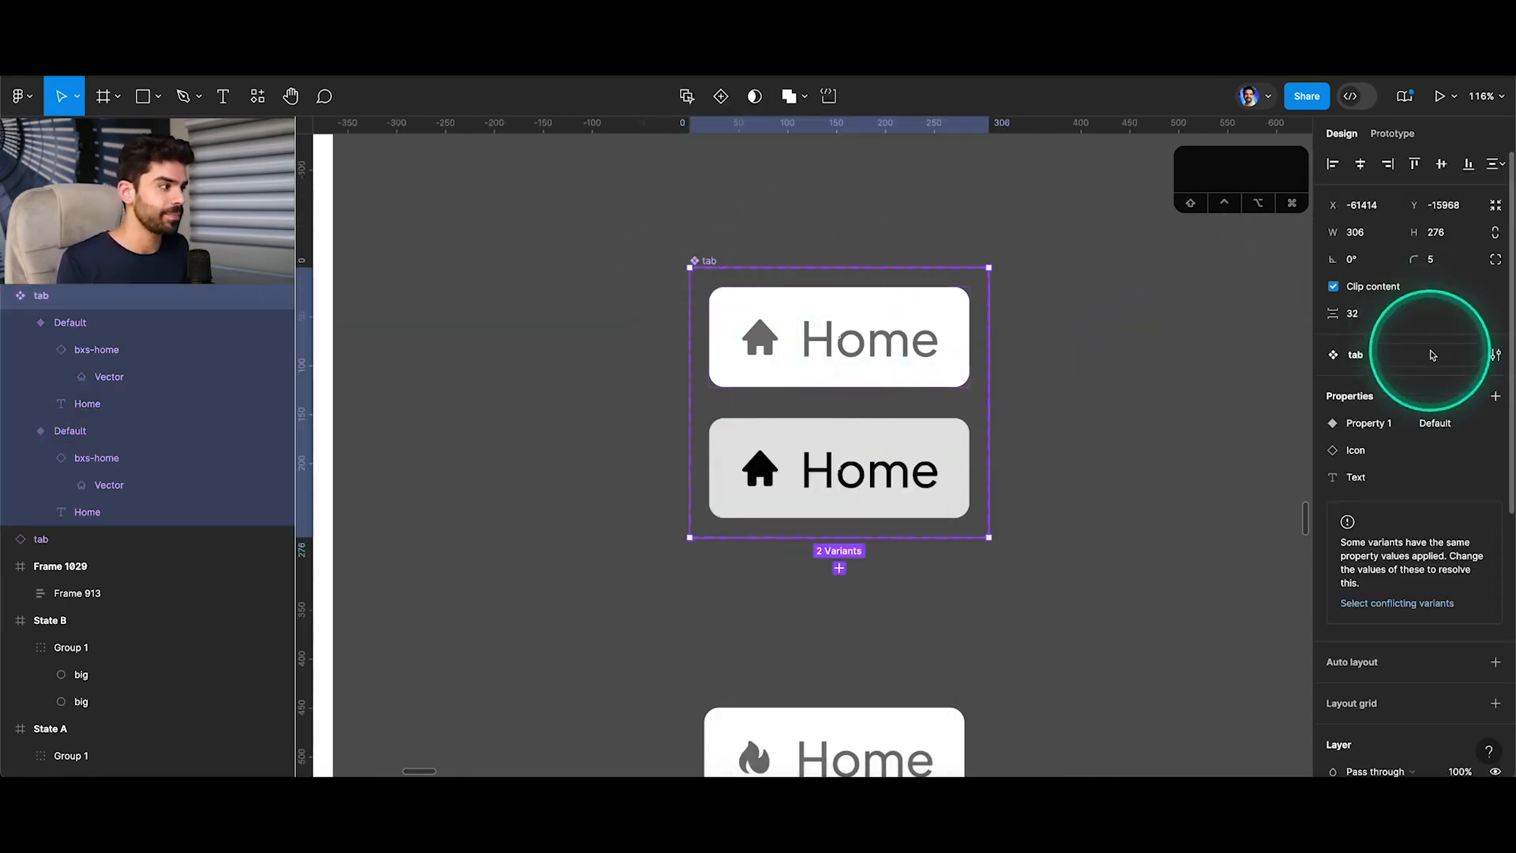
{"action": "double_click", "coordinate": [1381, 424]}
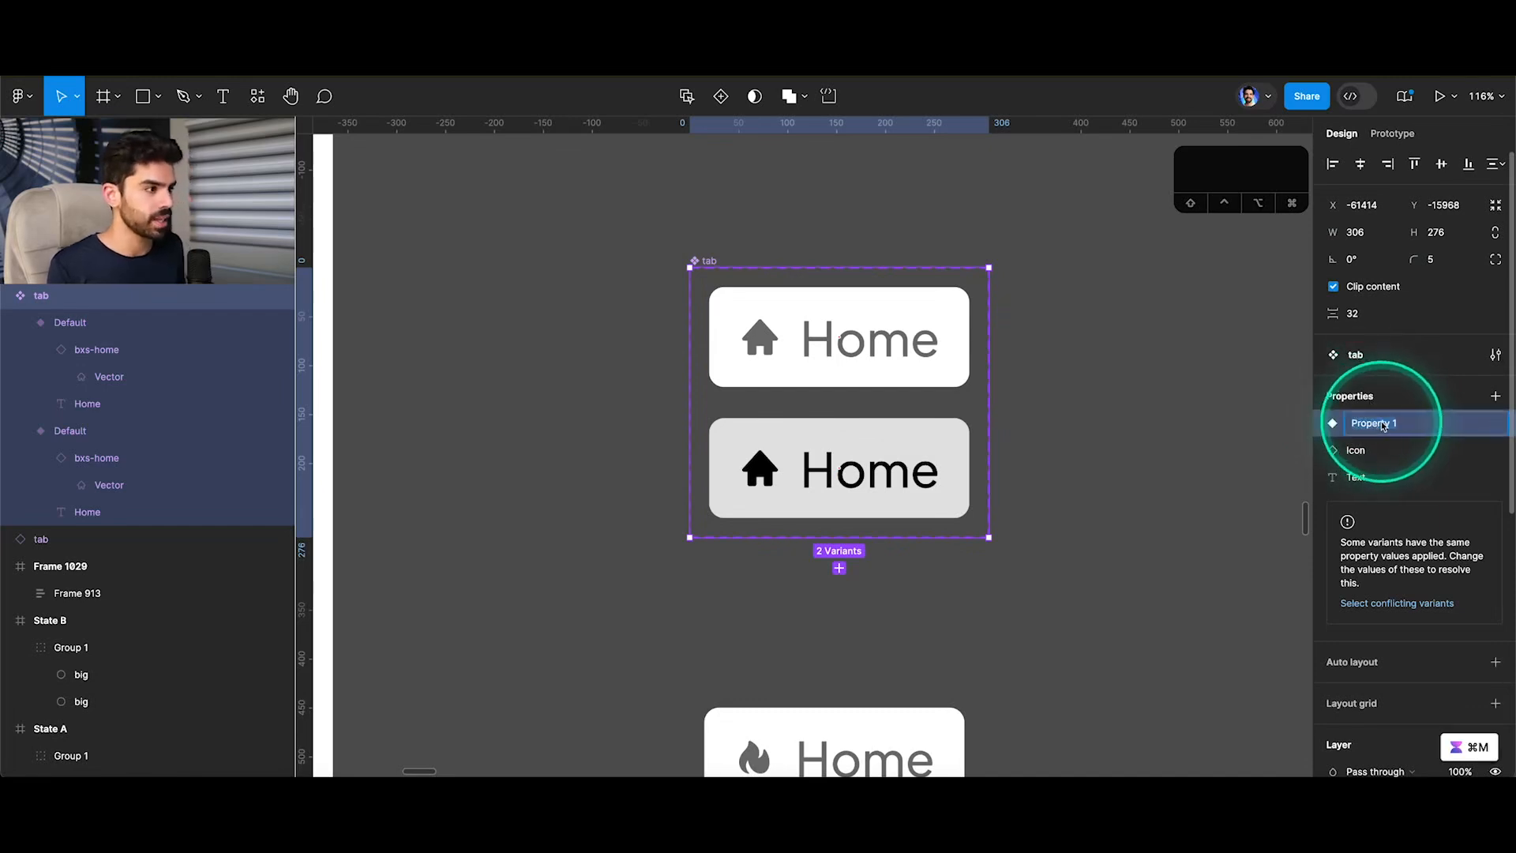
{"action": "type", "text": "hover"}
{"action": "key", "text": "Return"}
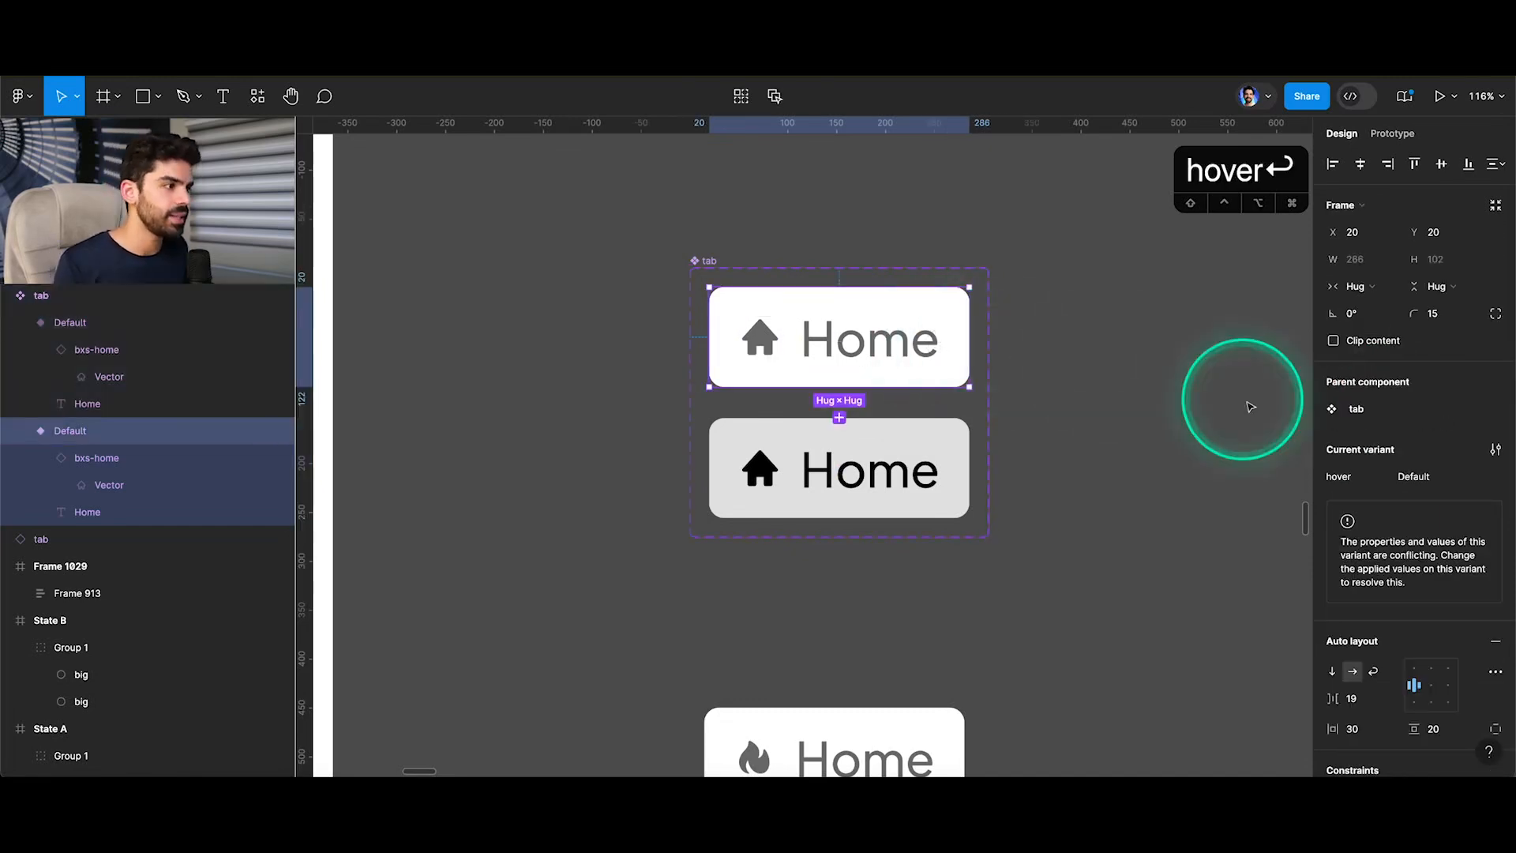
Set the hover property to off for the white variant and on for the grey variant.
{"action": "left_click", "coordinate": [1442, 483]}
{"action": "type", "text": "off"}
{"action": "key", "text": "Return"}
{"action": "left_click", "coordinate": [965, 466]}
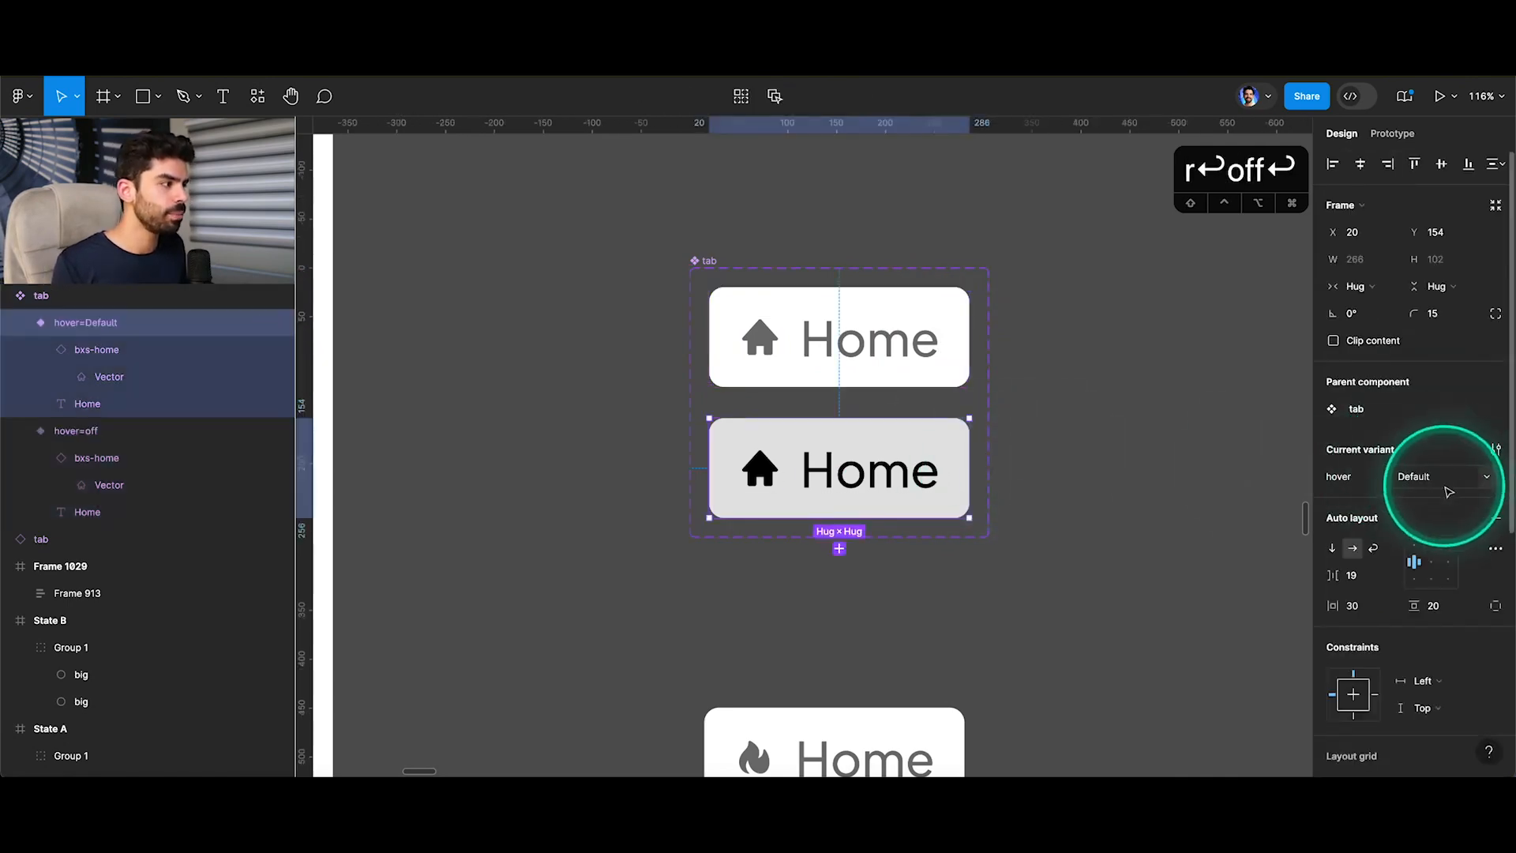
{"action": "left_click", "coordinate": [1445, 487]}
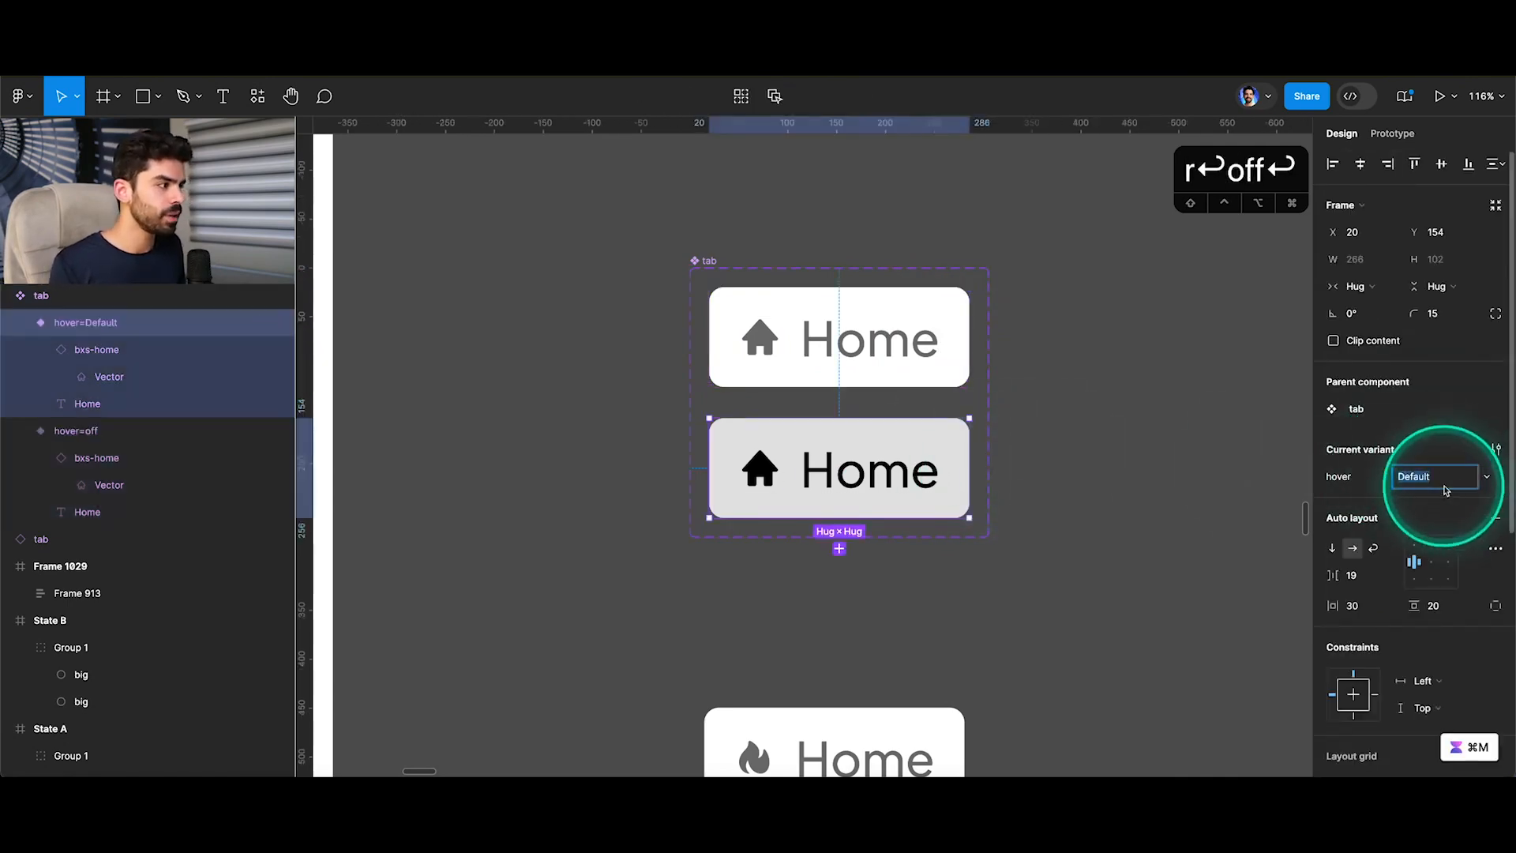
{"action": "left_click", "coordinate": [817, 241]}
{"action": "left_click", "coordinate": [708, 259]}
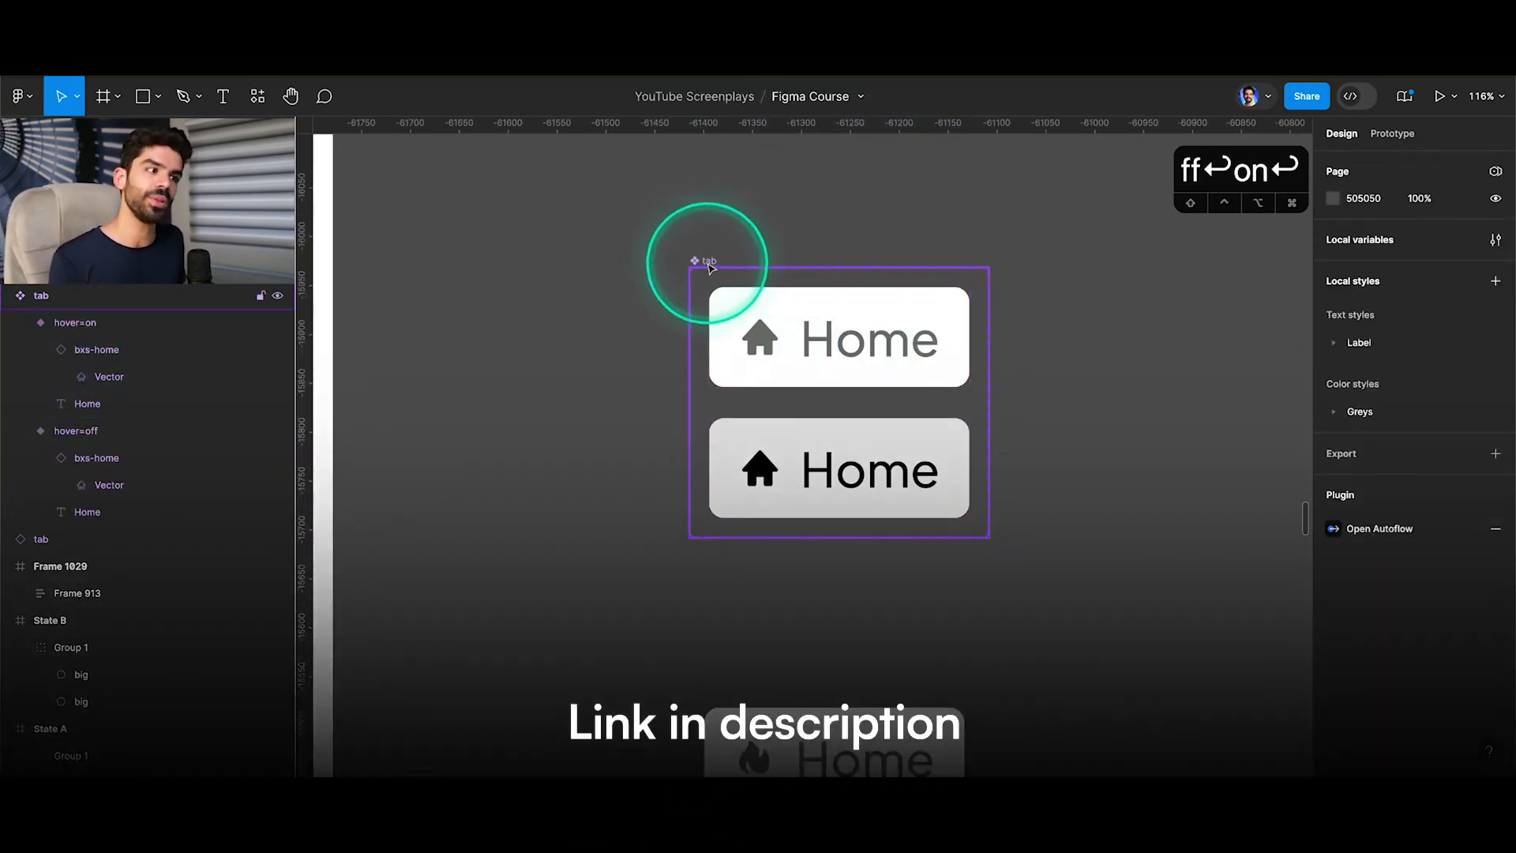
Draw a frame of about 573 × 407 beside the tab component set and place a white tab instance inside it.
{"action": "left_click", "coordinate": [812, 321]}
{"action": "scroll", "coordinate": [741, 253], "scroll_direction": "down", "scroll_amount": 5}
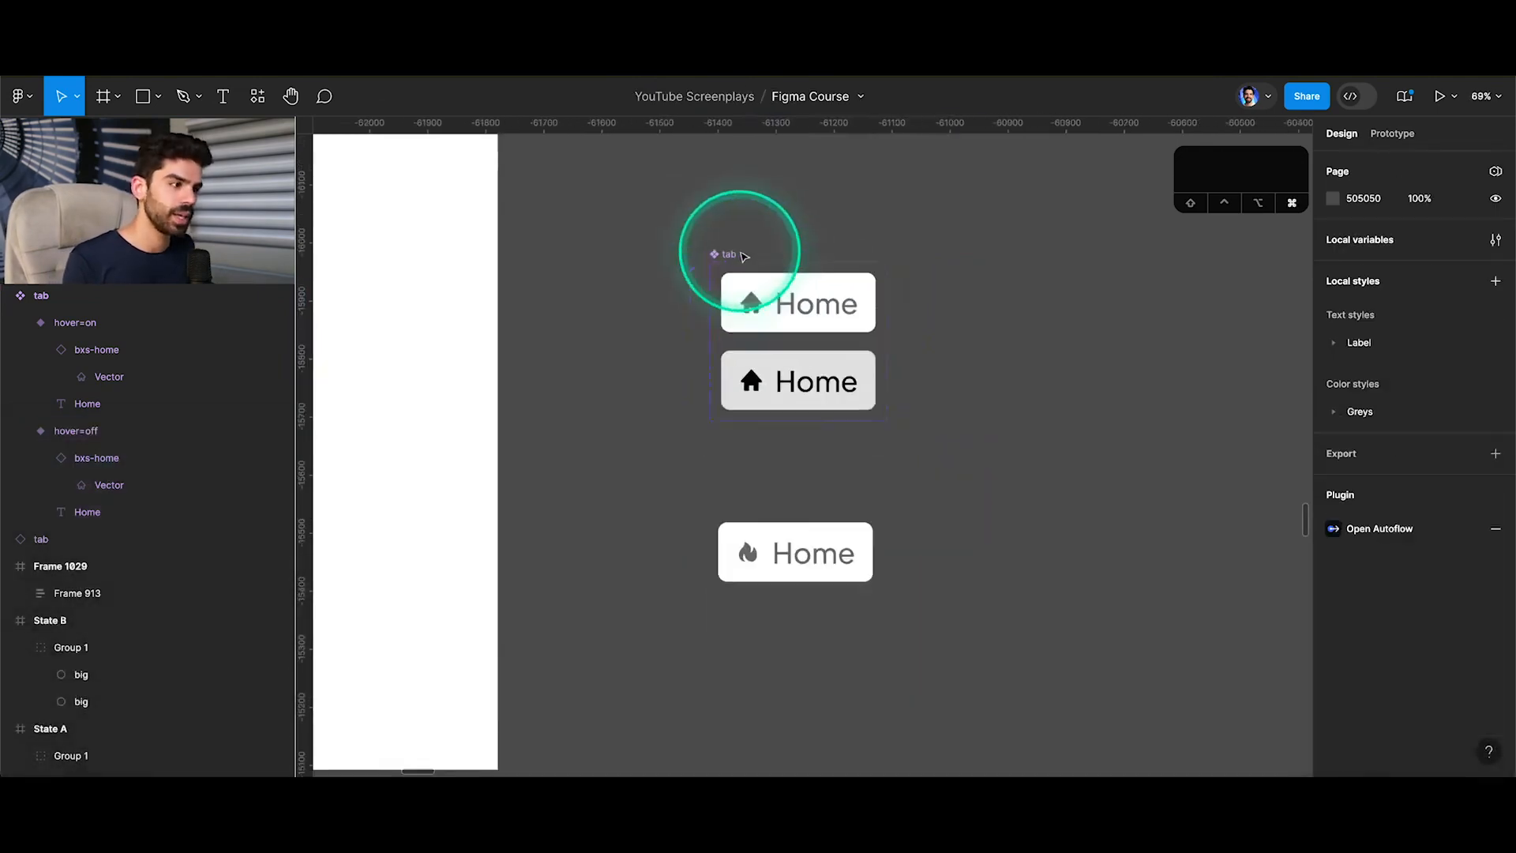
{"action": "key", "text": "f"}
{"action": "left_click_drag", "start_coordinate": [938, 242], "coordinate": [1272, 478]}
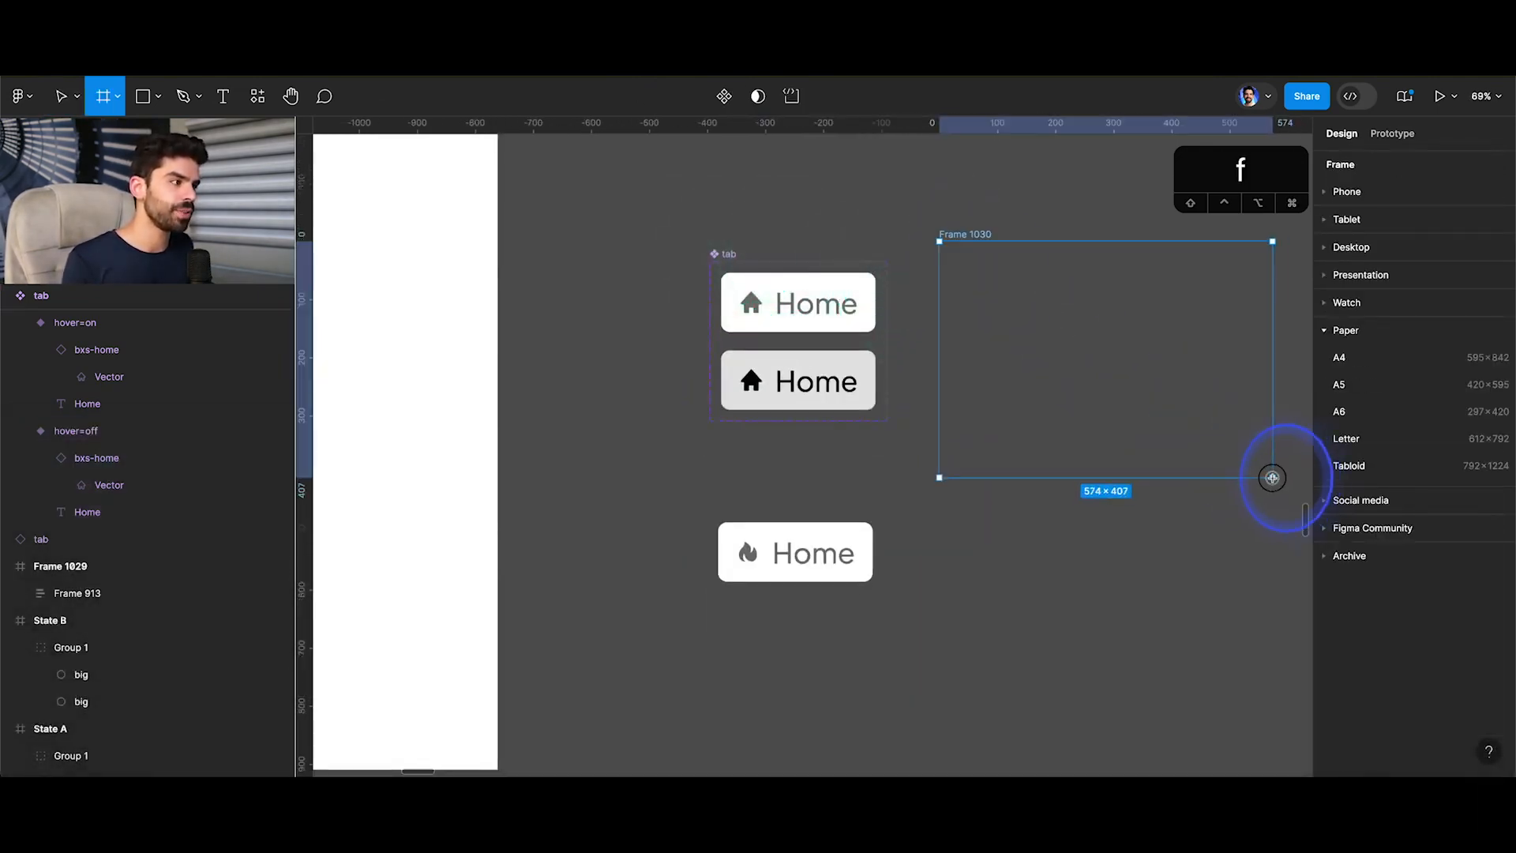
{"action": "left_click_drag", "start_coordinate": [785, 300], "coordinate": [1171, 360]}
Rename the new frame as trial and give it a flow starting point.
{"action": "left_click", "coordinate": [993, 235]}
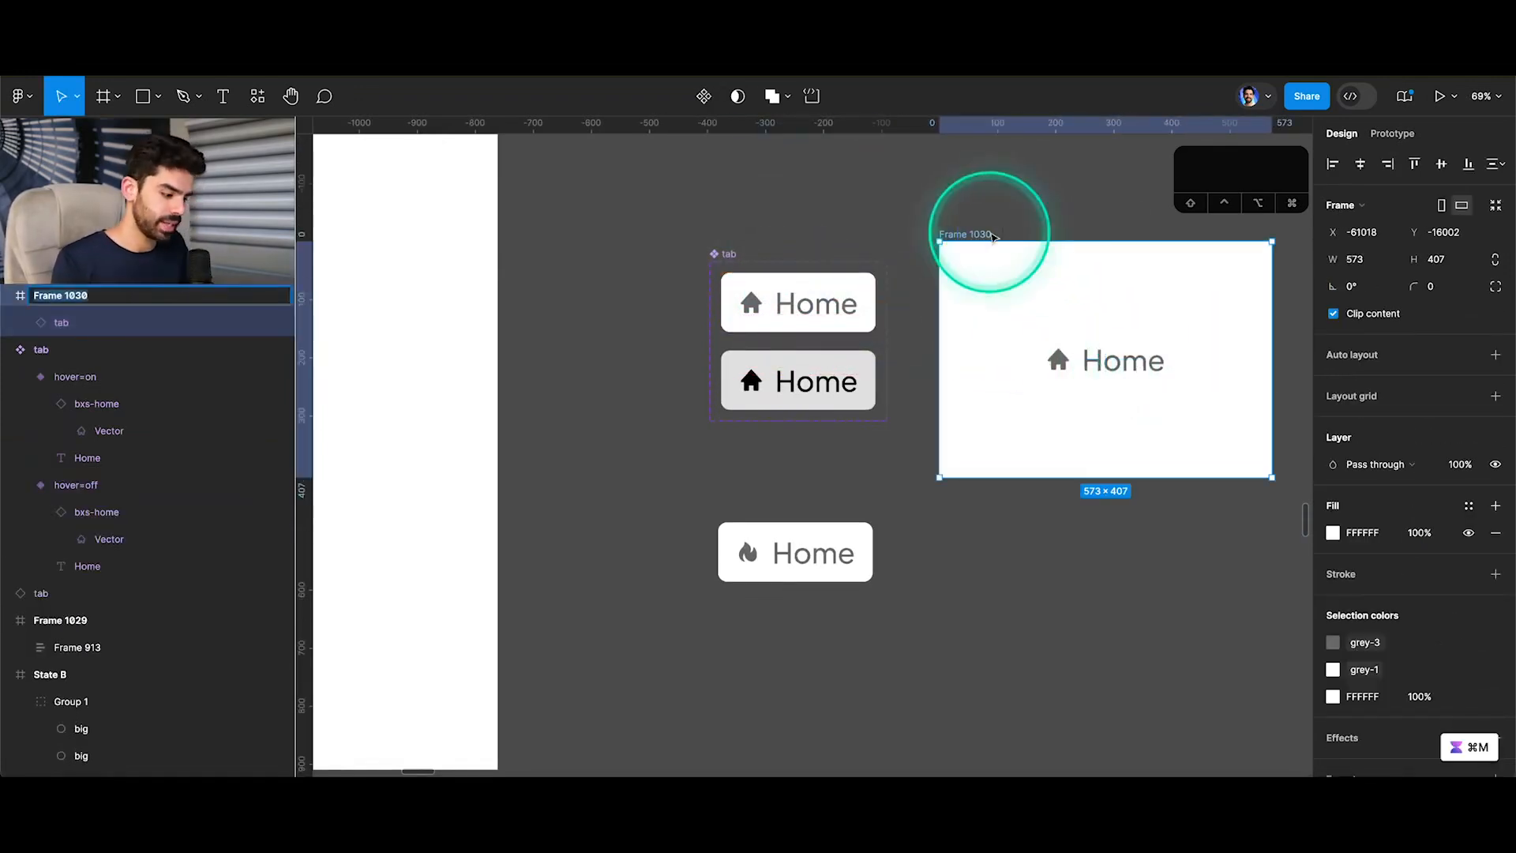
{"action": "key", "text": "Return"}
{"action": "left_click", "coordinate": [1392, 134]}
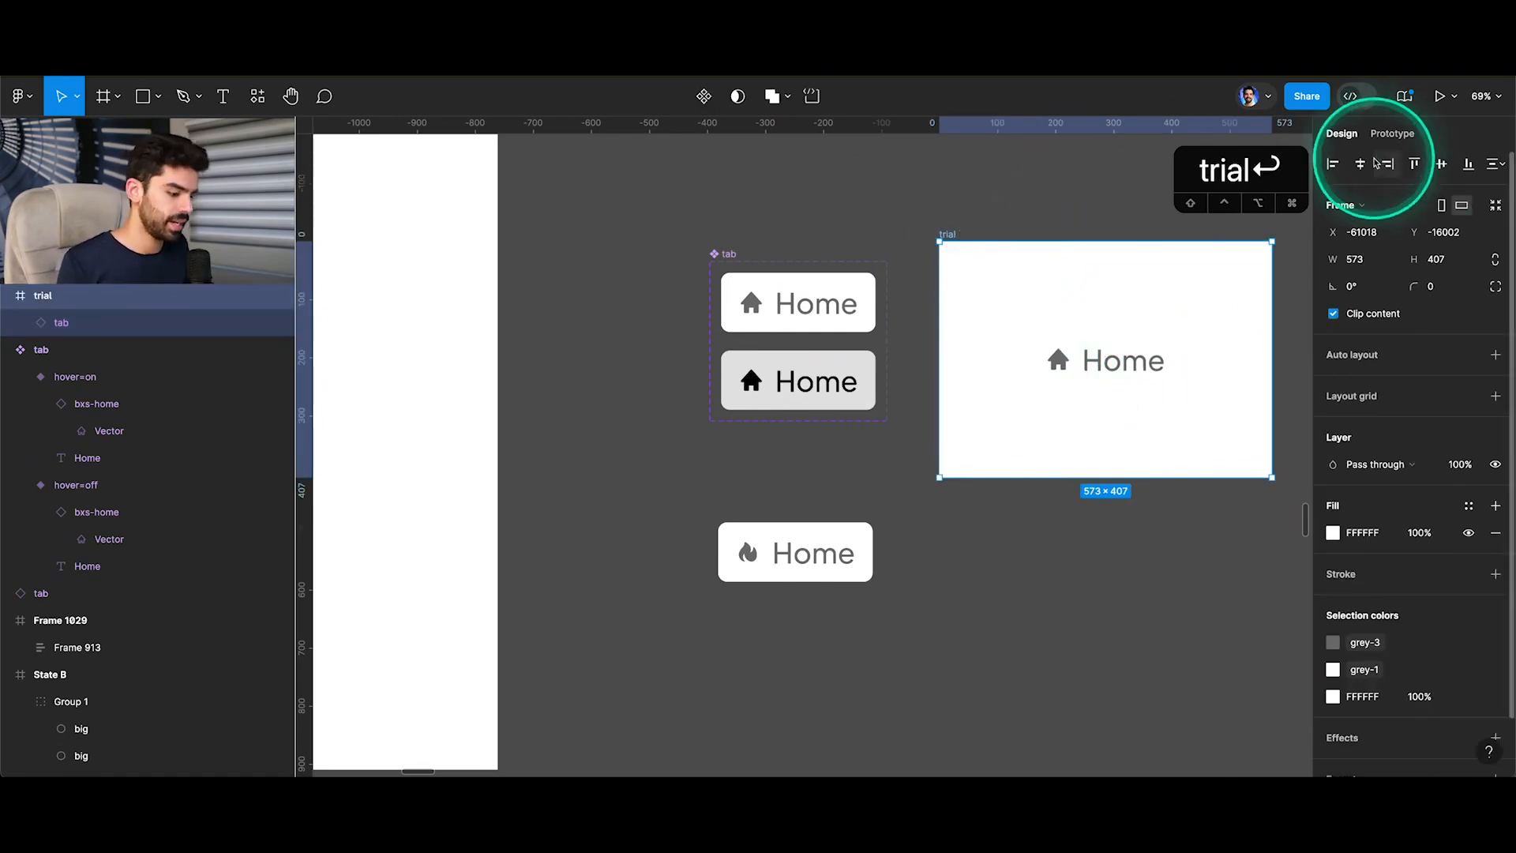
{"action": "left_click", "coordinate": [1495, 170]}
Switch to the prototype preview and run Flow 1 to check the tab's hover effect.
{"action": "left_click", "coordinate": [324, 39]}
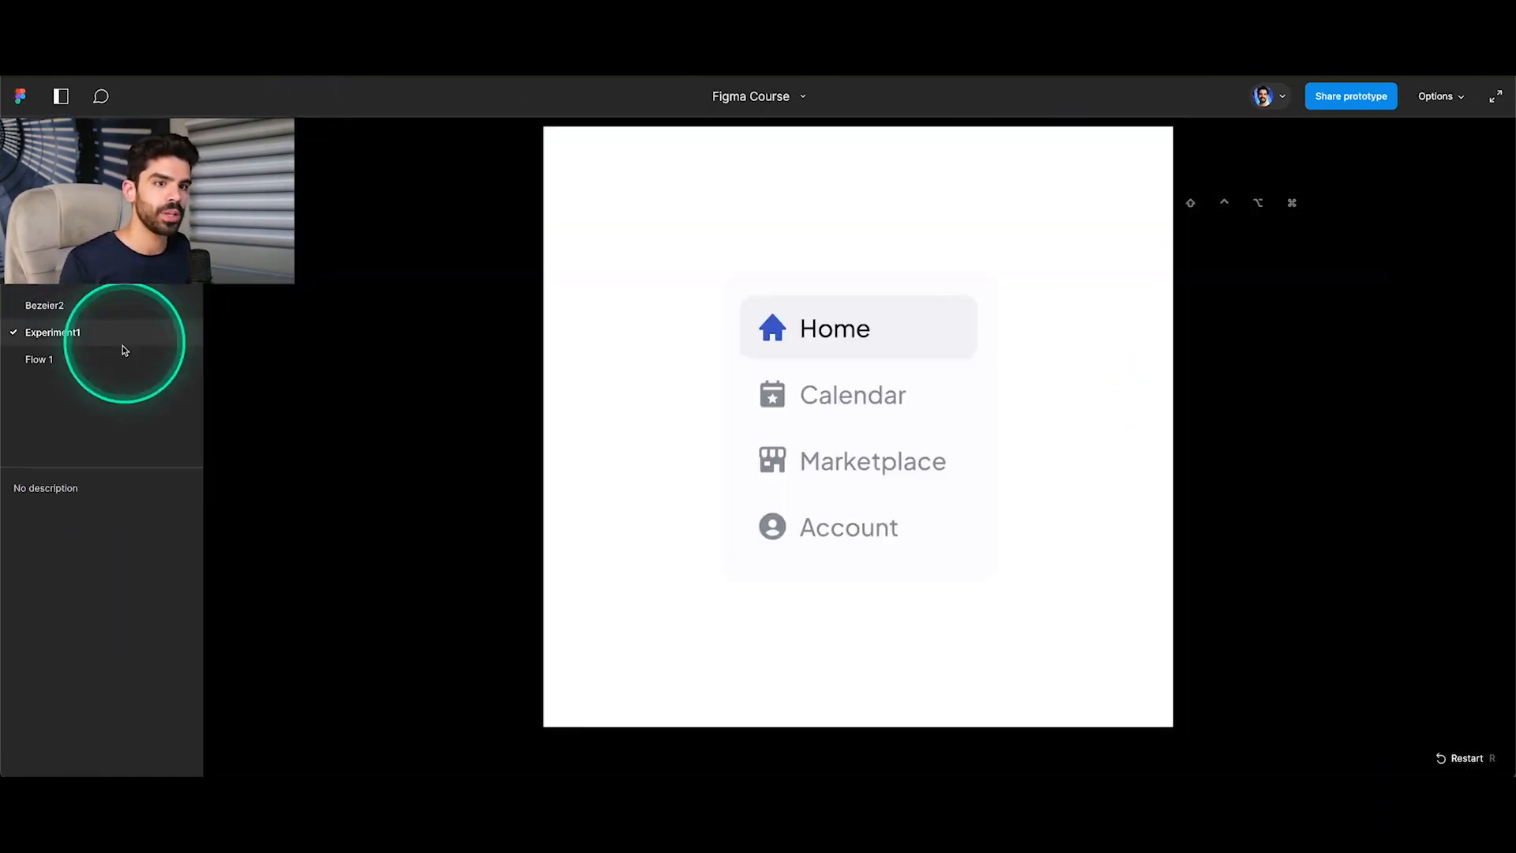
{"action": "left_click", "coordinate": [75, 363]}
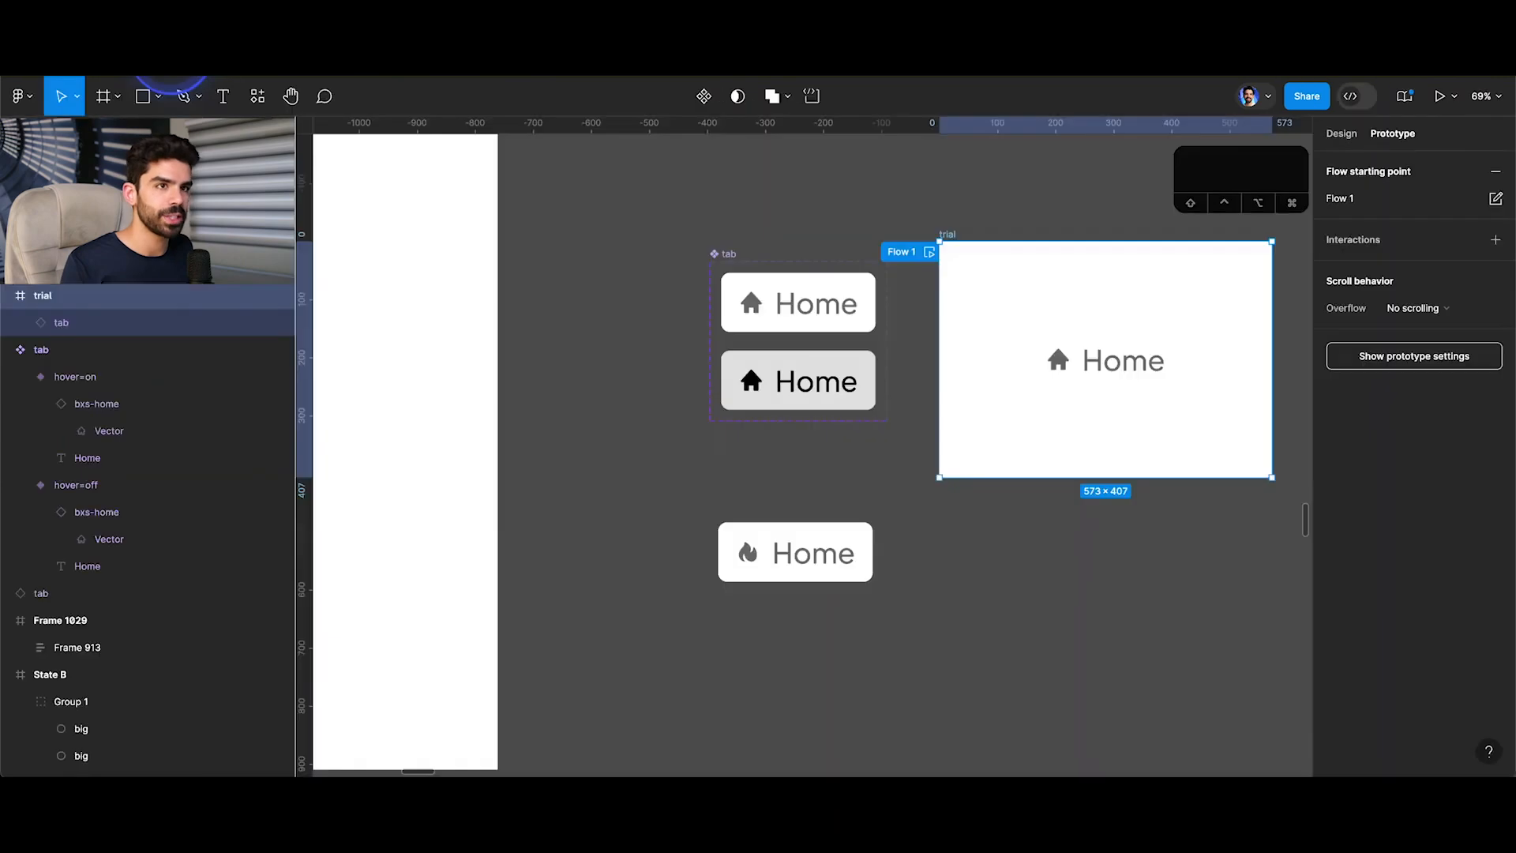
Back in the design file, set the white variant's While hovering animation to Dissolve with a duration of 150 ms.
{"action": "left_click", "coordinate": [782, 308]}
{"action": "scroll", "coordinate": [798, 345], "scroll_direction": "up", "scroll_amount": 5}
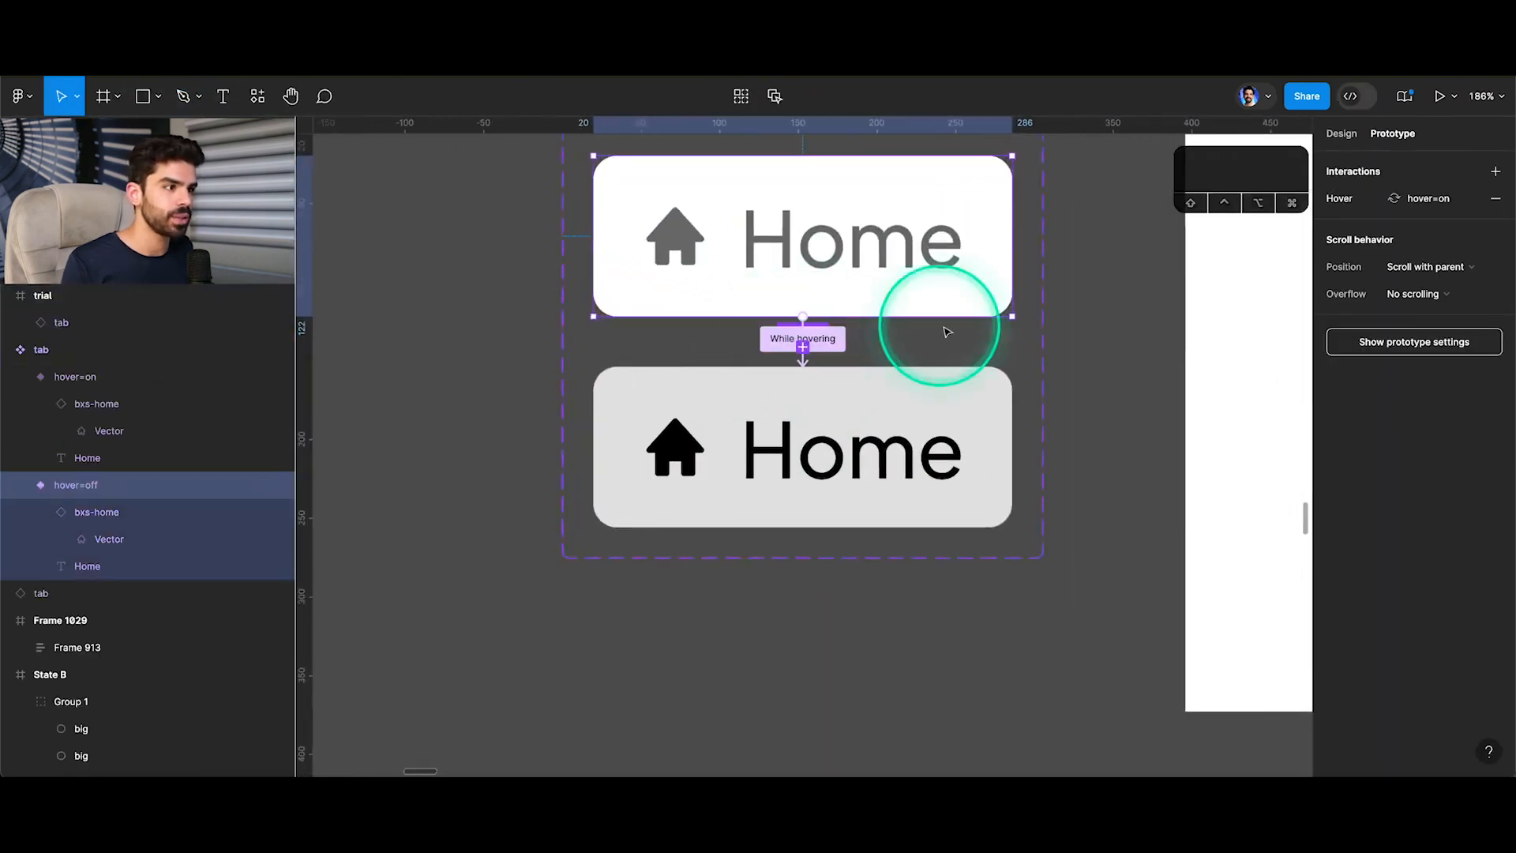
{"action": "left_click", "coordinate": [800, 338]}
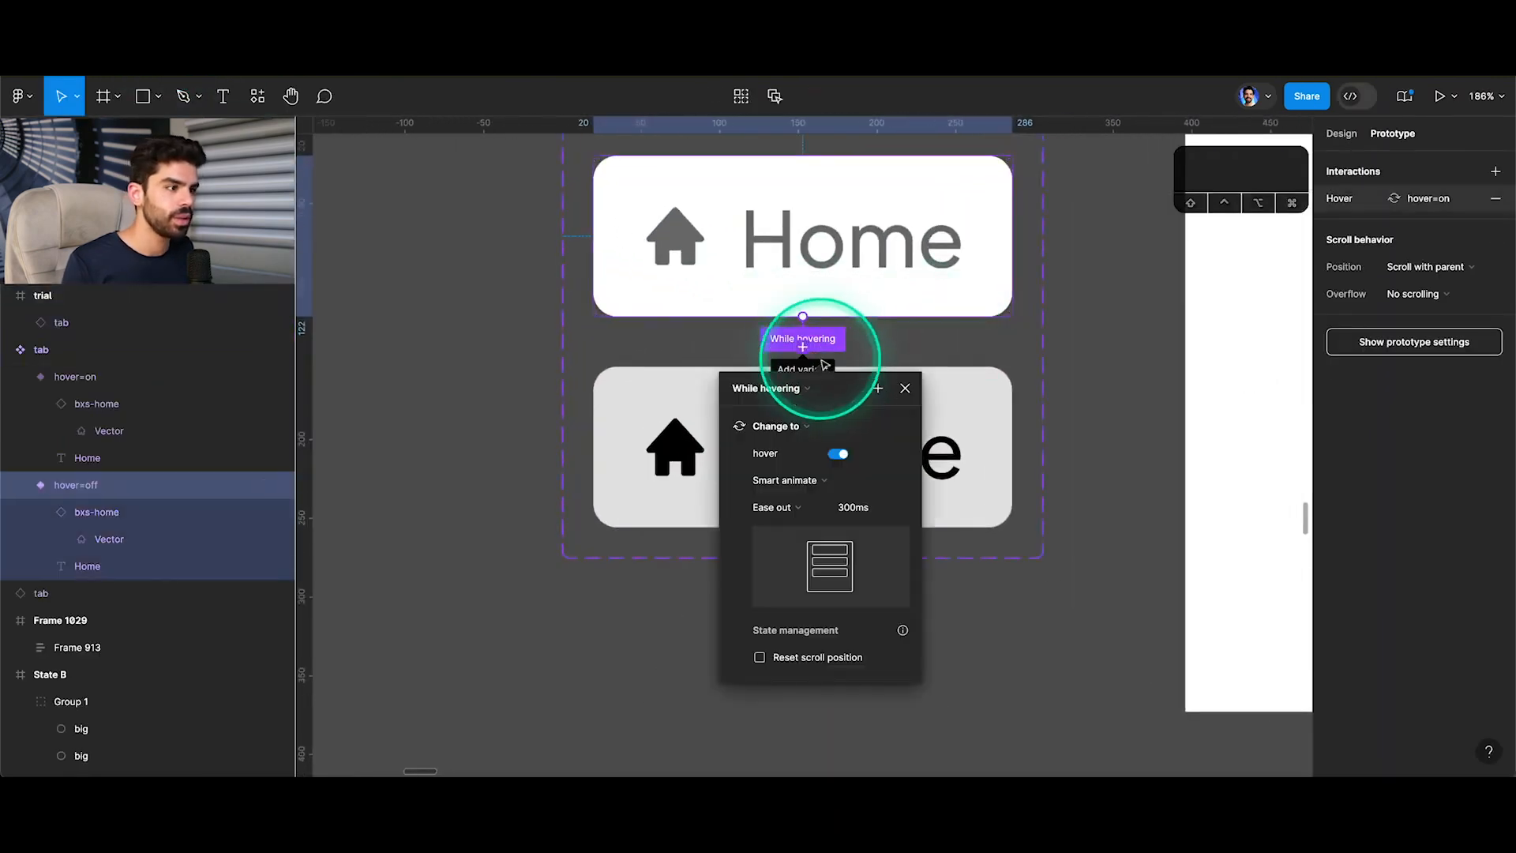
{"action": "left_click", "coordinate": [806, 484]}
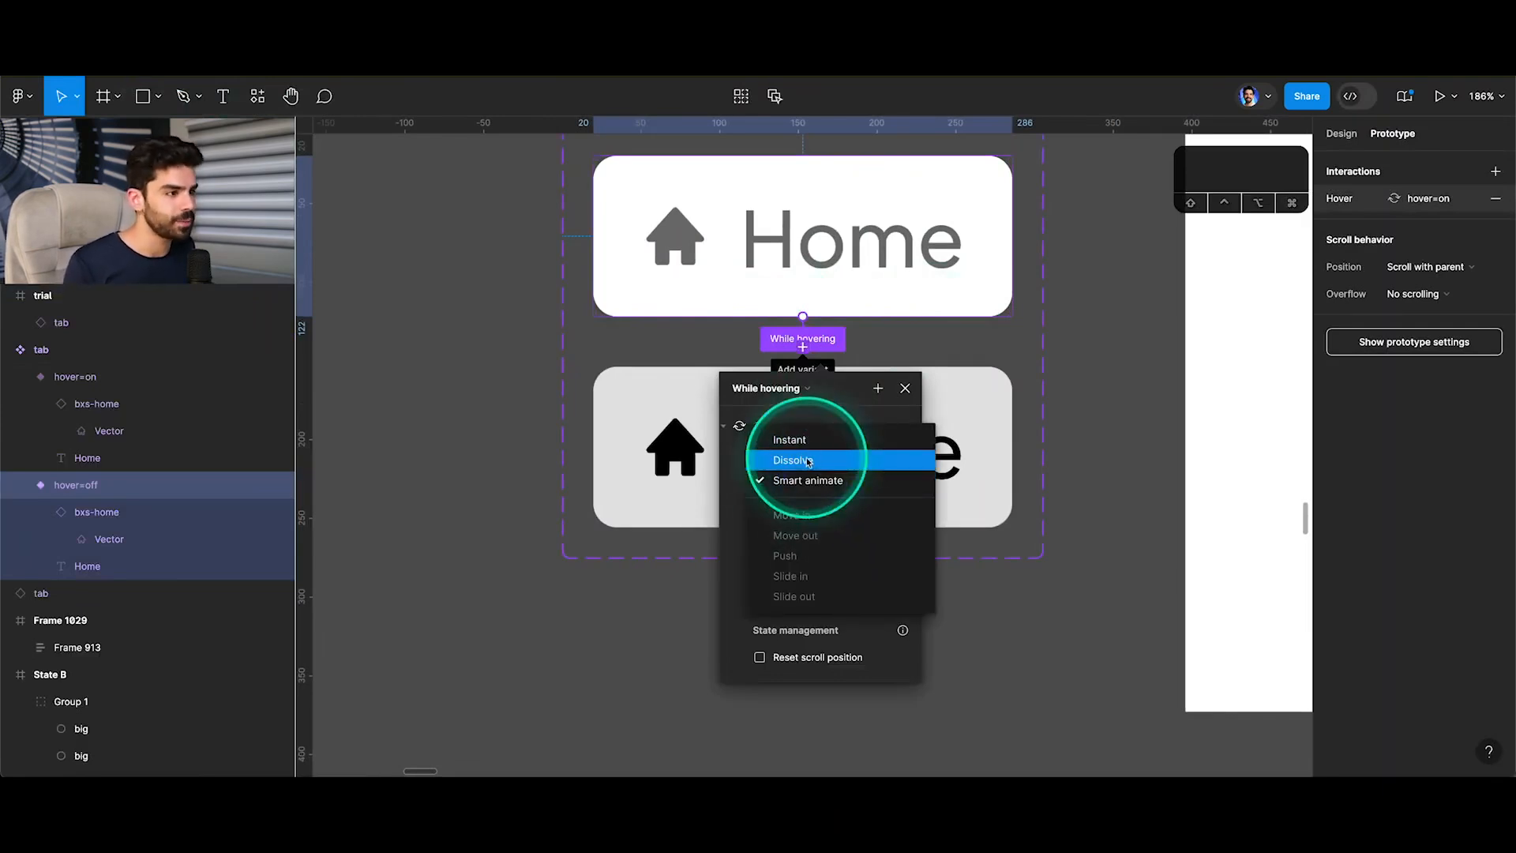
{"action": "left_click", "coordinate": [792, 460]}
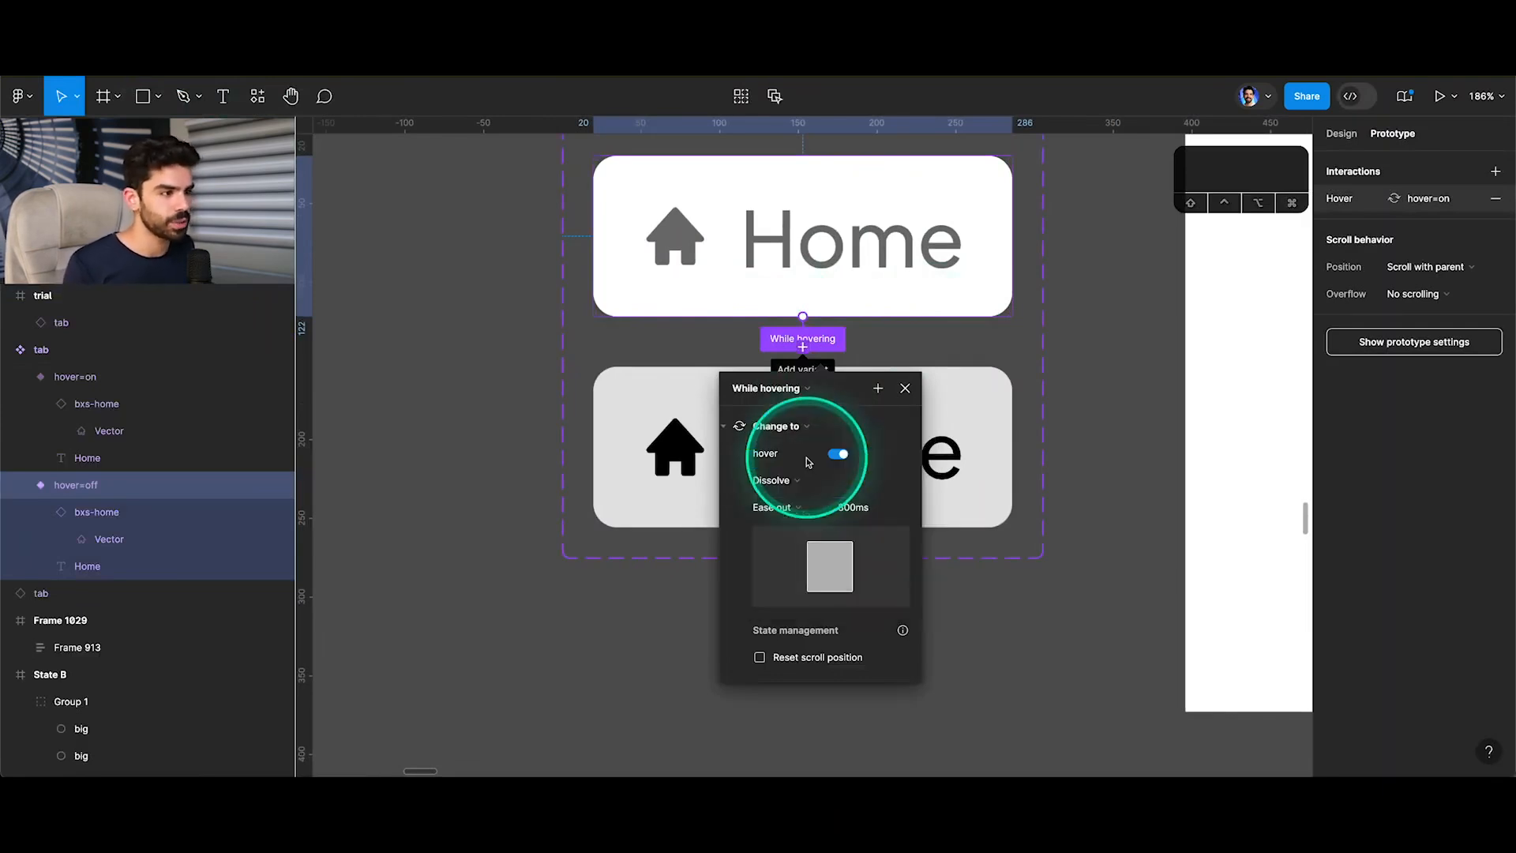
{"action": "left_click", "coordinate": [838, 507]}
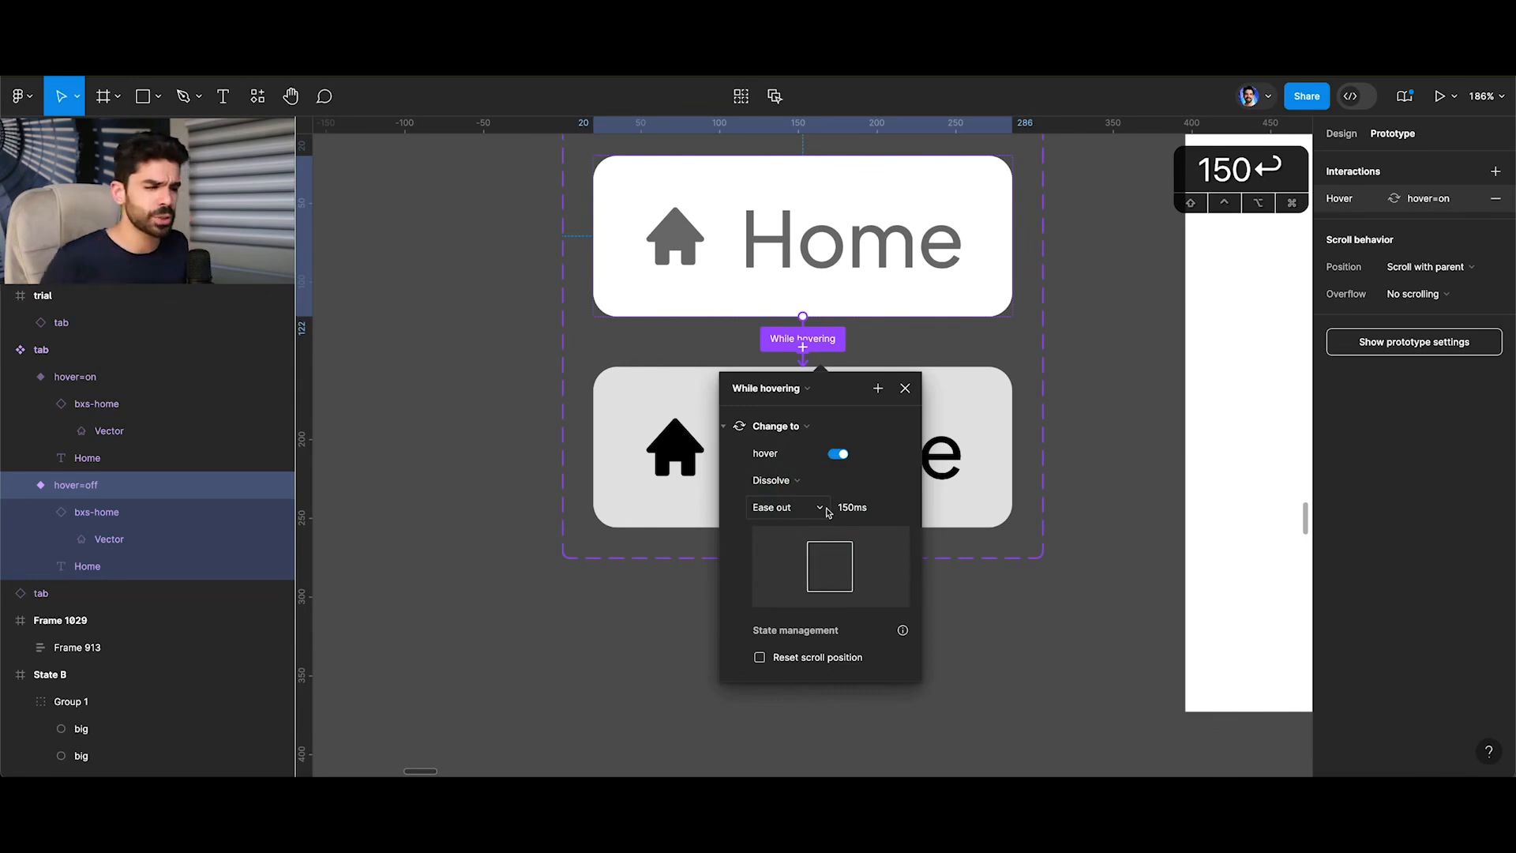
{"action": "left_click", "coordinate": [851, 479]}
{"action": "left_click", "coordinate": [904, 389]}
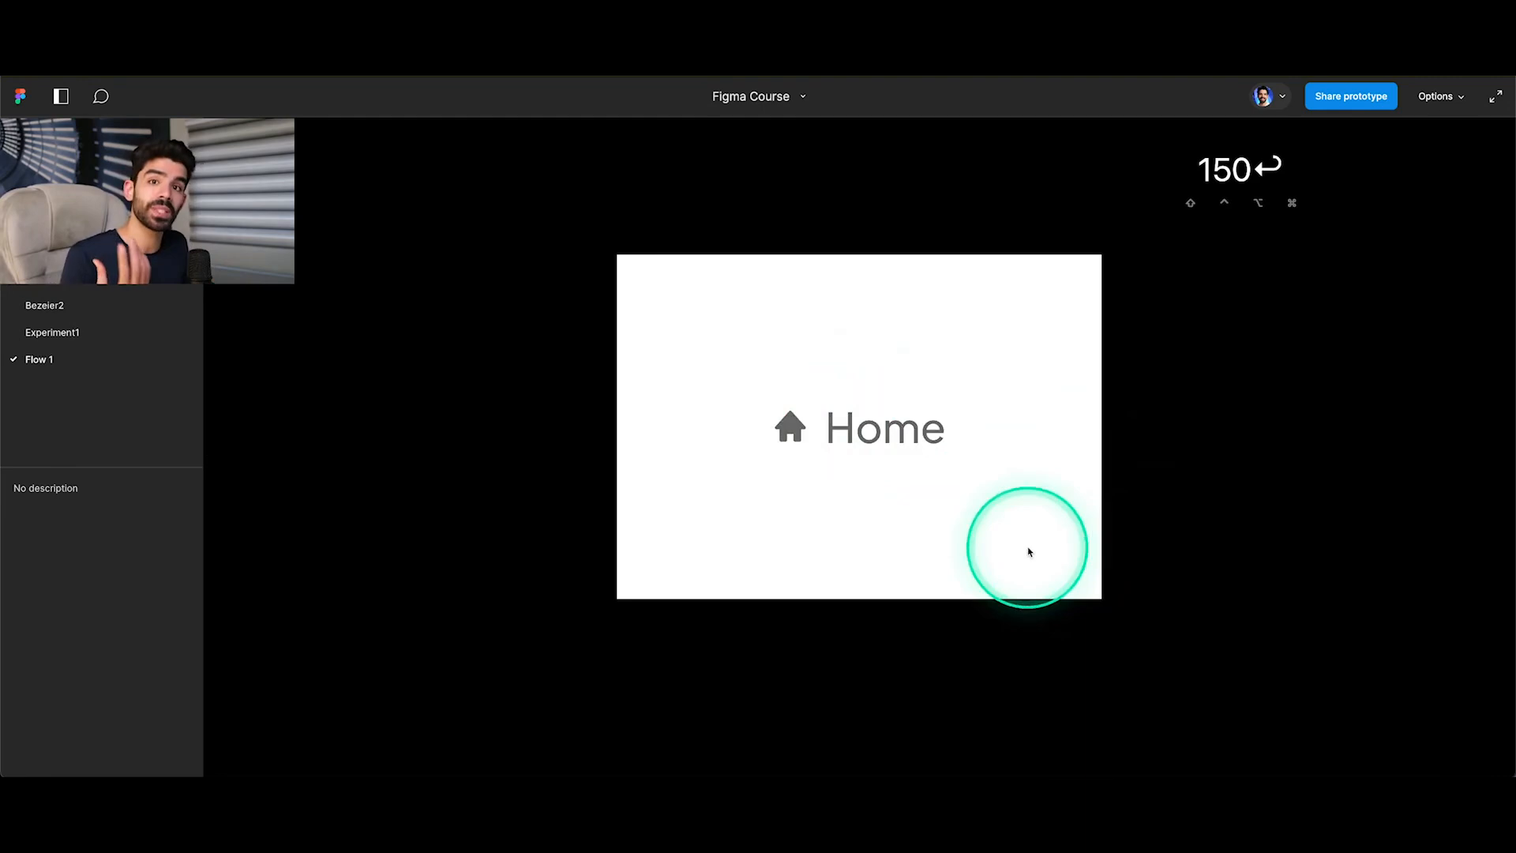
Return from the preview to the design file and move the trial frame down, below the level of the flame tab instance.
{"action": "left_click", "coordinate": [189, 55]}
{"action": "scroll", "coordinate": [631, 261], "scroll_direction": "down", "scroll_amount": 5}
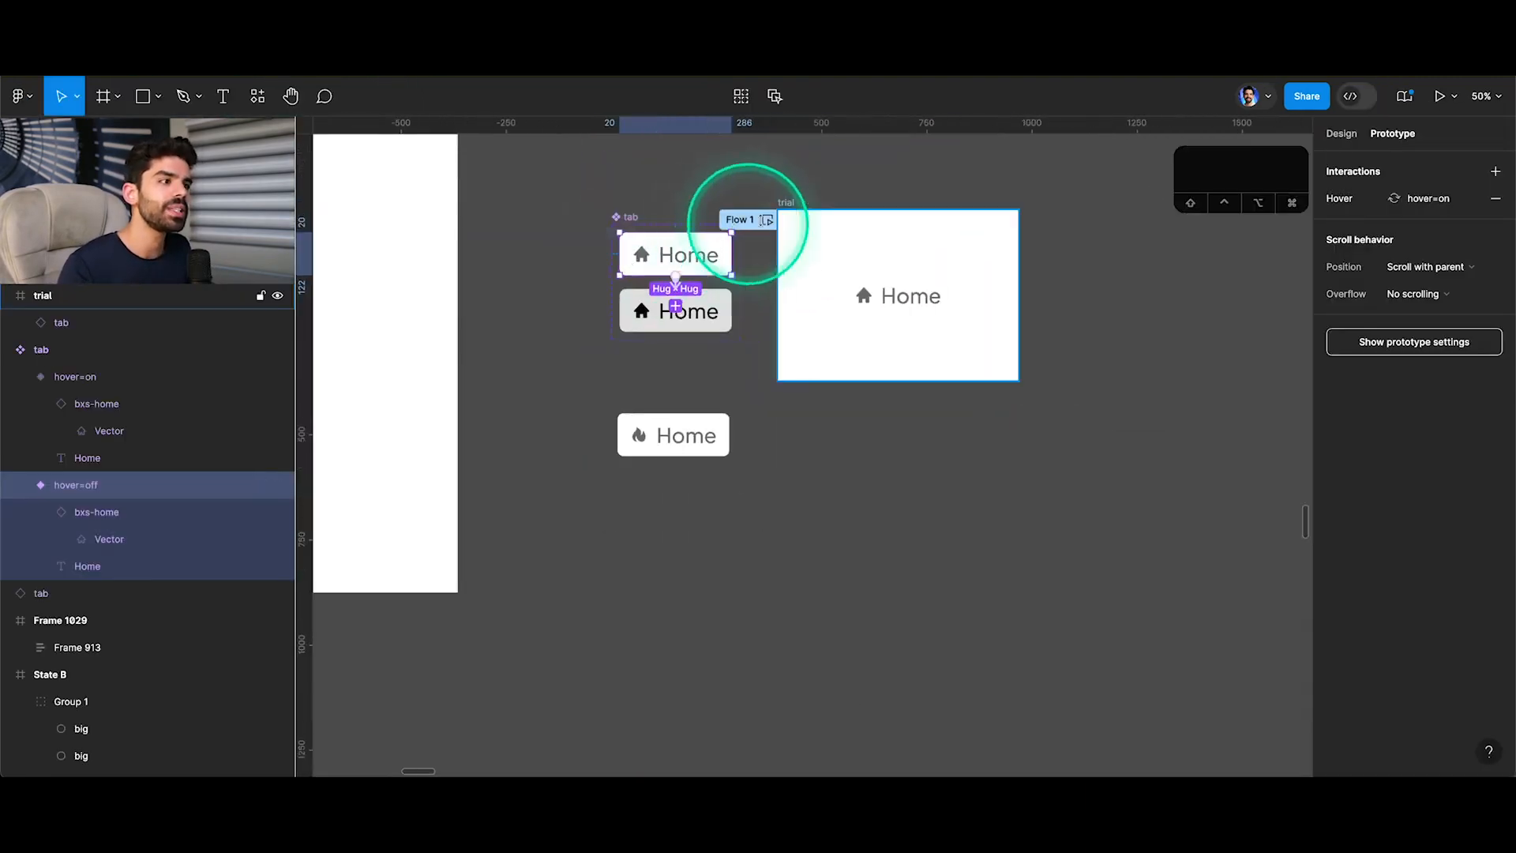
{"action": "left_click", "coordinate": [785, 202]}
{"action": "left_click_drag", "start_coordinate": [839, 494], "coordinate": [839, 534]}
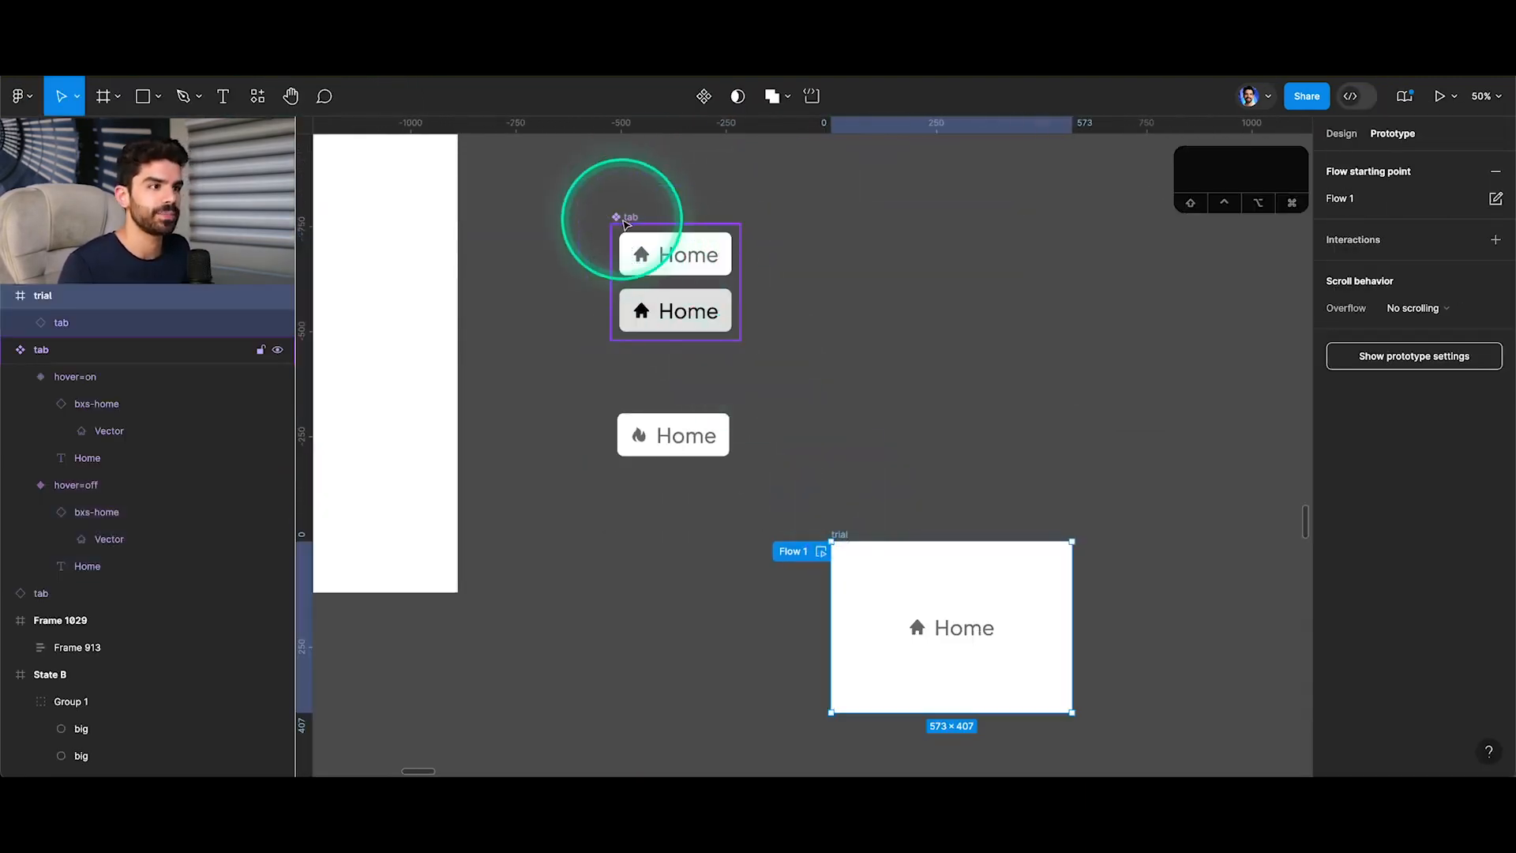
Move the tab component set slightly up and enlarge it to about 735 × 460.
{"action": "left_click_drag", "start_coordinate": [619, 213], "coordinate": [625, 161]}
{"action": "left_click_drag", "start_coordinate": [746, 290], "coordinate": [866, 344]}
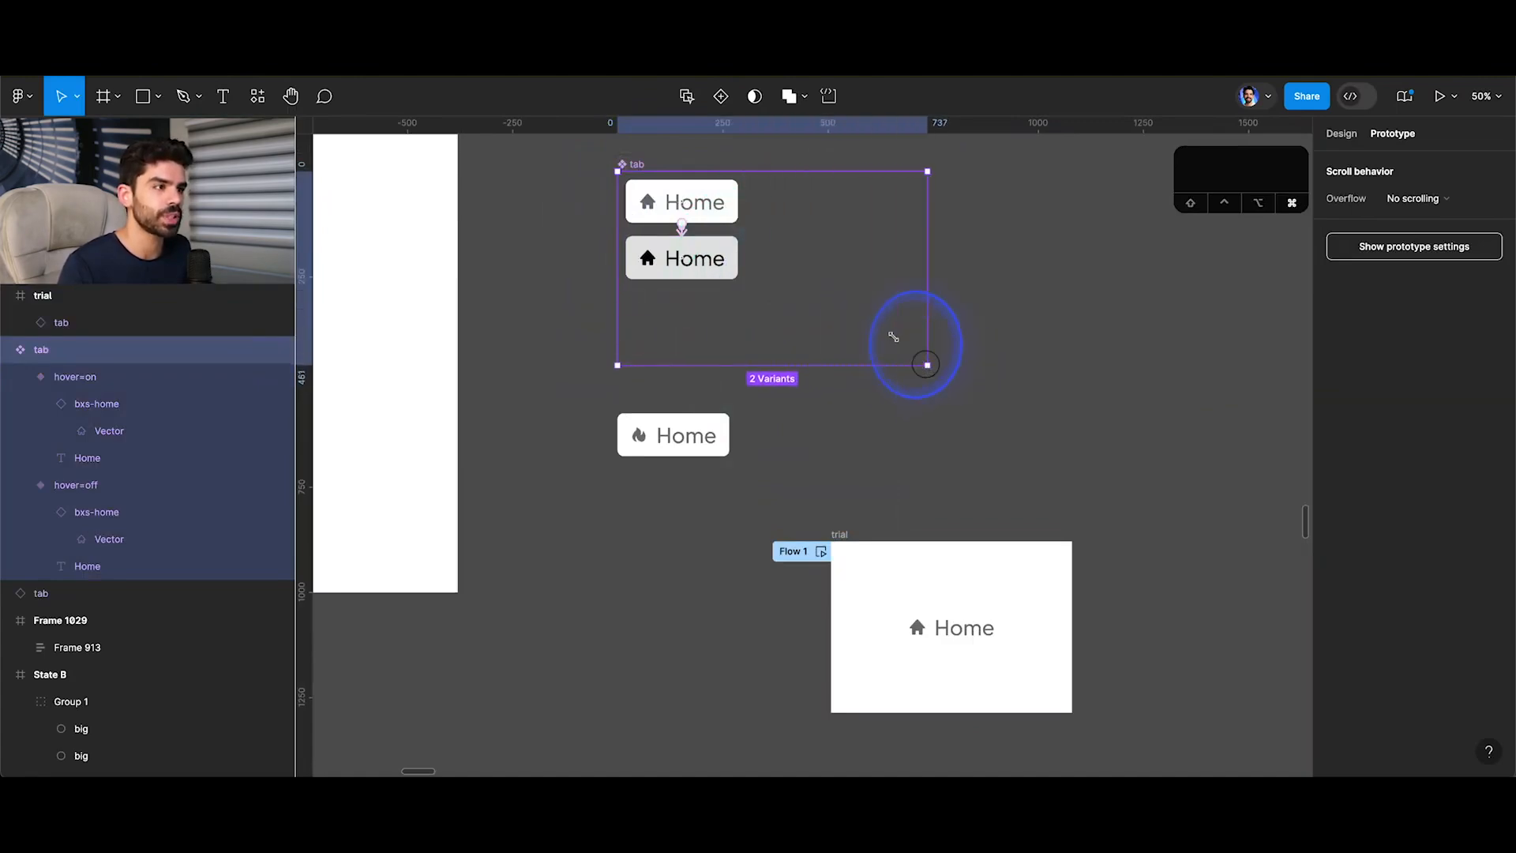
Duplicate the white and grey variants together as a second column inside the tab component set.
{"action": "left_click", "coordinate": [684, 204]}
{"action": "scroll", "coordinate": [685, 205], "scroll_direction": "up", "scroll_amount": 5}
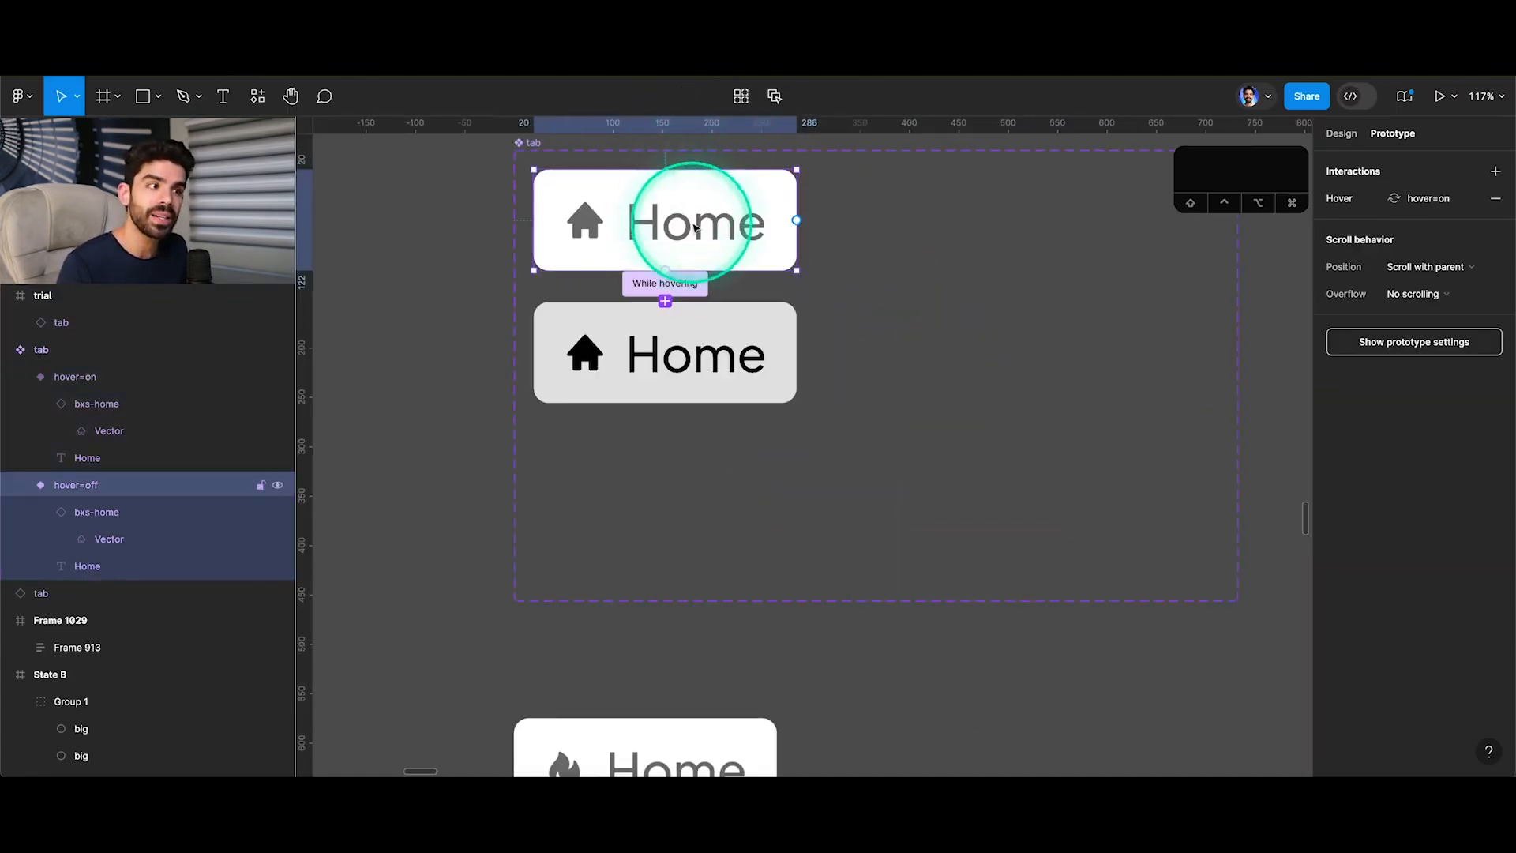
{"action": "left_click", "coordinate": [678, 341]}
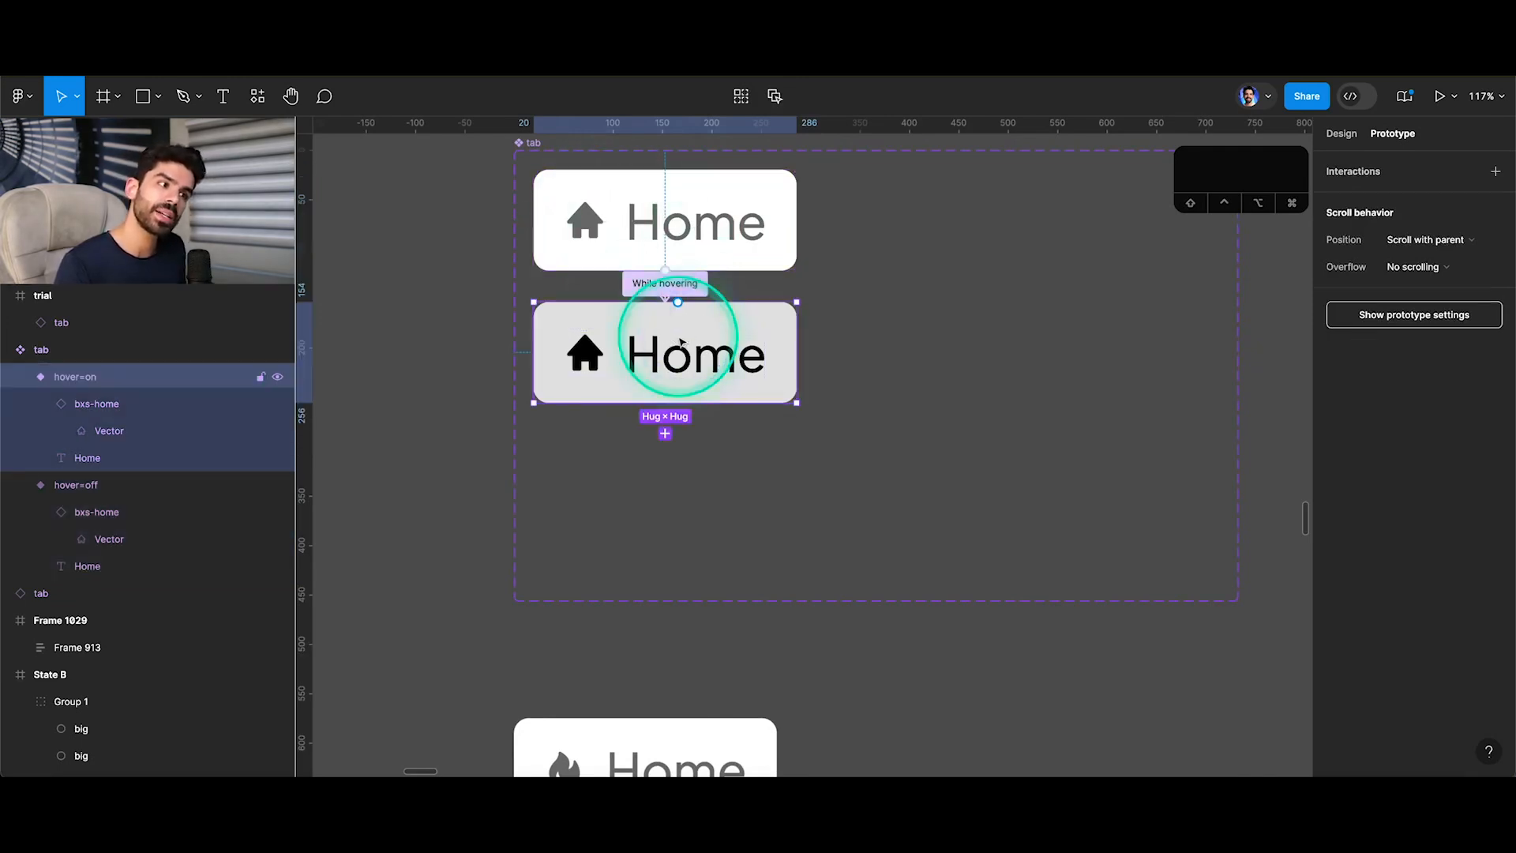
{"action": "left_click", "coordinate": [592, 219], "text": "shift"}
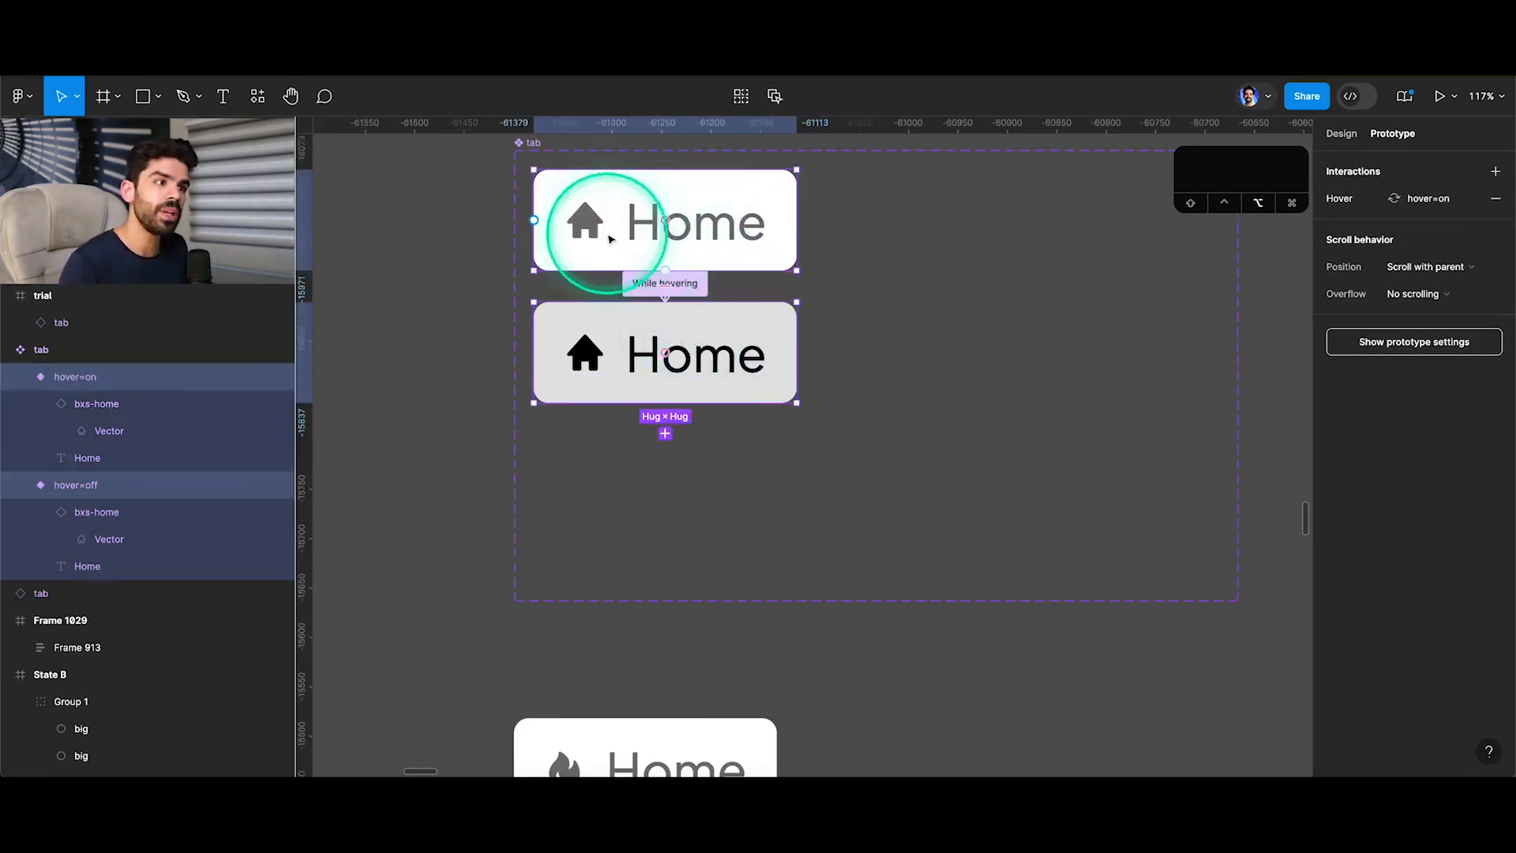
{"action": "left_click_drag", "start_coordinate": [592, 219], "coordinate": [908, 236]}
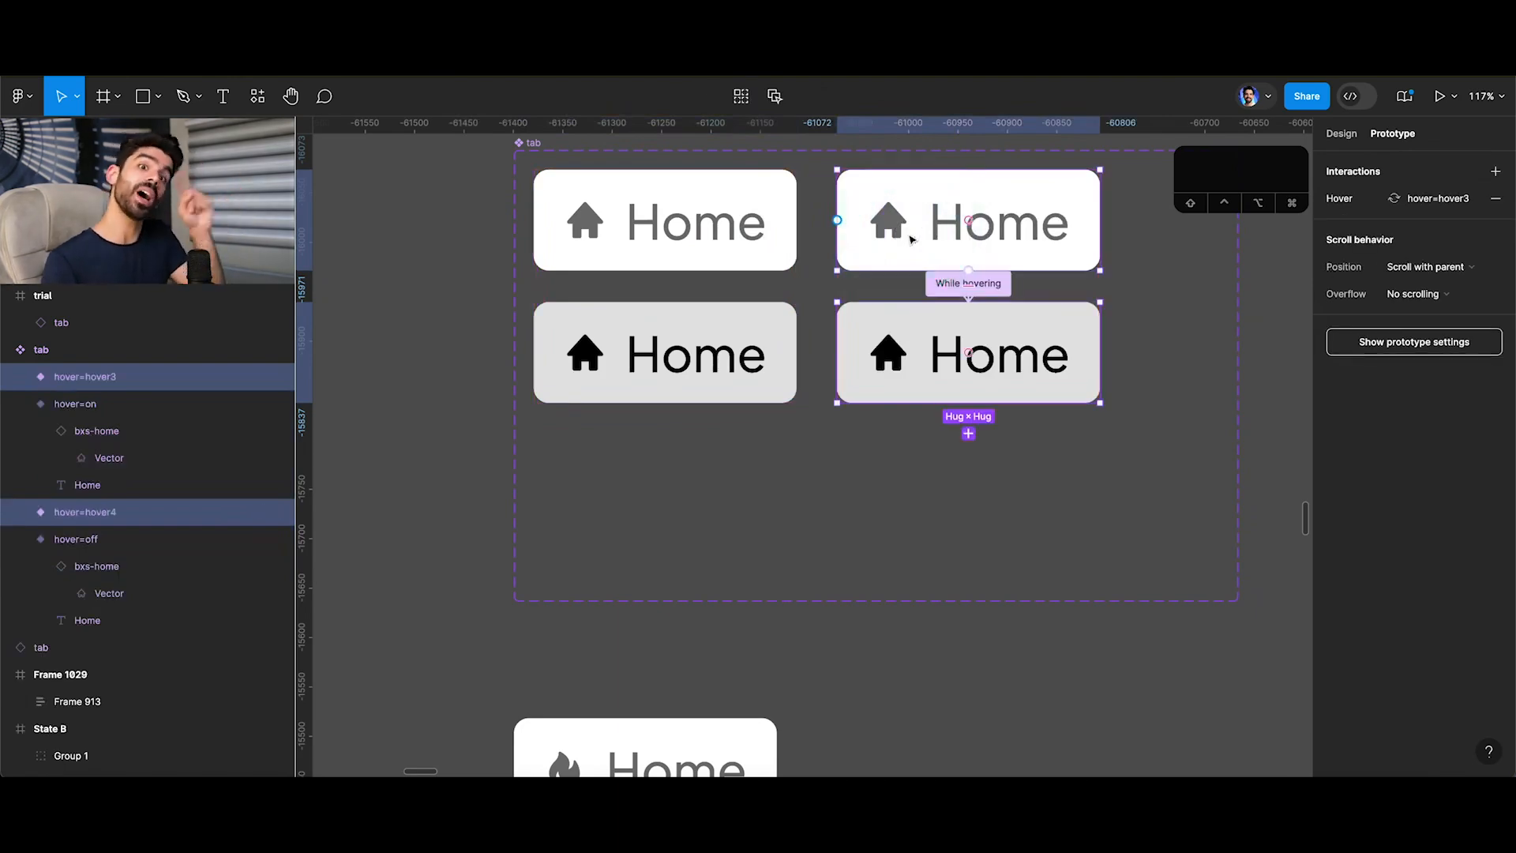
{"action": "key", "text": "v"}
Add a "Selected" text label above the tab component set.
{"action": "left_click", "coordinate": [964, 169]}
{"action": "scroll", "coordinate": [947, 181], "scroll_direction": "up", "scroll_amount": 5}
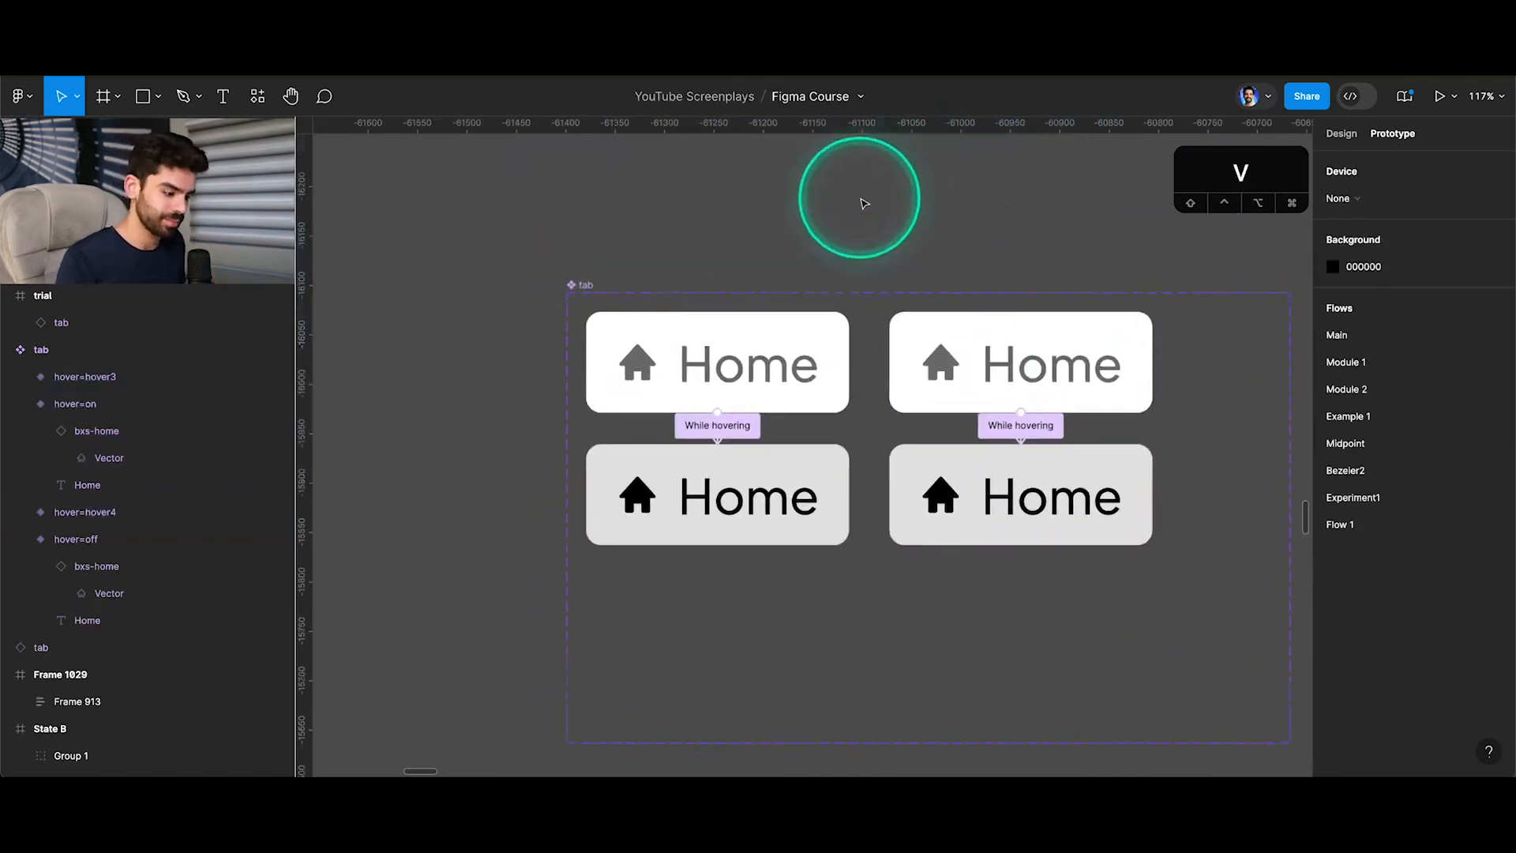
{"action": "key", "text": "t"}
{"action": "left_click", "coordinate": [708, 245]}
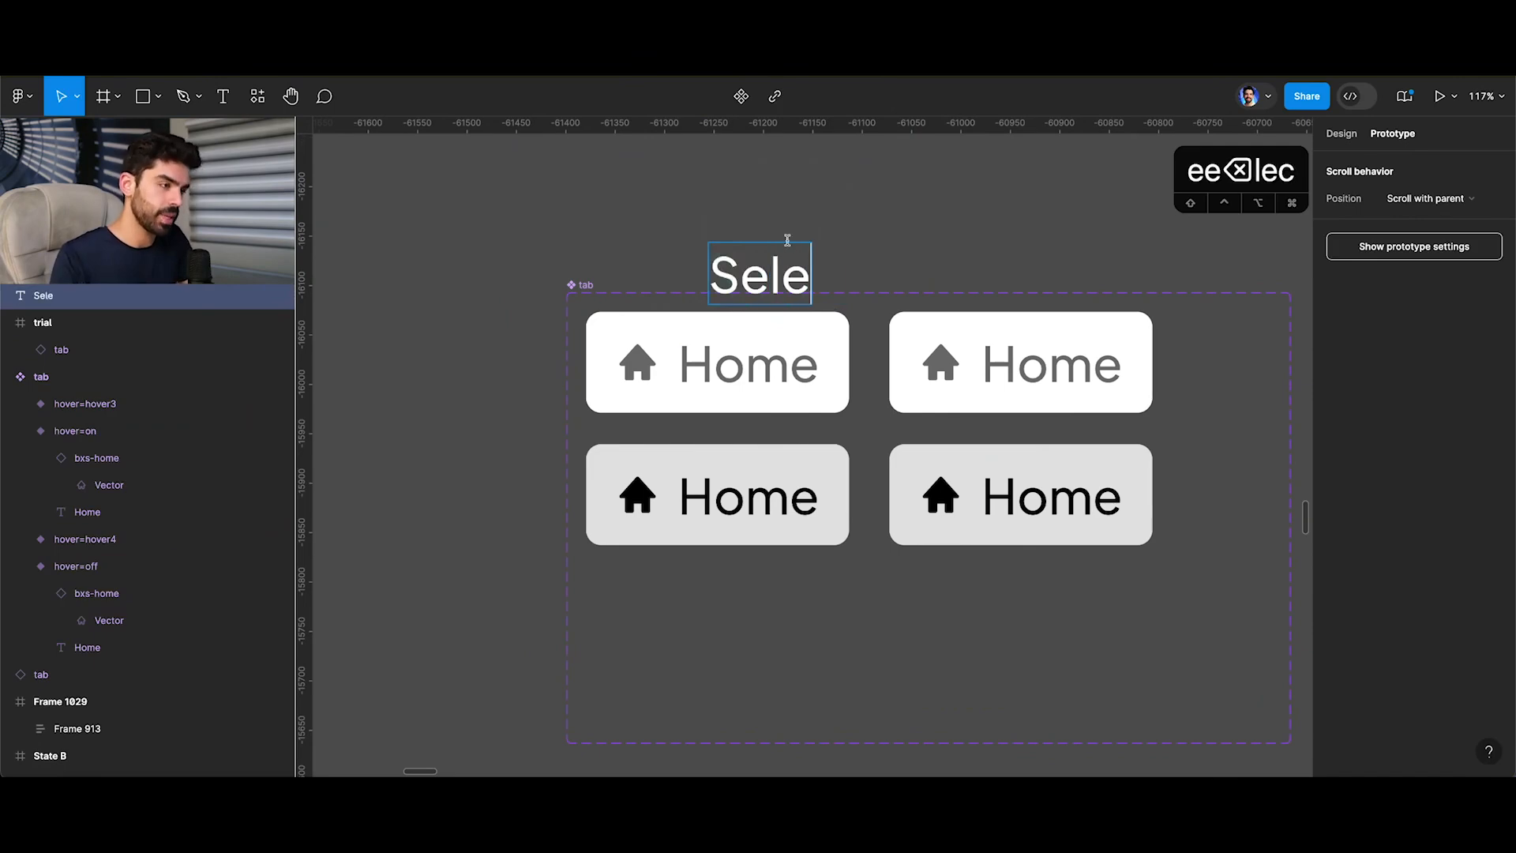
{"action": "left_click", "coordinate": [841, 183]}
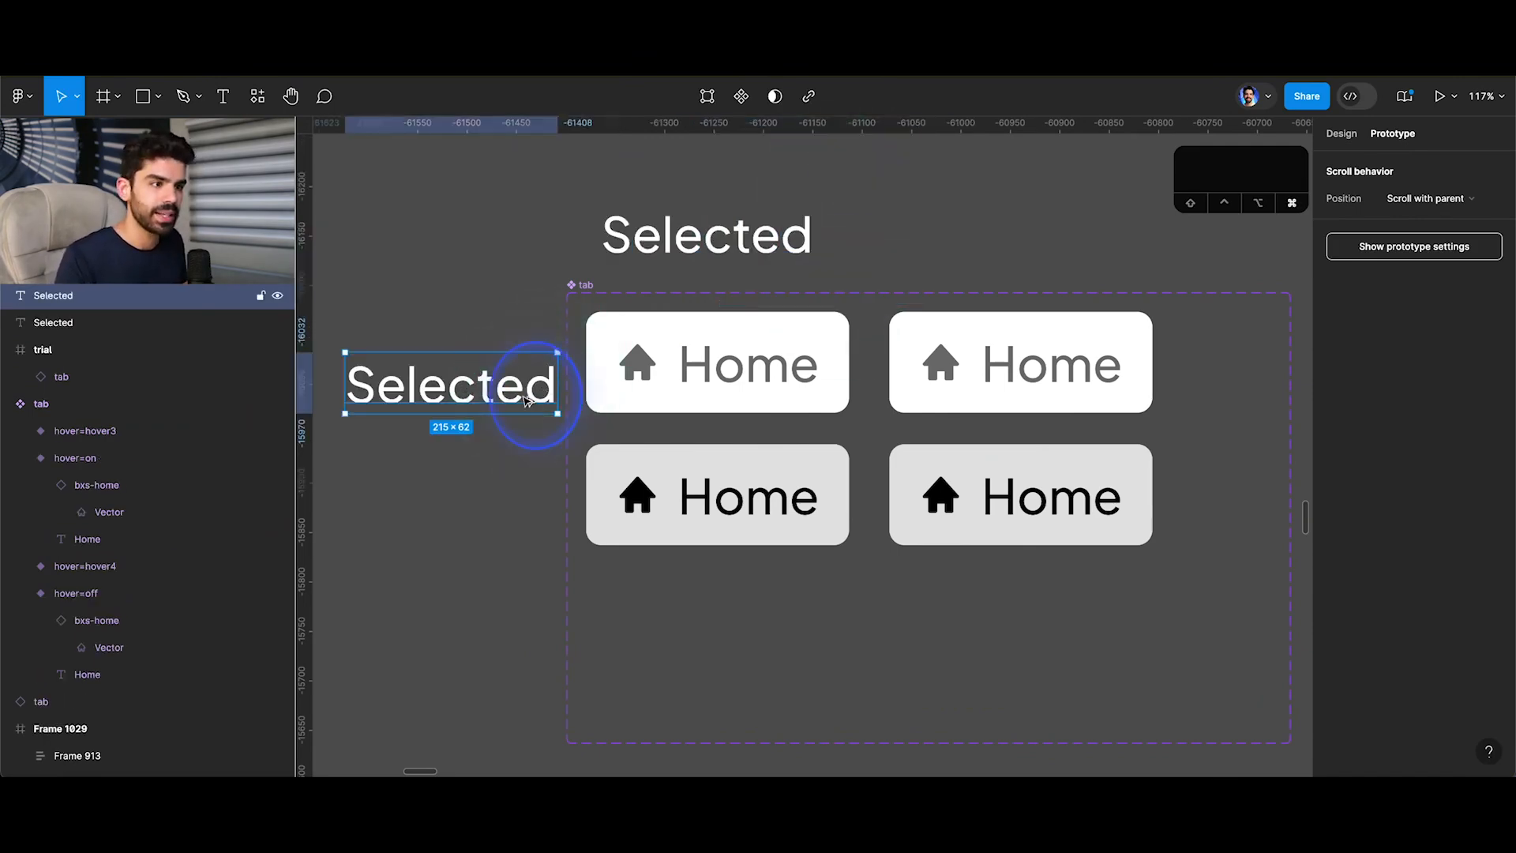
Make a copy of the label beside the component set's left edge and change its text to "Hover".
{"action": "double_click", "coordinate": [522, 394]}
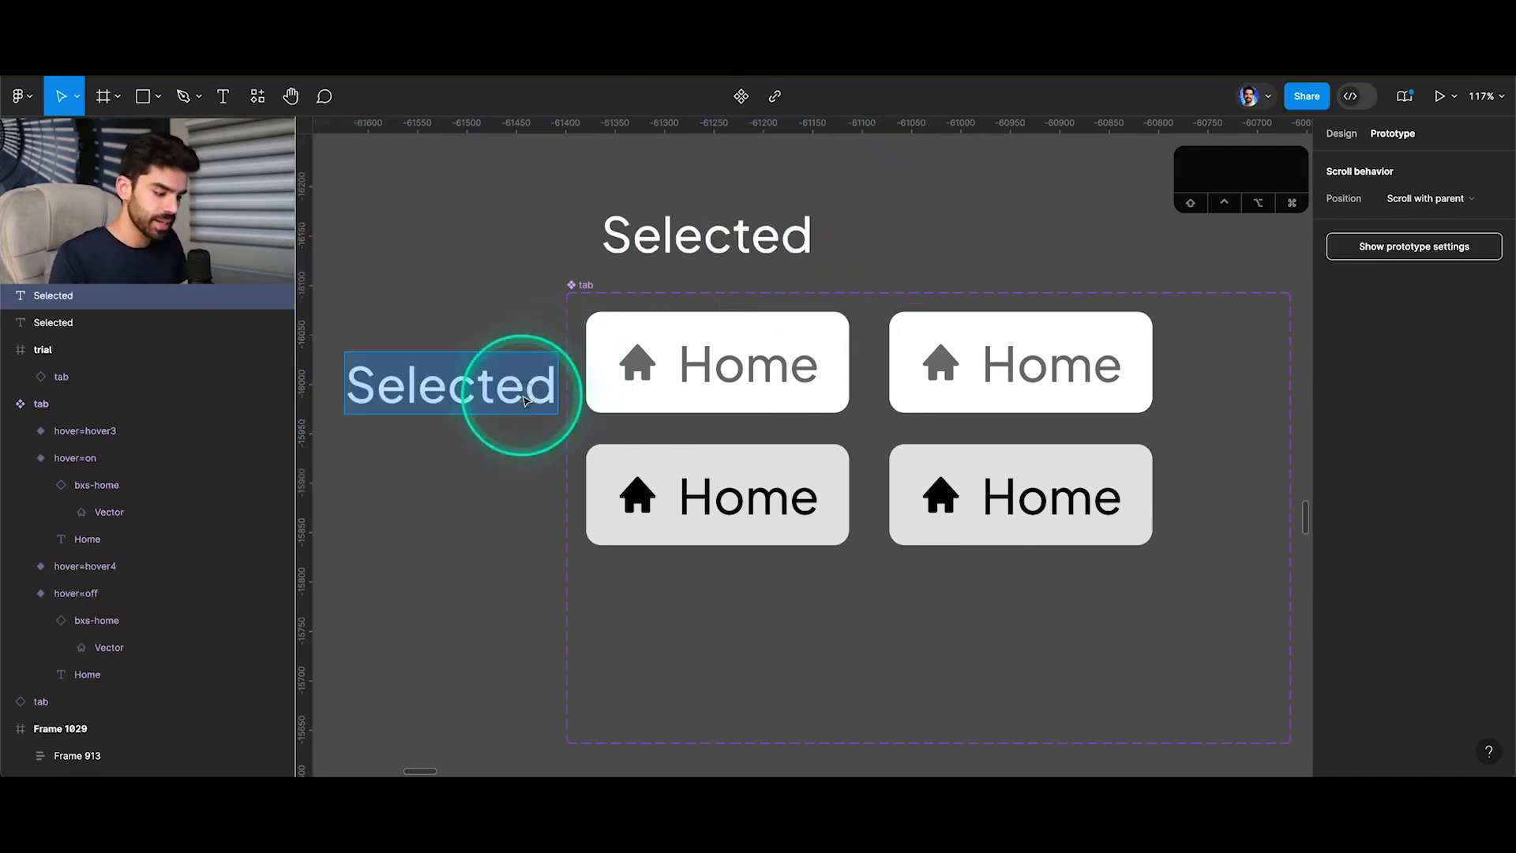
{"action": "type", "text": "Hover"}
{"action": "key", "text": "Escape"}
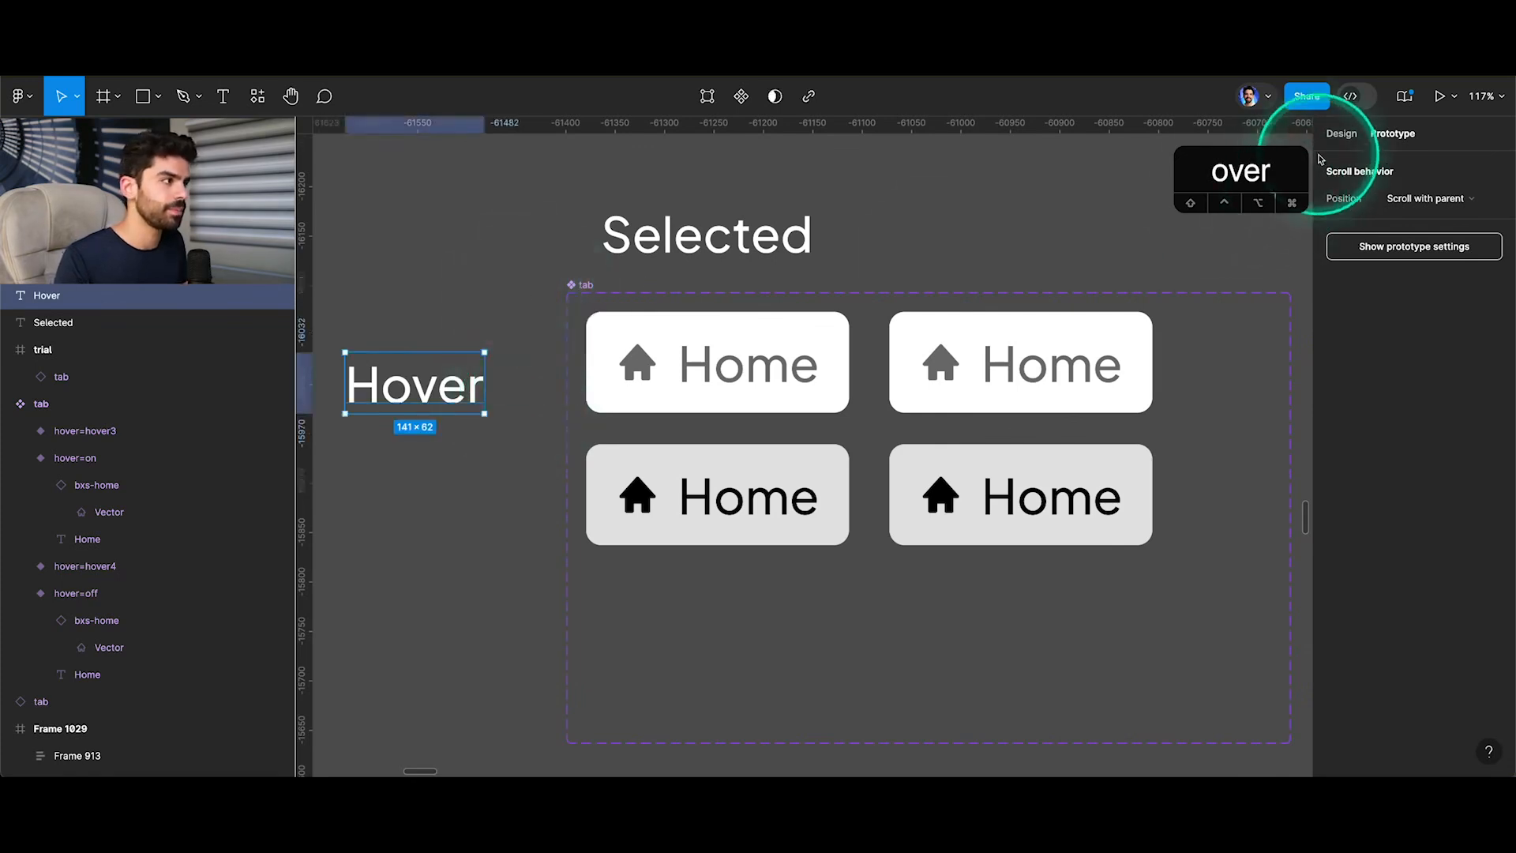
Rotate the "Hover" label by 90° and move it close to the component set's left edge.
{"action": "left_click", "coordinate": [1341, 133]}
{"action": "left_click", "coordinate": [1366, 259]}
{"action": "type", "text": "90"}
{"action": "key", "text": "Return"}
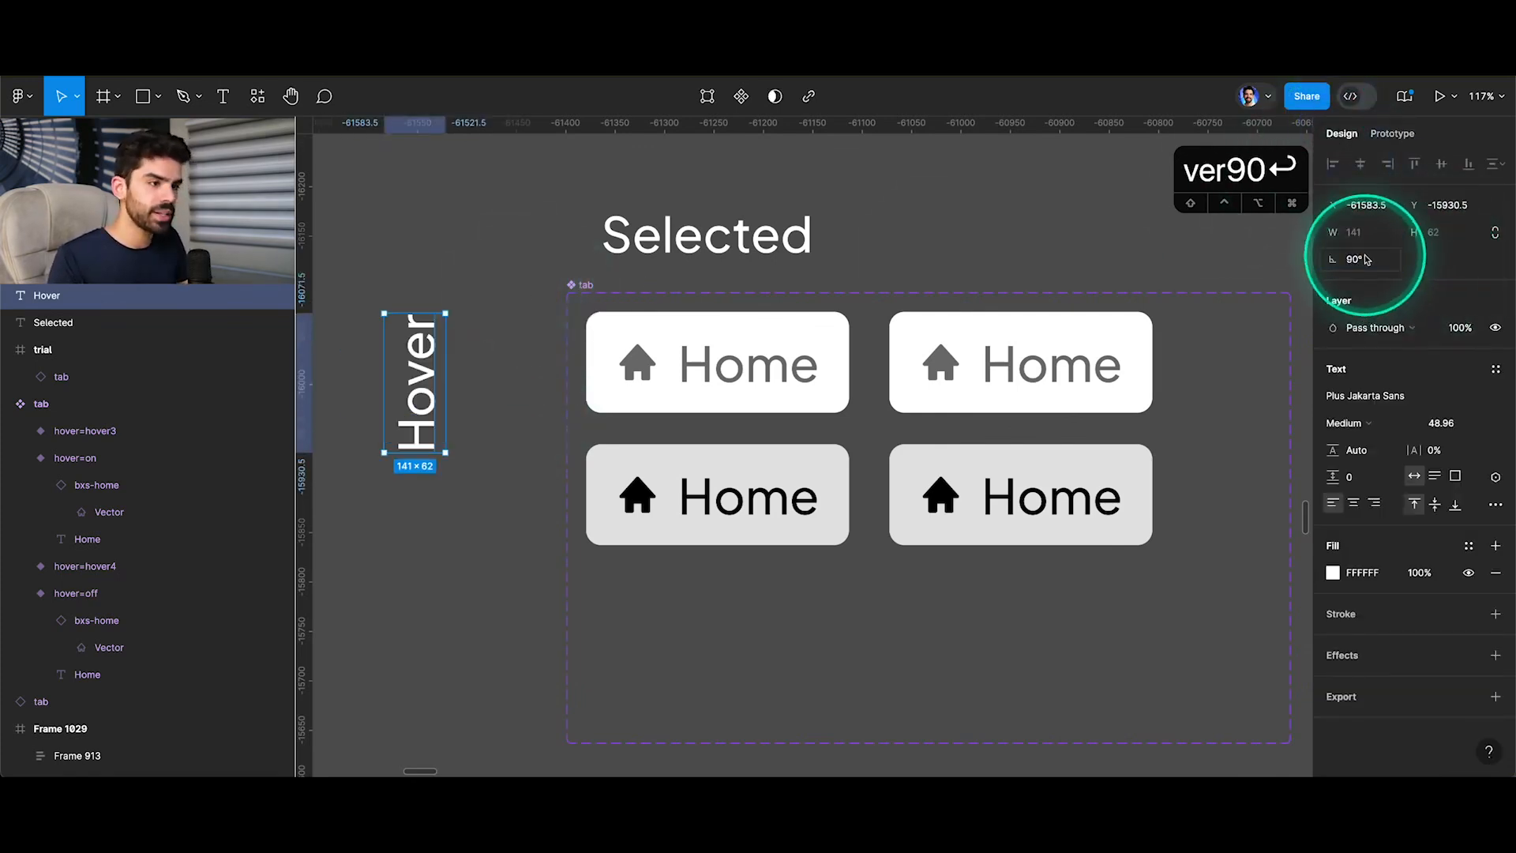
{"action": "key", "text": "v"}
{"action": "left_click_drag", "start_coordinate": [429, 358], "coordinate": [514, 356]}
{"action": "left_click", "coordinate": [882, 217]}
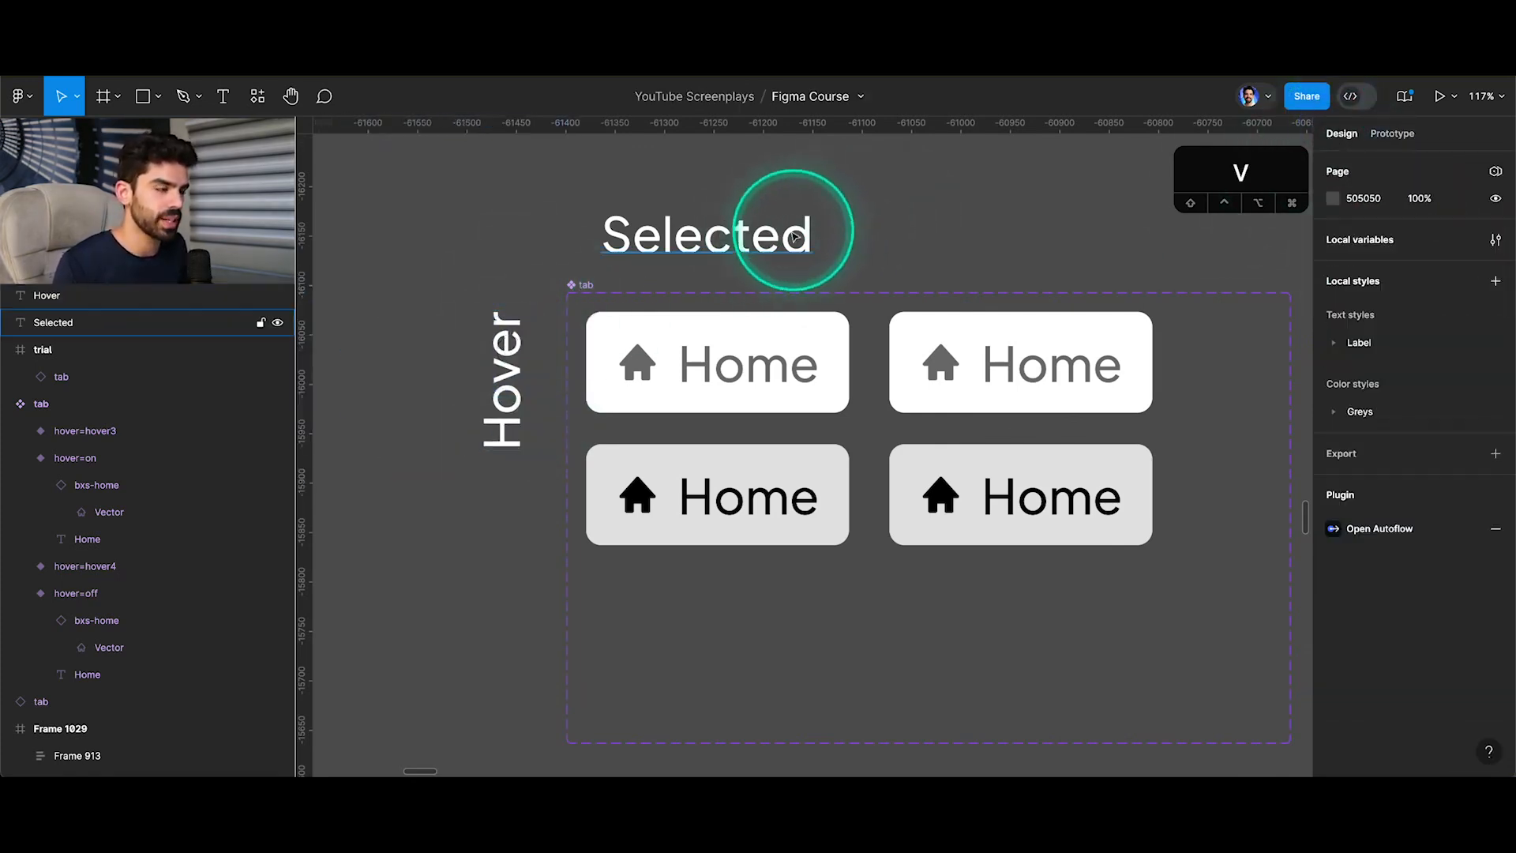
Duplicate the "Selected" label above the second column and change the first column's label to "Unselected".
{"action": "left_click_drag", "start_coordinate": [721, 236], "coordinate": [1022, 235], "text": "alt"}
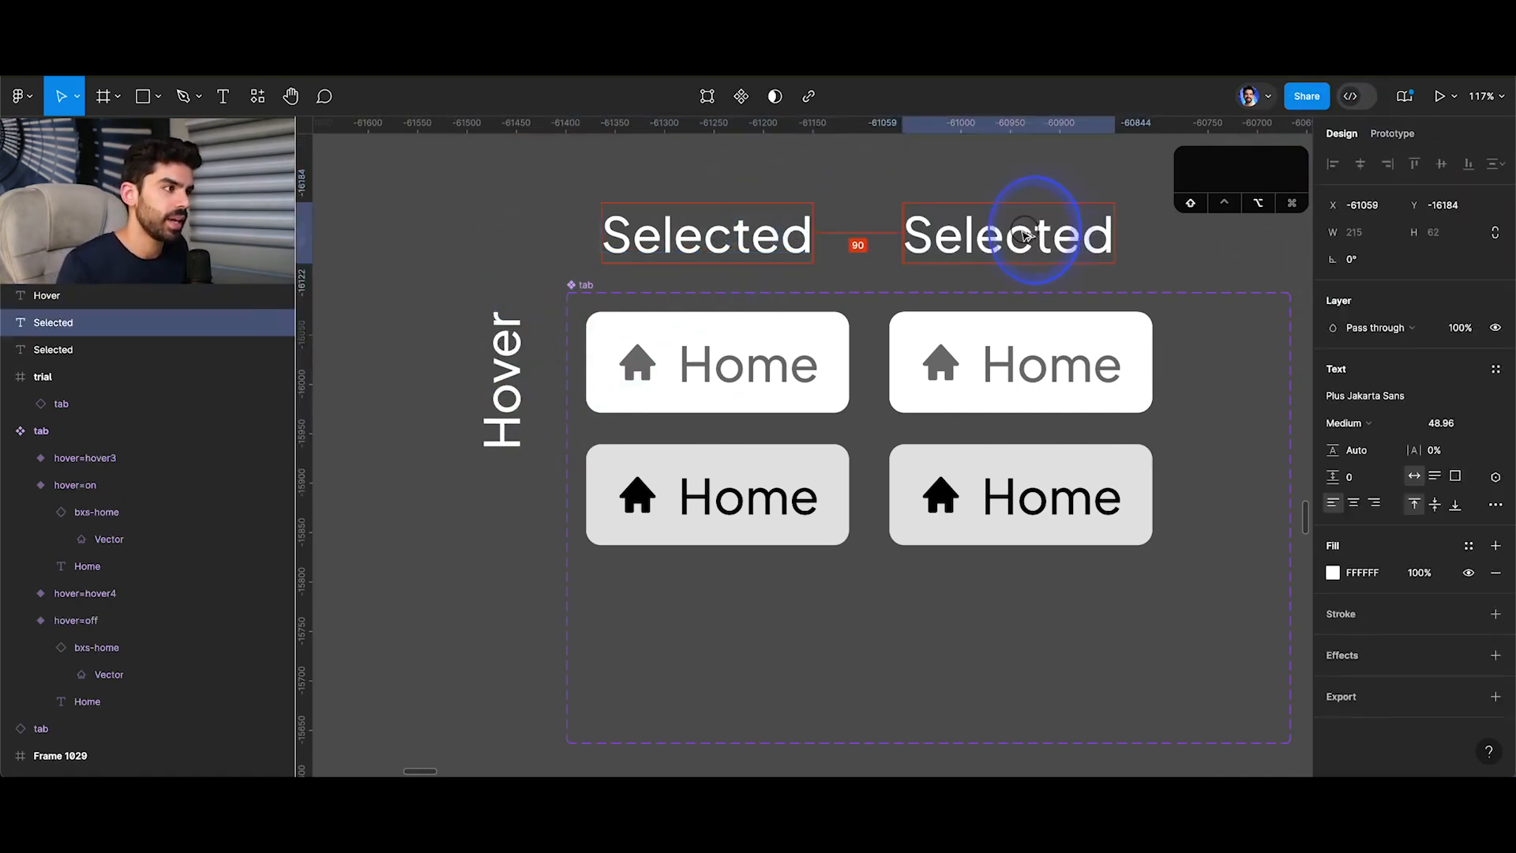
{"action": "double_click", "coordinate": [788, 236]}
{"action": "key", "text": "Left"}
{"action": "type", "text": "U"}
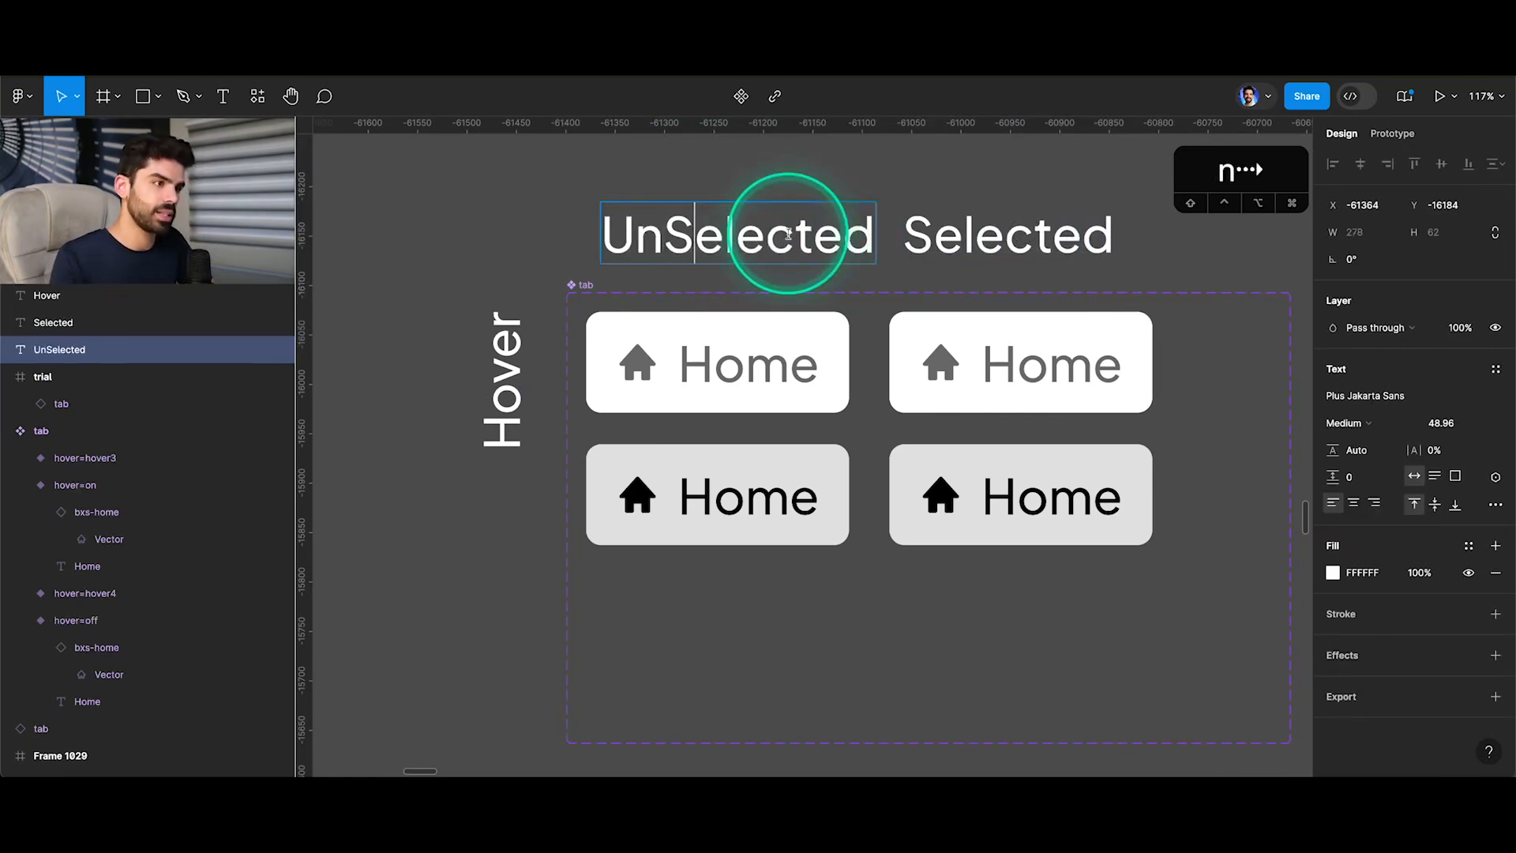
{"action": "key", "text": "Escape"}
{"action": "left_click", "coordinate": [512, 403]}
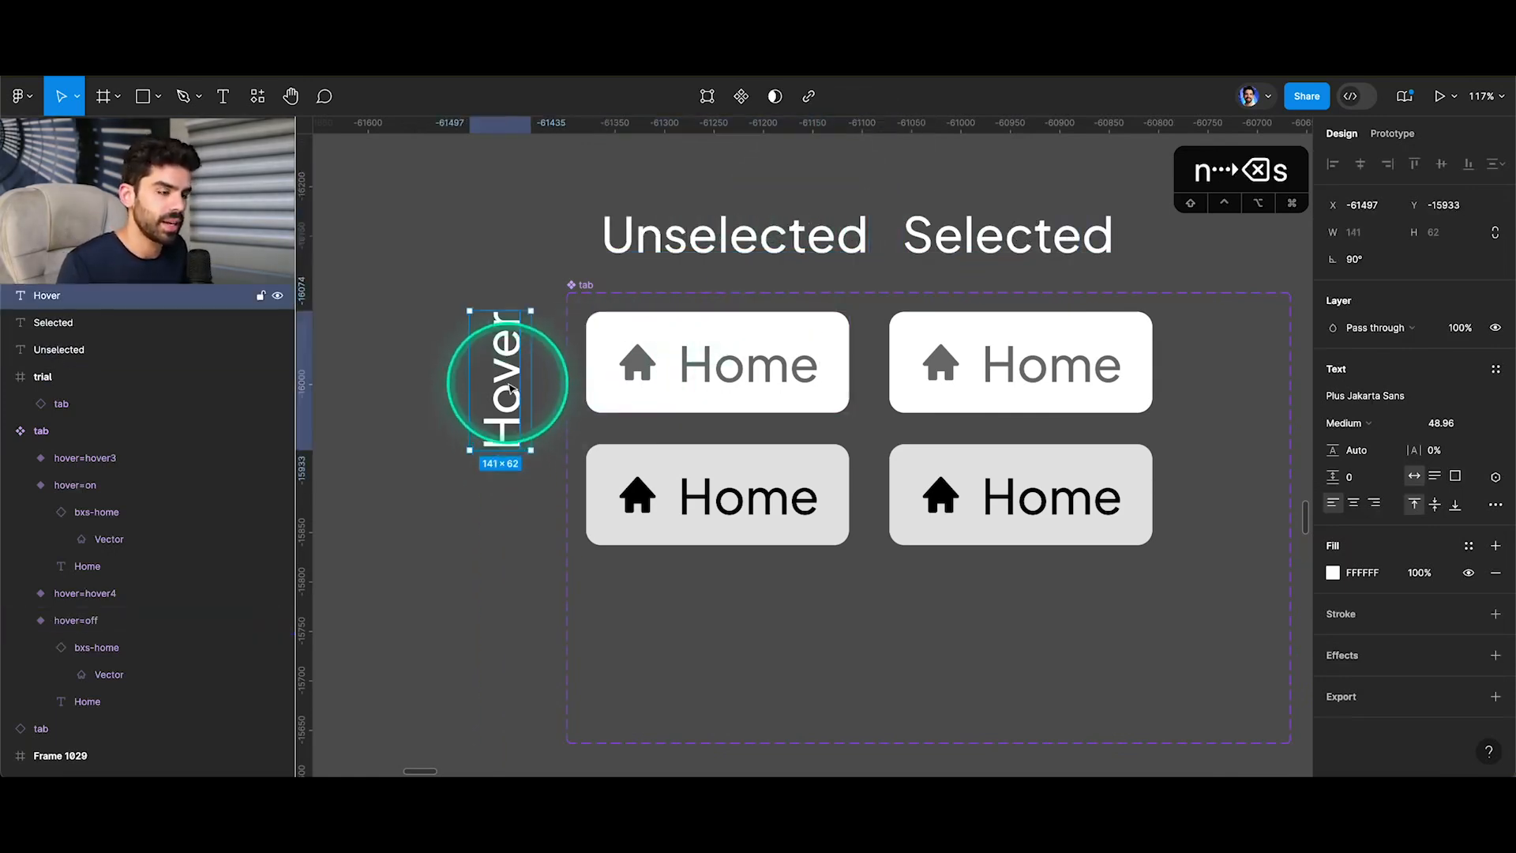
{"action": "left_click", "coordinate": [615, 544]}
Set the home icon's fill in the second column's white variant to the library colour Accent color/Accent/10.
{"action": "left_click", "coordinate": [1021, 324]}
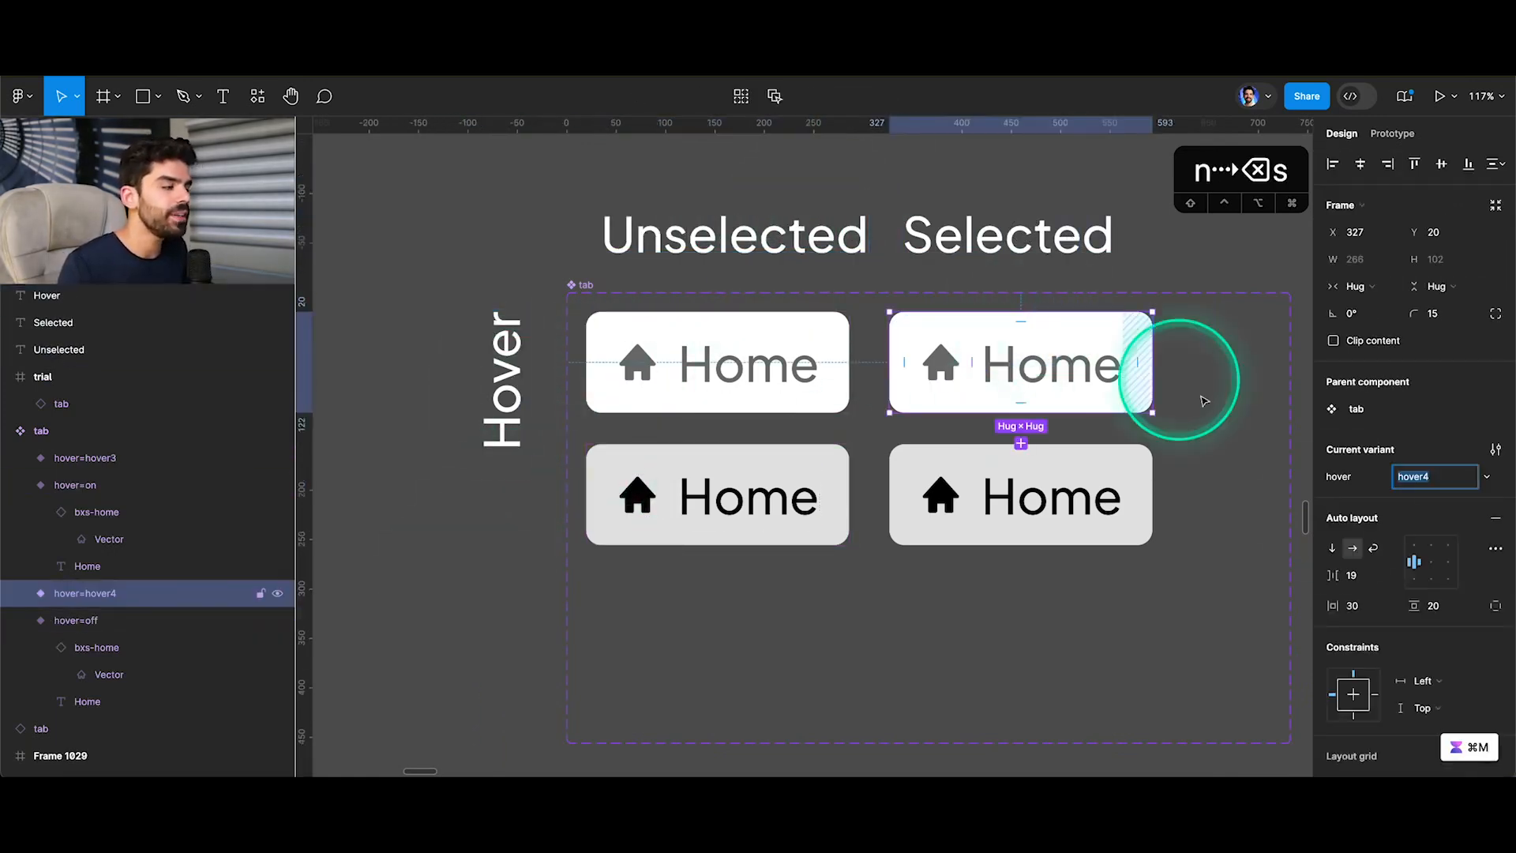
{"action": "left_click", "coordinate": [943, 363], "text": "super"}
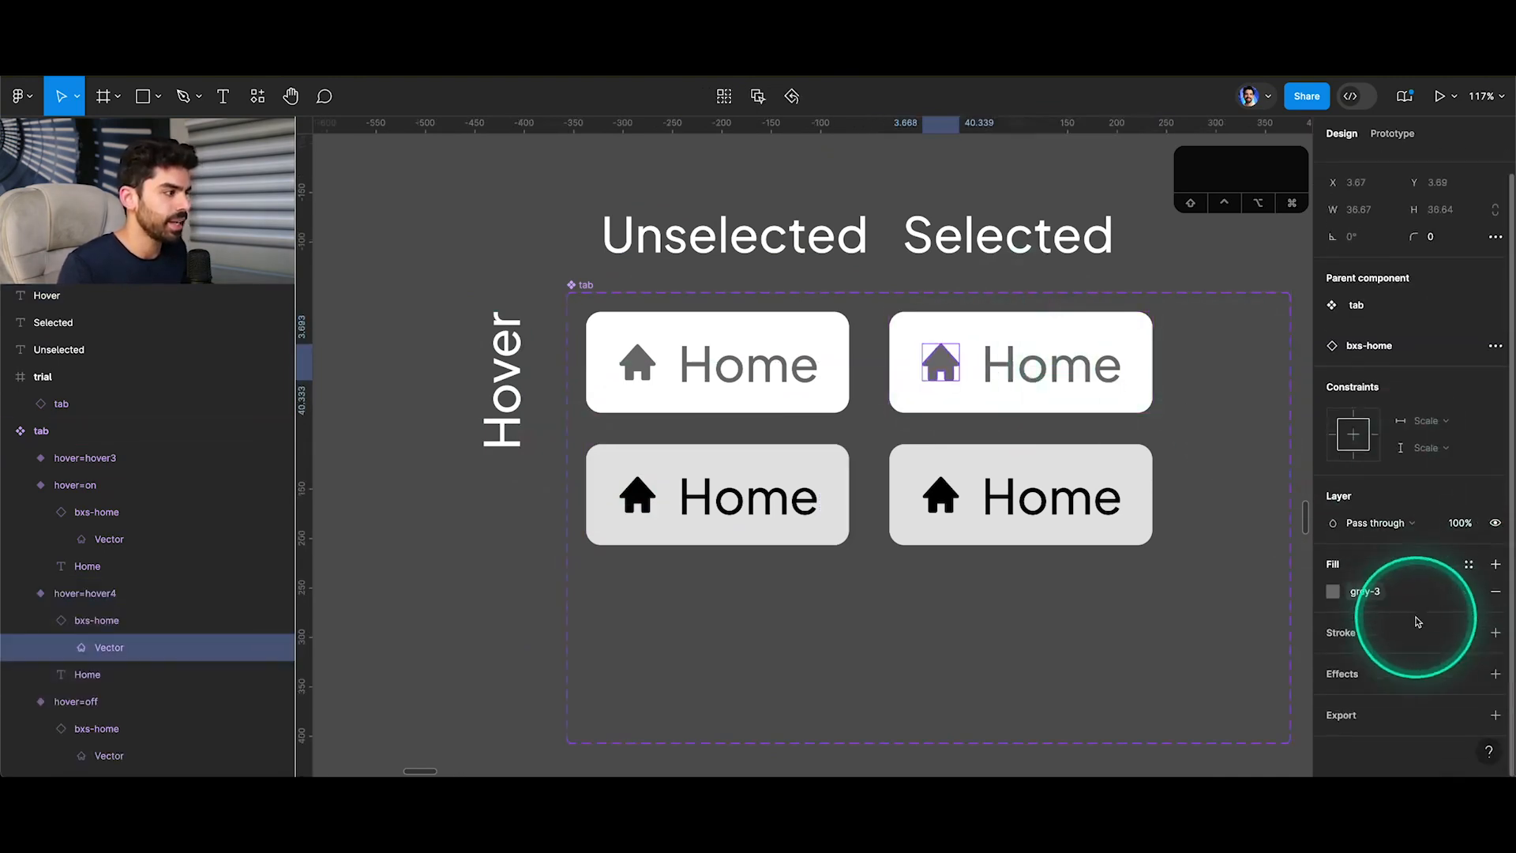
{"action": "left_click", "coordinate": [1333, 591]}
{"action": "type", "text": "acc"}
{"action": "scroll", "coordinate": [1220, 634], "scroll_direction": "down", "scroll_amount": 3}
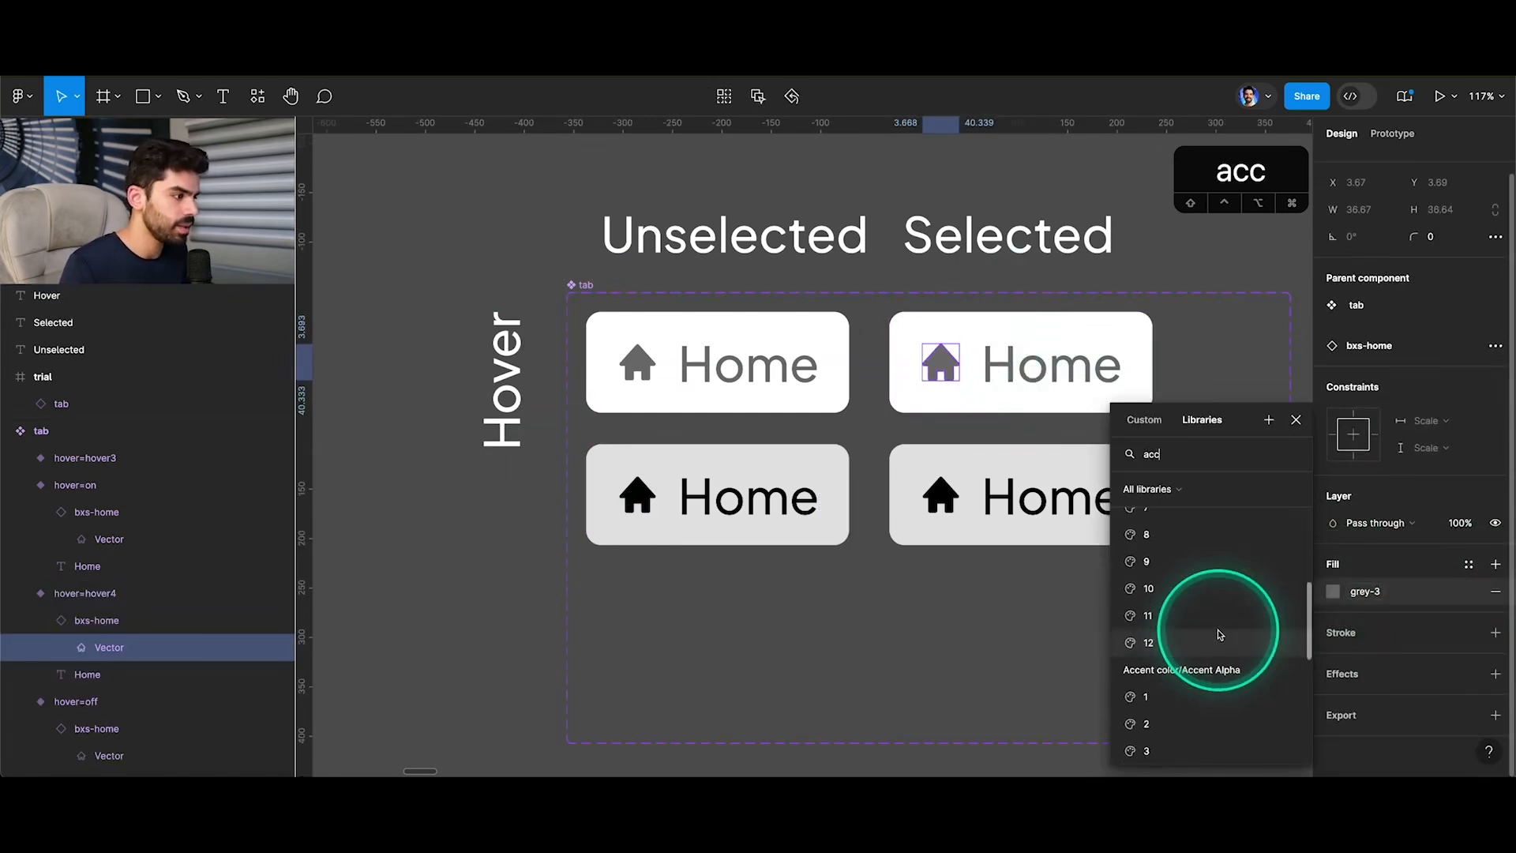
{"action": "type", "text": "colo"}
{"action": "left_click", "coordinate": [1015, 362]}
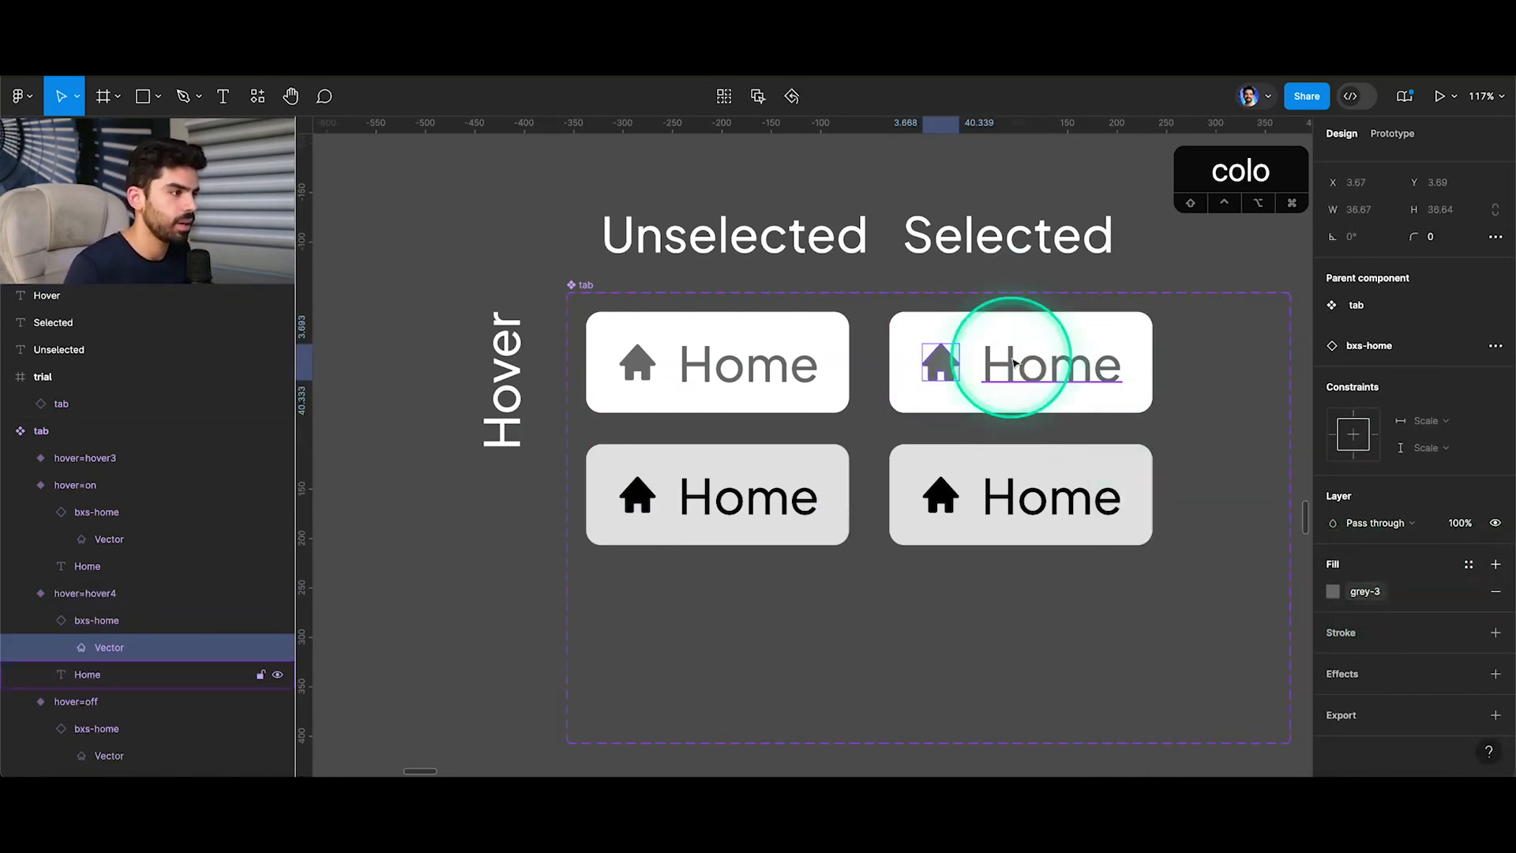
Set the Home text fill in the second column's white variant to grey-5.
{"action": "left_click", "coordinate": [1019, 367]}
{"action": "left_click", "coordinate": [1334, 677]}
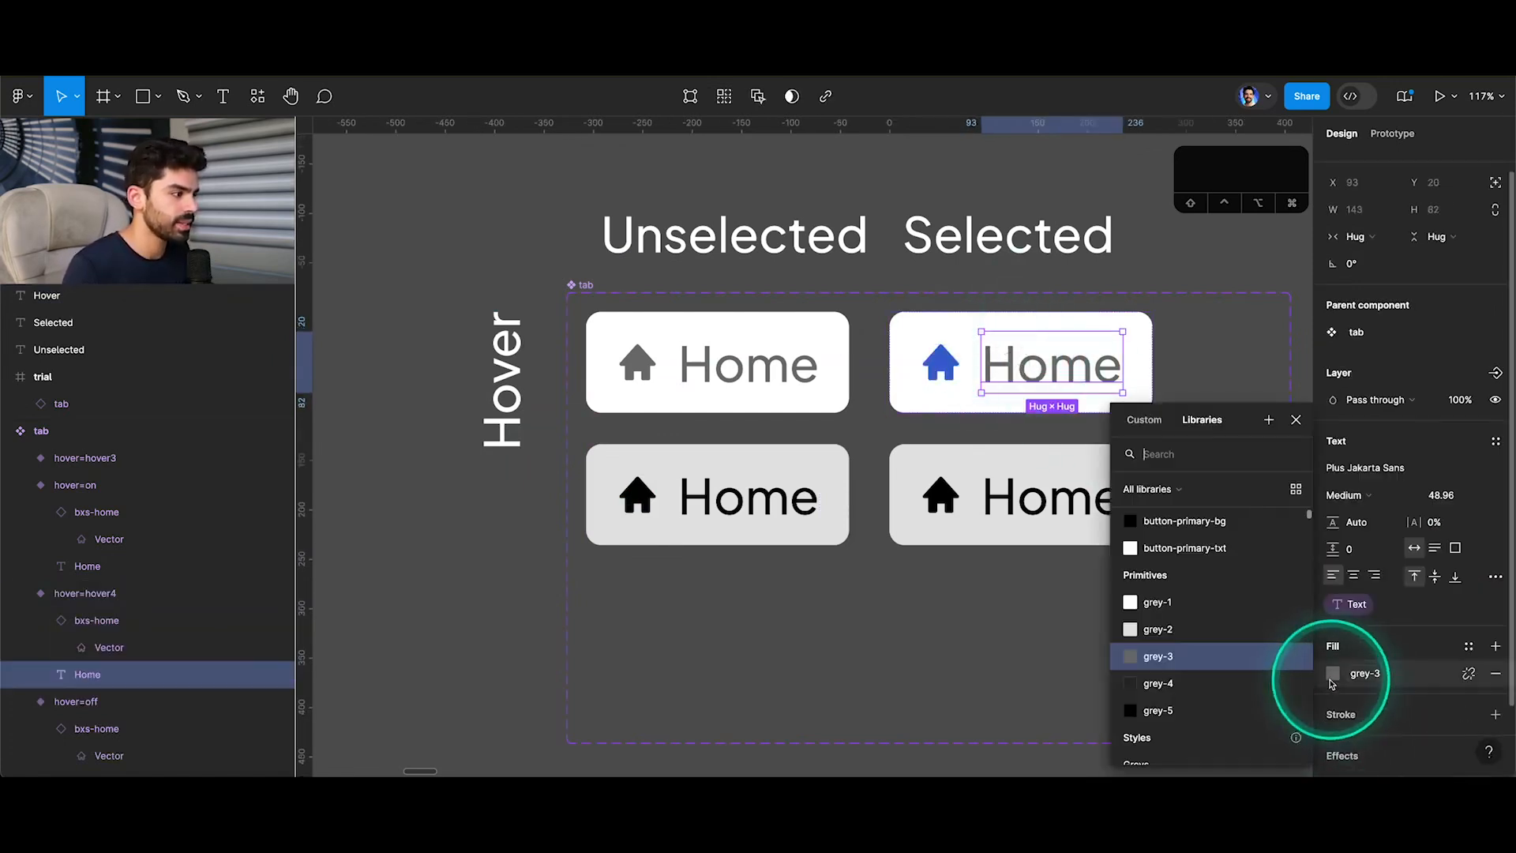
{"action": "left_click", "coordinate": [1167, 710]}
{"action": "left_click", "coordinate": [1137, 312]}
{"action": "scroll", "coordinate": [1334, 640], "scroll_direction": "down", "scroll_amount": 3}
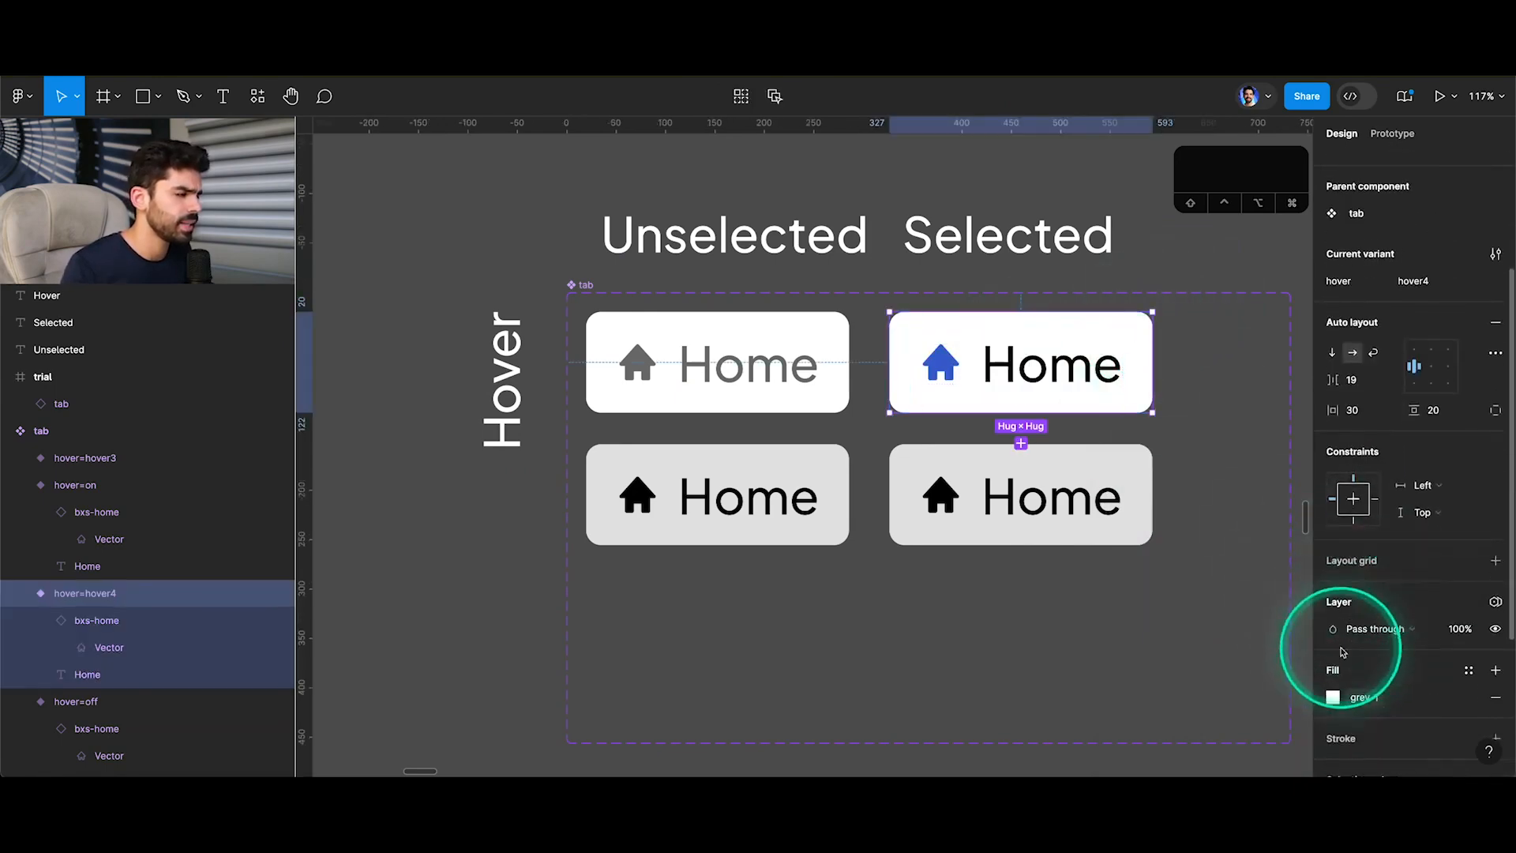
{"action": "left_click", "coordinate": [1333, 697]}
{"action": "left_click", "coordinate": [1207, 690]}
{"action": "left_click", "coordinate": [1149, 226]}
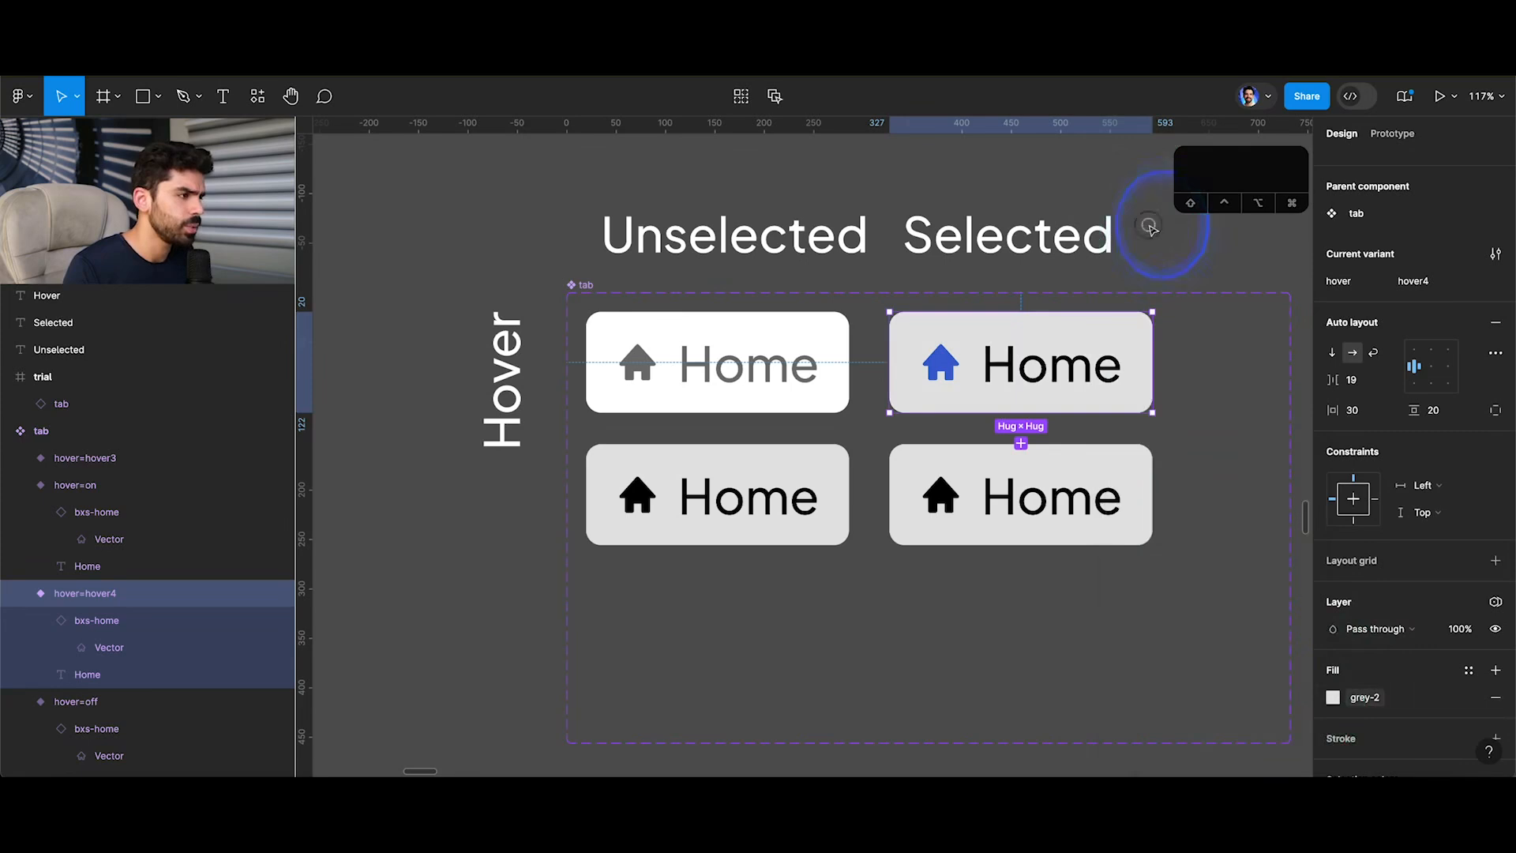
{"action": "left_click", "coordinate": [1144, 327]}
{"action": "scroll", "coordinate": [1382, 586], "scroll_direction": "down", "scroll_amount": 4}
{"action": "left_click", "coordinate": [1334, 616]}
{"action": "left_click", "coordinate": [1224, 633]}
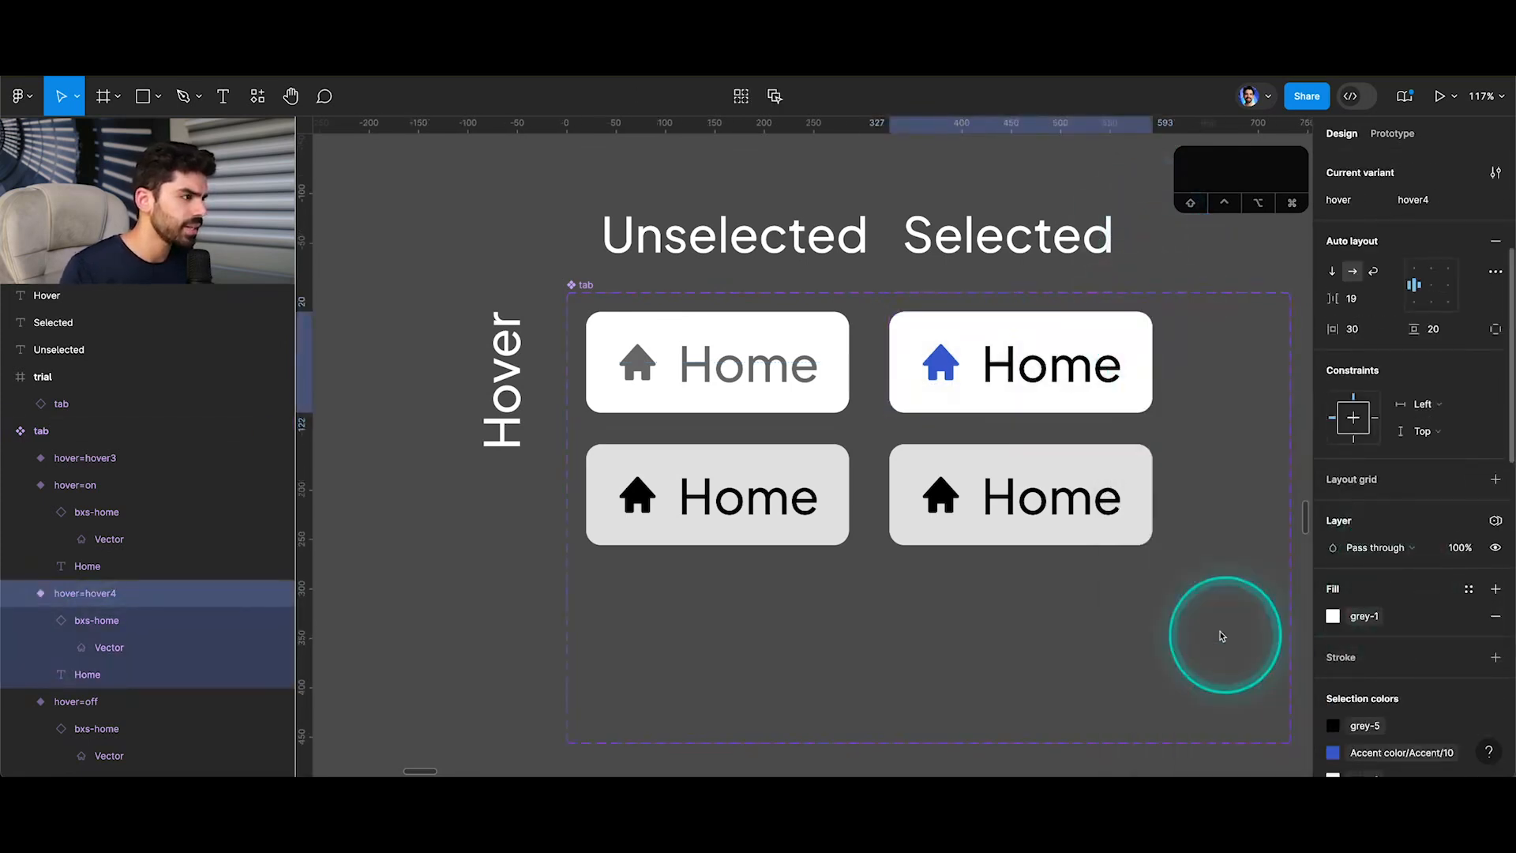
{"action": "left_click", "coordinate": [1164, 254]}
Copy the properties of the white selected variant and its blue icon onto the grey variant below and its icon.
{"action": "left_click", "coordinate": [1137, 337]}
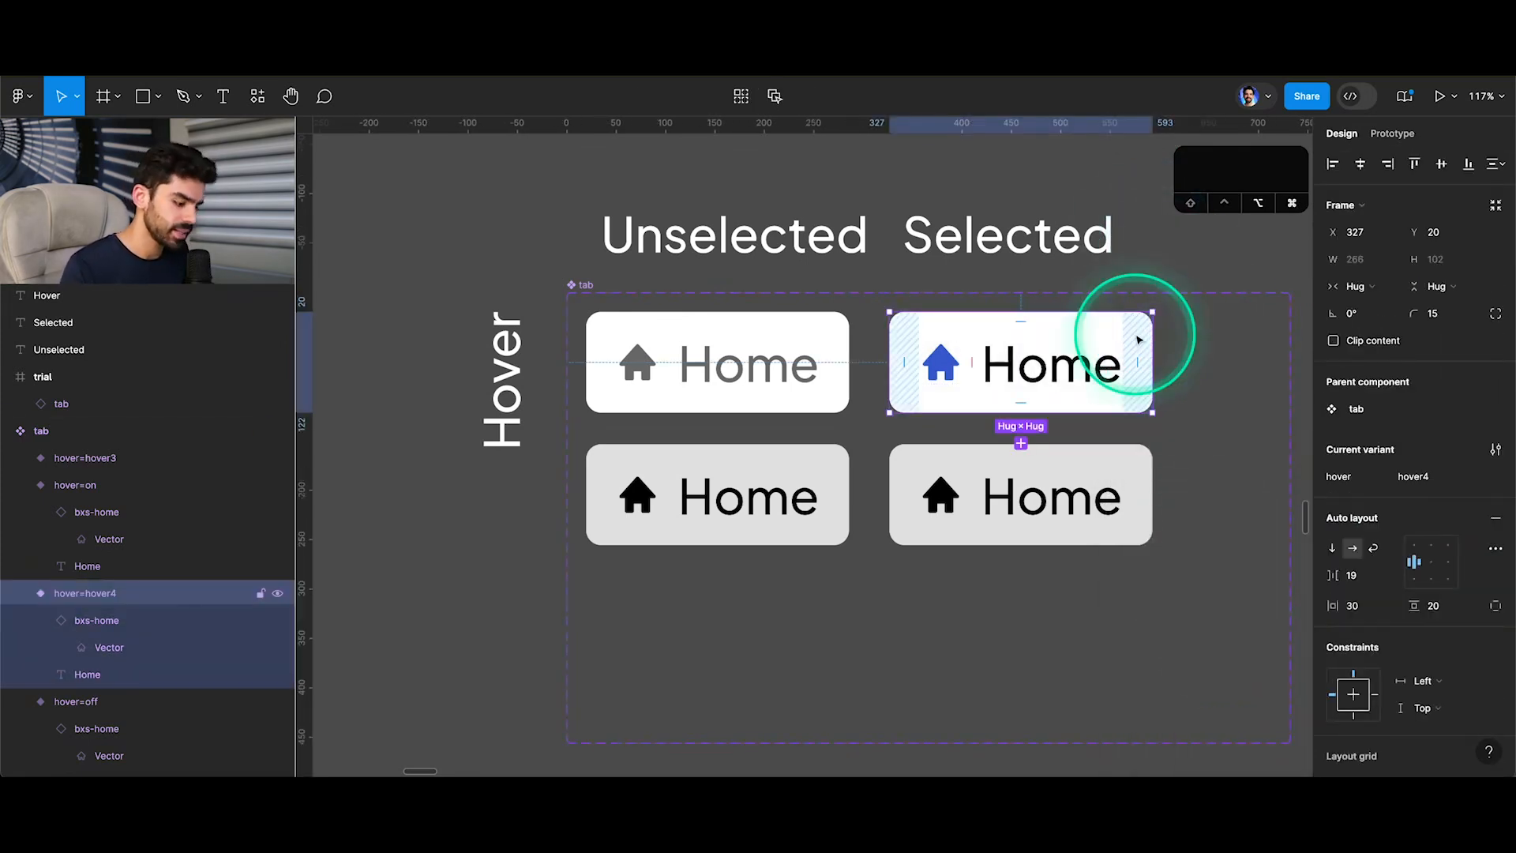
{"action": "left_click", "coordinate": [1117, 457]}
{"action": "key", "text": "super+v"}
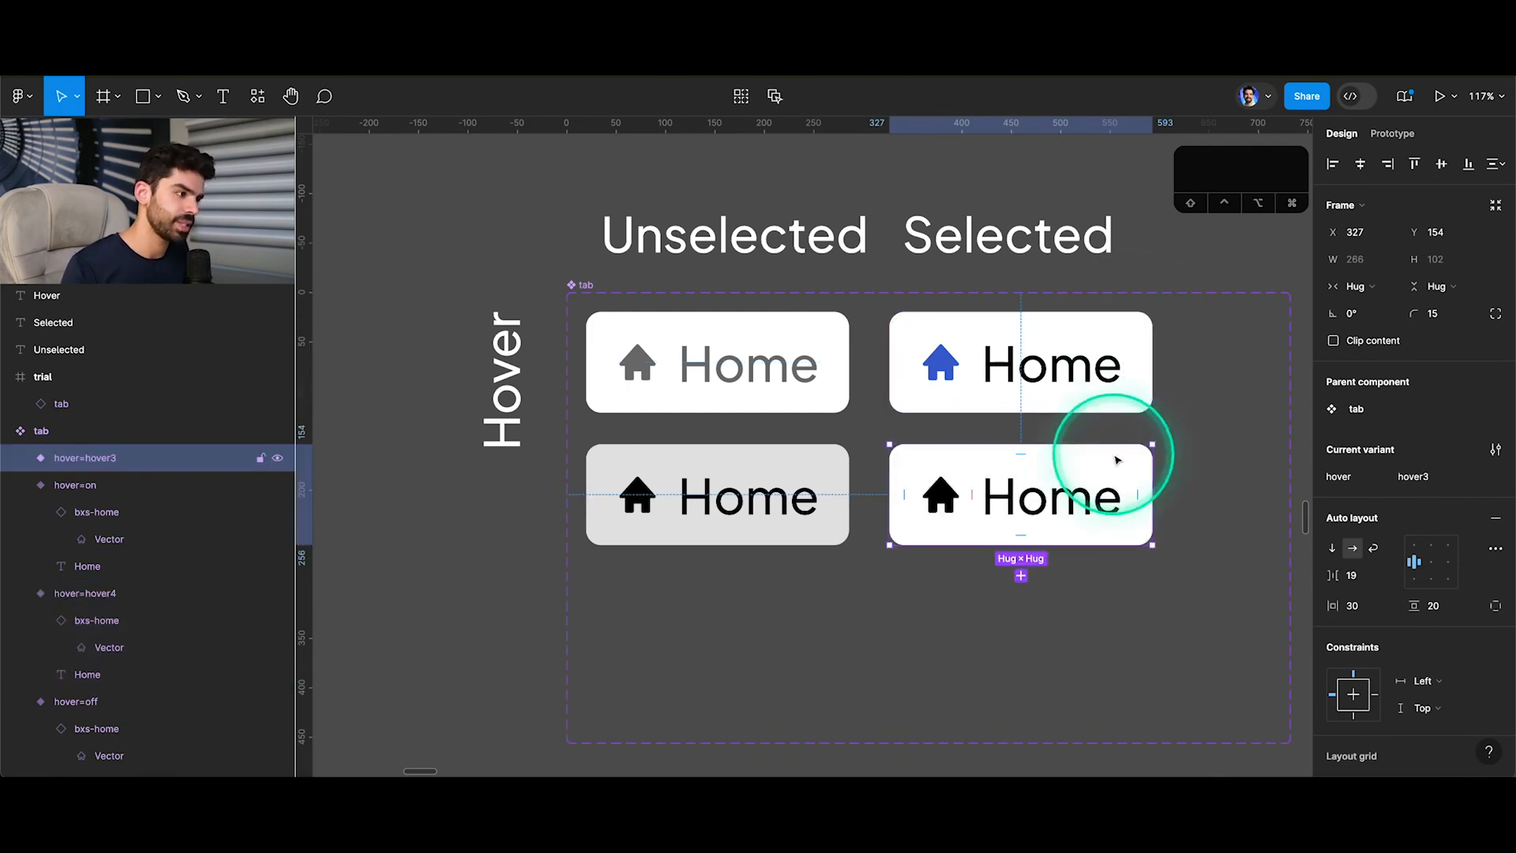
{"action": "left_click", "coordinate": [947, 364], "text": "super"}
{"action": "key", "text": "super+c"}
{"action": "left_click", "coordinate": [949, 496], "text": "super"}
{"action": "key", "text": "super+v"}
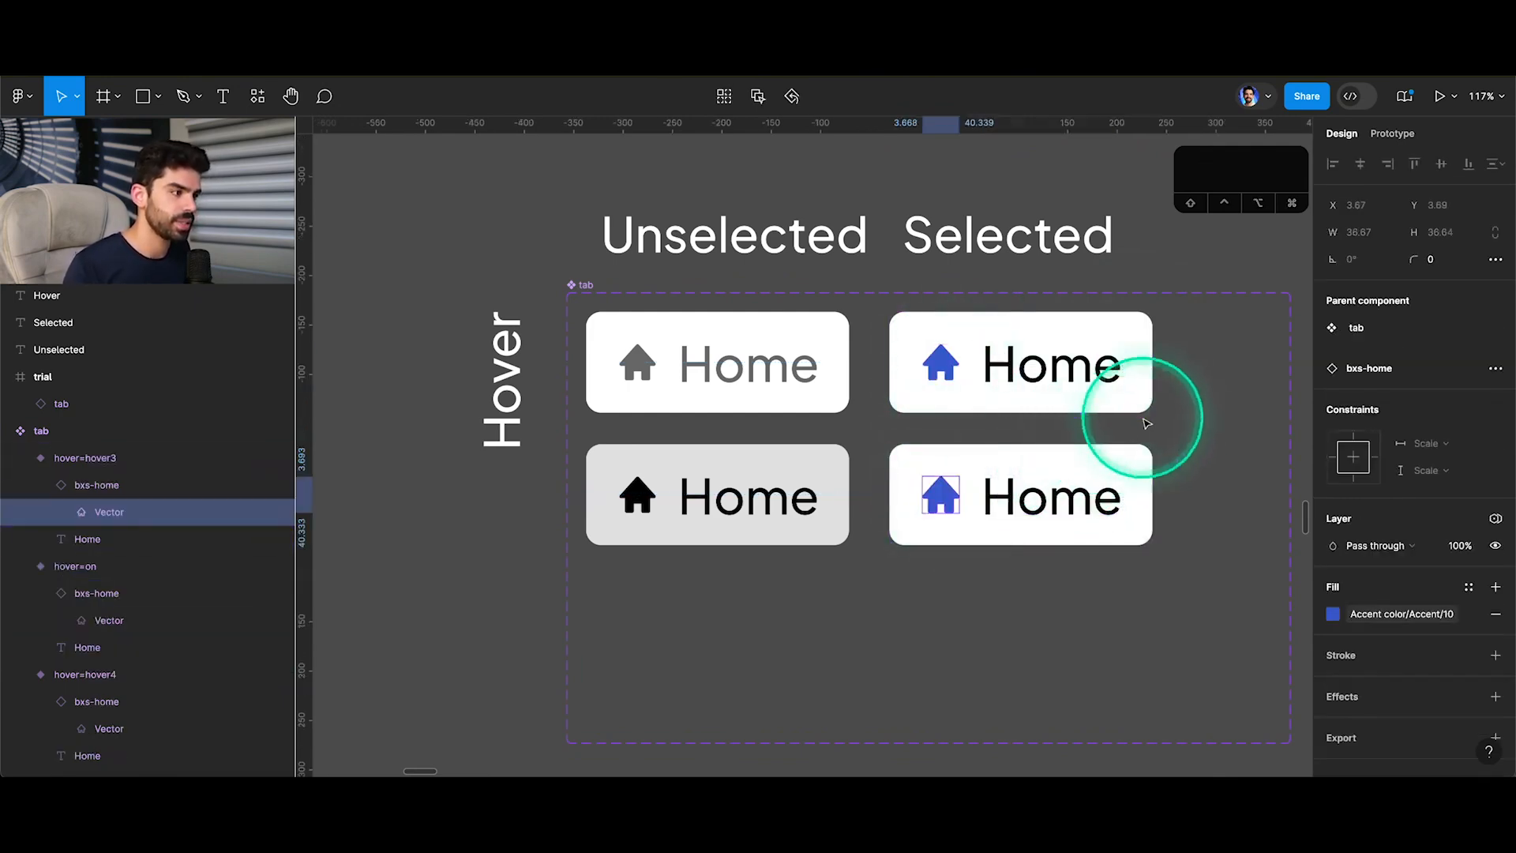
Set the background fill of the second column's lower variant to grey-2.
{"action": "left_click", "coordinate": [1144, 457]}
{"action": "scroll", "coordinate": [1387, 602], "scroll_direction": "down", "scroll_amount": 5}
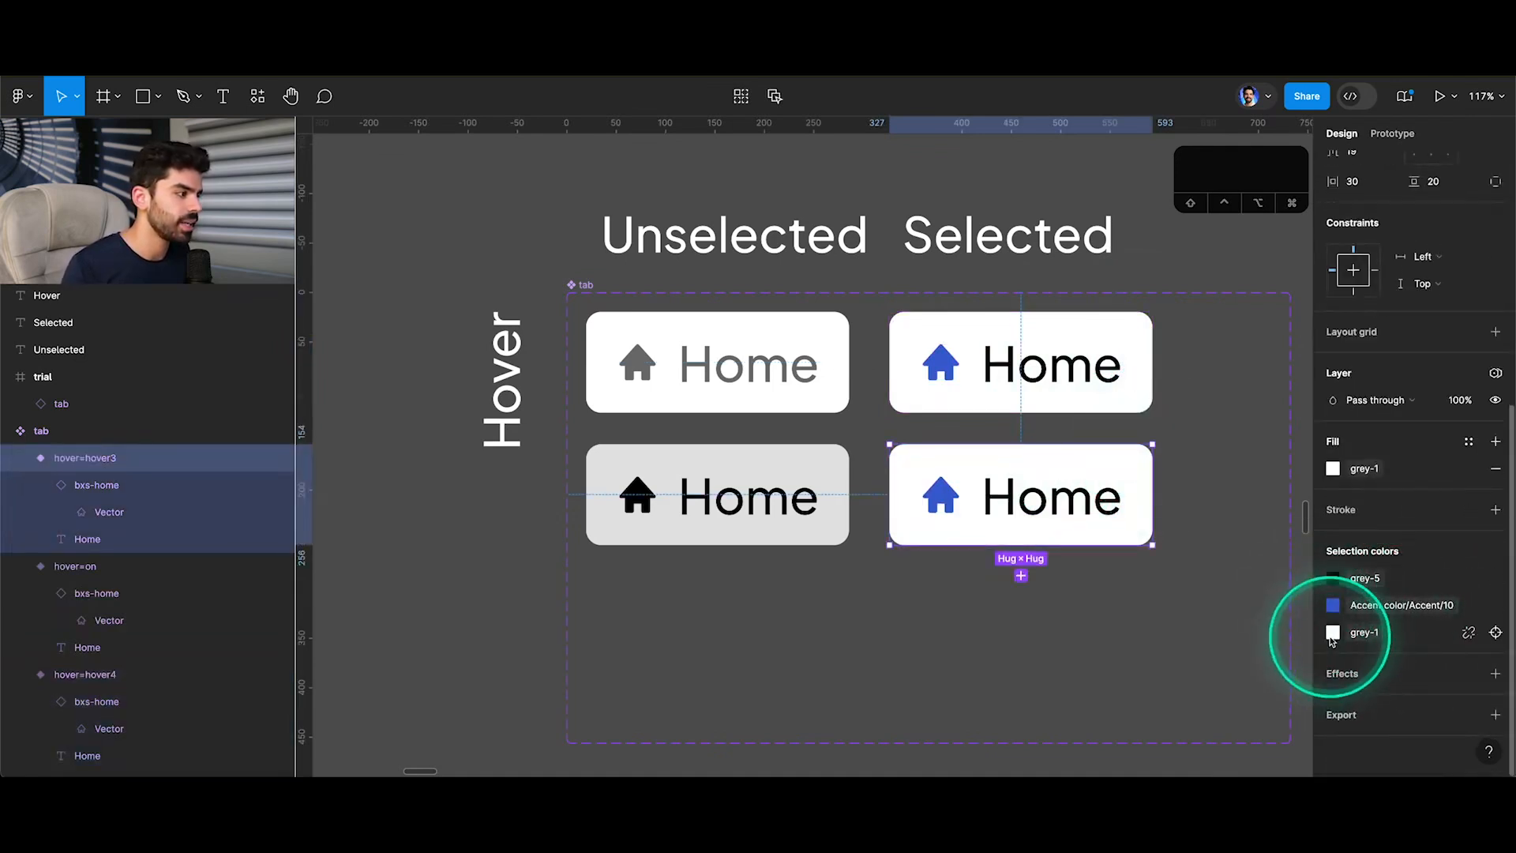
{"action": "left_click", "coordinate": [1332, 632]}
{"action": "left_click", "coordinate": [1211, 678]}
{"action": "left_click", "coordinate": [1202, 640]}
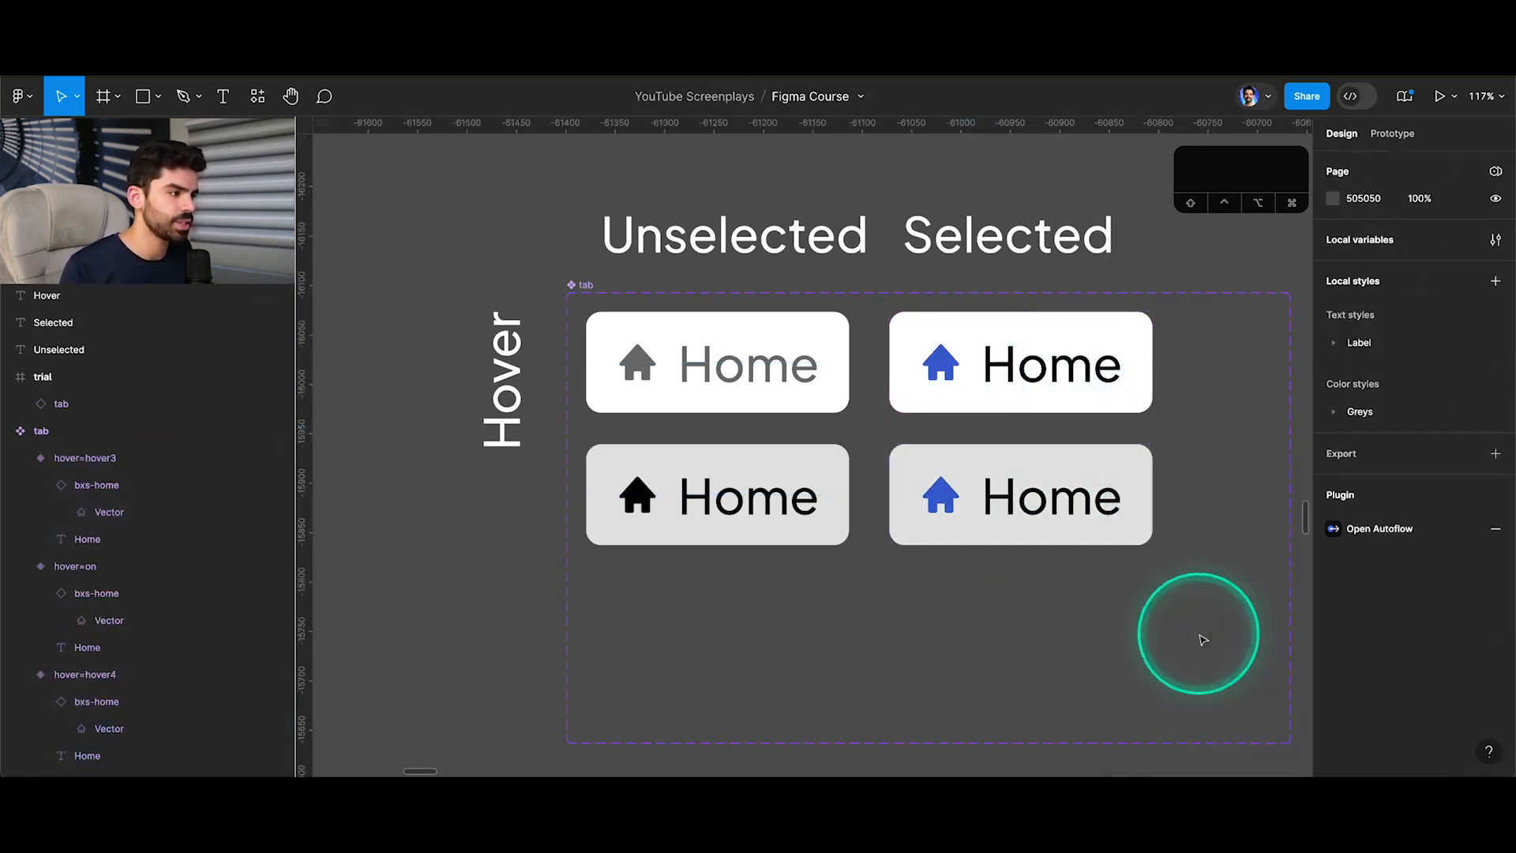
Add a variant property named "selected" to the tab component set.
{"action": "left_click", "coordinate": [588, 284]}
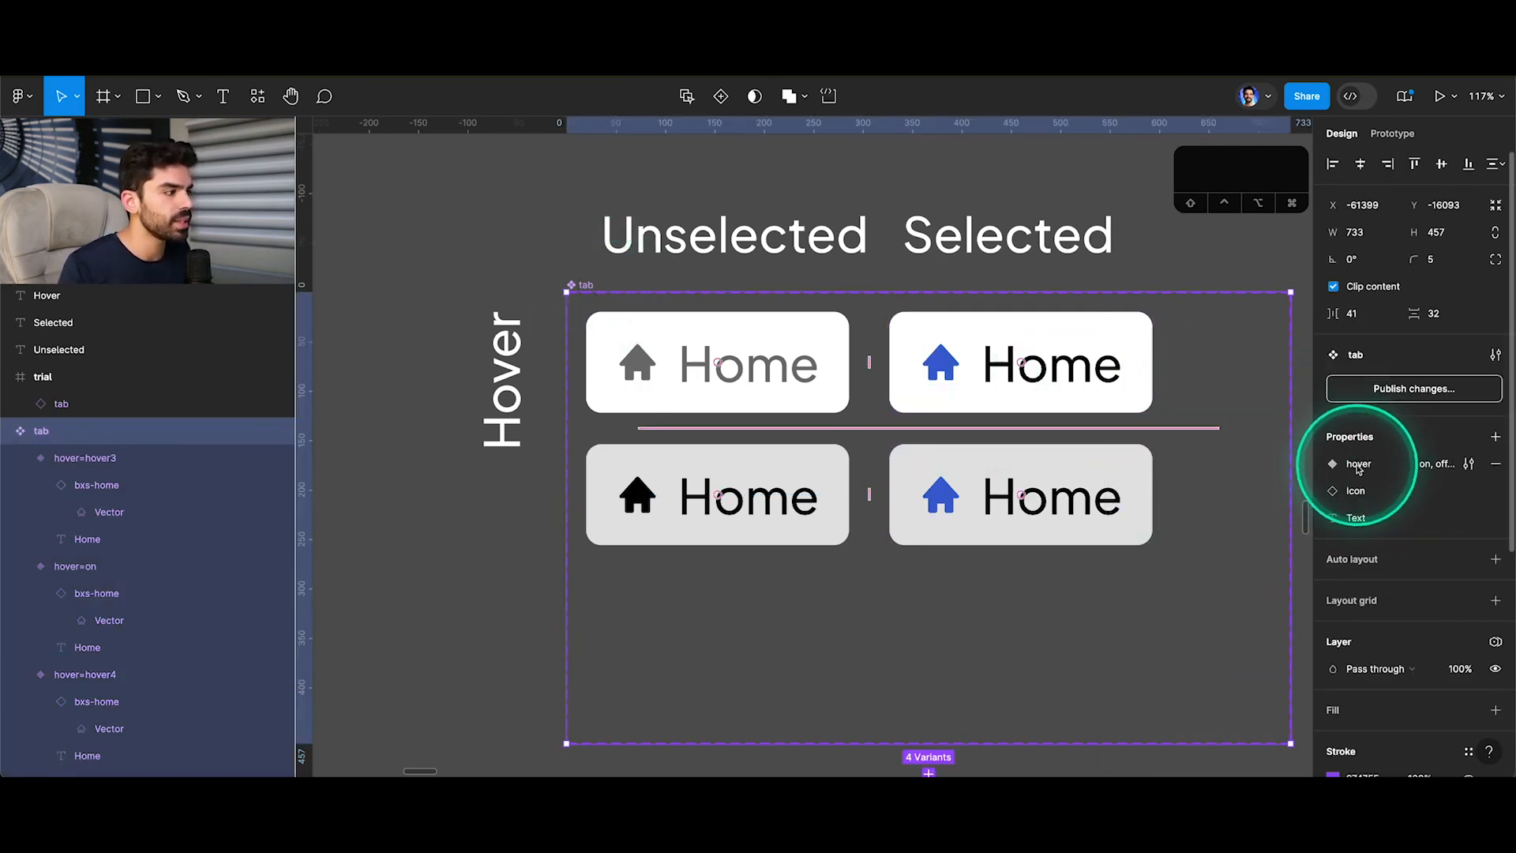
{"action": "left_click", "coordinate": [1495, 437]}
{"action": "left_click", "coordinate": [1436, 490]}
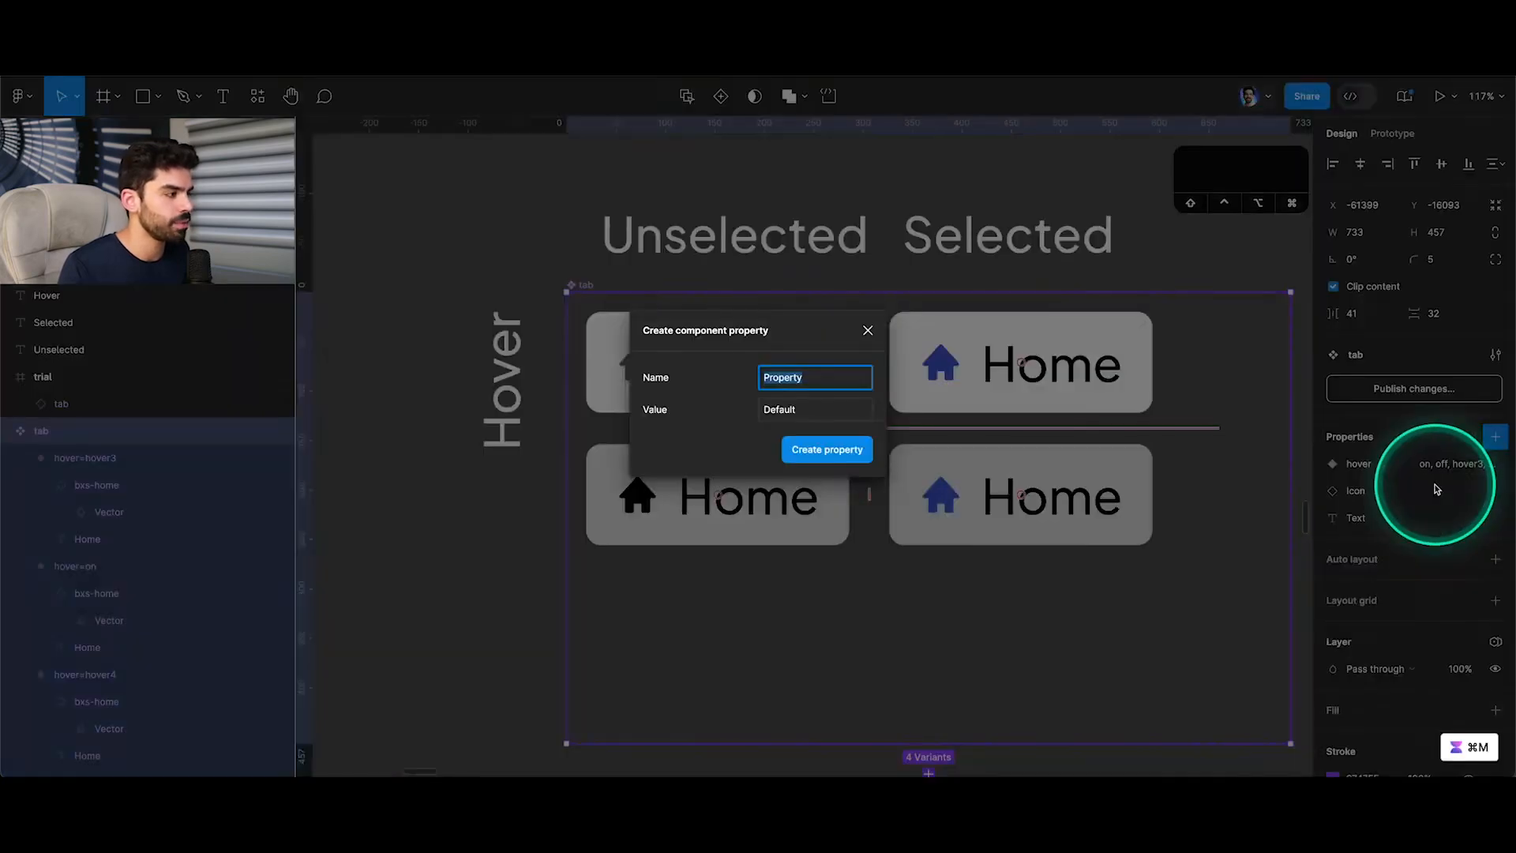
{"action": "key", "text": "Return"}
Set the hover property to off for both white variants and to on for the grey variant with the blue icon.
{"action": "left_click", "coordinate": [738, 362]}
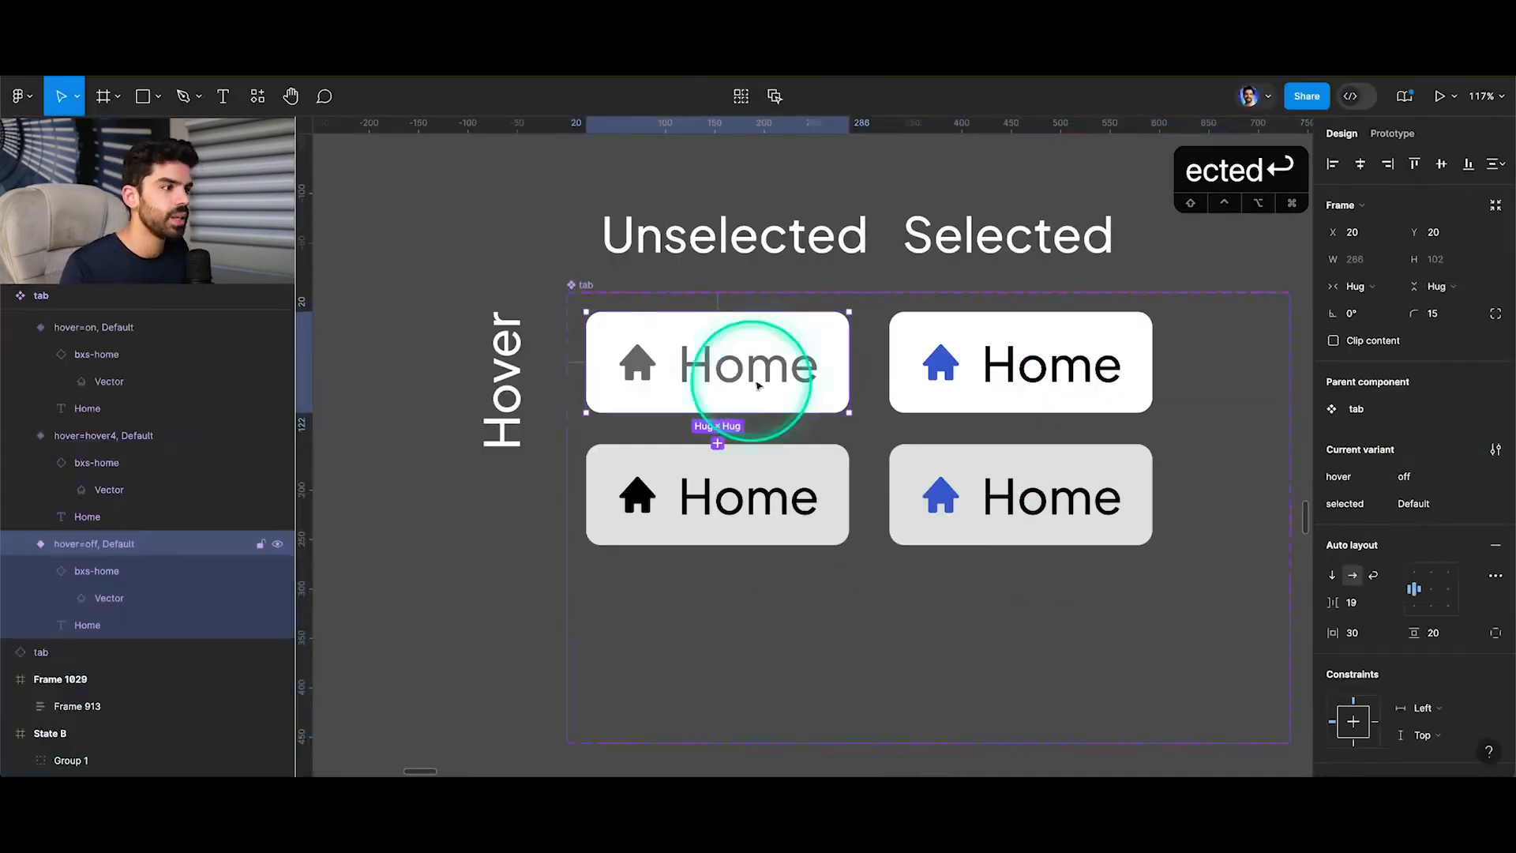
{"action": "left_click", "coordinate": [972, 352], "text": "shift"}
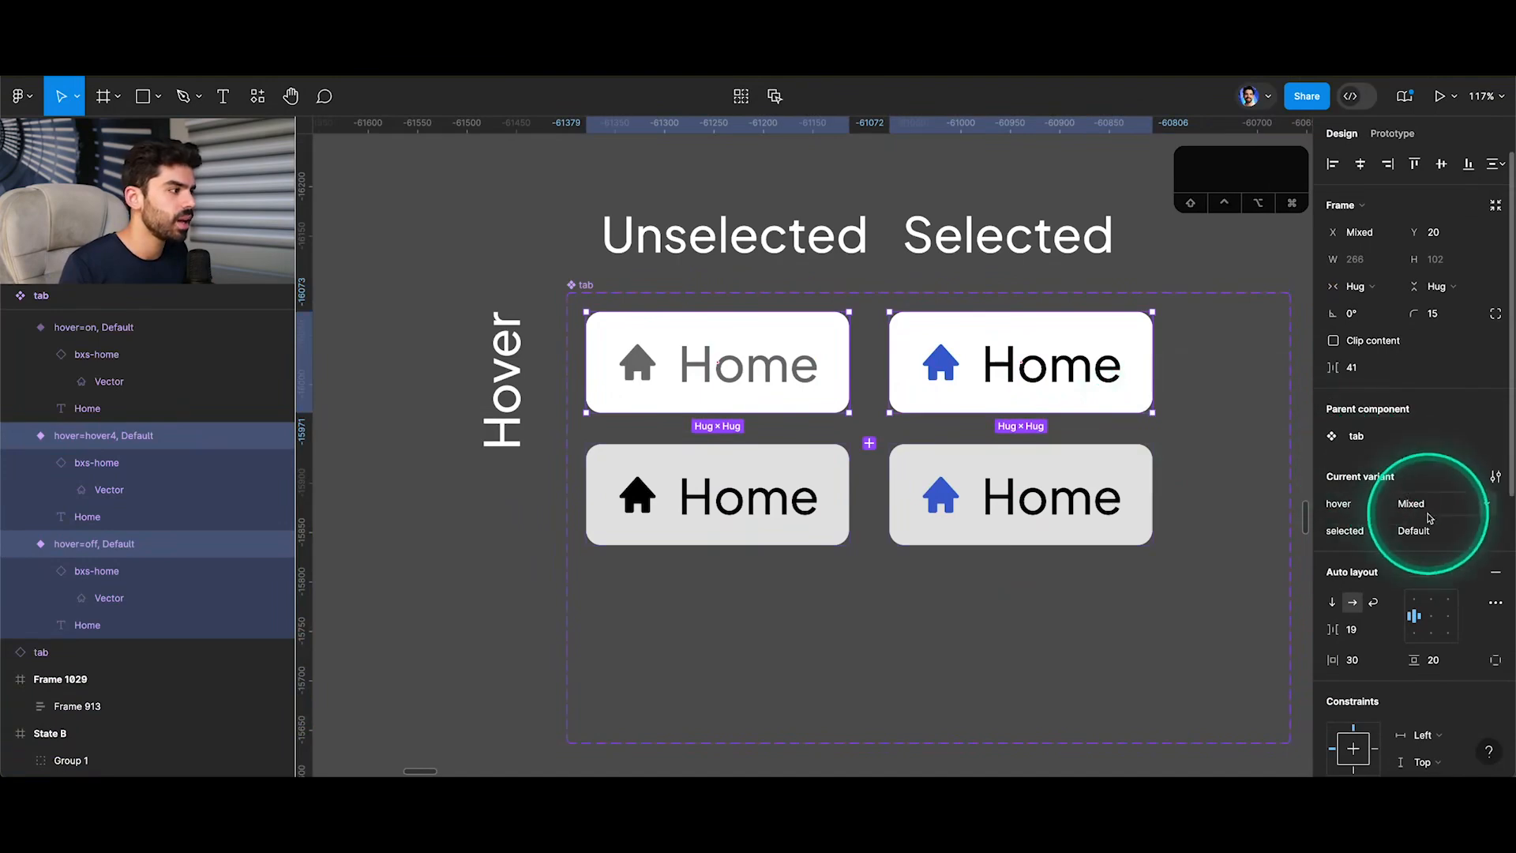
{"action": "type", "text": "off"}
{"action": "key", "text": "Return"}
{"action": "left_click", "coordinate": [1032, 490]}
{"action": "left_click", "coordinate": [1421, 476]}
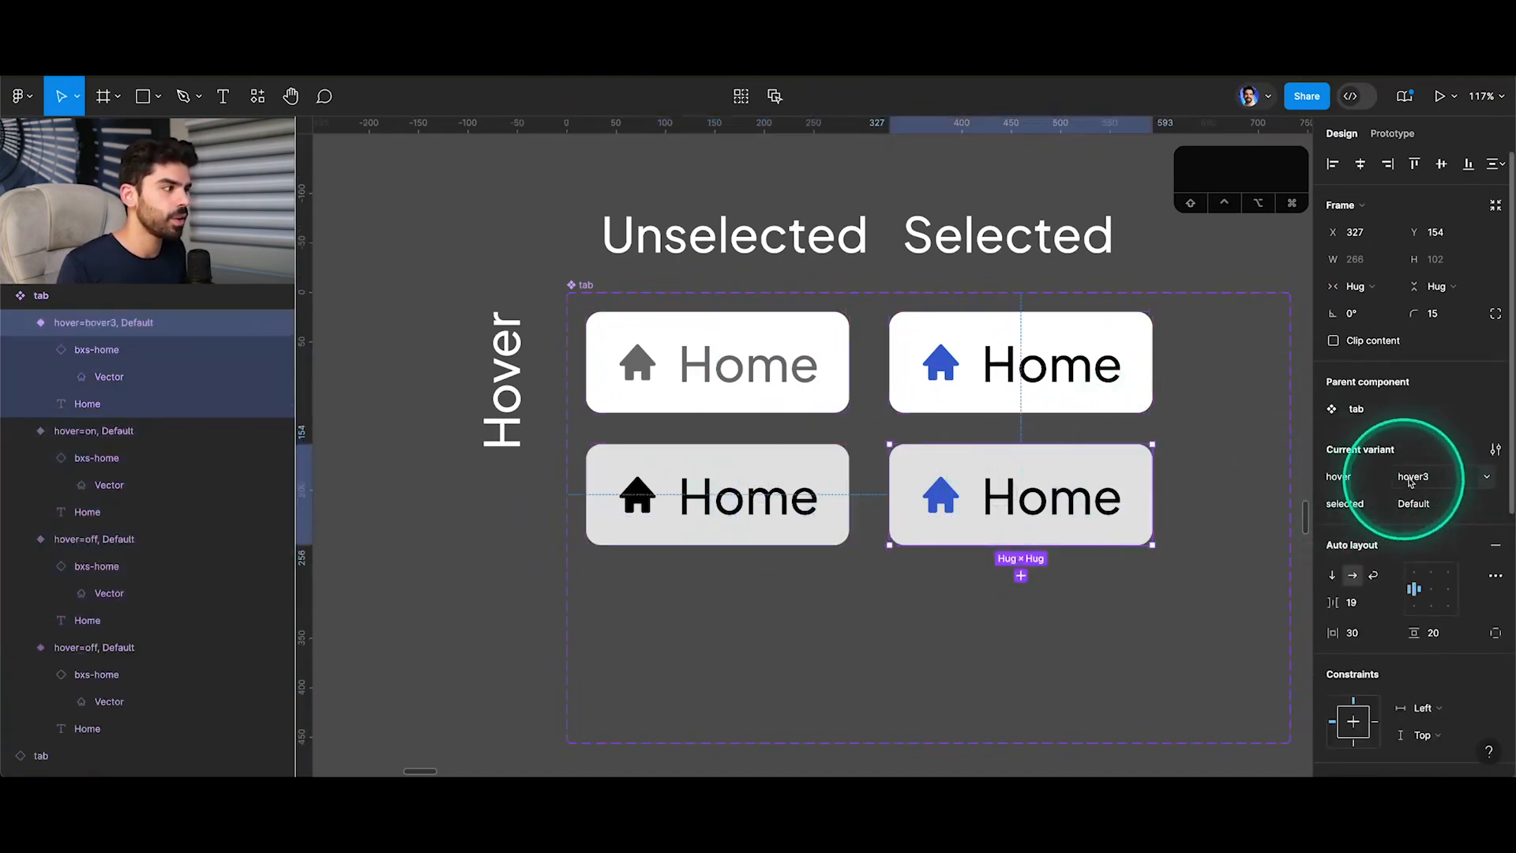
{"action": "type", "text": "on"}
{"action": "key", "text": "Return"}
Set the selected property to off for both variants in the Unselected column.
{"action": "left_click", "coordinate": [809, 377]}
{"action": "left_click", "coordinate": [795, 490], "text": "shift"}
{"action": "left_click", "coordinate": [1417, 529]}
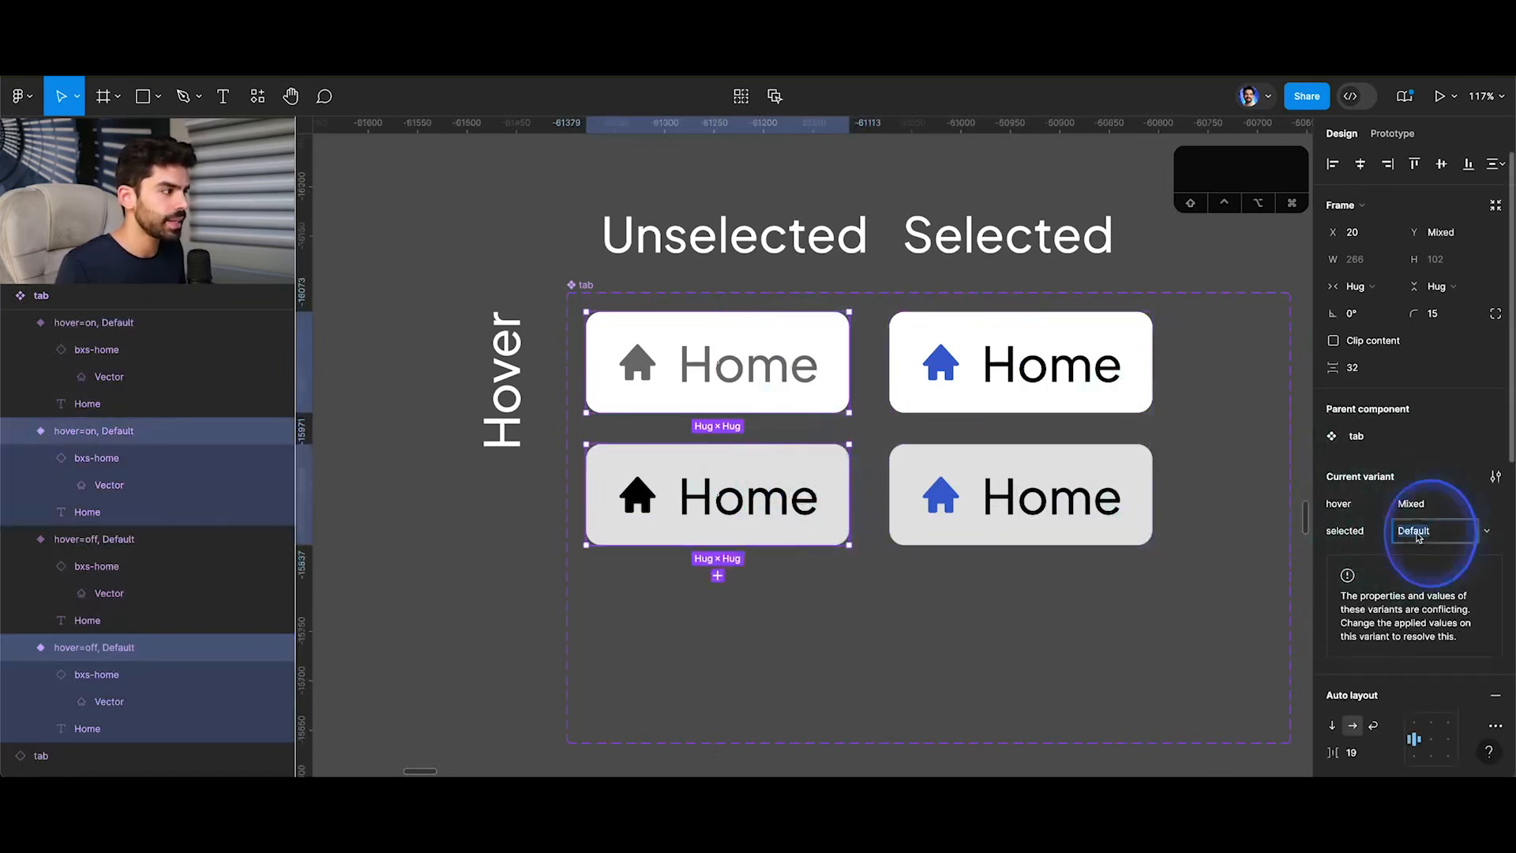
{"action": "type", "text": "off"}
{"action": "key", "text": "Return"}
Set the selected property to on for both variants in the Selected column.
{"action": "left_click", "coordinate": [948, 375]}
{"action": "left_click", "coordinate": [964, 490], "text": "shift"}
{"action": "left_click", "coordinate": [1413, 529]}
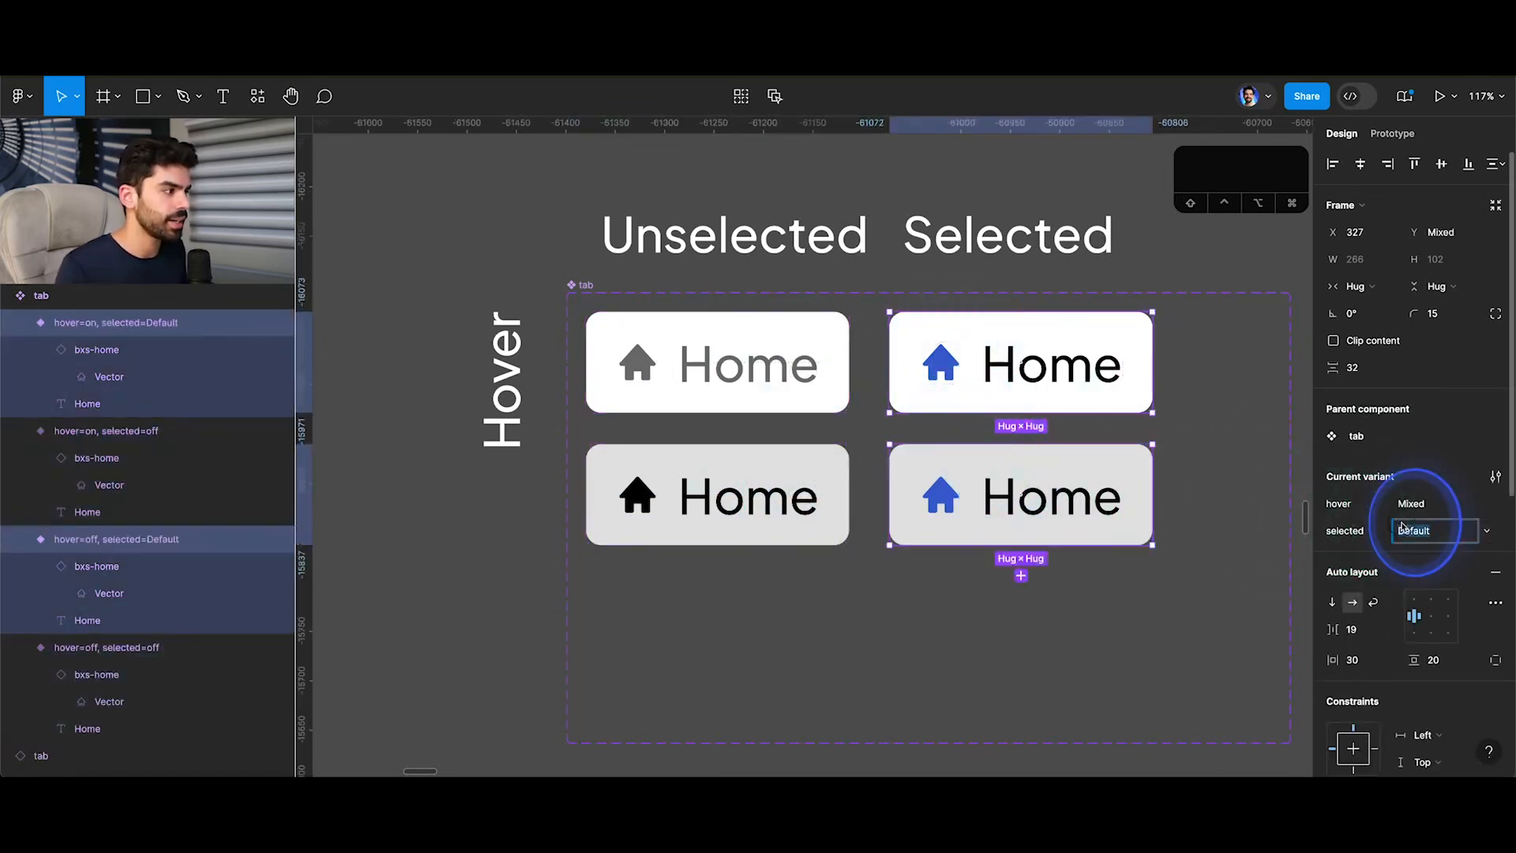
{"action": "type", "text": "on"}
{"action": "key", "text": "Return"}
{"action": "scroll", "coordinate": [748, 366], "scroll_direction": "down", "scroll_amount": 5}
{"action": "left_click", "coordinate": [735, 359]}
{"action": "scroll", "coordinate": [1001, 552], "scroll_direction": "down", "scroll_amount": 5}
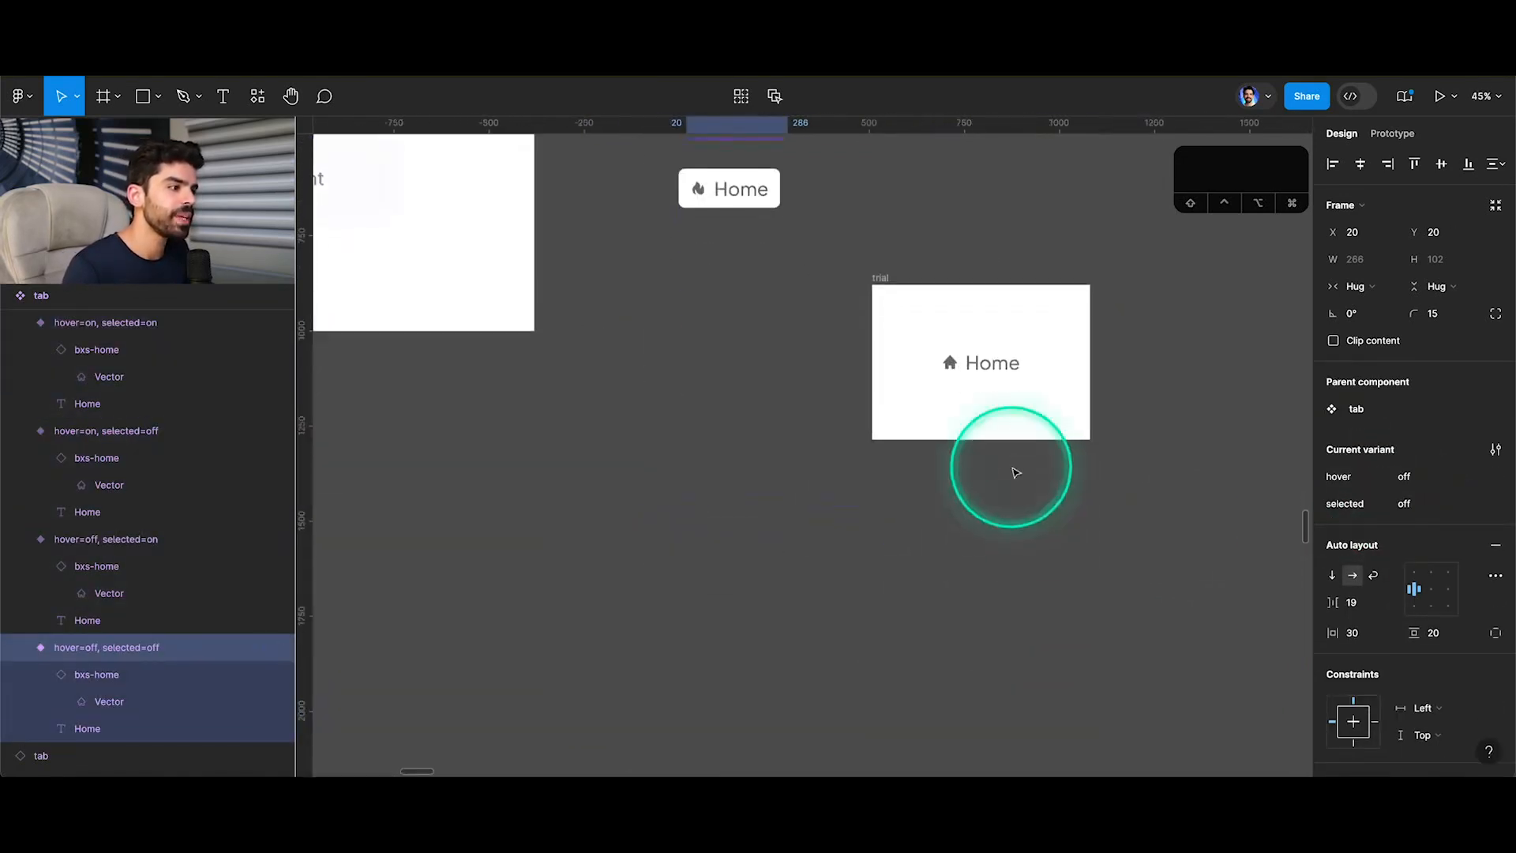
{"action": "scroll", "coordinate": [996, 461], "scroll_direction": "up", "scroll_amount": 5}
{"action": "scroll", "coordinate": [771, 395], "scroll_direction": "up", "scroll_amount": 5}
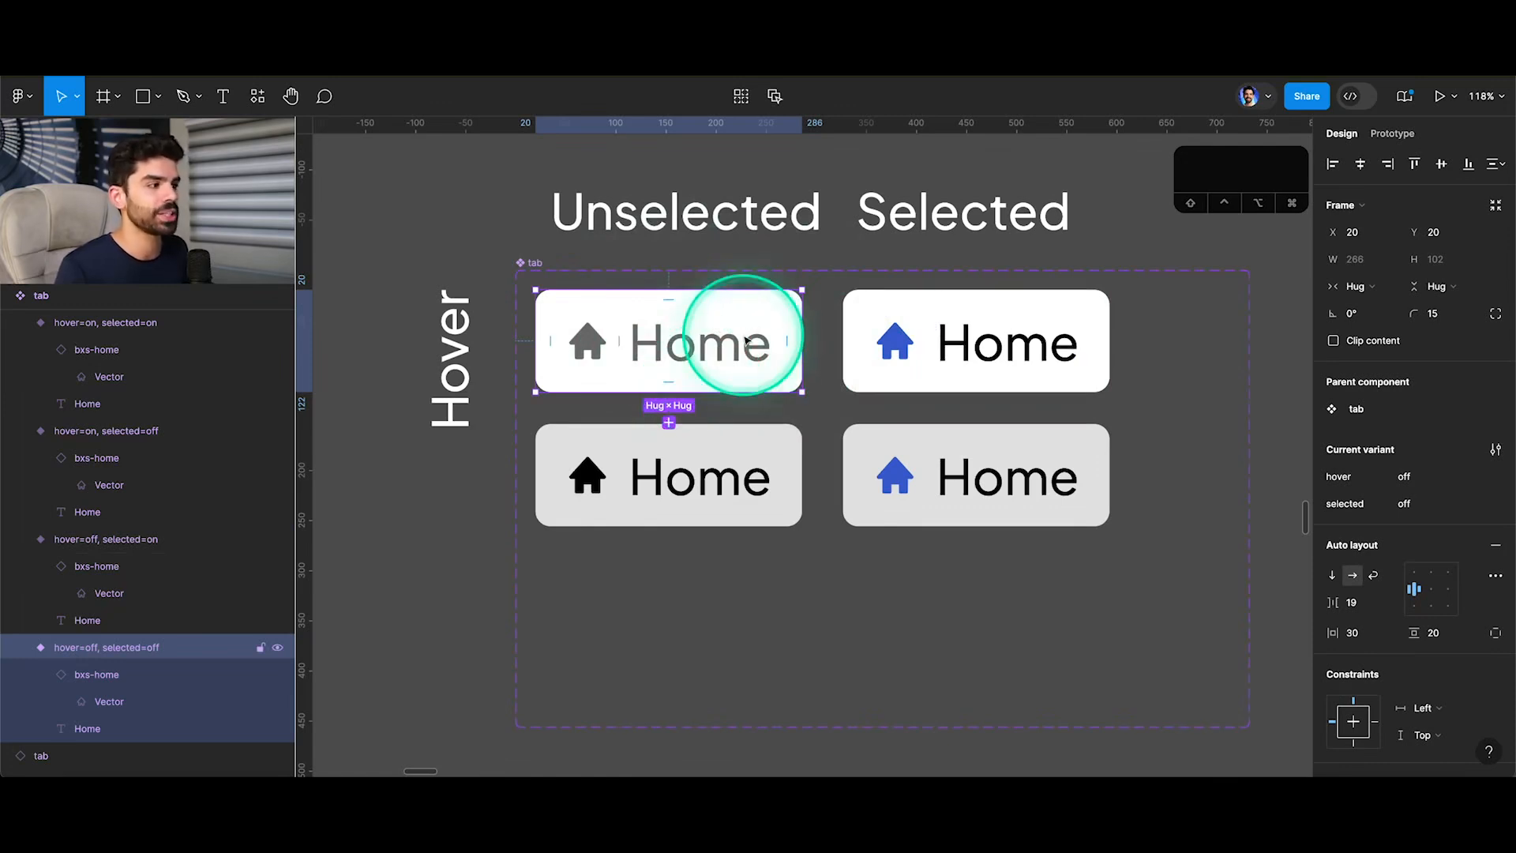
Add an On click interaction that changes the grey unselected variant to the grey selected variant, with Dissolve, Ease out, 150 ms.
{"action": "scroll", "coordinate": [706, 339], "scroll_direction": "up", "scroll_amount": 3}
{"action": "key", "text": "shift+e"}
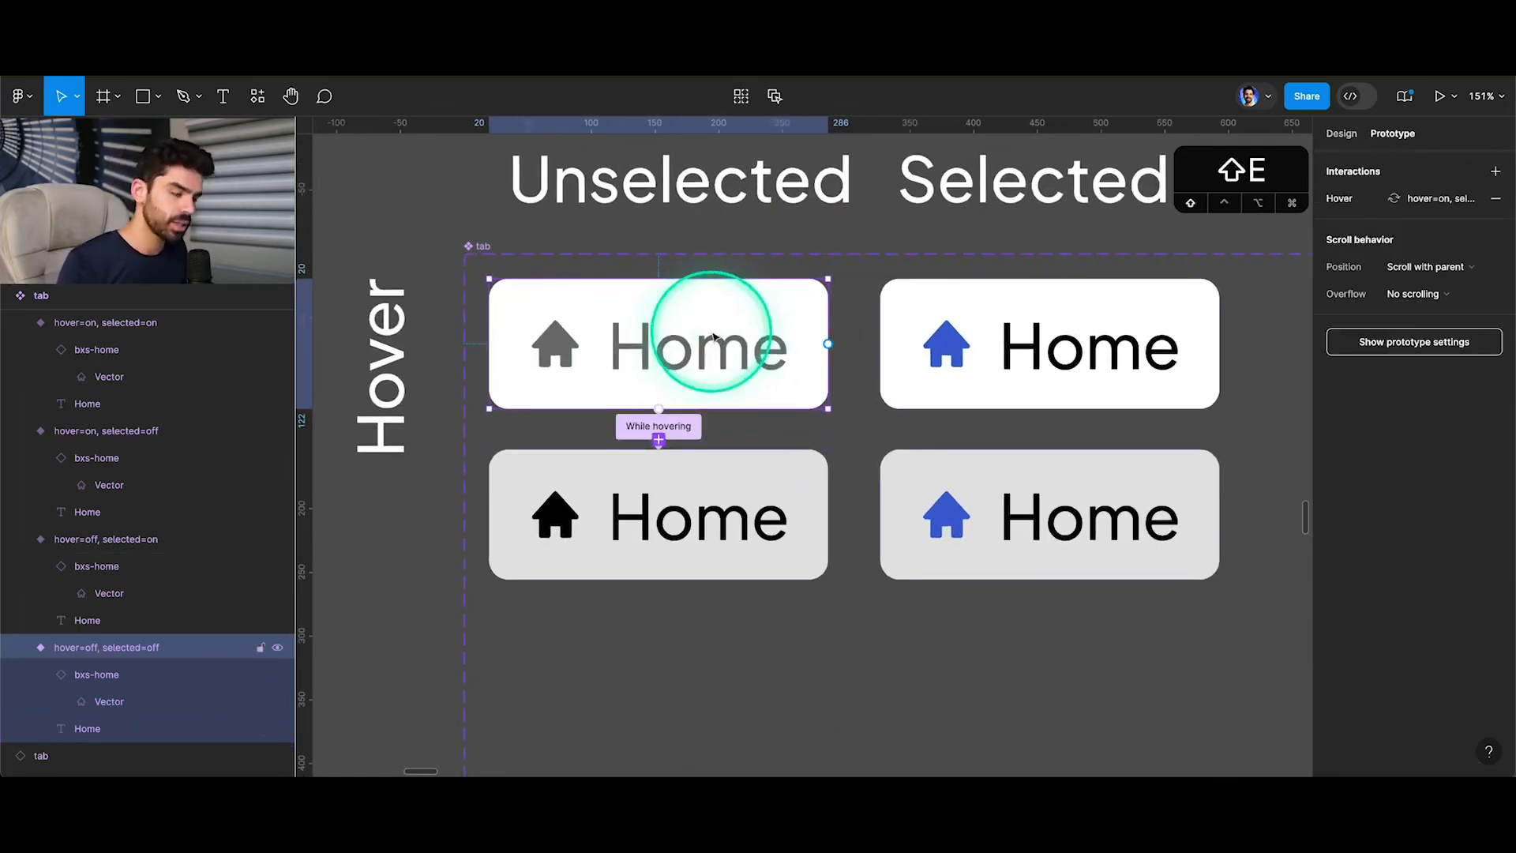
{"action": "left_click", "coordinate": [725, 539]}
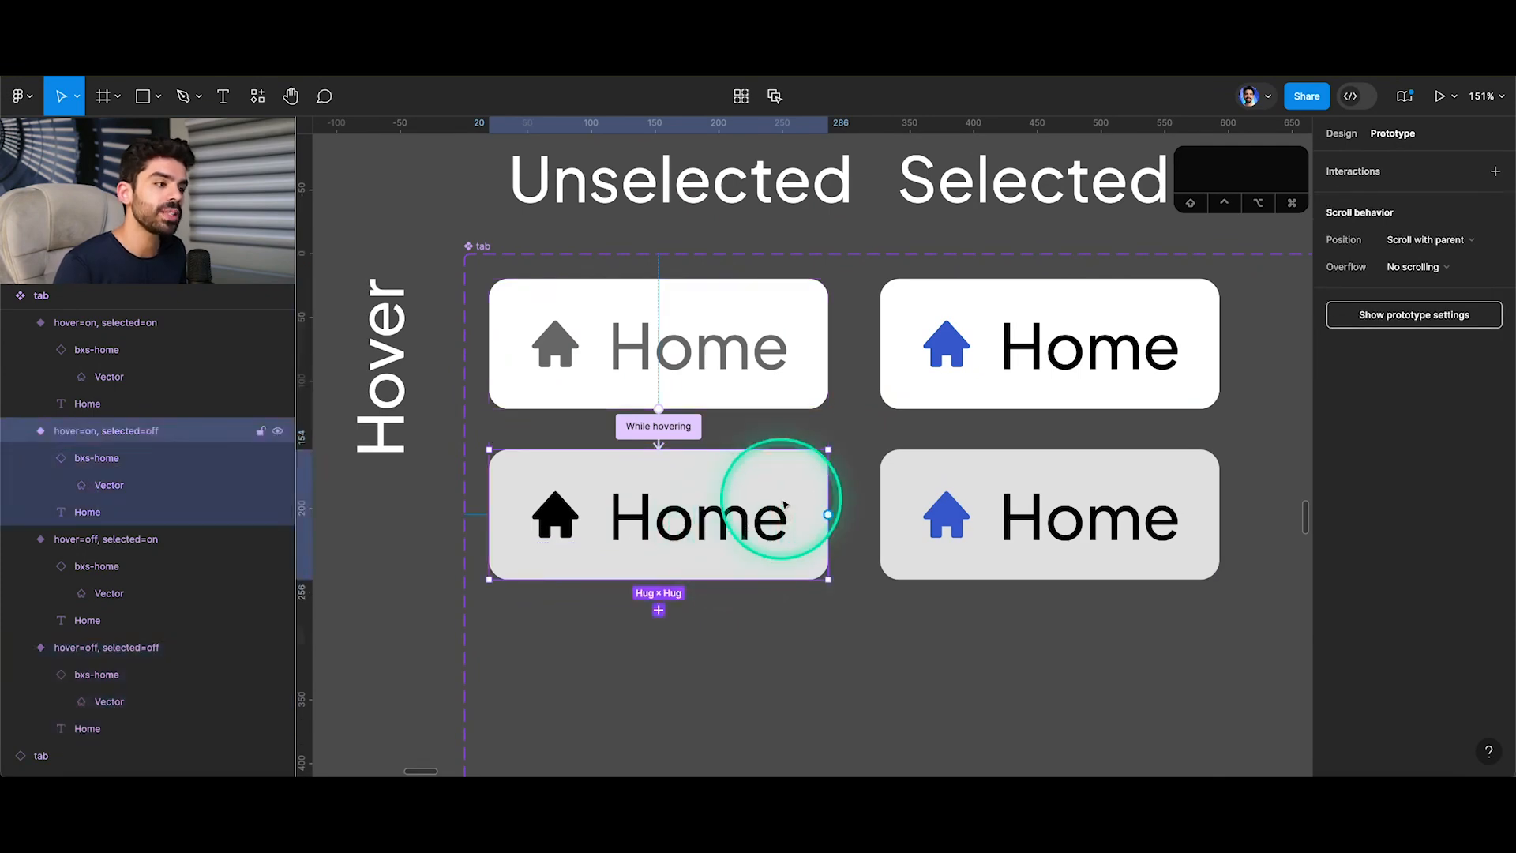
{"action": "left_click_drag", "start_coordinate": [825, 516], "coordinate": [912, 526]}
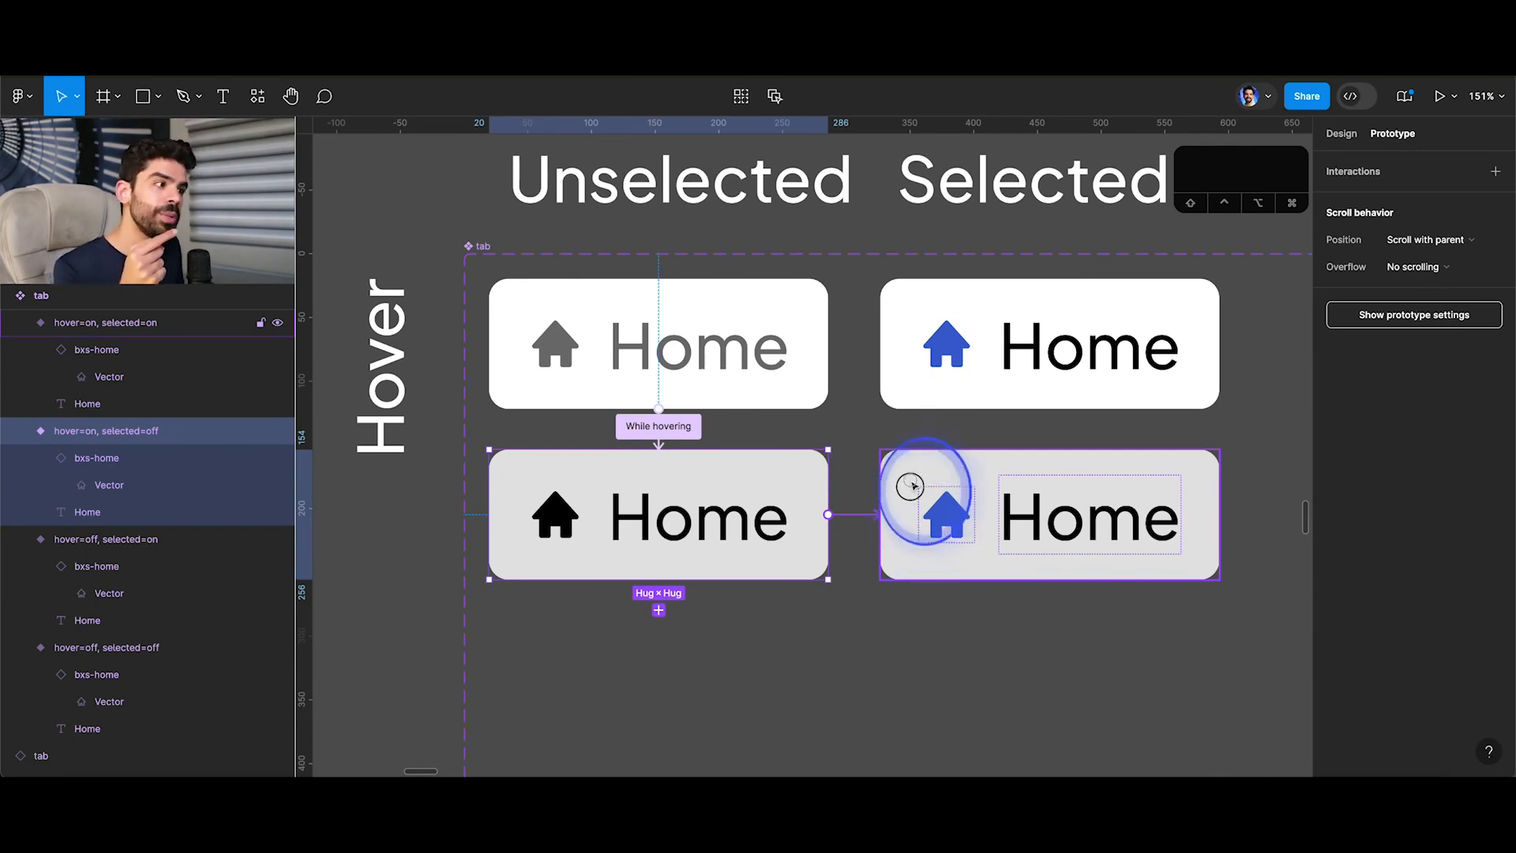
{"action": "mouse_move", "coordinate": [910, 486]}
{"action": "left_mouse_down"}
{"action": "mouse_move", "coordinate": [915, 368]}
{"action": "mouse_move", "coordinate": [926, 509]}
{"action": "left_mouse_up"}
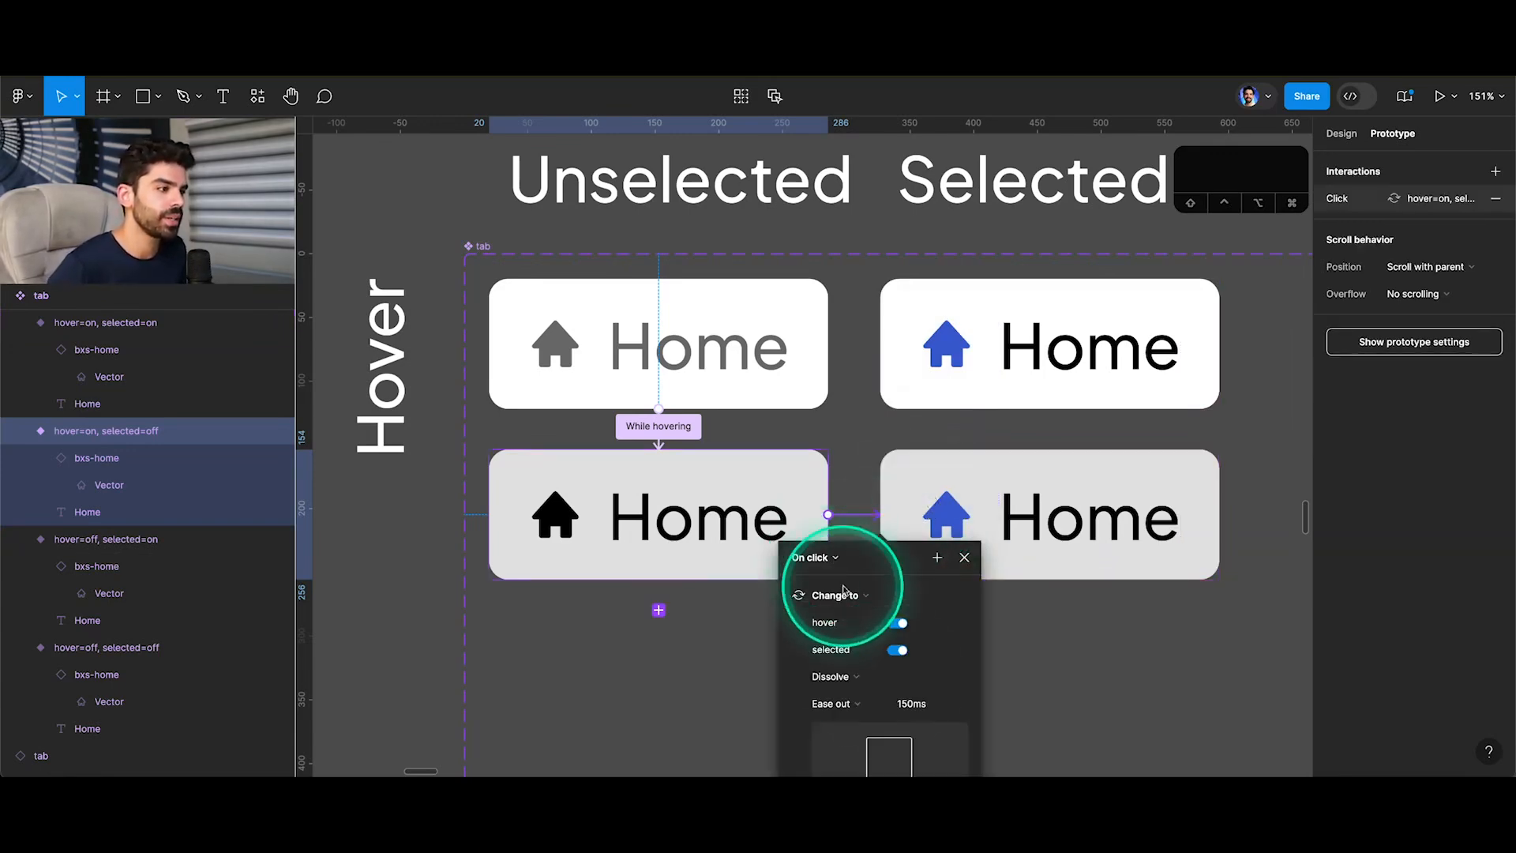
Remove the While hovering interaction from the white variant in the Selected column.
{"action": "left_click", "coordinate": [963, 567]}
{"action": "left_click", "coordinate": [955, 486]}
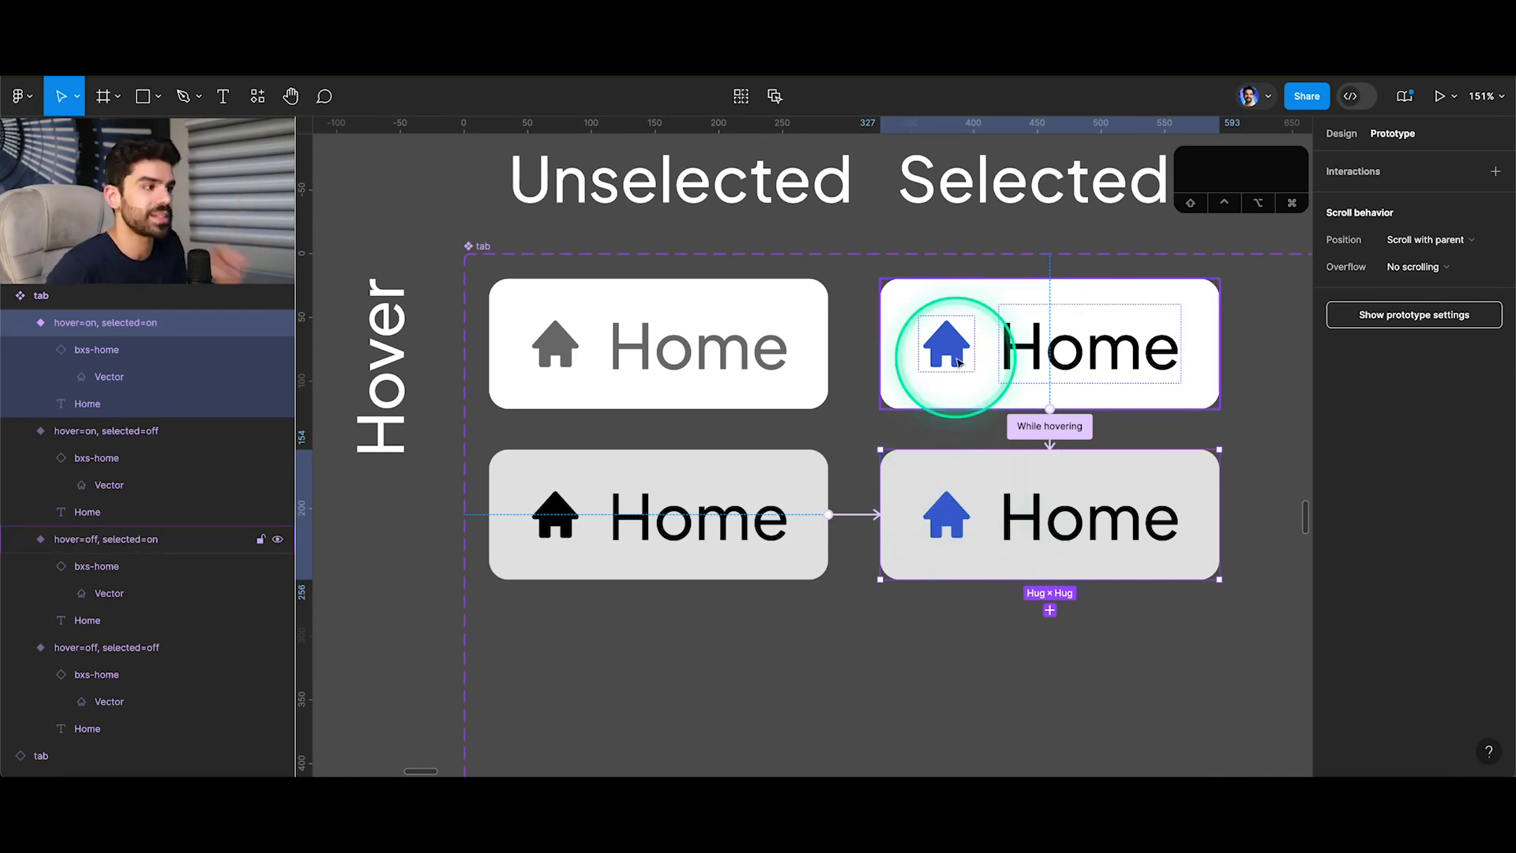
{"action": "left_click", "coordinate": [1058, 428]}
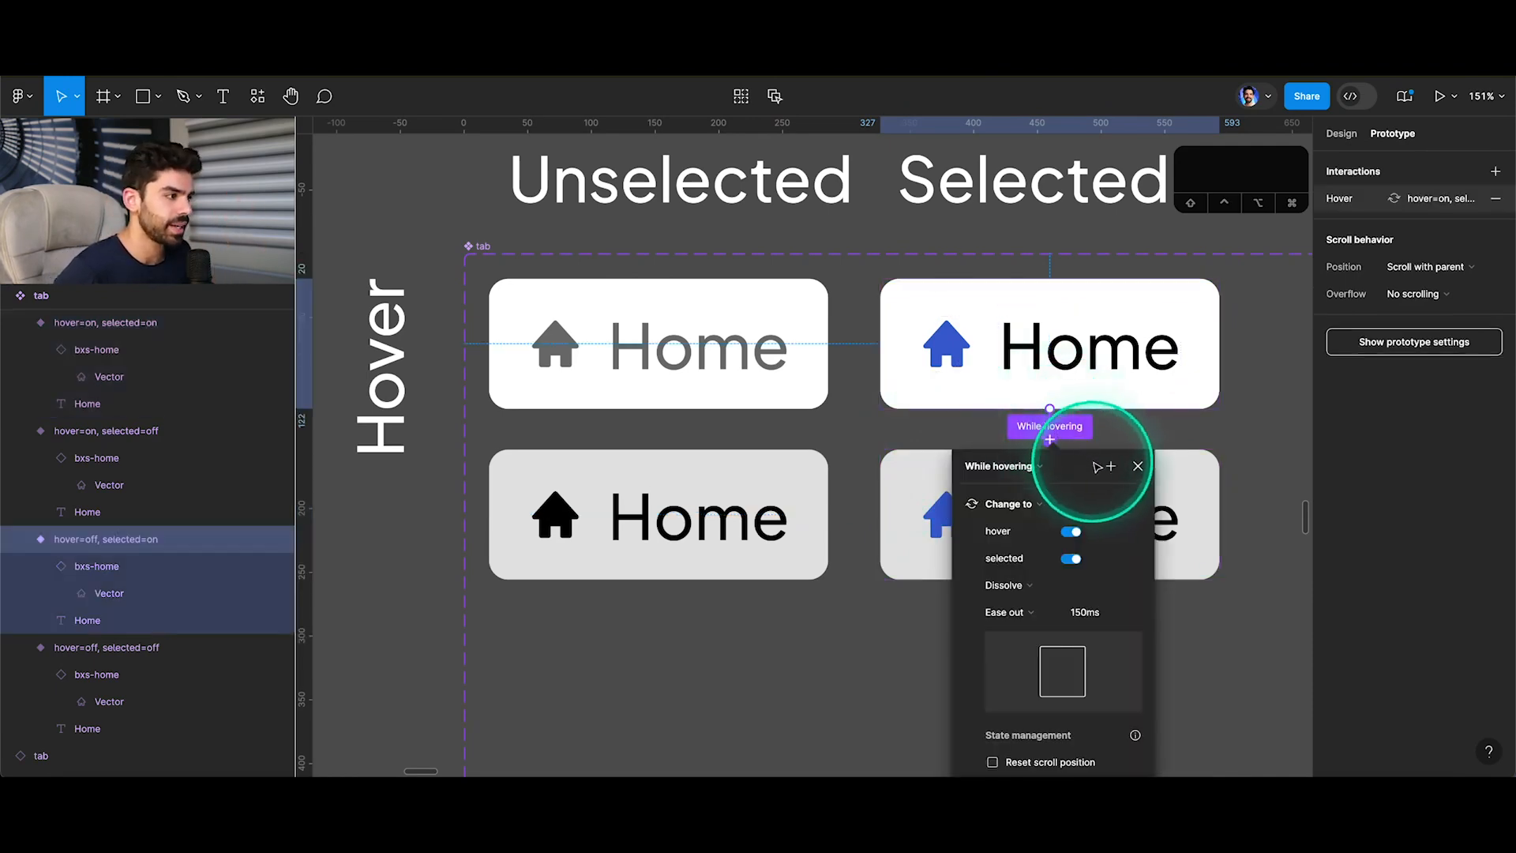
{"action": "left_click", "coordinate": [1111, 468]}
{"action": "right_click", "coordinate": [1066, 432]}
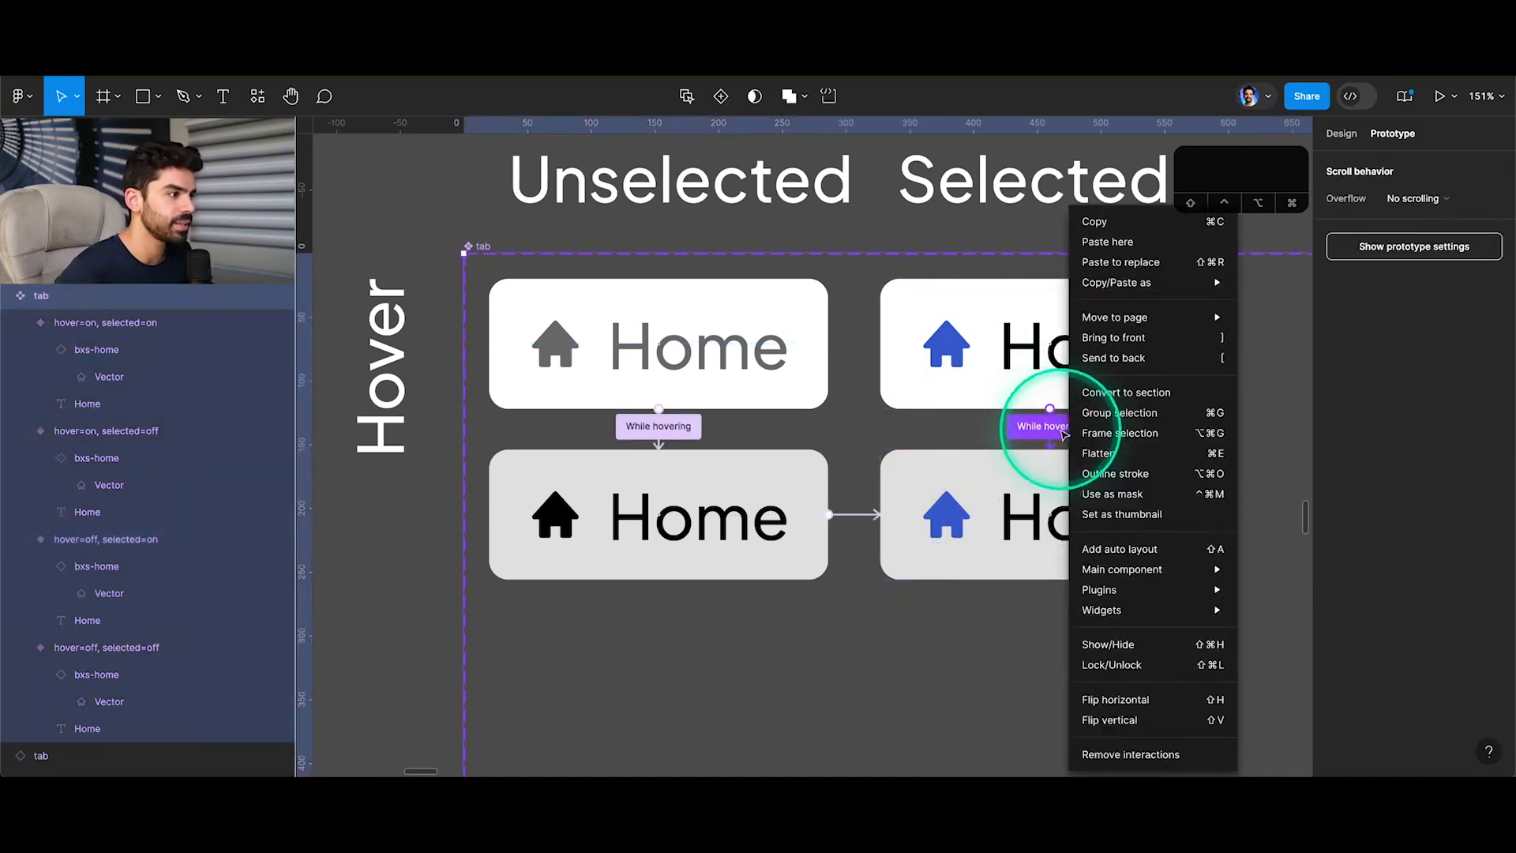
{"action": "left_click", "coordinate": [1034, 427]}
{"action": "left_click", "coordinate": [1031, 426]}
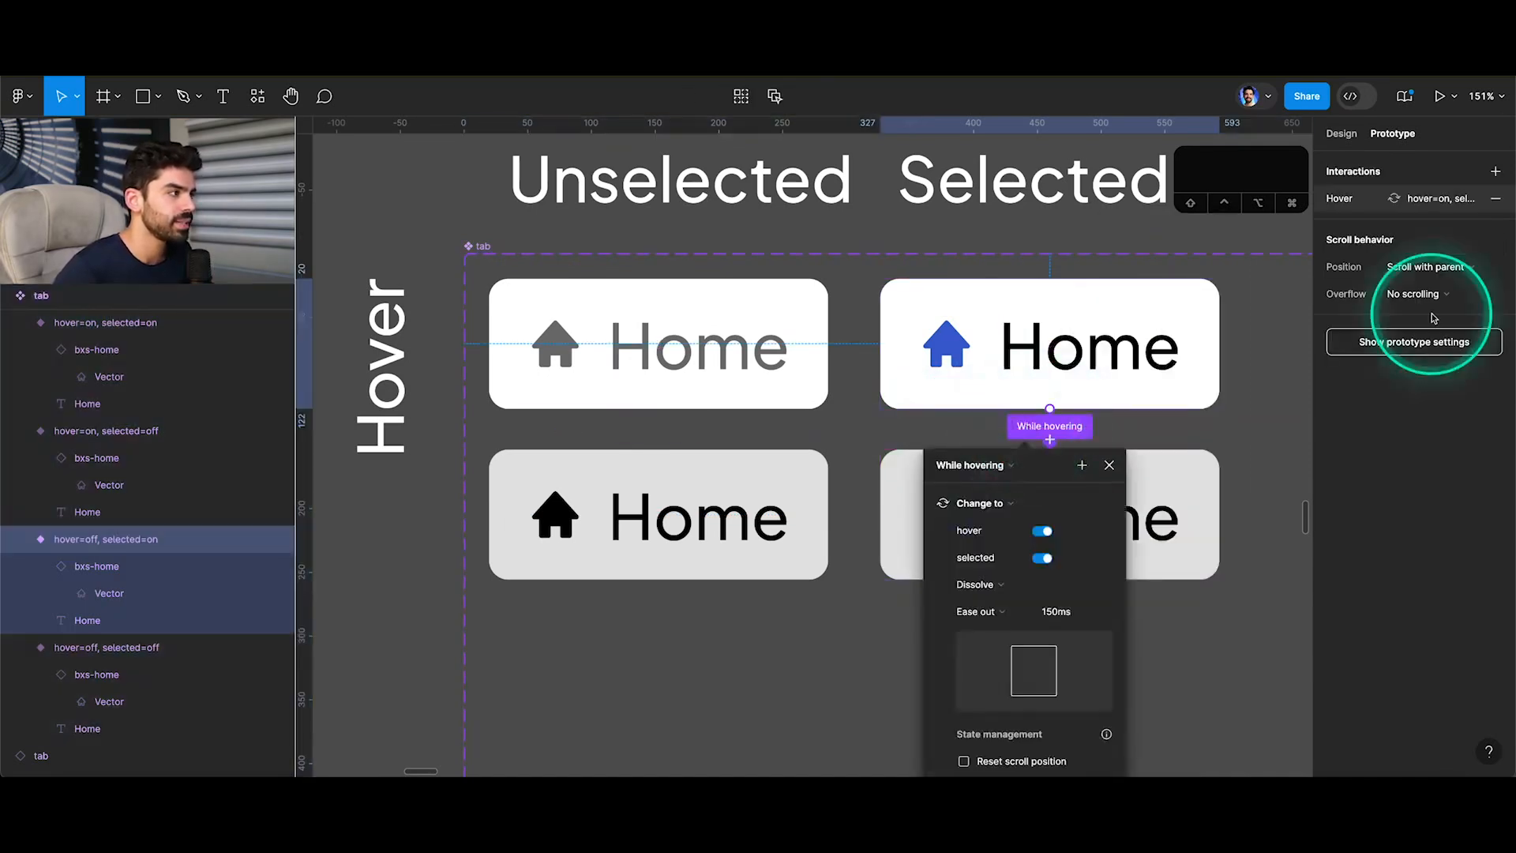
{"action": "left_click", "coordinate": [1494, 200]}
Add a Mouse leave interaction that changes the grey selected variant to the white selected variant, with Dissolve, Ease out, 150 ms.
{"action": "left_click", "coordinate": [1094, 491]}
{"action": "left_click_drag", "start_coordinate": [1058, 458], "coordinate": [1042, 355]}
{"action": "left_click", "coordinate": [1005, 453]}
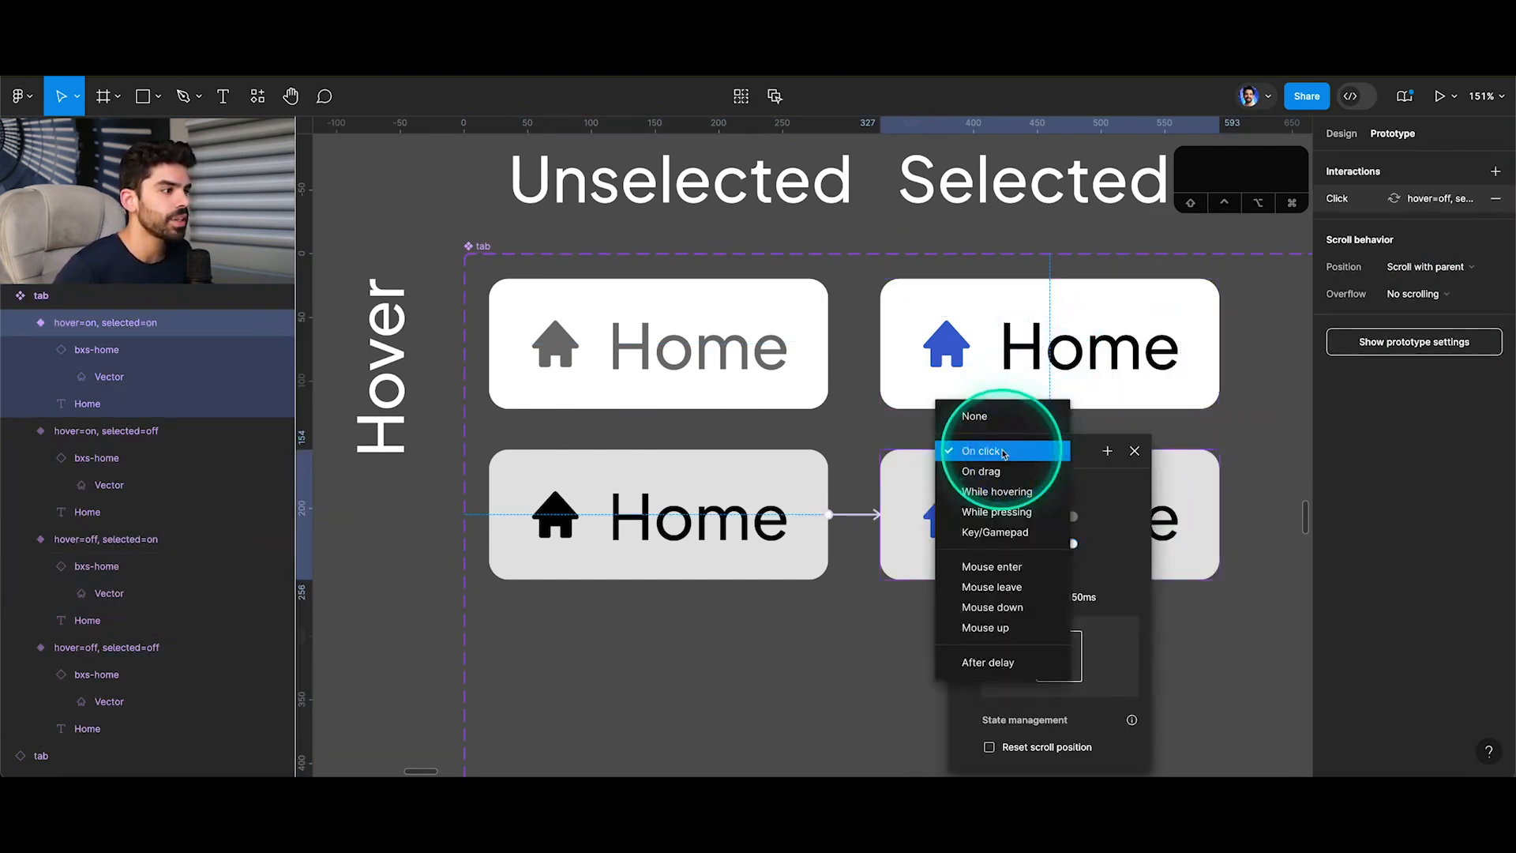
{"action": "left_click", "coordinate": [1017, 589]}
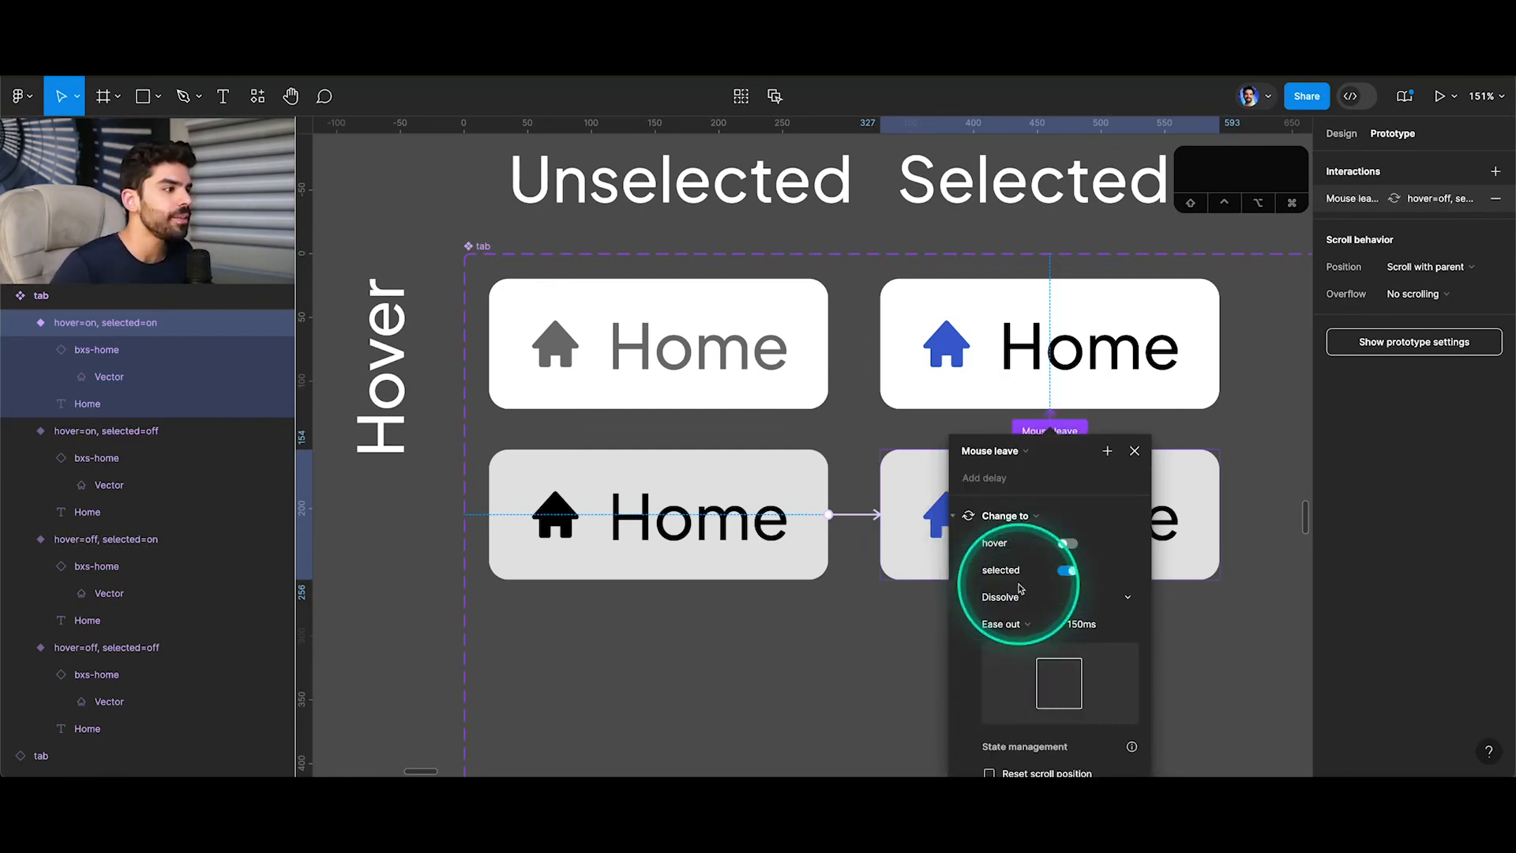
{"action": "left_click", "coordinate": [1134, 451]}
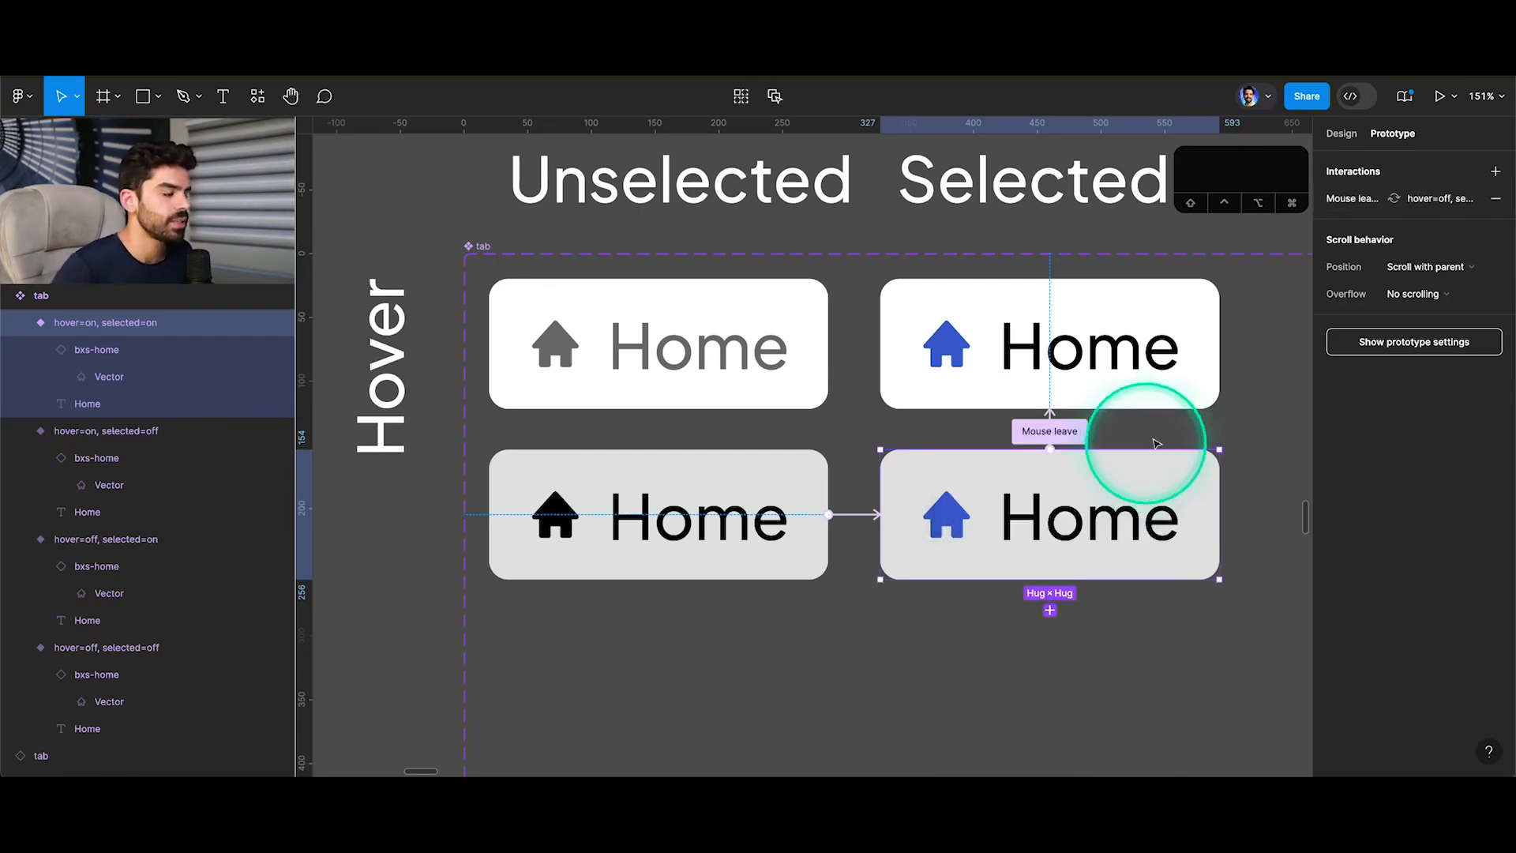
Check the selected Home tab's mouse leave behaviour in the prototype preview and return to the design file.
{"action": "scroll", "coordinate": [908, 431], "scroll_direction": "down", "scroll_amount": 8, "text": "ctrl"}
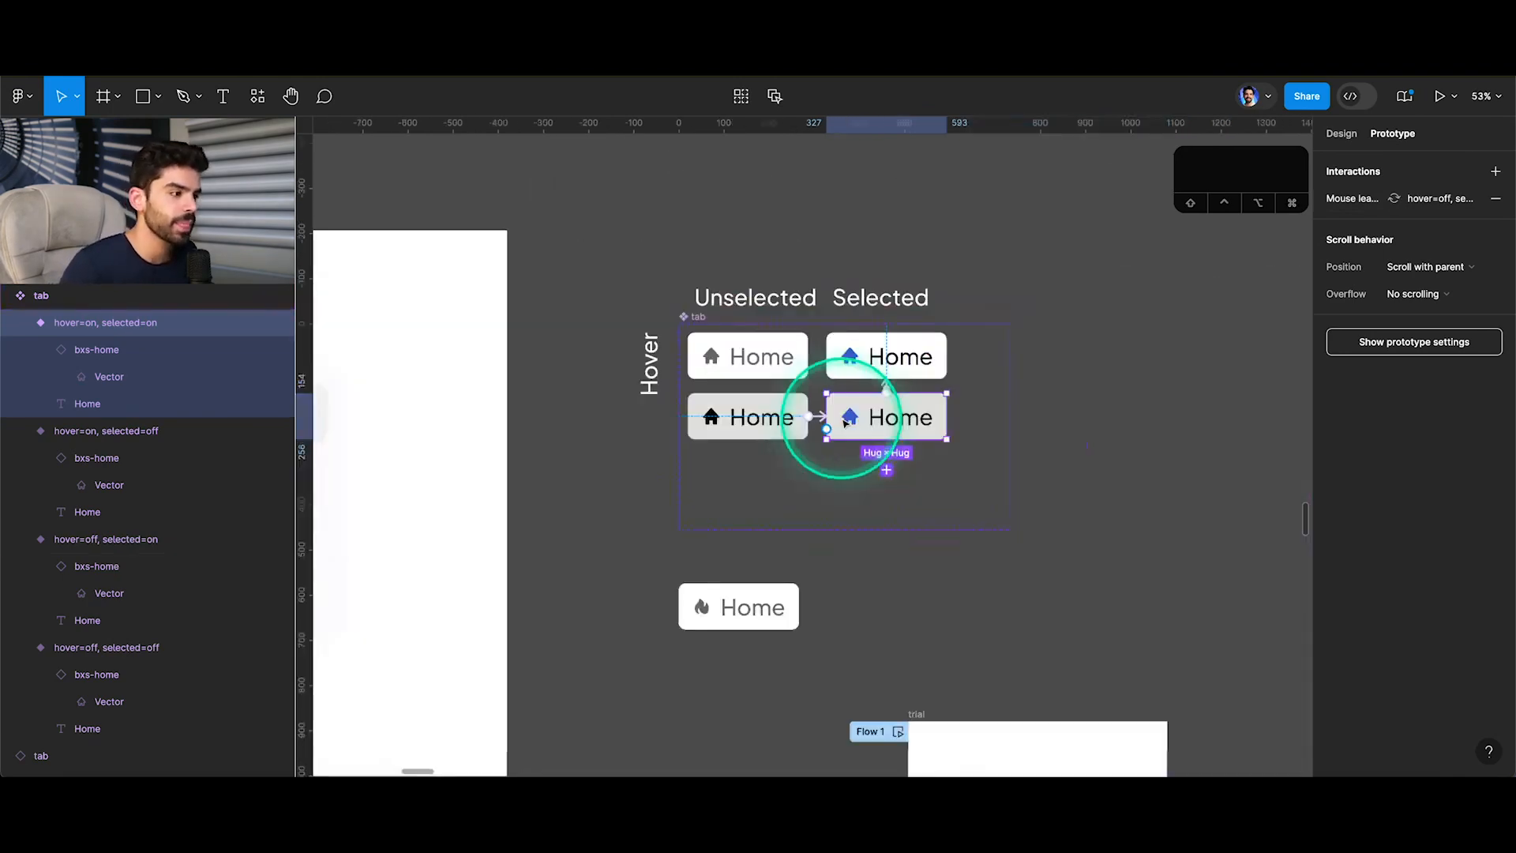
{"action": "scroll", "coordinate": [842, 424], "scroll_direction": "down", "scroll_amount": 4}
{"action": "key", "text": "super+alt+Return"}
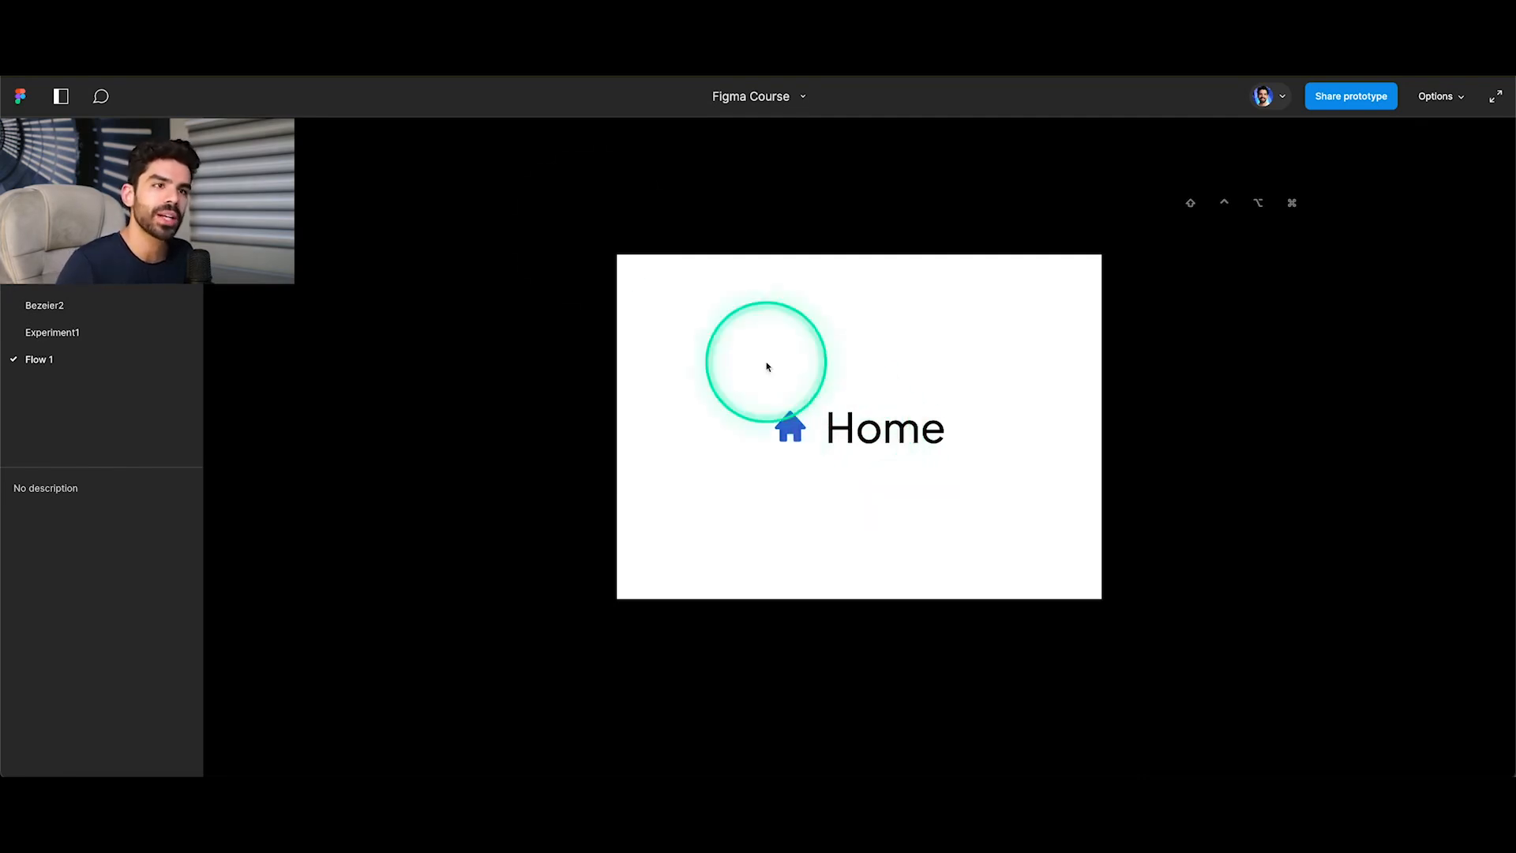
{"action": "left_click", "coordinate": [169, 44]}
Add a While hovering interaction that changes the white selected variant to the grey selected variant, with Dissolve, Ease out, 150 ms.
{"action": "scroll", "coordinate": [933, 374], "scroll_direction": "up", "scroll_amount": 4}
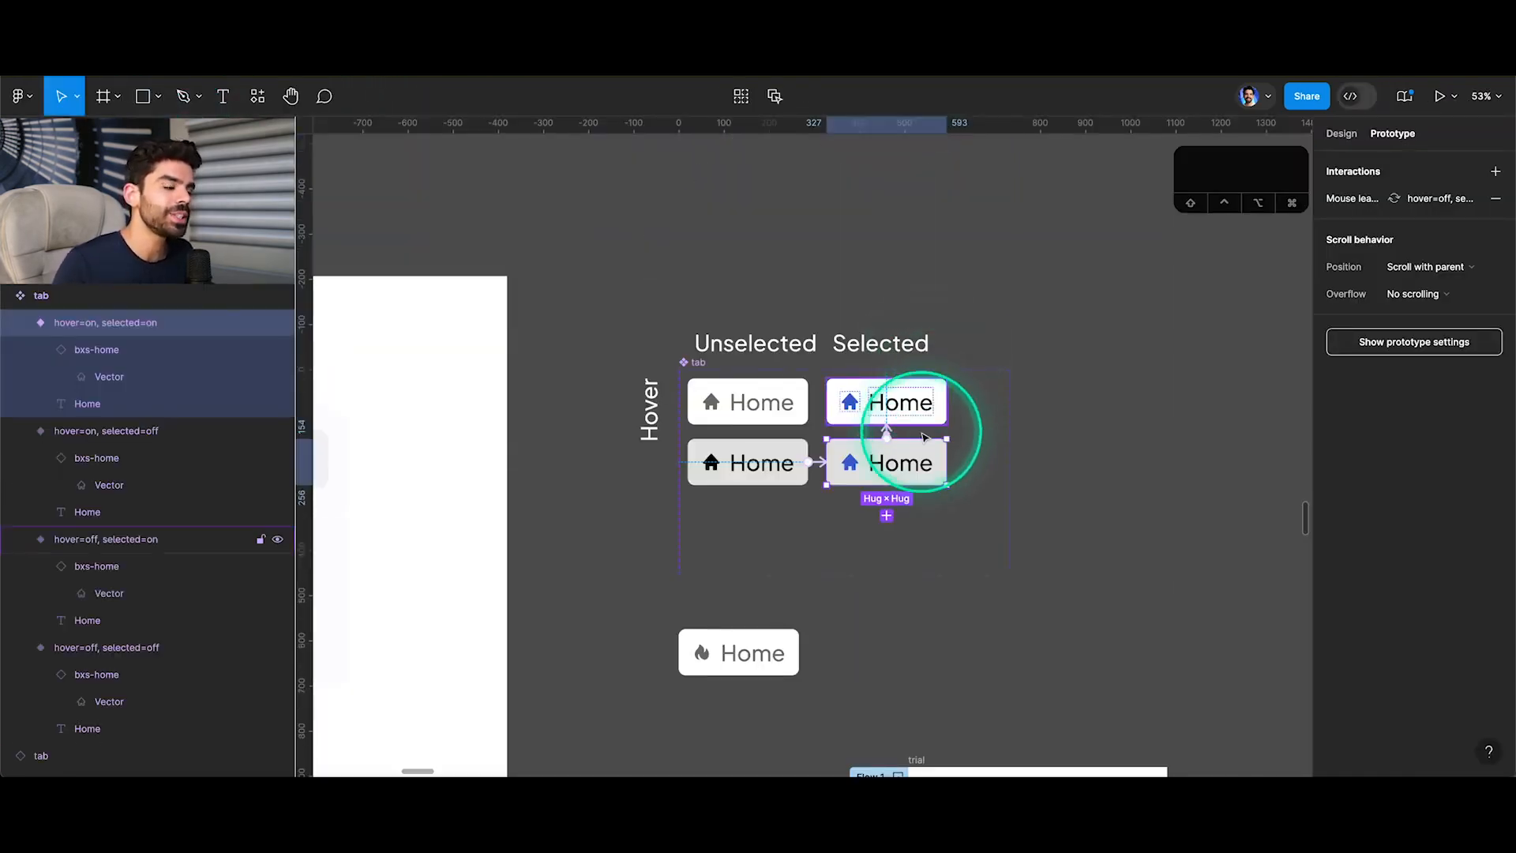
{"action": "scroll", "coordinate": [947, 390], "scroll_direction": "up", "scroll_amount": 5}
{"action": "left_click", "coordinate": [907, 436]}
{"action": "scroll", "coordinate": [874, 461], "scroll_direction": "up", "scroll_amount": 3}
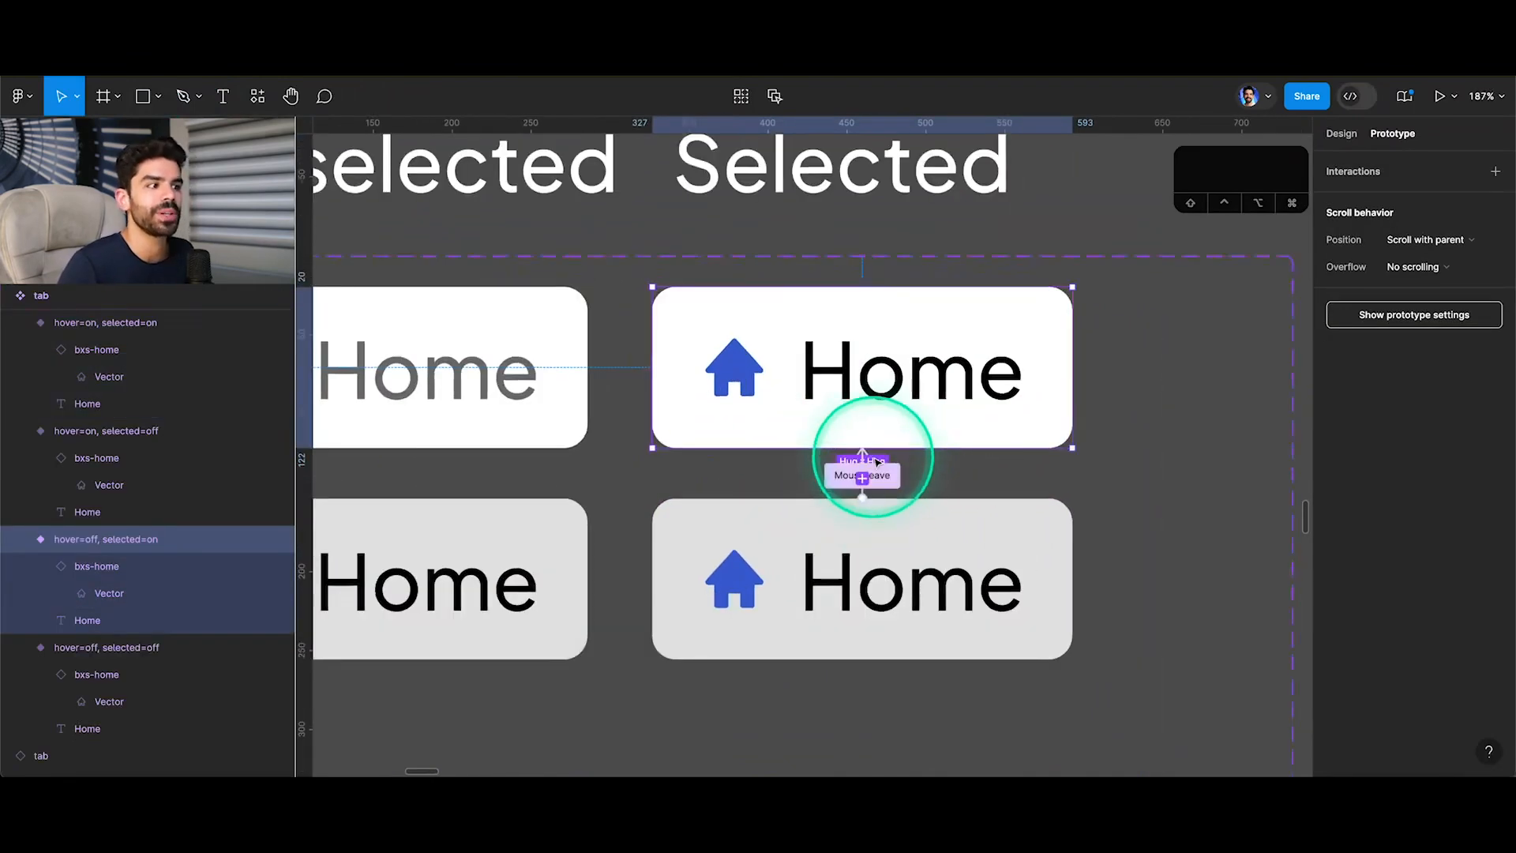
{"action": "left_click_drag", "start_coordinate": [852, 447], "coordinate": [802, 531]}
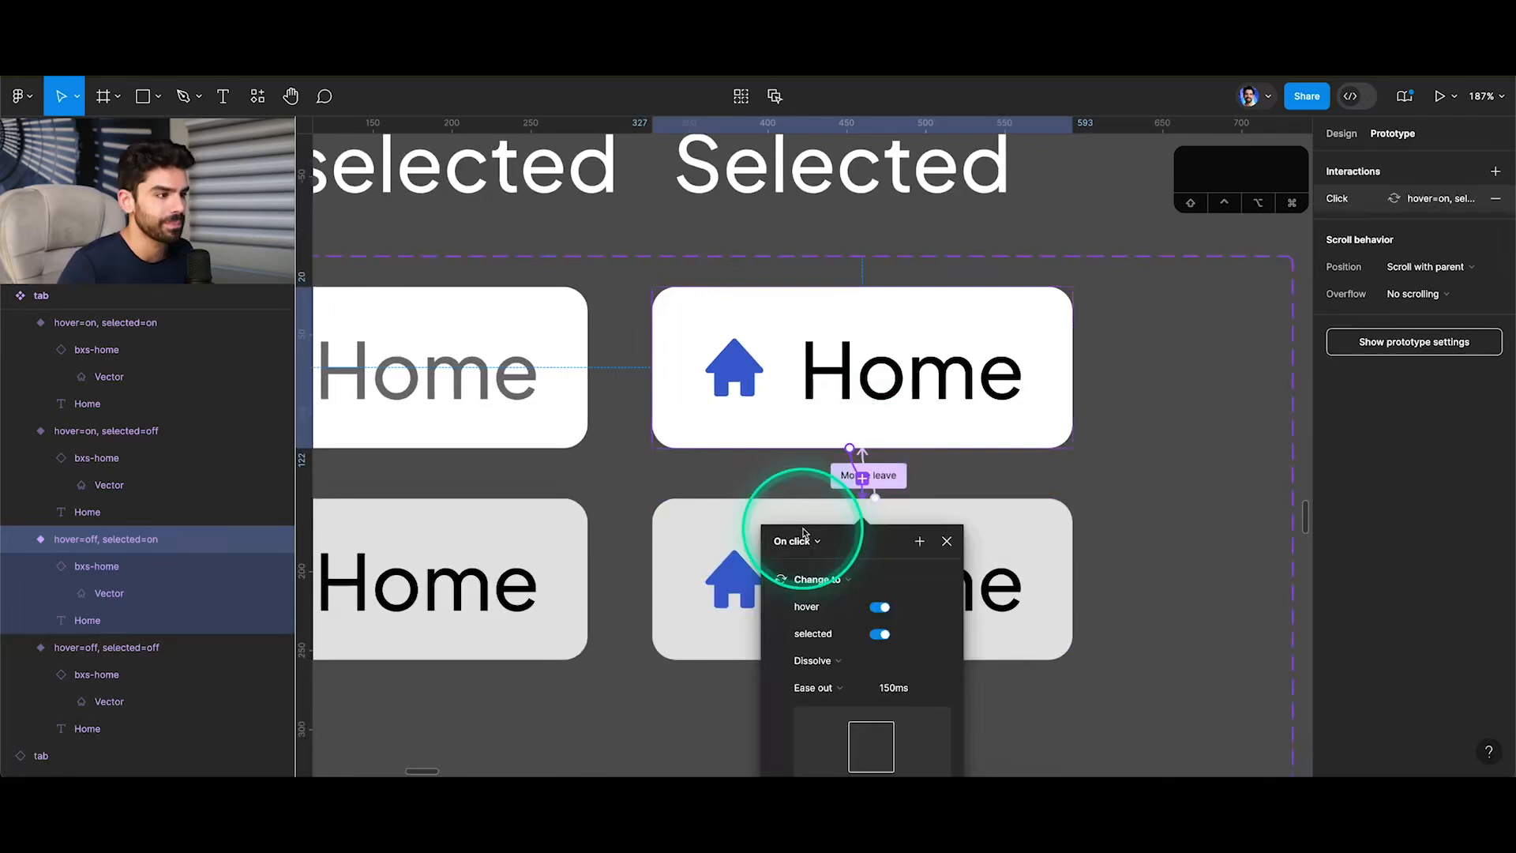
{"action": "left_click", "coordinate": [798, 542]}
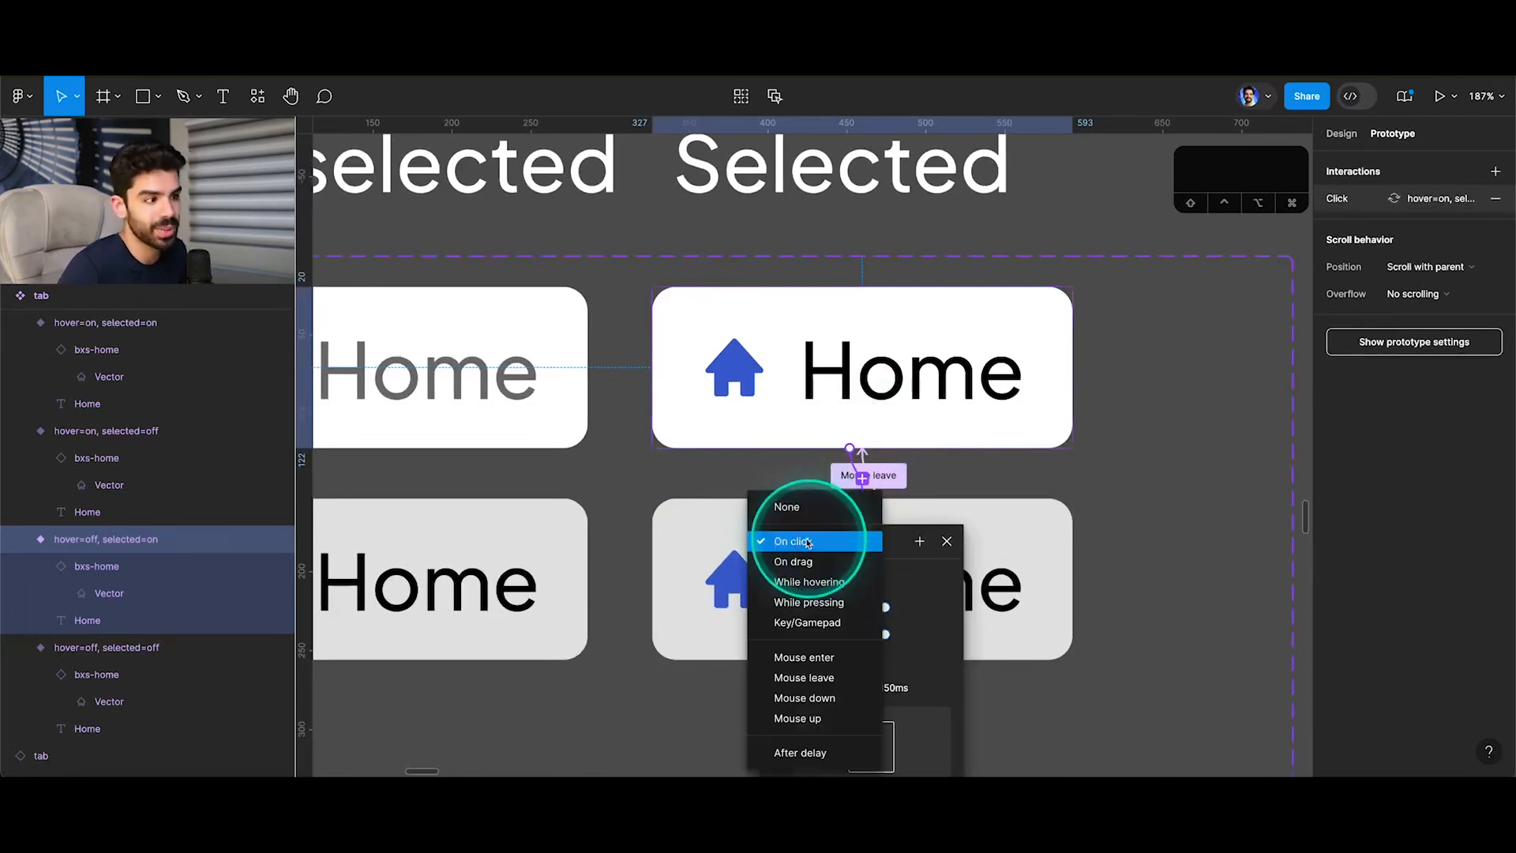
{"action": "left_click", "coordinate": [819, 583]}
{"action": "left_click", "coordinate": [946, 542]}
Test hovering over and clicking the Home tab in the Flow 1 prototype preview.
{"action": "scroll", "coordinate": [966, 496], "scroll_direction": "down", "scroll_amount": 5}
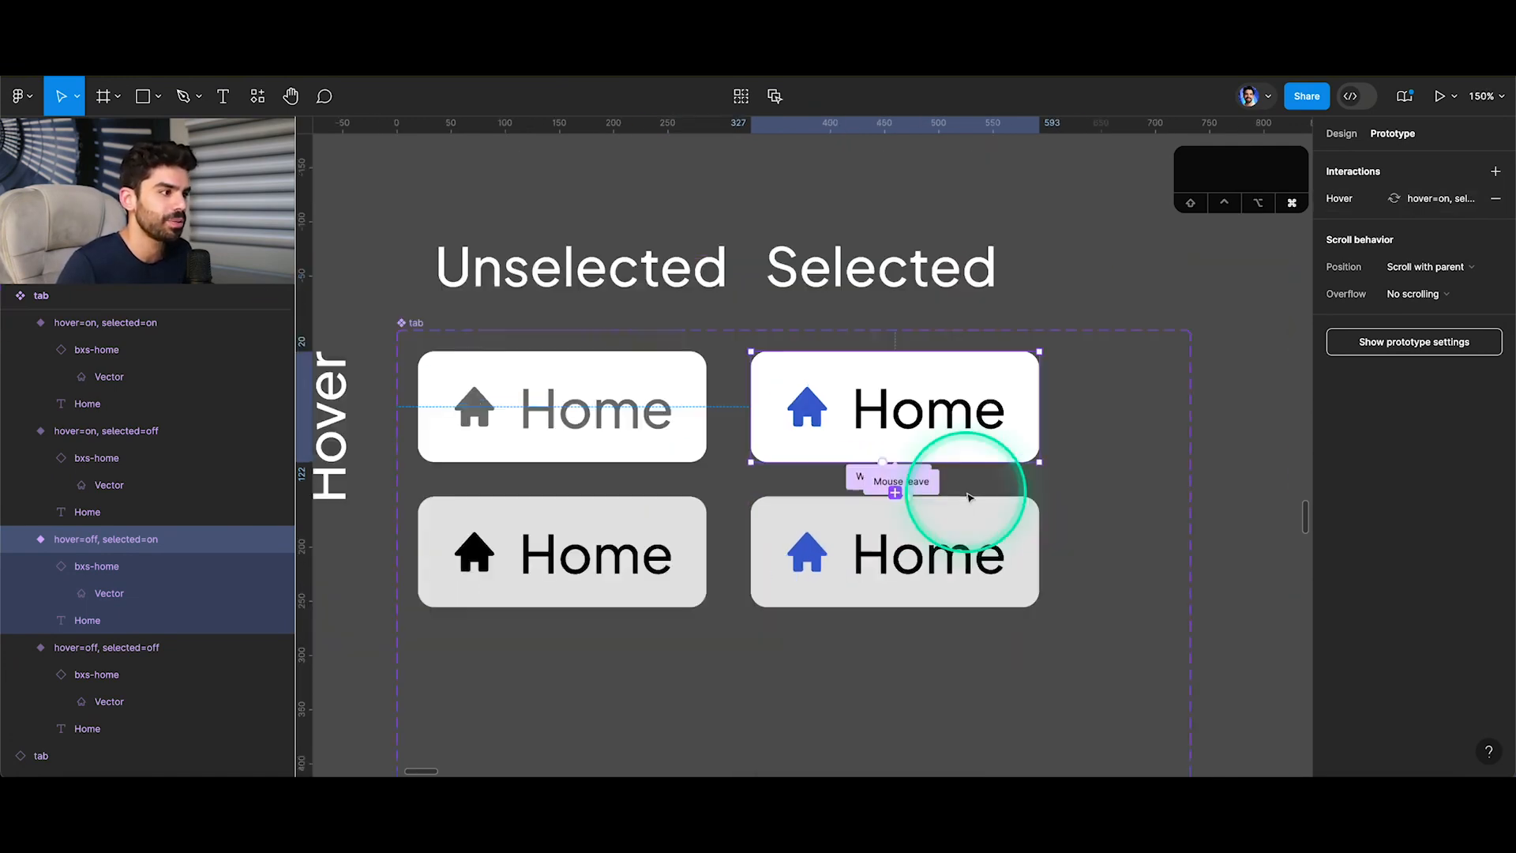
{"action": "left_click", "coordinate": [352, 57]}
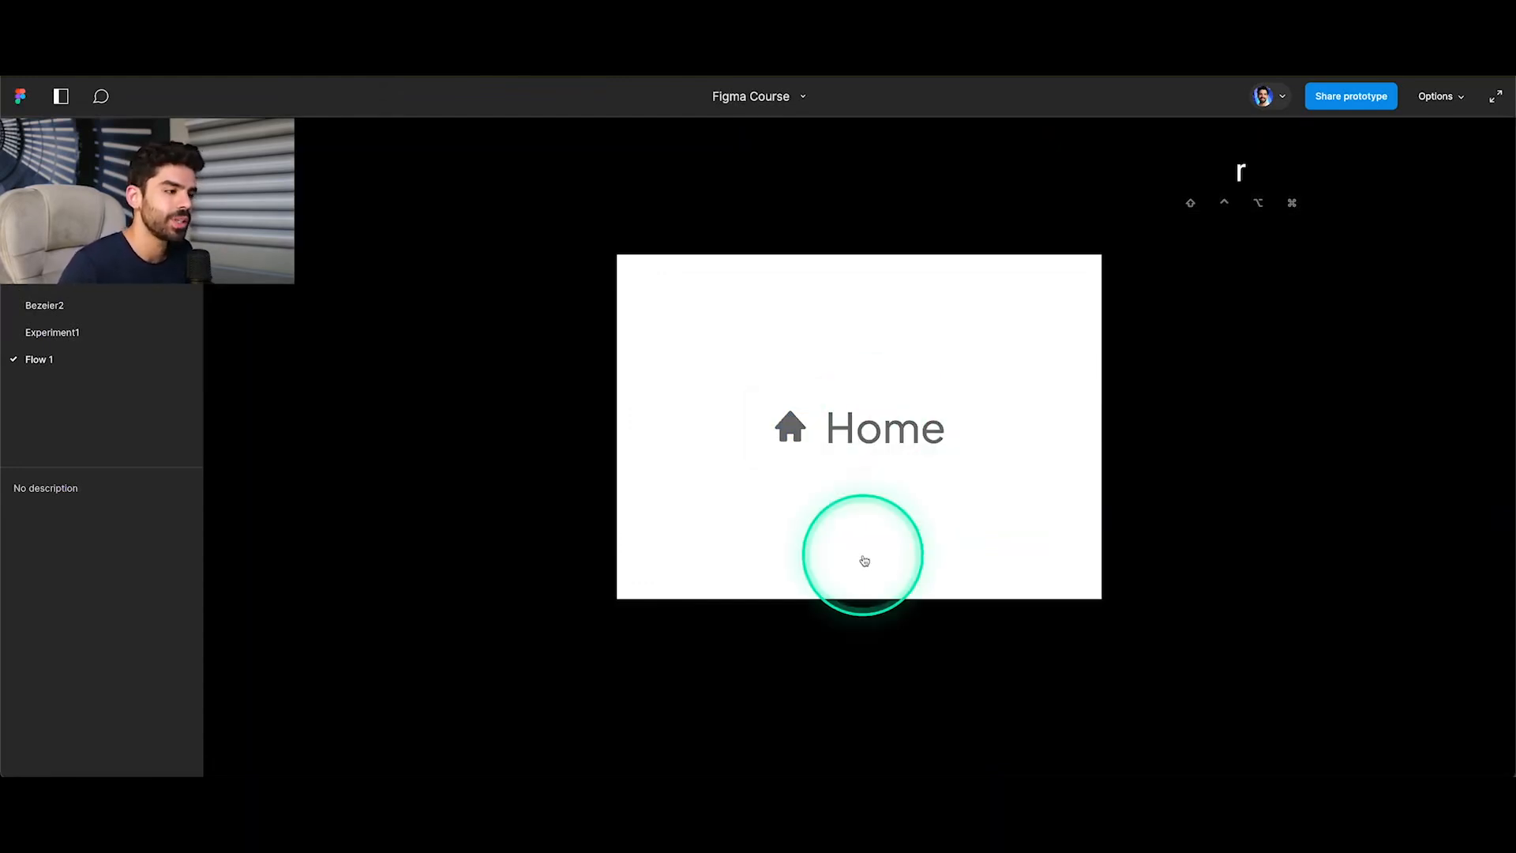
{"action": "left_click", "coordinate": [838, 450]}
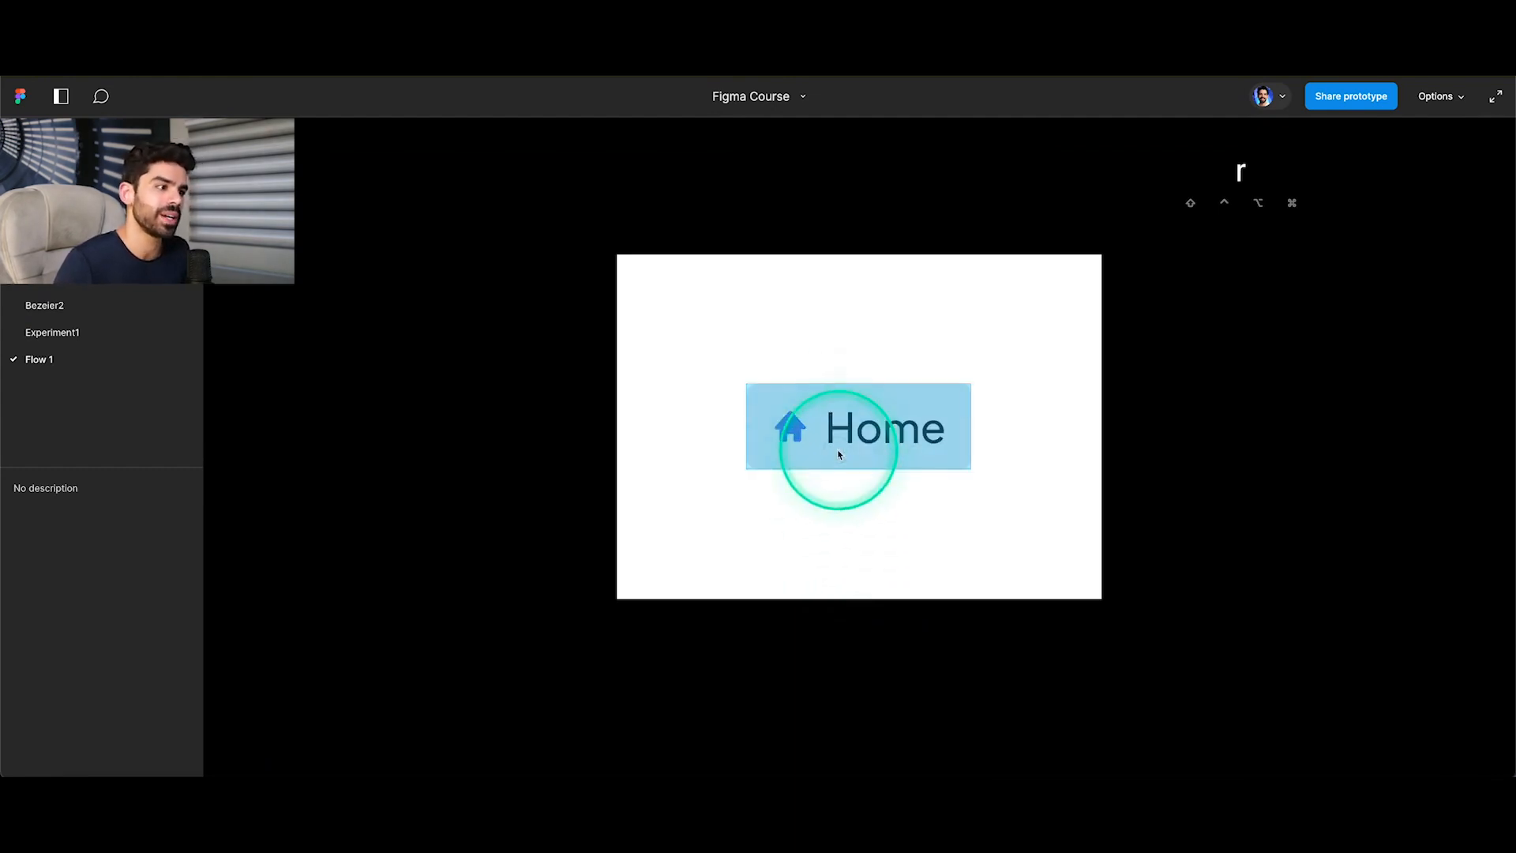
{"action": "left_click", "coordinate": [839, 453]}
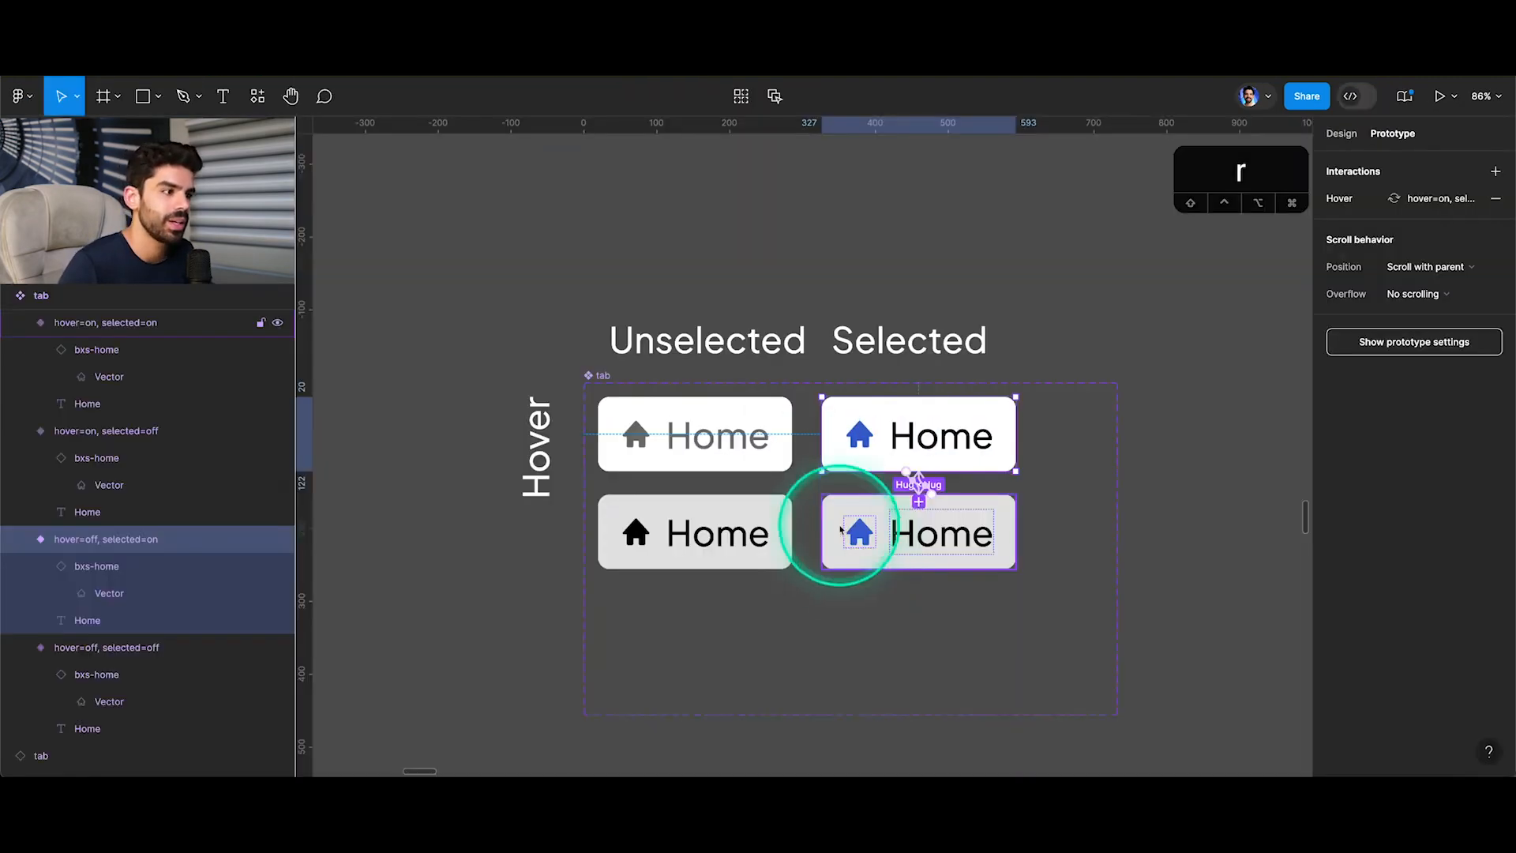
Add an On click interaction that changes the grey selected variant to the grey unselected variant, with Dissolve, Ease out, 150 ms.
{"action": "left_click", "coordinate": [847, 528]}
{"action": "left_click_drag", "start_coordinate": [827, 549], "coordinate": [677, 570]}
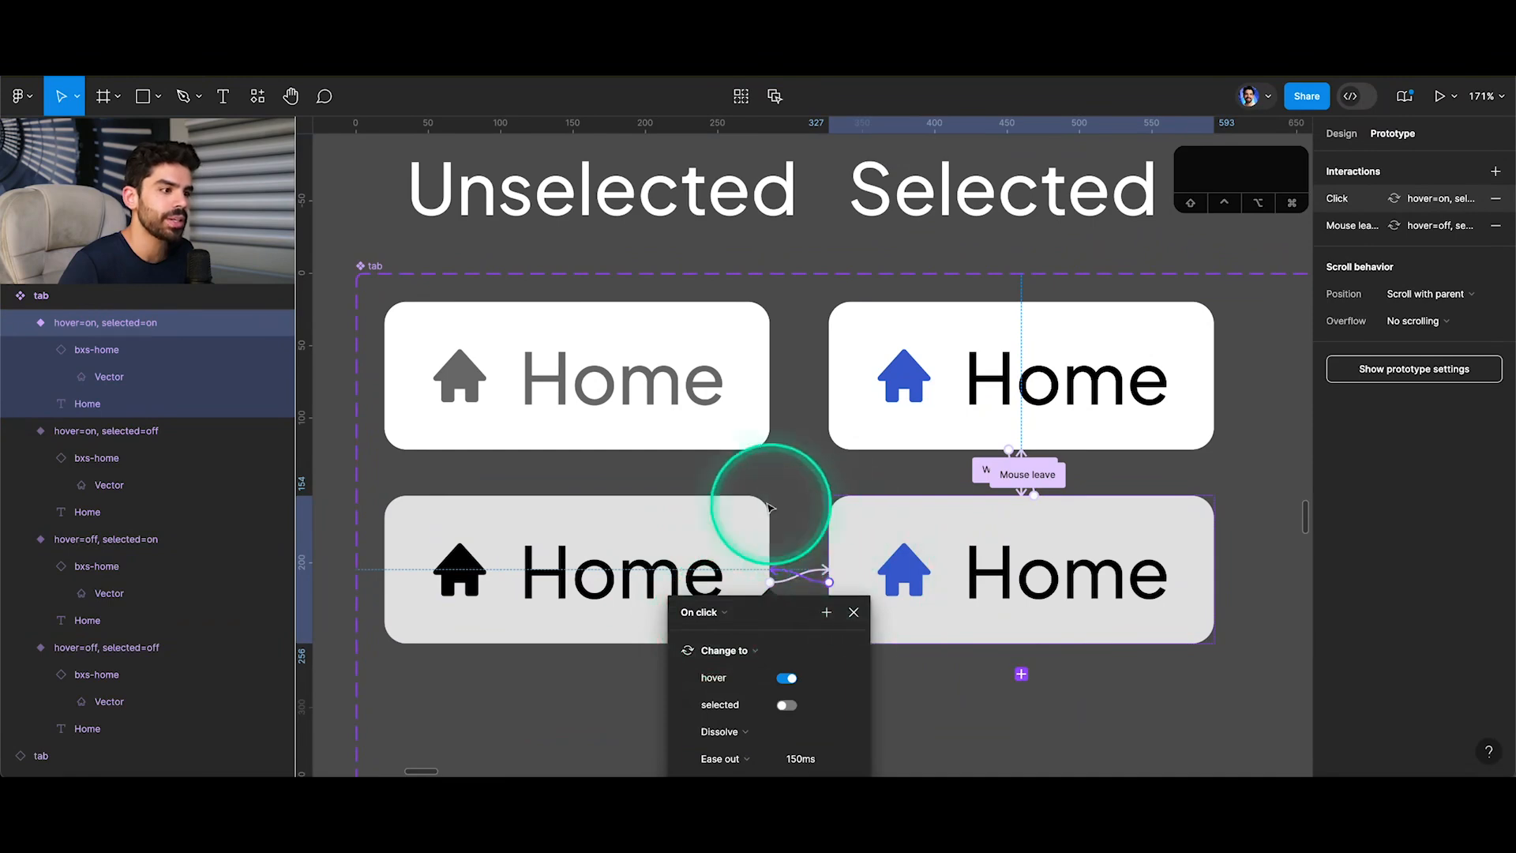
{"action": "scroll", "coordinate": [716, 519], "scroll_direction": "left", "scroll_amount": 3}
{"action": "scroll", "coordinate": [715, 522], "scroll_direction": "down", "scroll_amount": 2}
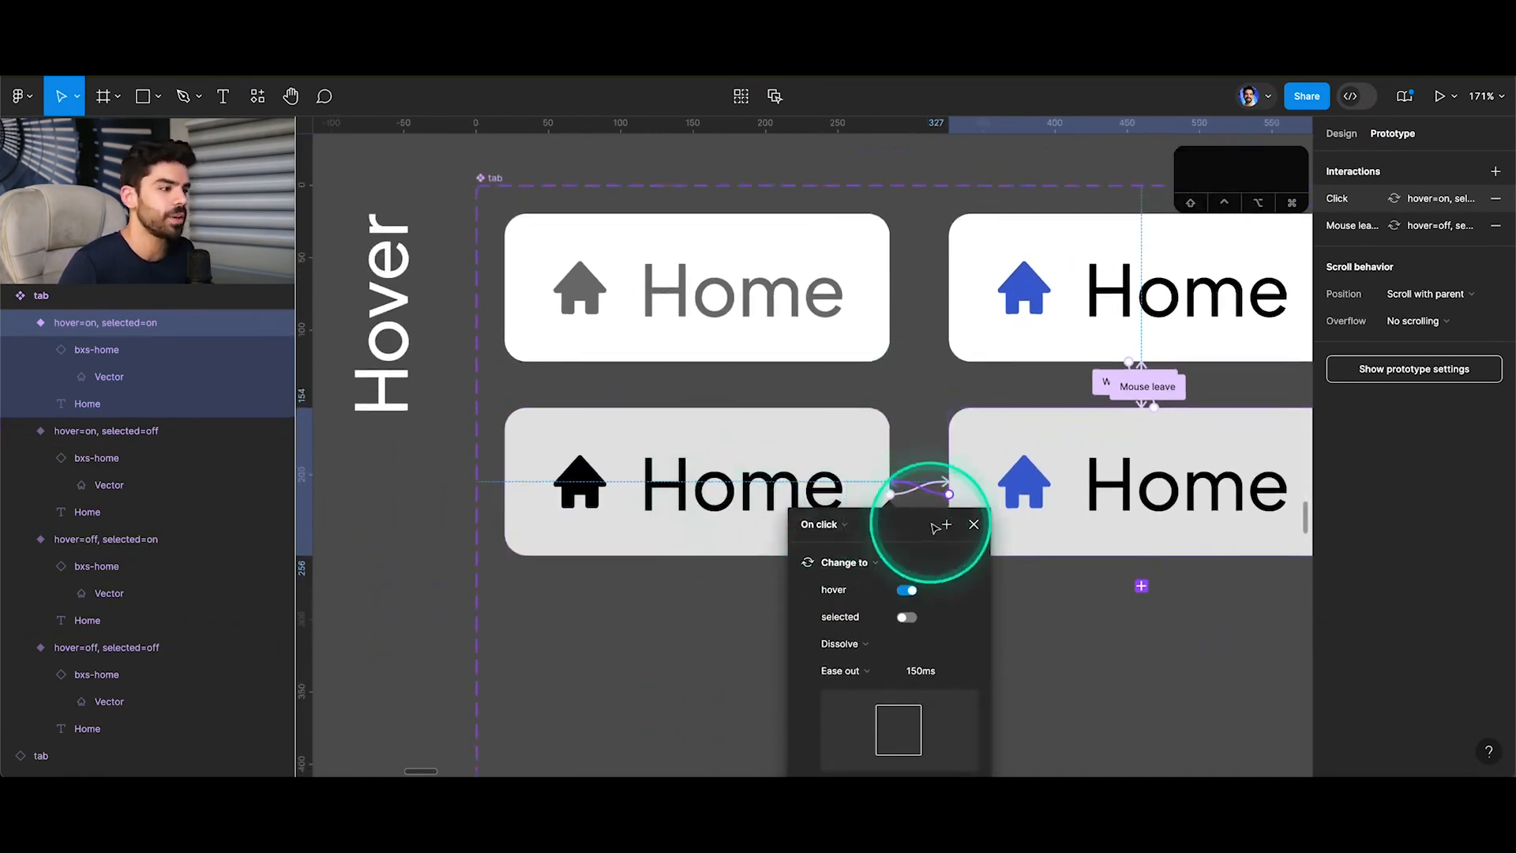
{"action": "left_click", "coordinate": [974, 528]}
Test toggling the Home tab between selected and unselected in the prototype preview.
{"action": "left_click", "coordinate": [920, 454]}
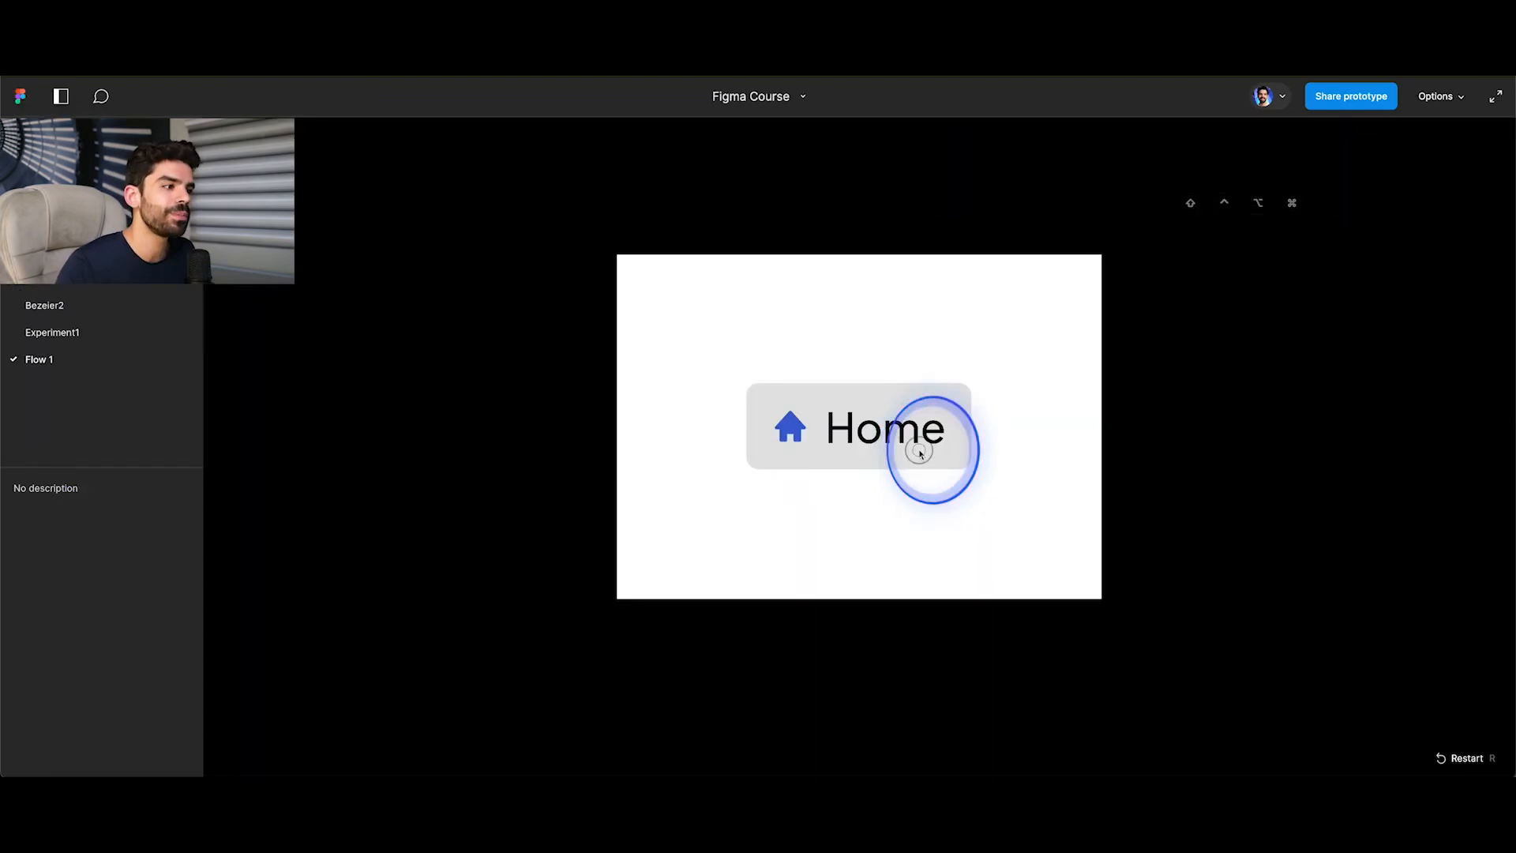
{"action": "left_click", "coordinate": [879, 413]}
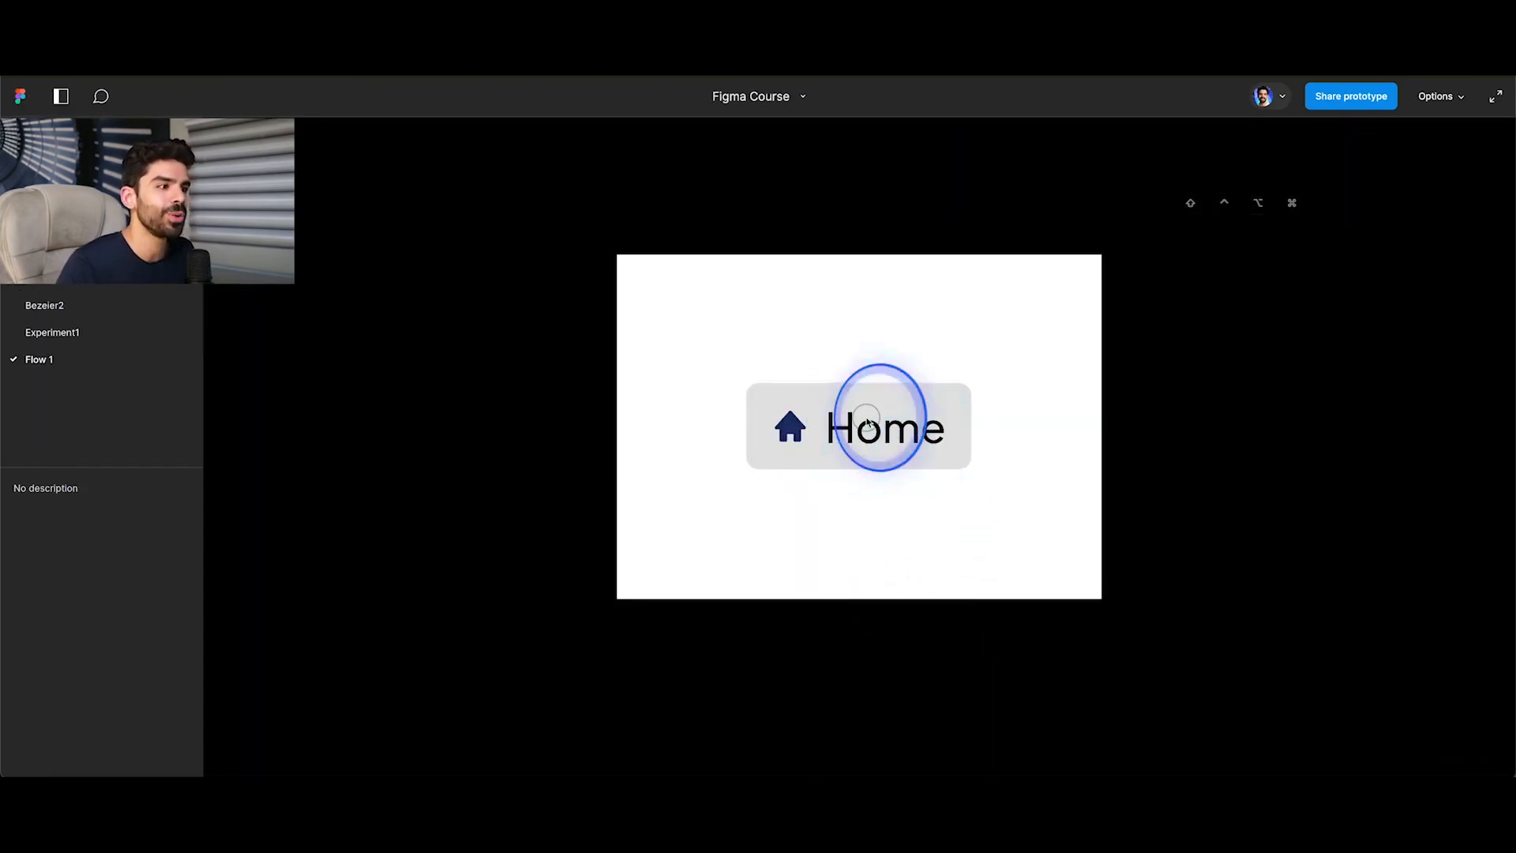
{"action": "left_click", "coordinate": [802, 438]}
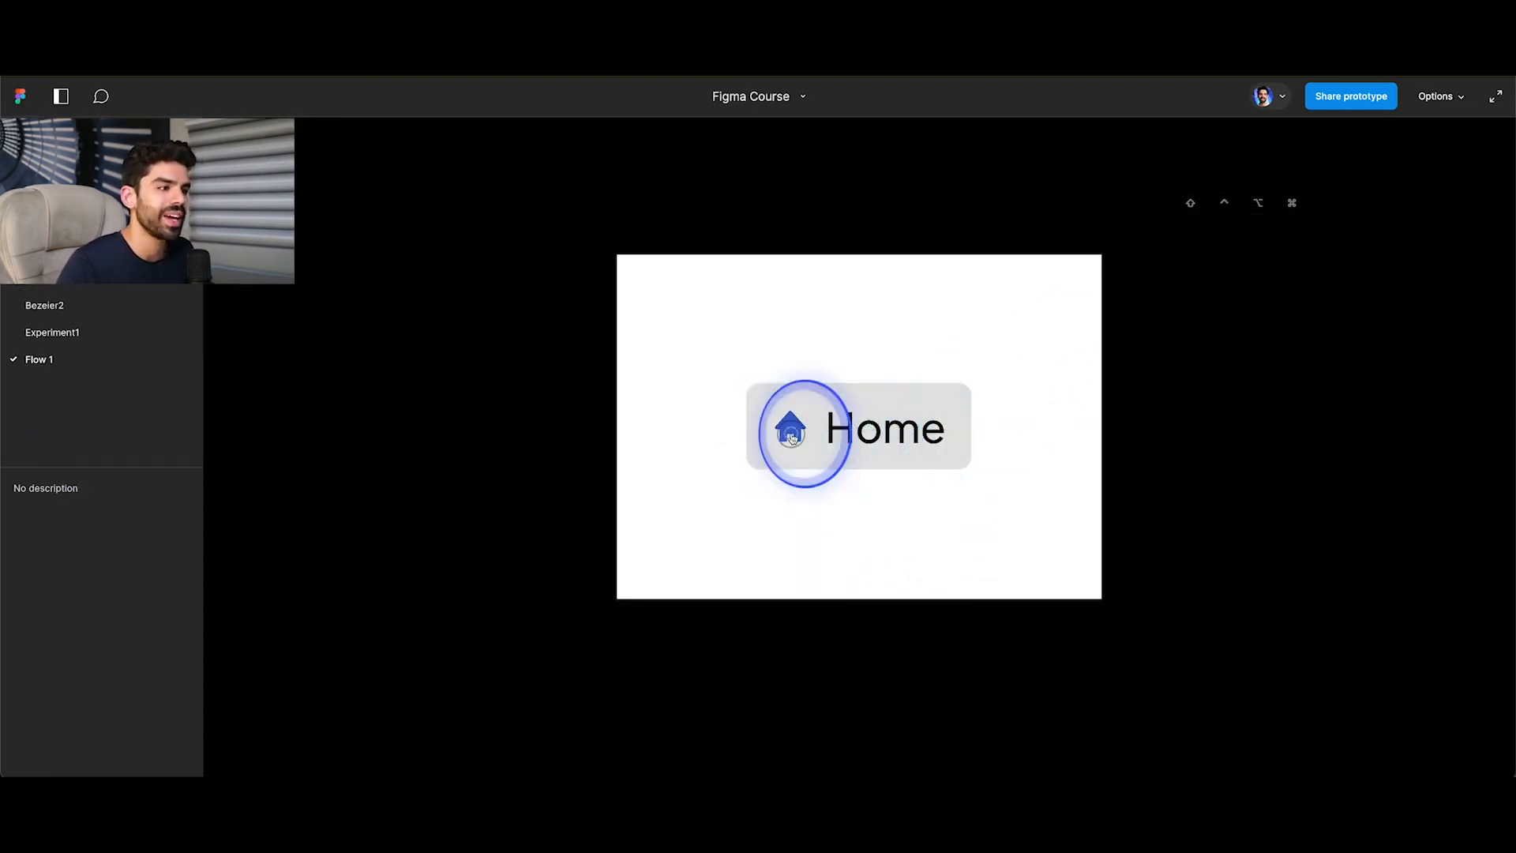
{"action": "left_click", "coordinate": [828, 413]}
{"action": "left_click", "coordinate": [875, 428]}
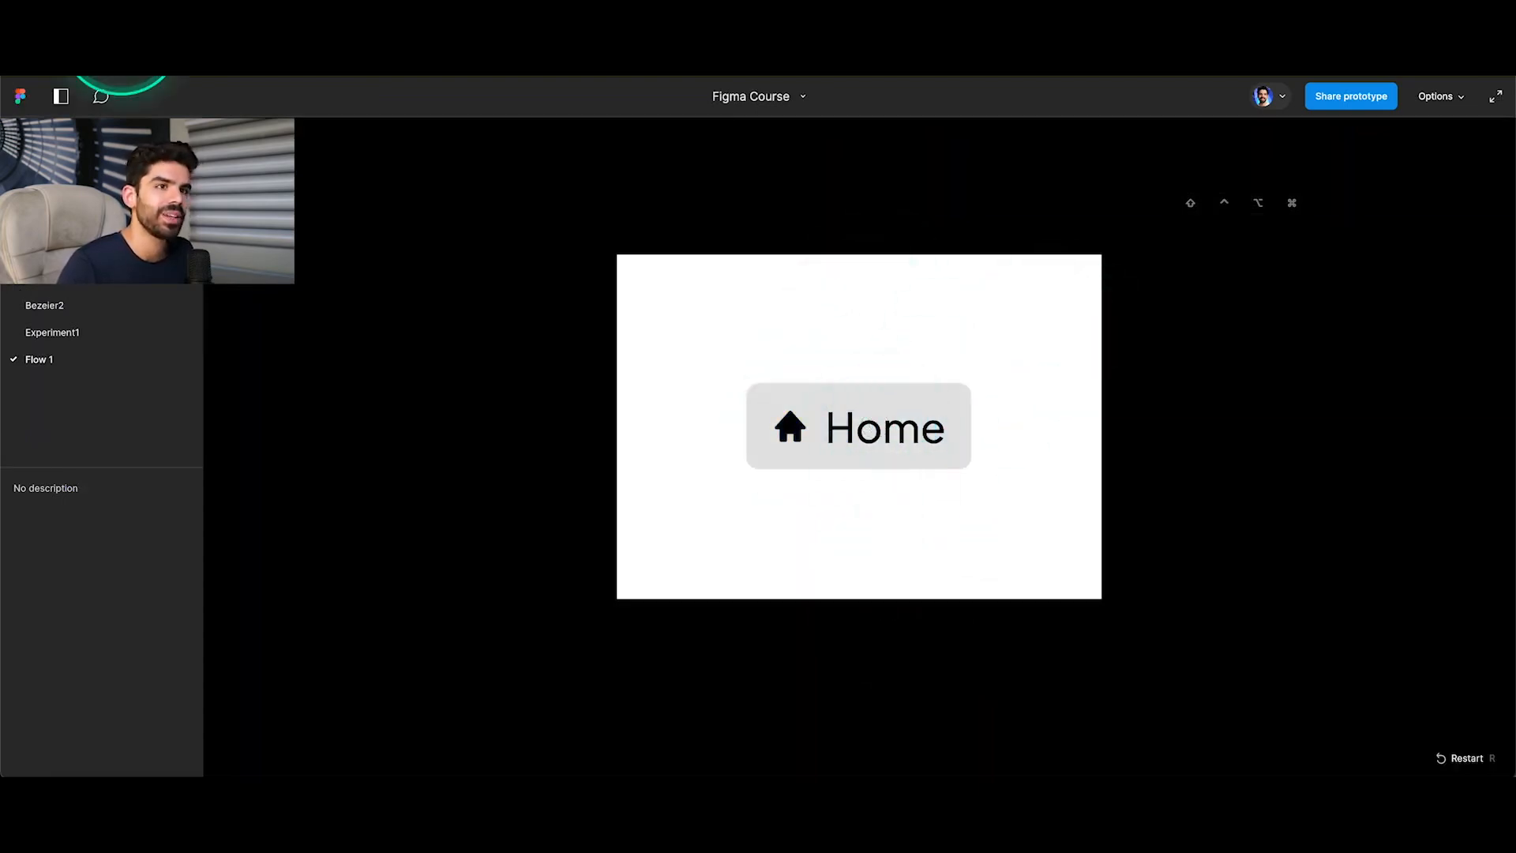
Add a Mouse leave interaction that changes the grey unselected variant to the white unselected variant, with Smart animate, Ease out, 150 ms.
{"action": "left_click", "coordinate": [120, 36]}
{"action": "left_click", "coordinate": [807, 475]}
{"action": "scroll", "coordinate": [729, 427], "scroll_direction": "up", "scroll_amount": 1}
{"action": "scroll", "coordinate": [730, 427], "scroll_direction": "left", "scroll_amount": 1}
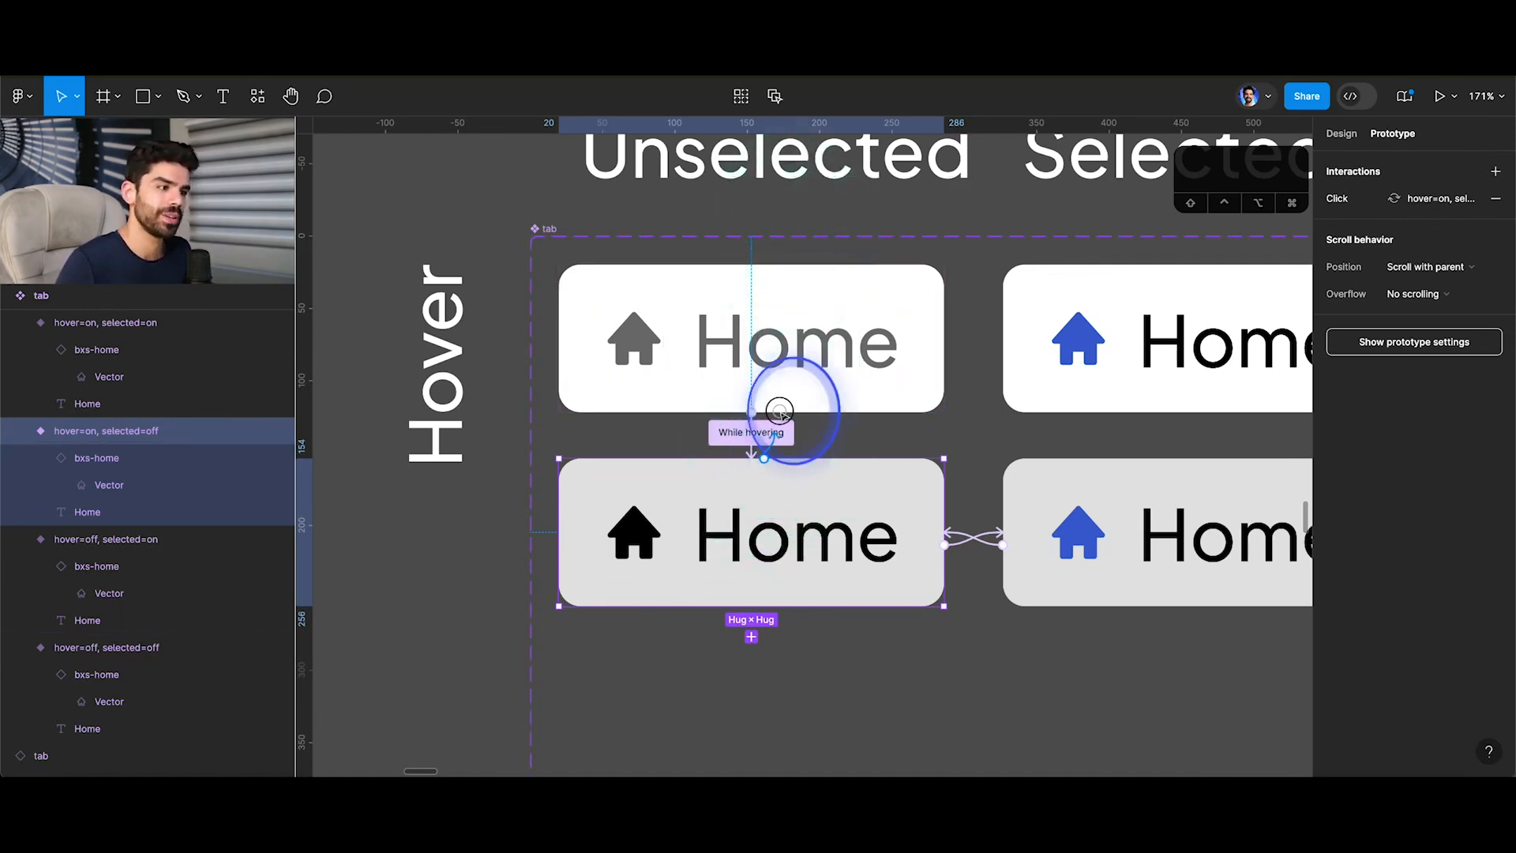
{"action": "left_click_drag", "start_coordinate": [779, 410], "coordinate": [775, 355]}
{"action": "left_click", "coordinate": [691, 454]}
{"action": "left_click", "coordinate": [677, 573]}
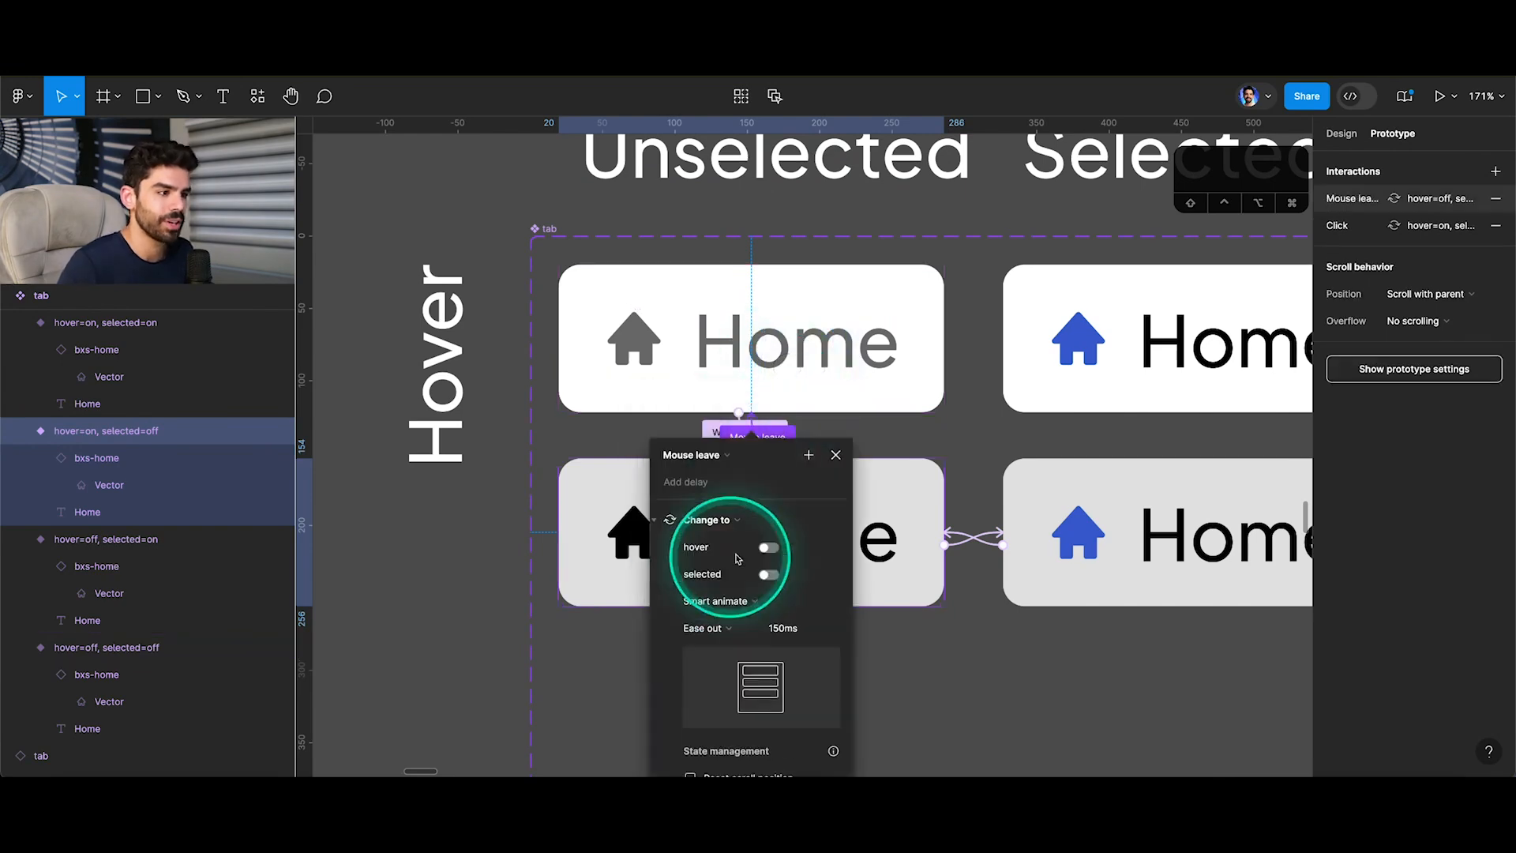
{"action": "left_click", "coordinate": [835, 455]}
{"action": "left_click", "coordinate": [790, 363]}
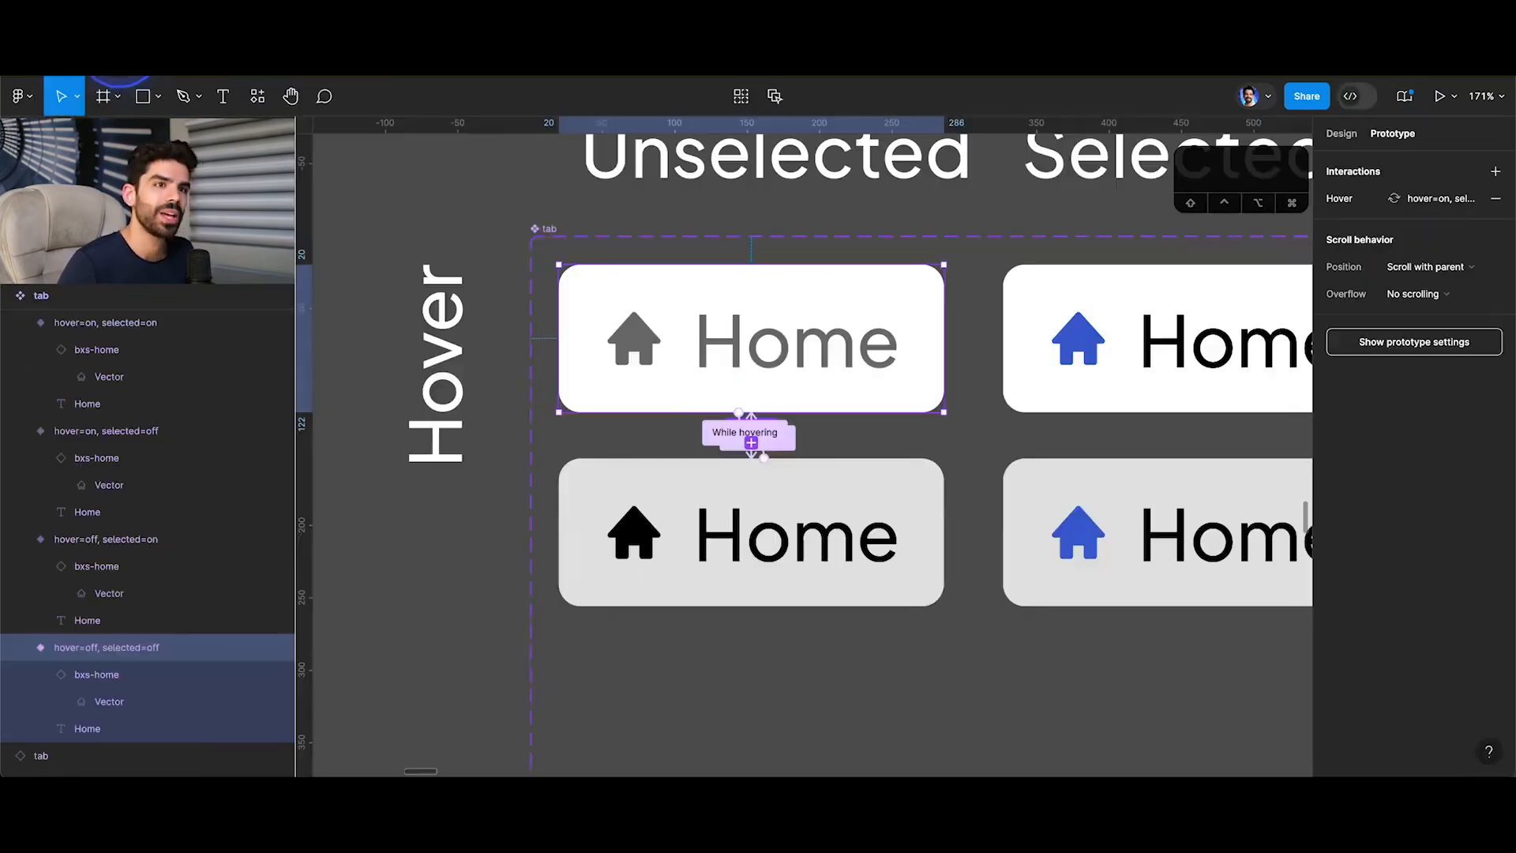
Duplicate the Home tab instance in the trial frame to build a vertical stack of three.
{"action": "scroll", "coordinate": [745, 329], "scroll_direction": "down", "scroll_amount": 5}
{"action": "scroll", "coordinate": [870, 552], "scroll_direction": "up", "scroll_amount": 5}
{"action": "left_click", "coordinate": [939, 564]}
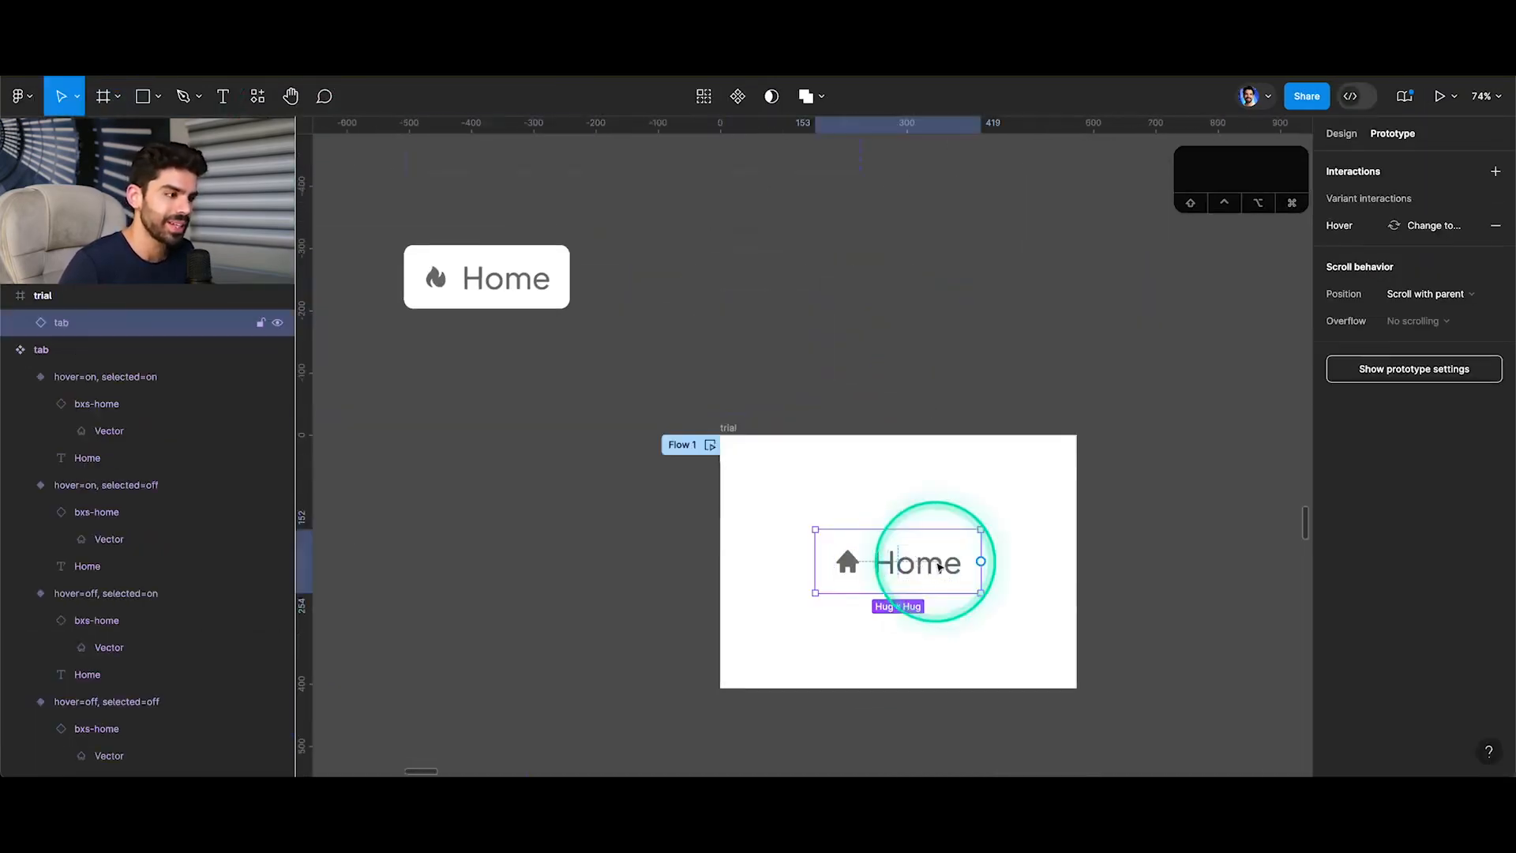
{"action": "left_click_drag", "start_coordinate": [939, 563], "coordinate": [893, 643]}
Wrap the three Home tabs in an auto layout frame and centre it vertically in the trial frame.
{"action": "left_click", "coordinate": [899, 493]}
{"action": "left_click", "coordinate": [903, 573], "text": "shift"}
{"action": "left_click", "coordinate": [905, 630], "text": "shift"}
{"action": "key", "text": "shift+a"}
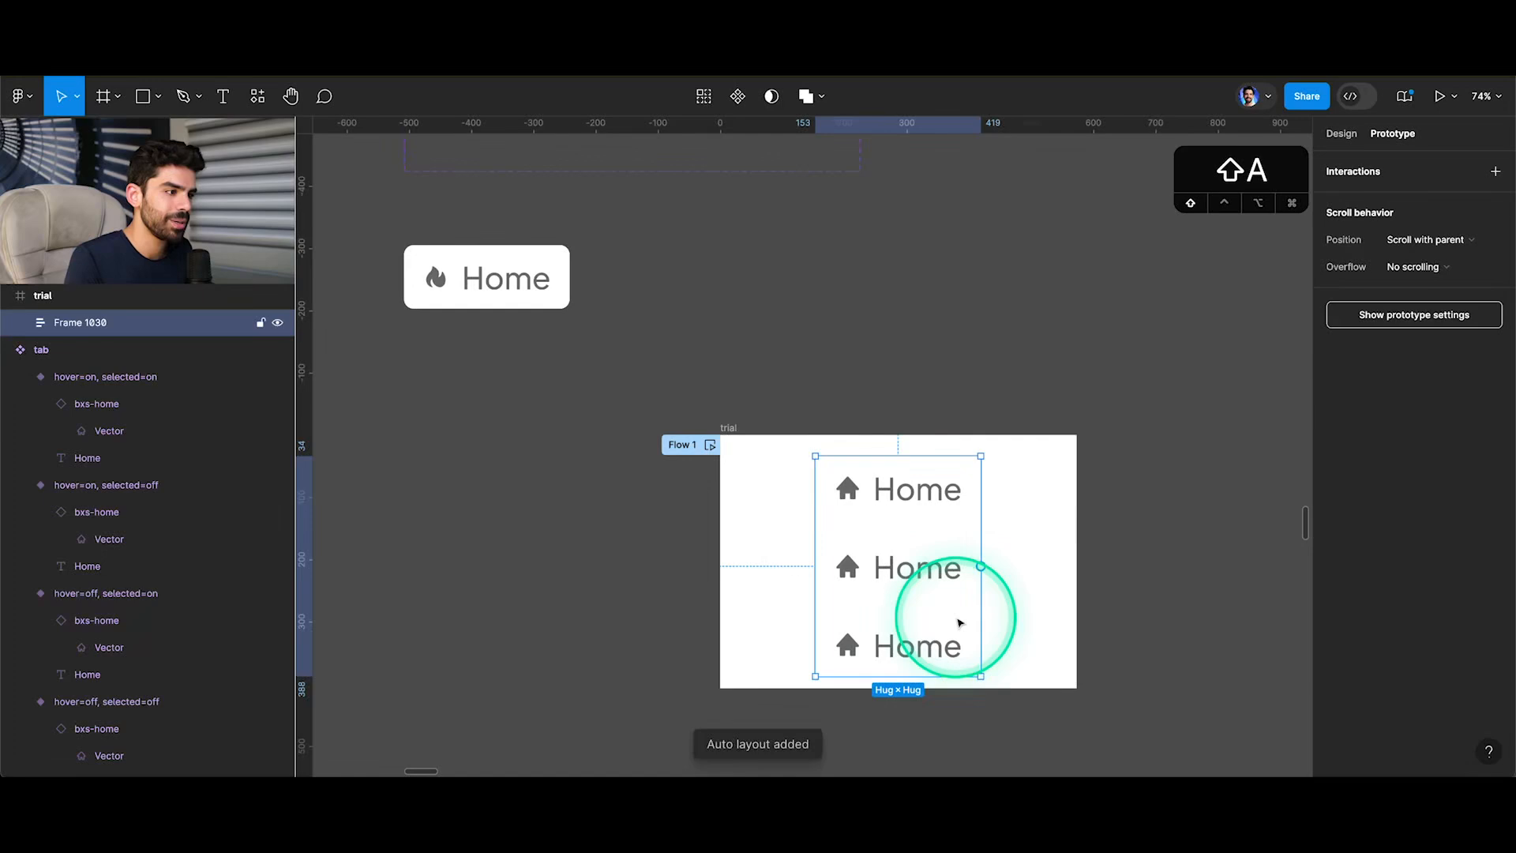
{"action": "key", "text": "alt+v"}
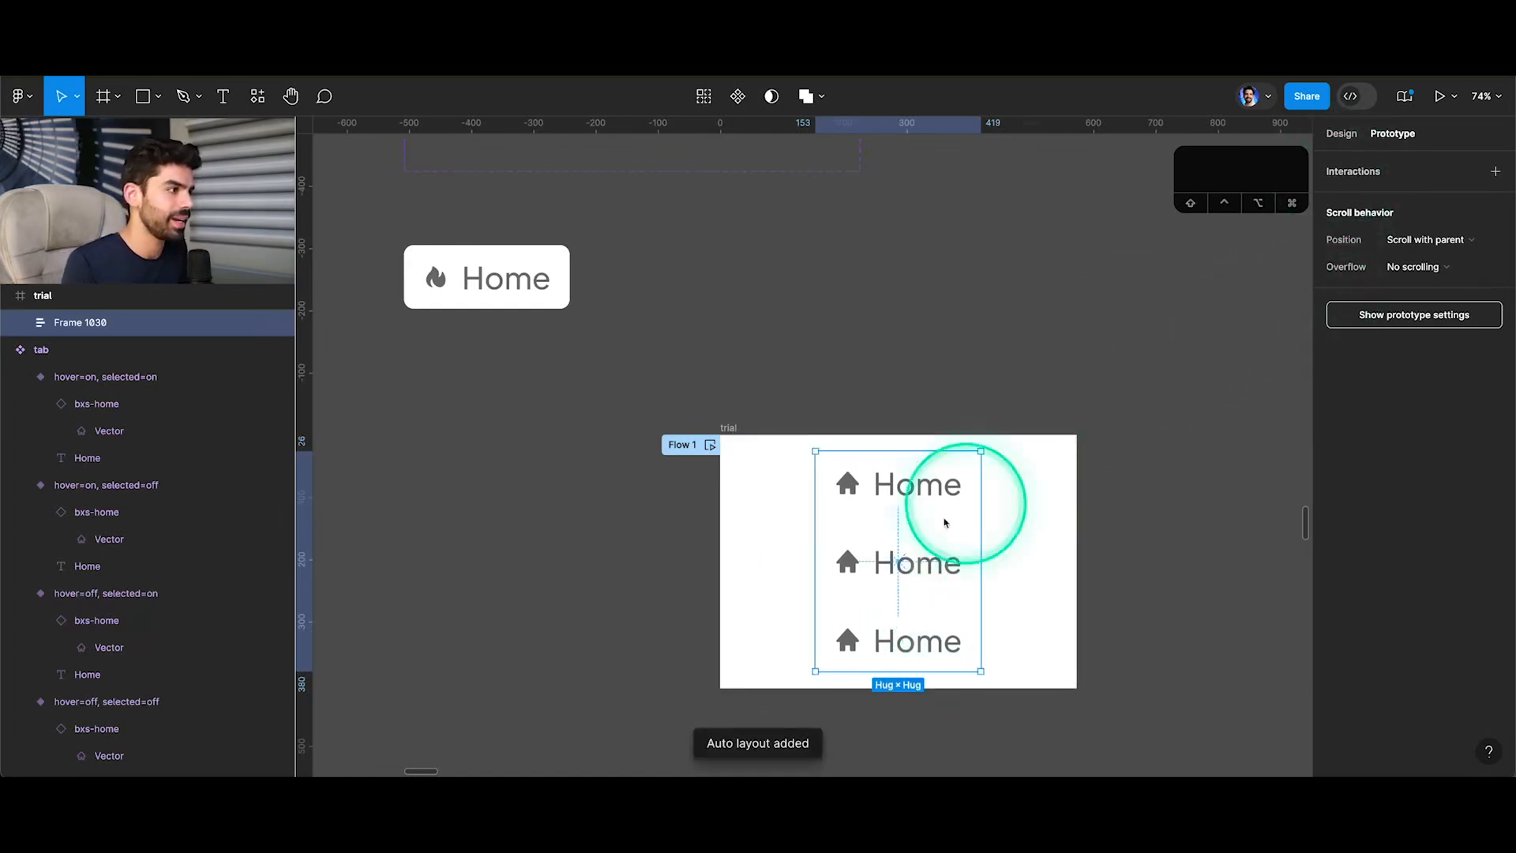
Change the trial frame's fill from white to the muted beige D7D8C7.
{"action": "left_click", "coordinate": [943, 522]}
{"action": "left_click", "coordinate": [1341, 134]}
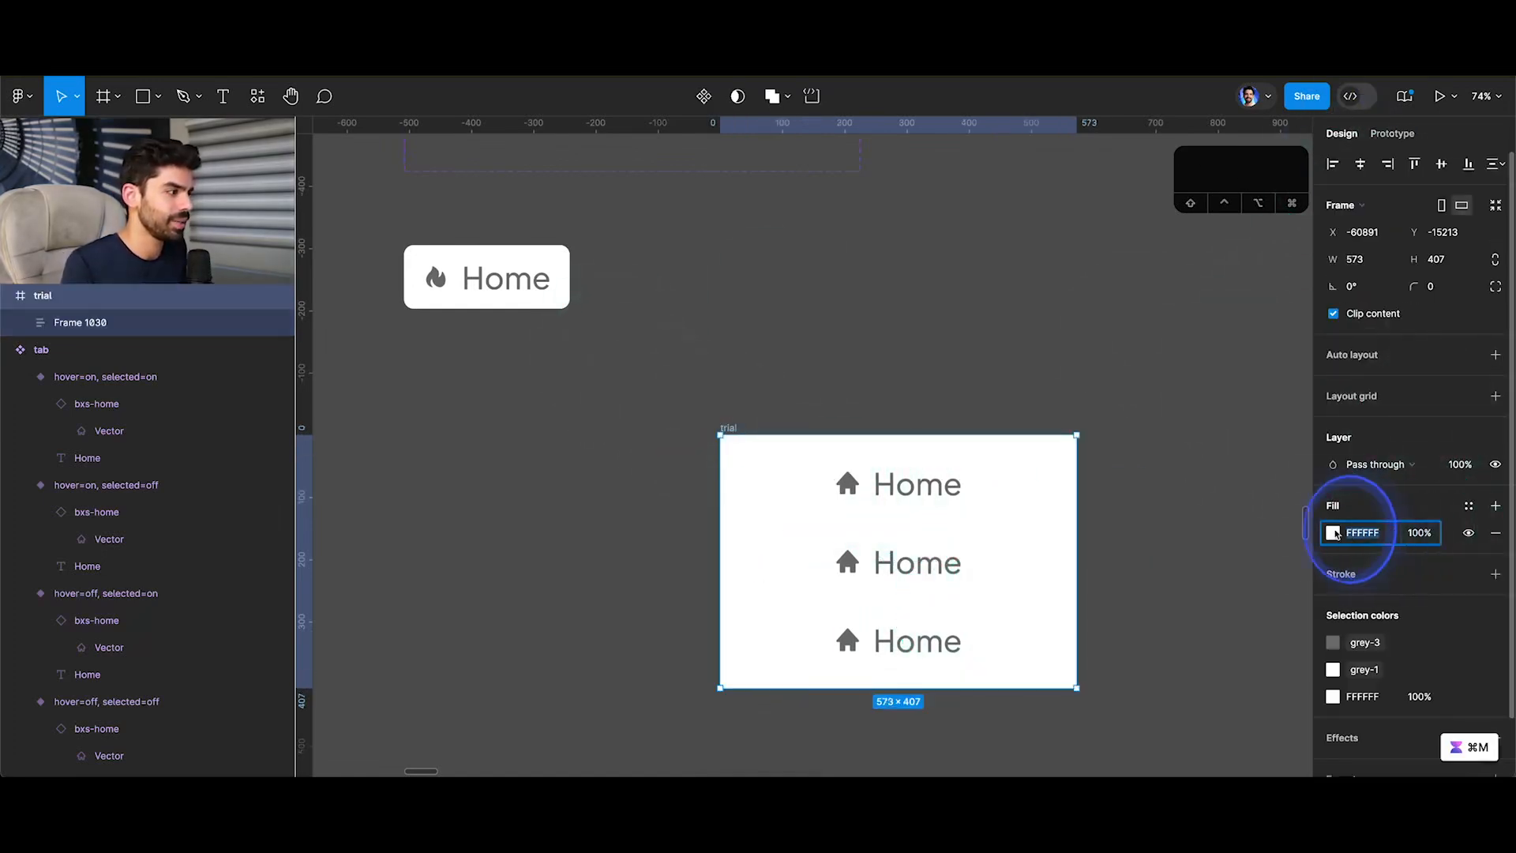
{"action": "left_click", "coordinate": [1332, 532]}
{"action": "left_click", "coordinate": [1252, 563]}
{"action": "left_click", "coordinate": [1218, 433]}
{"action": "left_click_drag", "start_coordinate": [1218, 433], "coordinate": [1125, 376]}
{"action": "left_click", "coordinate": [1181, 563]}
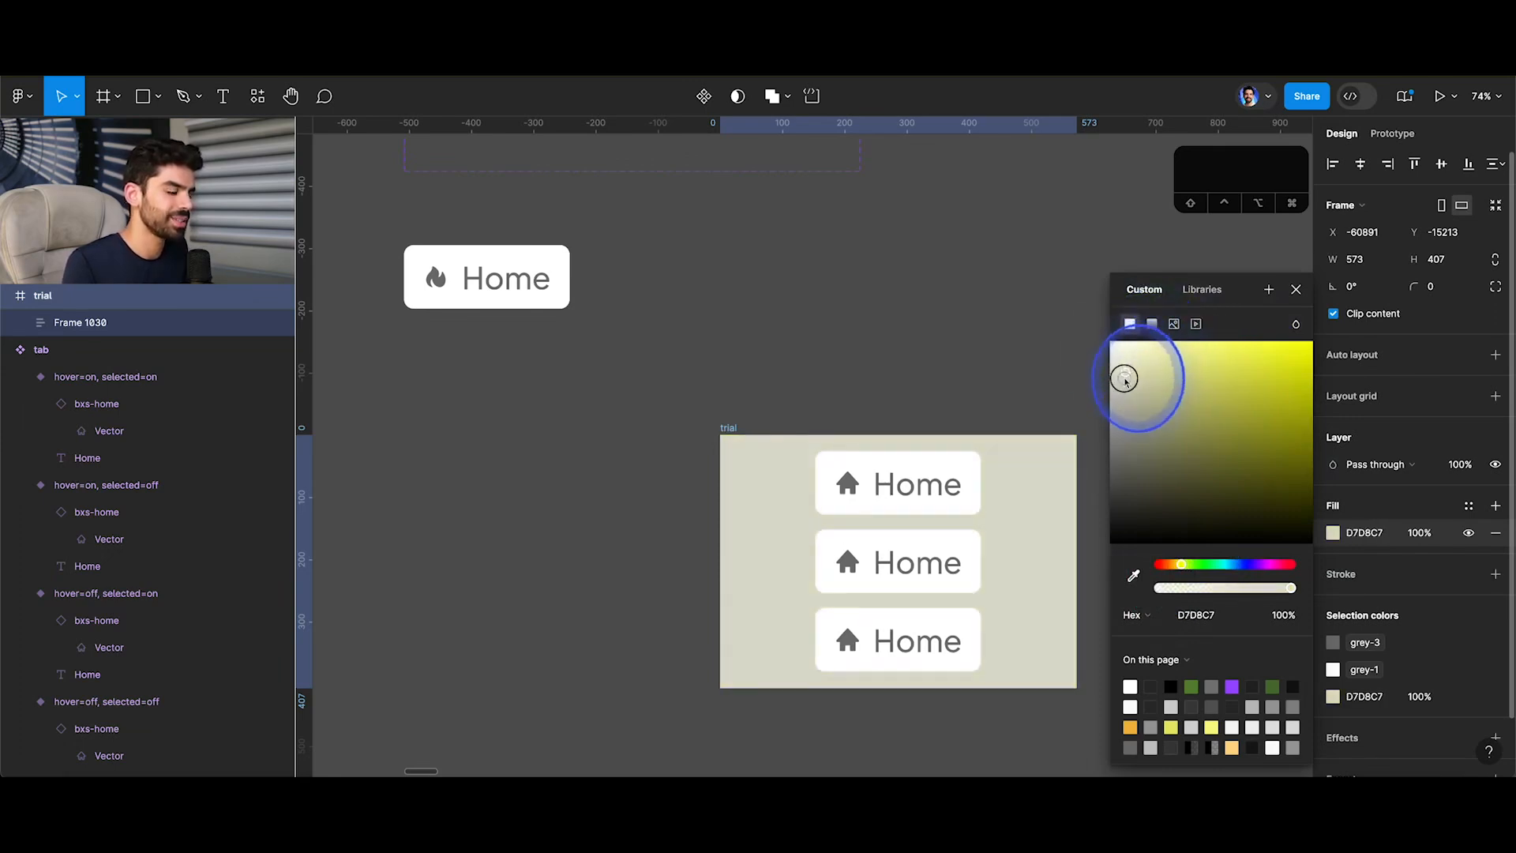
{"action": "left_click", "coordinate": [1296, 289]}
Set the vertical gap between the tabs in the auto layout frame to 5.
{"action": "left_click", "coordinate": [951, 560]}
{"action": "key", "text": "shift+2"}
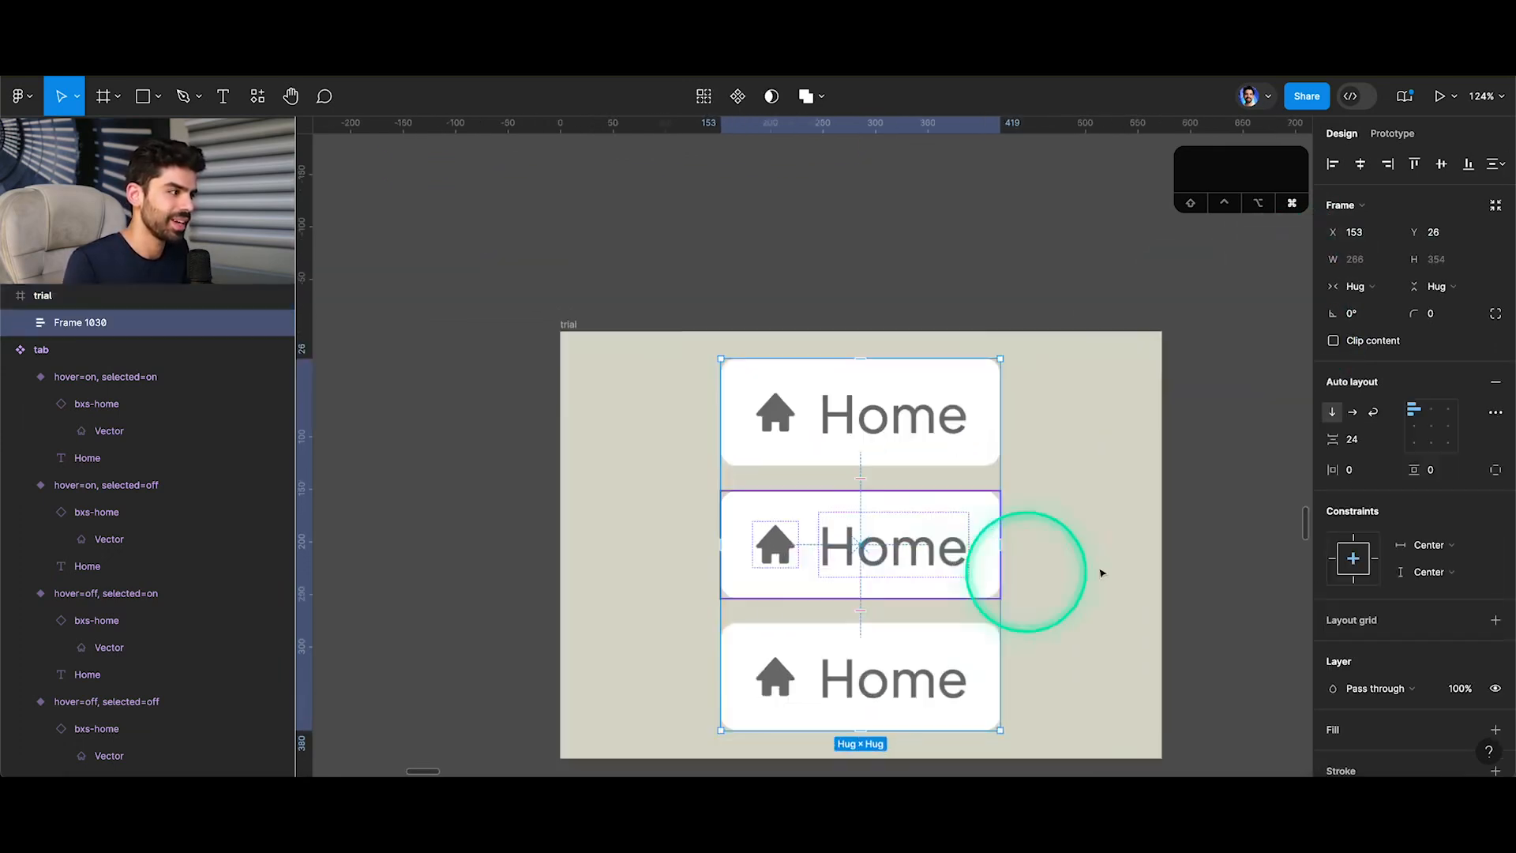
{"action": "left_click", "coordinate": [1371, 441]}
{"action": "key", "text": "Return"}
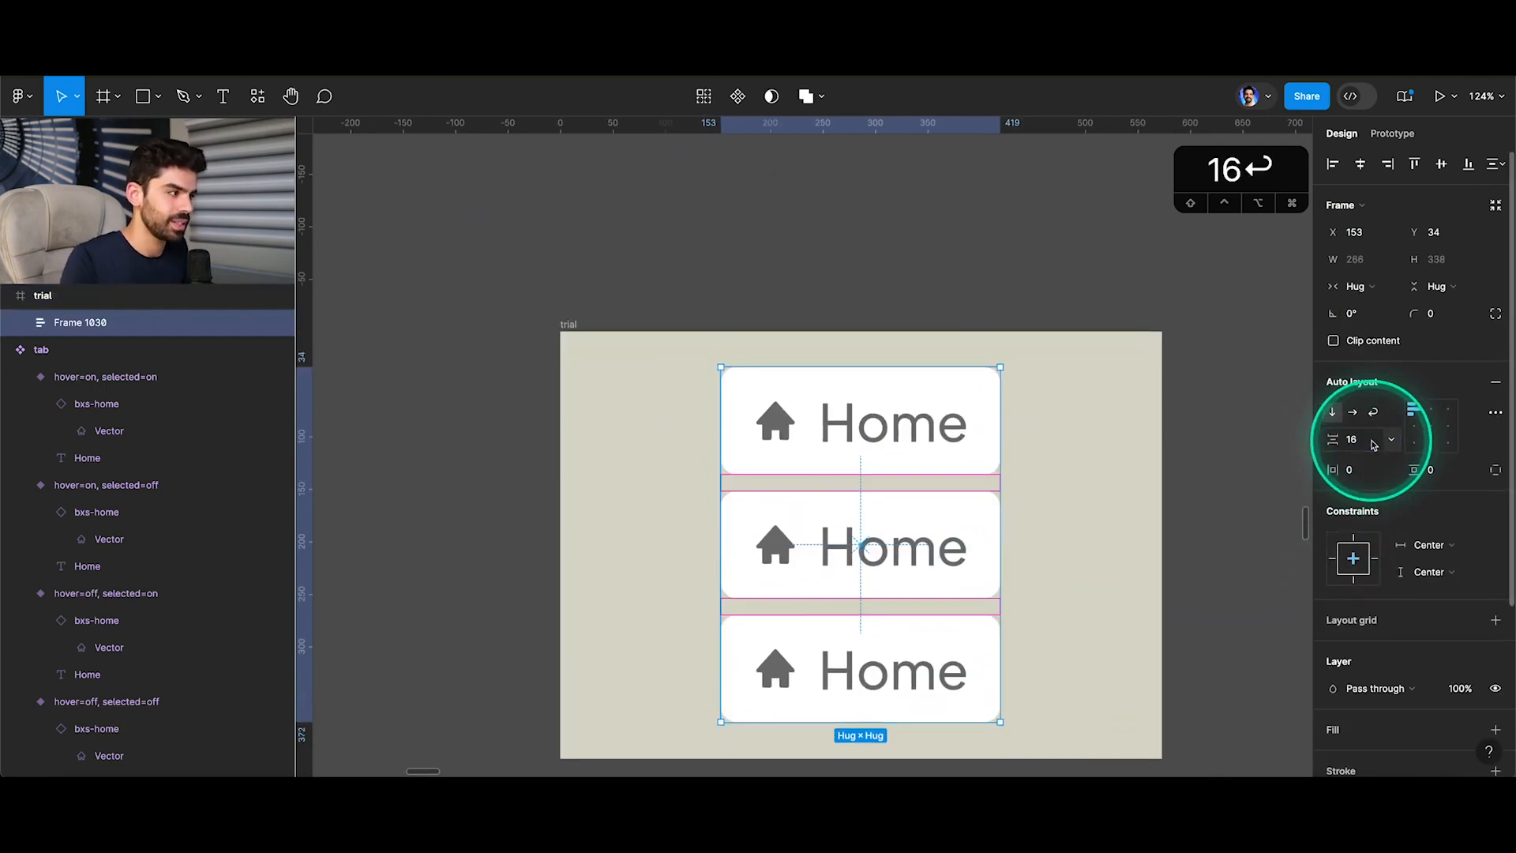
{"action": "type", "text": "5"}
{"action": "key", "text": "Return"}
{"action": "left_click", "coordinate": [1121, 499]}
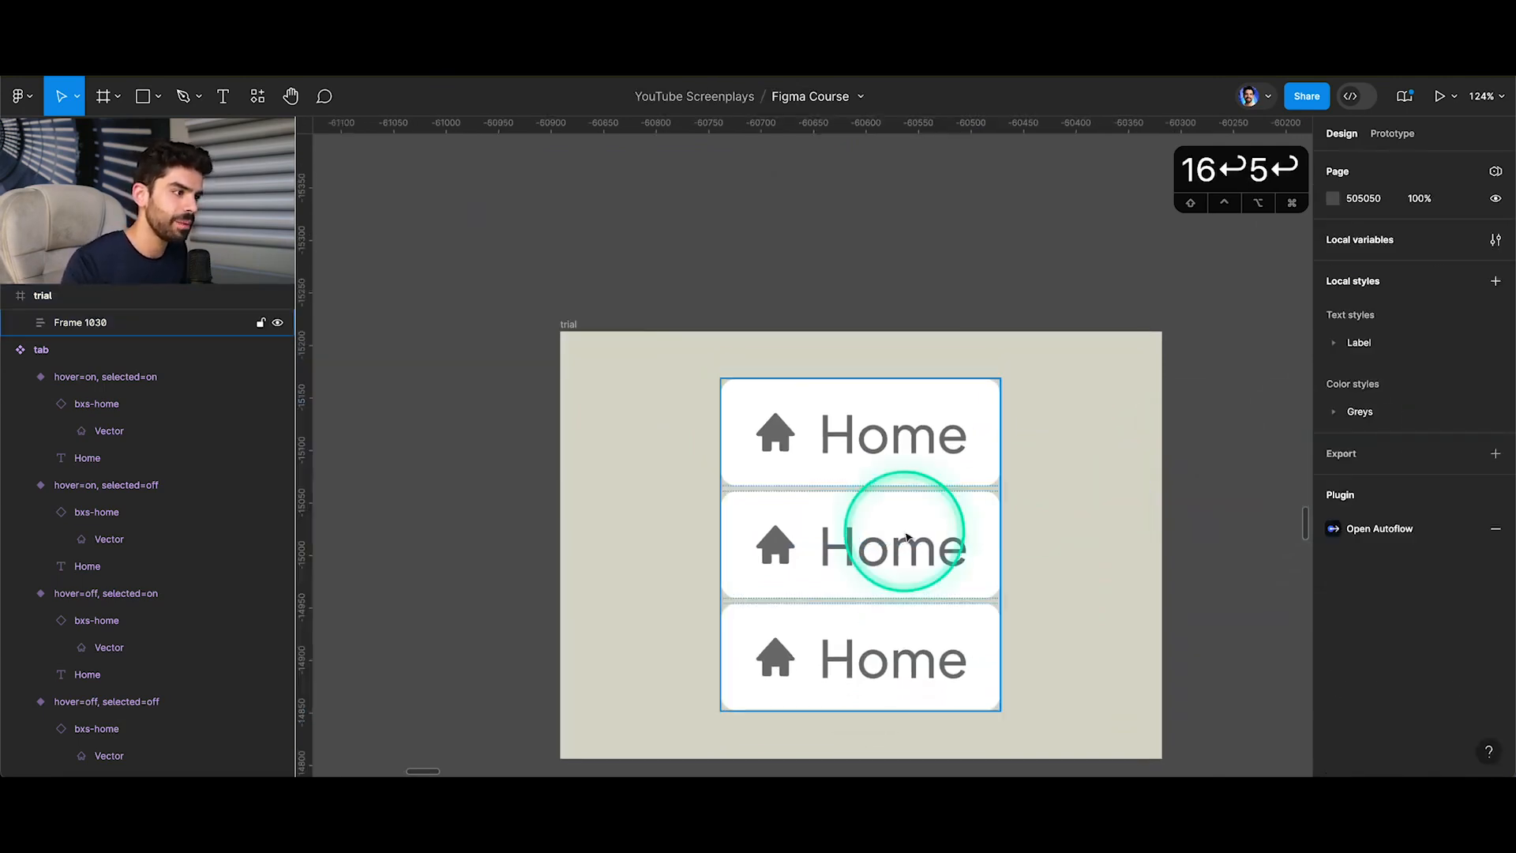
Fill the auto layout frame around the three tabs with the grey-1 library colour.
{"action": "left_click", "coordinate": [907, 537]}
{"action": "scroll", "coordinate": [1413, 640], "scroll_direction": "down", "scroll_amount": 1}
{"action": "left_click", "coordinate": [1489, 666]}
{"action": "left_click", "coordinate": [1468, 660]}
{"action": "type", "text": "gre"}
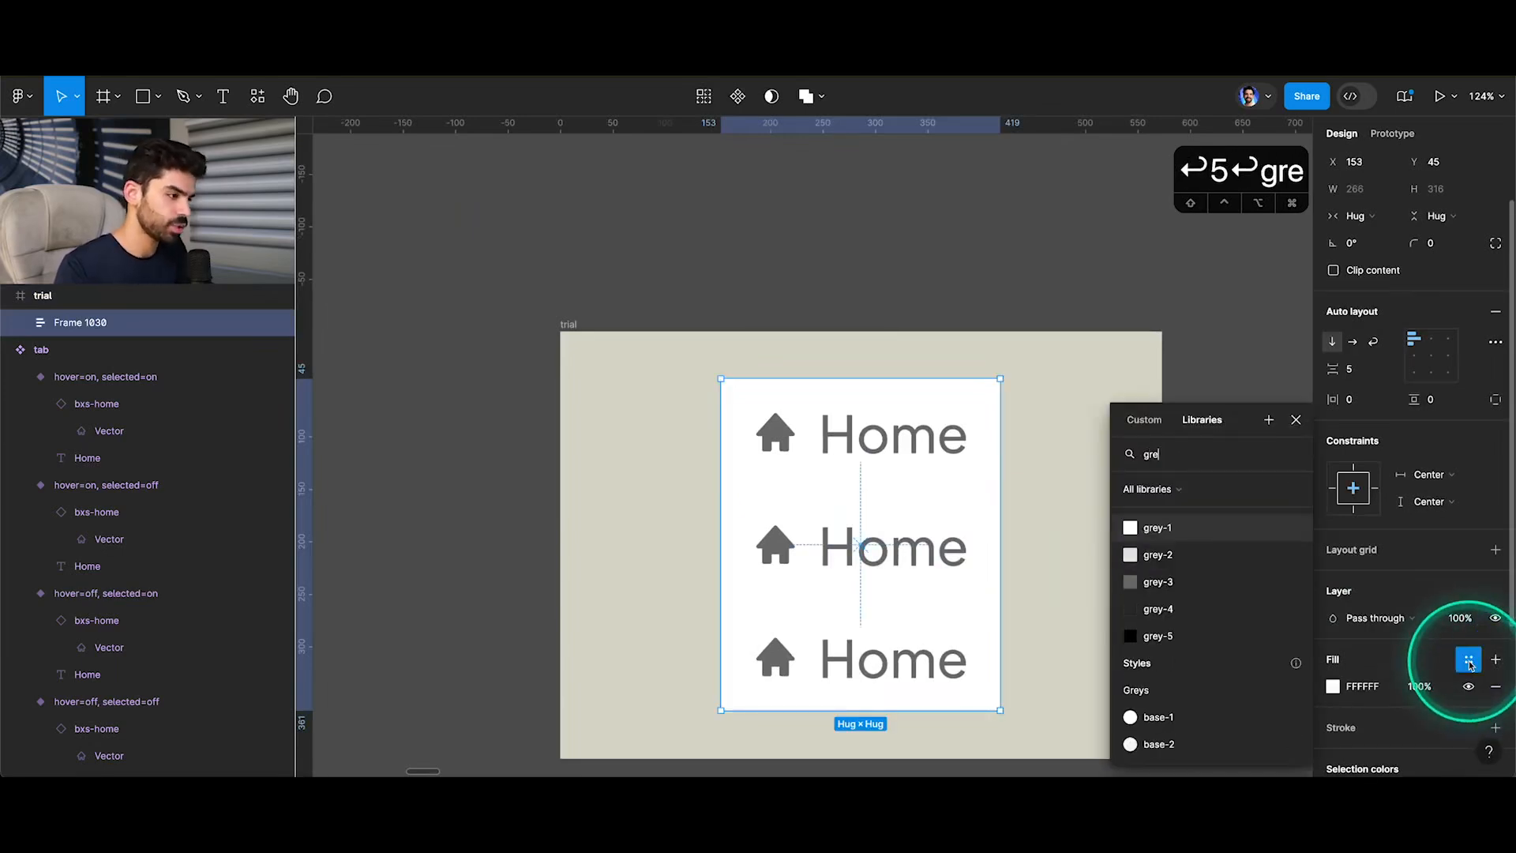
{"action": "left_click", "coordinate": [1164, 538]}
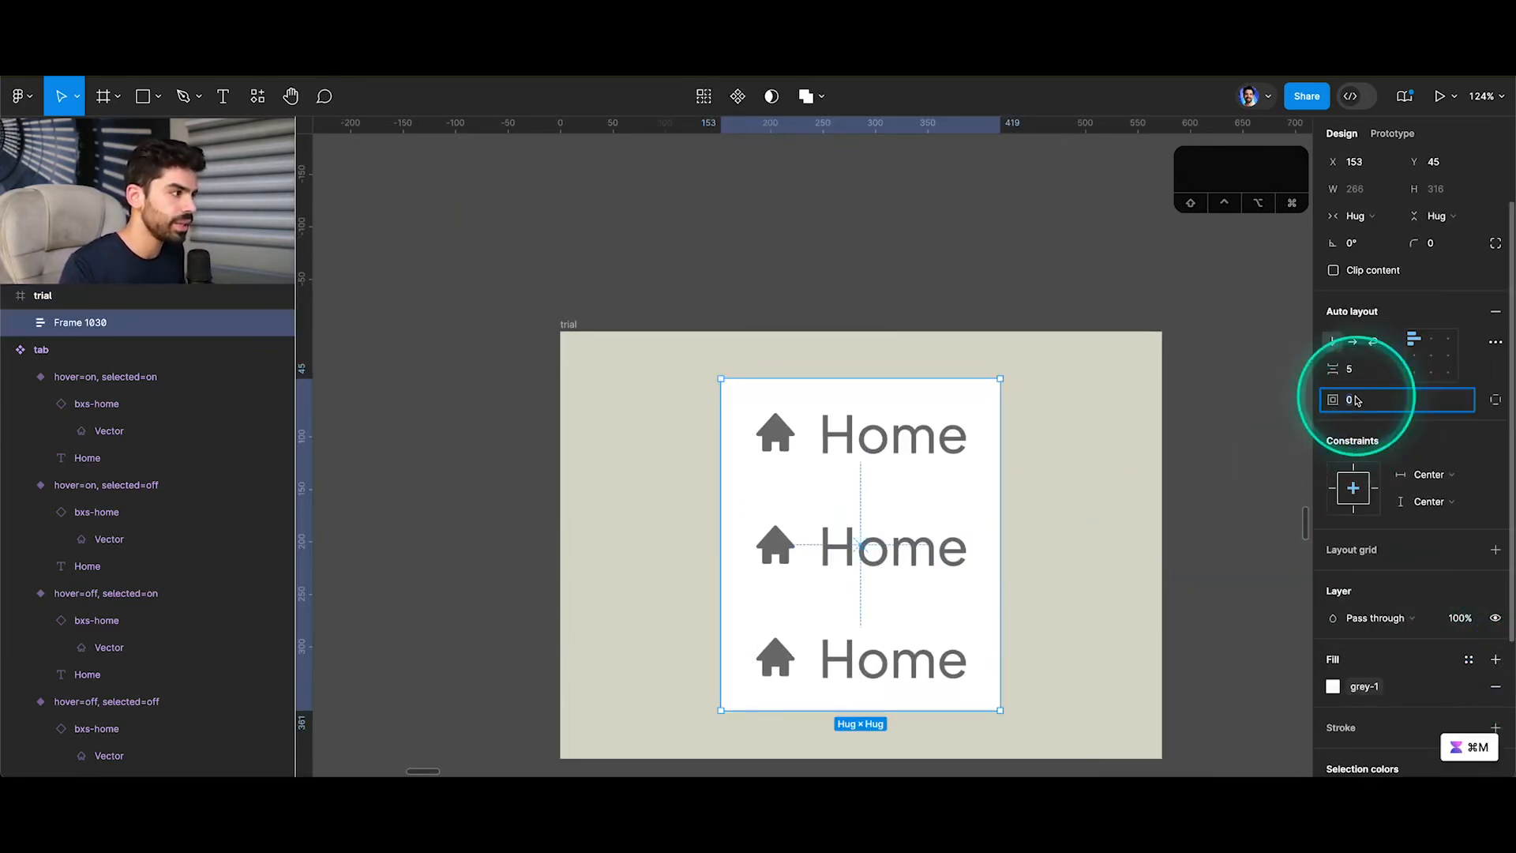
Set the auto layout frame's padding to 8 on all sides and its corner radius to 10.
{"action": "key", "text": "Return"}
{"action": "left_click", "coordinate": [1430, 245]}
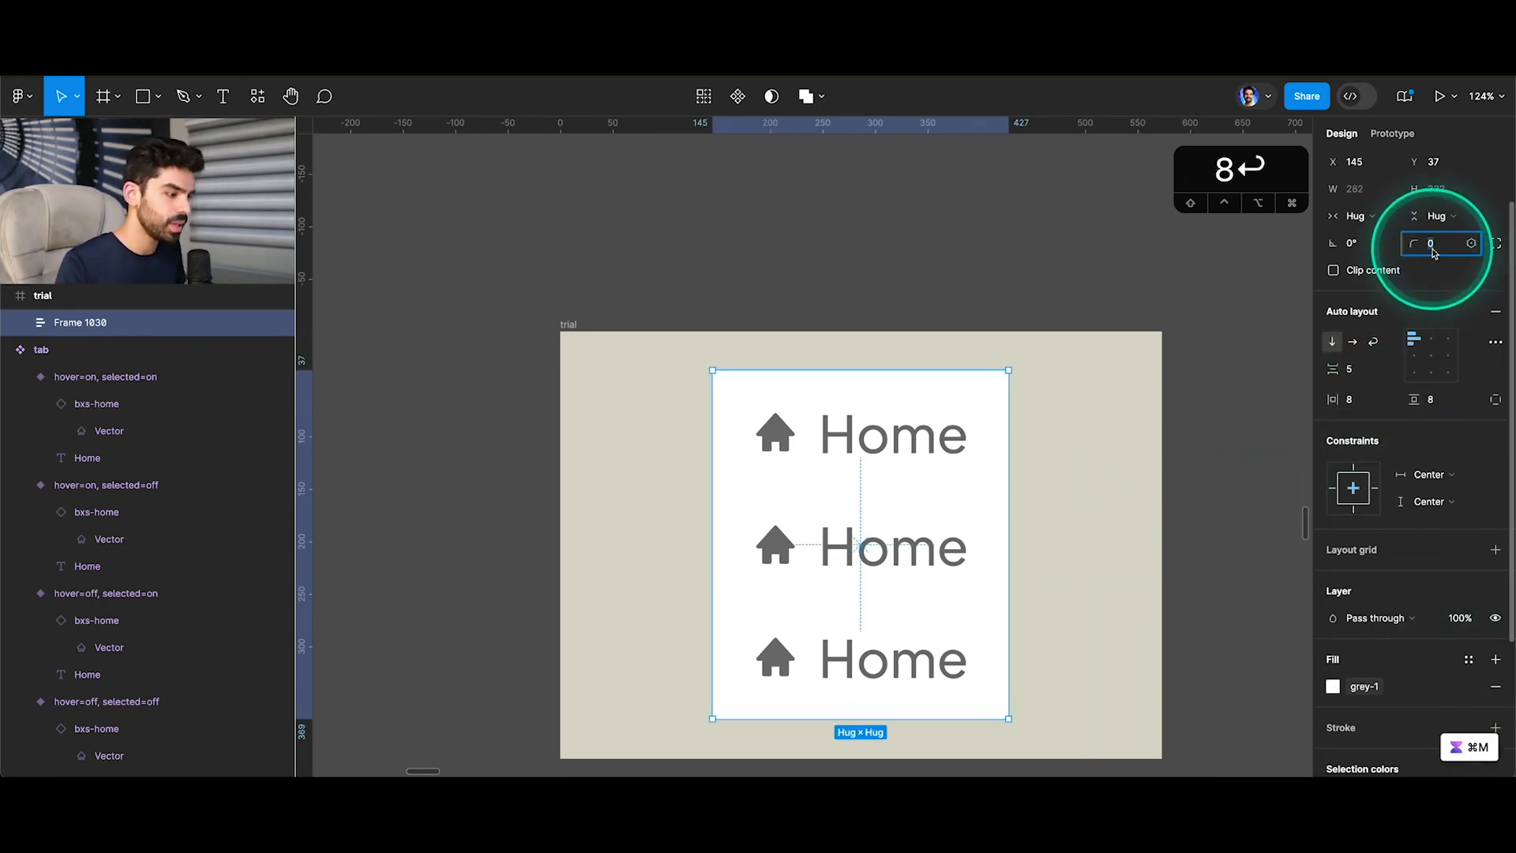
{"action": "type", "text": "10"}
{"action": "key", "text": "Return"}
{"action": "left_click", "coordinate": [869, 243]}
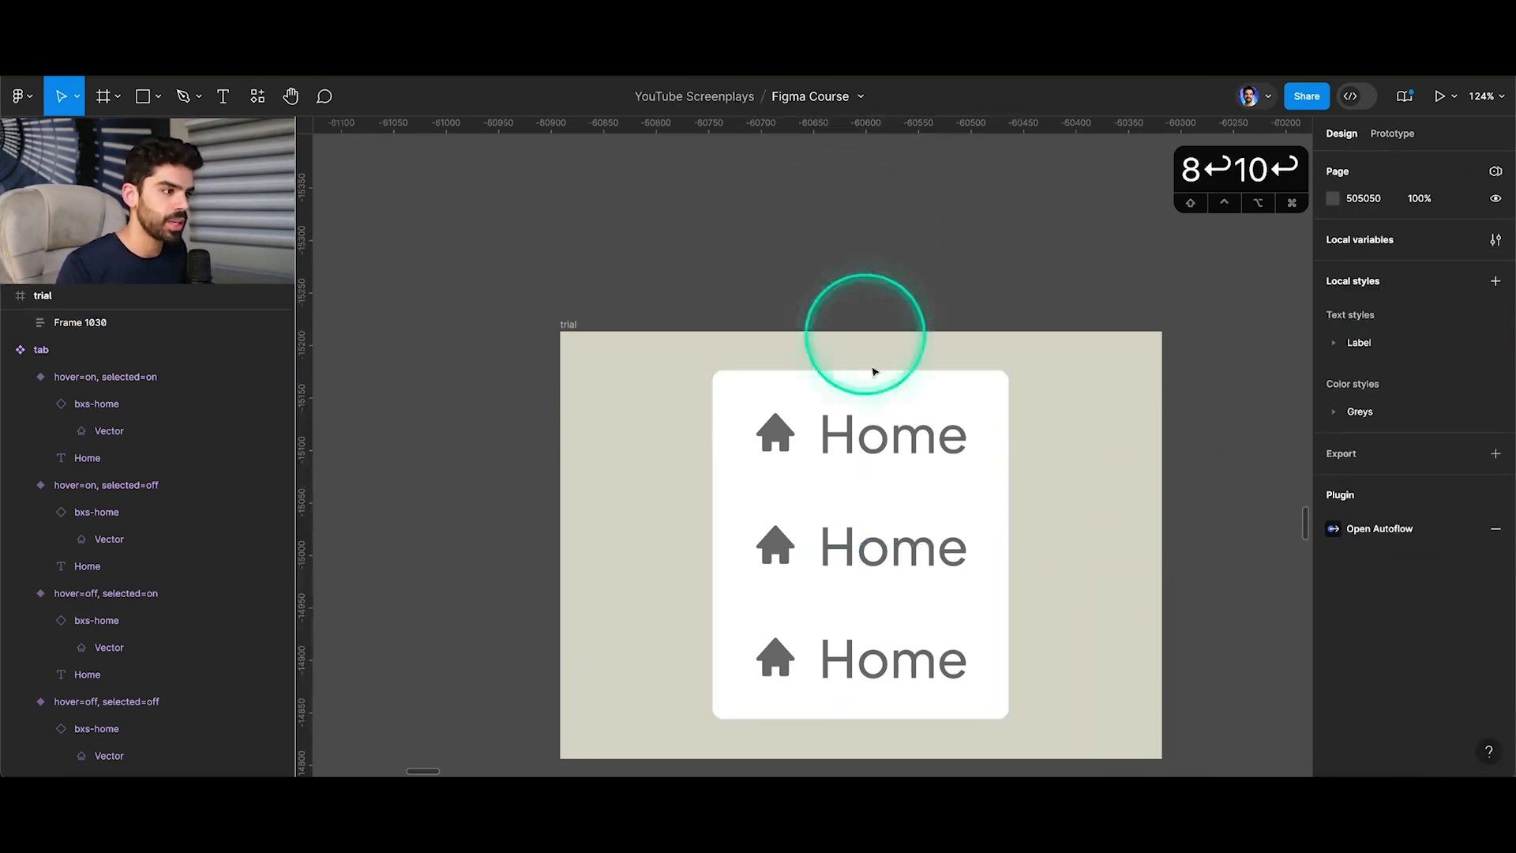
Swap the middle tab's icon to bxs-hot and change its label to Trending.
{"action": "left_click", "coordinate": [862, 542]}
{"action": "key", "text": "Return"}
{"action": "left_click", "coordinate": [884, 542]}
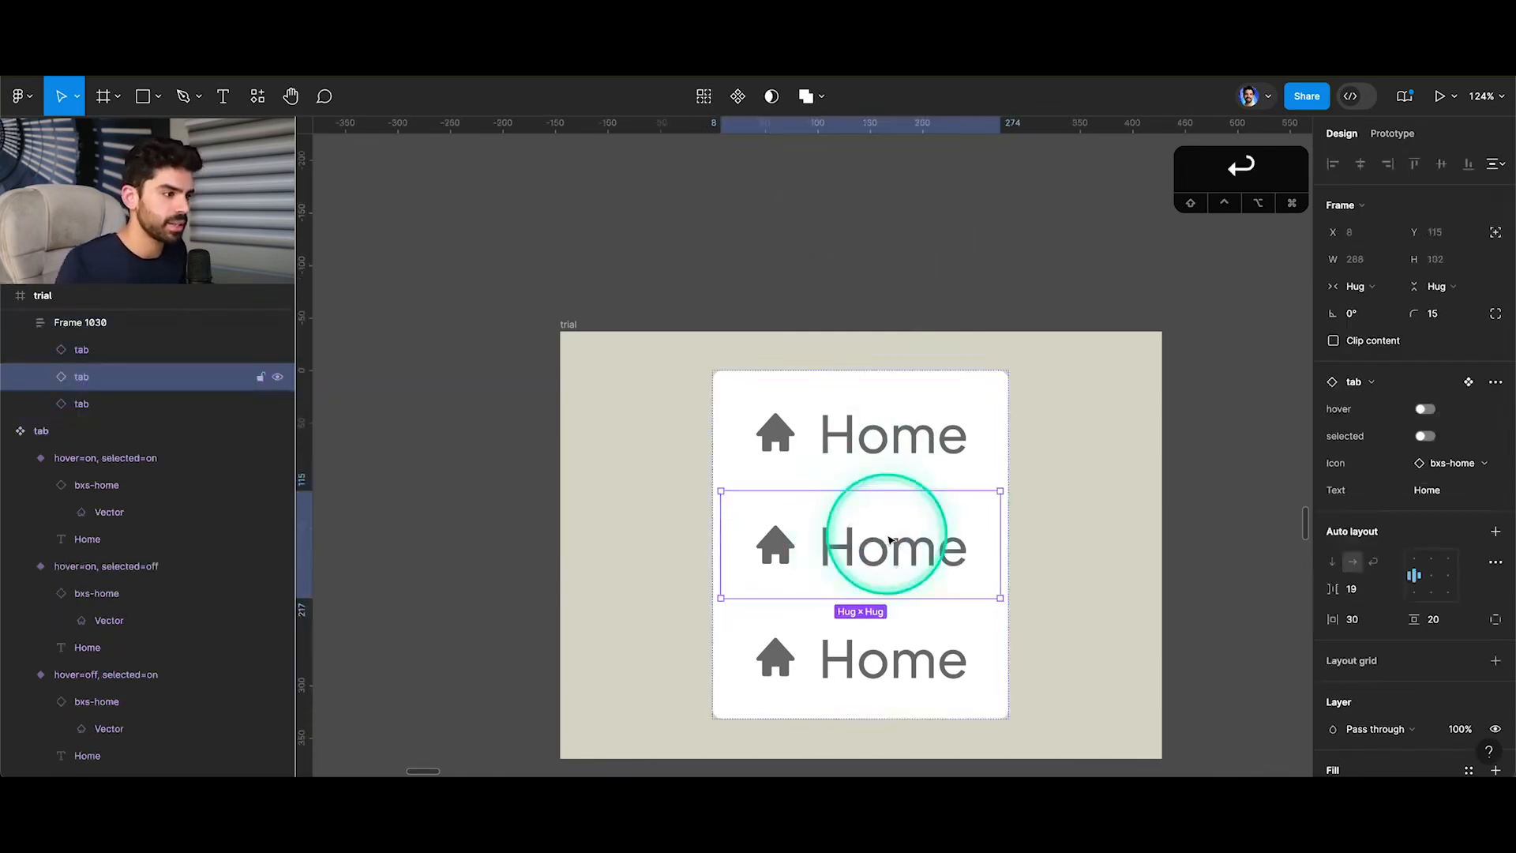
{"action": "left_click", "coordinate": [1433, 472]}
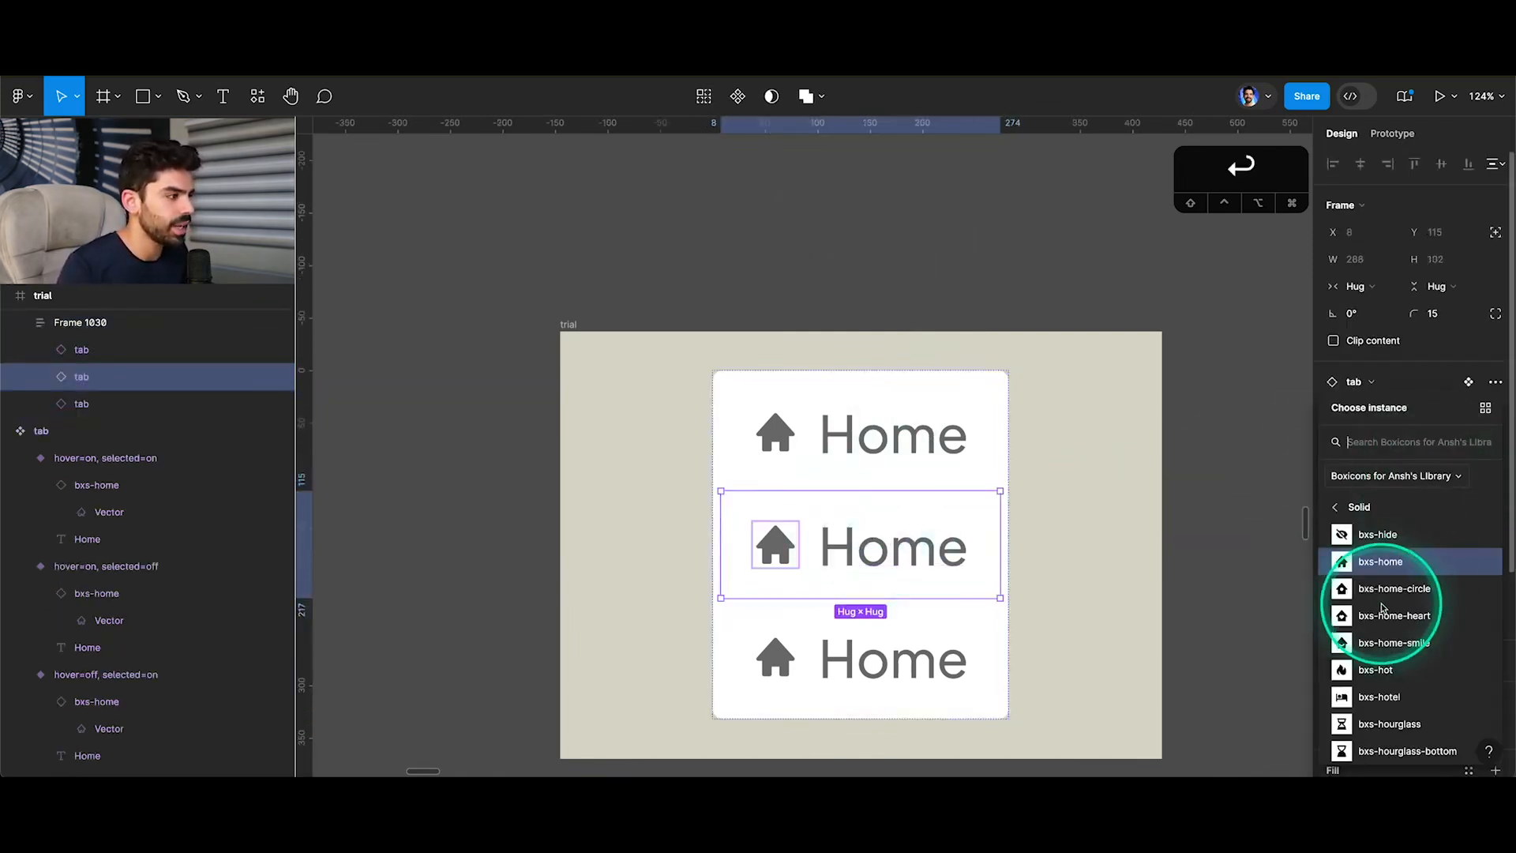
{"action": "scroll", "coordinate": [1381, 608], "scroll_direction": "down", "scroll_amount": 1}
{"action": "left_click", "coordinate": [1359, 628]}
{"action": "left_click", "coordinate": [887, 593]}
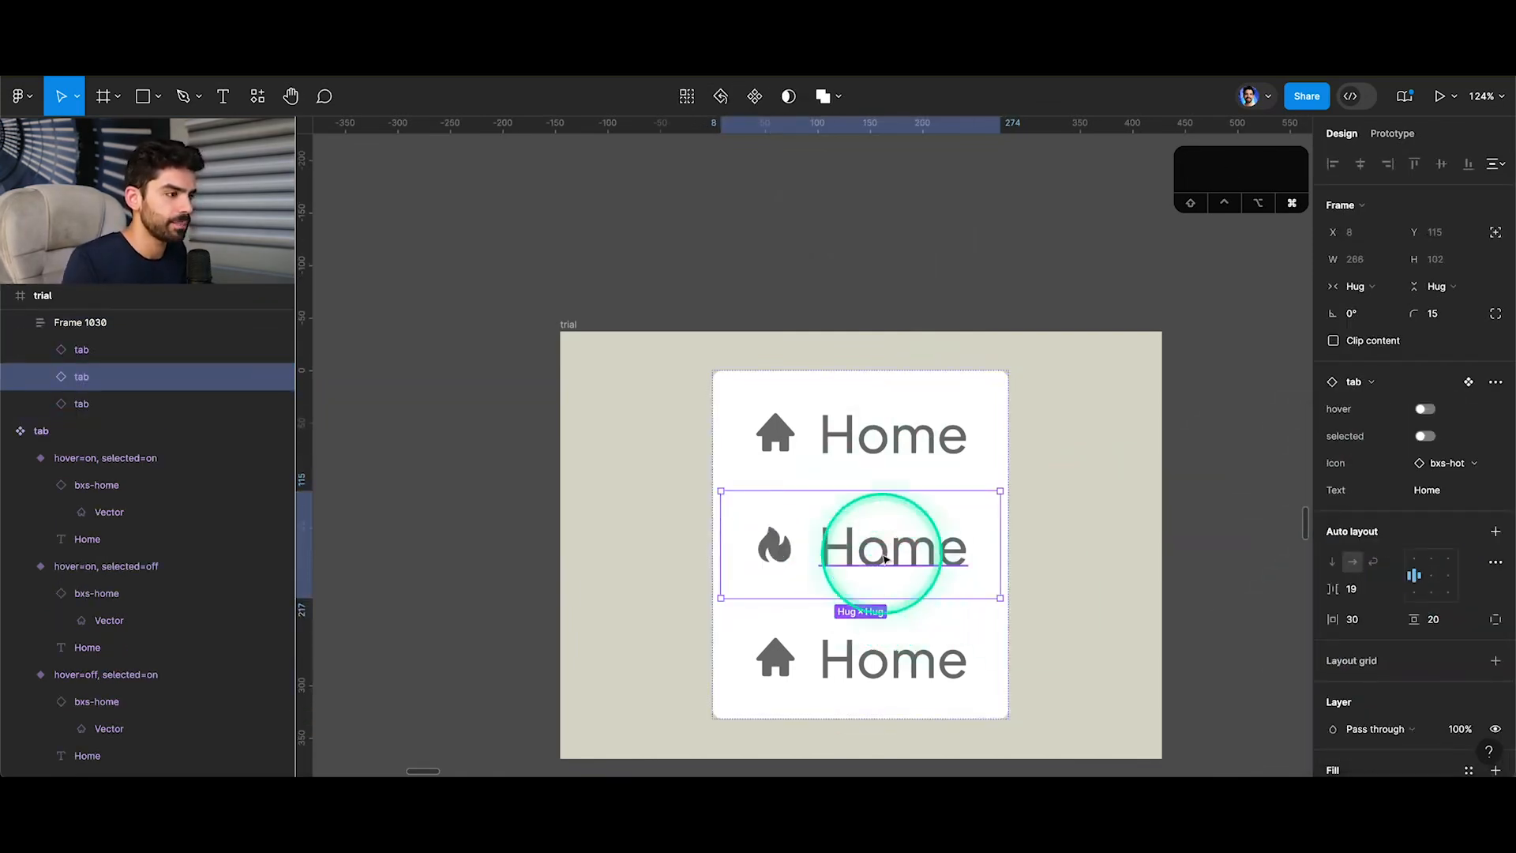
{"action": "double_click", "coordinate": [884, 559]}
{"action": "type", "text": "Trending"}
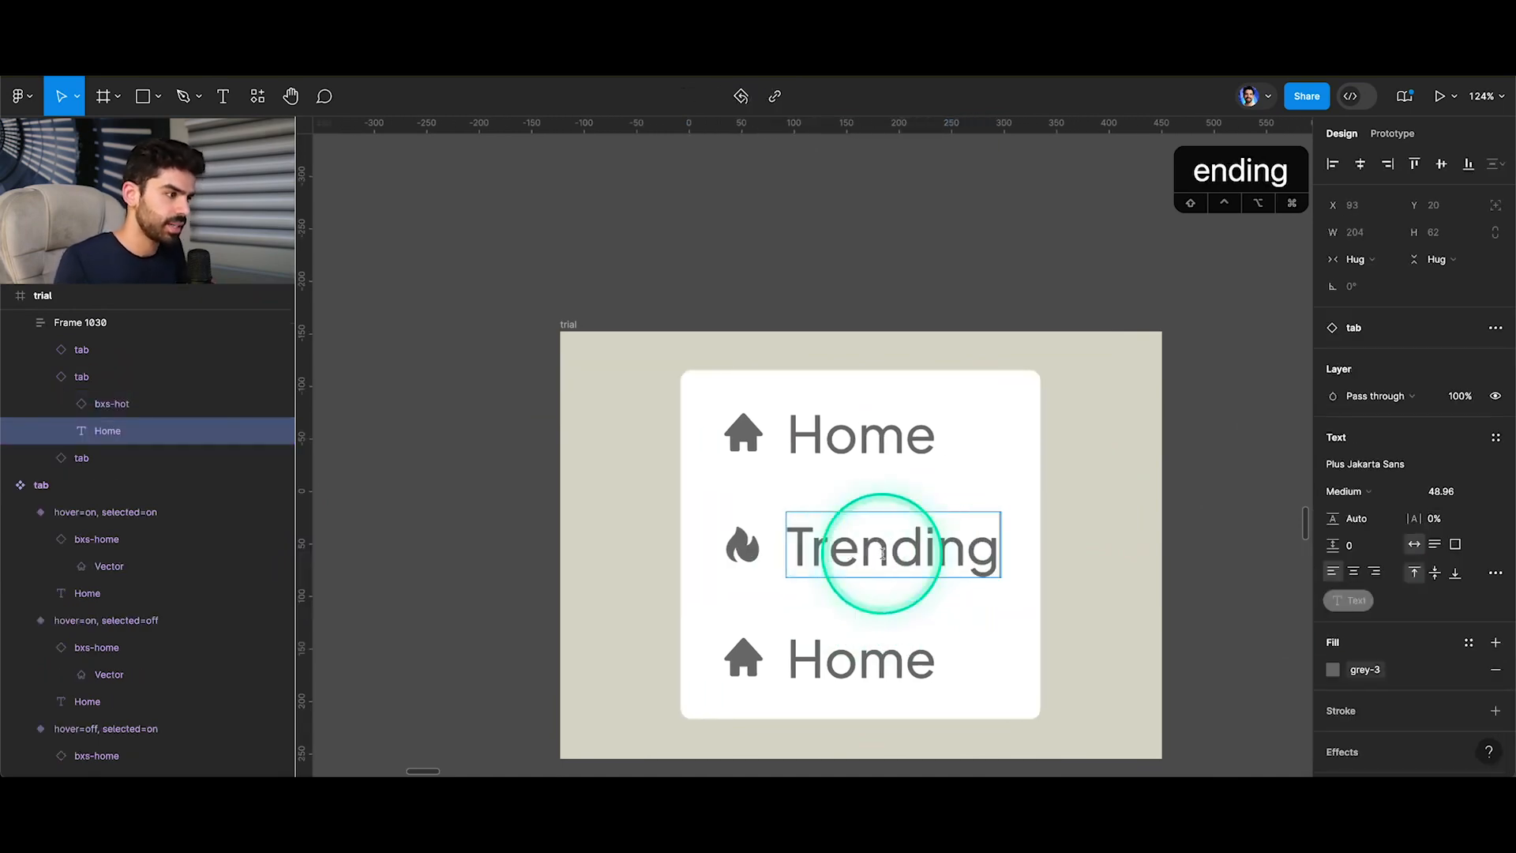
Swap the last tab's icon to bxs-id-card and change its label to Account.
{"action": "left_click", "coordinate": [791, 641]}
{"action": "left_click", "coordinate": [1435, 474]}
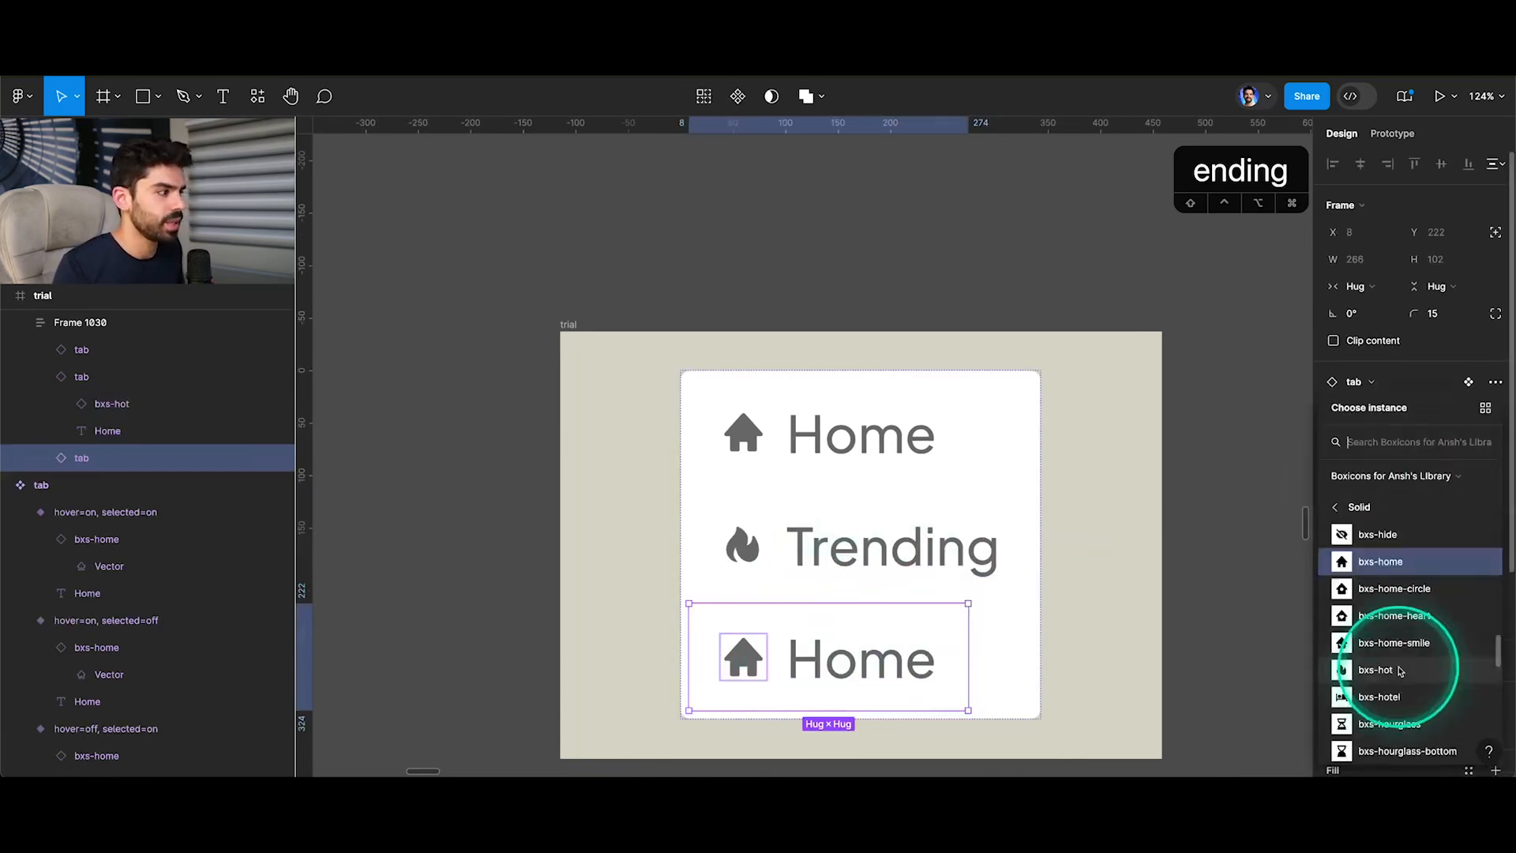
{"action": "scroll", "coordinate": [1371, 669], "scroll_direction": "down", "scroll_amount": 1}
{"action": "left_click", "coordinate": [1364, 602]}
{"action": "double_click", "coordinate": [861, 655]}
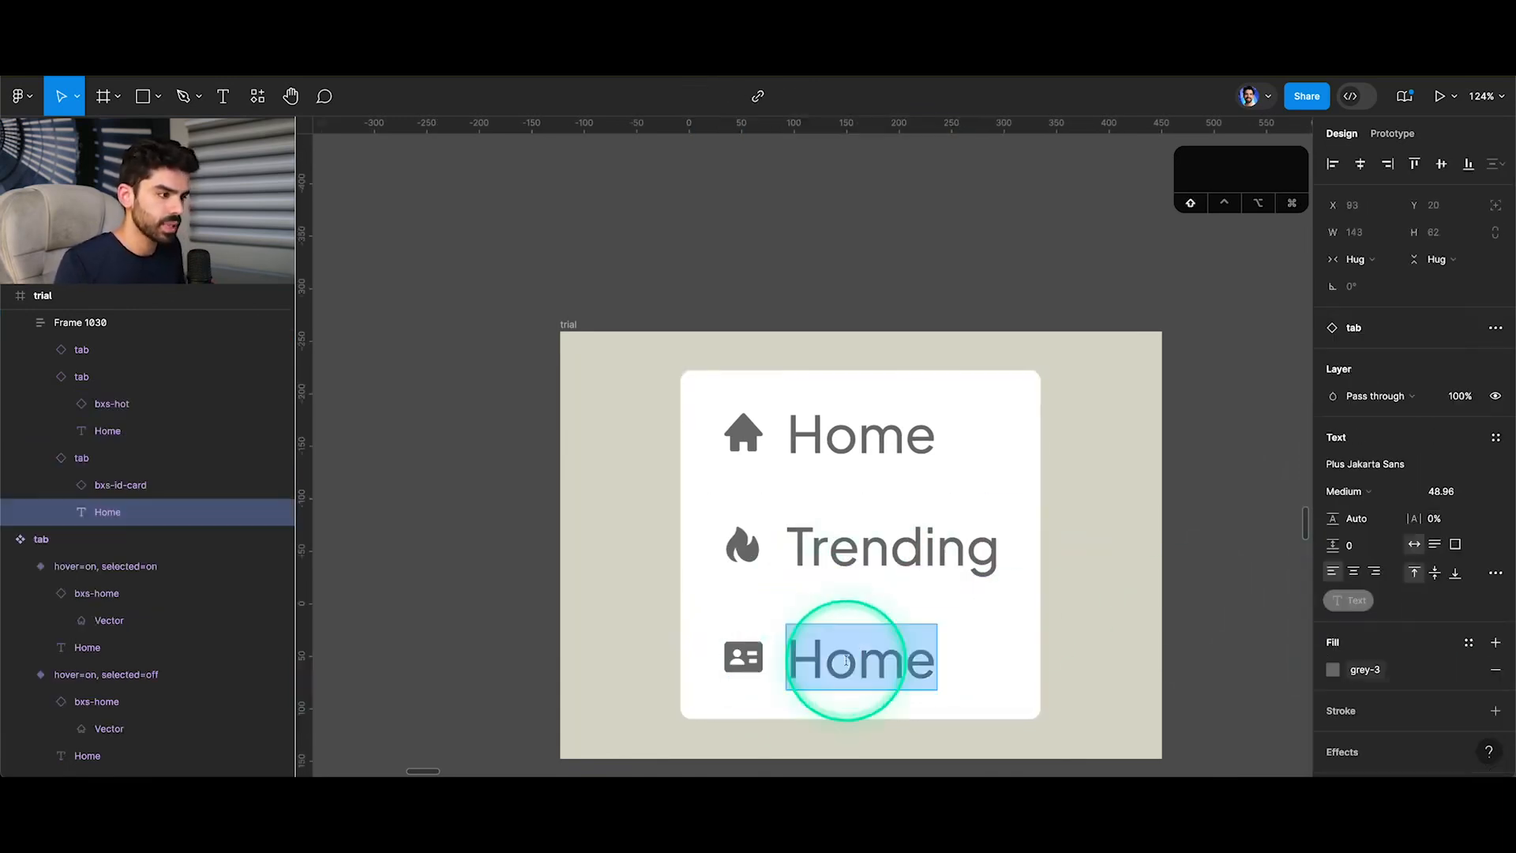
{"action": "type", "text": "Account"}
{"action": "left_click", "coordinate": [1110, 576]}
Restart the prototype preview, test the middle tab's hover state, and return to the design file.
{"action": "left_click", "coordinate": [431, 98]}
{"action": "left_click", "coordinate": [310, 42]}
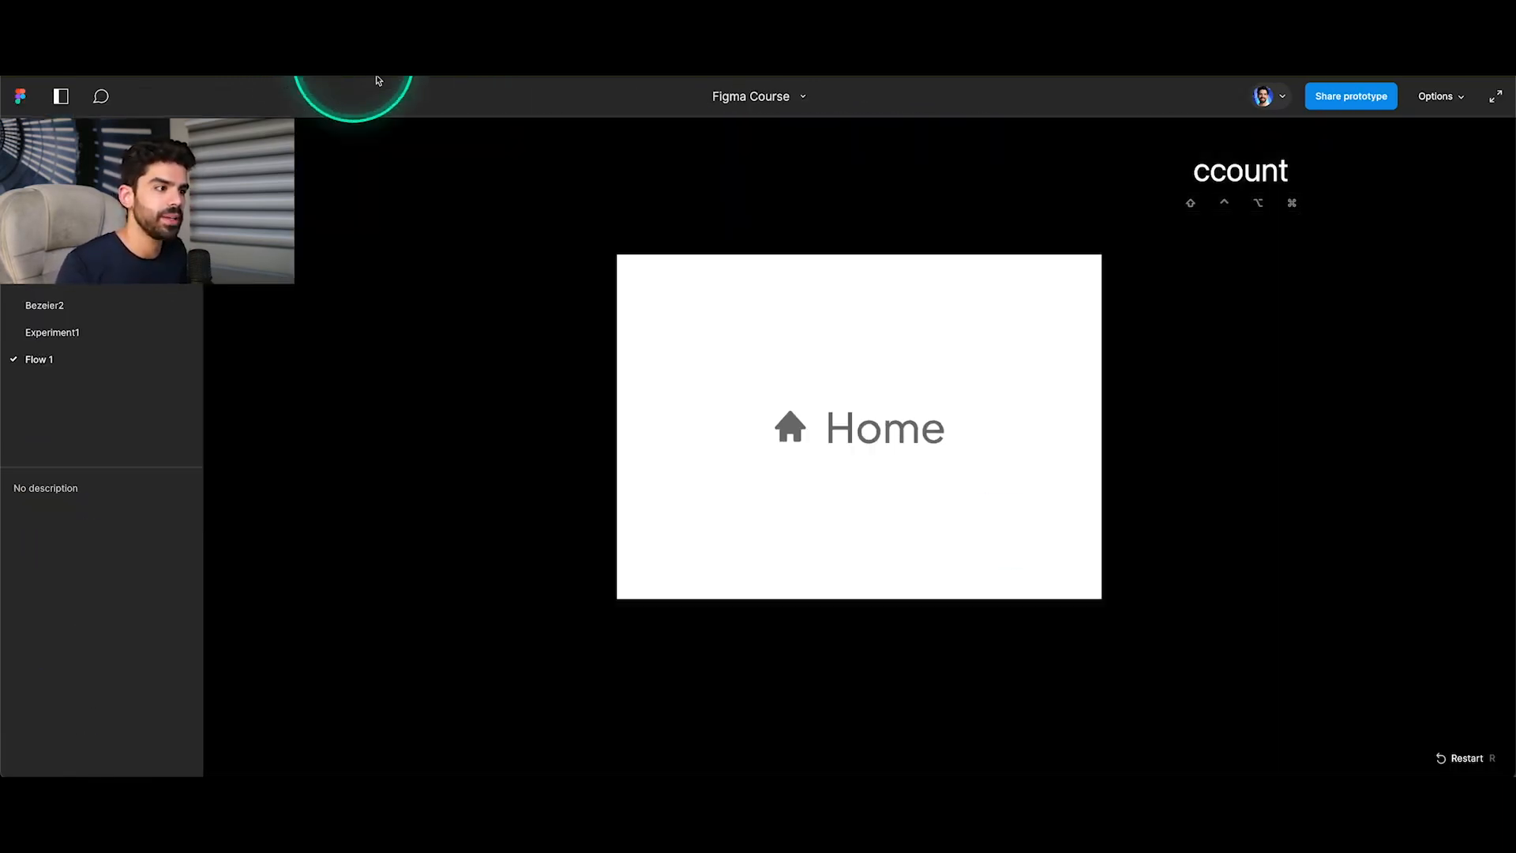
{"action": "key", "text": "r"}
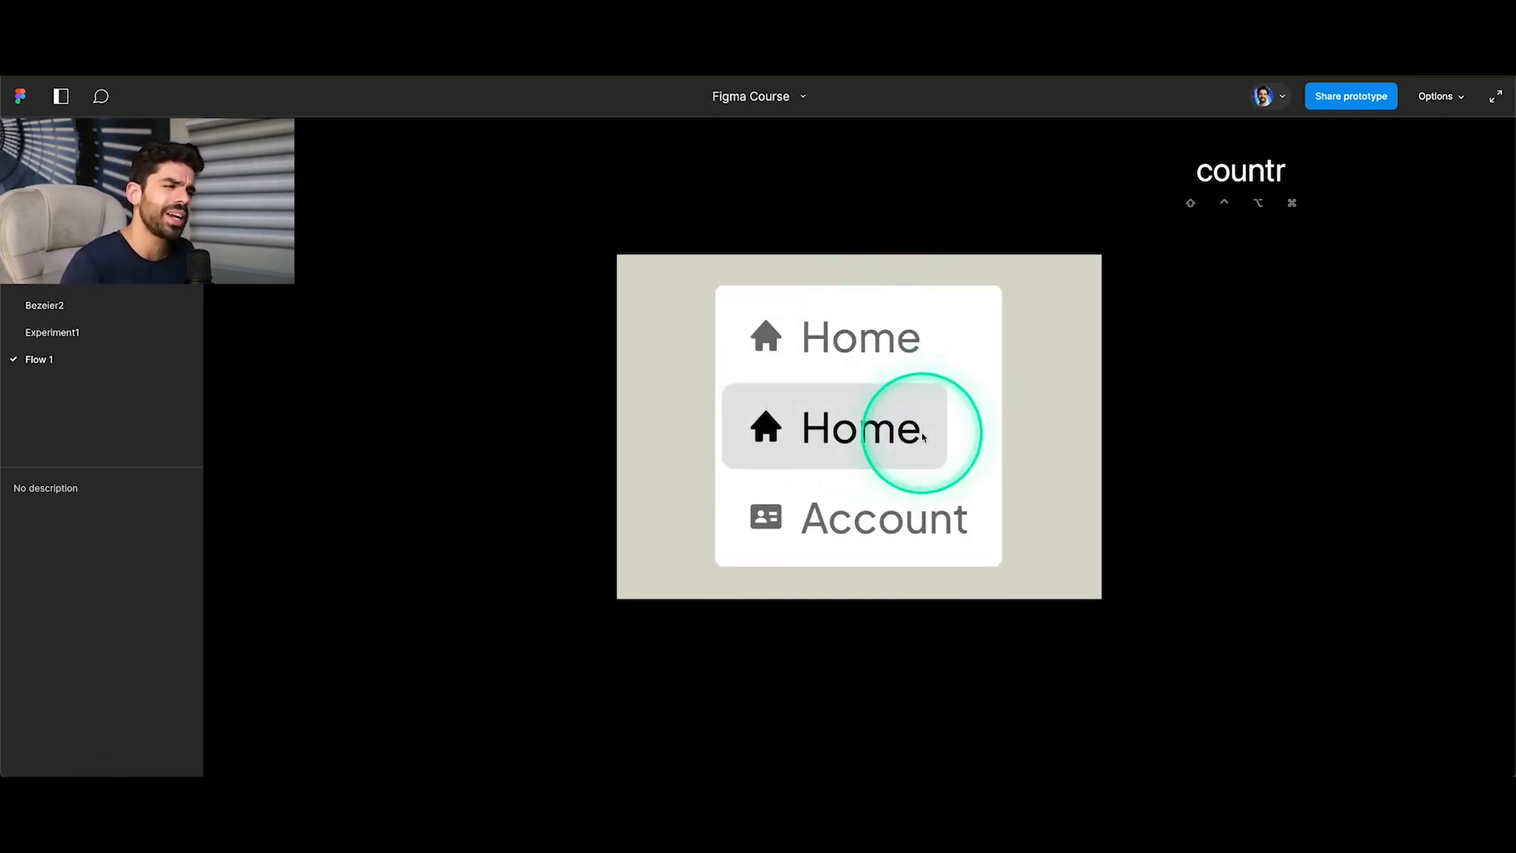
{"action": "left_click", "coordinate": [196, 58]}
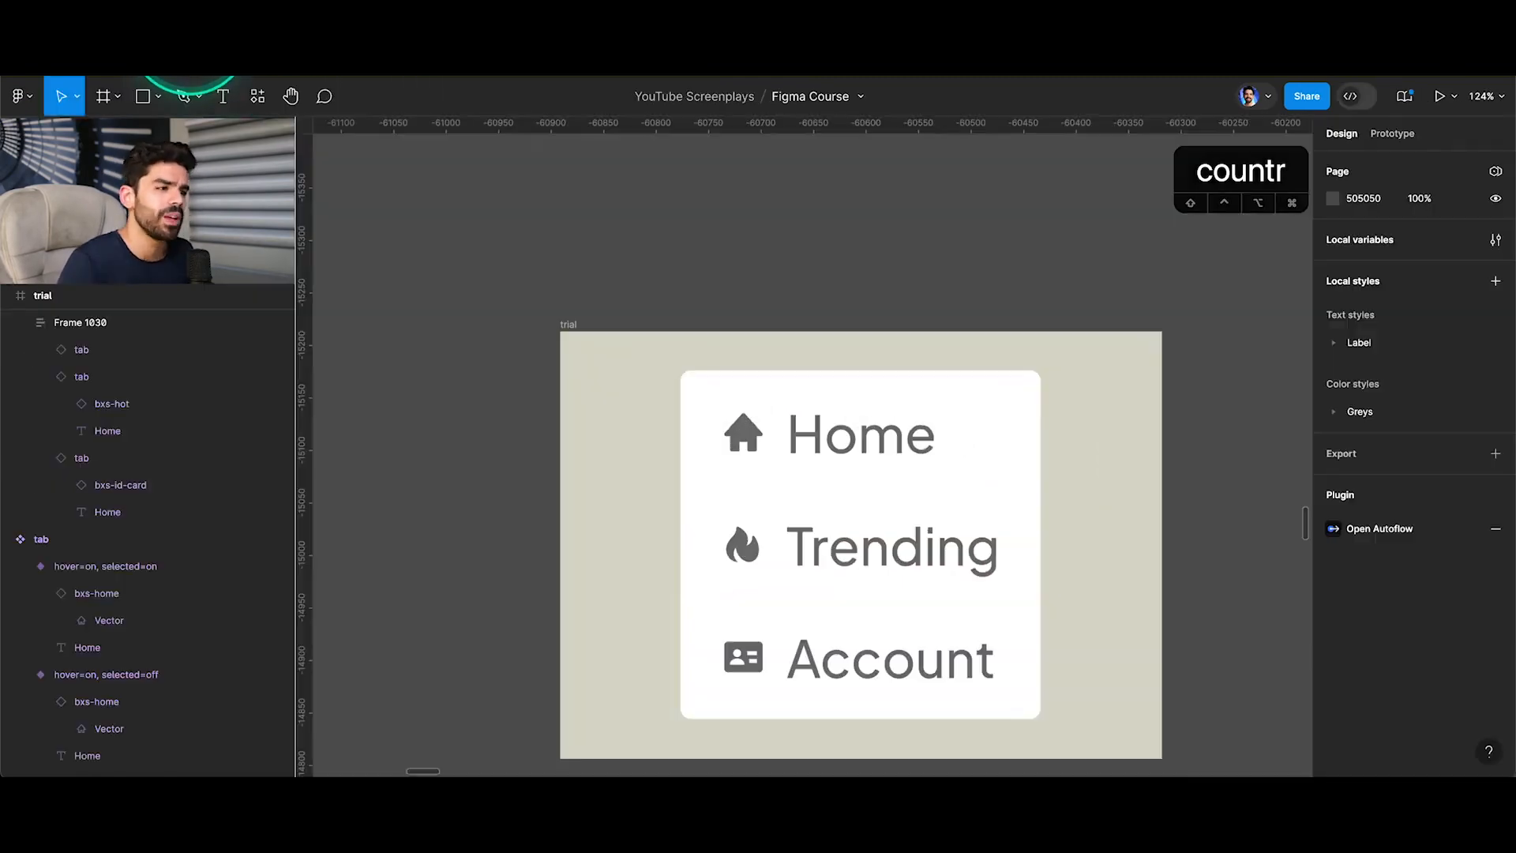
Inspect the Home labels in the tab component's variants to check which are linked to the Text property.
{"action": "scroll", "coordinate": [844, 508], "scroll_direction": "down", "scroll_amount": 5}
{"action": "scroll", "coordinate": [845, 506], "scroll_direction": "up", "scroll_amount": 5}
{"action": "scroll", "coordinate": [845, 506], "scroll_direction": "left", "scroll_amount": 3}
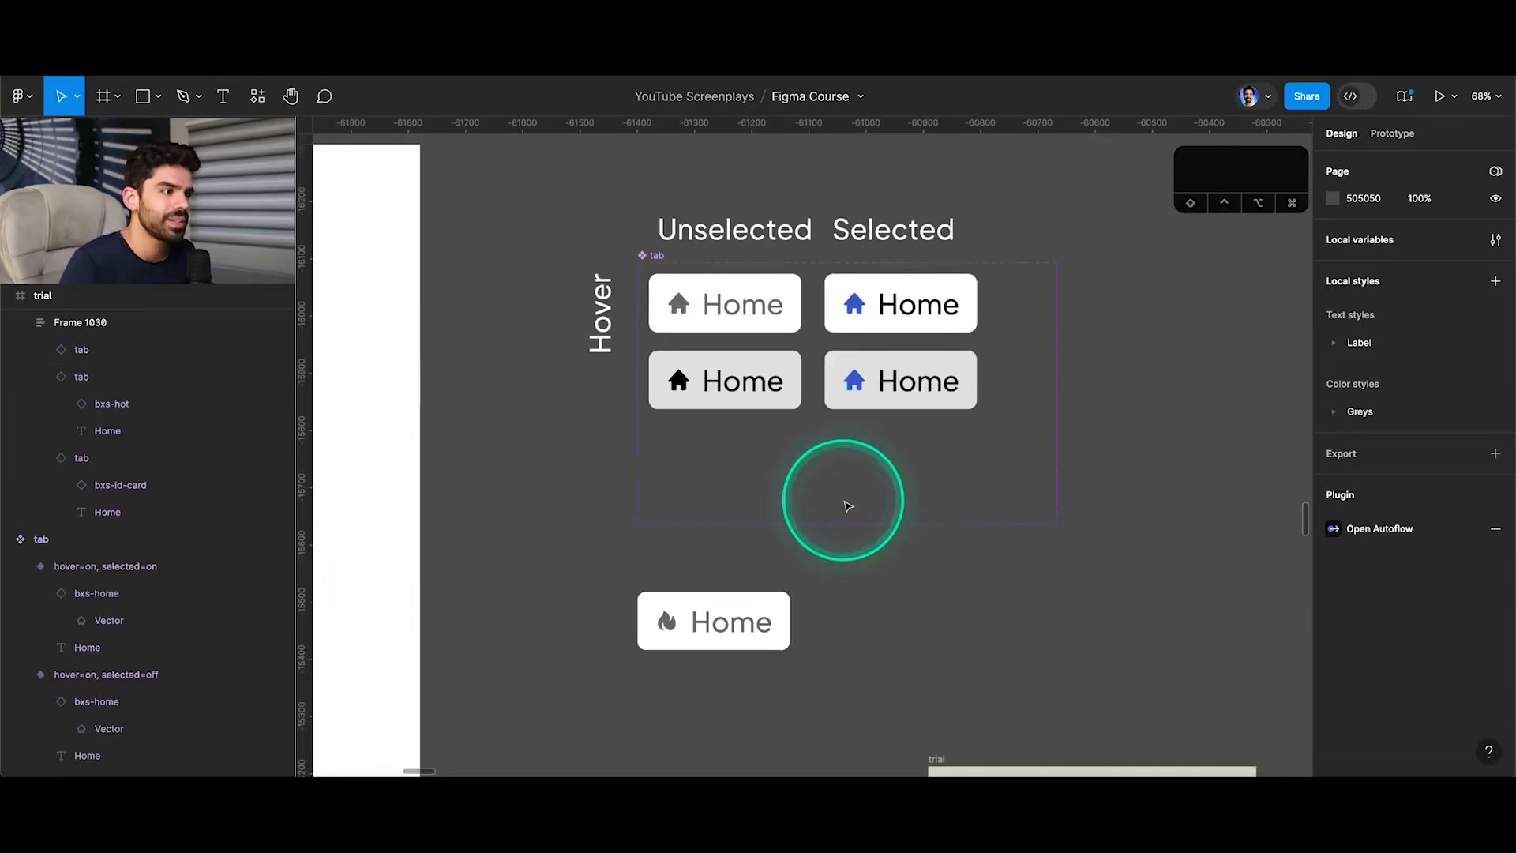
{"action": "left_click", "coordinate": [762, 302]}
{"action": "scroll", "coordinate": [744, 305], "scroll_direction": "up", "scroll_amount": 5}
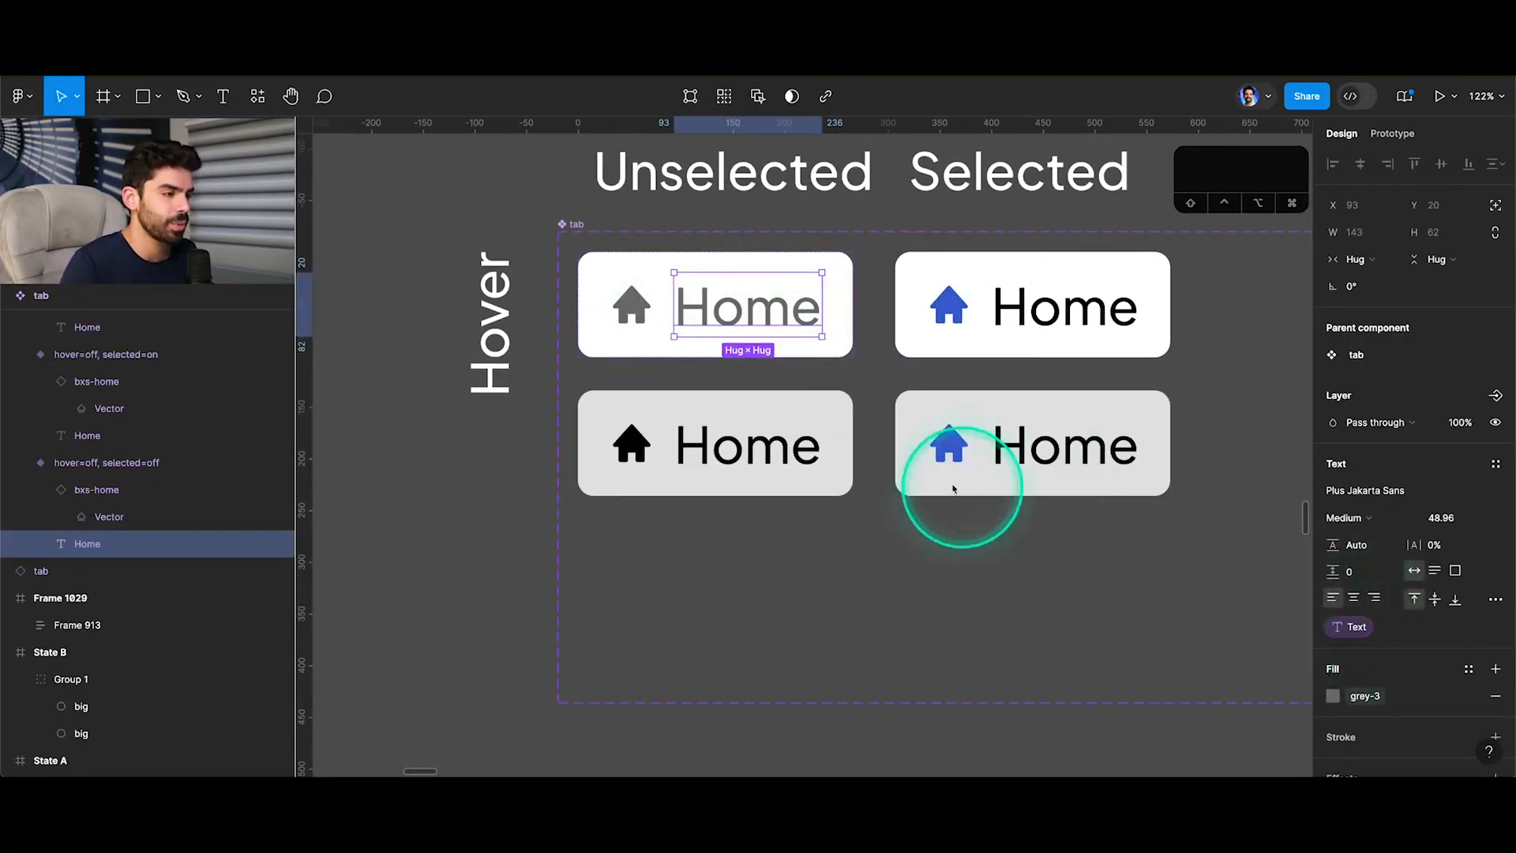
{"action": "left_click", "coordinate": [783, 464]}
{"action": "left_click", "coordinate": [972, 436]}
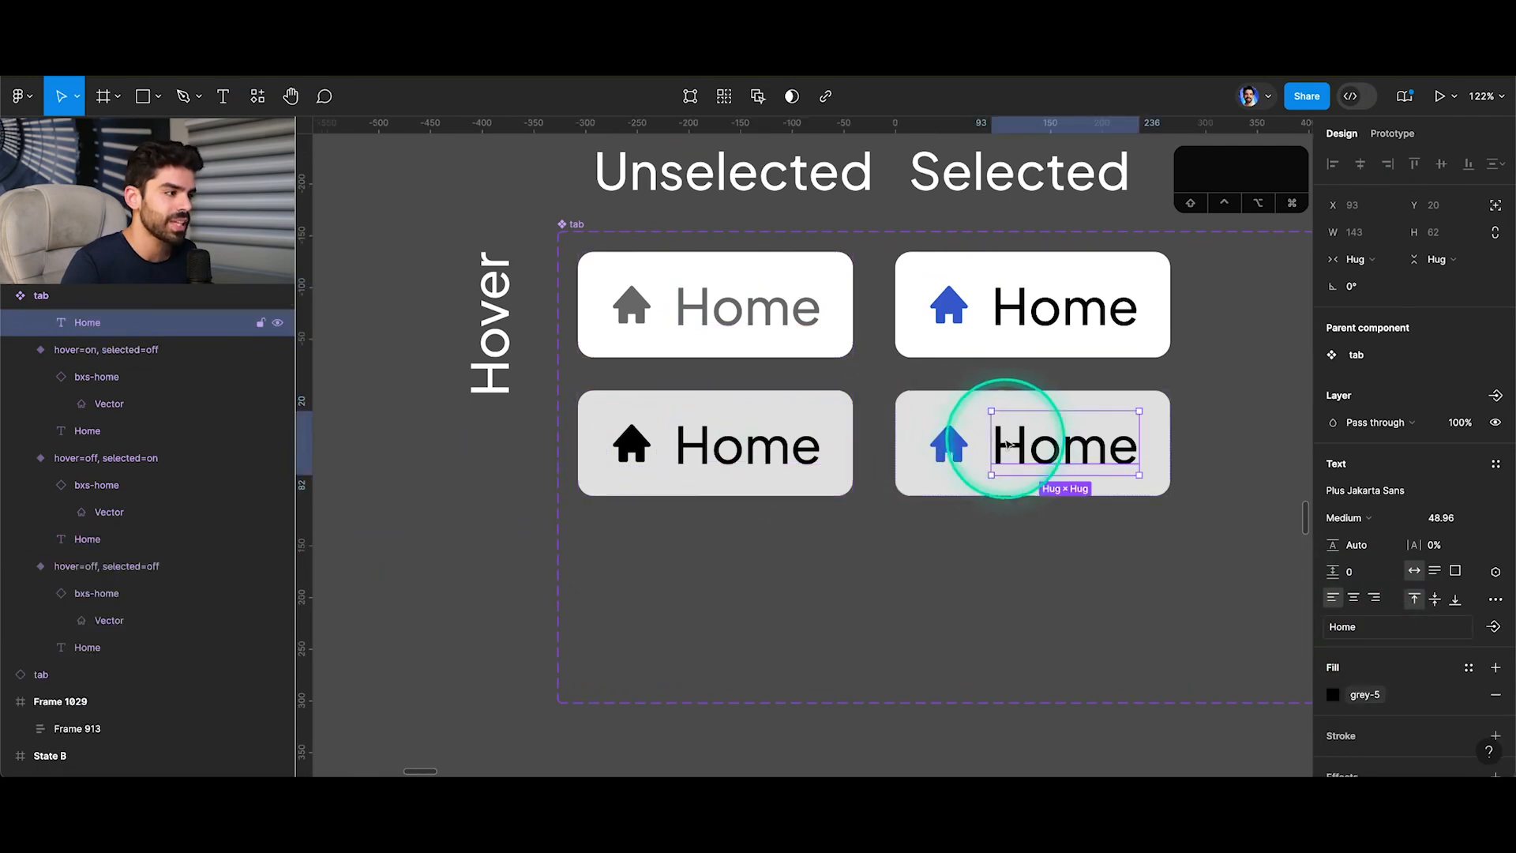
{"action": "left_click", "coordinate": [1017, 292]}
{"action": "left_click", "coordinate": [1036, 433], "text": "super"}
{"action": "left_click", "coordinate": [998, 304]}
{"action": "left_click", "coordinate": [1020, 304], "text": "super"}
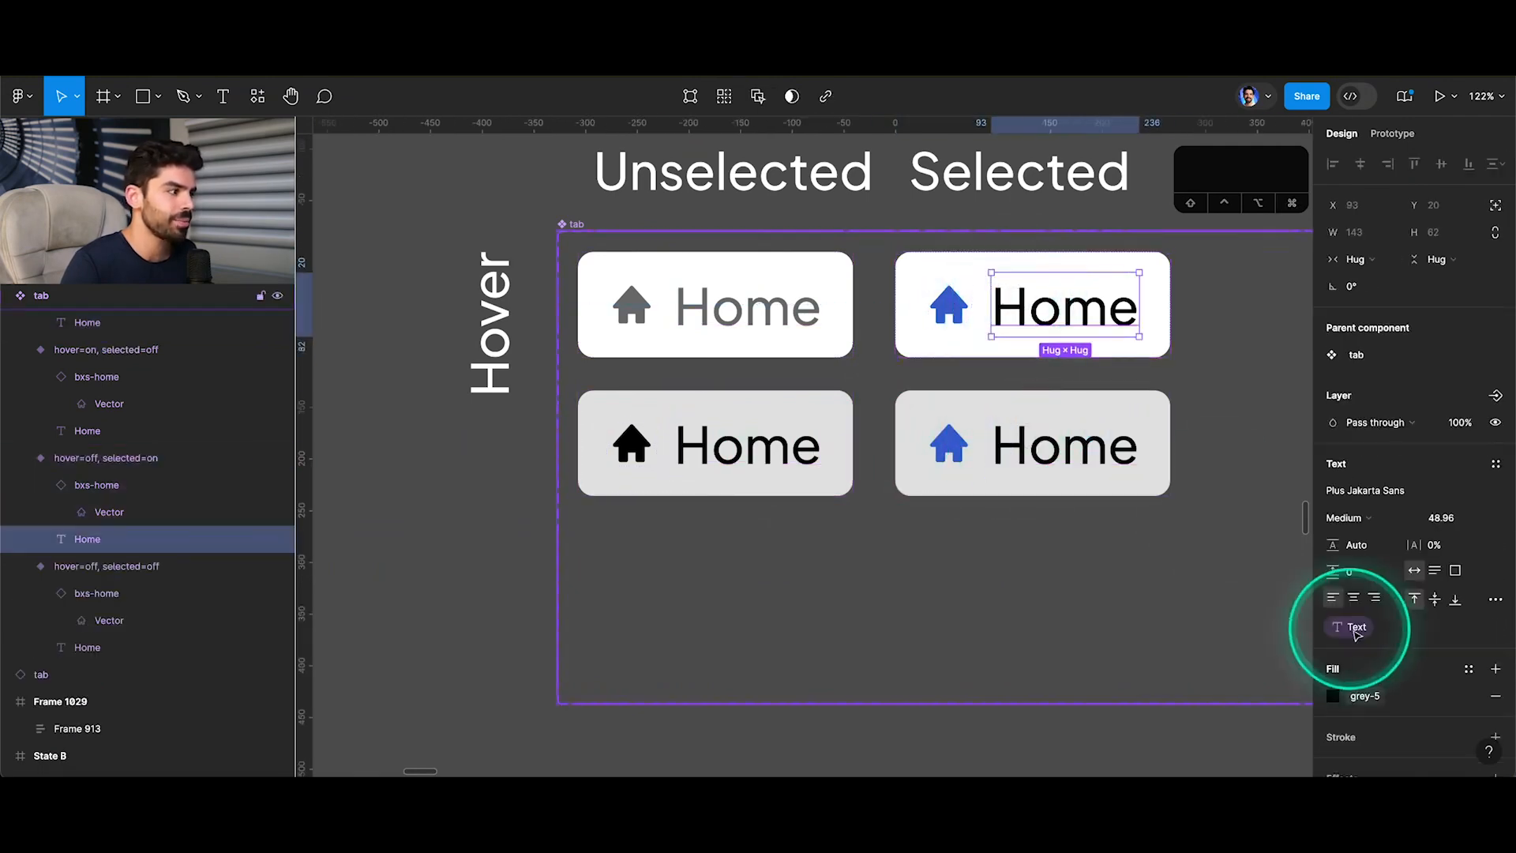
Link the Home labels of both hover variants in the tab component to the existing Text property.
{"action": "left_click", "coordinate": [735, 472]}
{"action": "left_click", "coordinate": [1030, 457], "text": "super"}
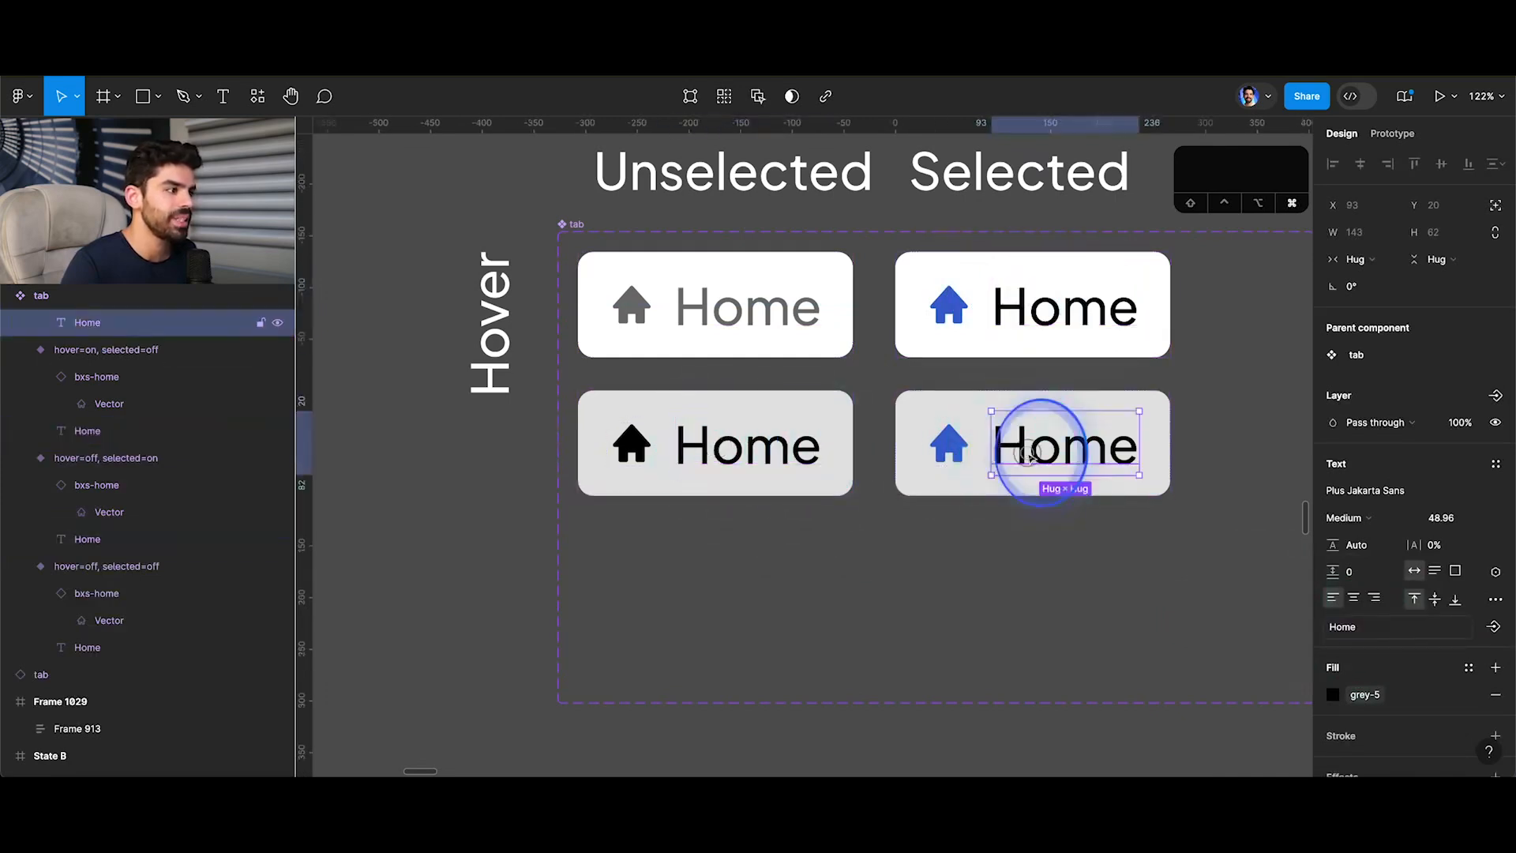
{"action": "left_click", "coordinate": [733, 458]}
{"action": "left_click", "coordinate": [1062, 452], "text": "shift"}
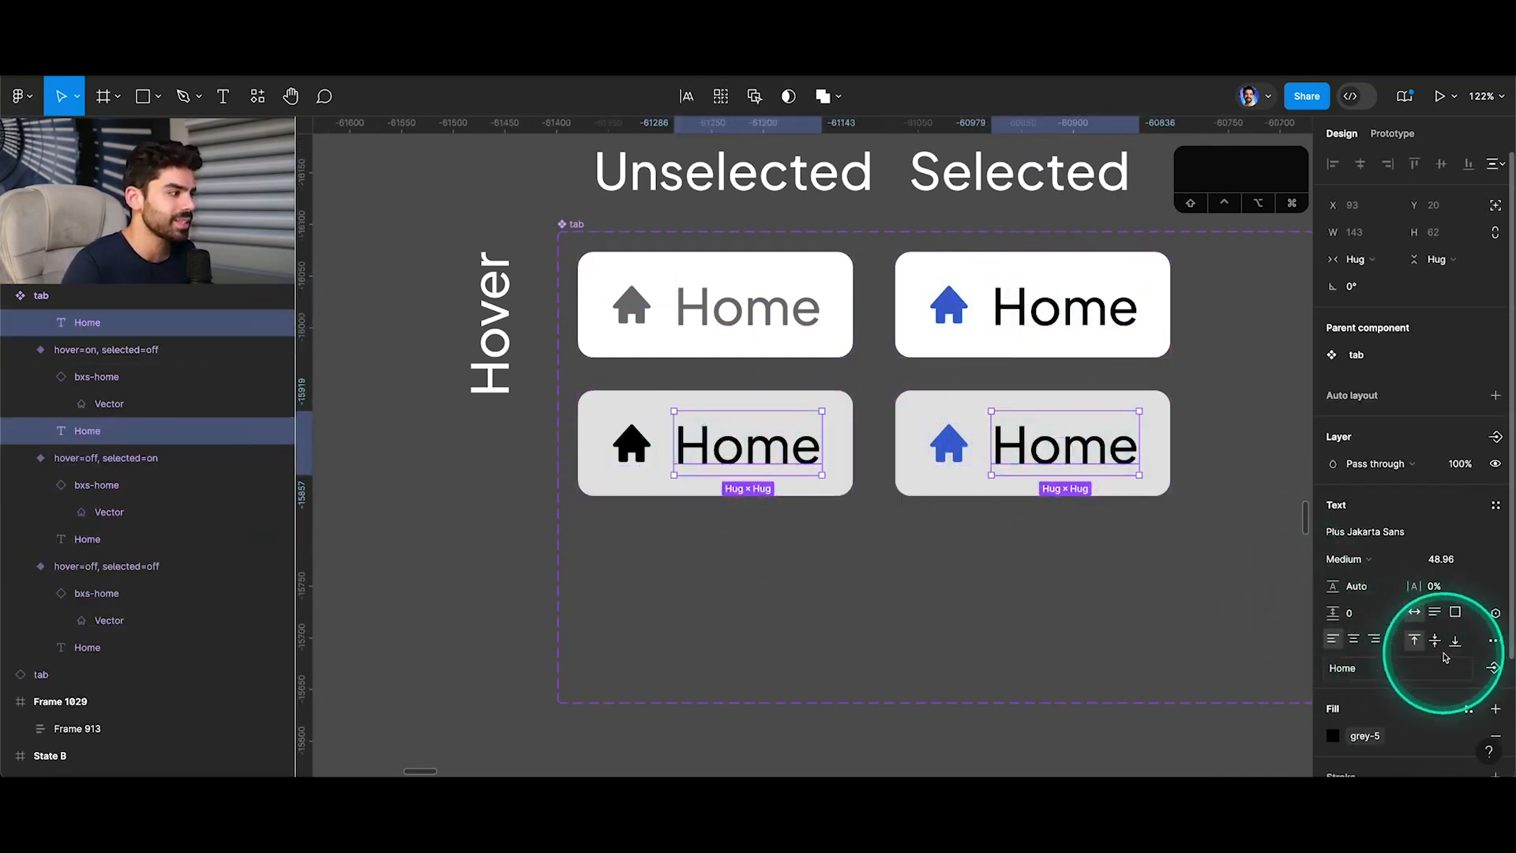
{"action": "left_click", "coordinate": [1495, 668]}
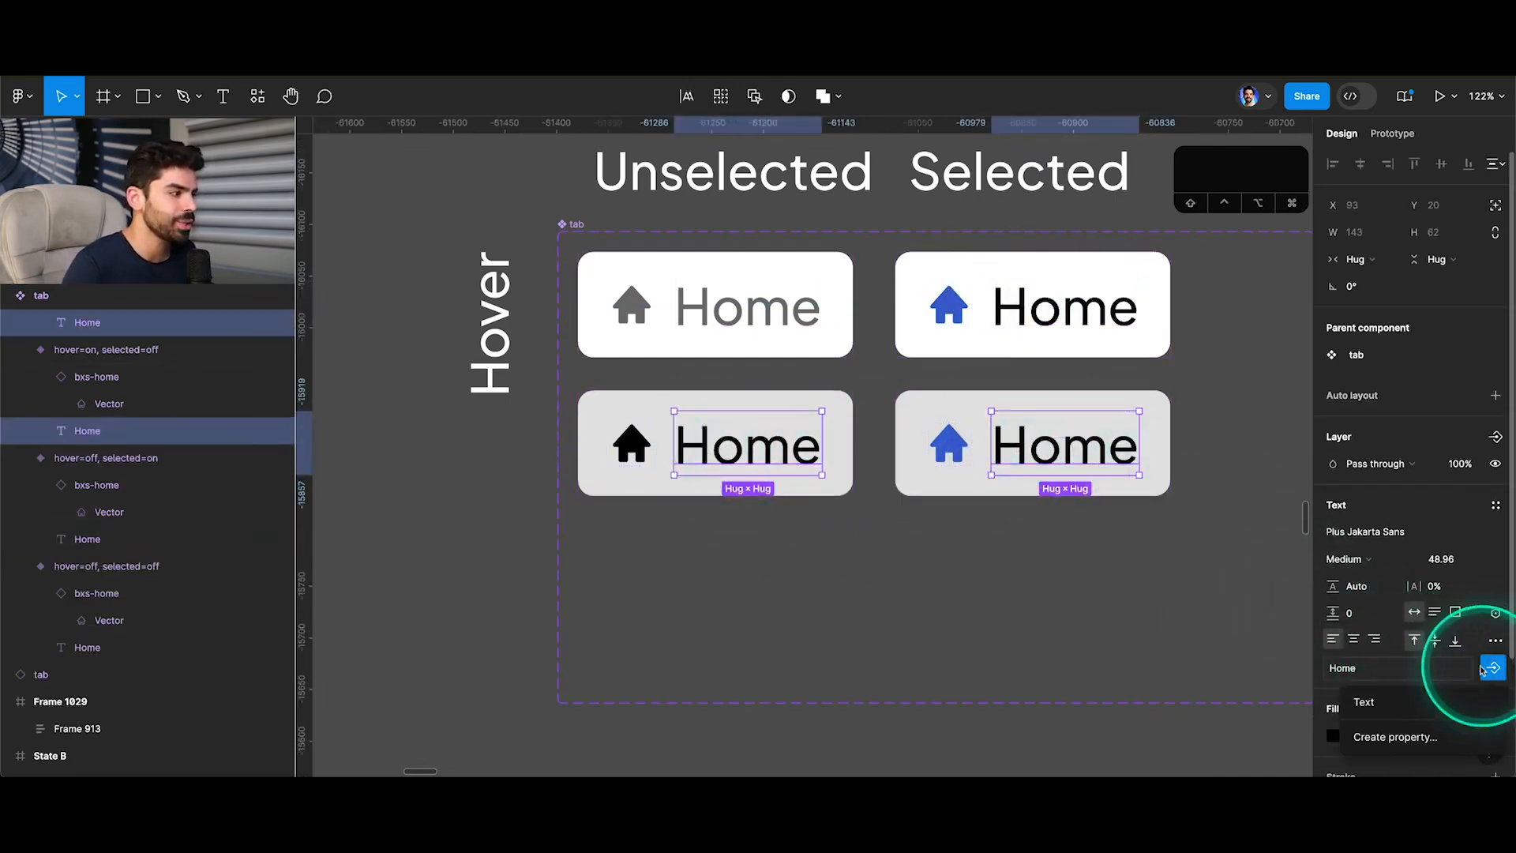
{"action": "left_click", "coordinate": [1414, 699]}
Widen all four variants of the tab component to 343.
{"action": "scroll", "coordinate": [922, 478], "scroll_direction": "down", "scroll_amount": 5}
{"action": "left_click", "coordinate": [829, 372]}
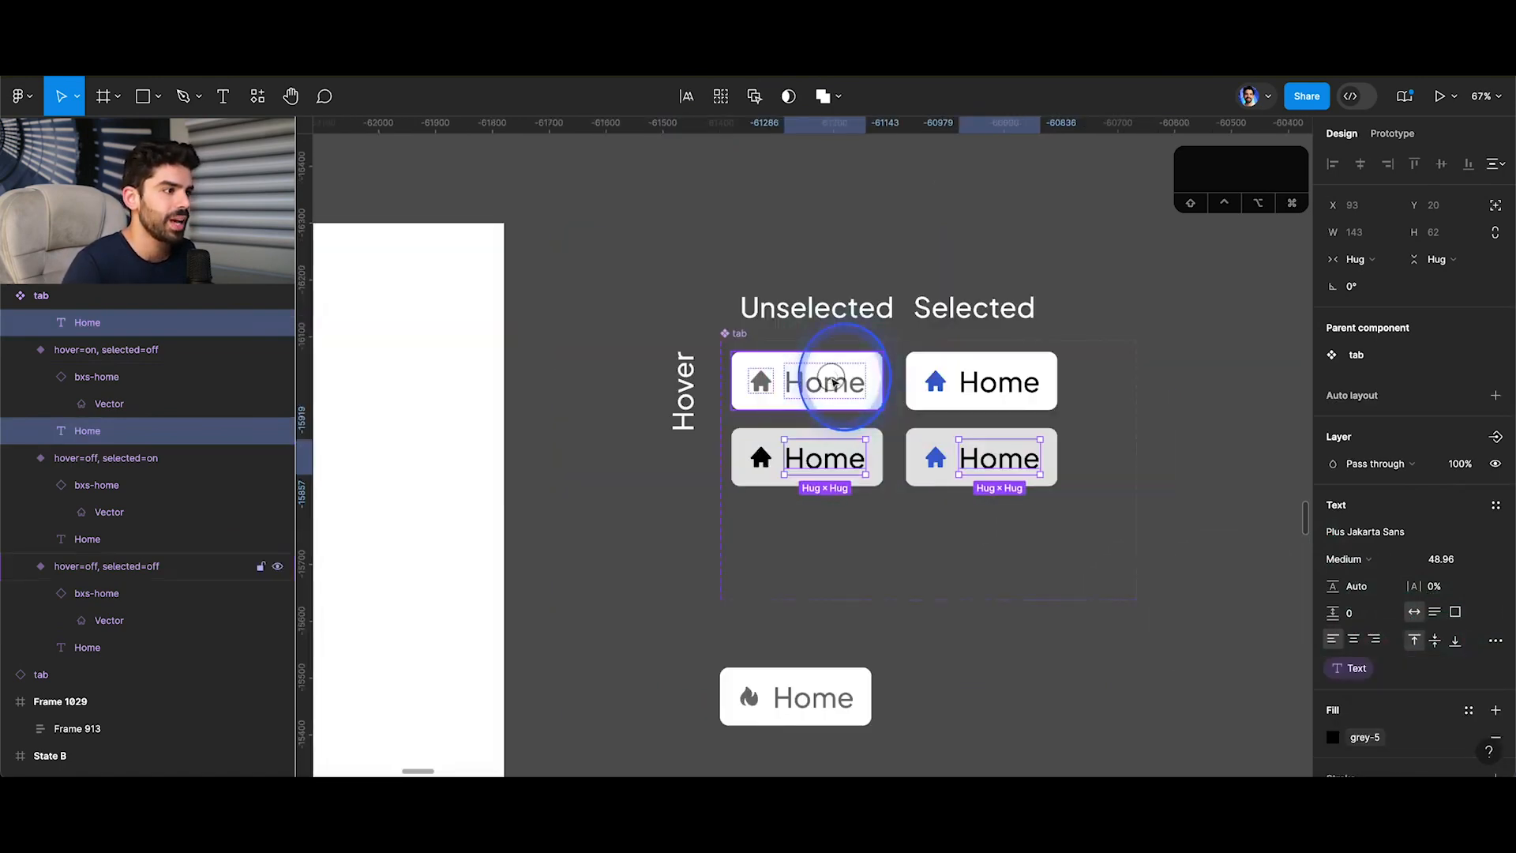
{"action": "left_click", "coordinate": [829, 449], "text": "shift"}
{"action": "left_click", "coordinate": [998, 450], "text": "shift"}
{"action": "left_click", "coordinate": [996, 386], "text": "shift"}
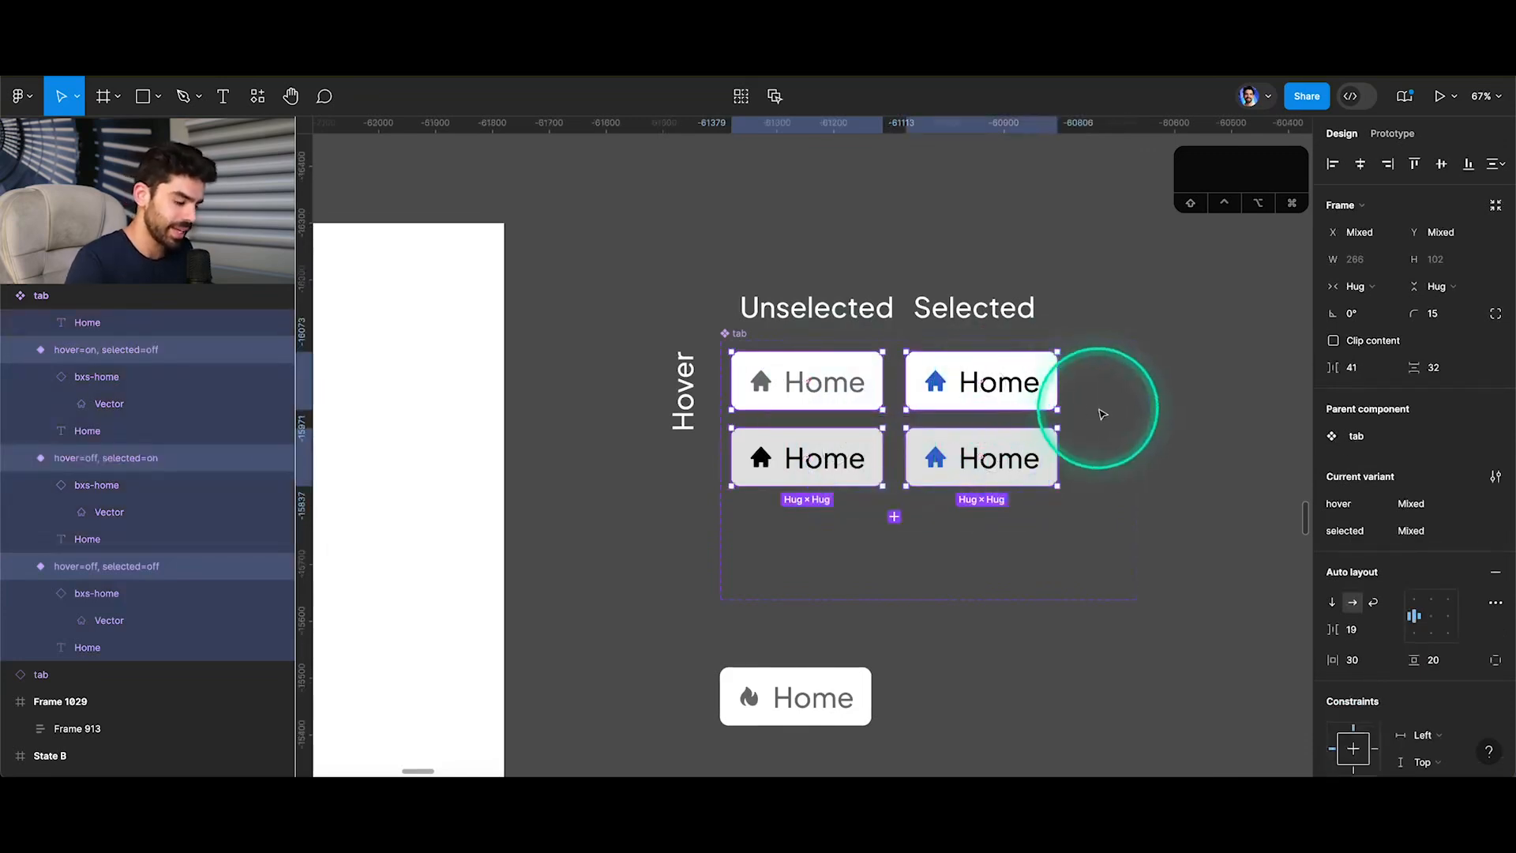
{"action": "key", "text": "v"}
{"action": "left_click_drag", "start_coordinate": [1066, 385], "coordinate": [1098, 386]}
Shift the two selected variants right to X 382 and widen the tab component set to 774.
{"action": "left_click", "coordinate": [826, 379], "text": "shift"}
{"action": "left_click", "coordinate": [827, 449], "text": "shift"}
{"action": "left_click_drag", "start_coordinate": [927, 365], "coordinate": [964, 366]}
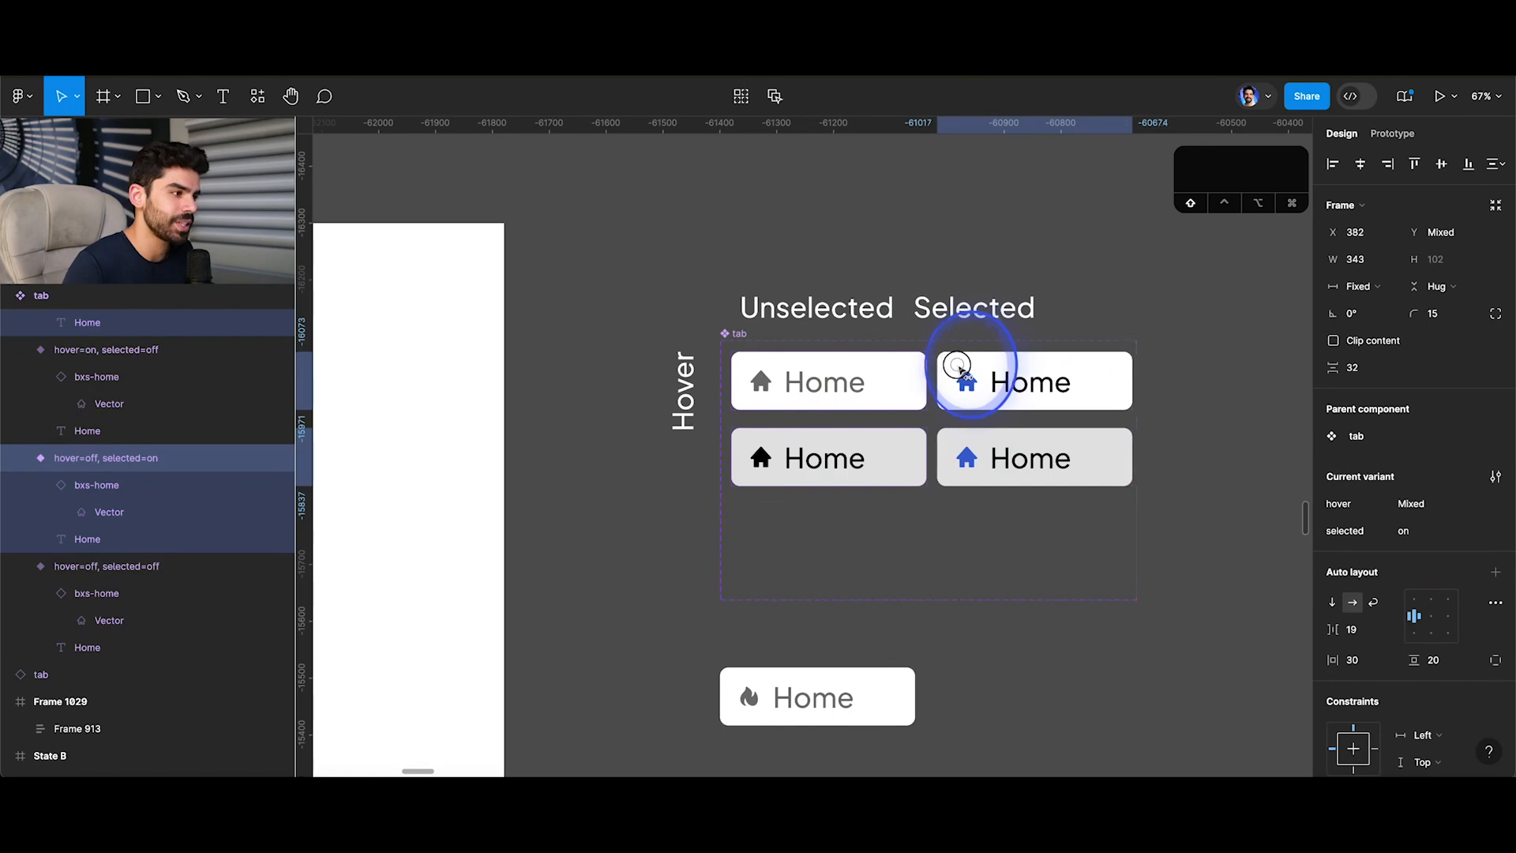
{"action": "left_click", "coordinate": [732, 332]}
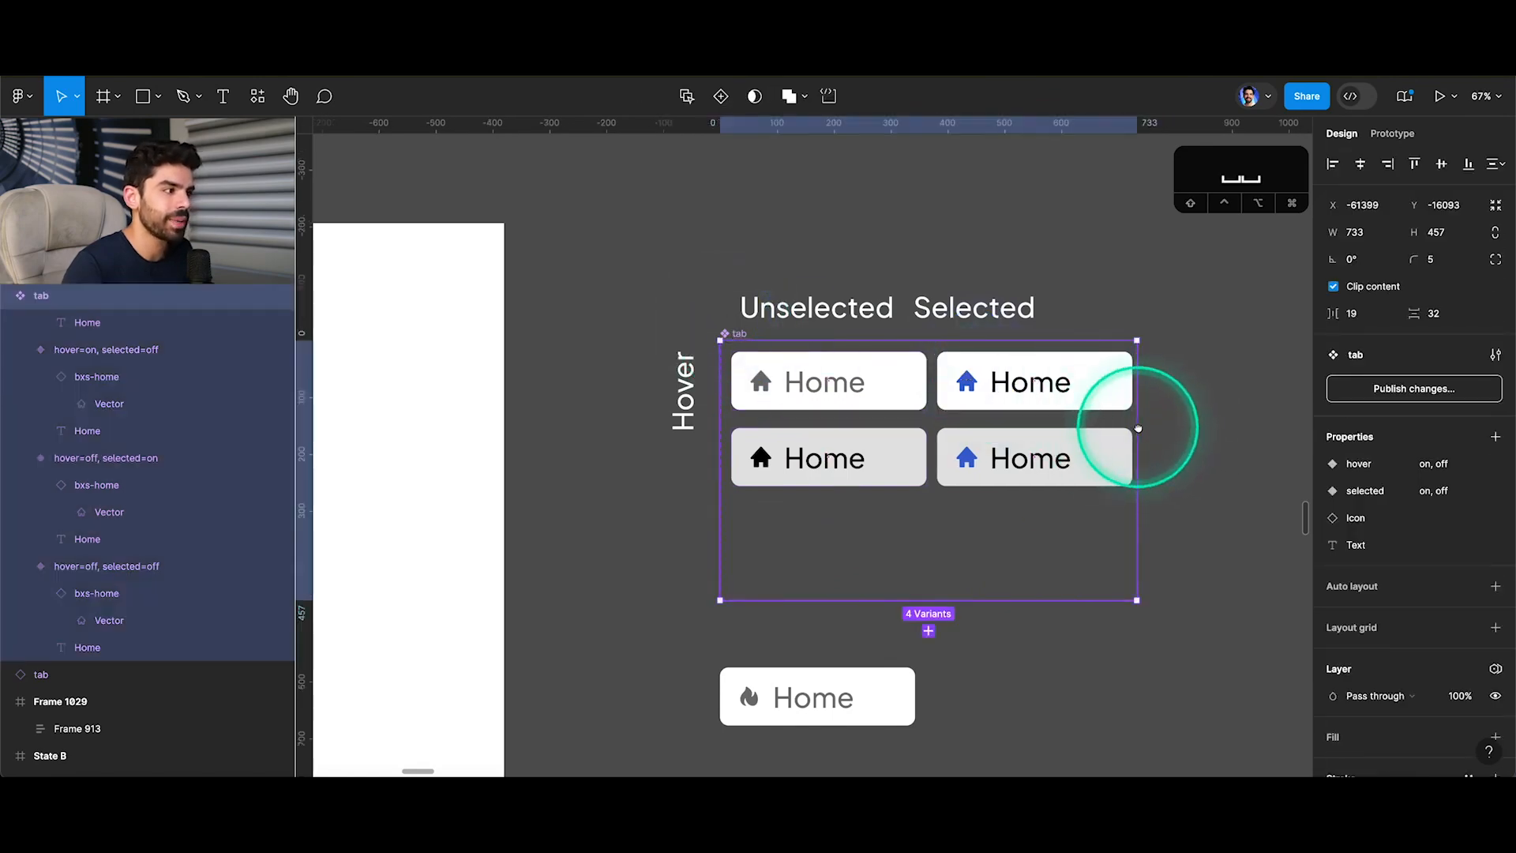
{"action": "scroll", "coordinate": [1160, 426], "scroll_direction": "down", "scroll_amount": 5}
Preview the trial menu prototype, check the Trending tab's label and icon in its hover state, and return to the design.
{"action": "scroll", "coordinate": [1161, 429], "scroll_direction": "down", "scroll_amount": 3}
{"action": "scroll", "coordinate": [1160, 429], "scroll_direction": "right", "scroll_amount": 2}
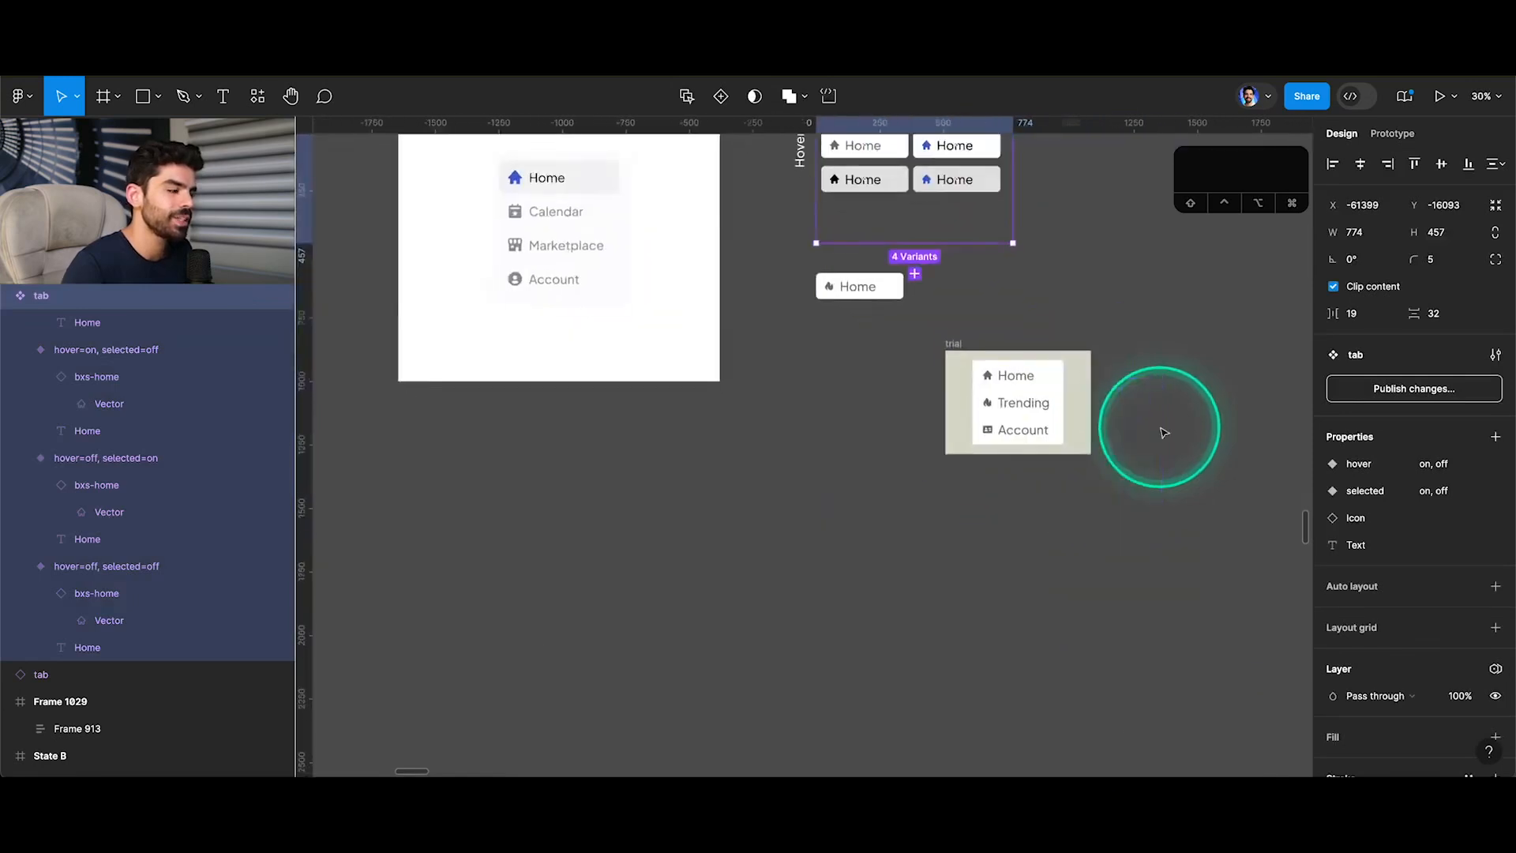
{"action": "scroll", "coordinate": [1052, 404], "scroll_direction": "up", "scroll_amount": 6}
{"action": "left_click", "coordinate": [1053, 404]}
{"action": "key", "text": "super+alt+Return"}
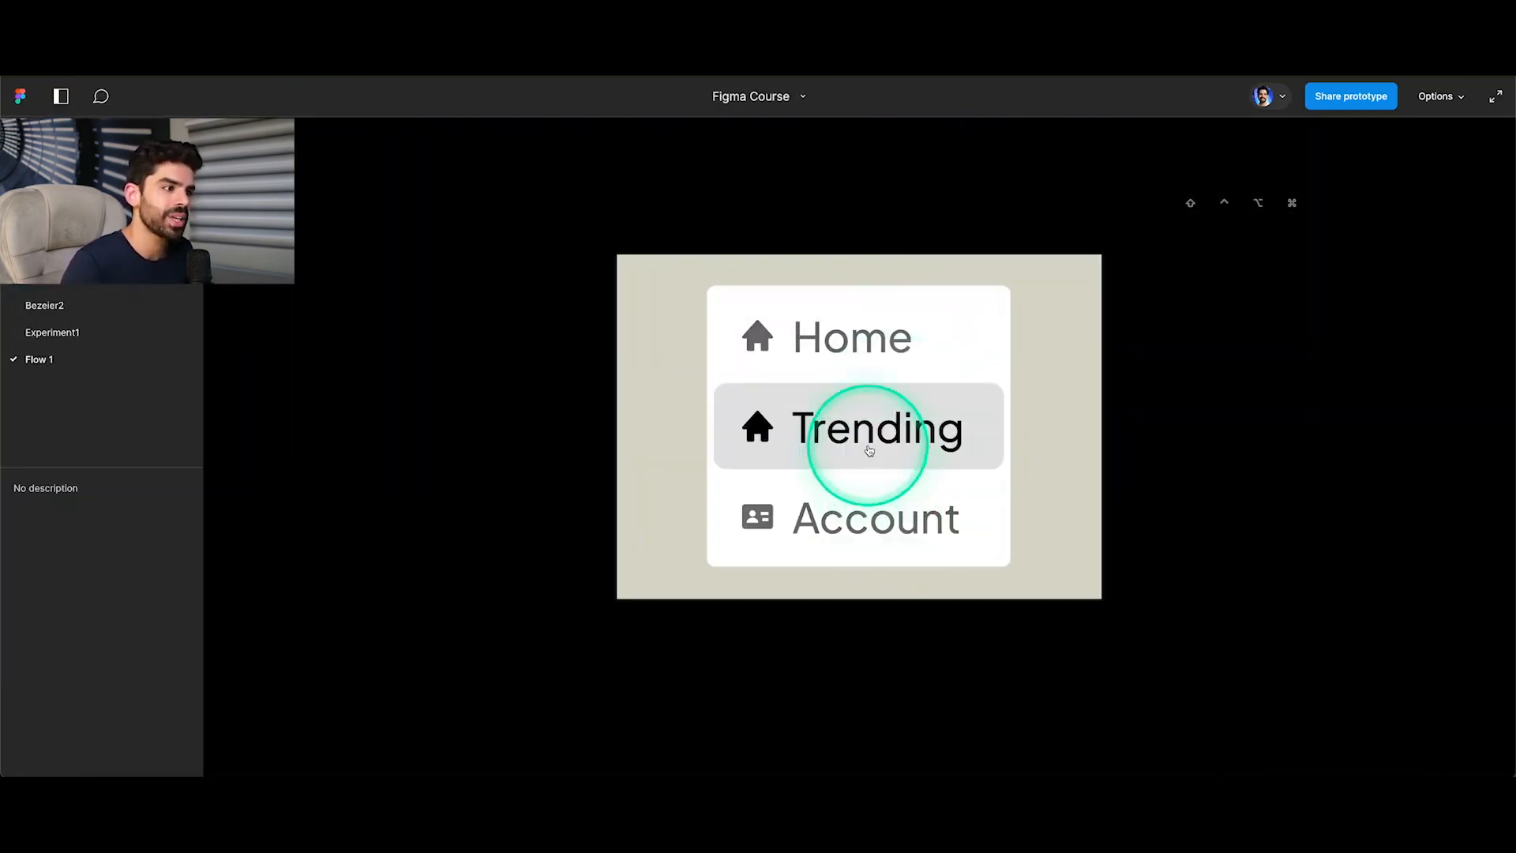
{"action": "left_click", "coordinate": [359, 65]}
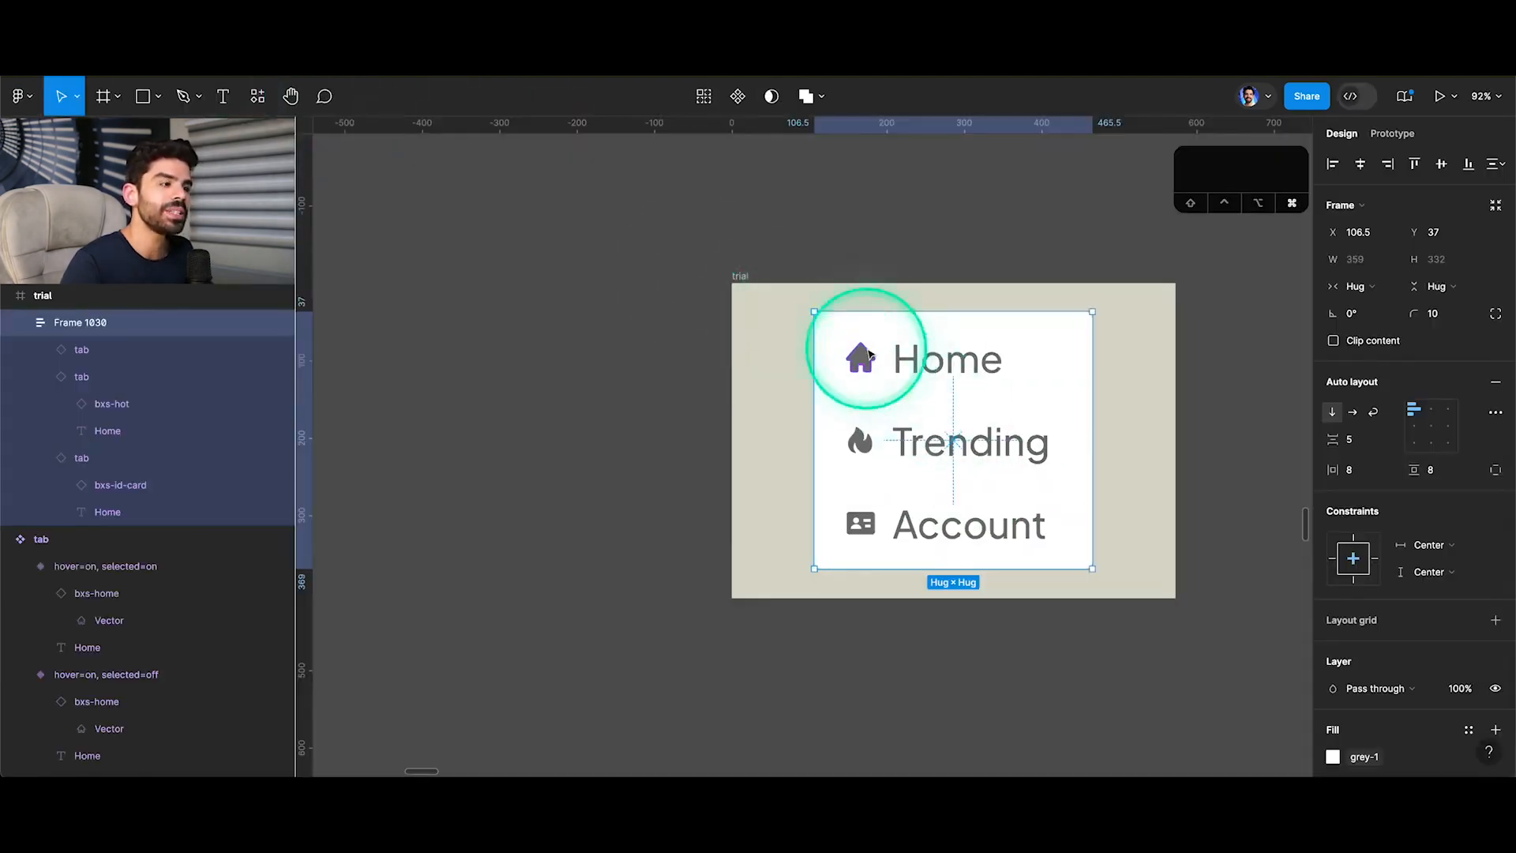
Link the bxs-home icon in the hover=on, selected=off variant to the existing Icon property.
{"action": "scroll", "coordinate": [864, 338], "scroll_direction": "down", "scroll_amount": 3}
{"action": "scroll", "coordinate": [800, 264], "scroll_direction": "up", "scroll_amount": 4}
{"action": "scroll", "coordinate": [799, 265], "scroll_direction": "left", "scroll_amount": 2}
{"action": "scroll", "coordinate": [772, 247], "scroll_direction": "up", "scroll_amount": 5}
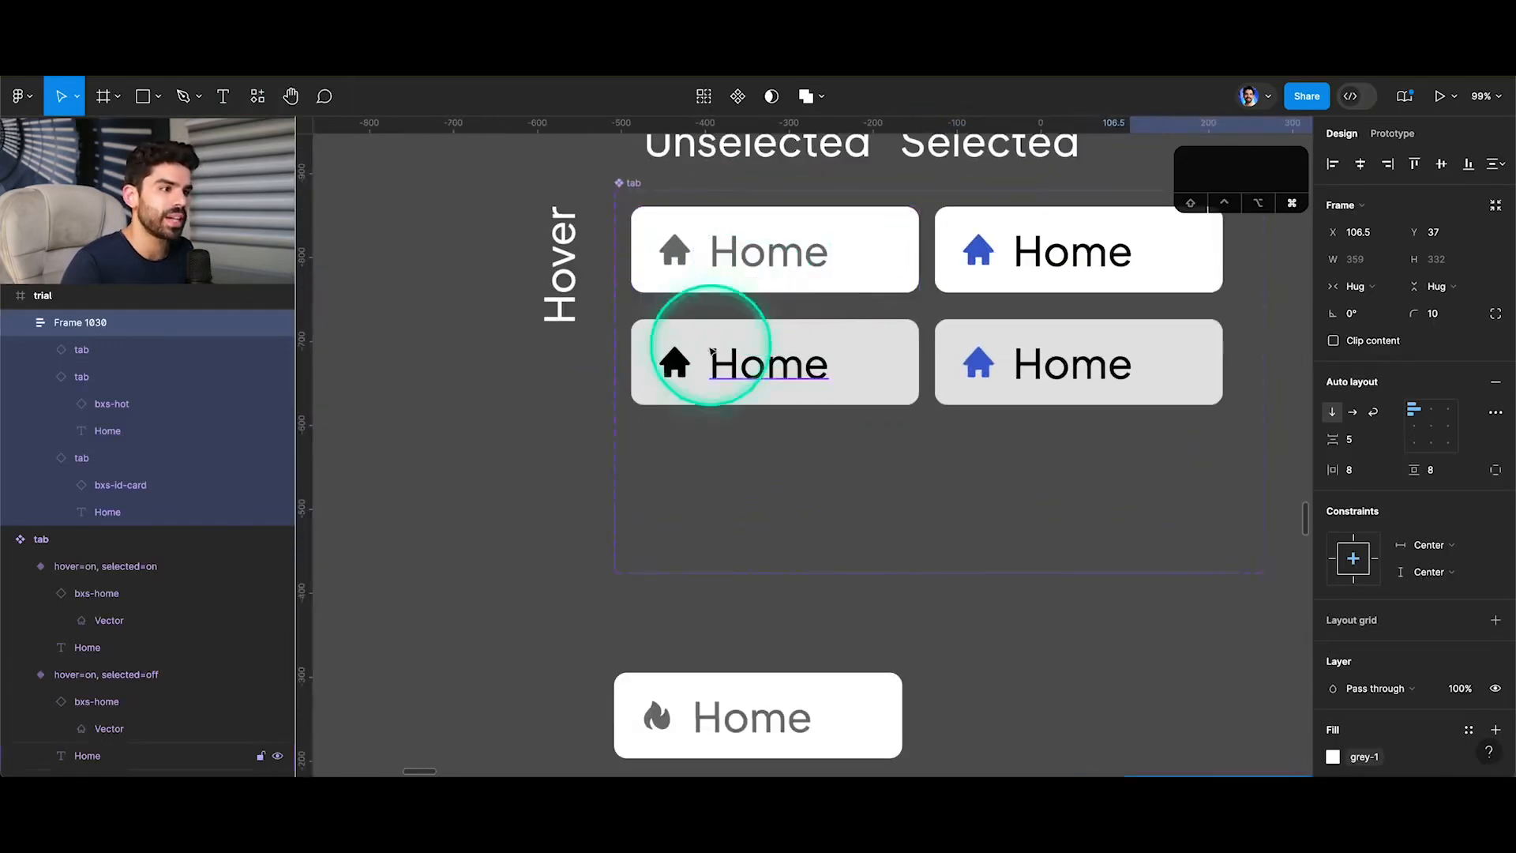
{"action": "left_click", "coordinate": [675, 365], "text": "super"}
{"action": "left_click", "coordinate": [113, 702]}
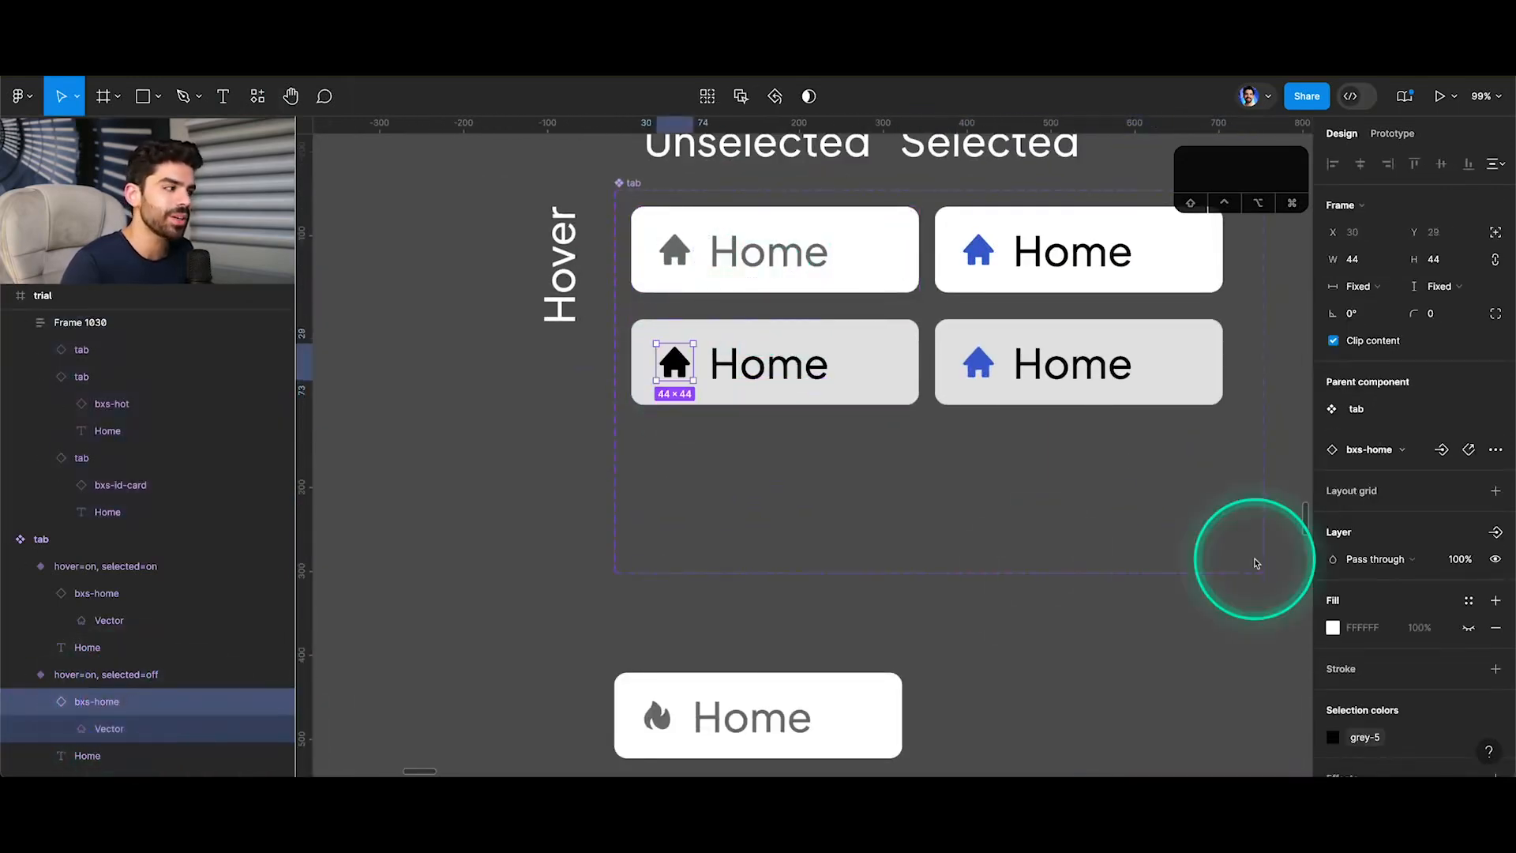
{"action": "left_click", "coordinate": [1442, 451]}
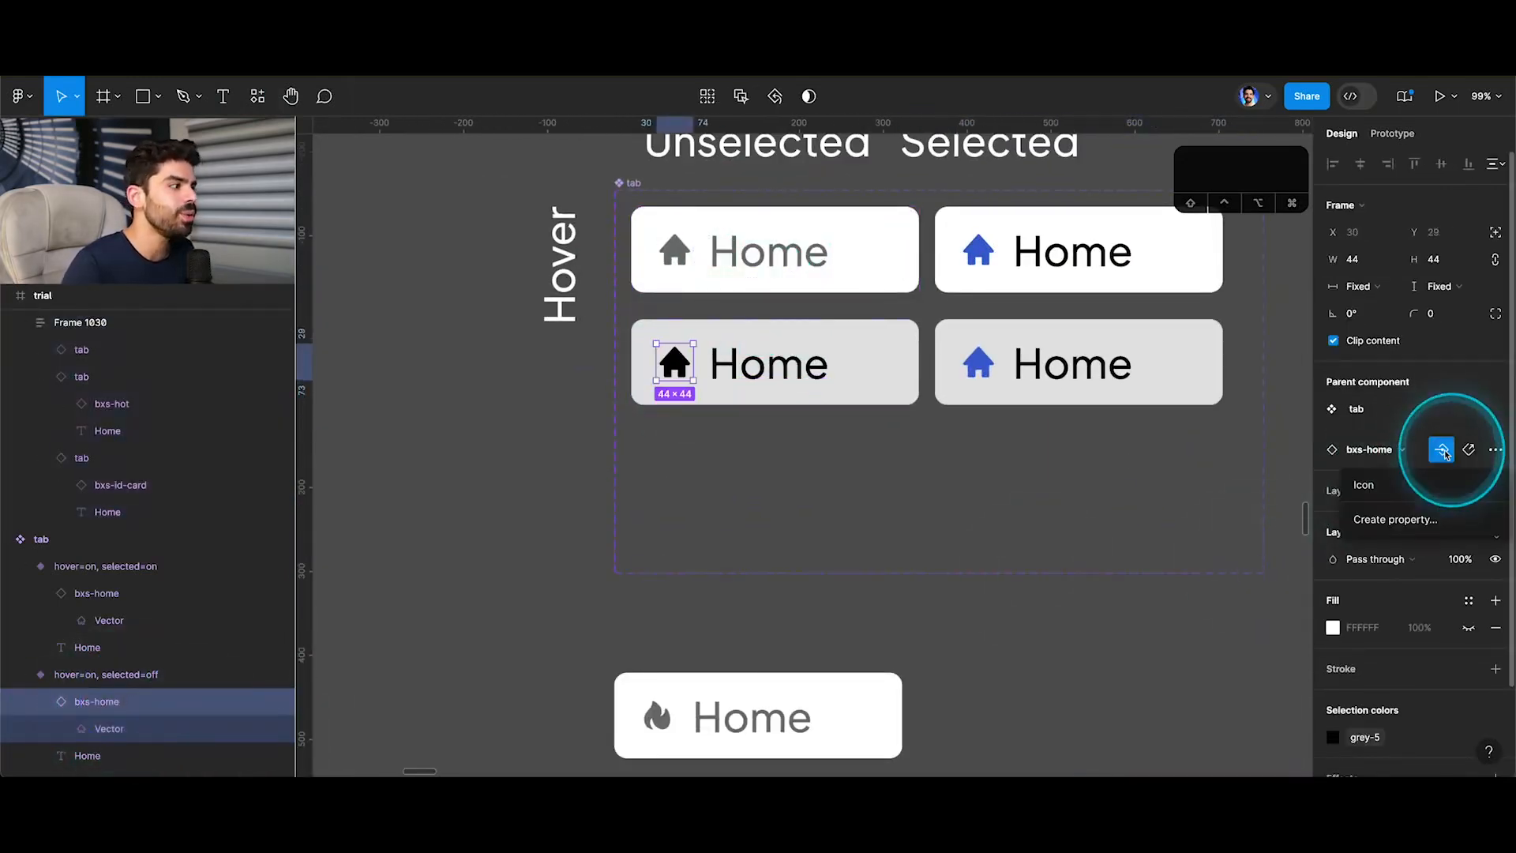
{"action": "left_click", "coordinate": [1364, 486]}
Link the bxs-home icon in the hover=on, selected=on variant to the existing Icon property.
{"action": "left_click", "coordinate": [971, 363], "text": "super"}
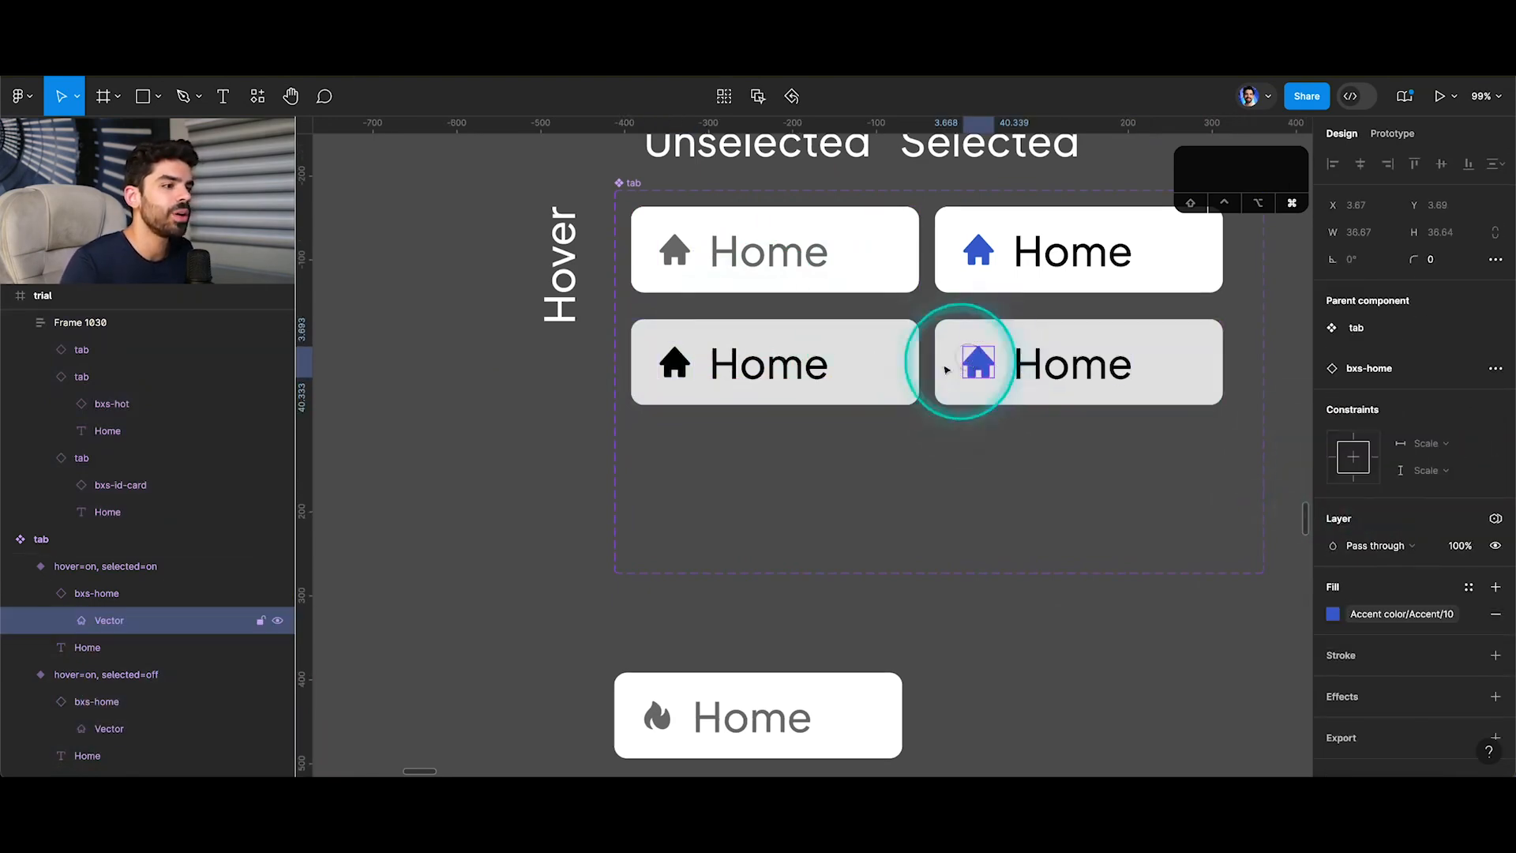
{"action": "left_click", "coordinate": [110, 593]}
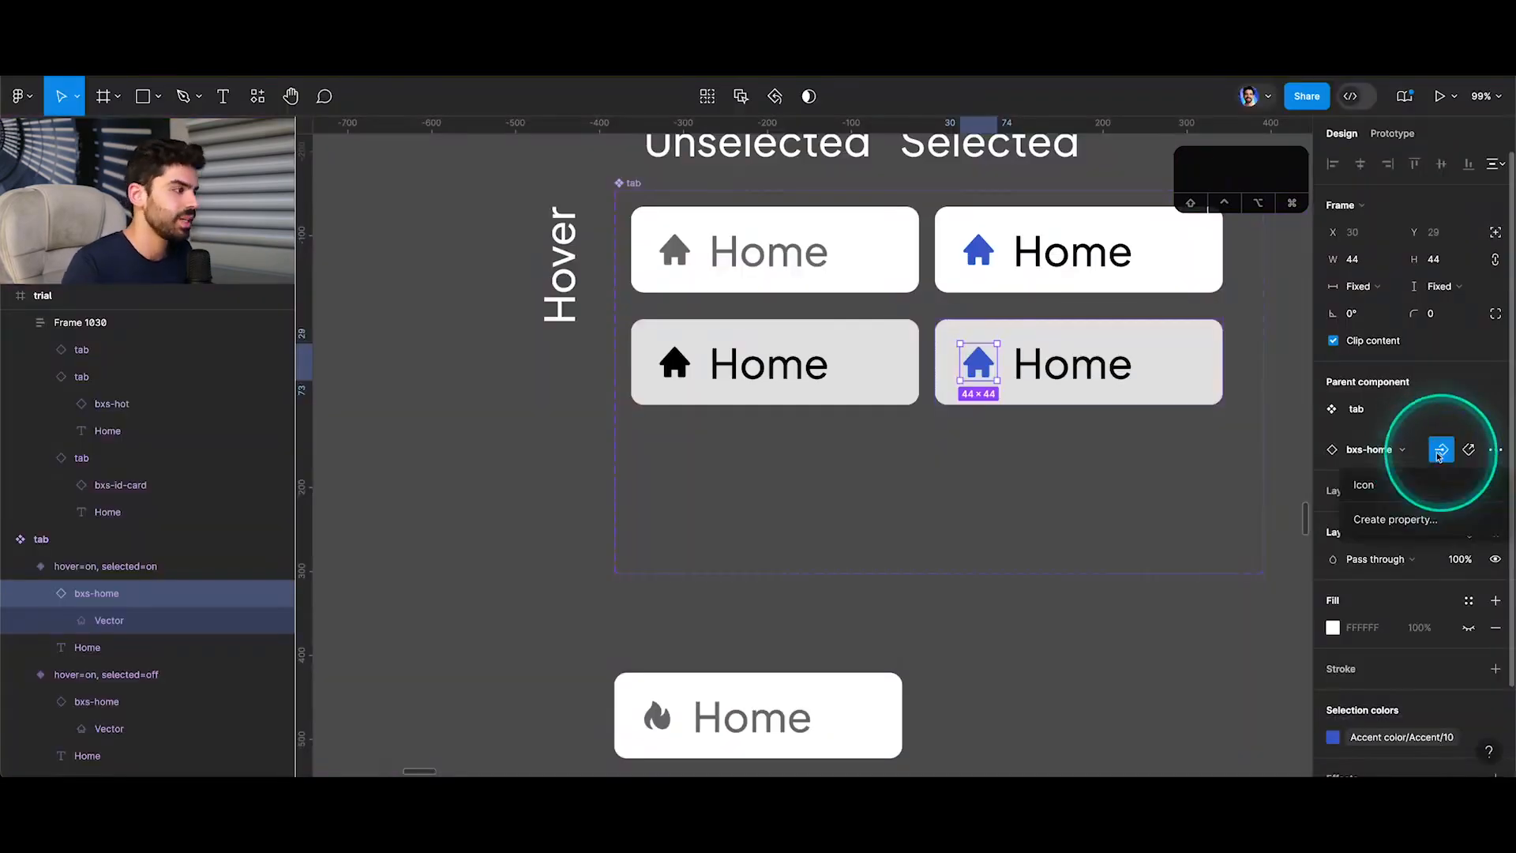
{"action": "left_click", "coordinate": [1444, 443]}
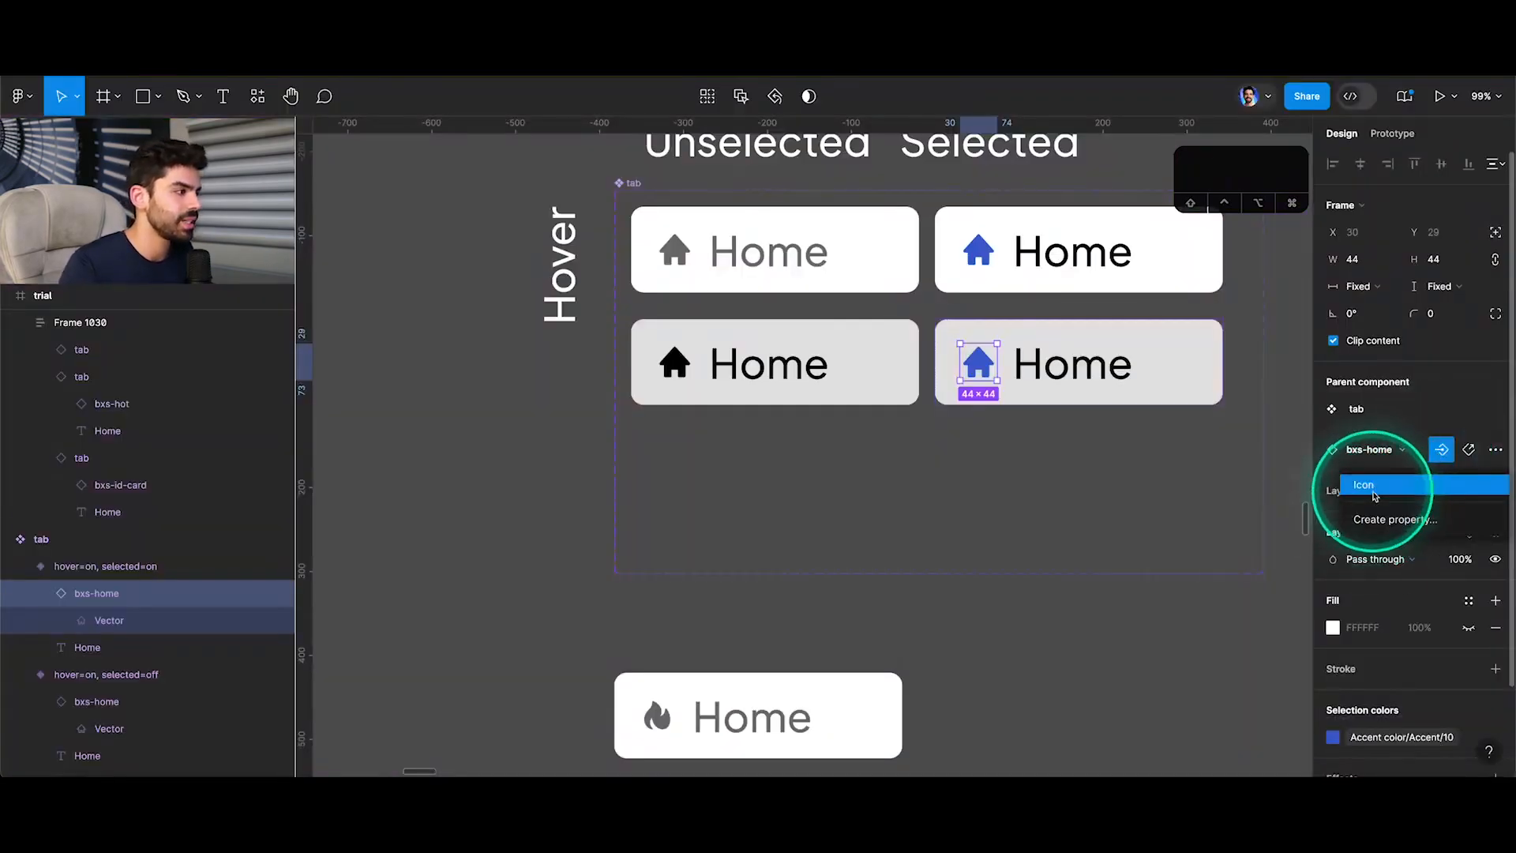
{"action": "left_click", "coordinate": [1376, 482]}
Preview the trial menu prototype again to test its tabs, and return to the design file.
{"action": "scroll", "coordinate": [822, 376], "scroll_direction": "down", "scroll_amount": 5}
{"action": "scroll", "coordinate": [947, 592], "scroll_direction": "up", "scroll_amount": 5}
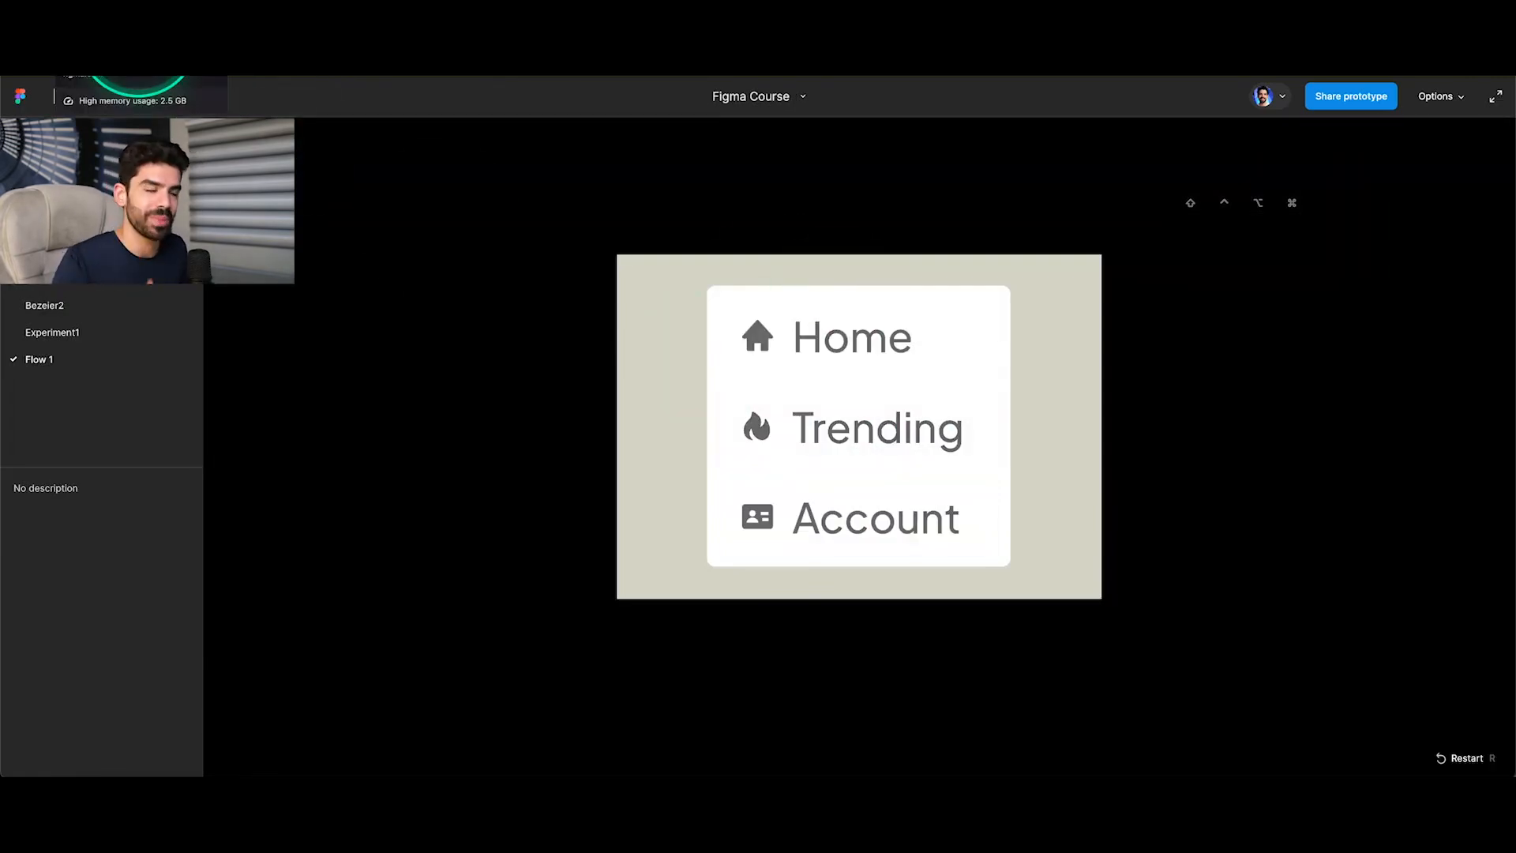
{"action": "left_click", "coordinate": [138, 40]}
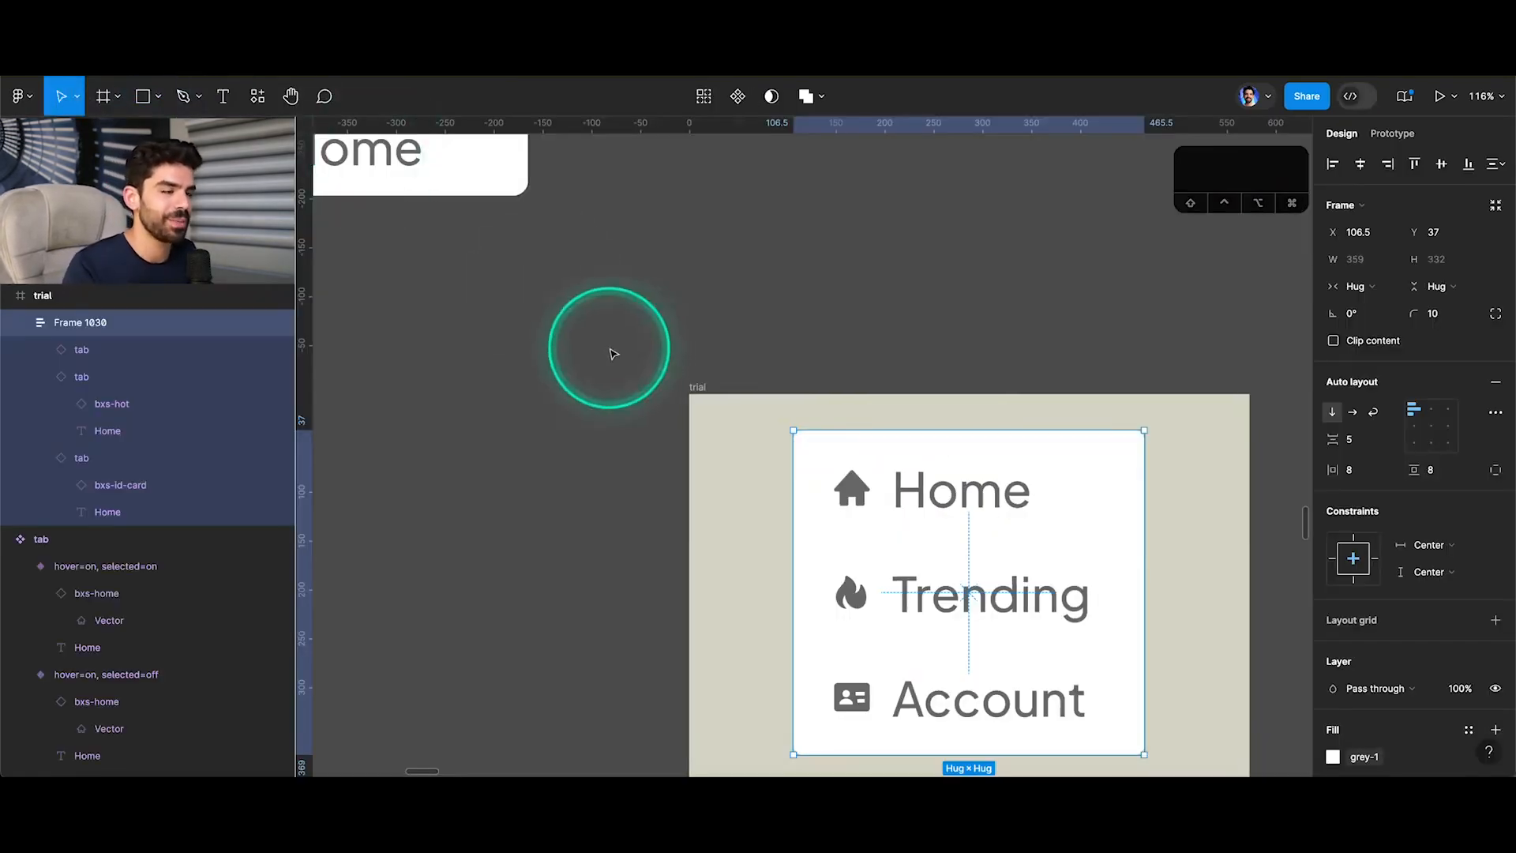
{"action": "scroll", "coordinate": [613, 353], "scroll_direction": "down", "scroll_amount": 10}
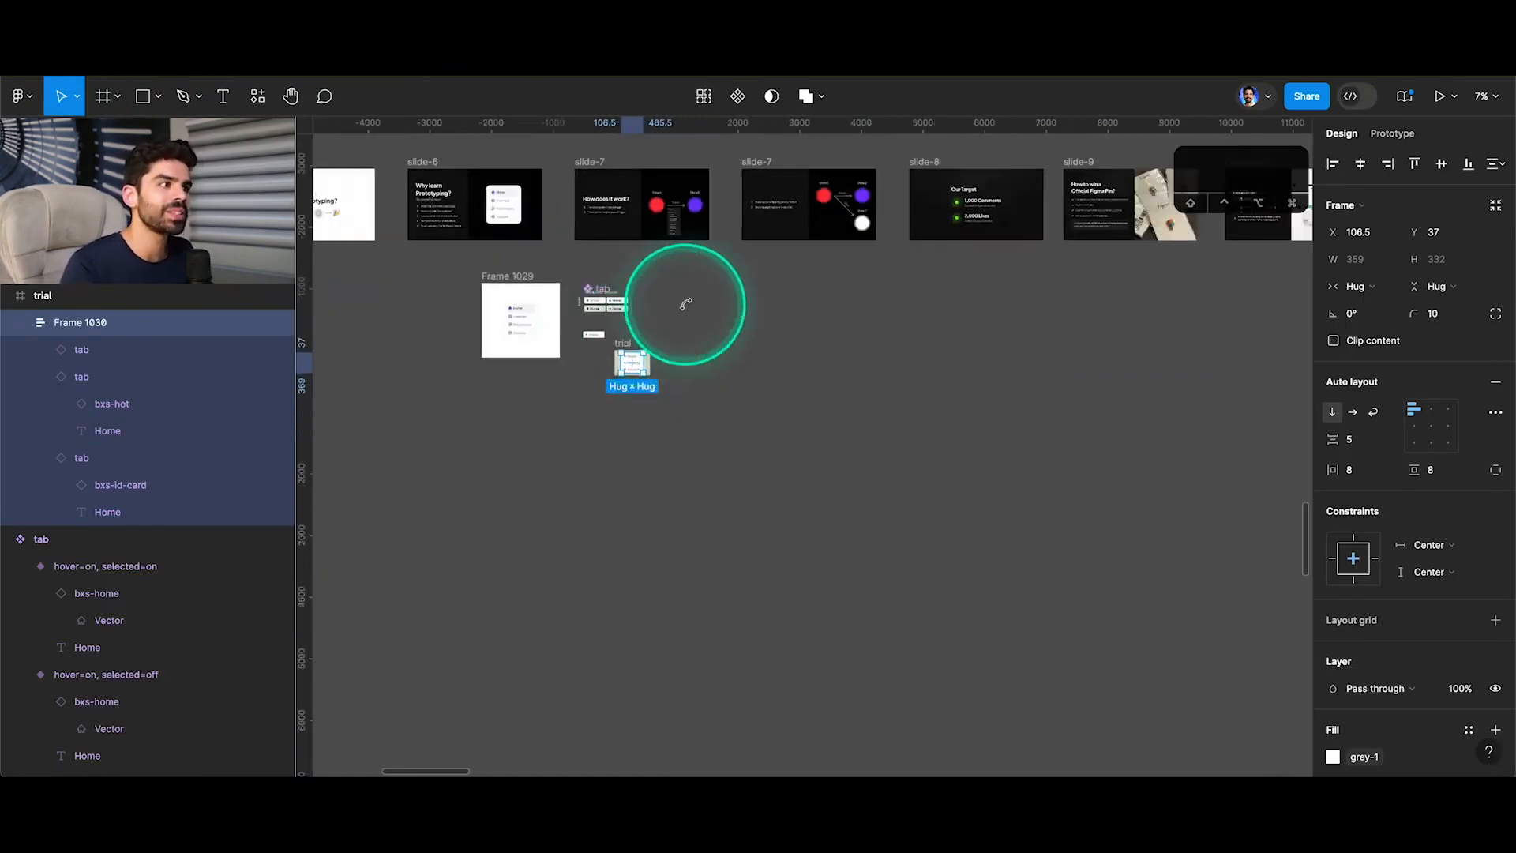
{"action": "scroll", "coordinate": [746, 313], "scroll_direction": "down", "scroll_amount": 5}
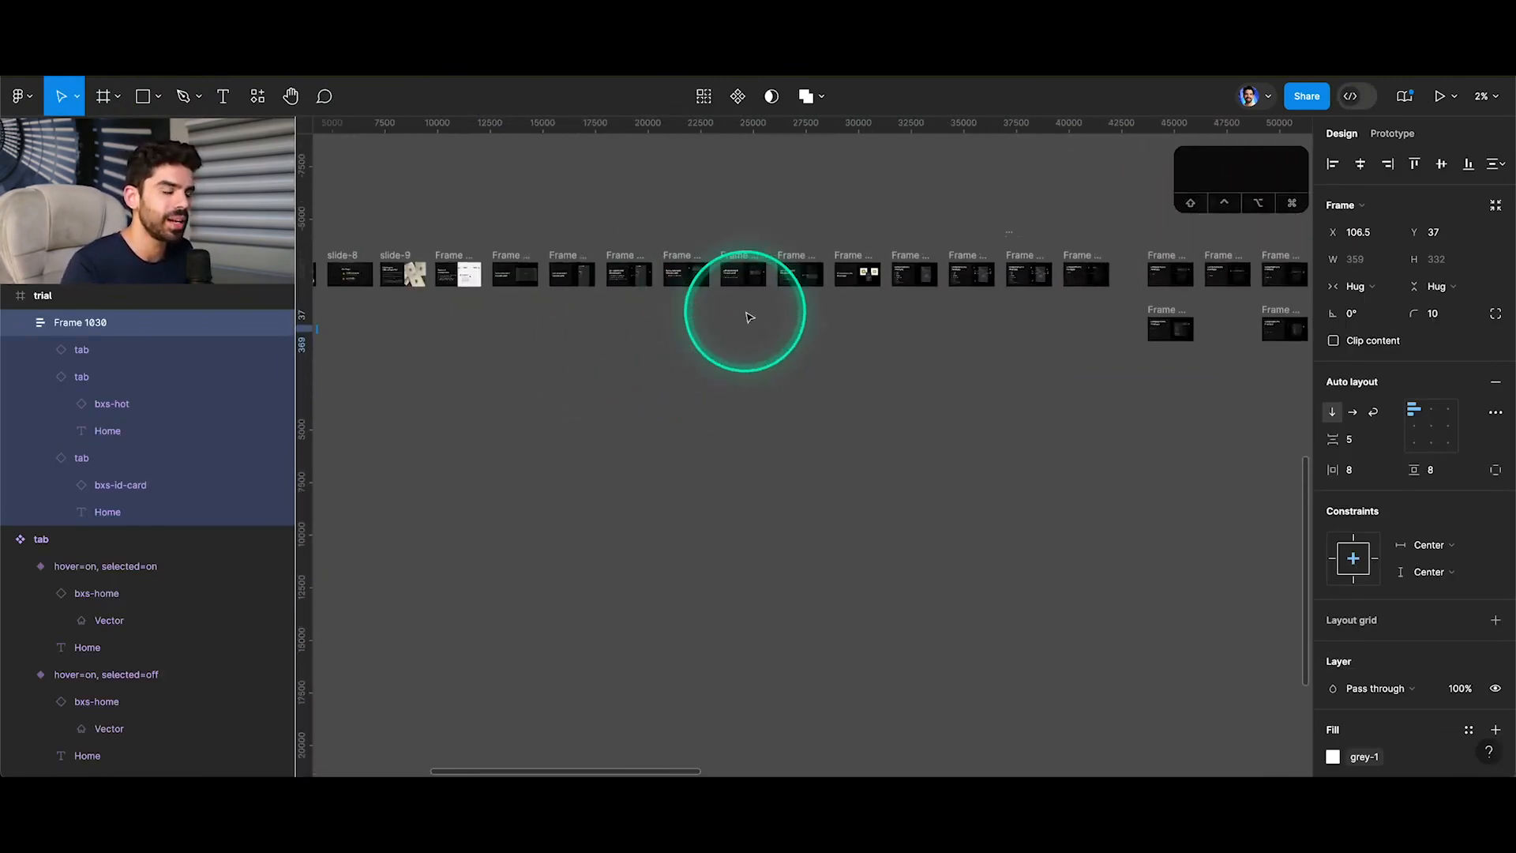
Add a flow starting point to the Homework slide (slide-5) and open a prototype preview from it.
{"action": "scroll", "coordinate": [749, 316], "scroll_direction": "right", "scroll_amount": 5}
{"action": "scroll", "coordinate": [749, 316], "scroll_direction": "right", "scroll_amount": 15}
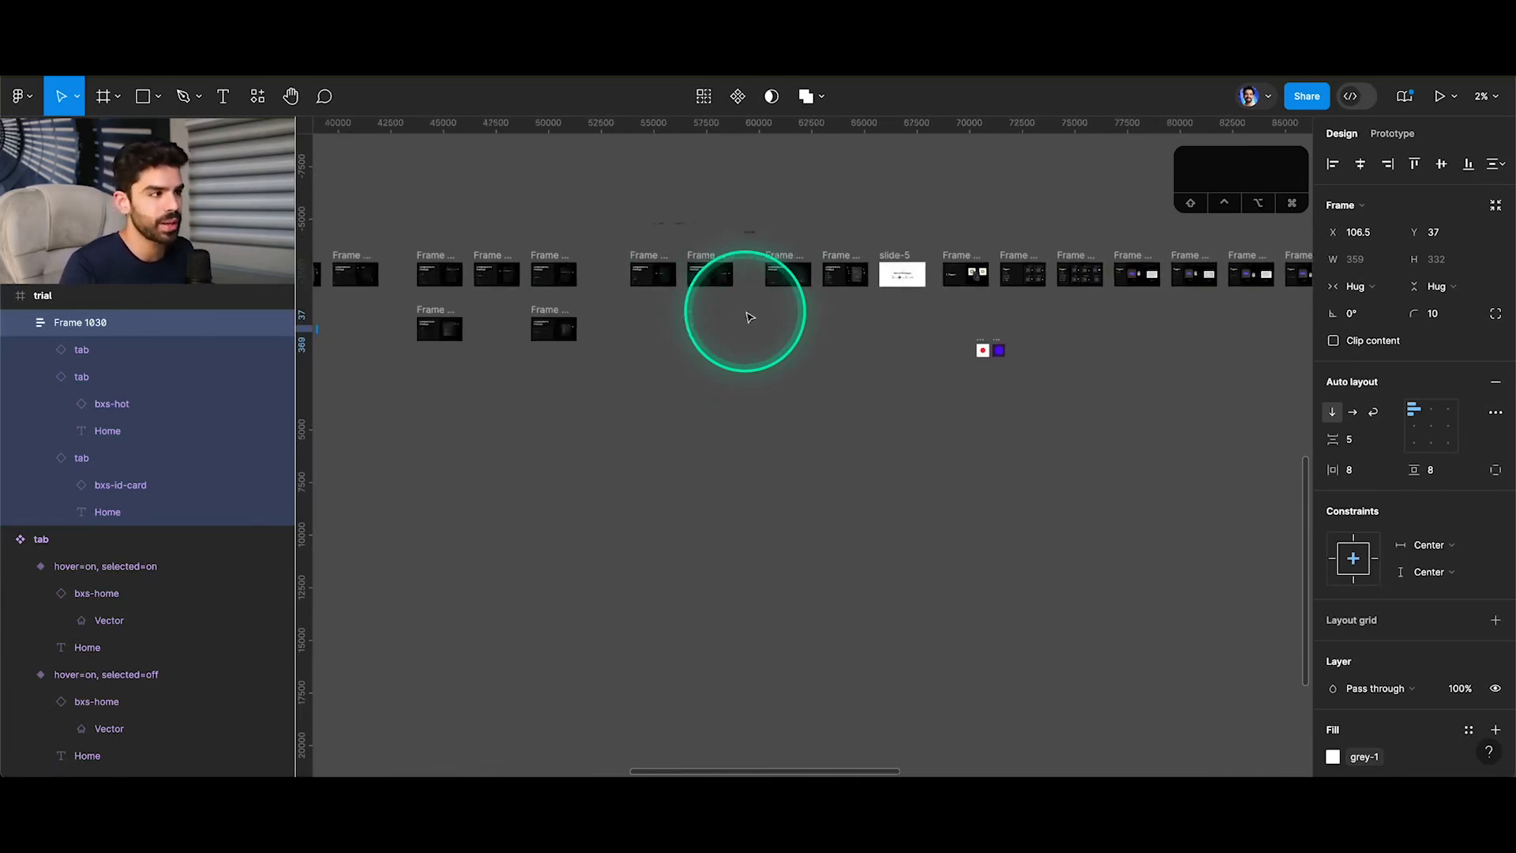
{"action": "scroll", "coordinate": [749, 316], "scroll_direction": "right", "scroll_amount": 10}
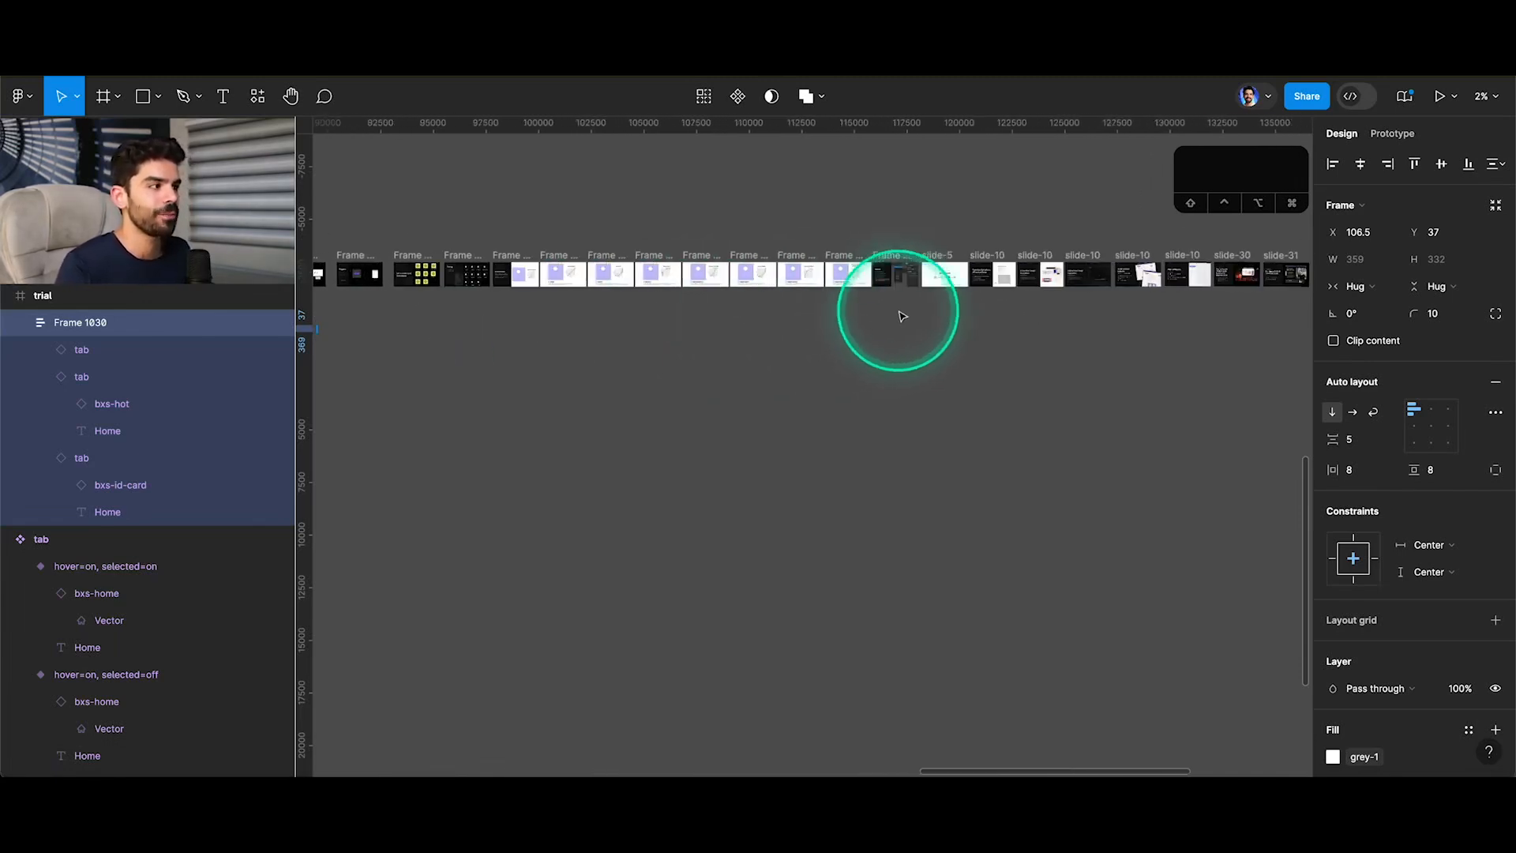
{"action": "scroll", "coordinate": [988, 271], "scroll_direction": "up", "scroll_amount": 5}
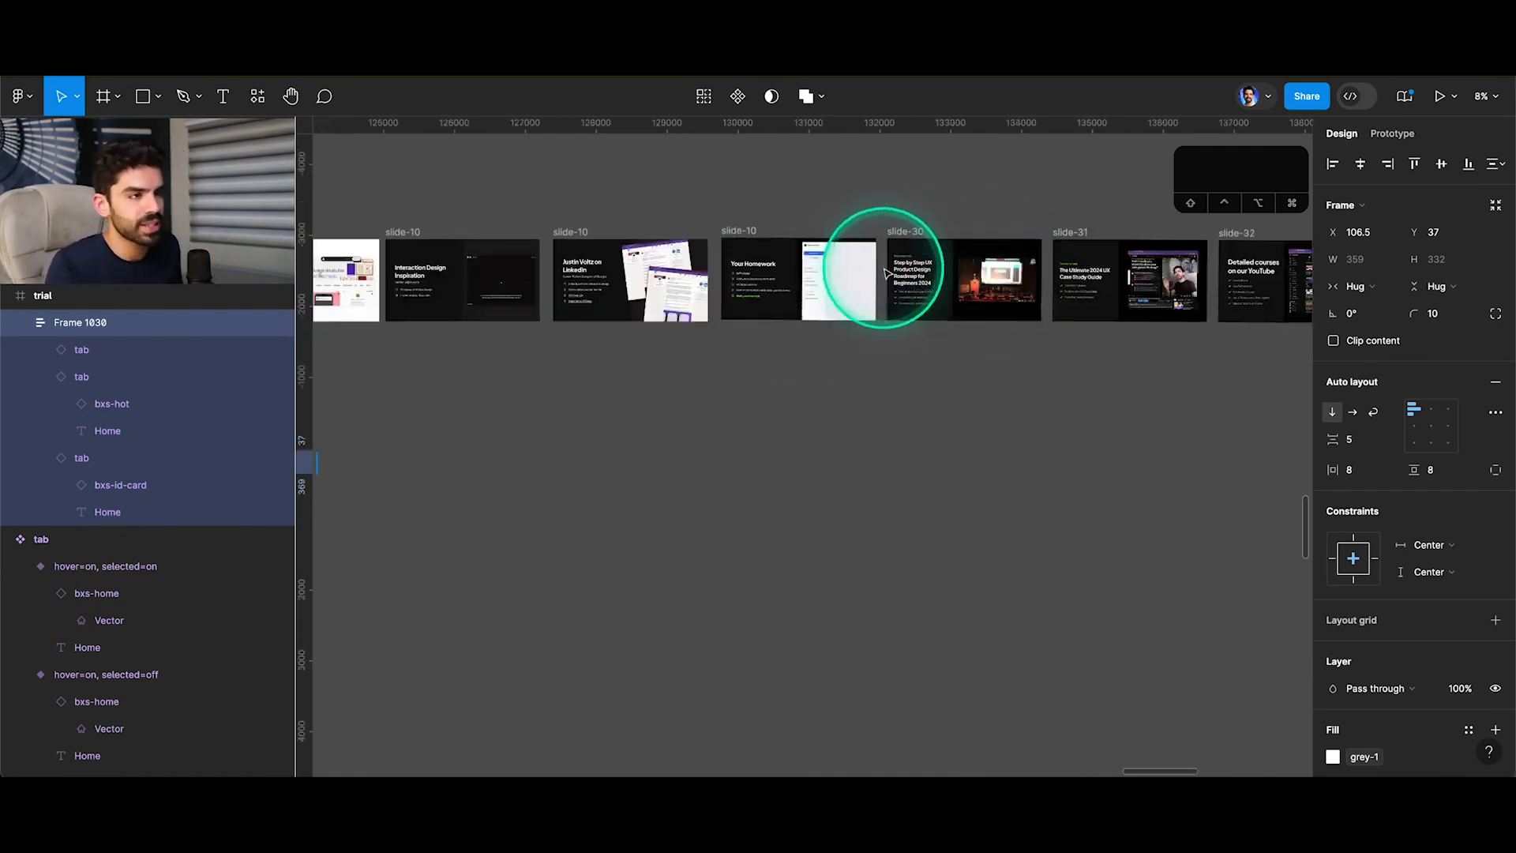
{"action": "scroll", "coordinate": [886, 272], "scroll_direction": "left", "scroll_amount": 4}
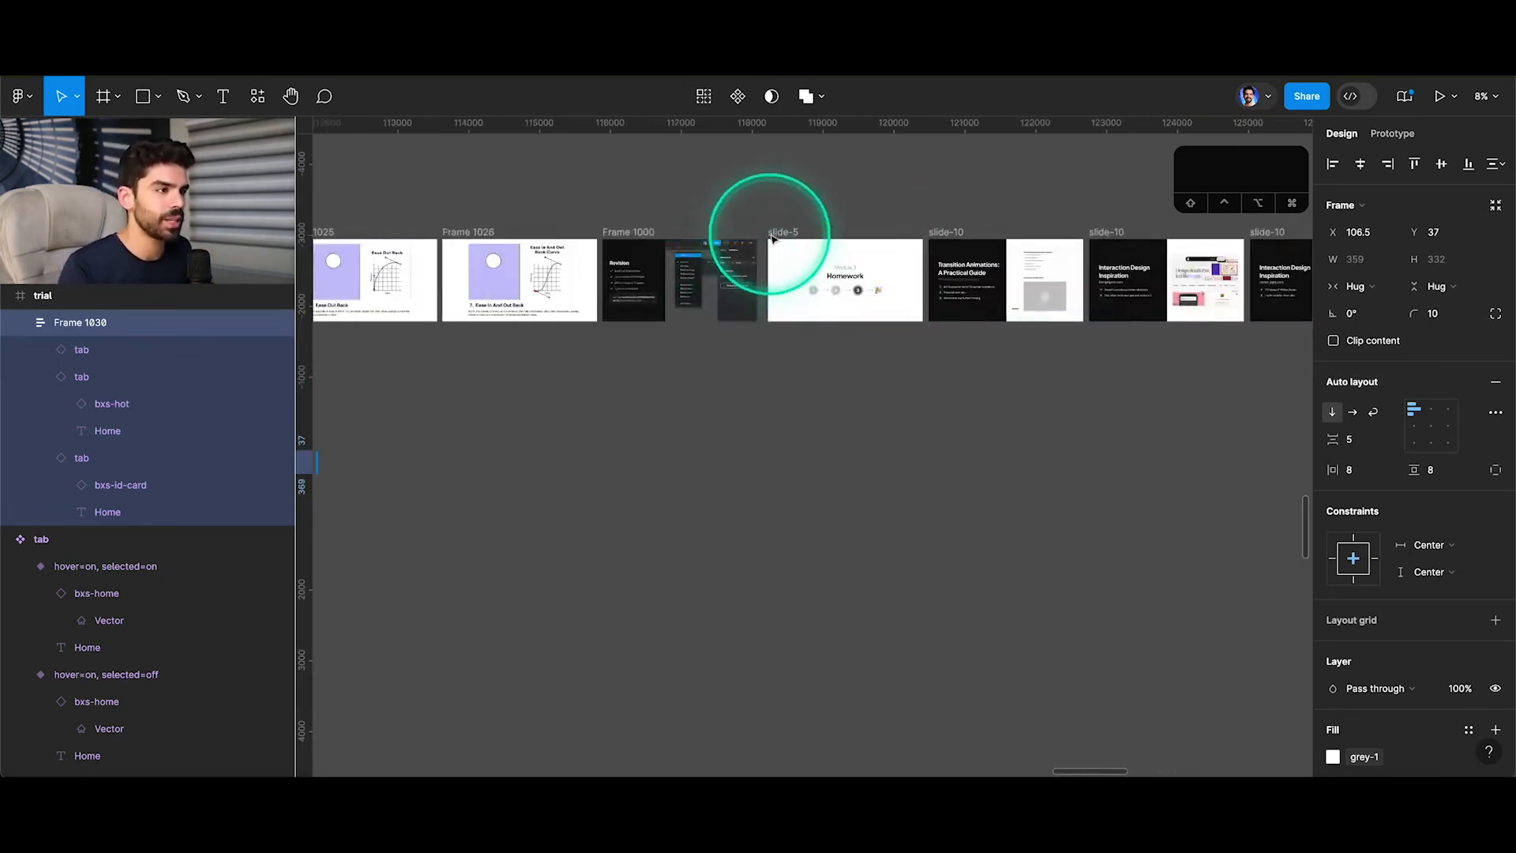
{"action": "left_click", "coordinate": [780, 237]}
{"action": "left_click", "coordinate": [1391, 134]}
{"action": "left_click", "coordinate": [1494, 173]}
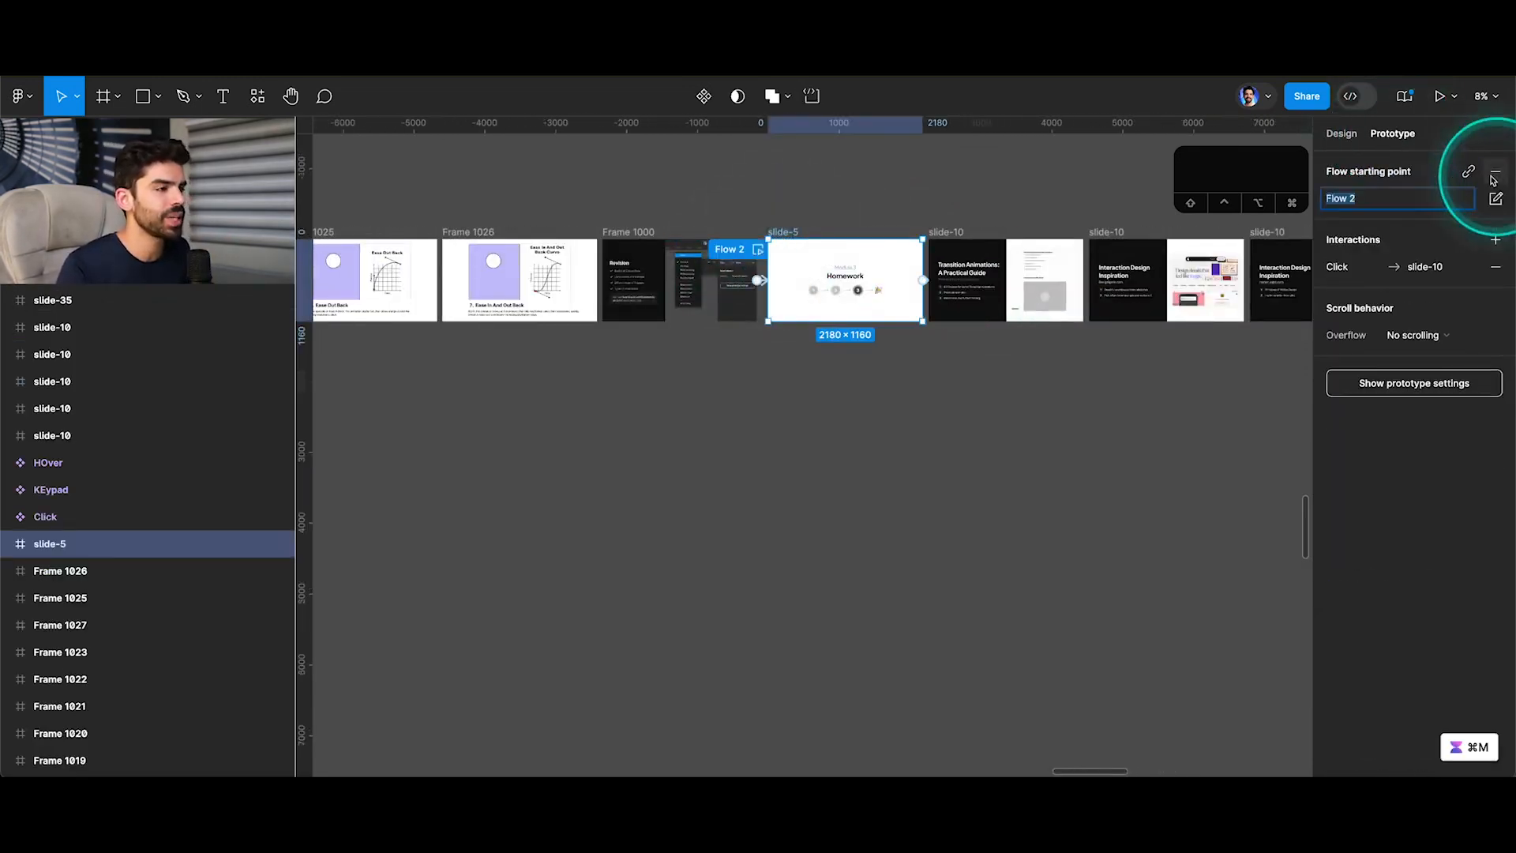
{"action": "left_click", "coordinate": [756, 250]}
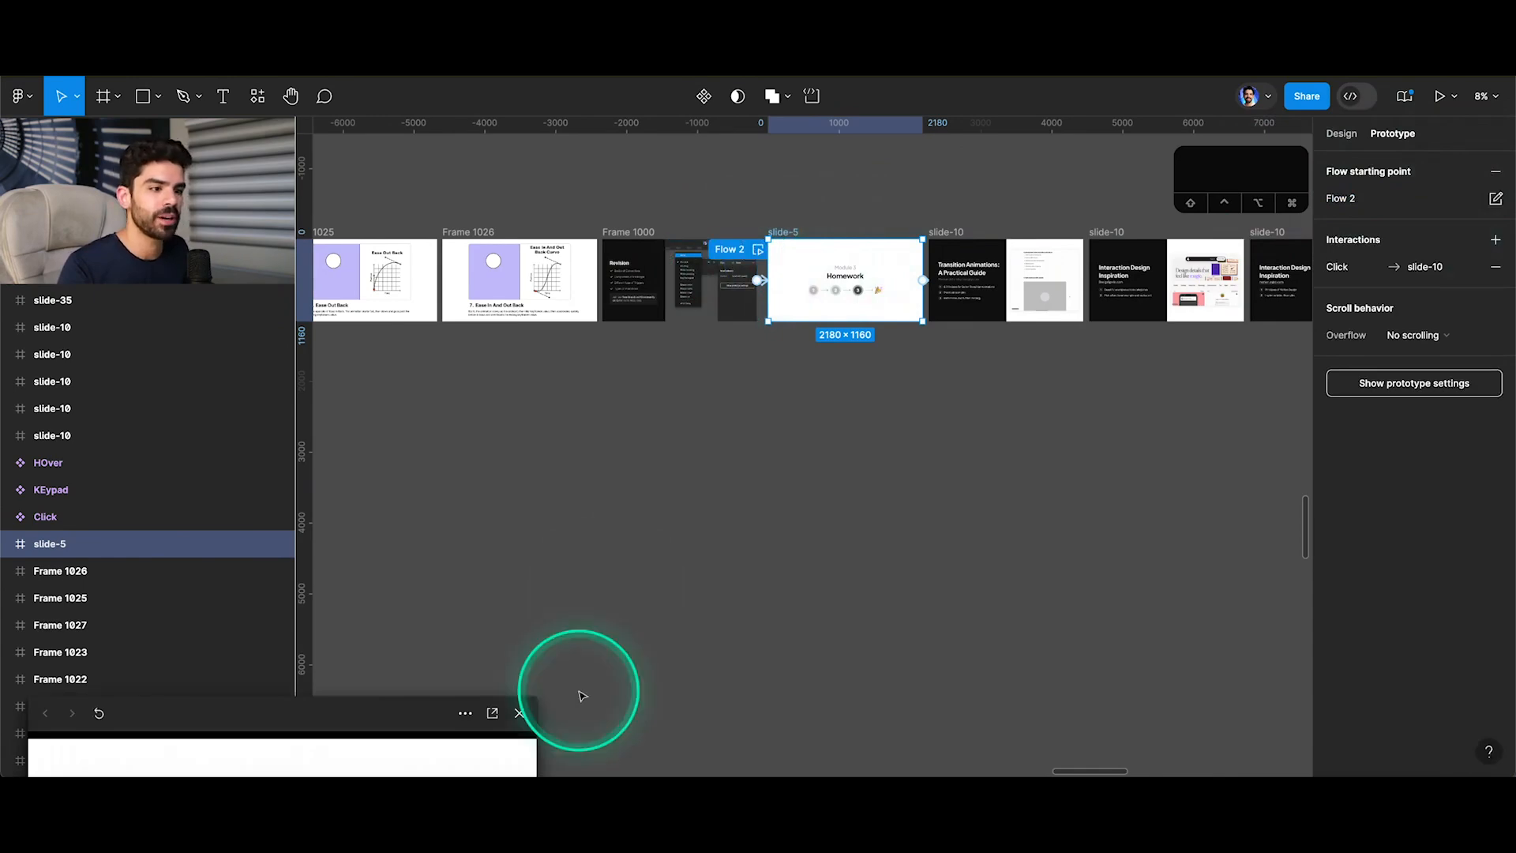